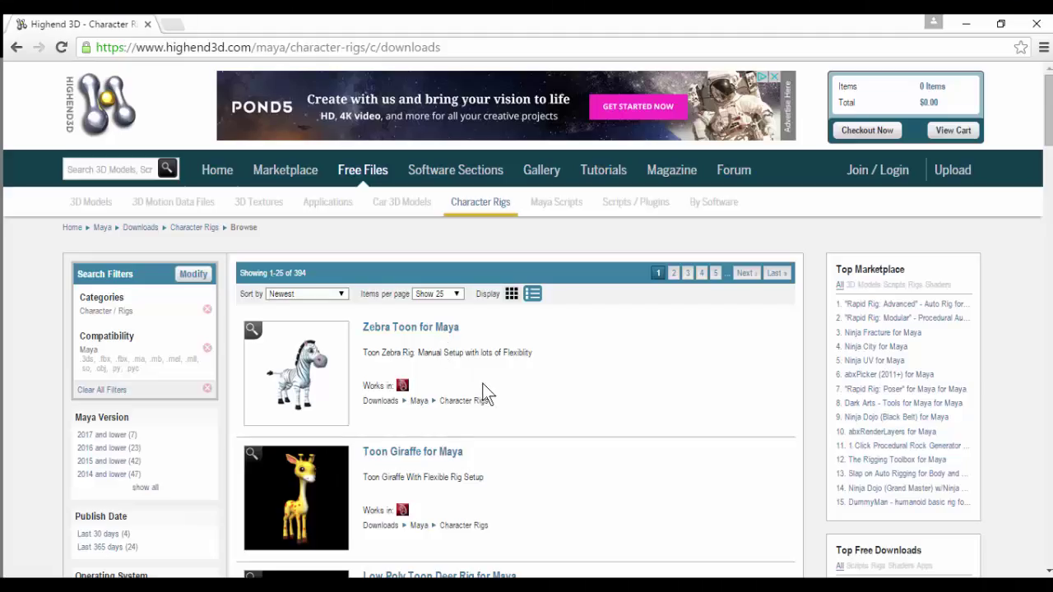
- Examine the free Maya character rigs in the downloads list, including the Zebra Toon and Conan previews
scroll(486, 394, "down", 15)
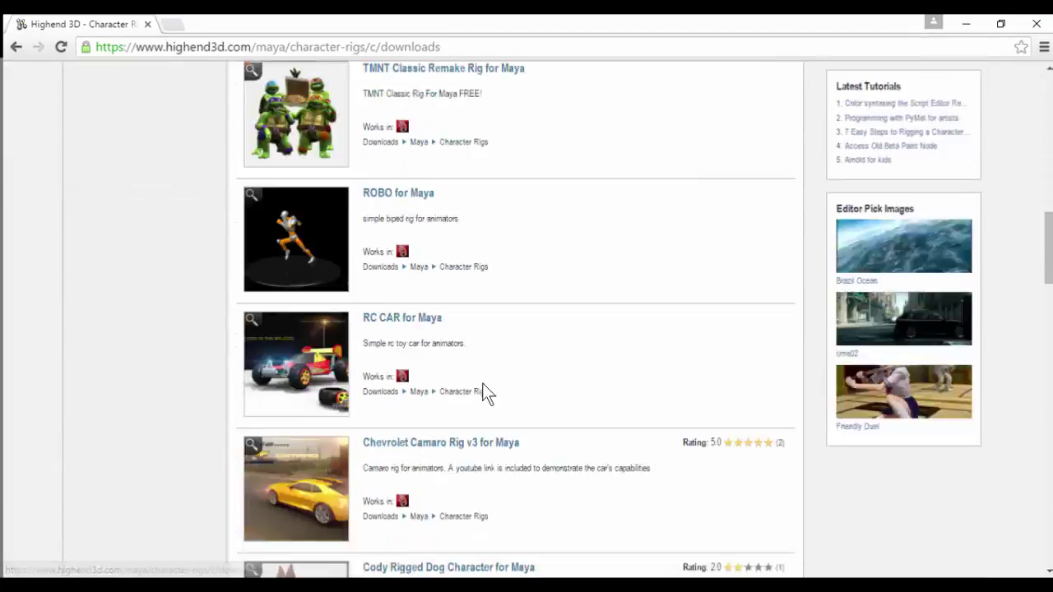
scroll(485, 394, "up", 5)
scroll(485, 394, "up", 1)
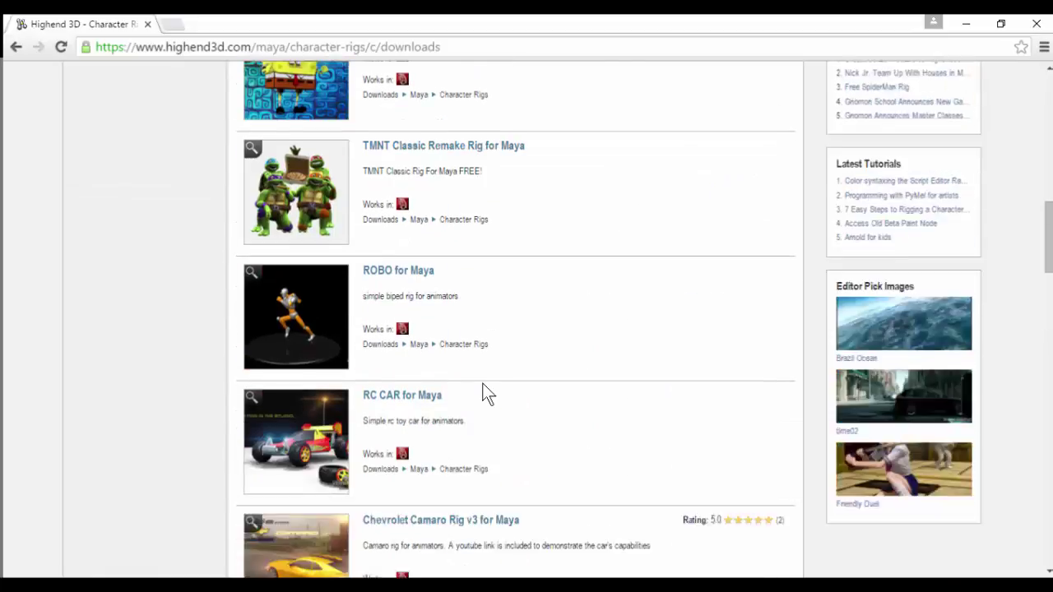
scroll(486, 394, "up", 2)
scroll(484, 389, "down", 5)
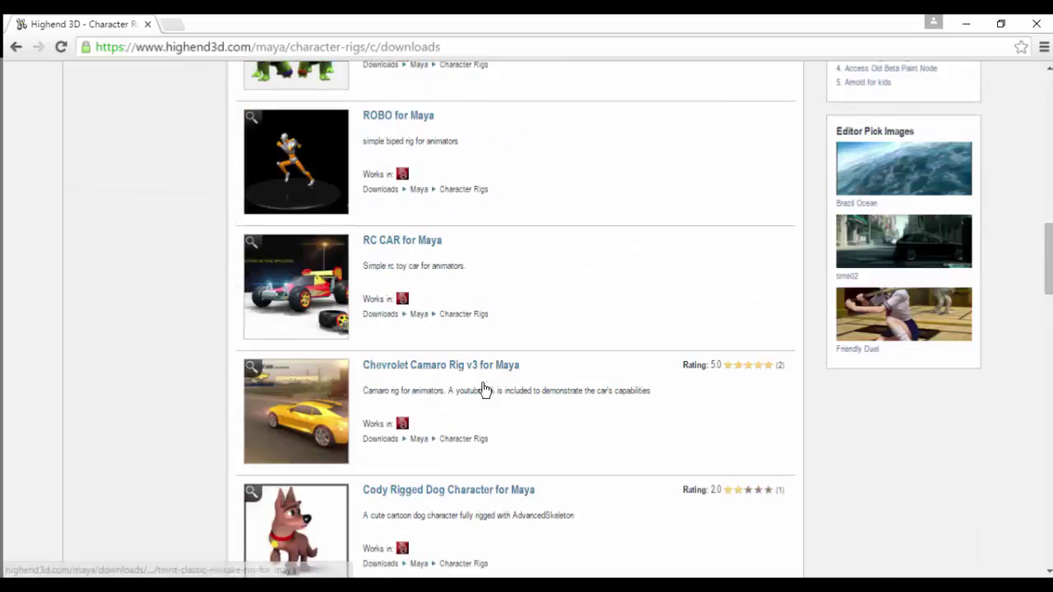
scroll(483, 389, "up", 14)
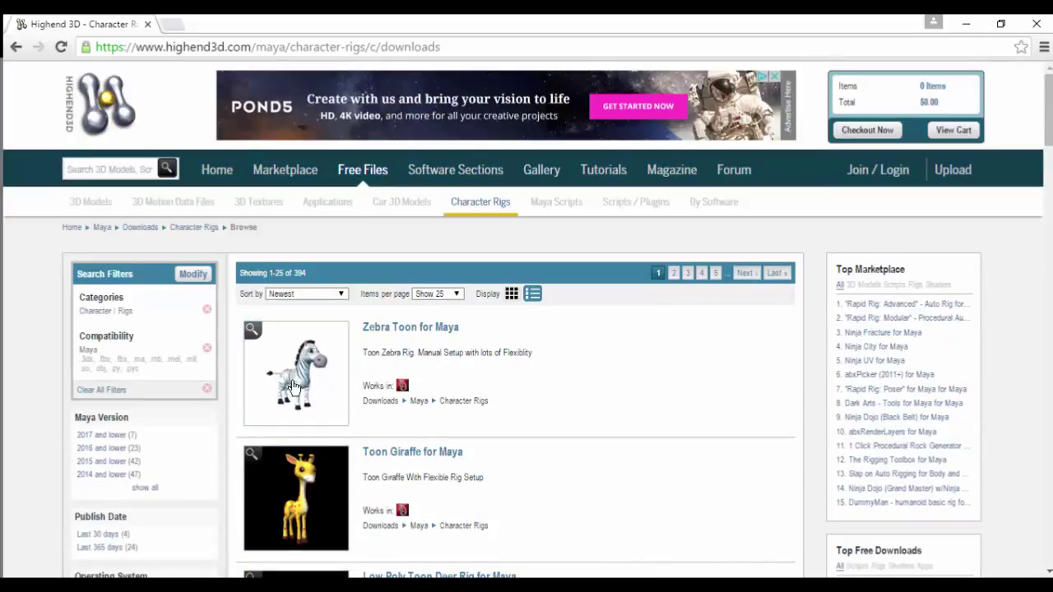
mouse_move(312, 410)
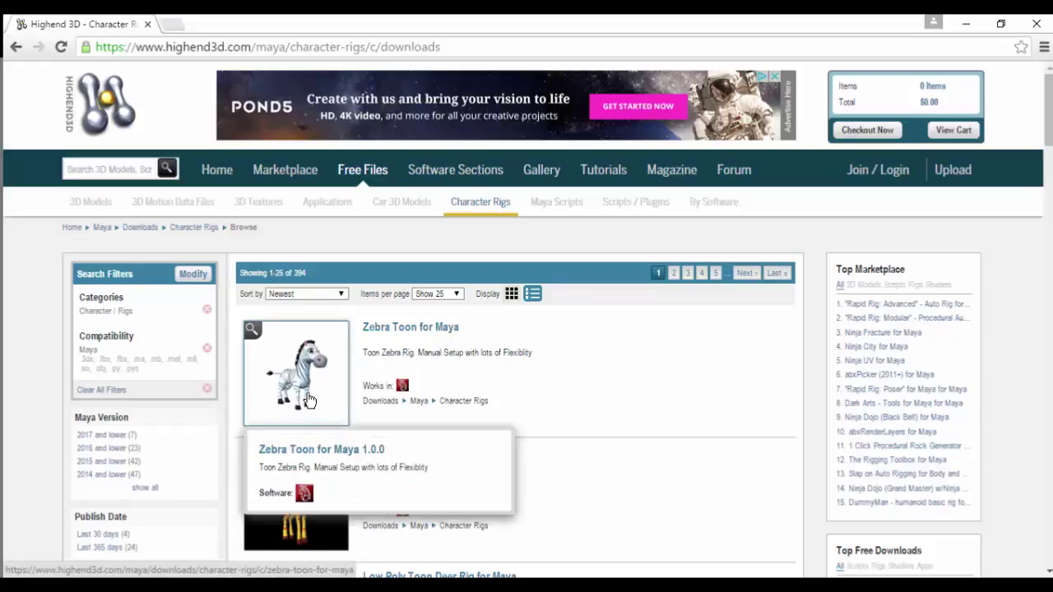
scroll(317, 397, "down", 1)
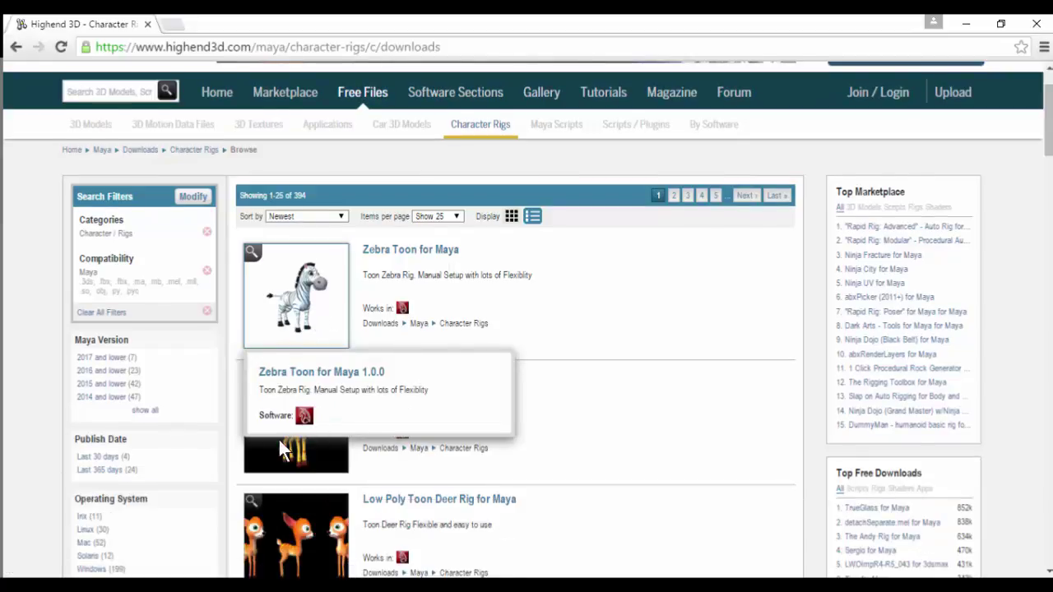
scroll(278, 438, "down", 5)
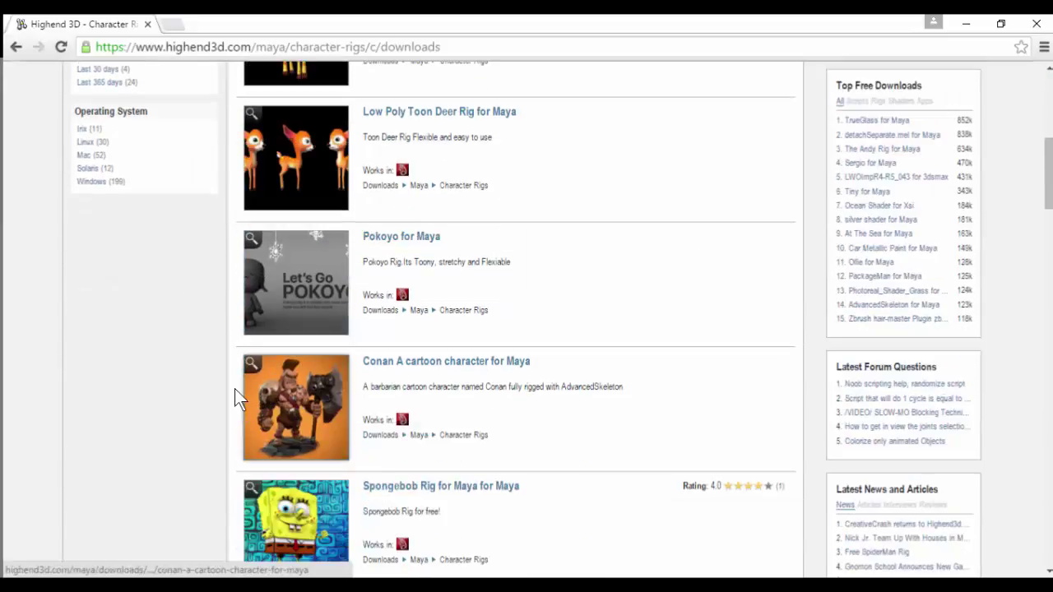
mouse_move(278, 399)
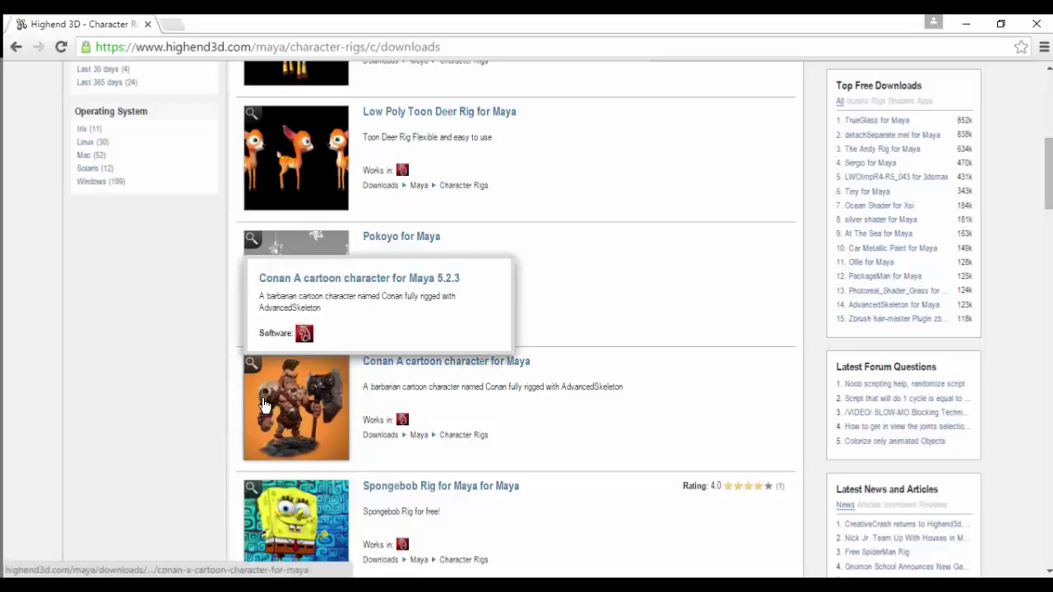
- Open the Pokoyo for Maya rig page and check its embedded preview video, stopping playback when done
mouse_move(291, 294)
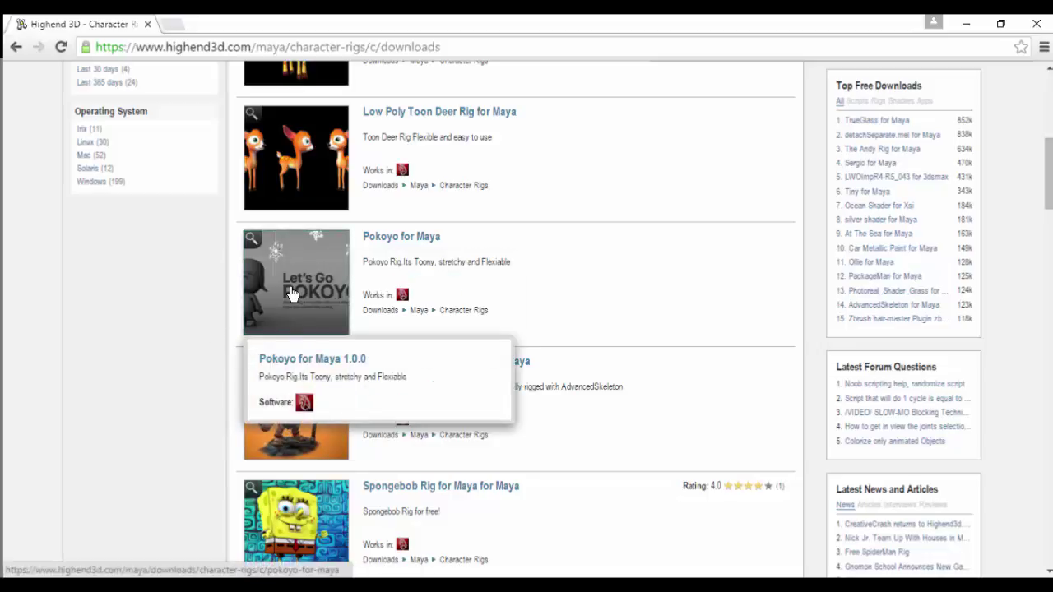
left_click(291, 294)
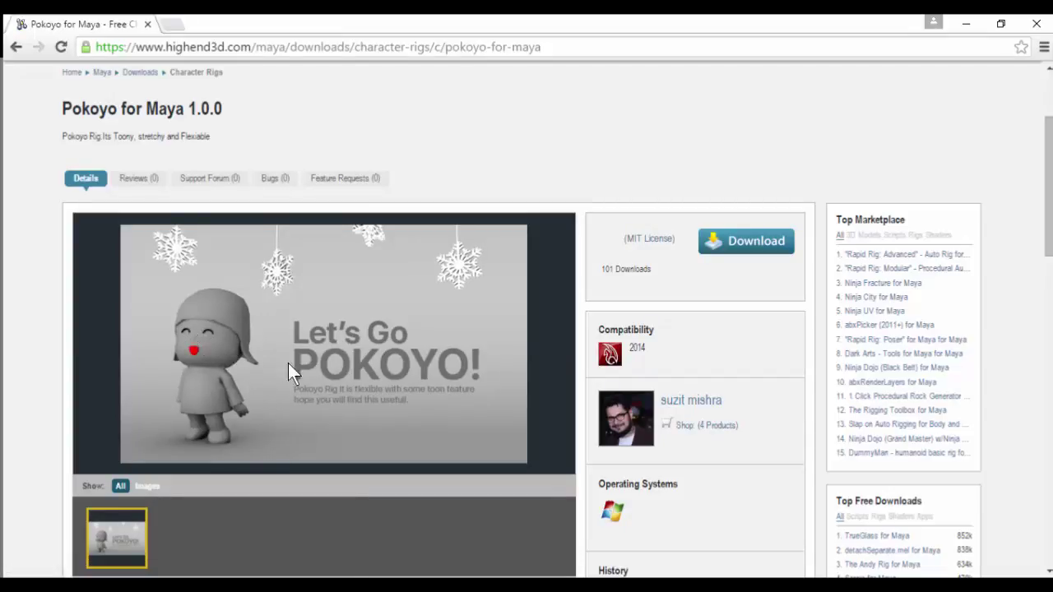
scroll(393, 438, "down", 4)
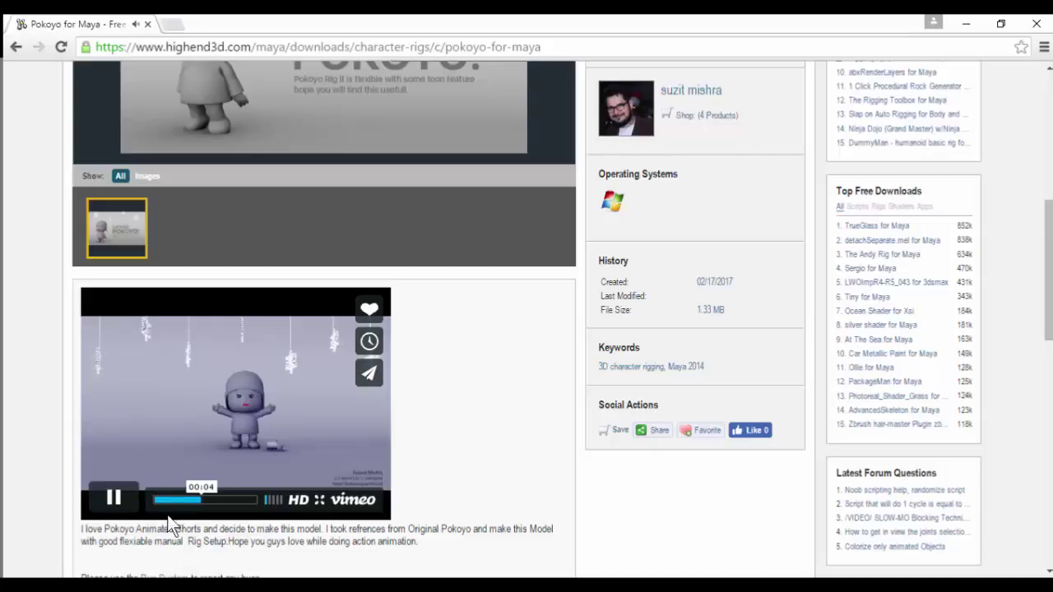
left_click(127, 501)
key("F5")
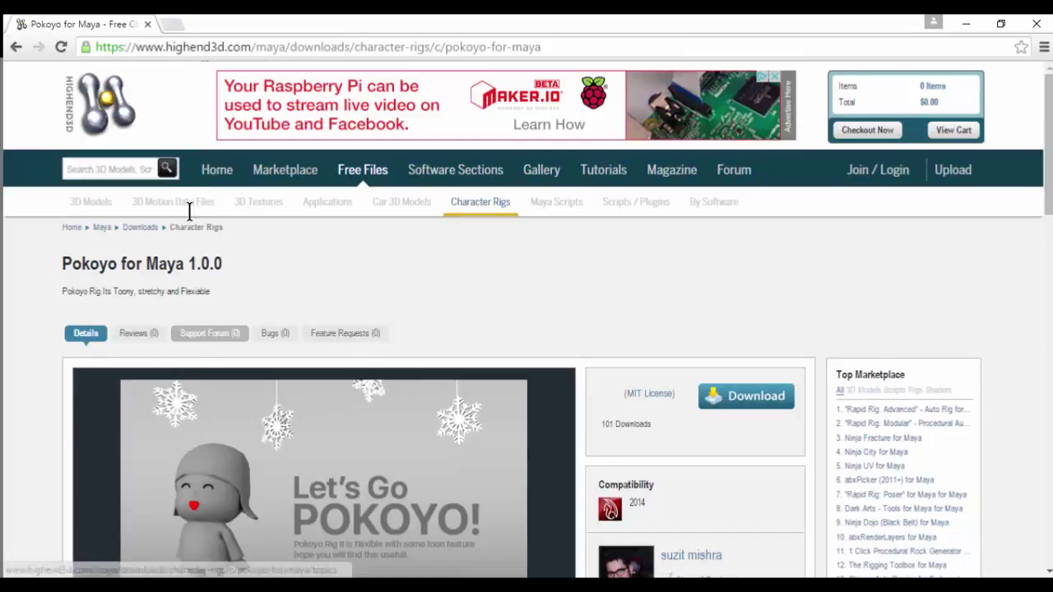
- Search the web for "highend 3d character rigs" in a new tab, and close that tab
left_click(172, 24)
type("creative cras")
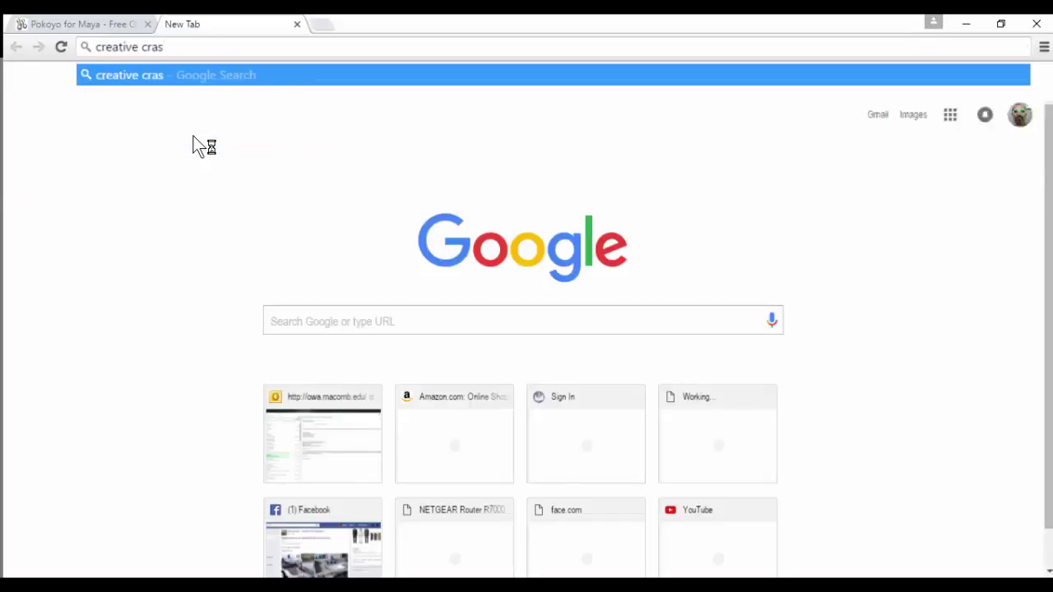
key("ctrl+a")
type("highend 3d")
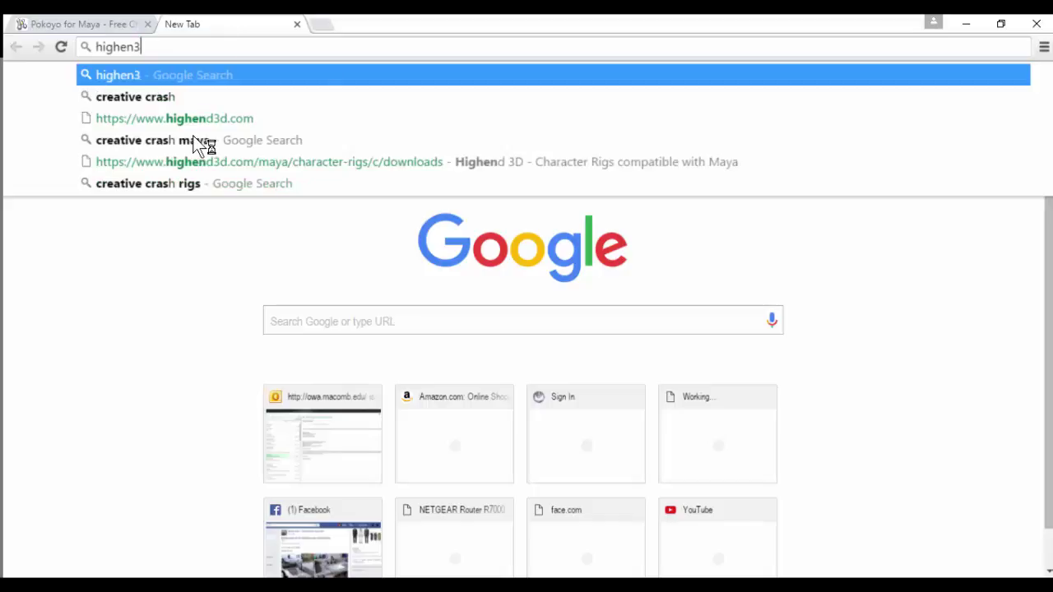
key("BackSpace")
key("BackSpace")
type("d 3d")
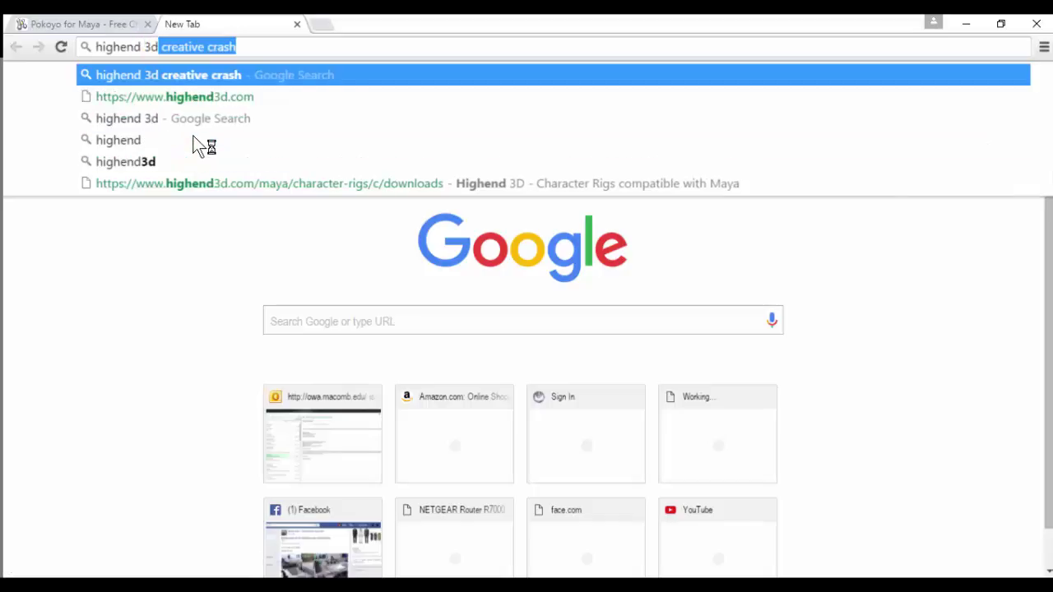
type(" character rigs")
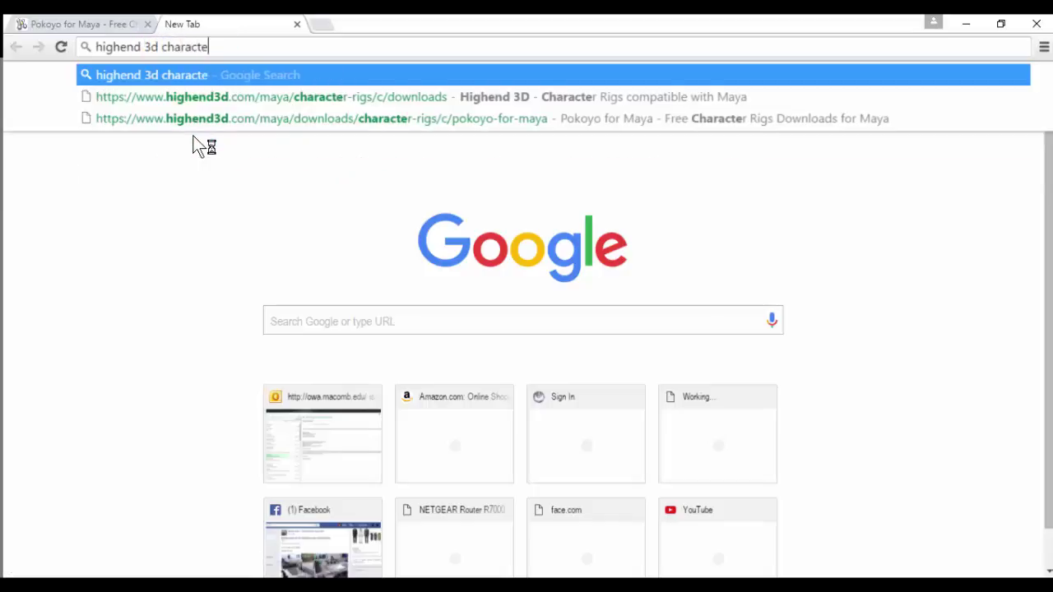
key("Return")
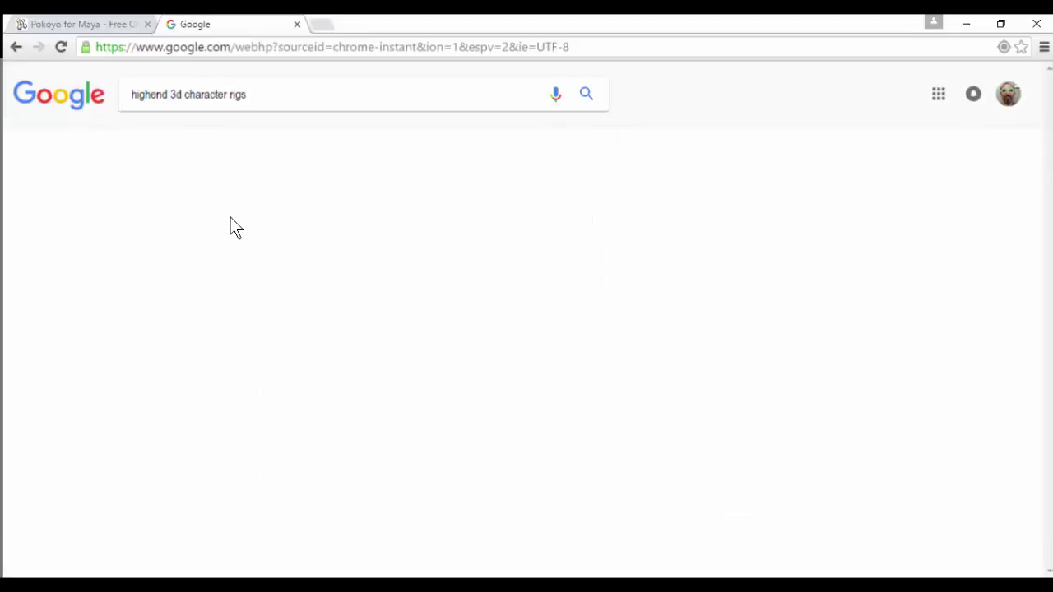
key("ctrl+w")
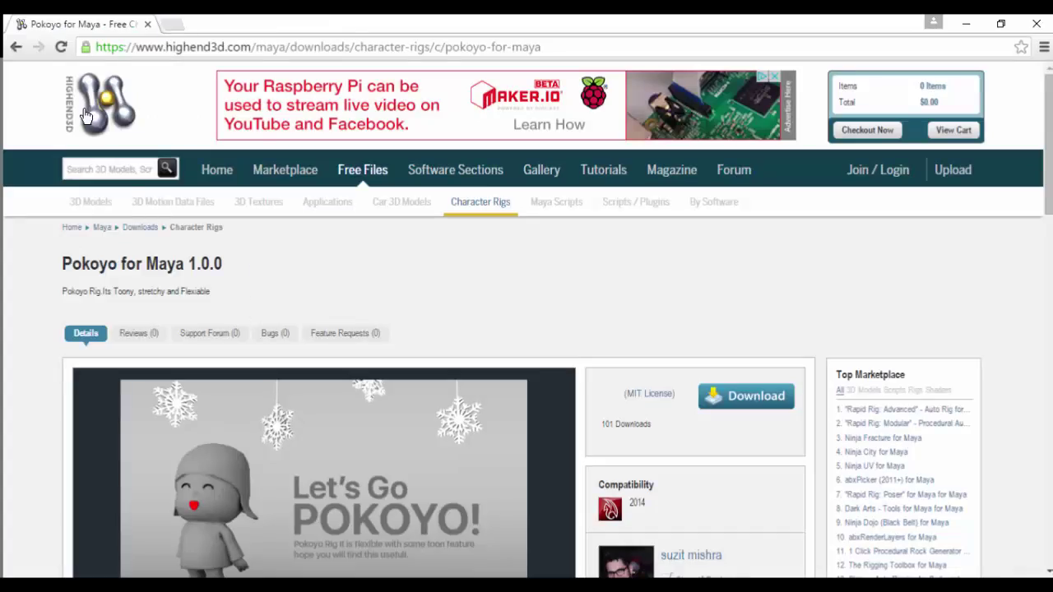
- Return to the character rigs list and examine the entries from the TMNT and ROBO rigs down to Flash (Rig) for Maya
left_click(16, 47)
scroll(287, 327, "down", 3)
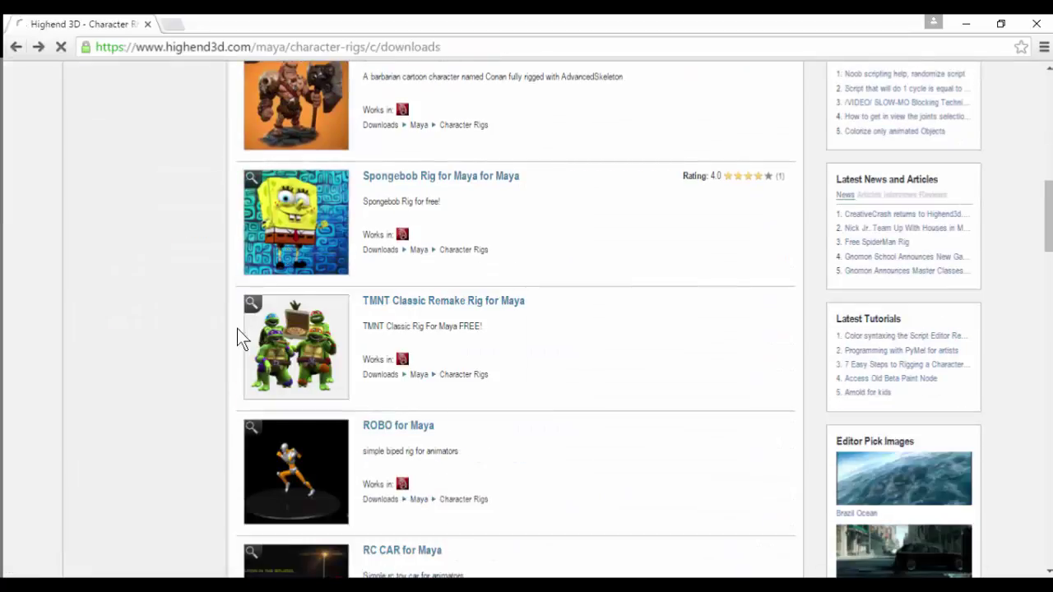
scroll(237, 330, "down", 1)
scroll(242, 329, "down", 2)
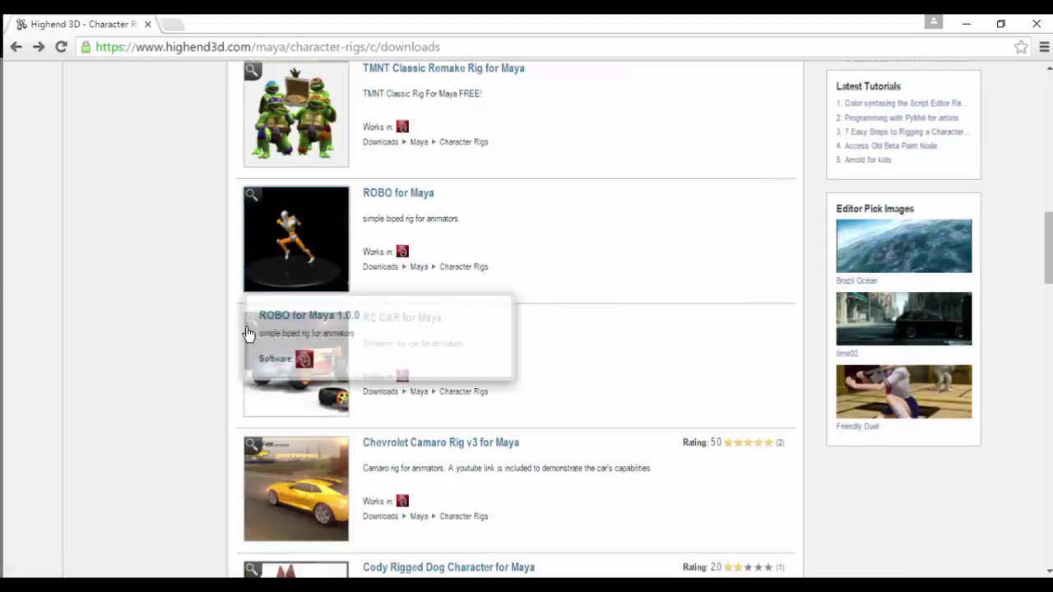
scroll(235, 338, "down", 2)
scroll(227, 349, "down", 2)
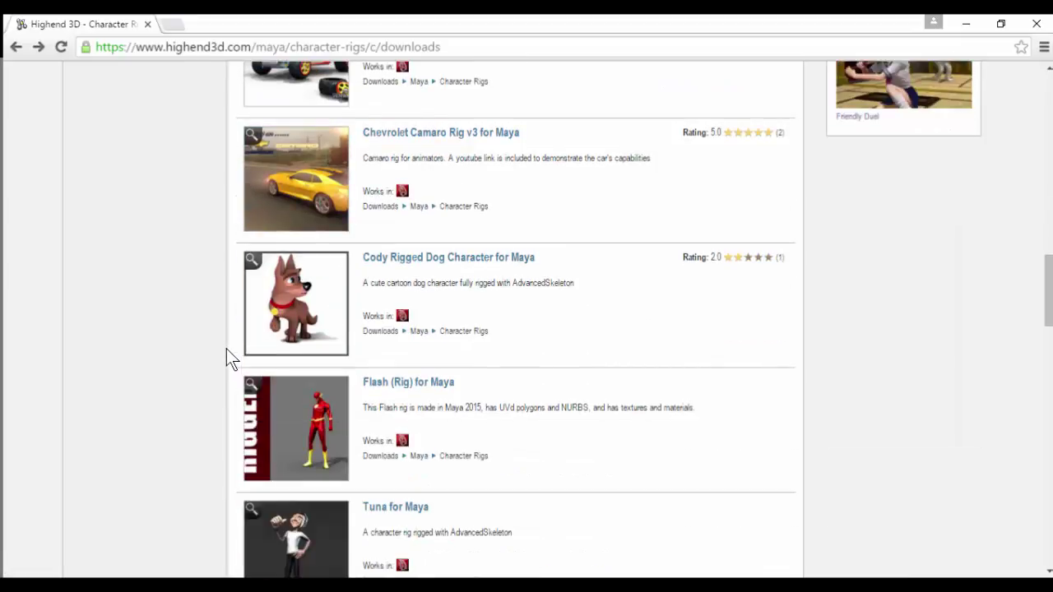
scroll(227, 354, "up", 6)
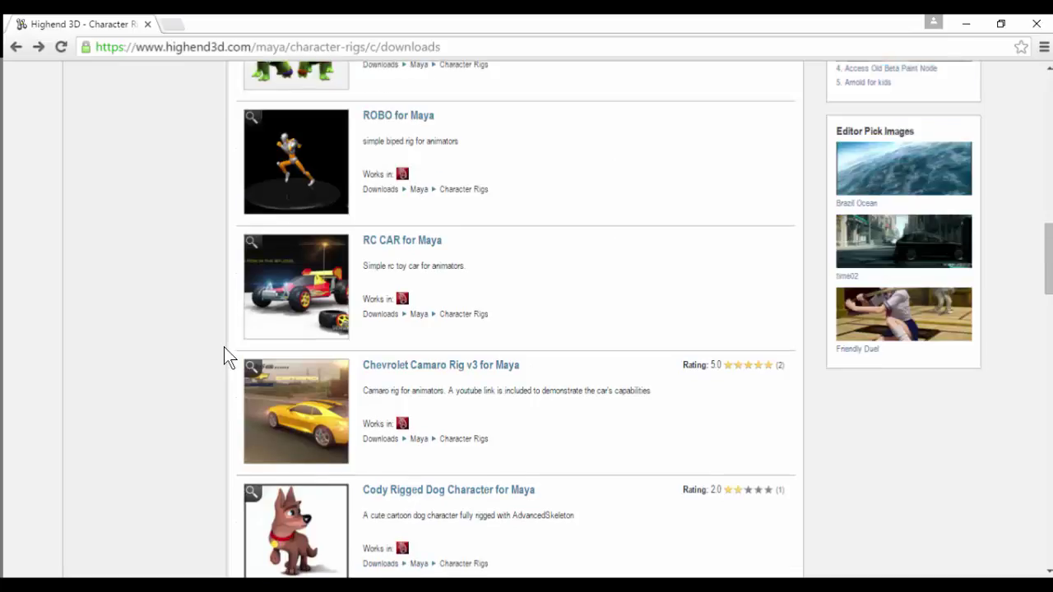
mouse_move(308, 261)
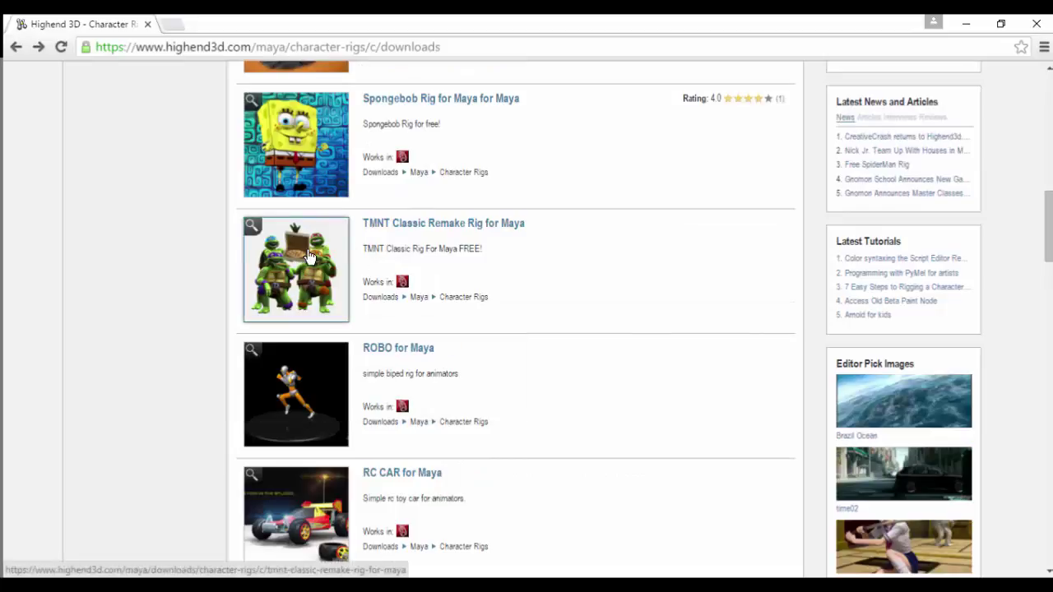
scroll(239, 362, "down", 1)
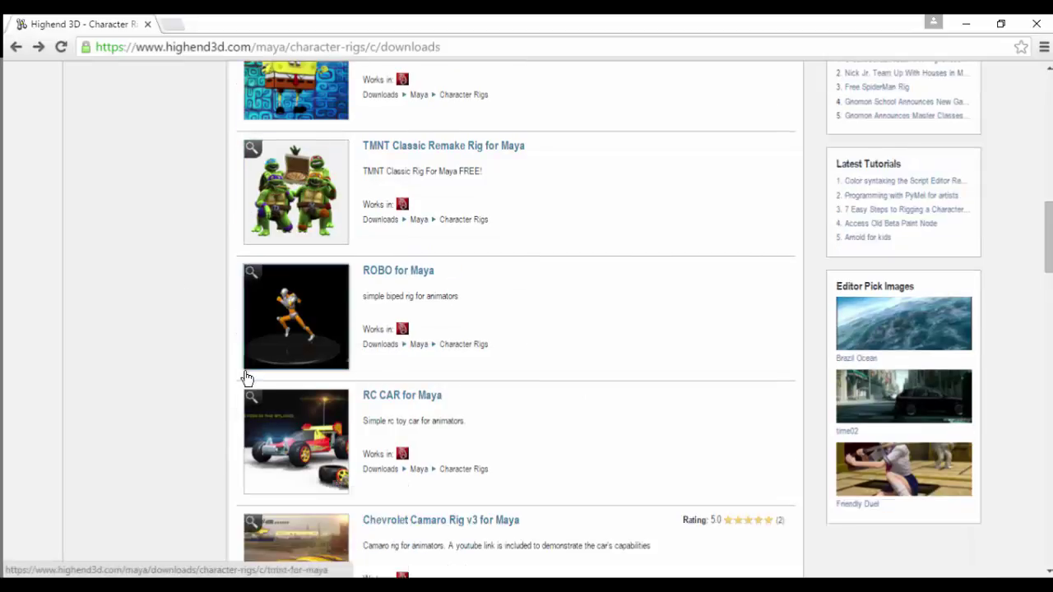
mouse_move(301, 317)
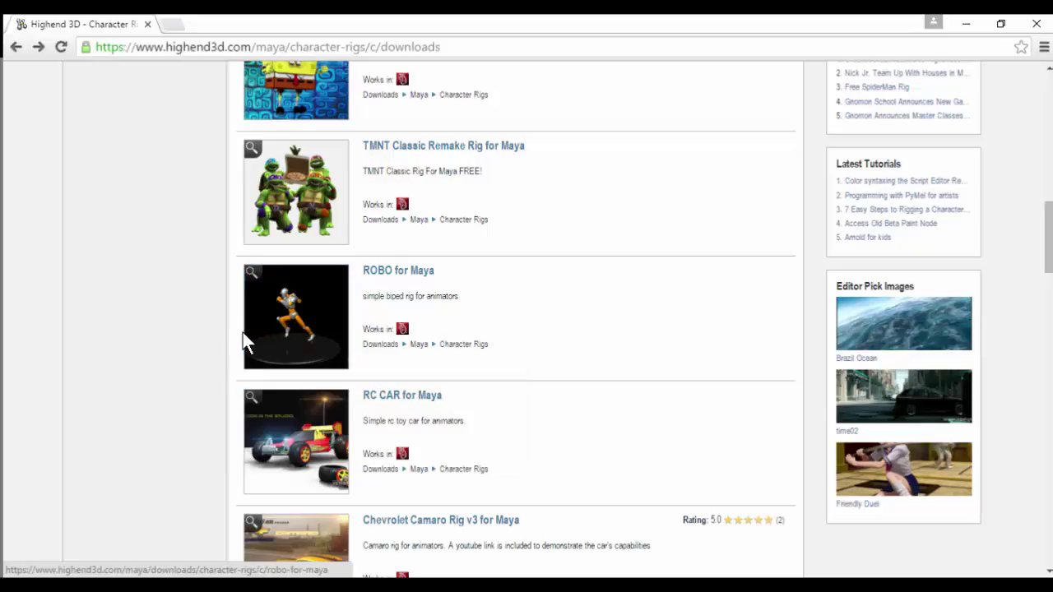
scroll(238, 337, "down", 3)
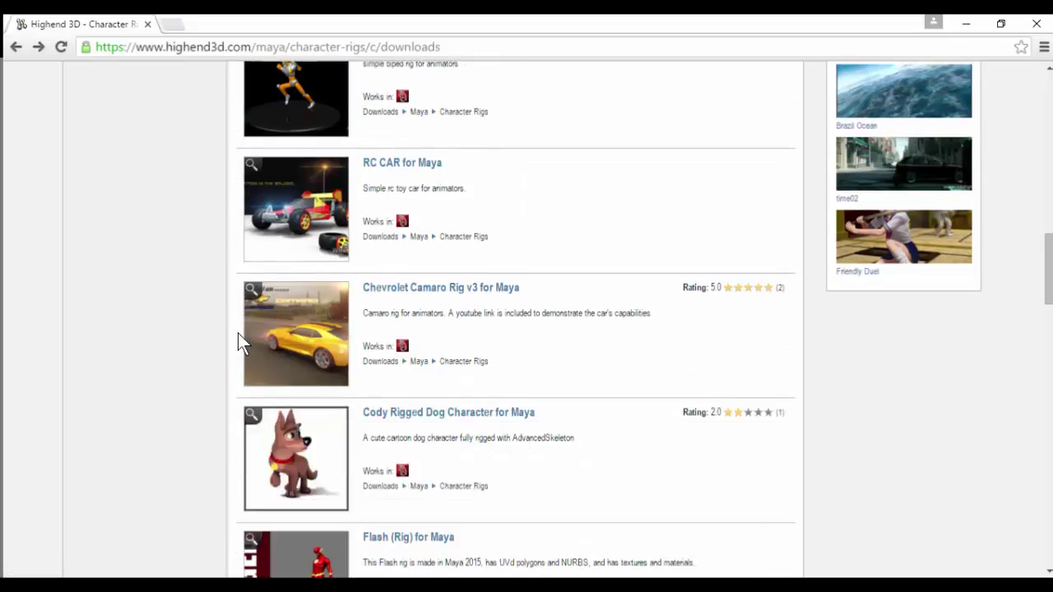
scroll(235, 336, "down", 2)
scroll(229, 344, "down", 2)
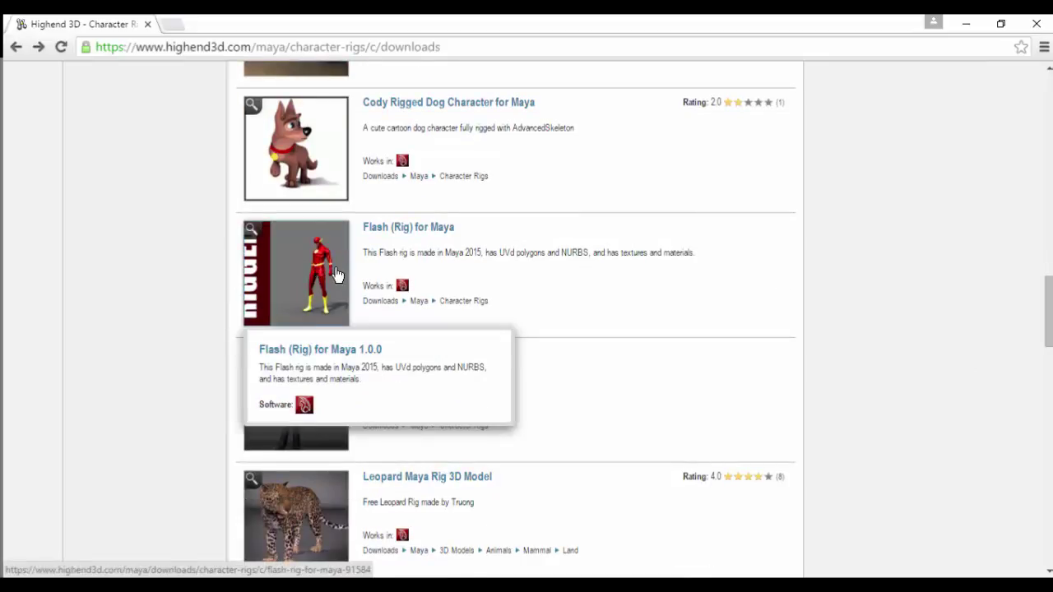
- Open the Flash (Rig) for Maya page and view its preview images from the second through the seventh thumbnail
left_click(367, 280)
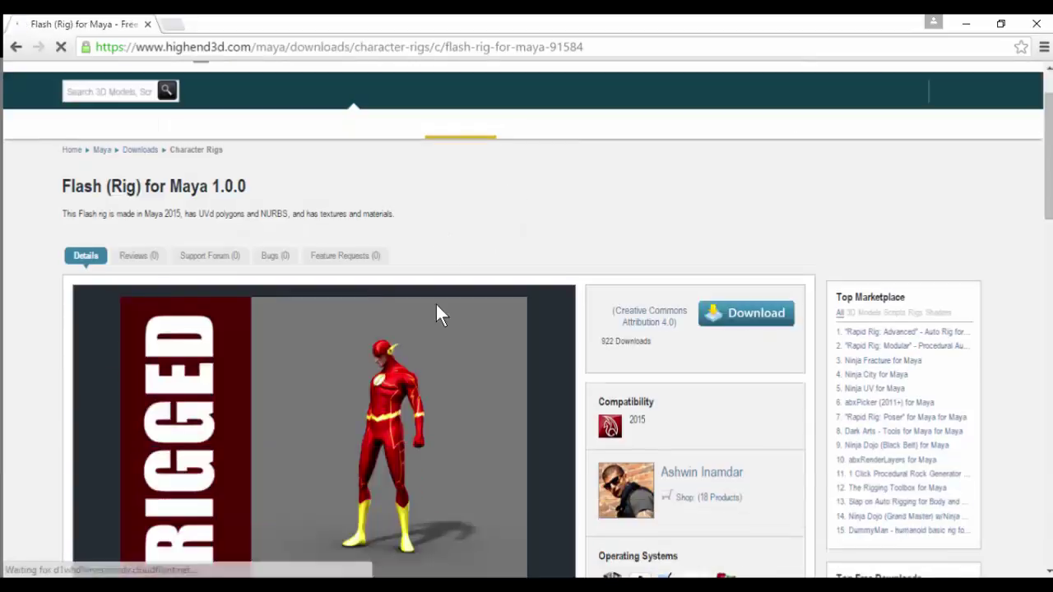
scroll(355, 325, "down", 3)
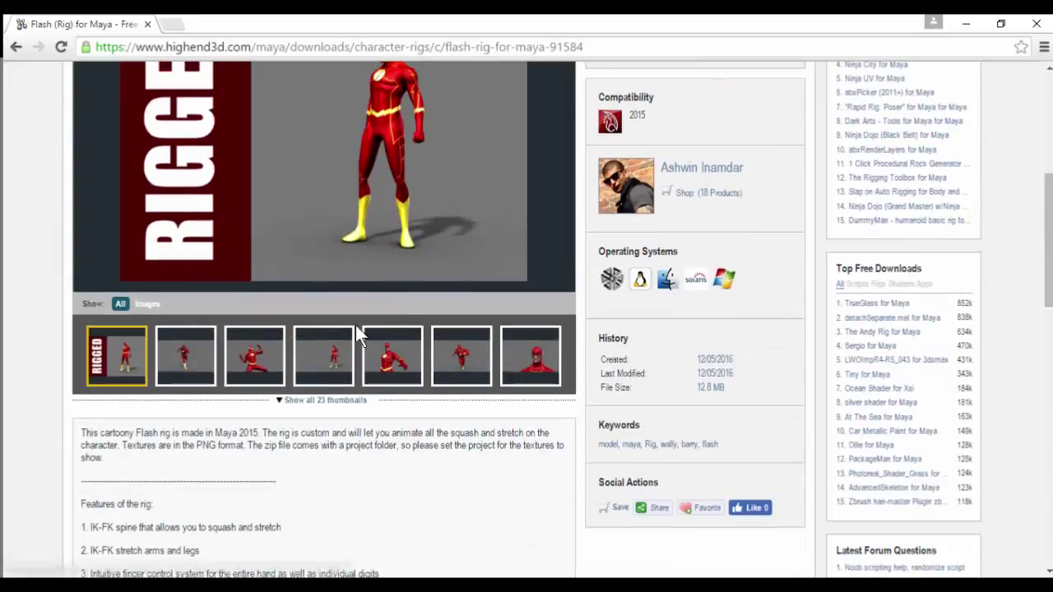
left_click(205, 356)
scroll(235, 357, "down", 1)
scroll(235, 423, "up", 3)
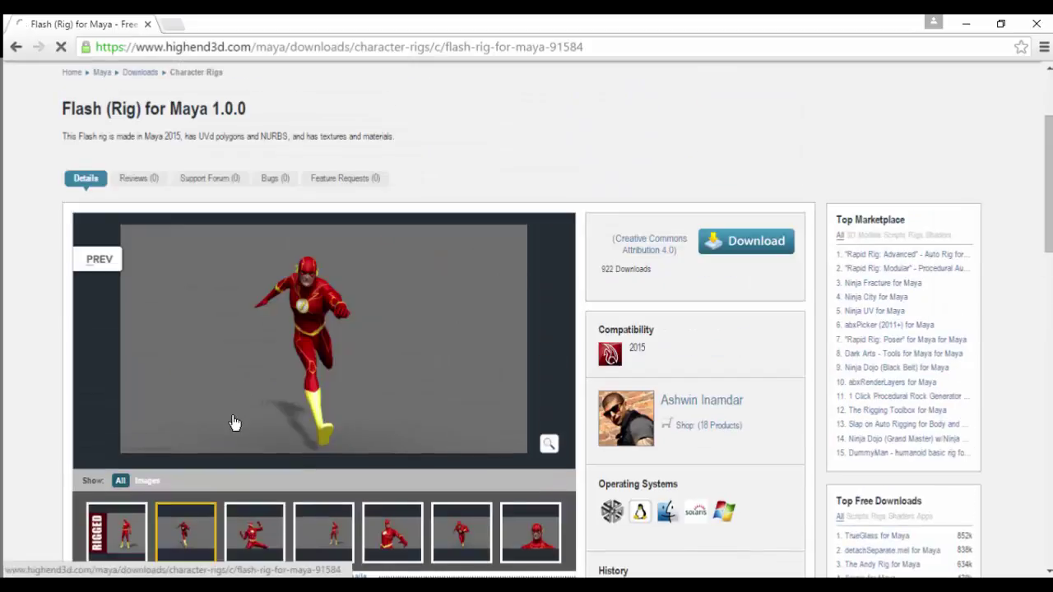
scroll(233, 421, "down", 1)
left_click(281, 440)
left_click(328, 449)
left_click(390, 452)
left_click(470, 457)
left_click(512, 456)
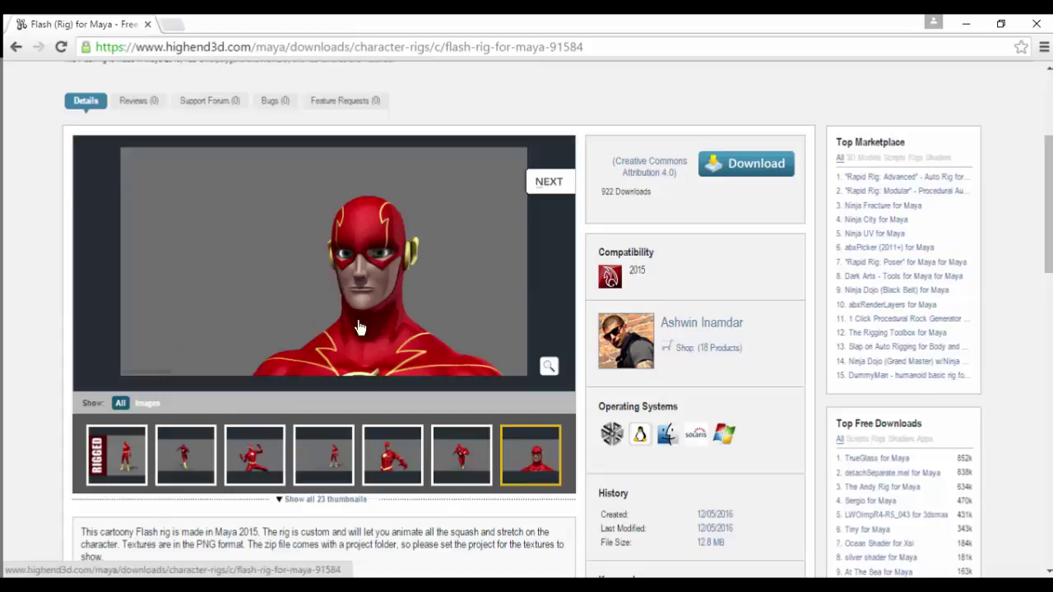
- Read the Flash rig's description, including its feature list and usage notes
scroll(360, 329, "down", 4)
scroll(360, 332, "down", 3)
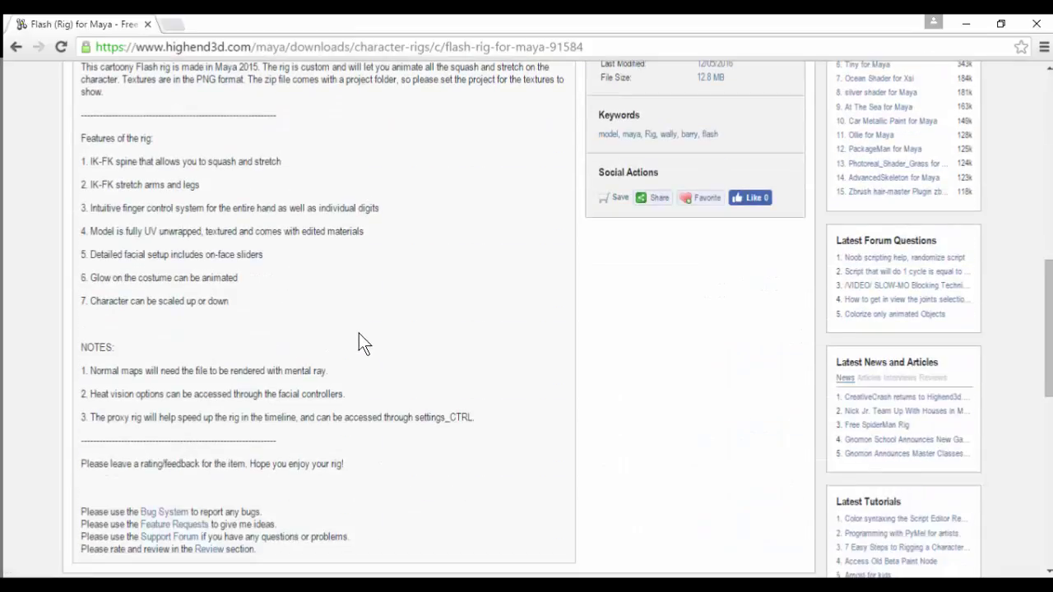
scroll(357, 332, "up", 9)
- Go back to the character rigs list and highlight the description text of Flash (Rig) for Maya
key("alt+Left")
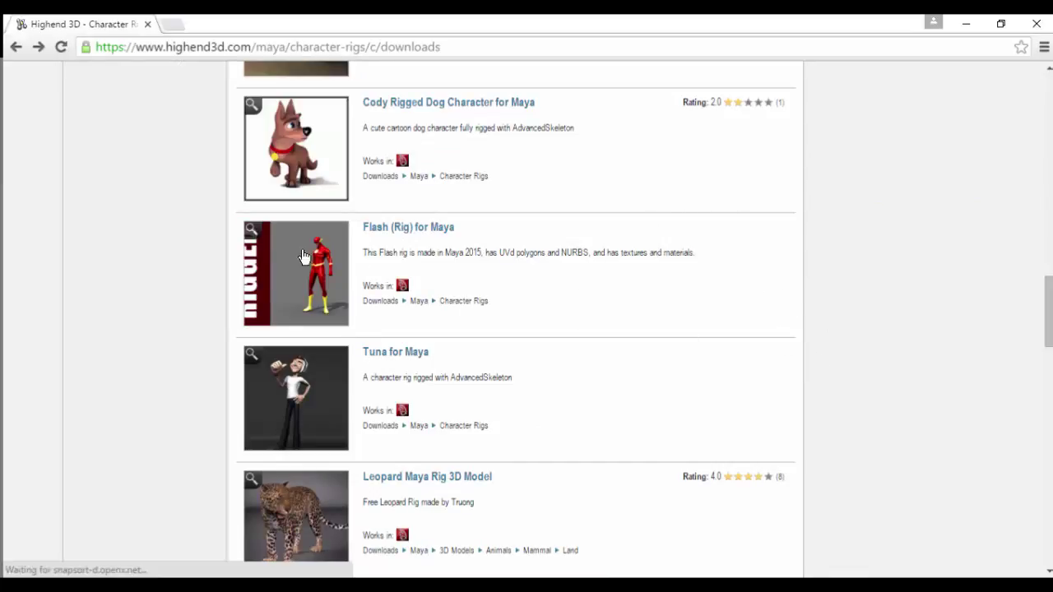
mouse_move(287, 277)
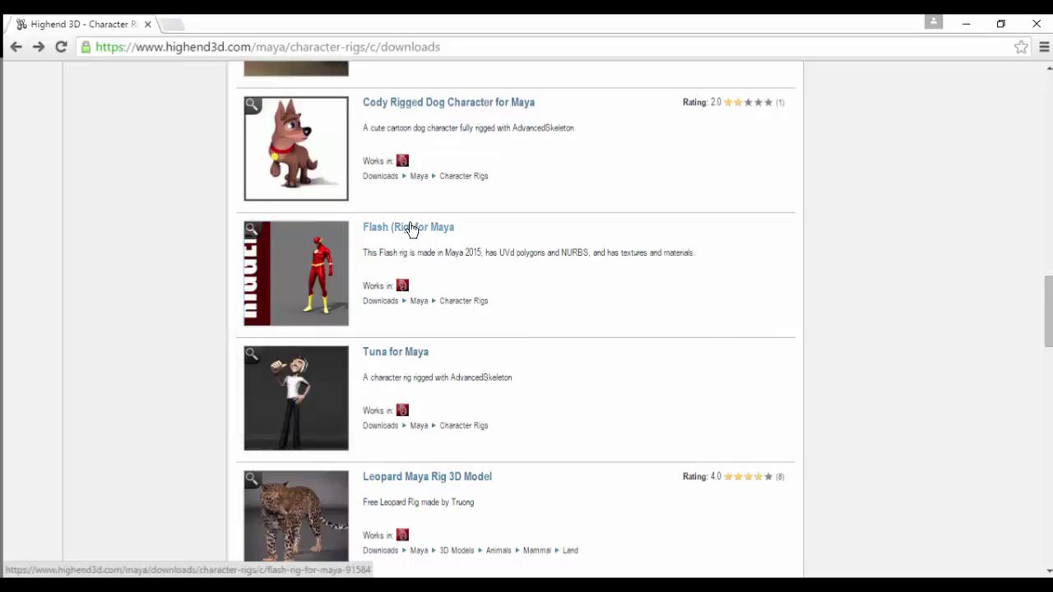
left_click_drag(396, 251, 654, 260)
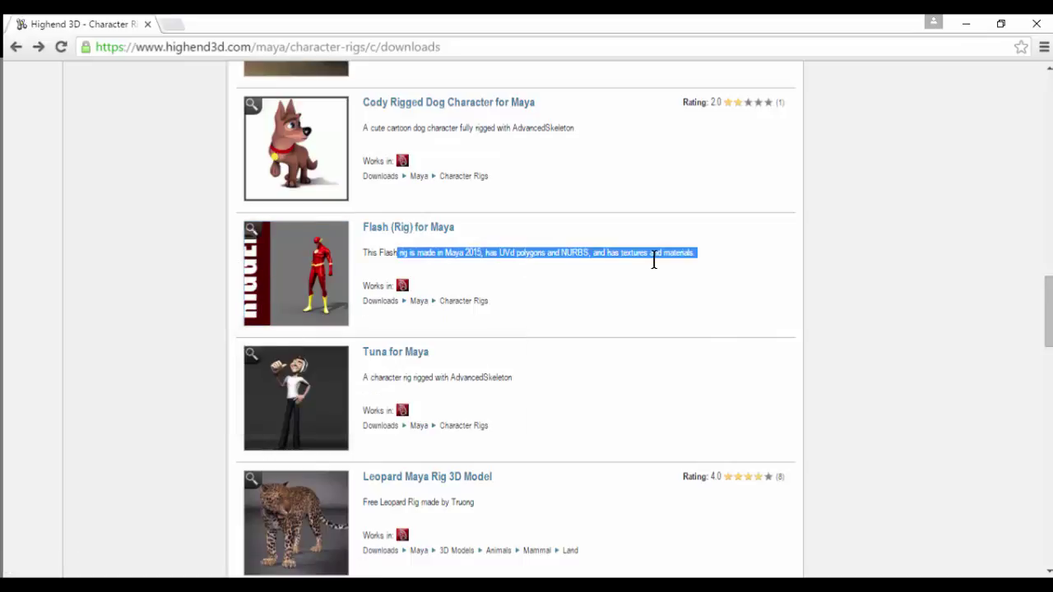
- Clear the text highlight, open the Tuna for Maya page and view its second preview image
left_click(398, 253)
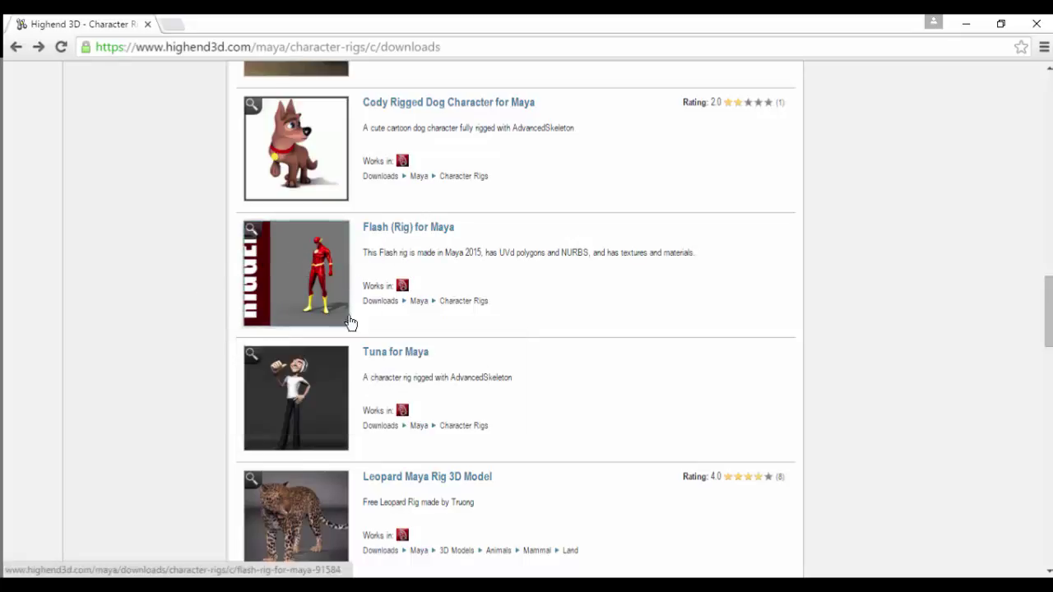
mouse_move(299, 259)
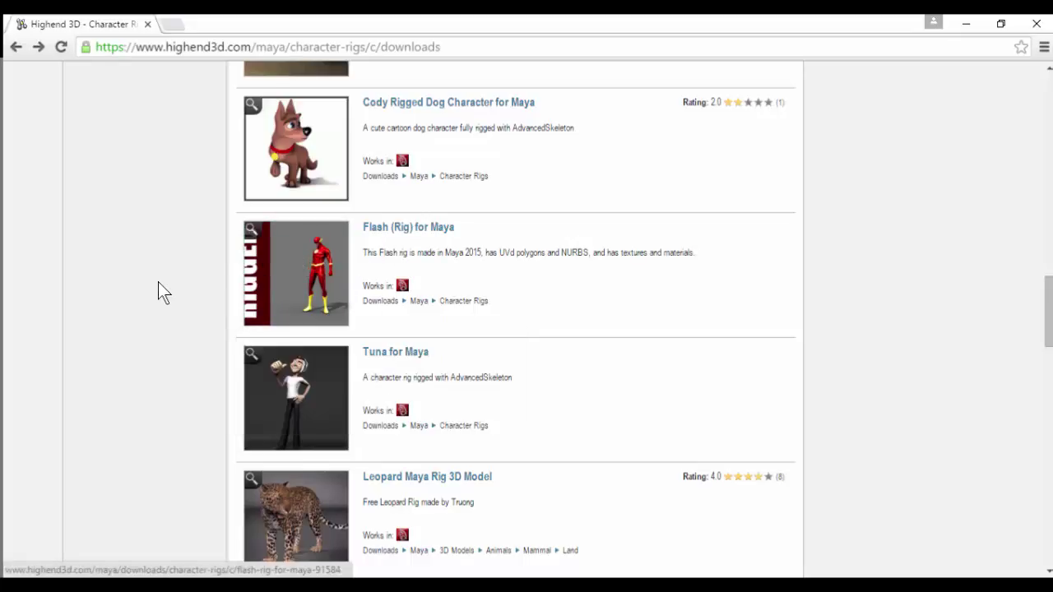
left_click(281, 403)
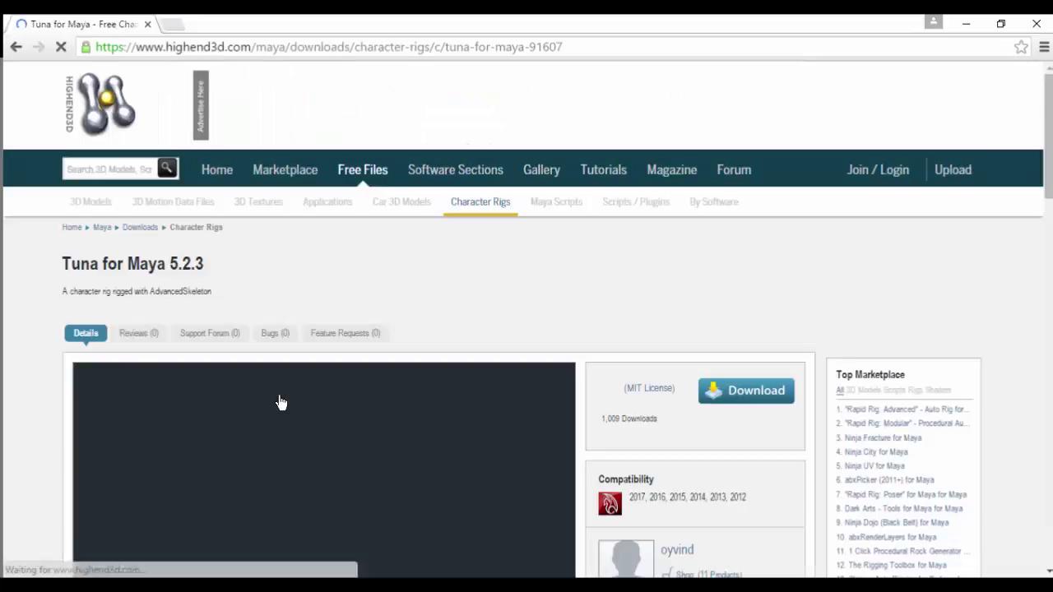
scroll(264, 380, "down", 1)
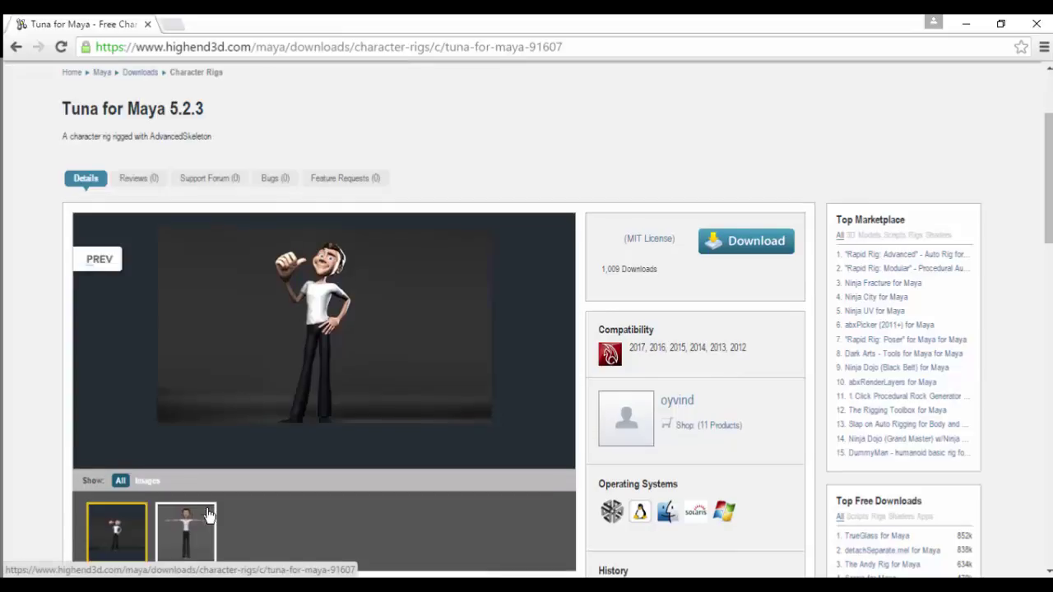
left_click(200, 527)
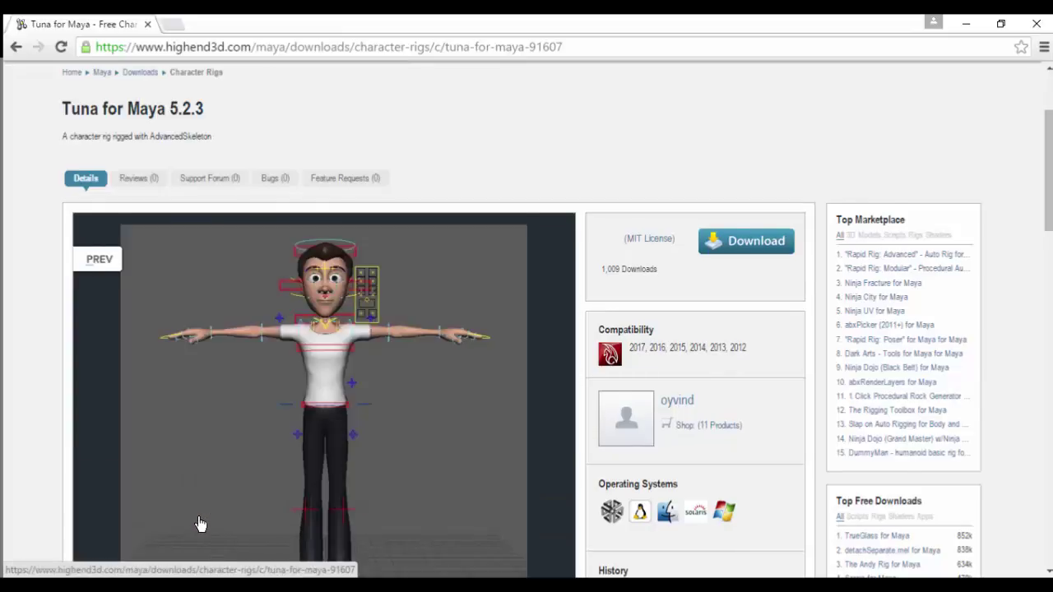
scroll(200, 524, "down", 2)
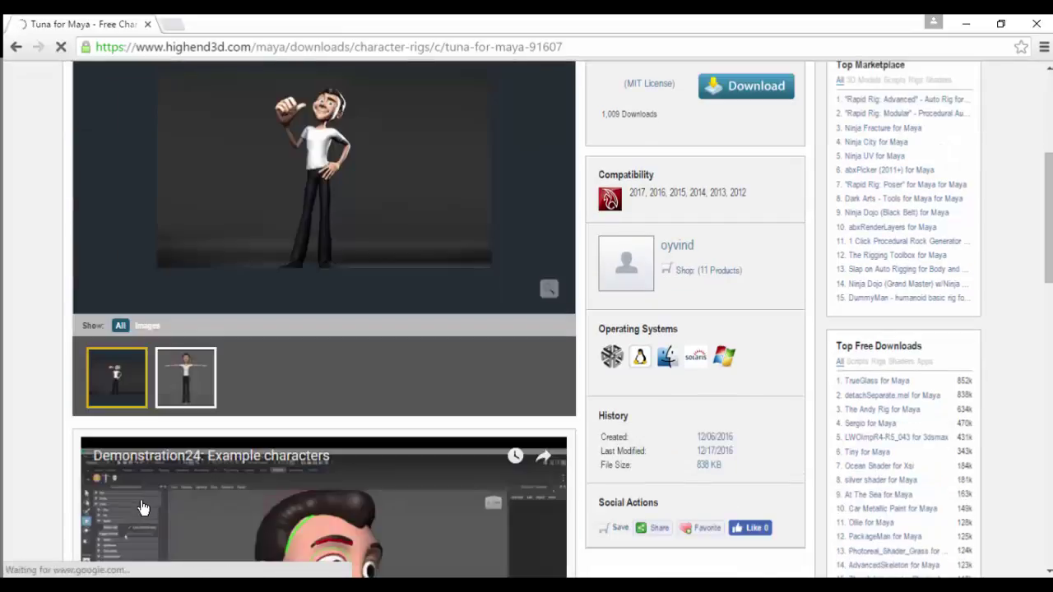
- Play the muted "Demonstration24: Example characters" video, skim it to near the end, and look over the Tuna description and related items
scroll(298, 408, "down", 2)
left_click(317, 432)
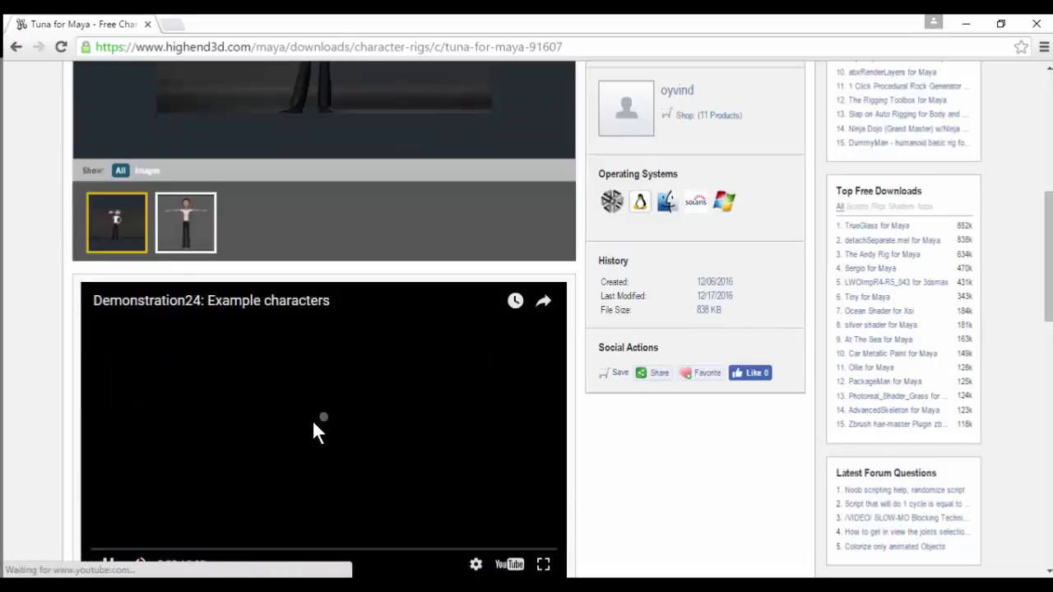
scroll(288, 432, "down", 1)
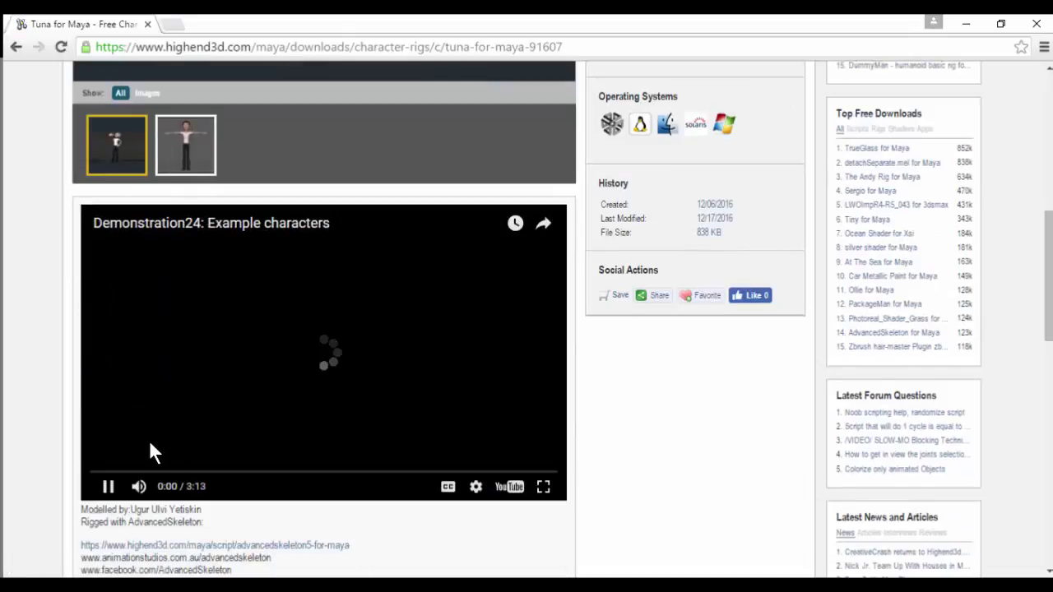
left_click(139, 487)
left_click_drag(141, 474, 547, 471)
scroll(543, 535, "down", 2)
scroll(539, 535, "down", 3)
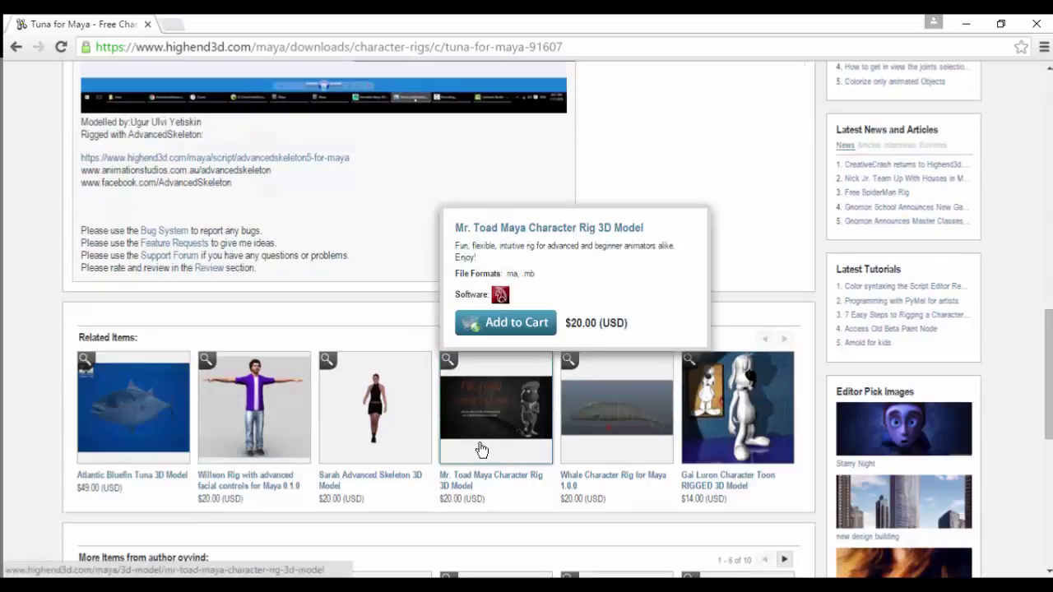
- Return to the character rigs list and open the Cyclops (Rig) for Maya page to view its previews and details
key("alt+Left")
scroll(324, 317, "down", 8)
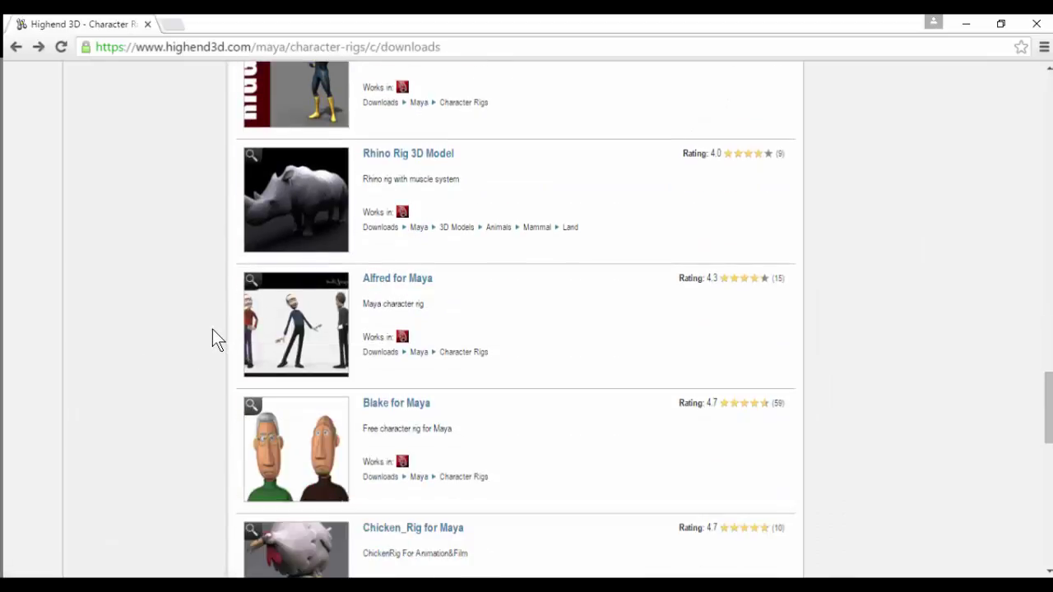
scroll(210, 329, "up", 2)
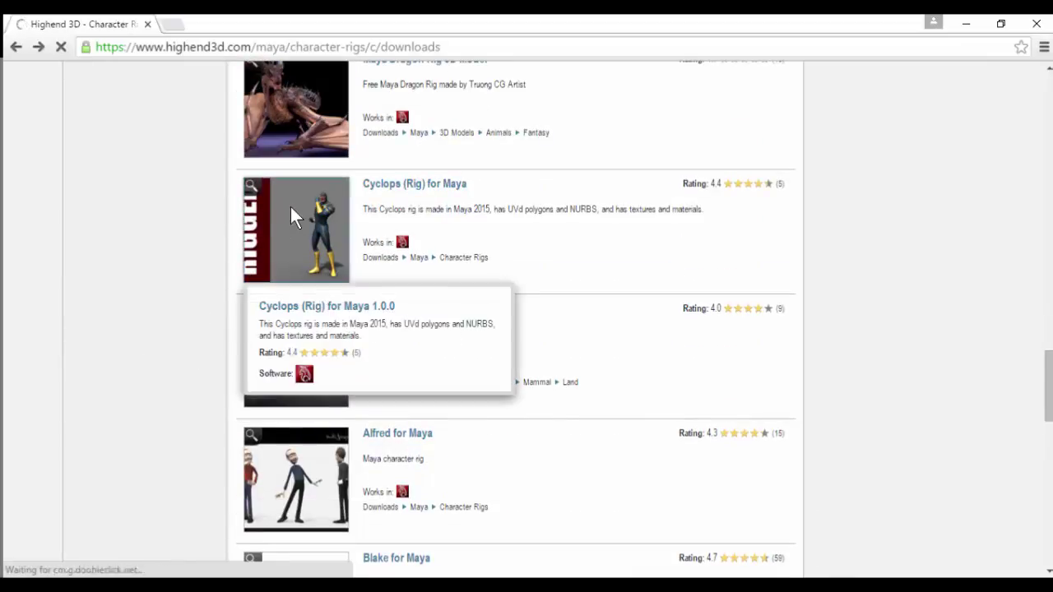
left_click(291, 206)
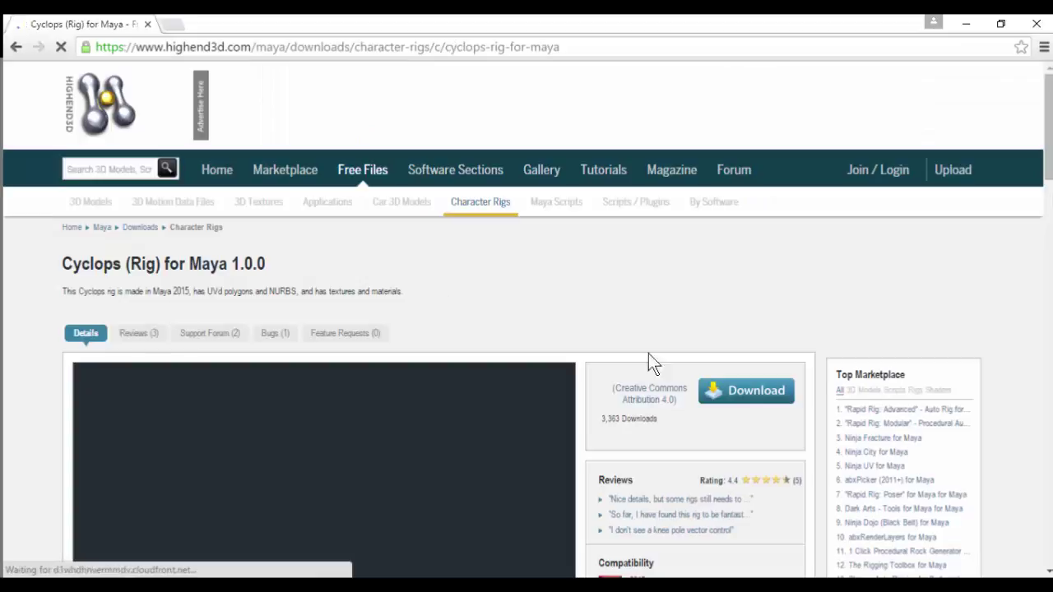
scroll(683, 412, "down", 3)
scroll(682, 413, "down", 2)
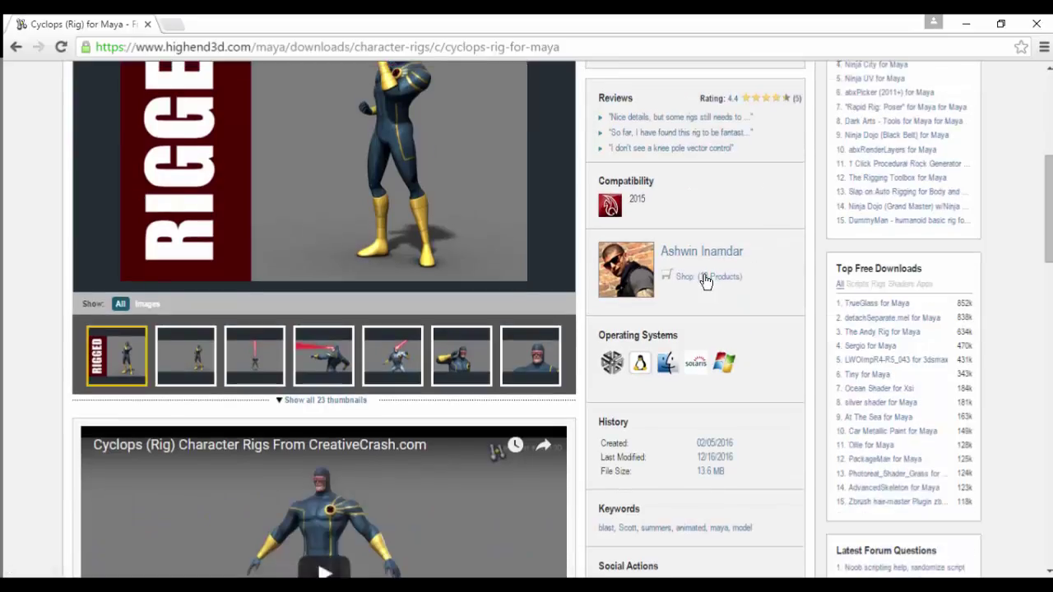
- Examine the Cyclops rig page further and try to download the rig without being signed in
left_click(701, 278)
scroll(701, 278, "down", 3)
scroll(708, 280, "up", 6)
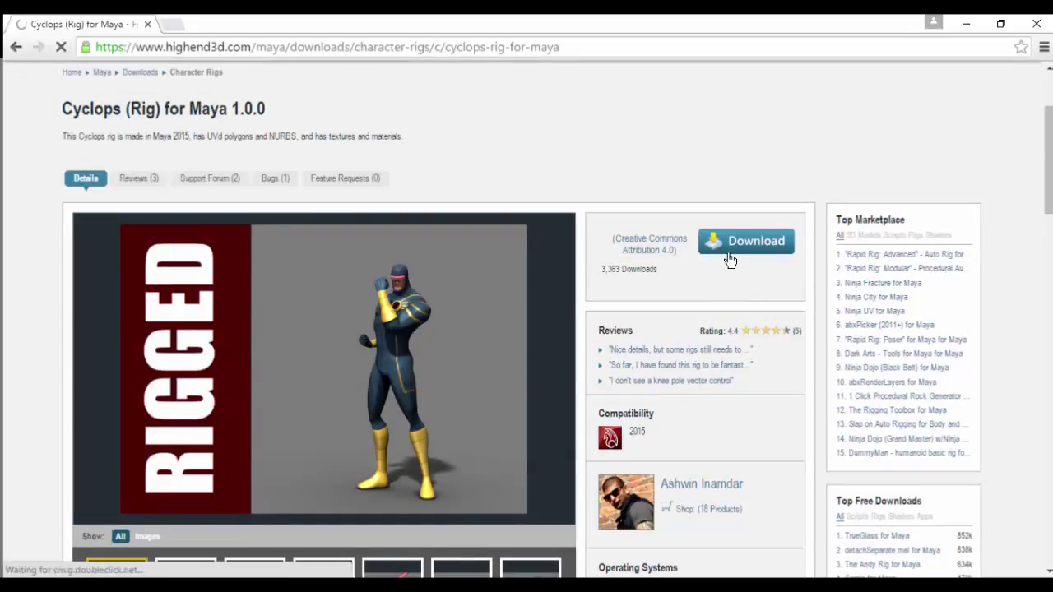
scroll(431, 308, "up", 2)
scroll(585, 308, "down", 5)
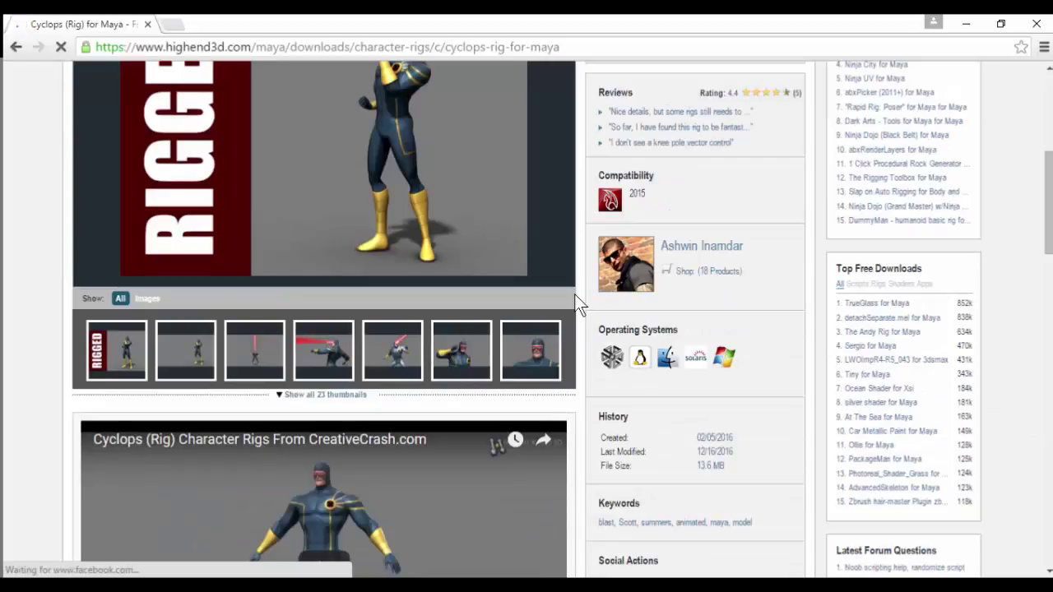
scroll(574, 294, "down", 3)
scroll(574, 293, "up", 8)
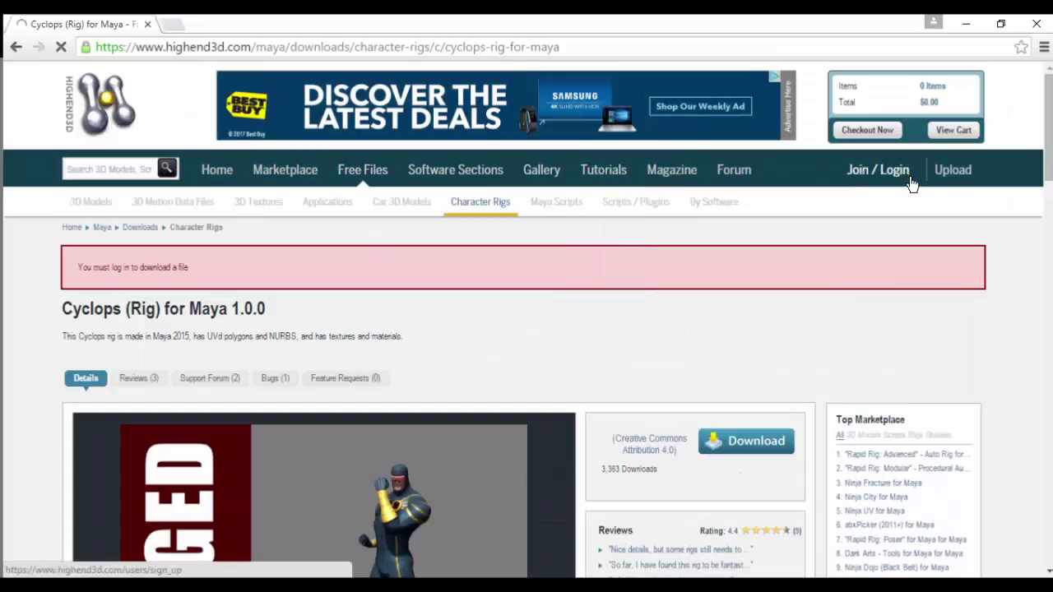
- Sign in to the site by entering the account username and password
left_click(878, 169)
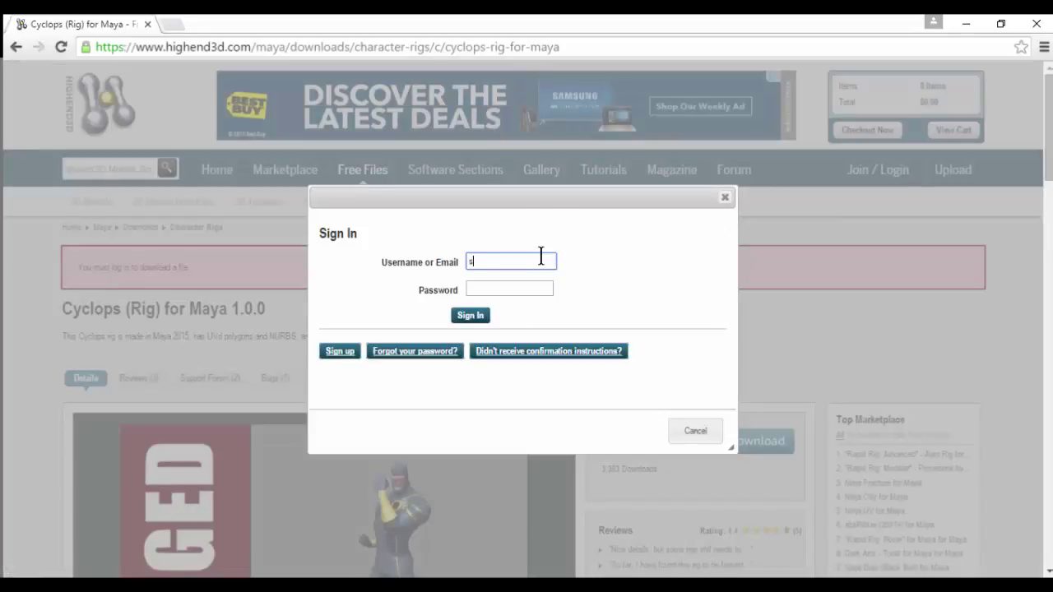
key("Tab")
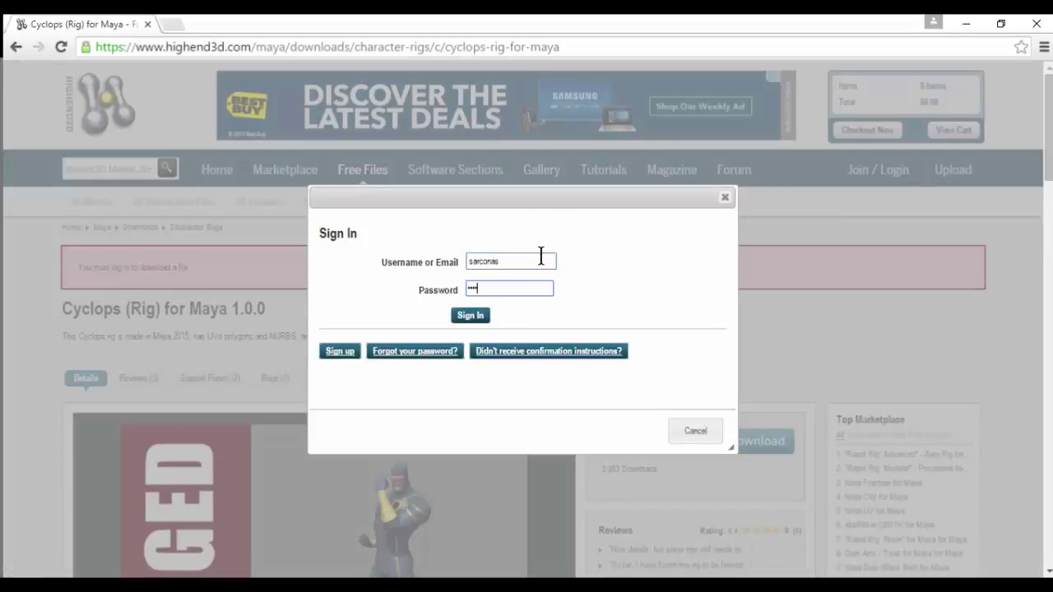
key("Return")
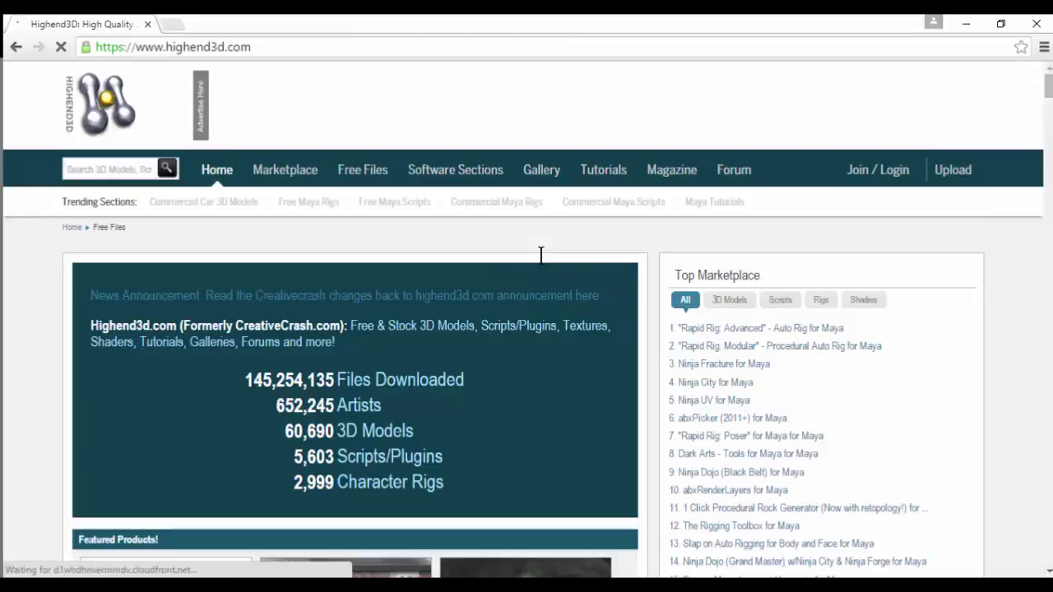
- Return to the Cyclops rig page, decline saving the password in the browser, and download the rig
scroll(363, 357, "down", 9)
scroll(353, 358, "up", 8)
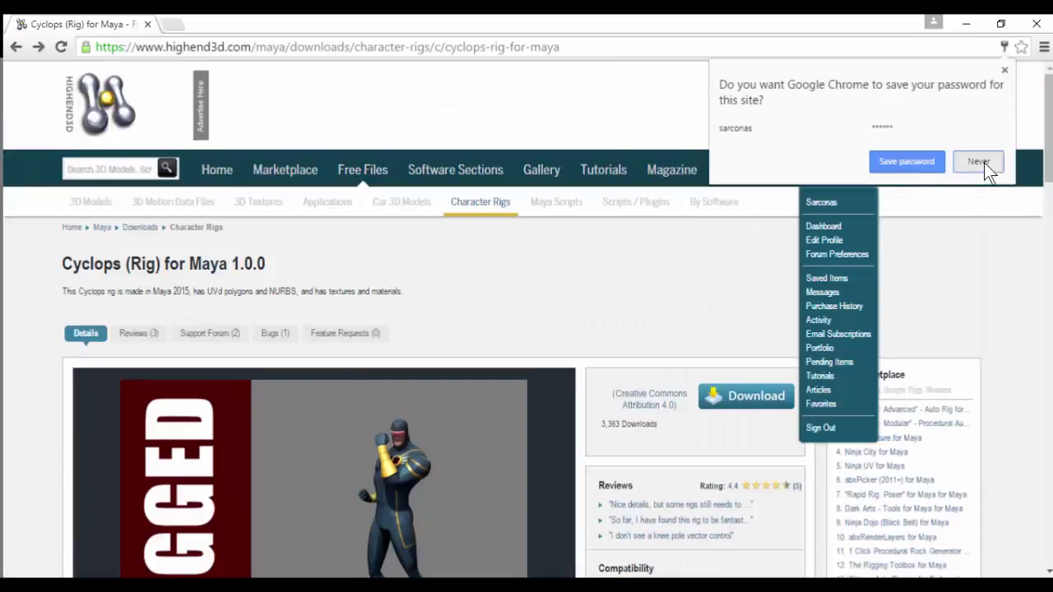
left_click(979, 162)
left_click(743, 395)
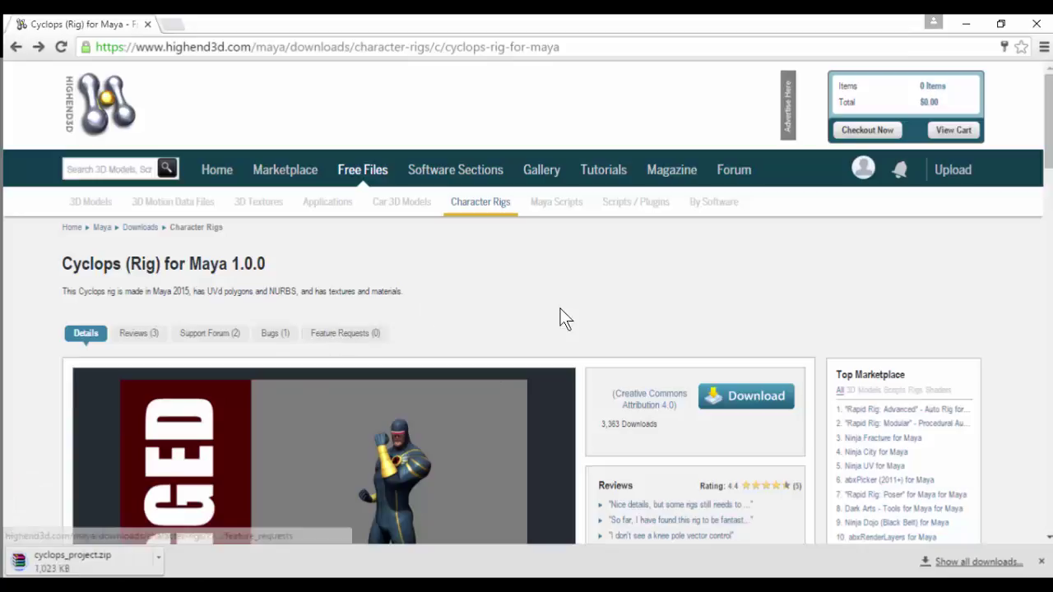
scroll(324, 337, "down", 6)
- Go back to the character rigs list and open the Alfred for Maya page
key("alt+Left")
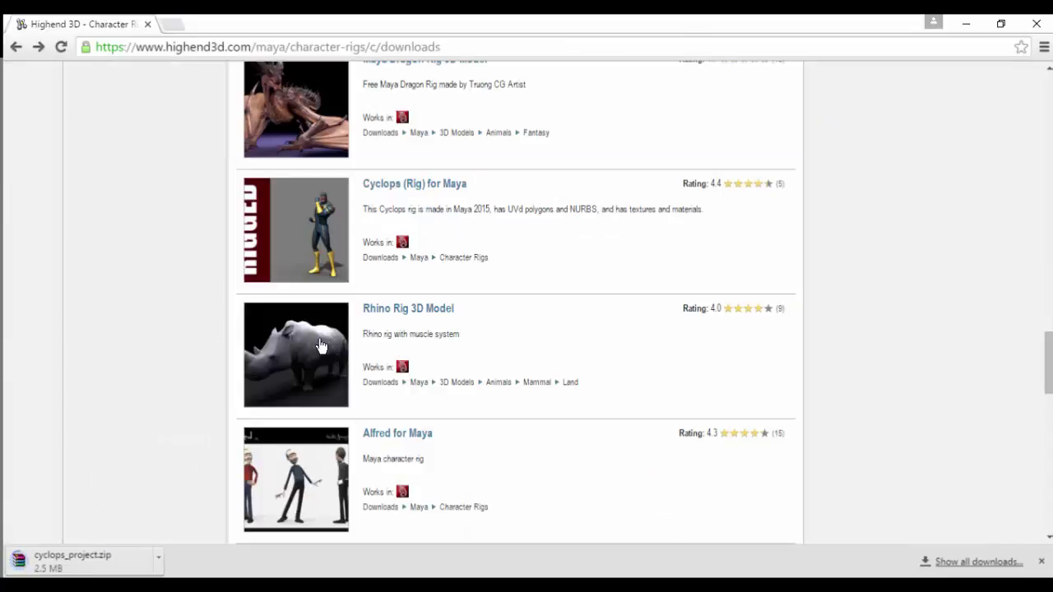
scroll(312, 420, "down", 1)
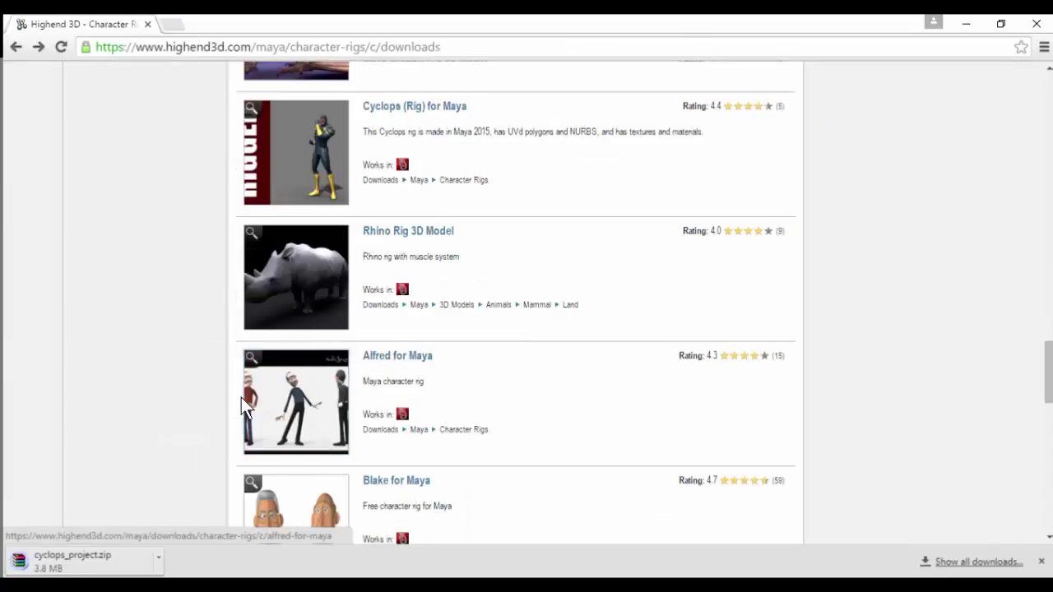
scroll(241, 404, "down", 1)
left_click(376, 282)
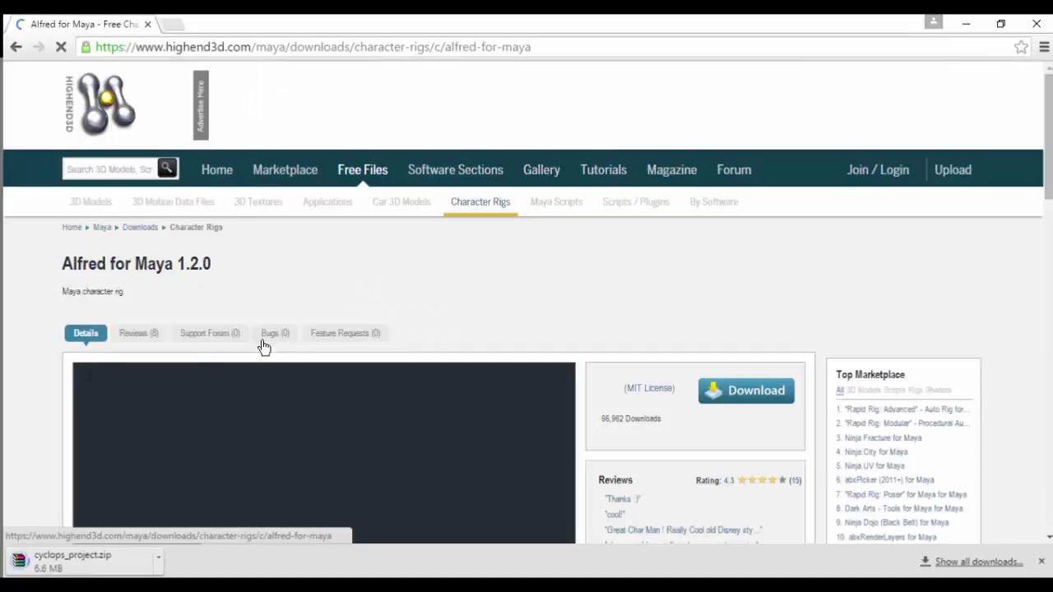
- Examine Alfred's preview image, compatible Maya versions, history and setup notes
scroll(188, 329, "down", 3)
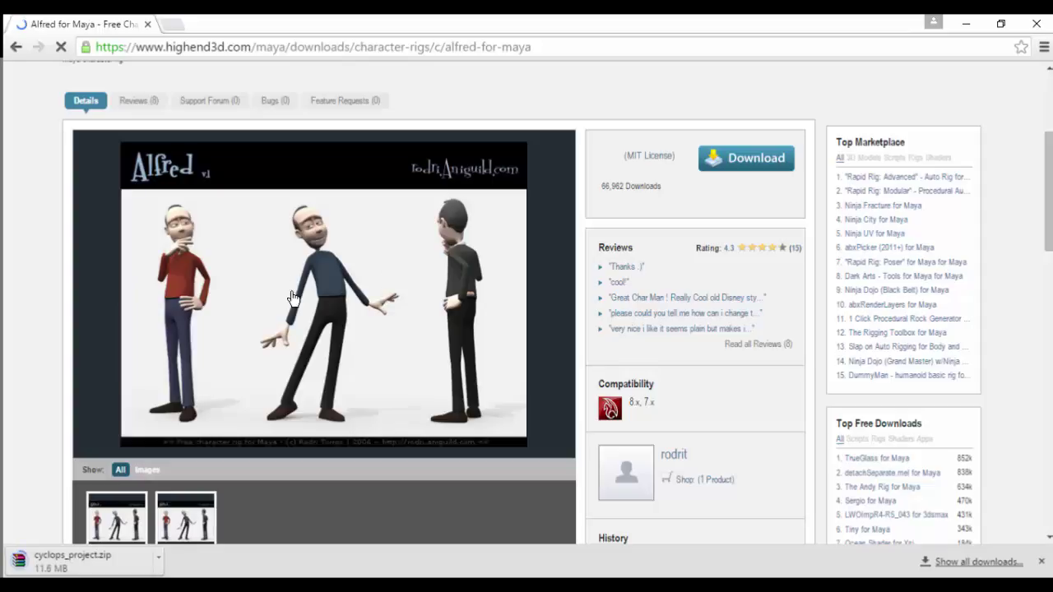
scroll(379, 305, "down", 1)
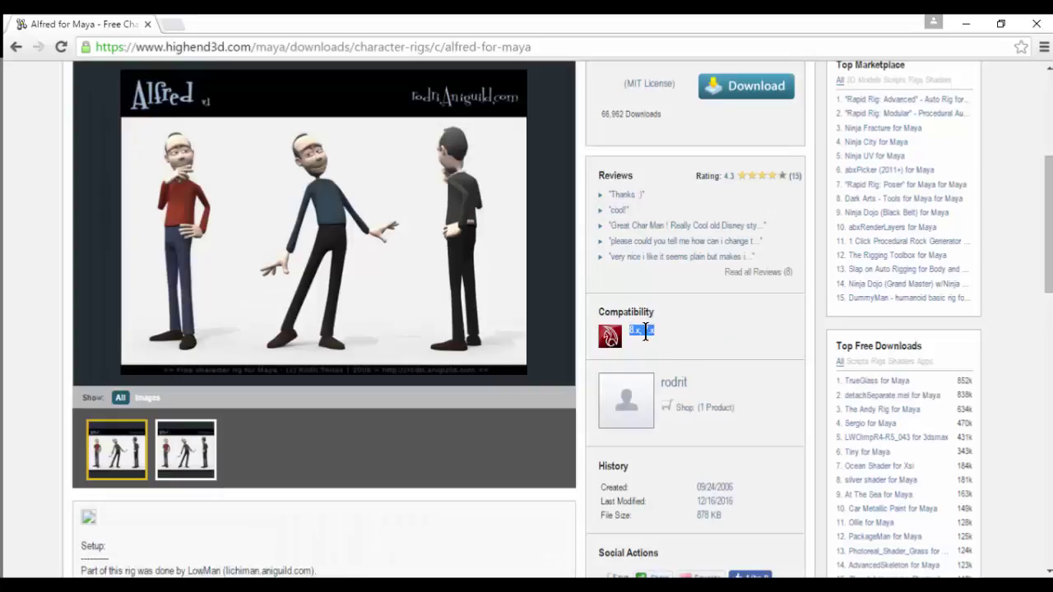
scroll(644, 327, "down", 2)
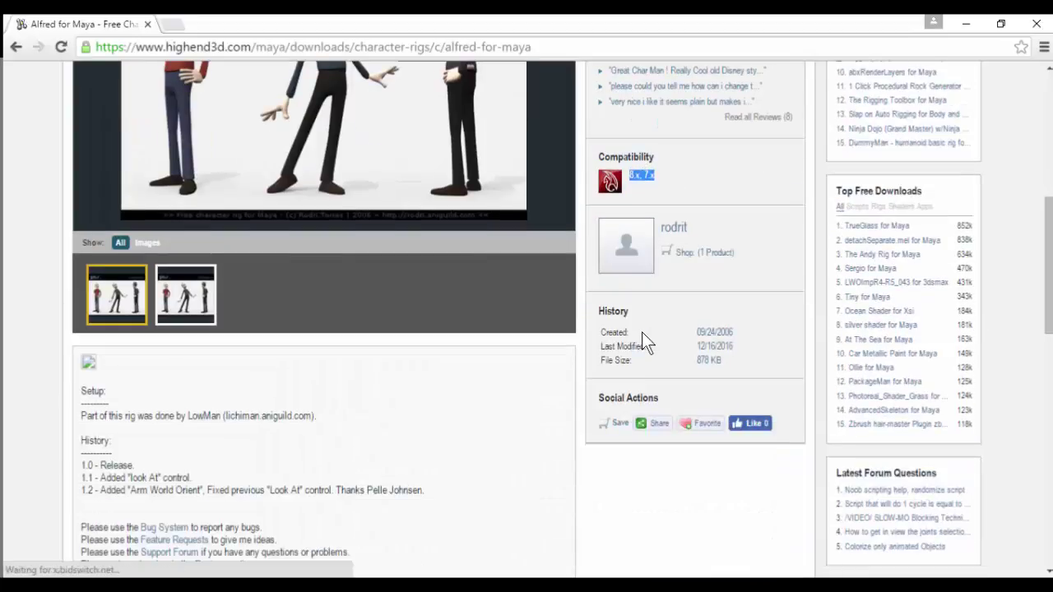
scroll(643, 337, "down", 4)
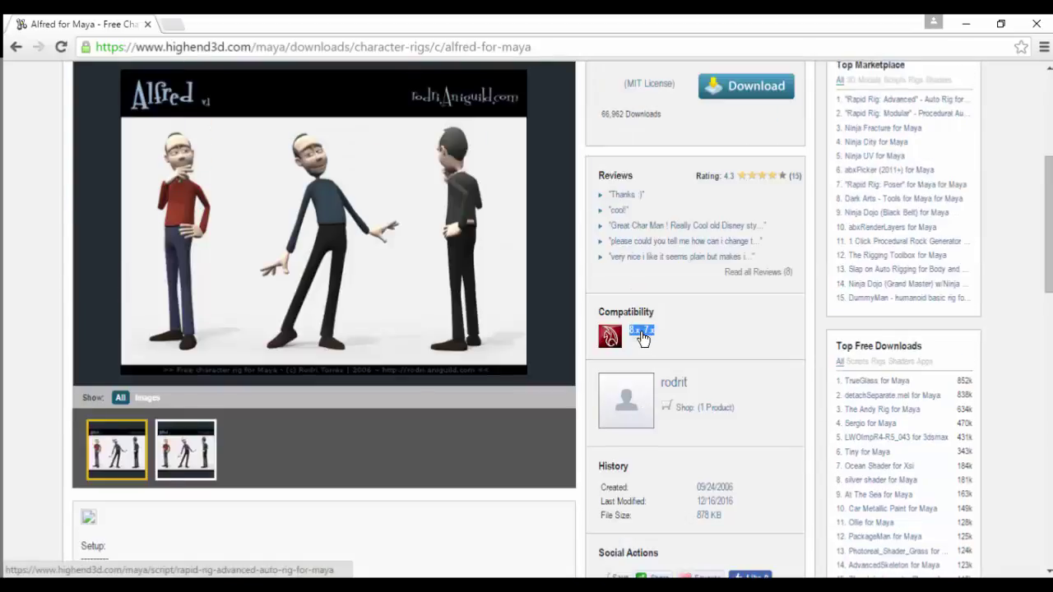
scroll(644, 338, "up", 4)
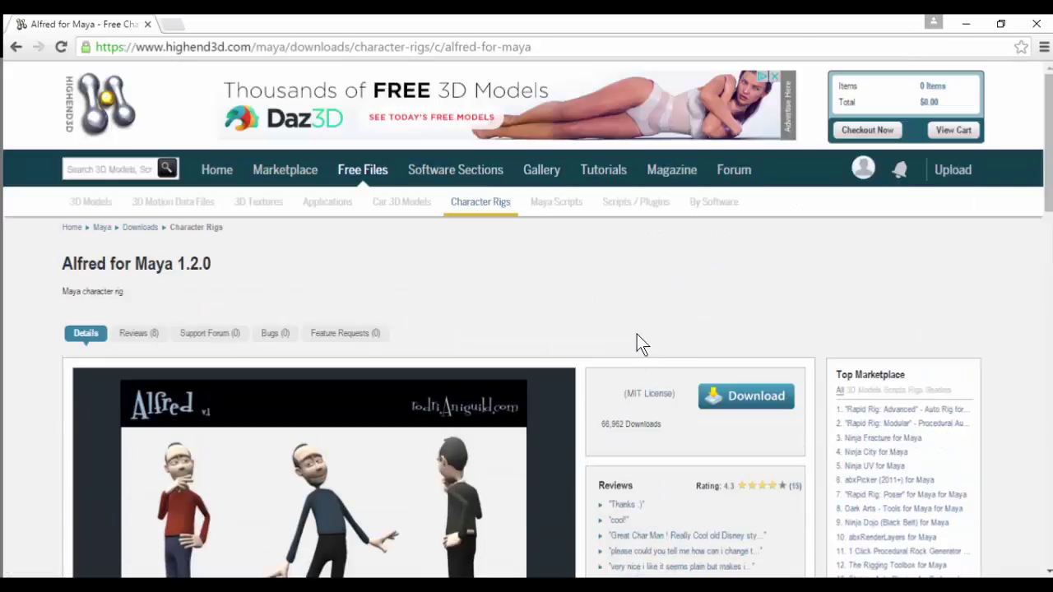
- Return to the rigs list and open the Blake for Maya page to view its preview and compatibility
key("alt+Left")
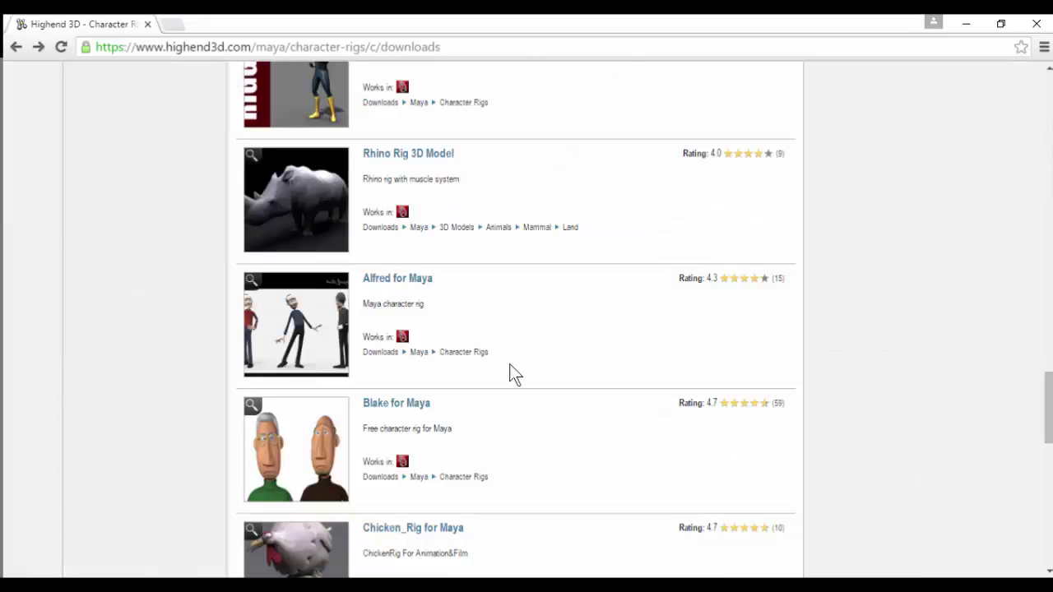
left_click(408, 402)
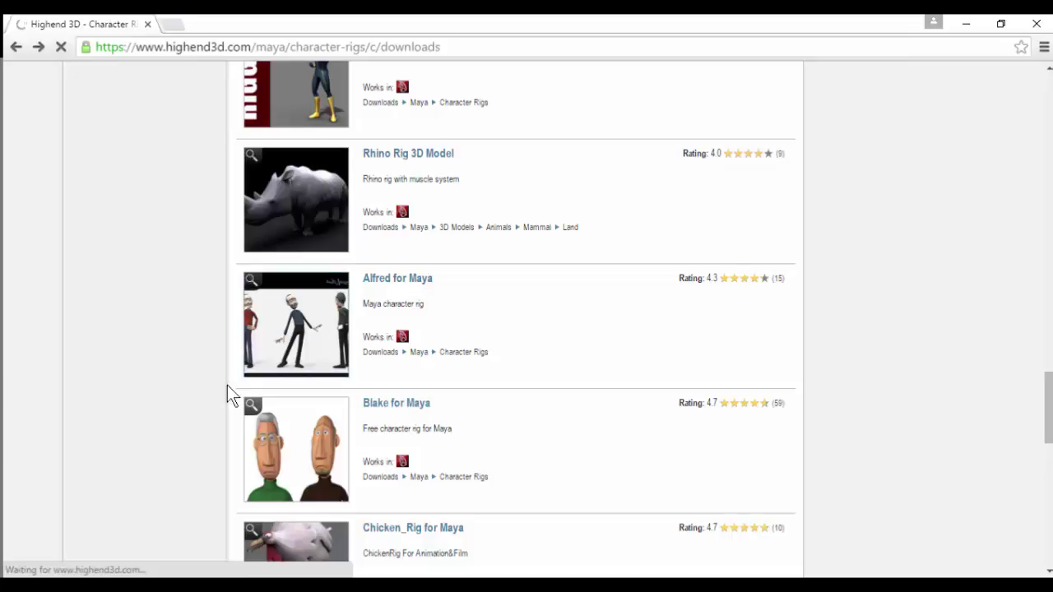
scroll(304, 403, "down", 2)
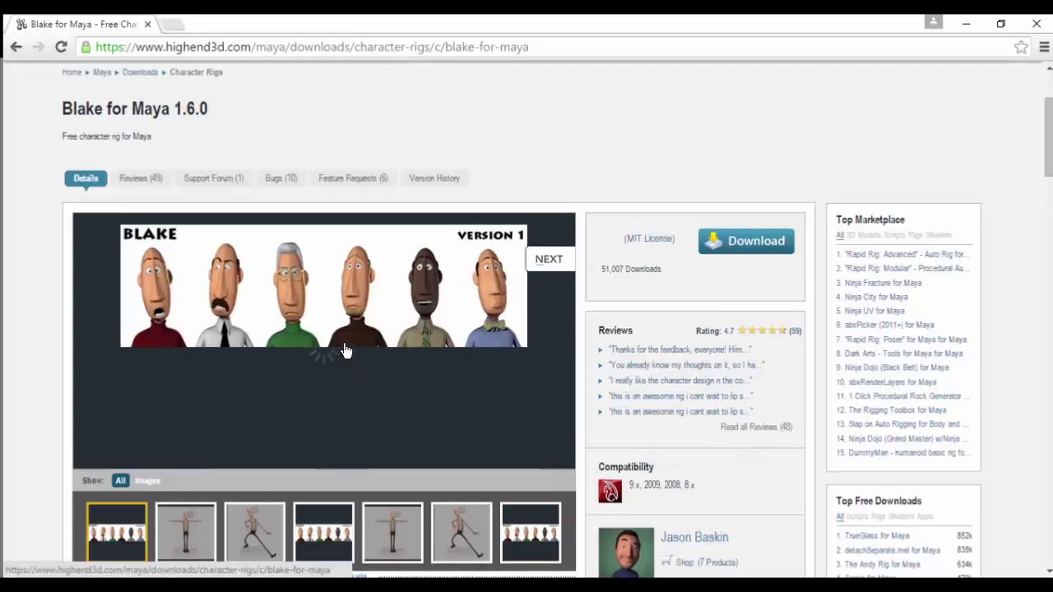
- Go back to the rigs list and browse the remaining first-page entries down to Silver Surfer (Rig) for Maya
key("alt+Left")
scroll(348, 349, "down", 2)
scroll(502, 387, "down", 5)
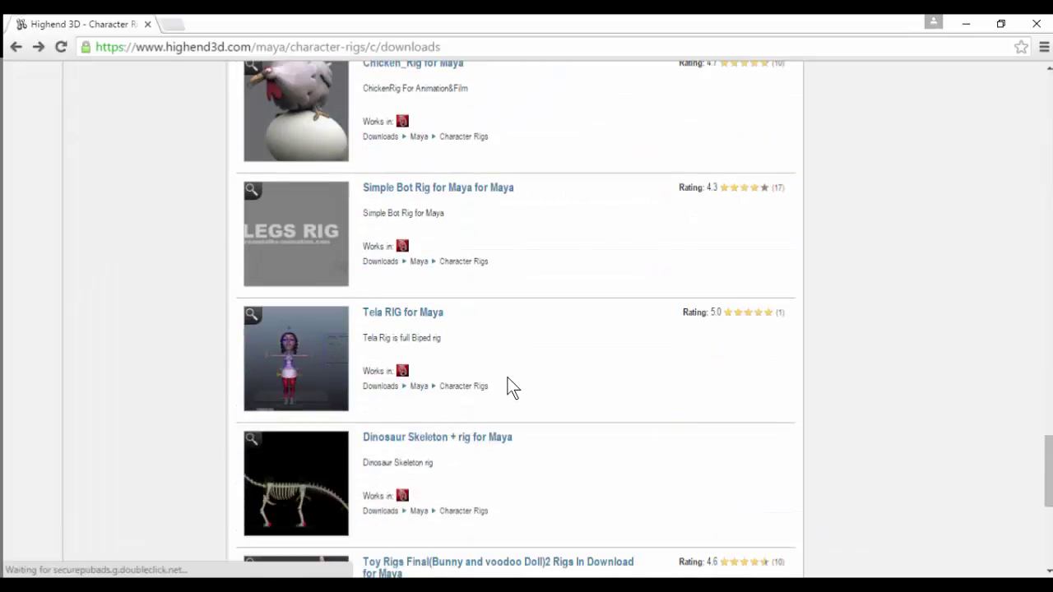
scroll(461, 275, "down", 4)
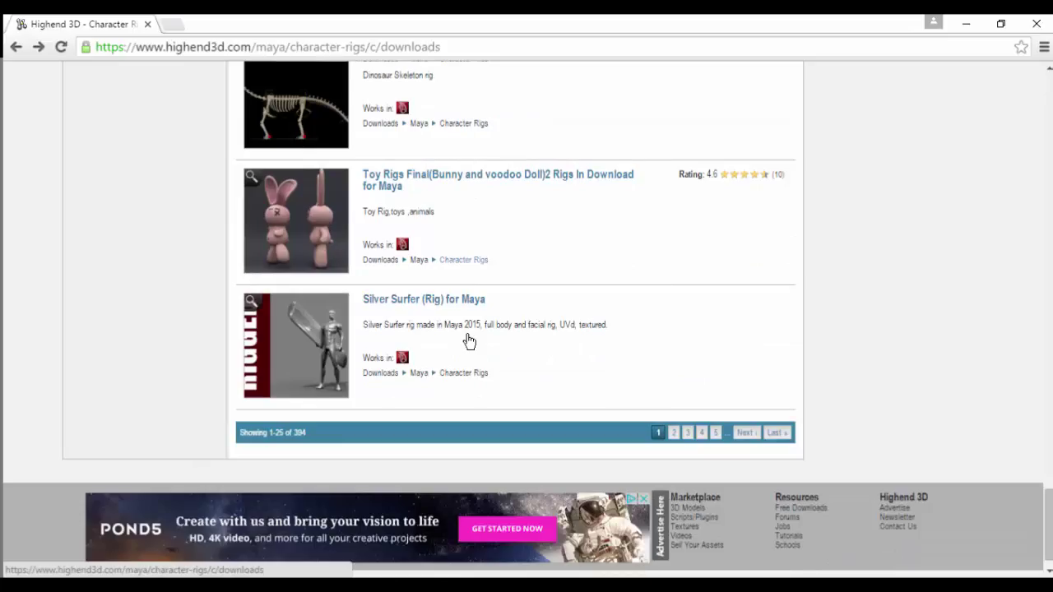
- Open page 2 of the character rigs list and browse its first entries
left_click(673, 433)
scroll(475, 348, "down", 2)
scroll(475, 350, "down", 1)
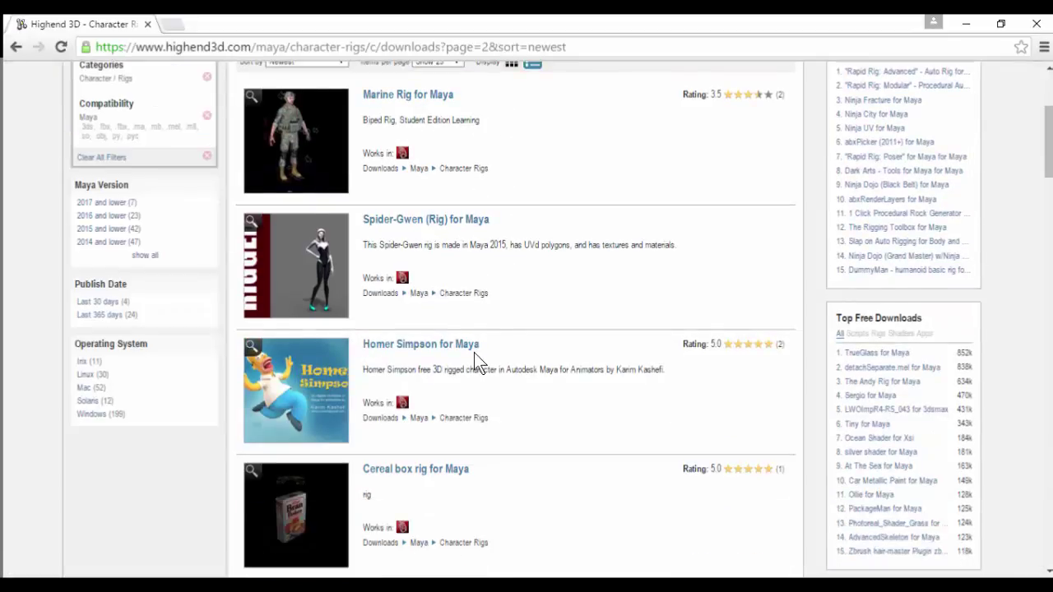
- Browse the character rigs on page 2 from Spider-Gwen down to Spider-Man(Rigged) for Maya
left_click(402, 228)
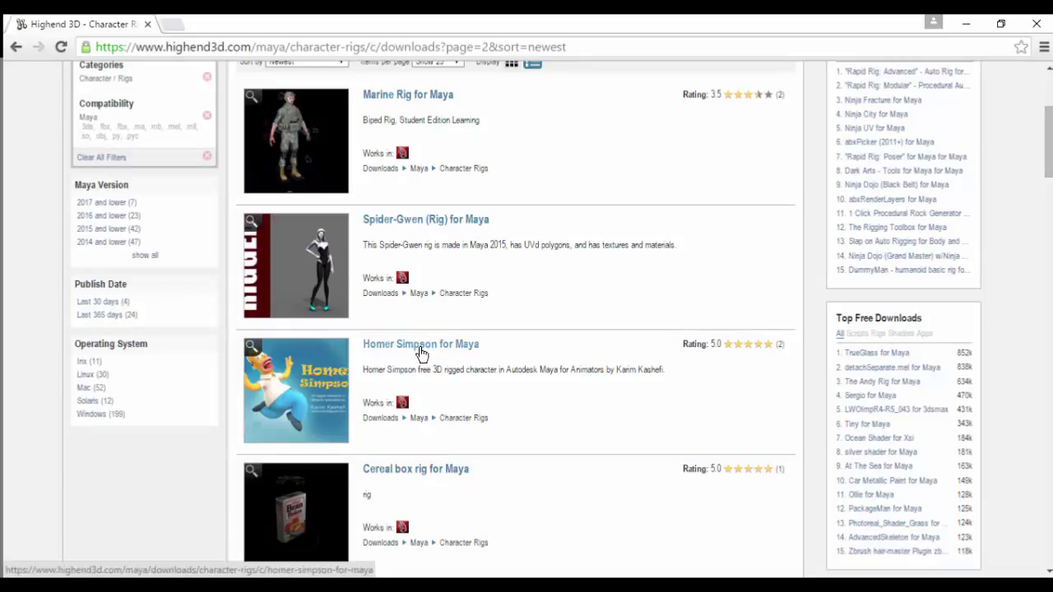
scroll(428, 356, "down", 5)
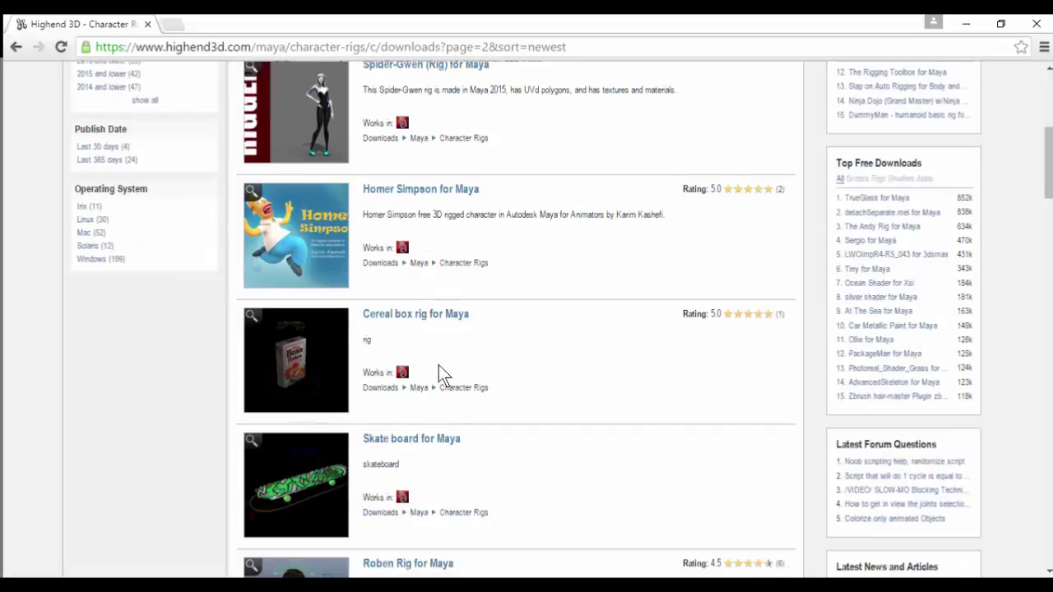
scroll(469, 371, "down", 2)
scroll(468, 364, "down", 8)
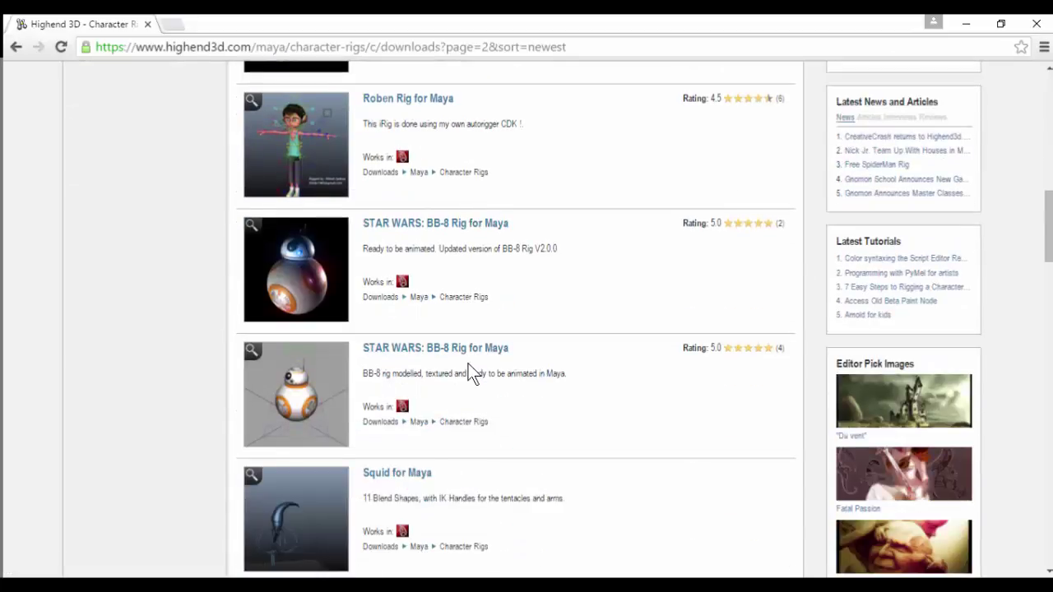
scroll(466, 363, "down", 10)
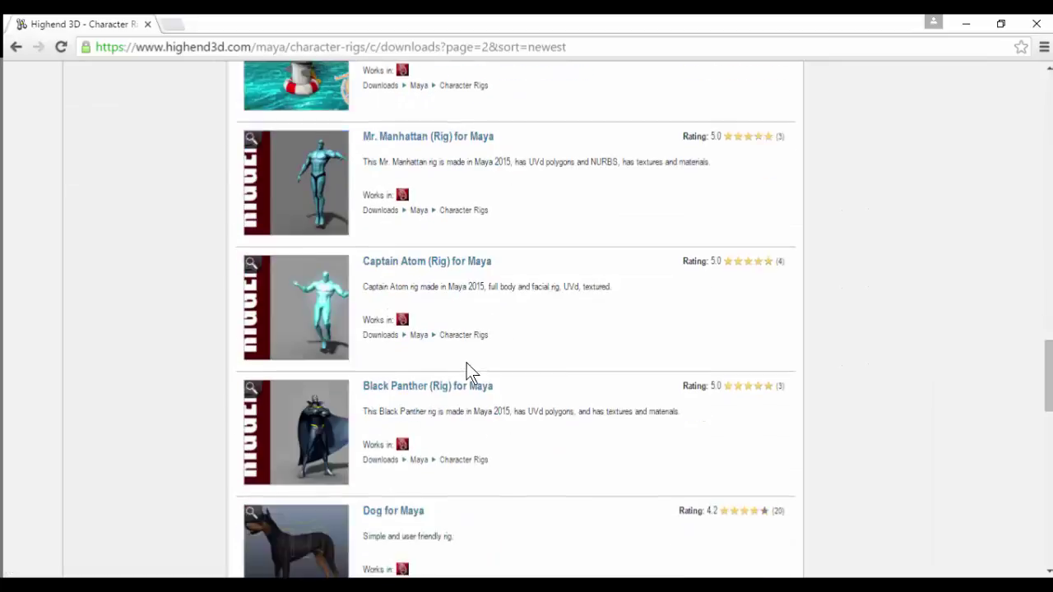
scroll(466, 365, "down", 3)
scroll(467, 373, "up", 2)
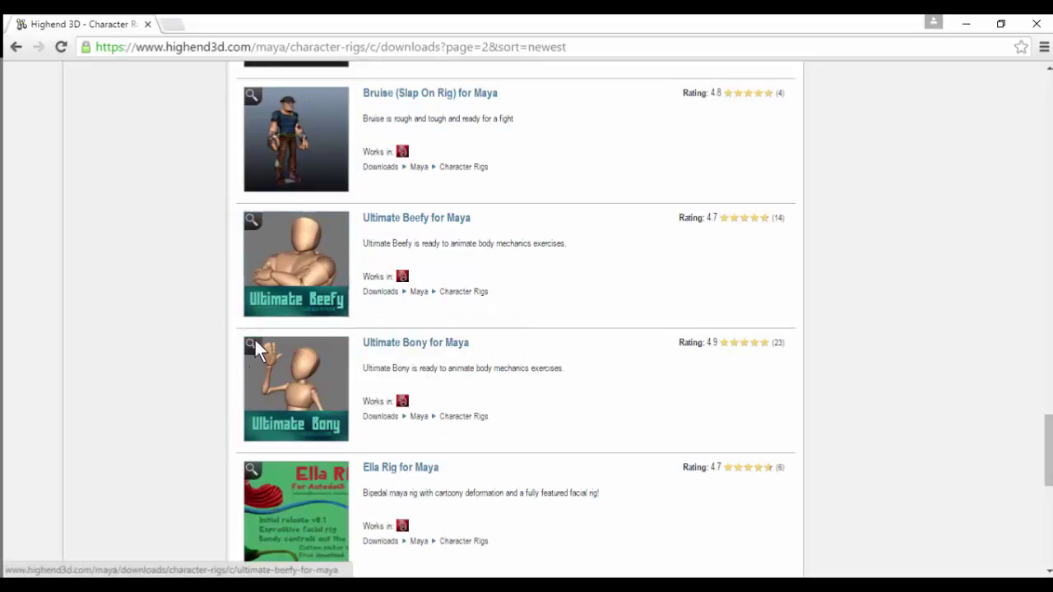
scroll(352, 346, "down", 7)
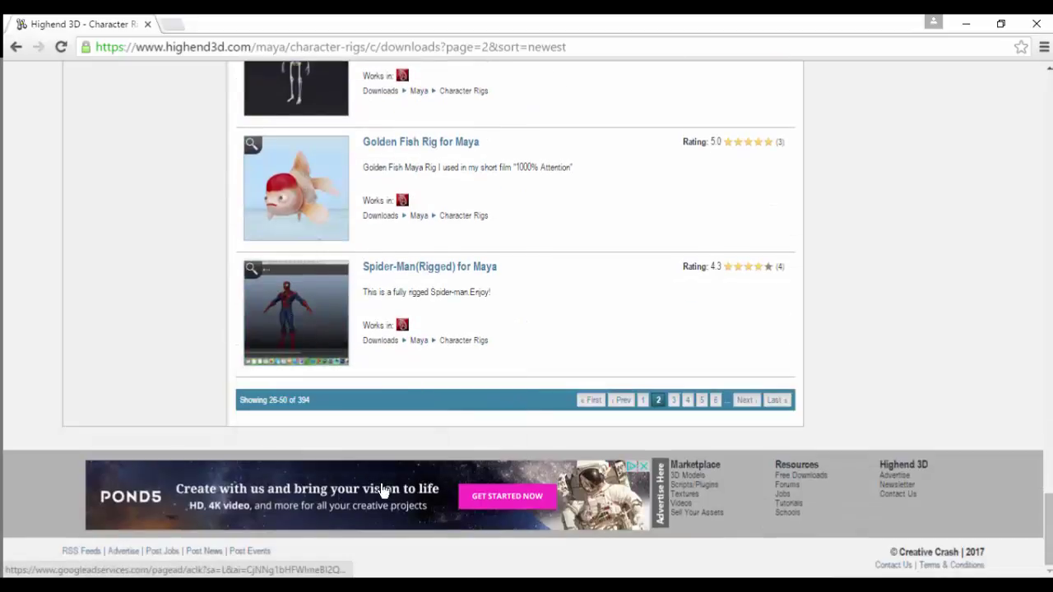
- Switch to Autodesk Maya and select the andy_world control circle around the Andy rig's feet
left_click(334, 527)
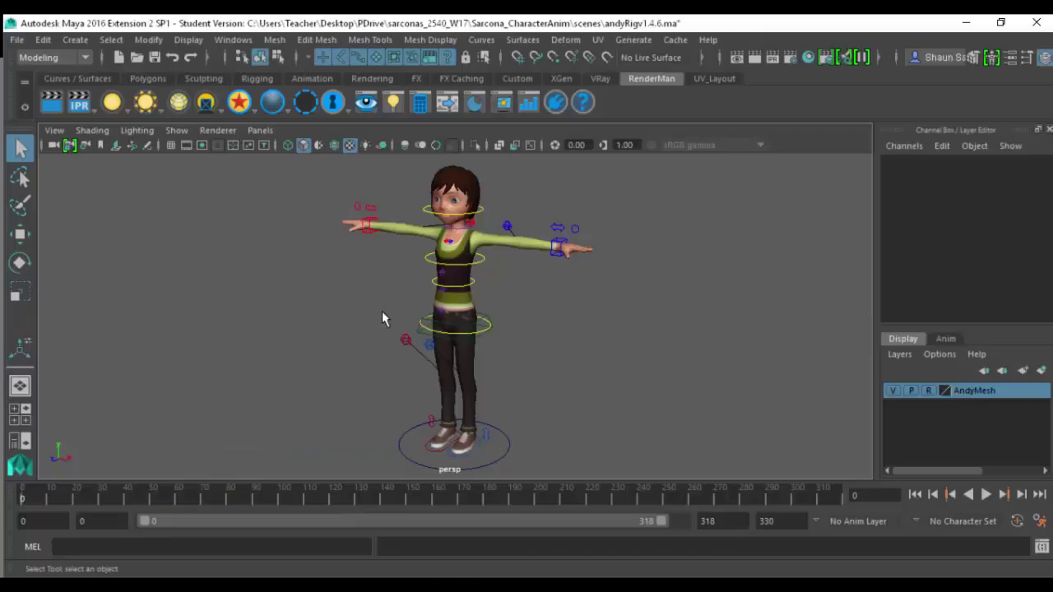
left_click(507, 458)
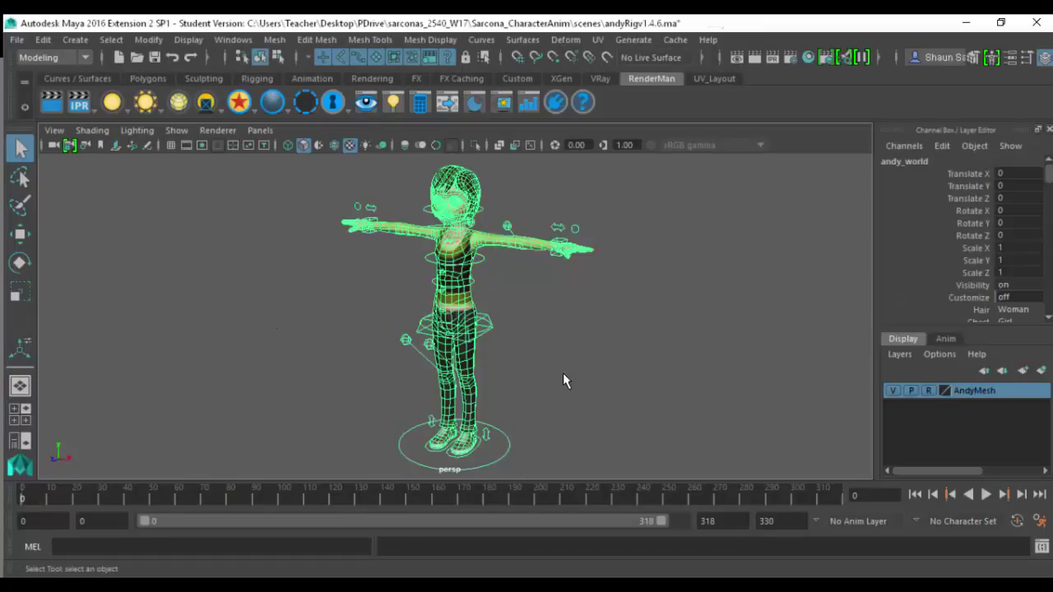
left_click(563, 373)
- Examine the selected Andy rig and its controls from the feet and legs up to the chest and face
left_click_drag(527, 377, 605, 336, "alt")
middle_click_drag(512, 389, 478, 466, "alt")
right_click_drag(485, 452, 778, 342, "alt")
middle_click_drag(529, 350, 617, 356, "alt")
right_click_drag(614, 362, 485, 393, "alt")
middle_click_drag(526, 463, 508, 330, "alt")
left_click_drag(478, 341, 459, 319, "alt")
middle_click_drag(556, 441, 549, 395, "alt")
left_click(530, 450)
right_click_drag(522, 326, 520, 434, "alt")
left_click_drag(527, 366, 525, 424, "alt")
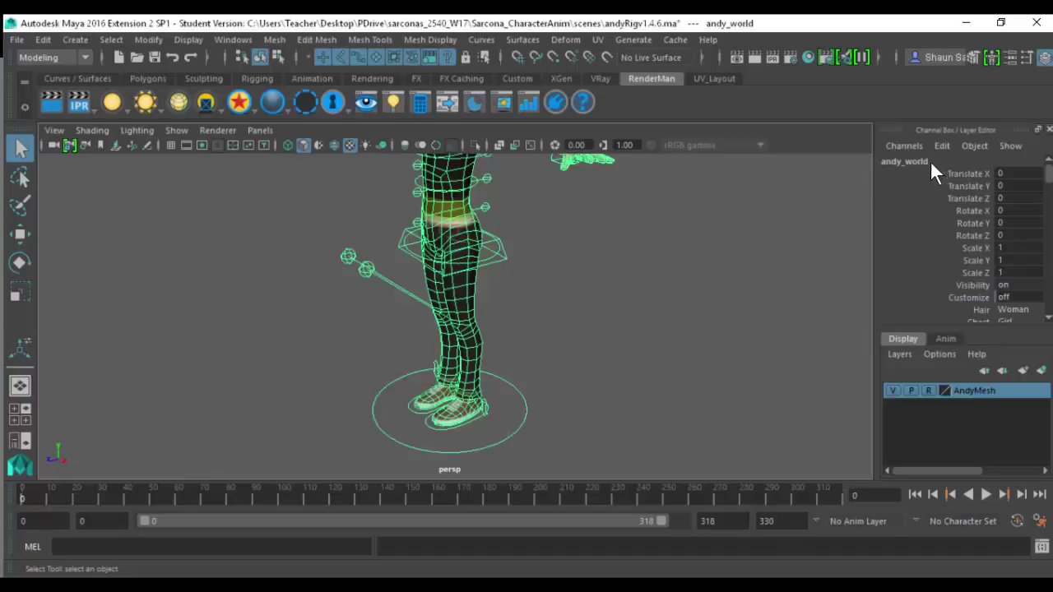
middle_click_drag(587, 186, 629, 315, "alt")
left_click_drag(495, 316, 609, 306, "alt")
middle_click_drag(609, 239, 536, 312, "alt")
right_click_drag(551, 309, 674, 308, "alt")
middle_click_drag(549, 246, 562, 302, "alt")
left_click_drag(561, 302, 563, 304, "alt")
right_click_drag(563, 303, 823, 296, "alt")
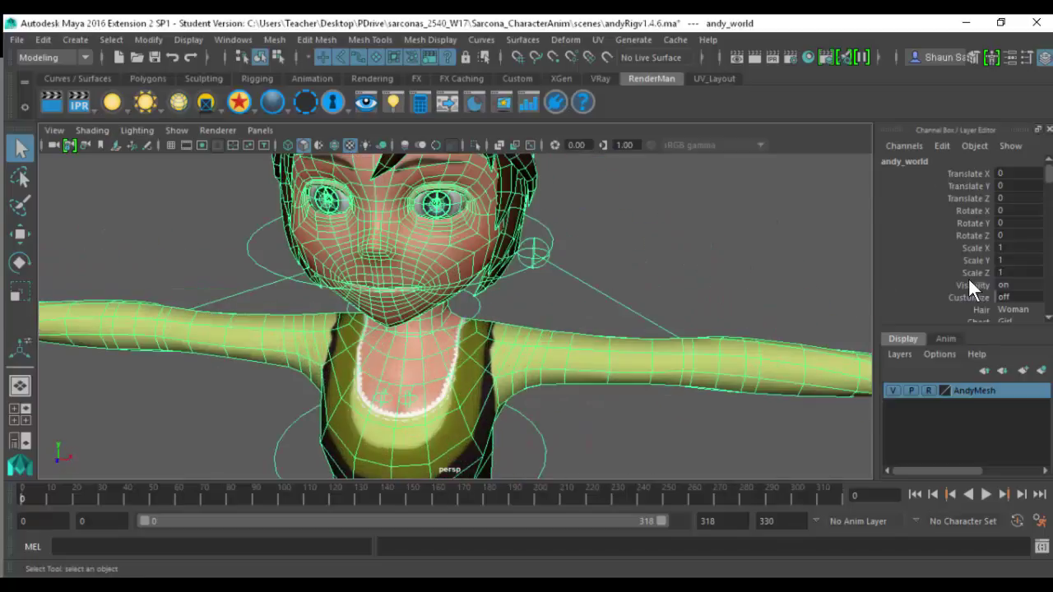
- Try the Boy, Girl, Man and Woman options of the andy_world control's Hair attribute
scroll(987, 278, "down", 3)
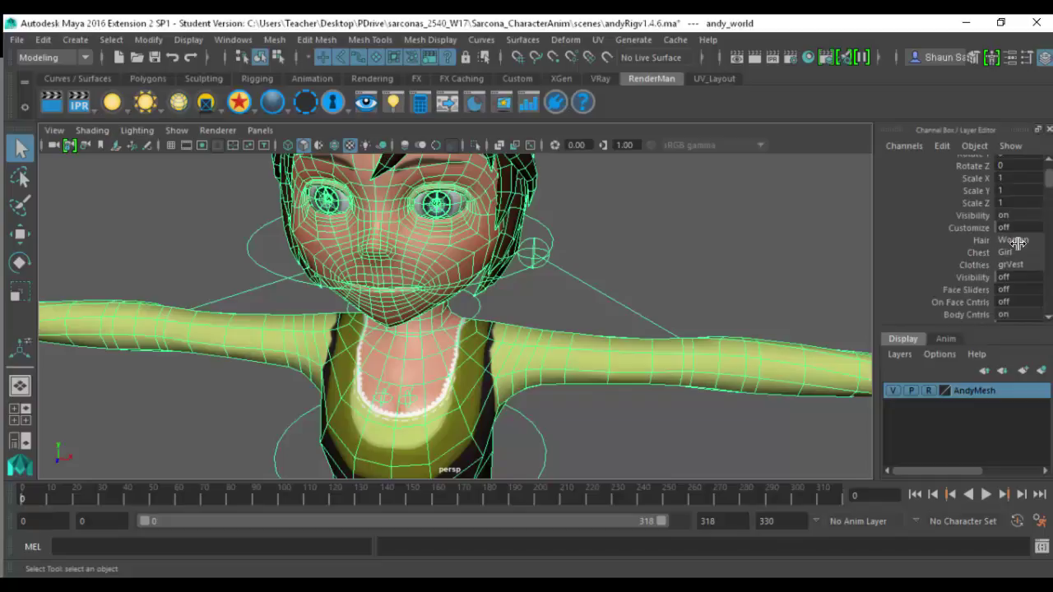
scroll(723, 290, "down", 5)
left_click(1012, 238)
left_click(1008, 253)
mouse_move(615, 241)
left_mouse_down("alt")
mouse_move(564, 230)
mouse_move(625, 239)
left_mouse_up("alt")
left_click(1007, 238)
left_click(996, 270)
left_click(1020, 239)
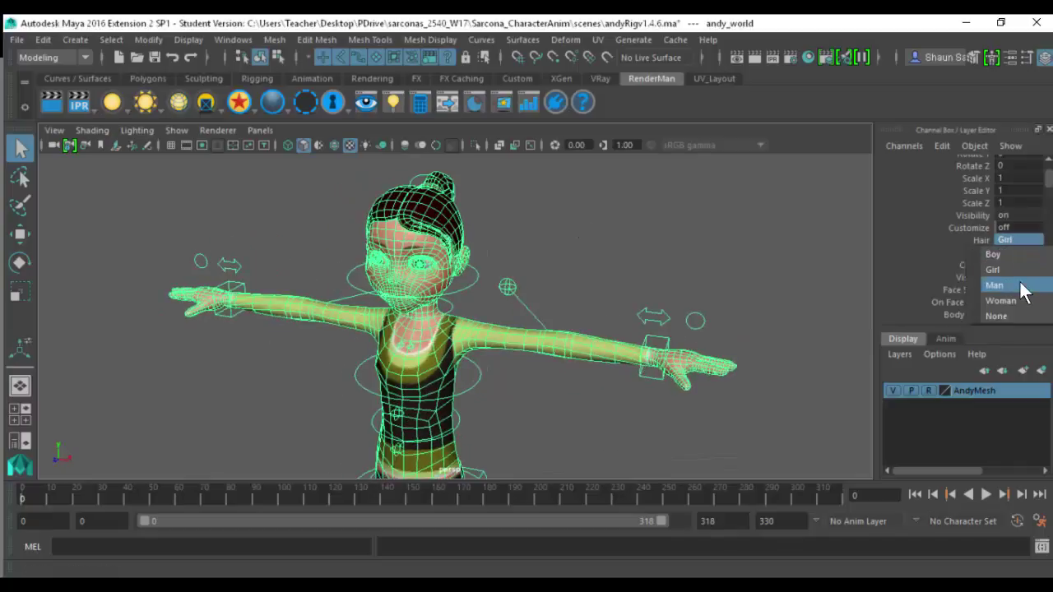
left_click(1026, 285)
left_click(1028, 240)
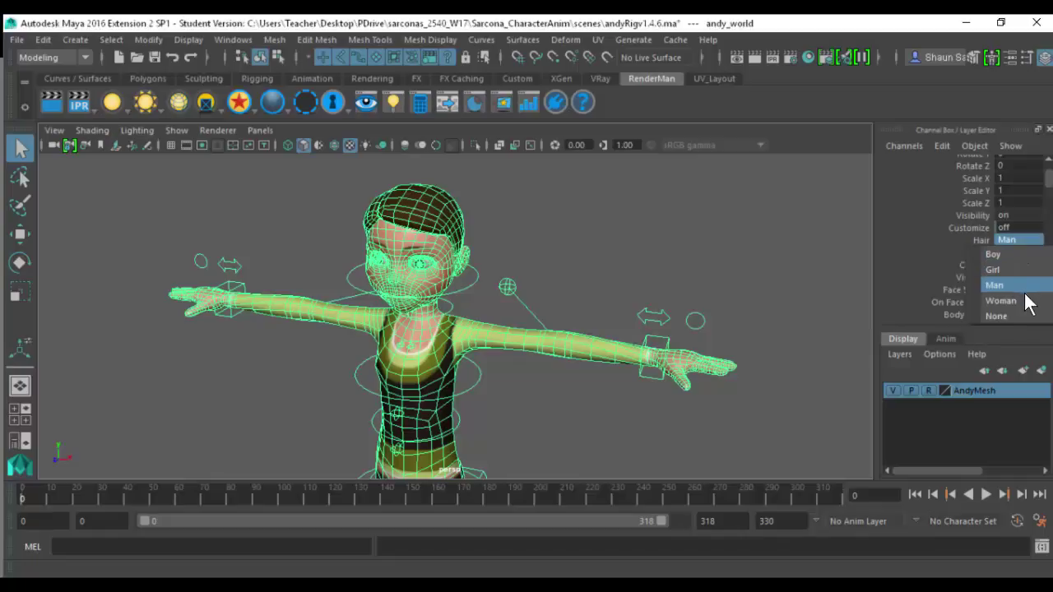
left_click(1027, 297)
- Set the rig's Hair attribute to None
left_click(1019, 239)
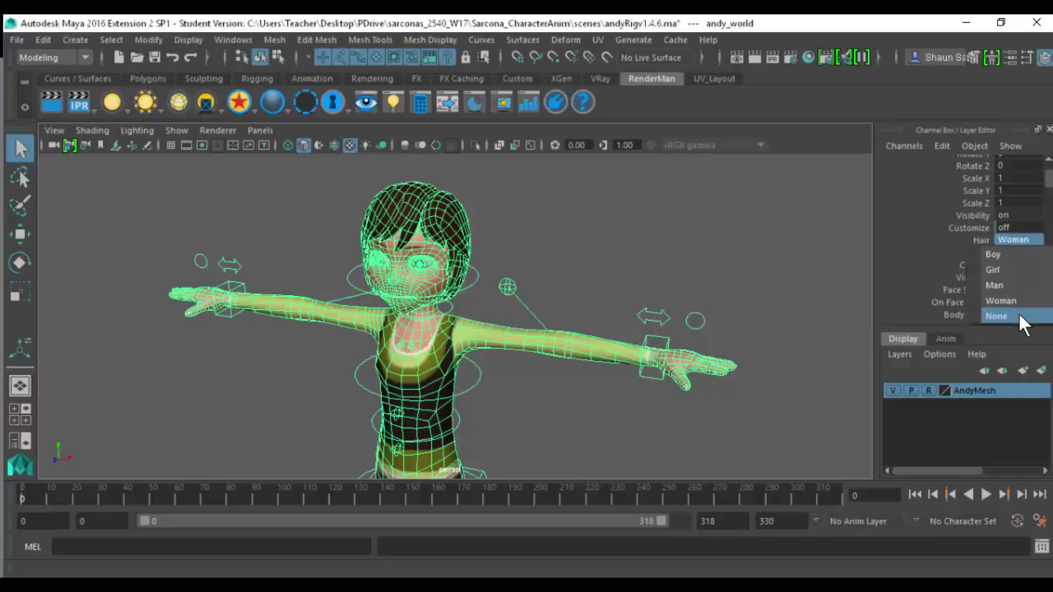
left_click(1018, 314)
left_click_drag(625, 255, 646, 247, "alt")
- Try Chest as Boy and Clothes as grSkull, ending with Chest on Girl and Clothes on bSmiley
left_click(1016, 257)
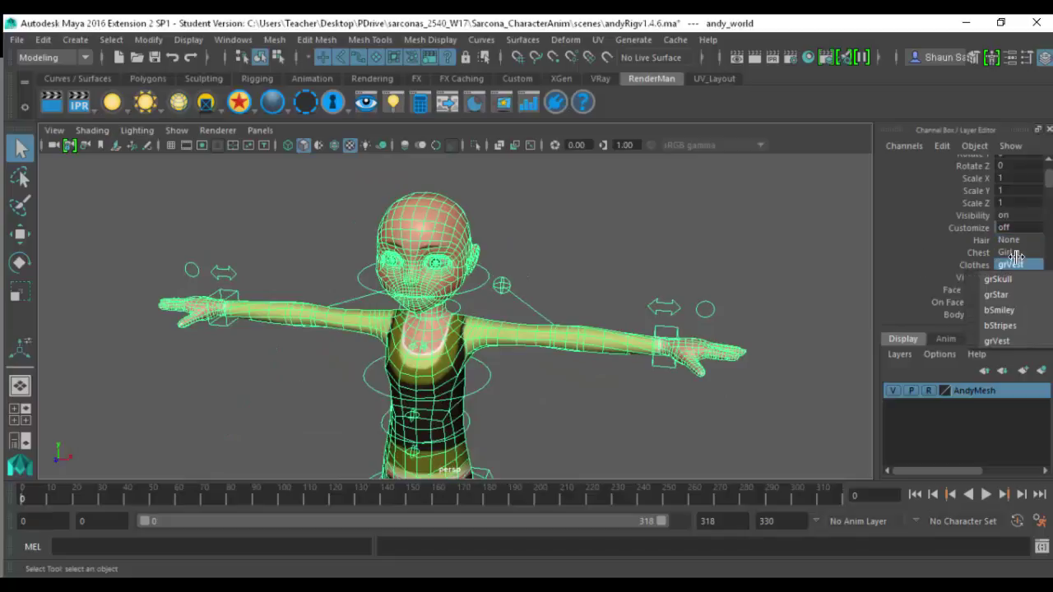
left_click(1012, 249)
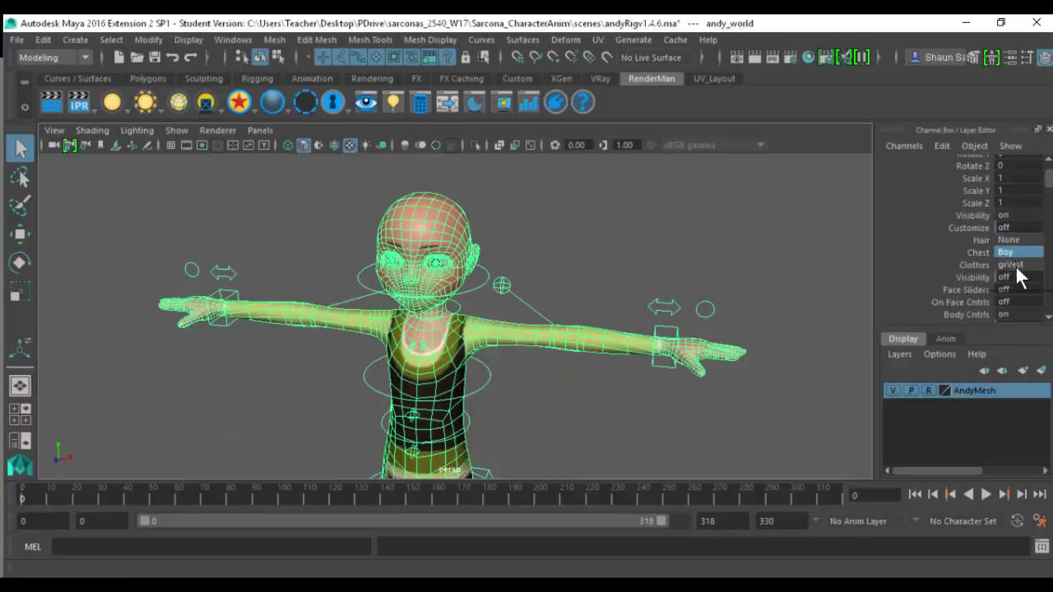
left_click(1018, 266)
left_click(1019, 280)
left_click(1017, 267)
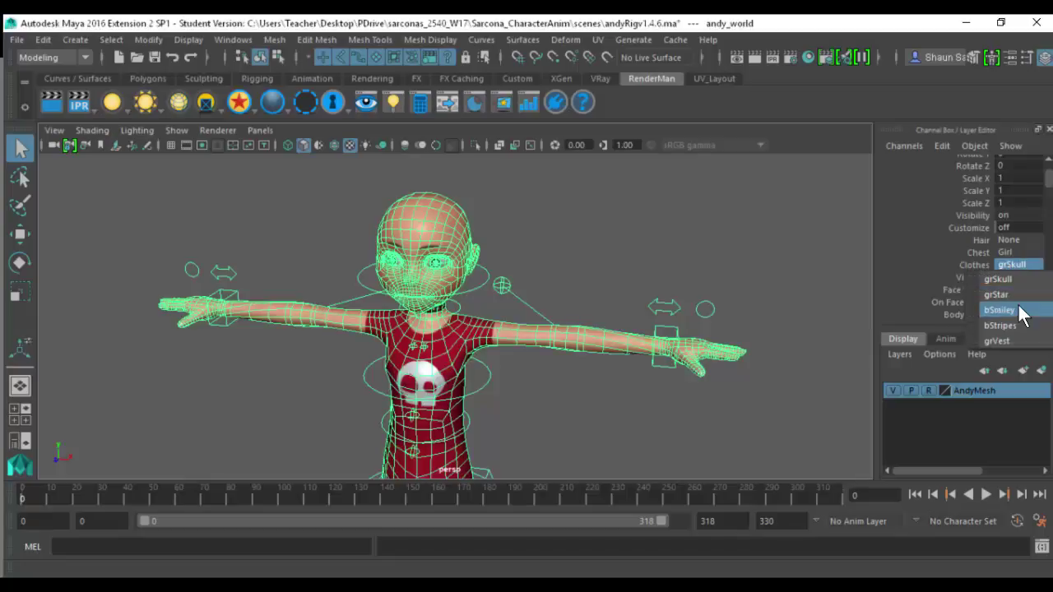
left_click(1019, 315)
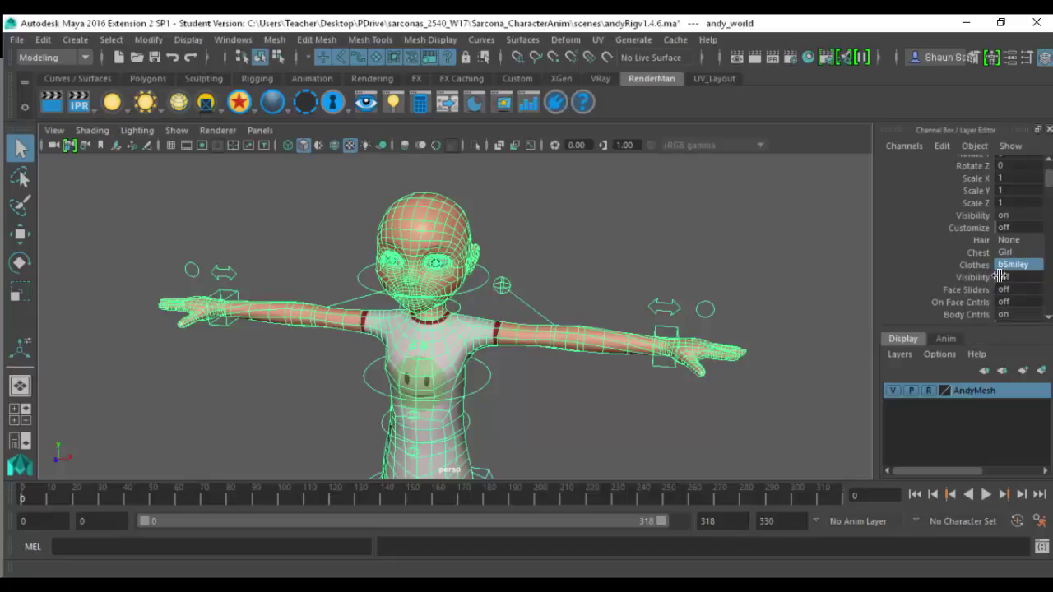
- Set the rig's smoothing Level to Proxy and inspect the mesh around the shoulders and chest
scroll(979, 281, "down", 1)
left_click(1021, 304)
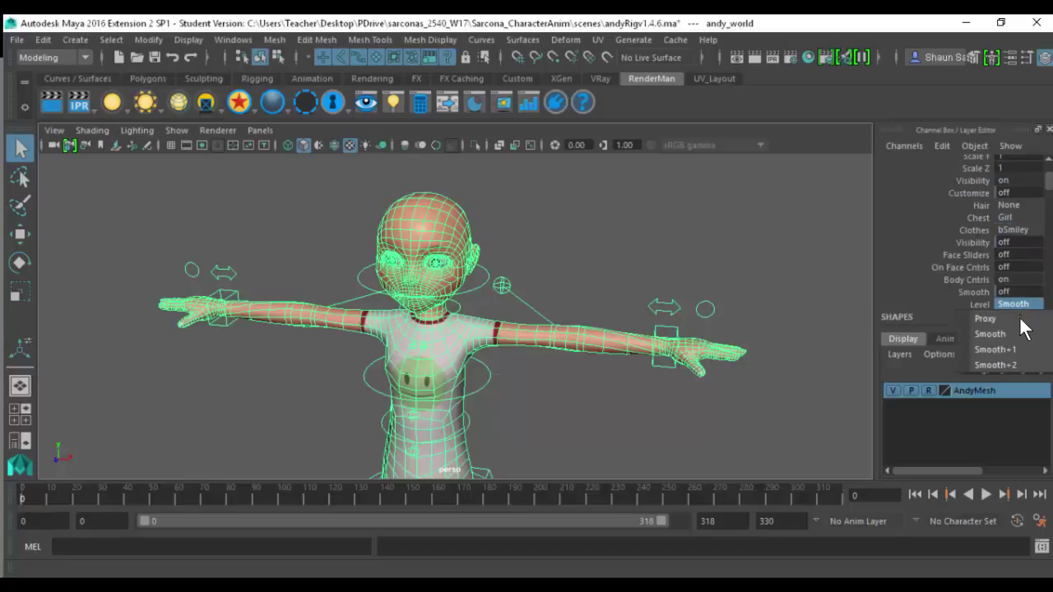
left_click(1021, 318)
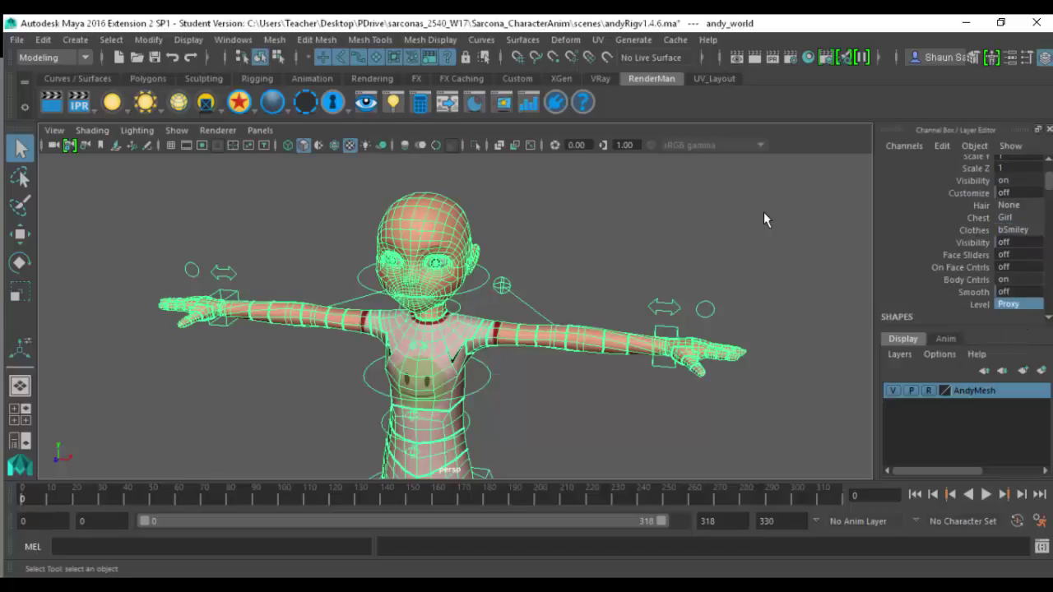
scroll(626, 223, "up", 5)
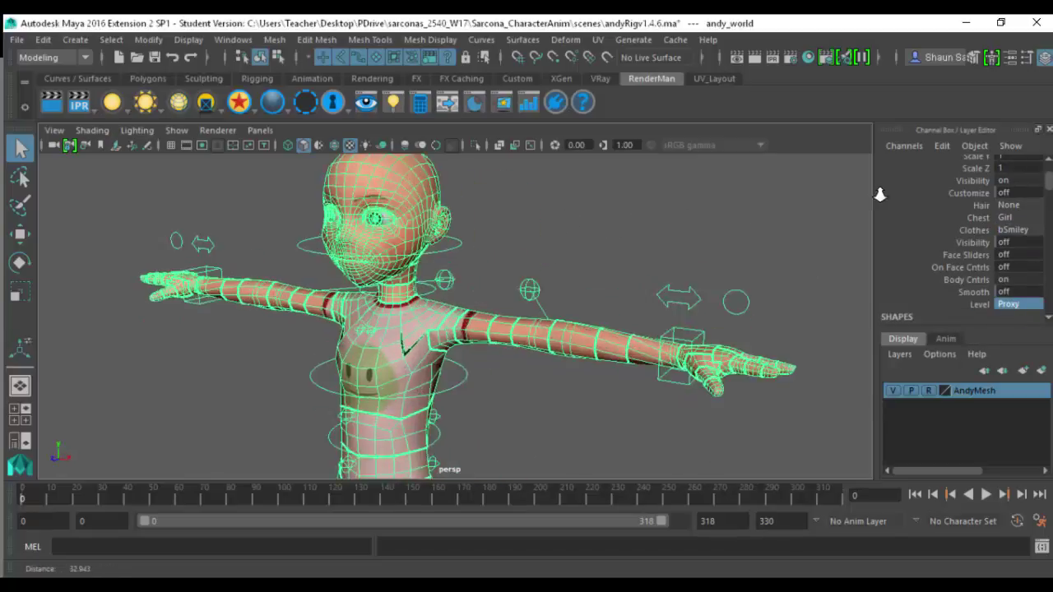
left_click_drag(814, 212, 485, 306, "alt")
left_click_drag(685, 299, 573, 305, "alt")
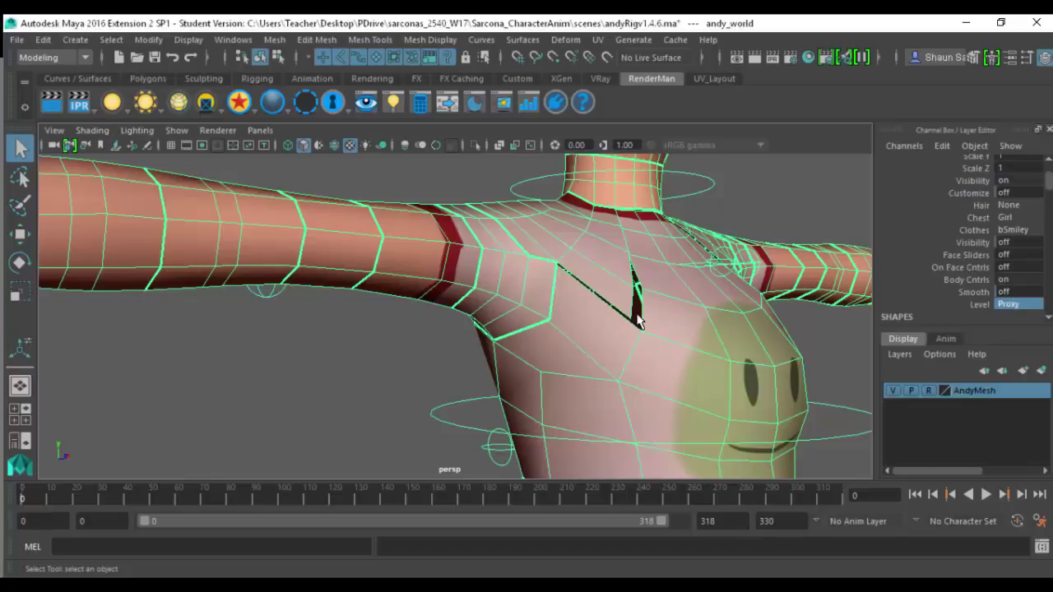
right_click_drag(637, 313, 326, 333, "alt")
left_click_drag(327, 332, 290, 339, "alt")
- Test-move the right arm's IK control with the proxy mesh and undo the move
left_click(278, 327)
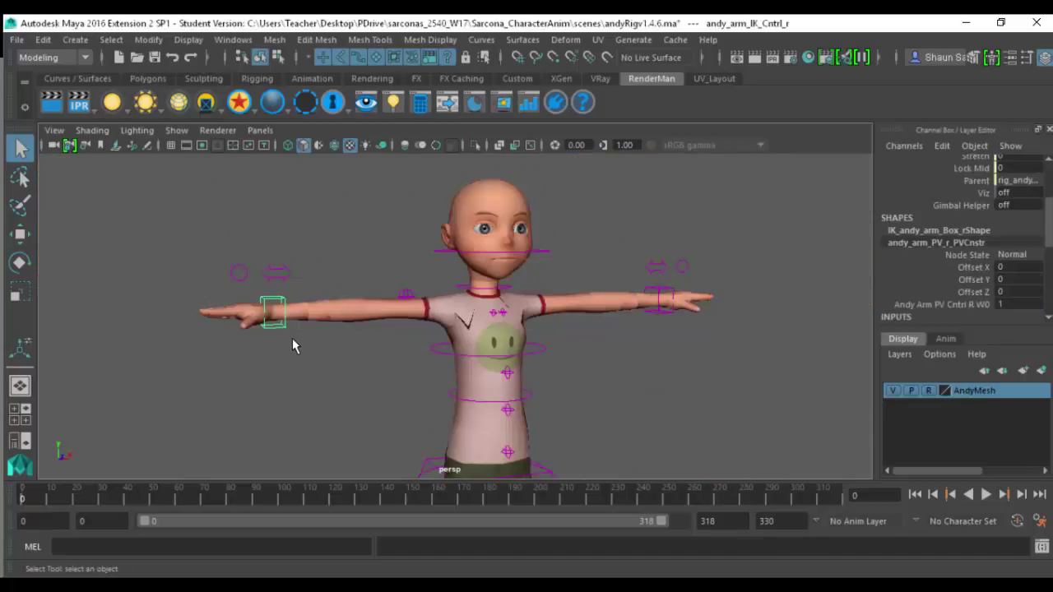
key("w")
left_click_drag(274, 314, 500, 380)
key("ctrl+z")
- Reselect the andy_world control and set its smoothing Level to Smooth+2
right_click_drag(534, 388, 470, 367, "alt")
middle_click_drag(470, 367, 439, 334, "alt")
left_click_drag(440, 334, 481, 470, "alt")
left_click(480, 450)
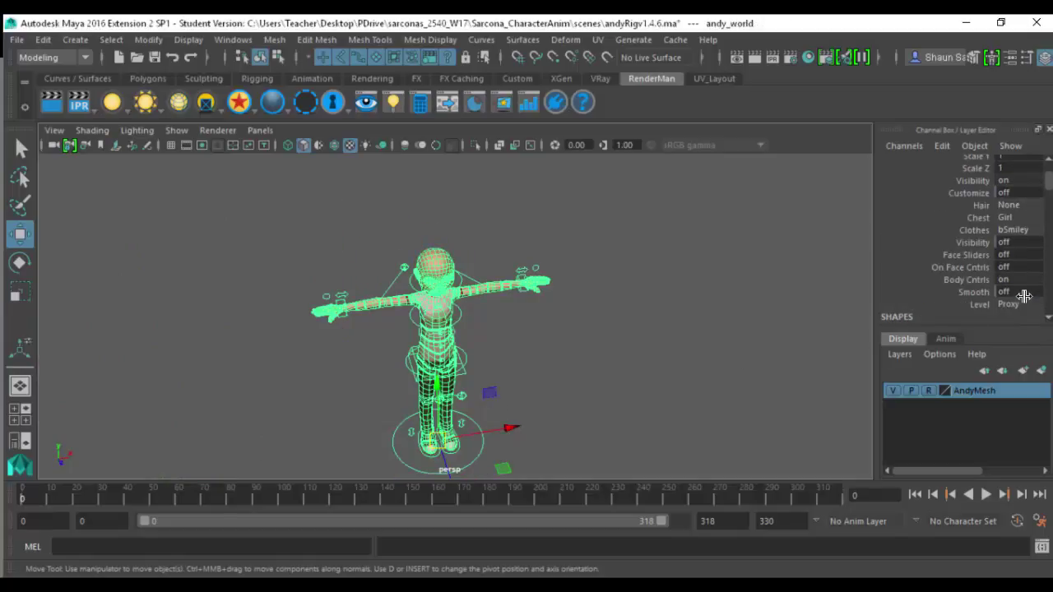
left_click(1014, 303)
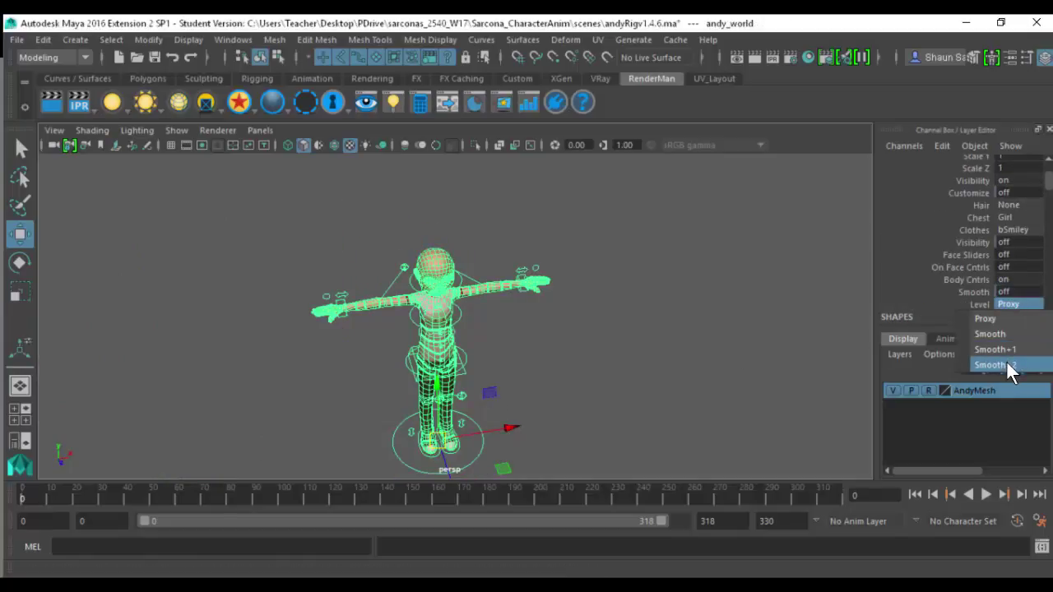
left_click(1009, 365)
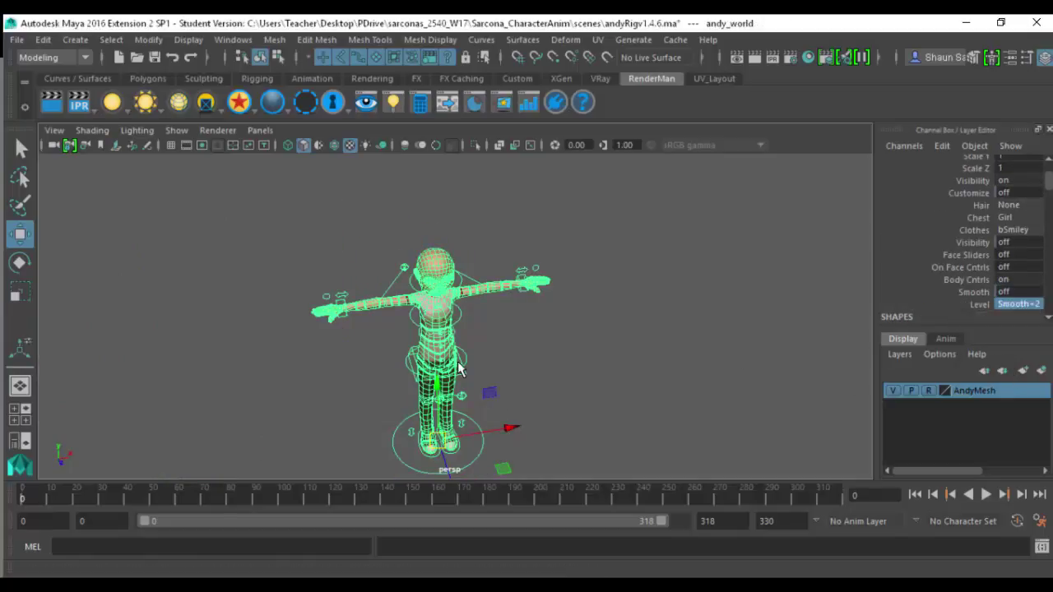
- Test-move the right arm's IK control at the Smooth+2 level and undo the moves
left_click(348, 318)
left_click(346, 315)
middle_click_drag(231, 314, 219, 321)
left_click_drag(203, 338, 198, 359)
key("ctrl+z")
key("ctrl+z")
key("ctrl+z")
key("ctrl+z")
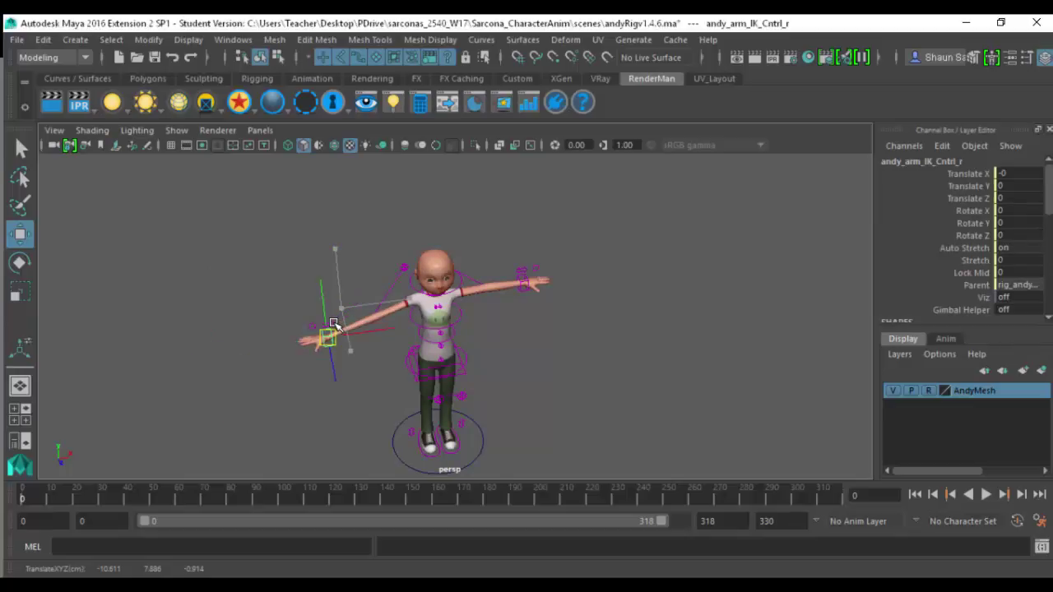
- Reselect the andy_world control and switch its smoothing Level to Proxy, finishing on Smooth
left_click(446, 471)
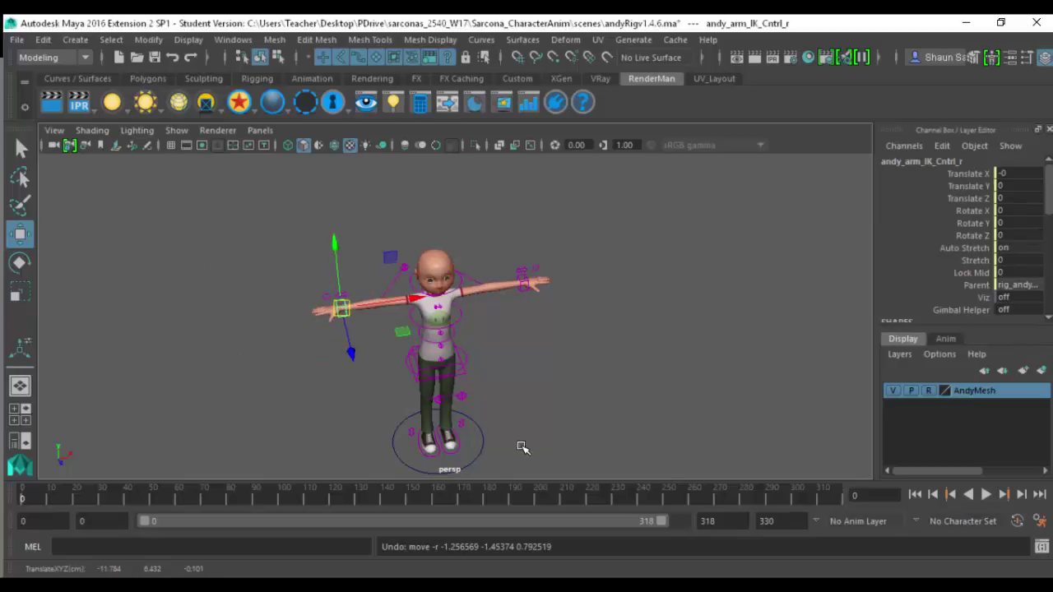
scroll(1021, 307, "down", 4)
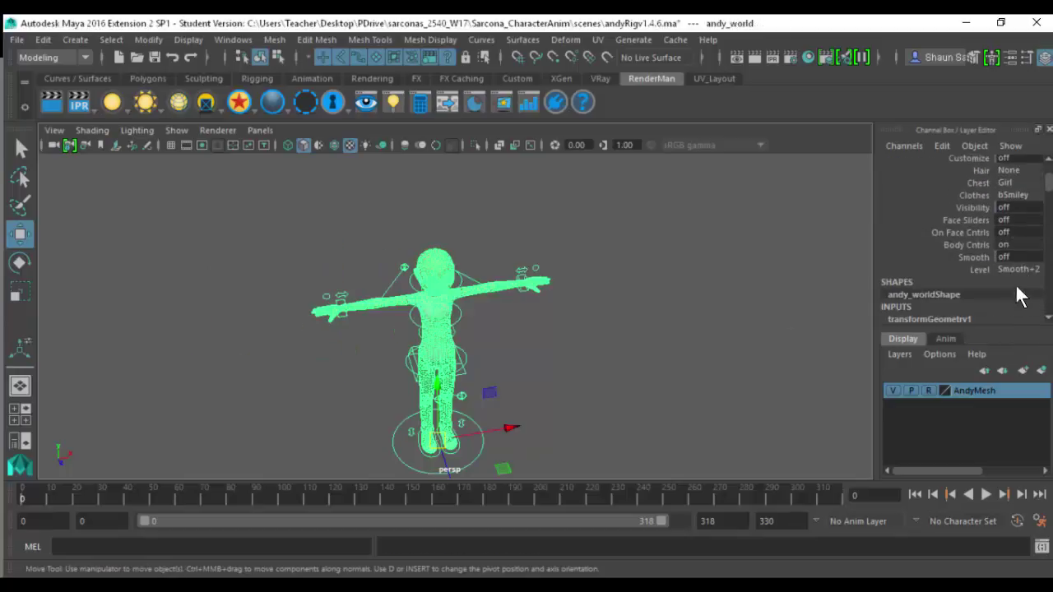
left_click(1019, 269)
left_click(1016, 278)
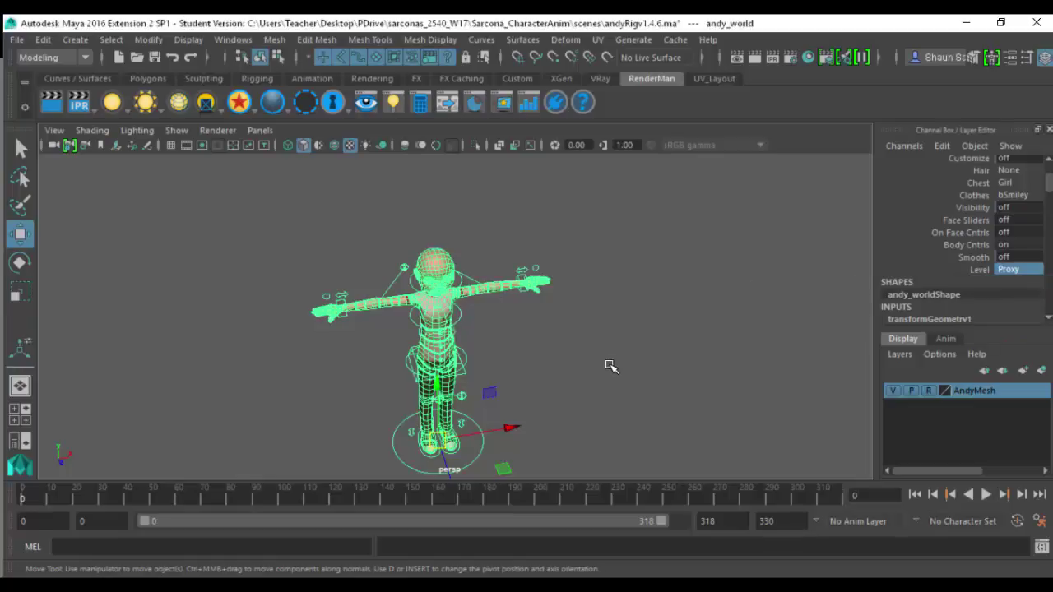
left_click(1008, 273)
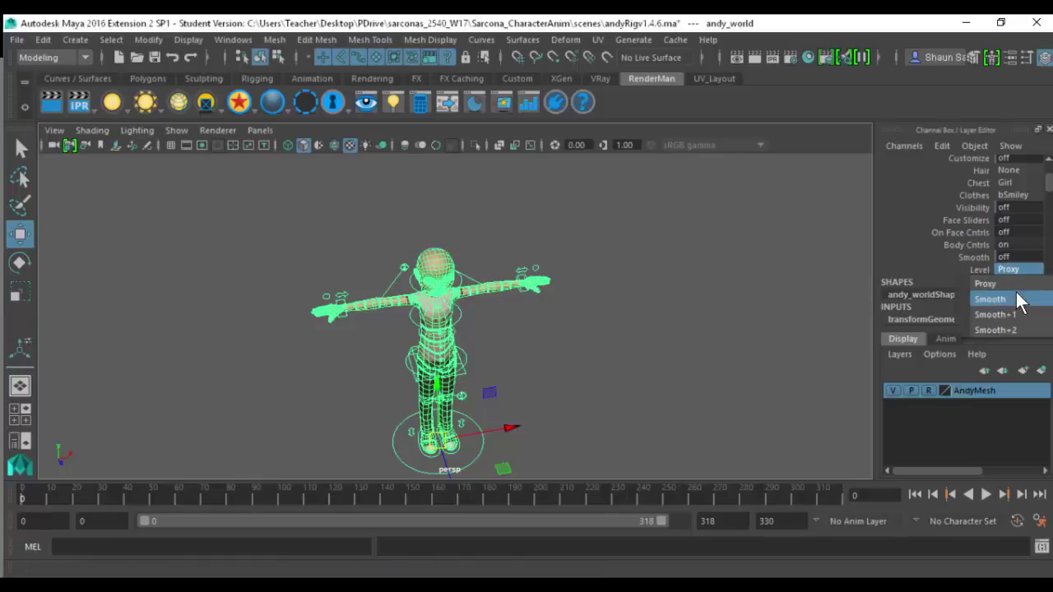
left_click(1016, 295)
- Test-move the right arm's IK control at the Smooth level and undo the move
left_click(354, 330)
left_click(343, 314)
left_click_drag(341, 310, 409, 339)
key("ctrl+z")
- Examine the smoothed character from several angles, close up on the torso and arms and at full length
left_click_drag(503, 360, 381, 345, "alt")
right_click_drag(381, 346, 453, 305, "alt")
middle_click_drag(454, 305, 464, 364, "alt")
right_click_drag(464, 363, 586, 328, "alt")
left_click_drag(586, 328, 773, 278, "alt")
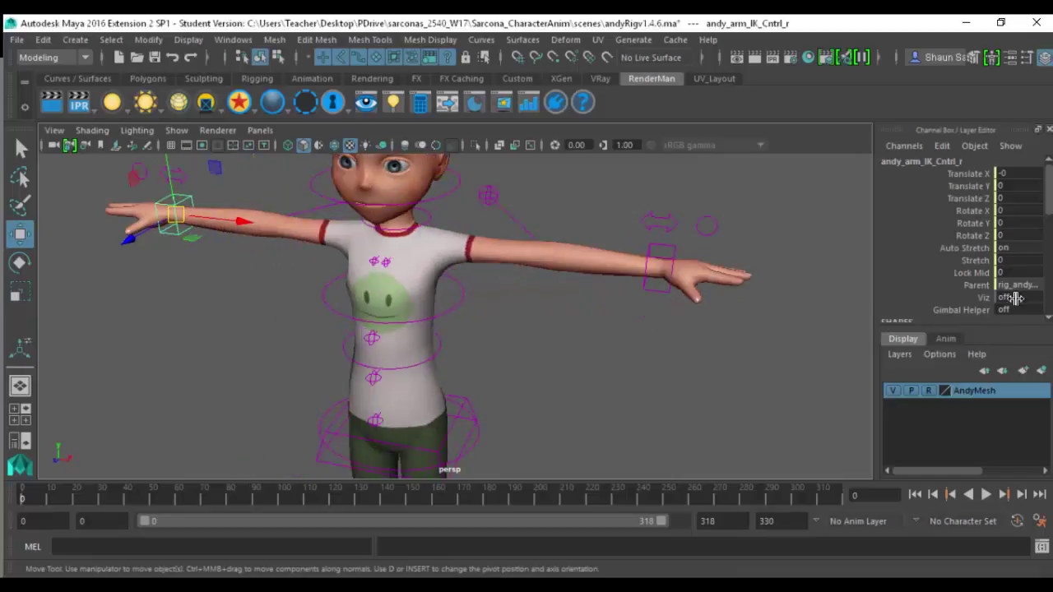
mouse_move(572, 328)
left_mouse_down("alt")
mouse_move(588, 327)
mouse_move(578, 324)
left_mouse_up("alt")
middle_click_drag(581, 237, 600, 280, "alt")
right_click_drag(599, 280, 553, 300, "alt")
middle_click_drag(627, 349, 609, 299, "alt")
right_click_drag(601, 299, 462, 371, "alt")
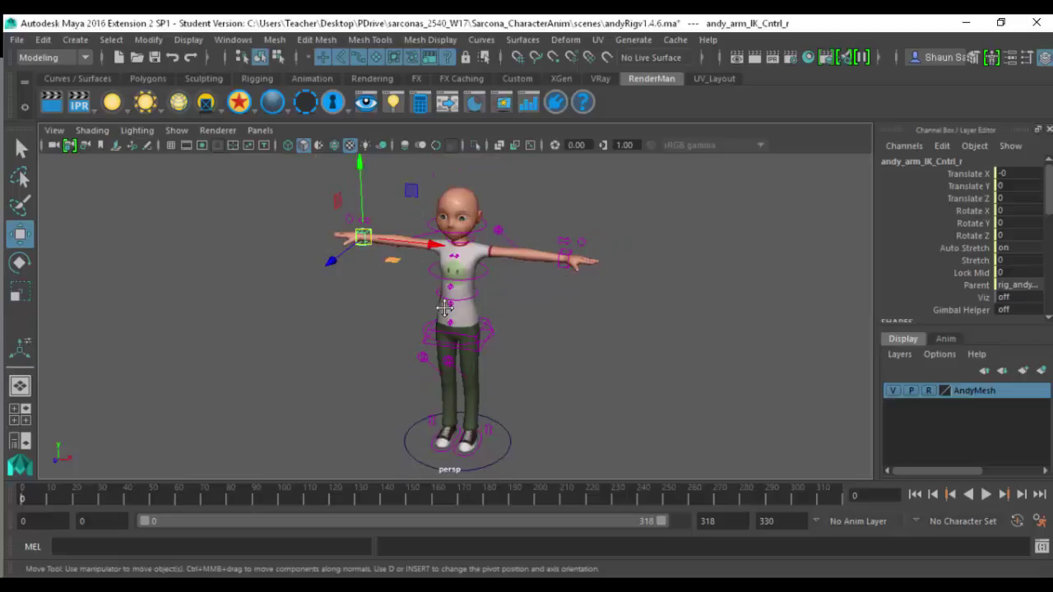
middle_click_drag(435, 271, 463, 367, "alt")
right_click_drag(462, 367, 747, 298, "alt")
left_click_drag(387, 301, 205, 360, "alt")
left_click_drag(302, 411, 376, 384, "alt")
- Turn off Auto Stretch on the right arm's IK control, test-move the hand, and undo the moves
key("ctrl+z")
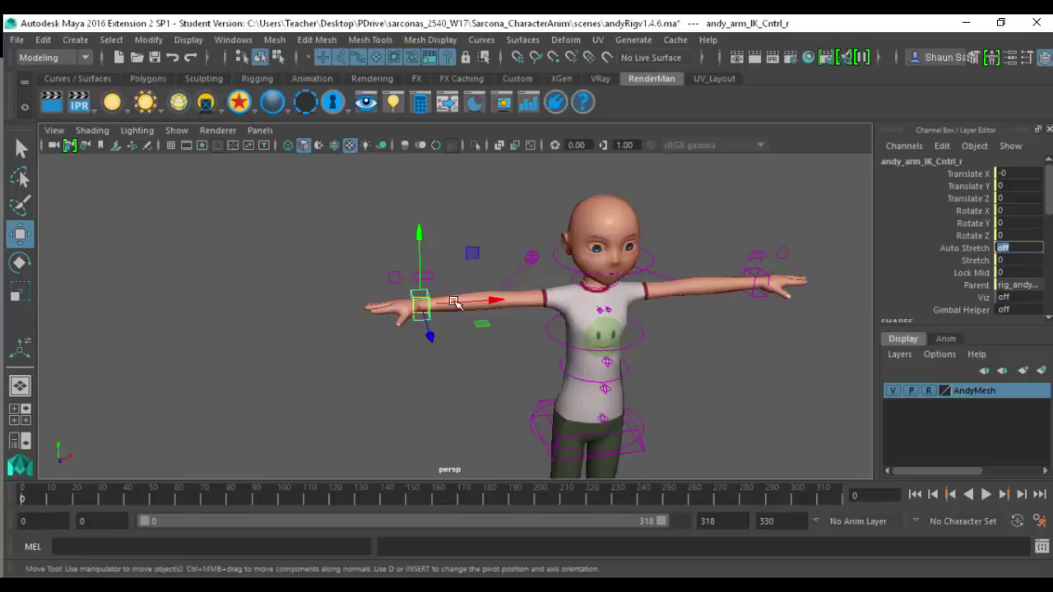
left_click_drag(420, 301, 362, 304)
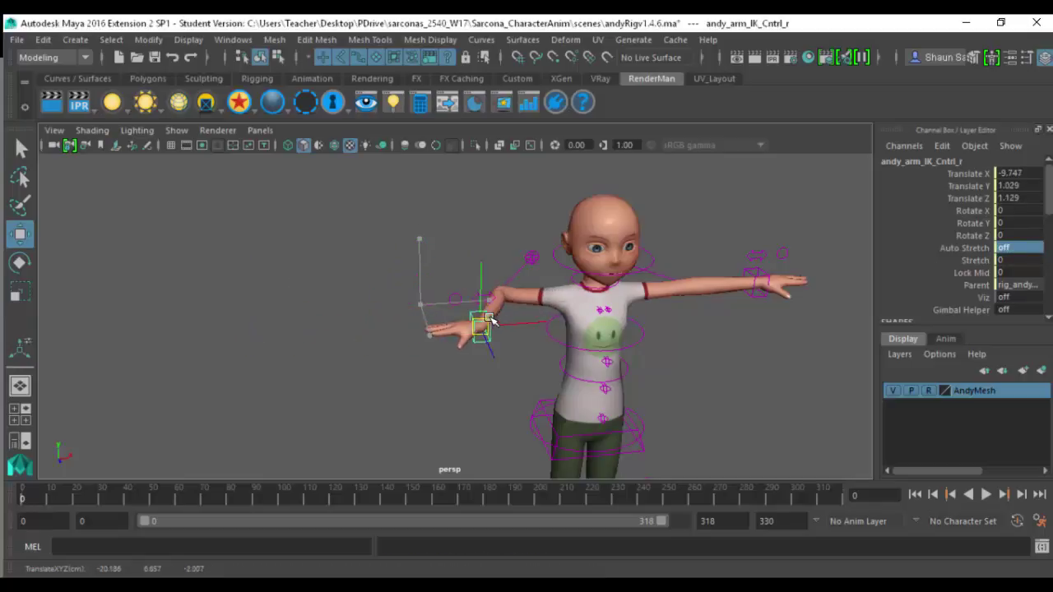
left_click_drag(388, 339, 453, 338)
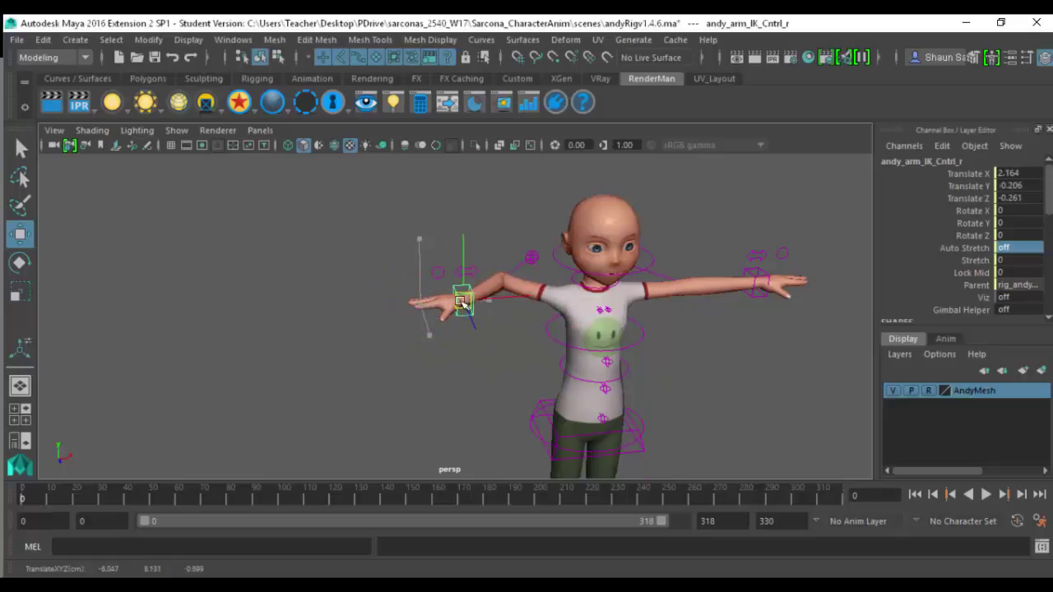
key("ctrl+z")
key("ctrl+z")
key("ctrl+z")
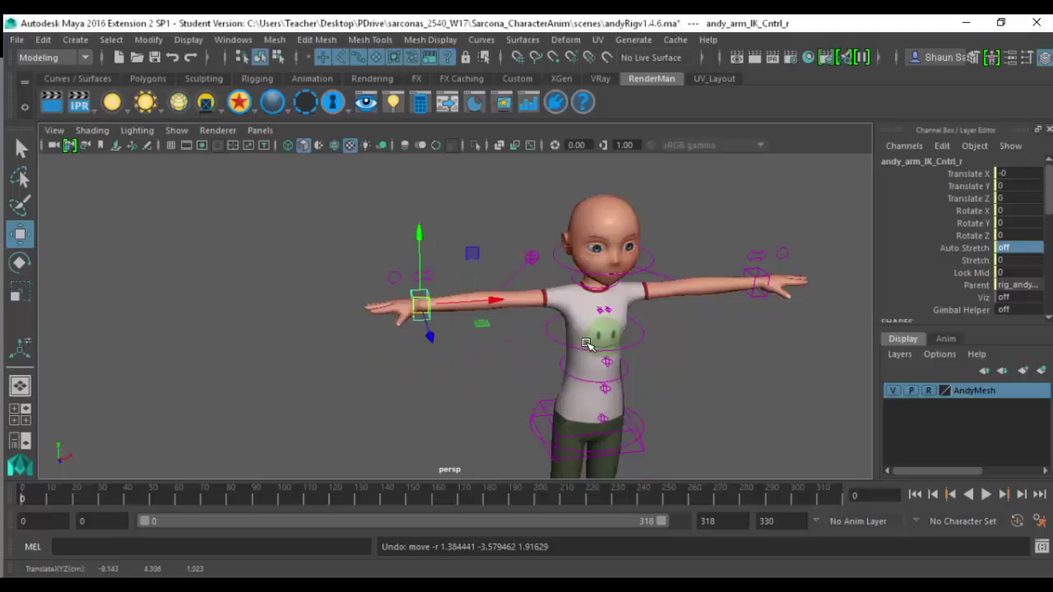
- Test-rotate the right clavicle's FK control and undo the rotation
left_click(532, 258)
key("f")
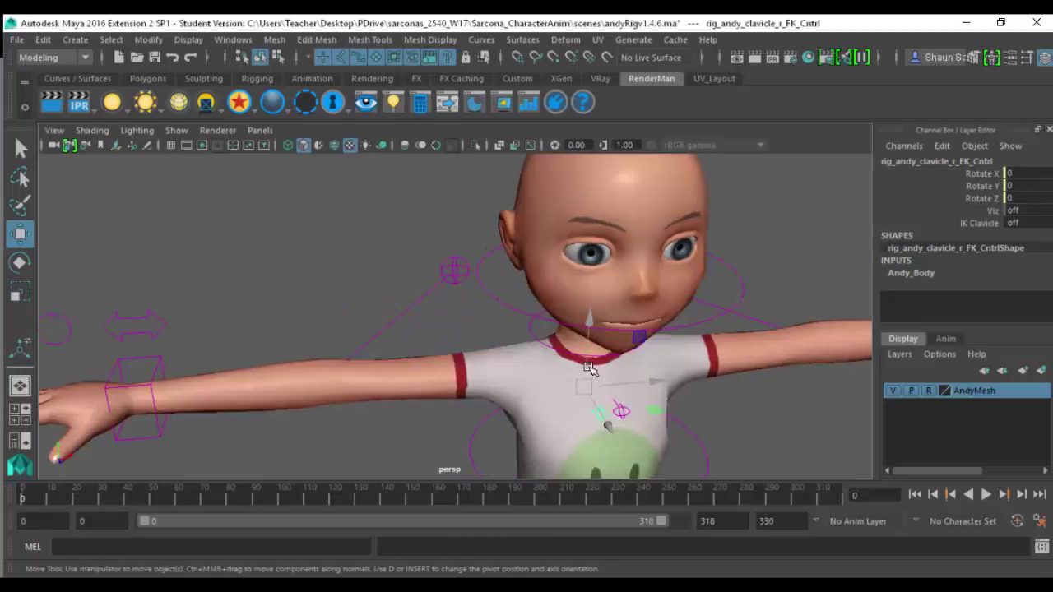
key("e")
left_click_drag(568, 340, 603, 343)
key("ctrl+z")
- Move the right arm's IK control down and inward to bend the elbow
left_click_drag(425, 345, 288, 311, "alt")
left_click(267, 315)
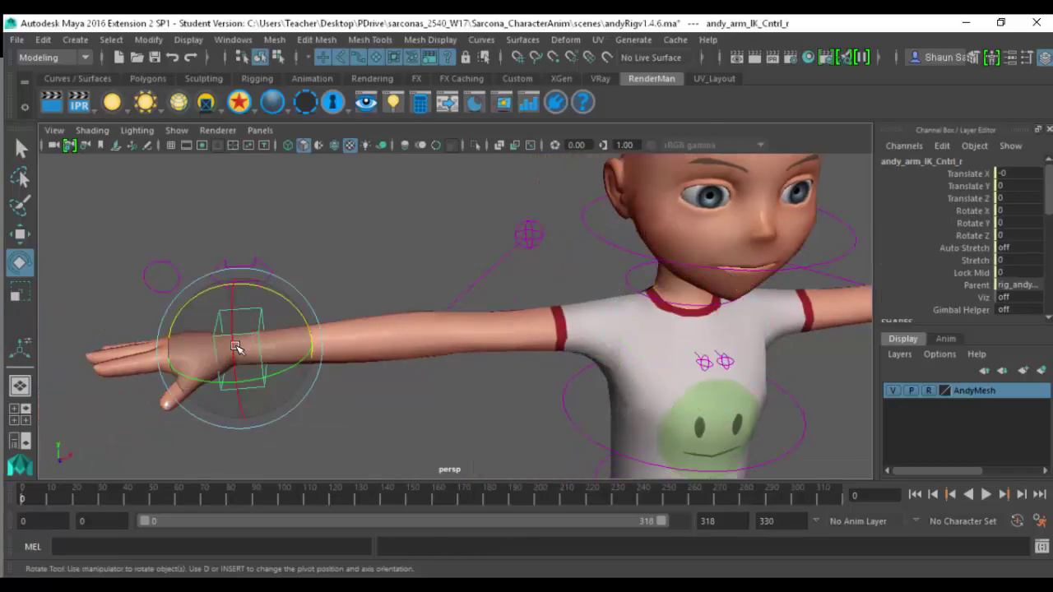
key("w")
left_click_drag(238, 346, 458, 473)
- Test-move the right elbow's pole vector control downward and undo the move
left_click(532, 235)
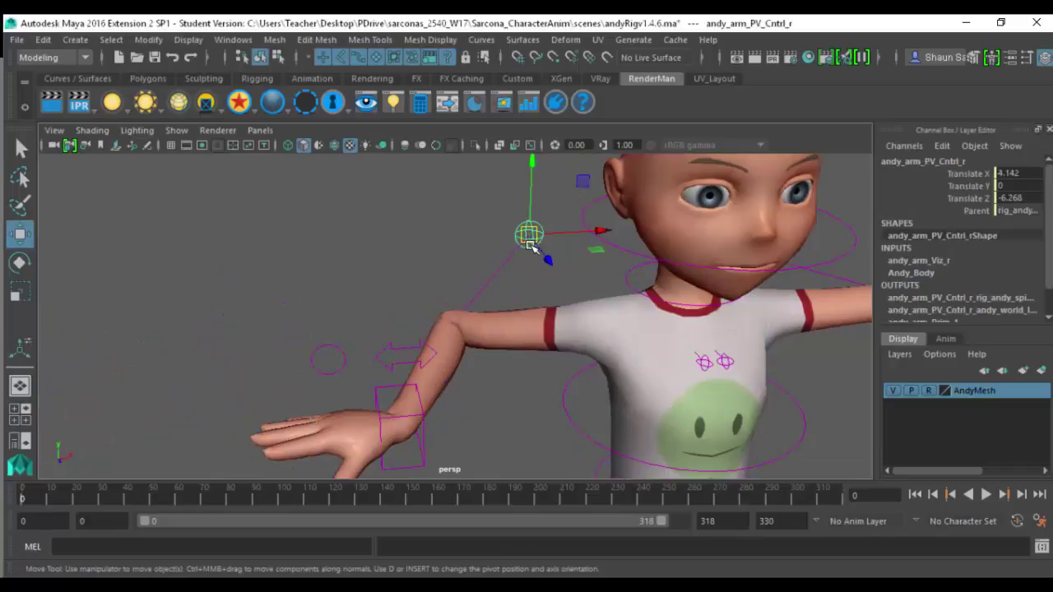
middle_click_drag(493, 271, 497, 477)
middle_click_drag(420, 189, 543, 505)
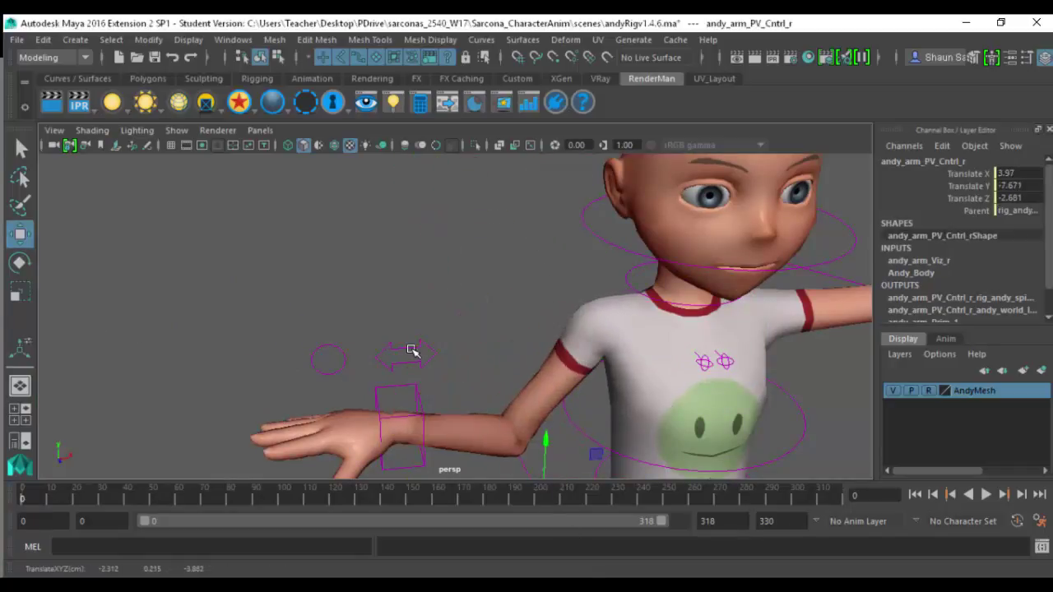
key("ctrl+z")
- Try bending the right hand's finger joints together through the finger control's channels and undo the change
left_click(321, 375)
right_click_drag(321, 374, 796, 253, "alt")
left_click_drag(969, 188, 982, 313)
left_click_drag(647, 294, 618, 304, "alt")
middle_click_drag(617, 305, 557, 326)
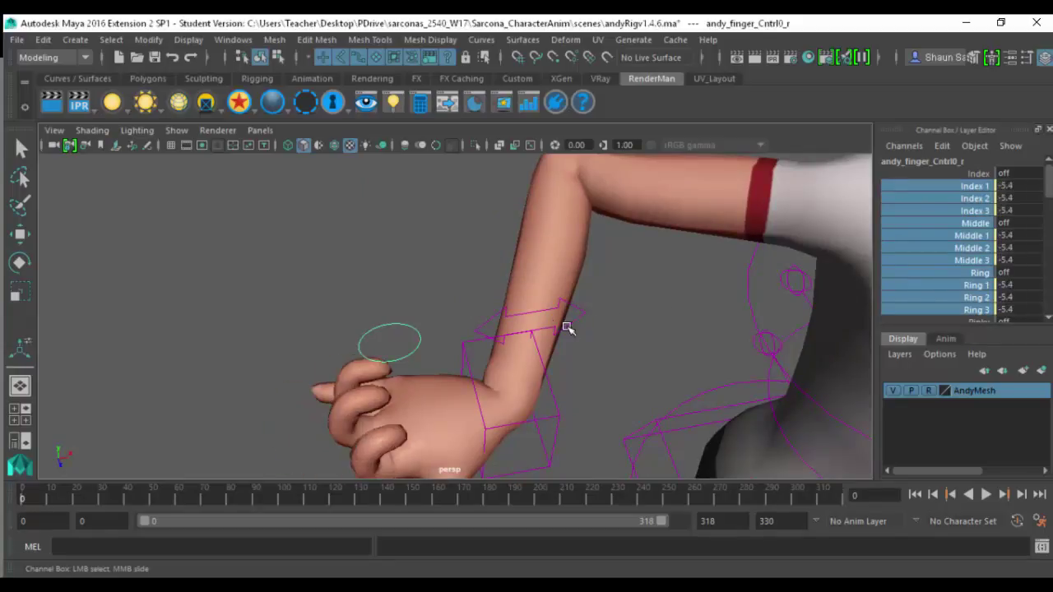
key("ctrl+z")
- Curl the right hand's index, middle, ring and pinky joints into a fist with values of 7.3
left_click_drag(769, 223, 823, 206, "alt")
left_click_drag(960, 235, 979, 304)
middle_click_drag(468, 334, 504, 337)
left_click_drag(506, 334, 527, 333, "alt")
- Set Thumb 1, Thumb 2 and Thumb 3 to 2.7 and adjust Thumb Reach to close the right fist
scroll(945, 295, "down", 4)
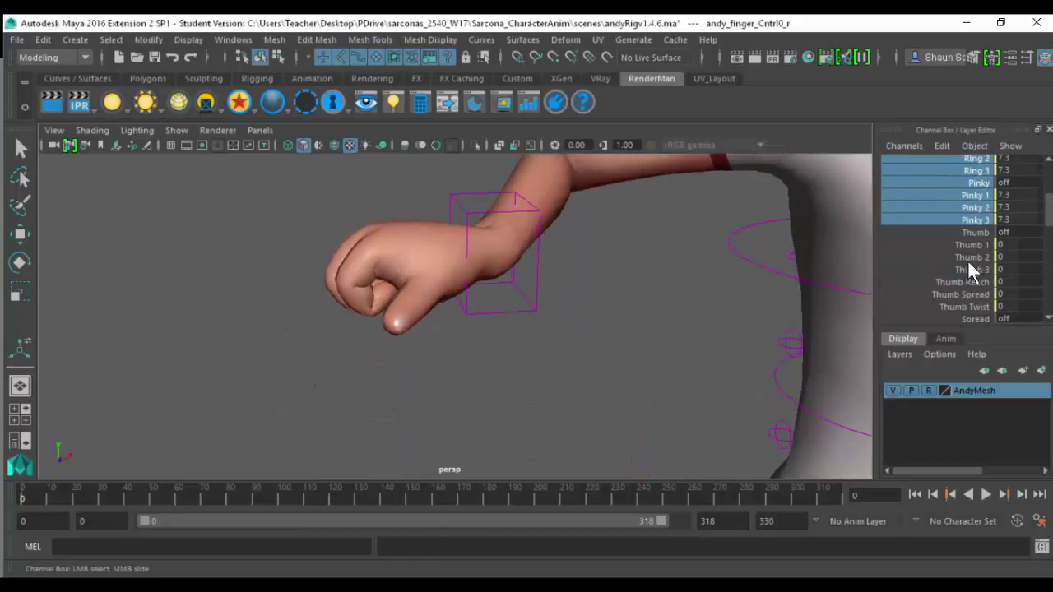
left_click_drag(971, 270, 971, 244)
middle_click_drag(759, 299, 782, 299)
left_click_drag(760, 287, 765, 296, "alt")
scroll(975, 282, "down", 3)
left_click(963, 247)
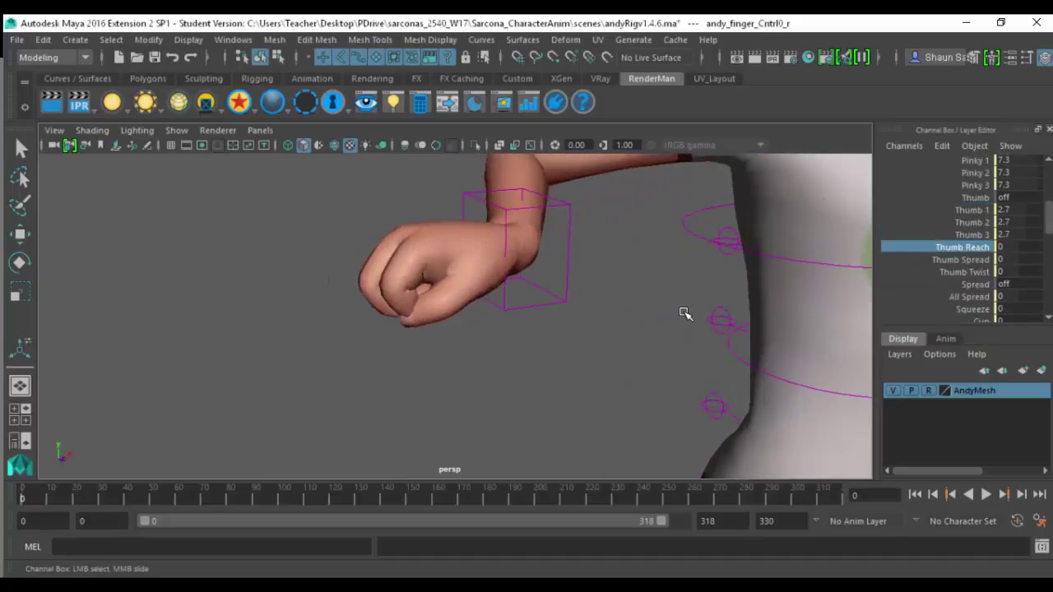
middle_click_drag(686, 315, 699, 311)
left_click_drag(704, 313, 367, 321, "alt")
- Reposition the right hand outward with its IK control and select the right wrist's IKFK switch control
left_click(481, 309)
key("w")
left_click(357, 265)
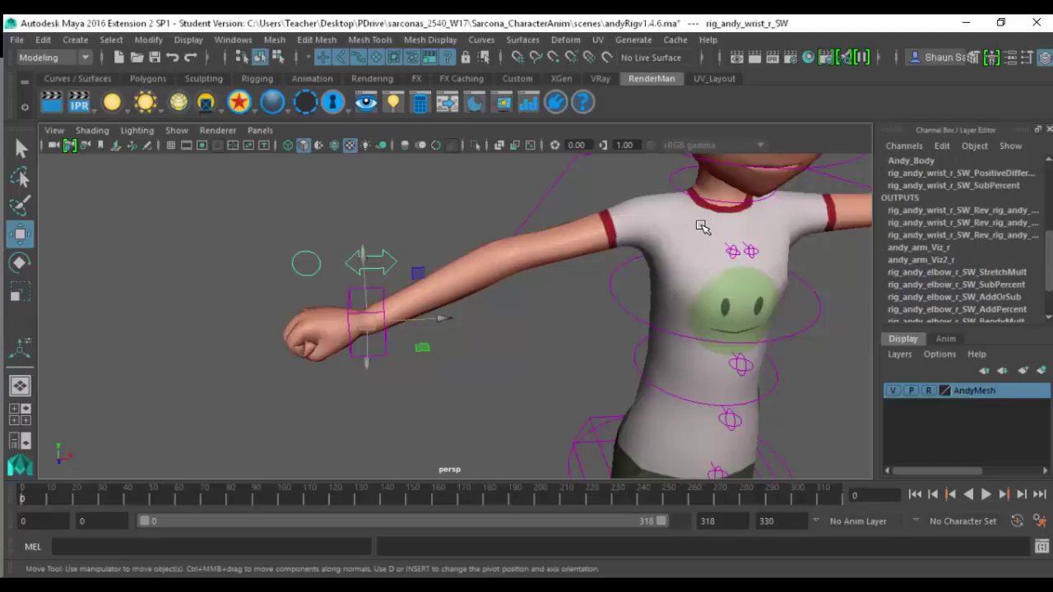
scroll(1012, 213, "up", 3)
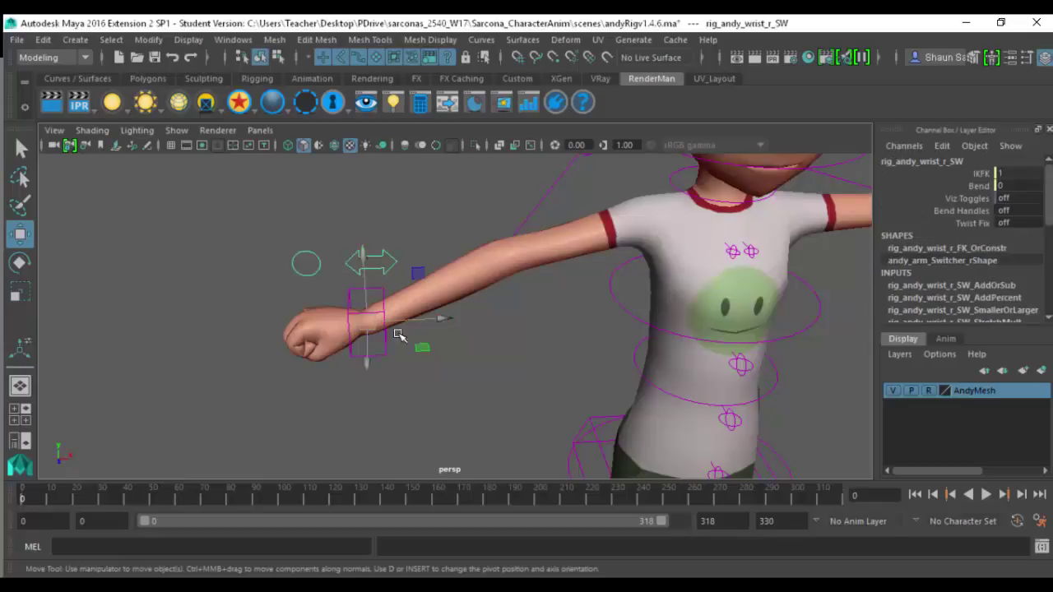
- Switch the left arm to FK by setting IKFK to 0 on its wrist switch control
middle_click_drag(634, 315, 540, 332, "alt")
left_click_drag(541, 332, 470, 322, "alt")
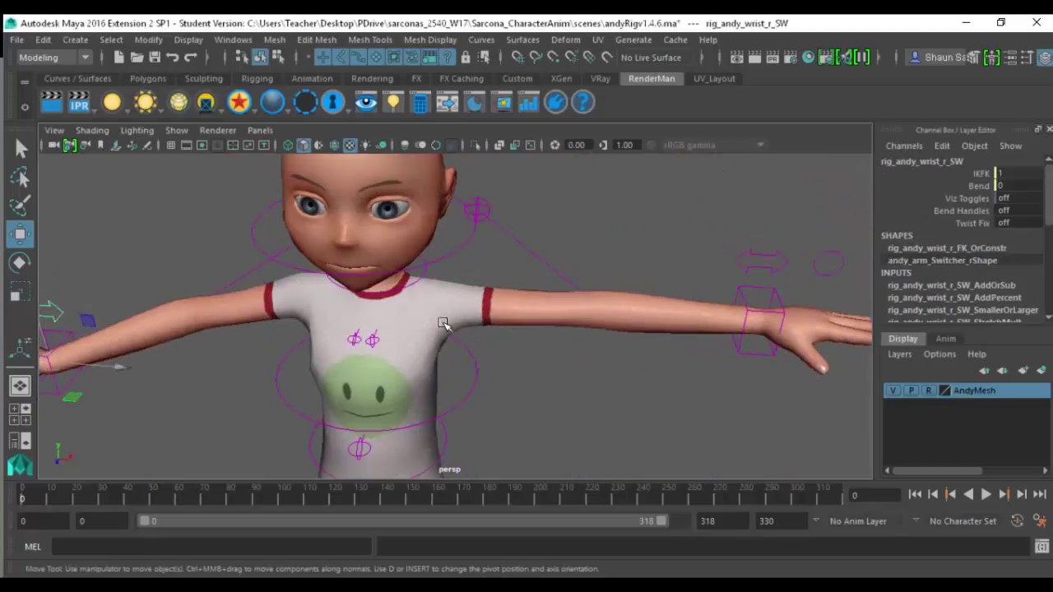
middle_click_drag(470, 322, 416, 322, "alt")
left_click(566, 276)
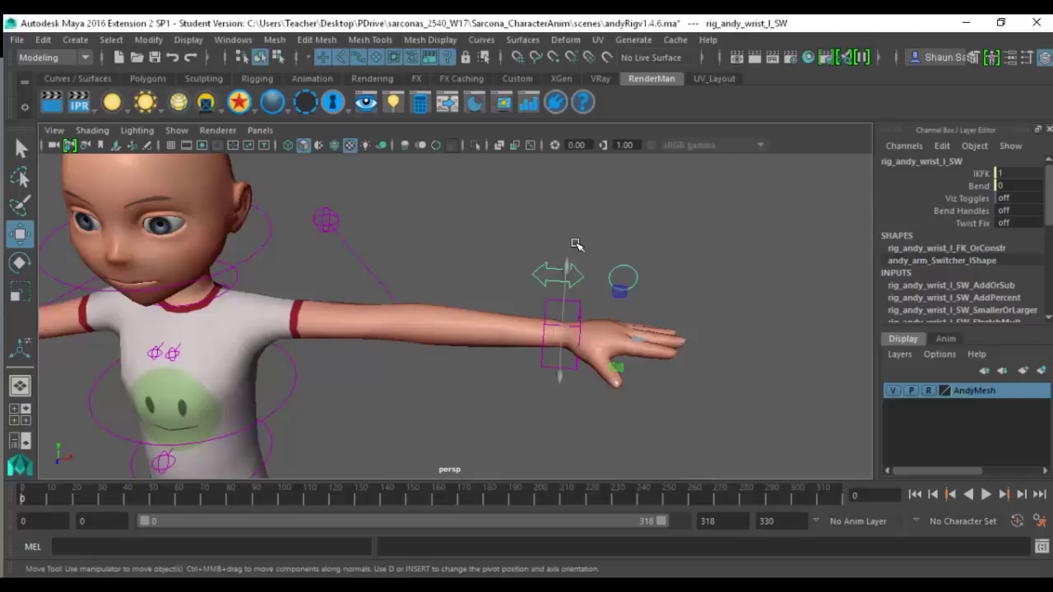
left_click(1002, 174)
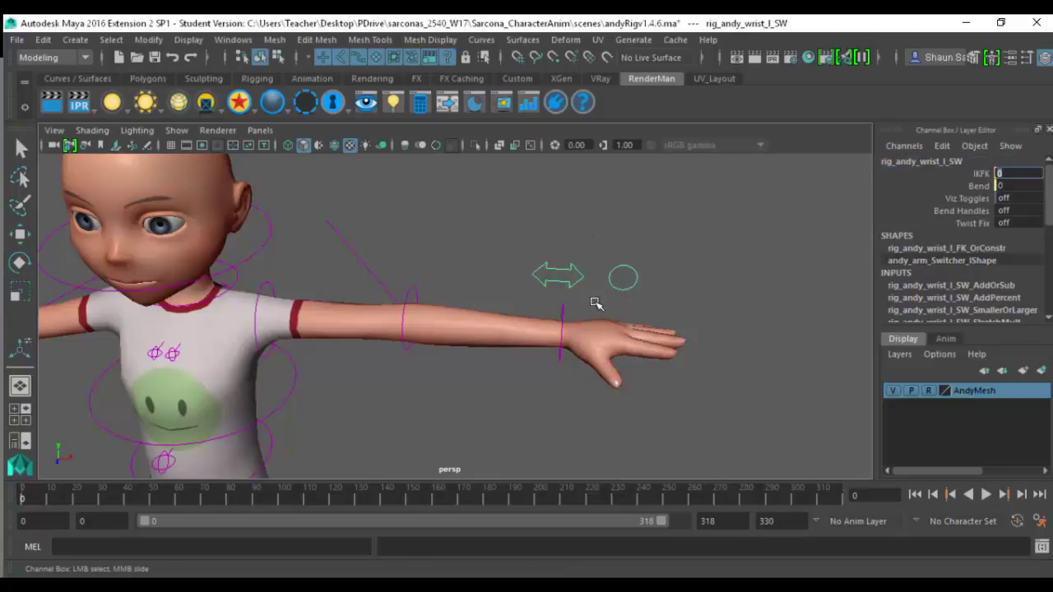
- Go through the left shoulder, elbow and wrist FK controls and bend the wrist down to about -89° on Z
left_click(271, 286)
key("w")
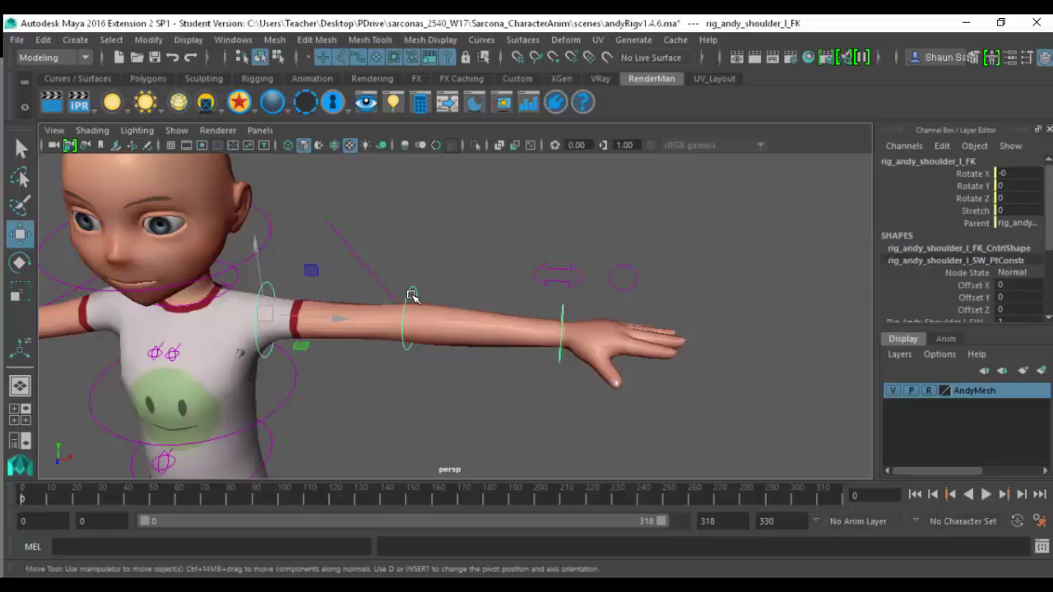
left_click(411, 297)
left_click(563, 308)
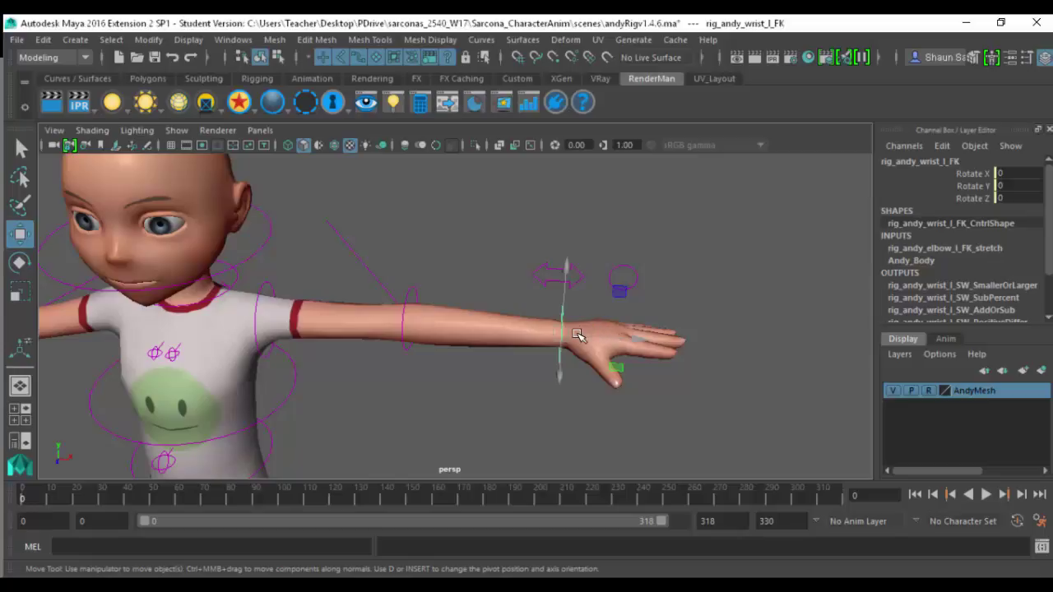
left_click_drag(558, 329, 636, 413, "alt")
key("e")
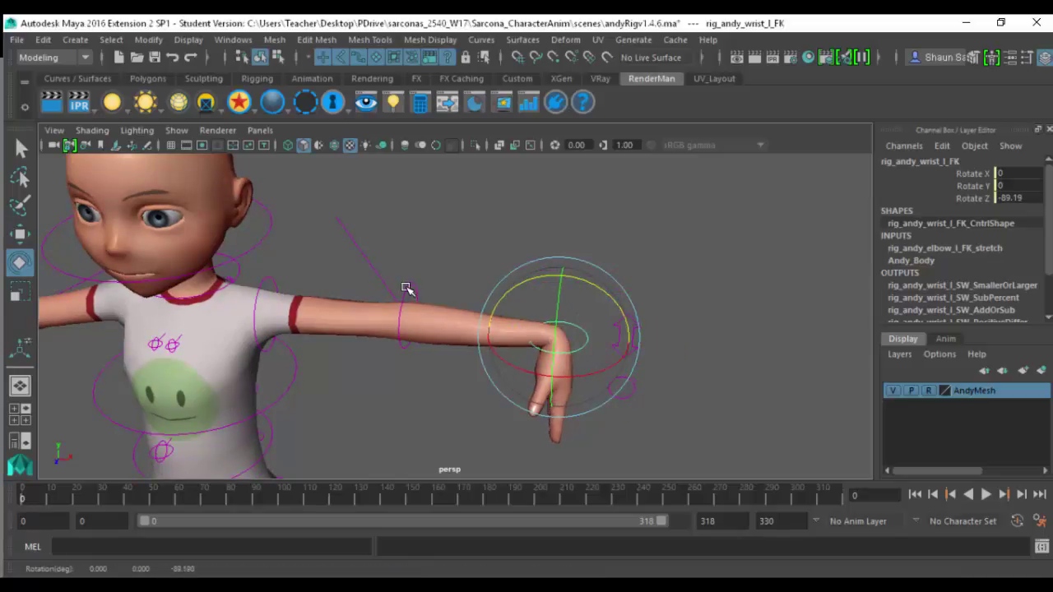
- Rotate the left elbow FK control to about -88° on Y and the left shoulder to about -87° on Z
left_click(407, 293)
left_click_drag(463, 344, 362, 352)
left_click(287, 275)
left_click_drag(305, 263, 415, 339)
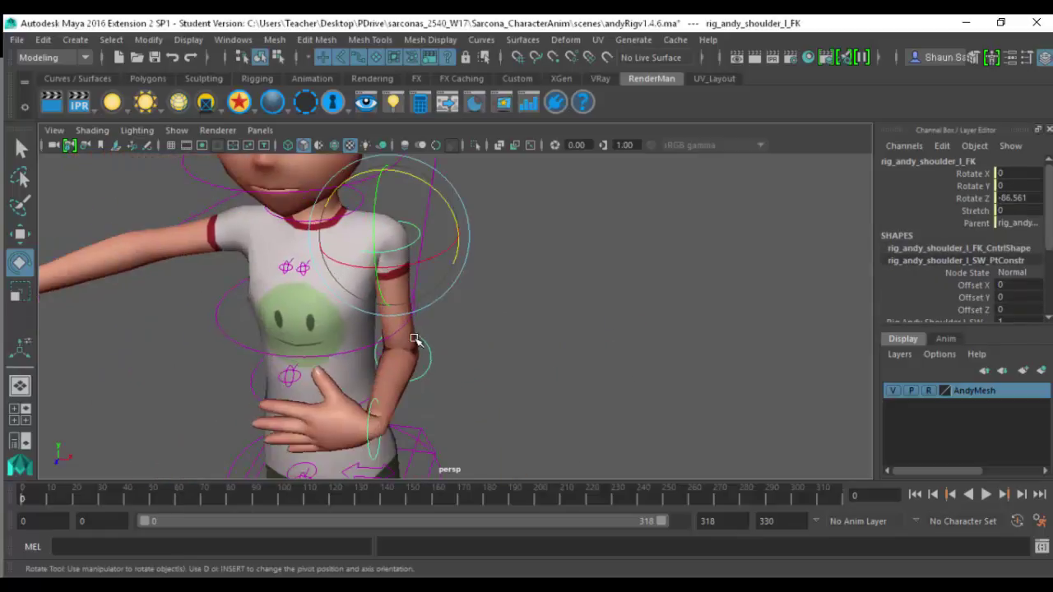
- Rotate the left wrist FK control to reorient the hand and open the elbow to about -58° on Y
left_click(378, 455)
left_click_drag(398, 463, 451, 396)
left_click(426, 352)
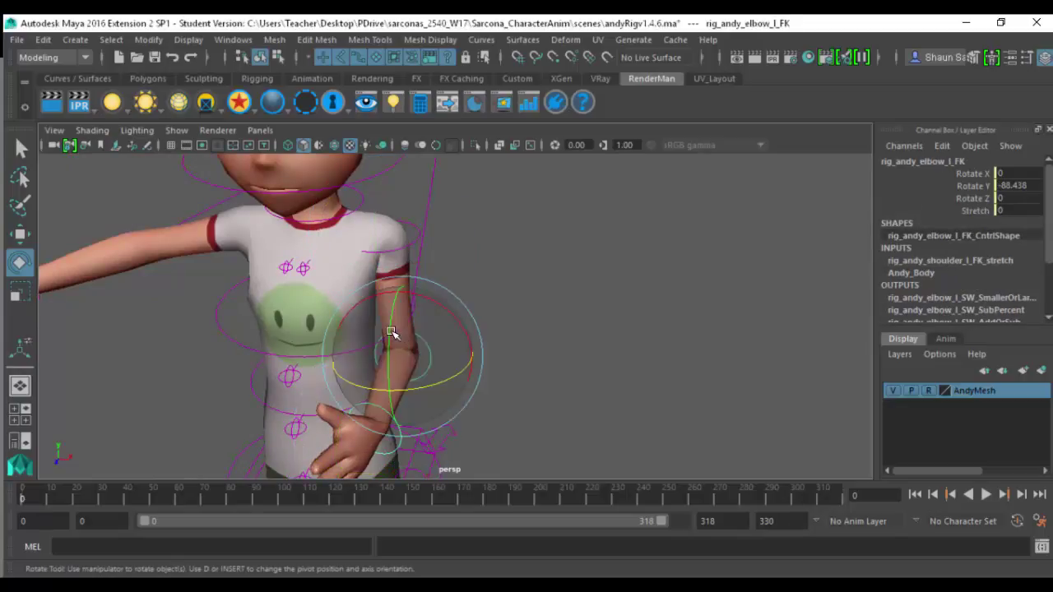
left_click_drag(385, 361, 400, 359)
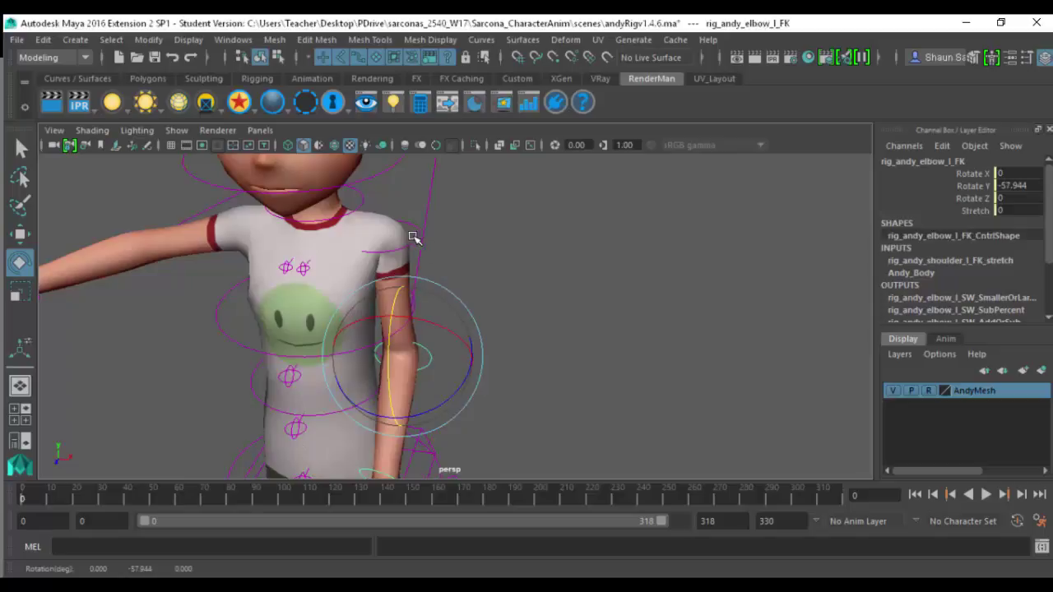
- Swing the left arm from the side view by rotating its shoulder FK control on Y
left_click(424, 239)
left_click_drag(418, 235, 409, 230, "alt")
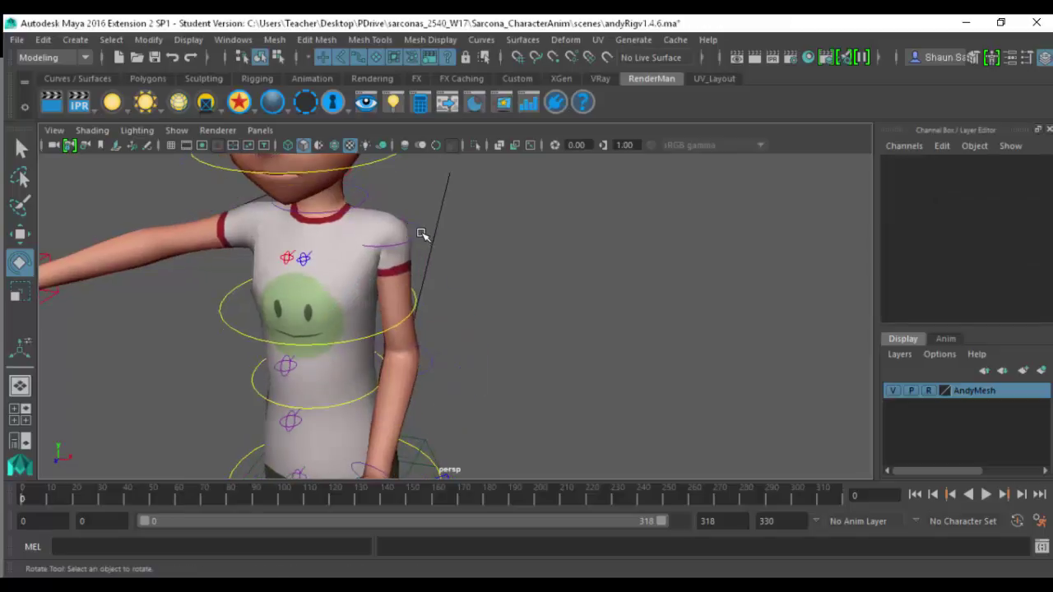
left_click(423, 234)
left_click_drag(467, 255, 453, 263, "alt")
right_click_drag(453, 264, 347, 235, "alt")
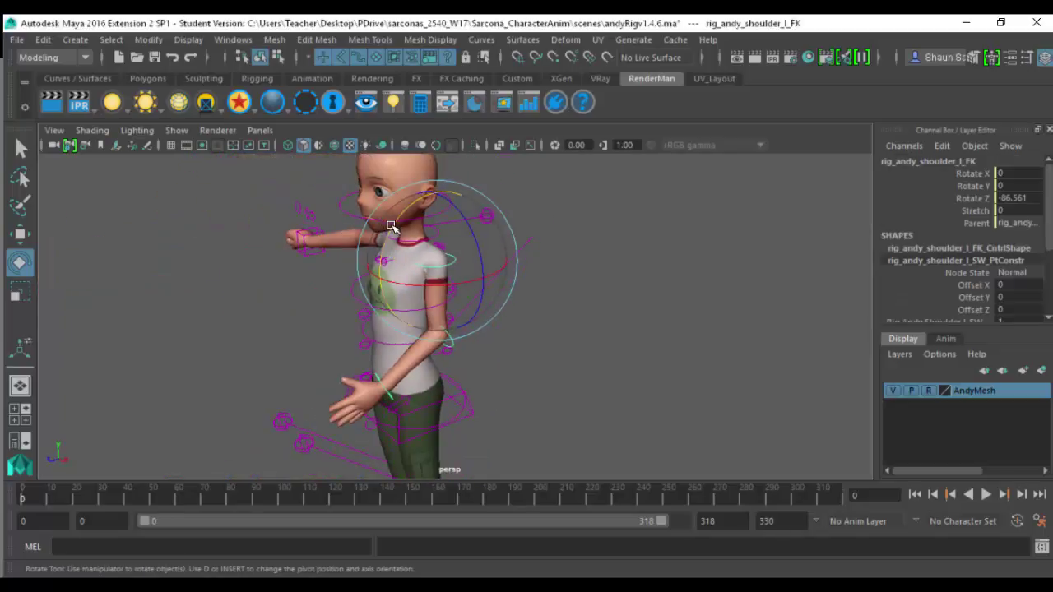
left_click_drag(383, 256, 424, 237)
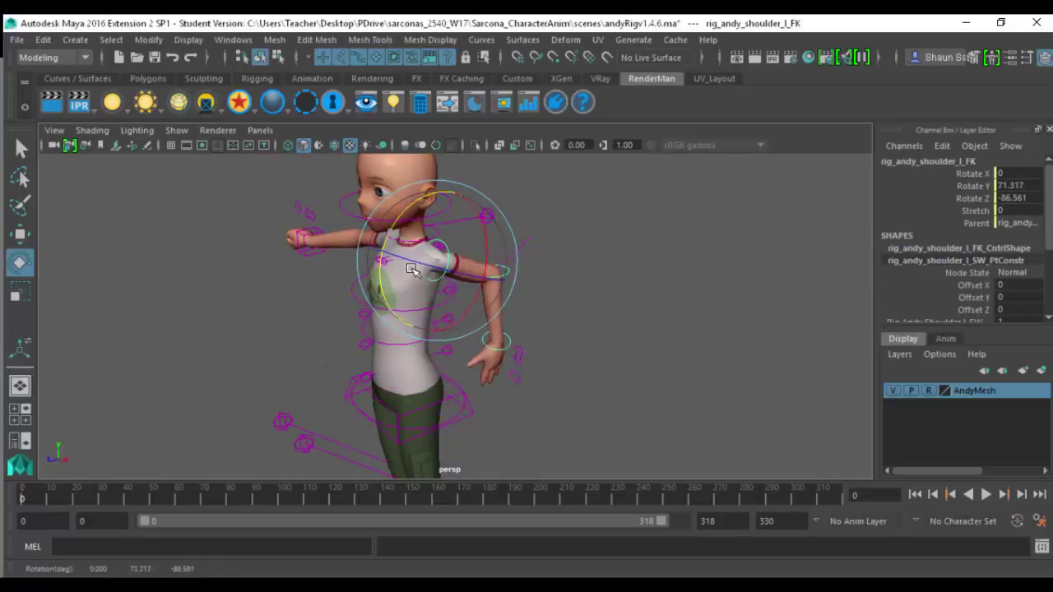
- Bring the right fist in beside the torso with the arm's IK control and rotate the wrist to point forward
left_click(313, 242)
left_click_drag(315, 247, 526, 269, "alt")
key("w")
left_click_drag(431, 357, 542, 329)
key("e")
left_click_drag(479, 395, 451, 307)
- Lower the right arm's IK control to hip height and rotate the hand to point downward
key("w")
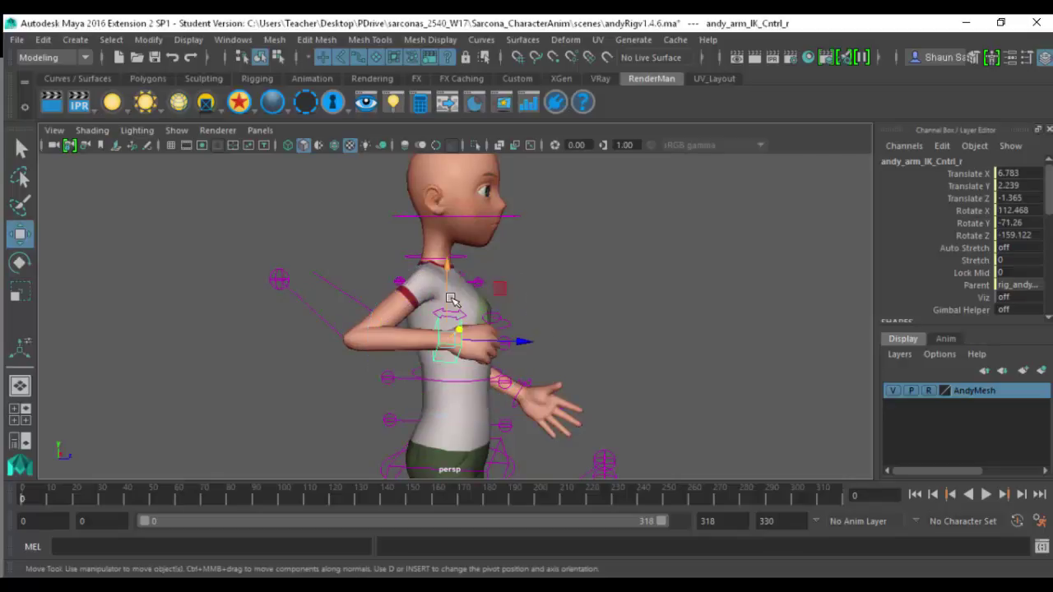
left_click_drag(447, 344, 447, 444)
key("e")
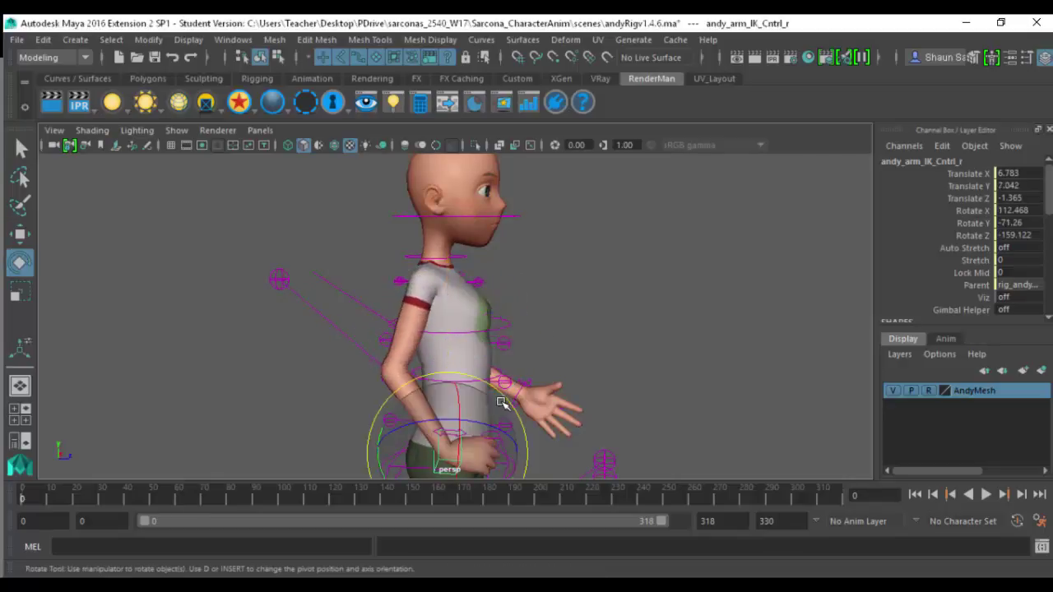
mouse_move(525, 441)
left_mouse_down()
mouse_move(522, 494)
mouse_move(520, 438)
left_mouse_up()
- Swing the right hand forward and backward past the hip with the arm's IK control
key("w")
middle_click_drag(520, 438, 518, 385, "alt")
left_click_drag(497, 409, 535, 387)
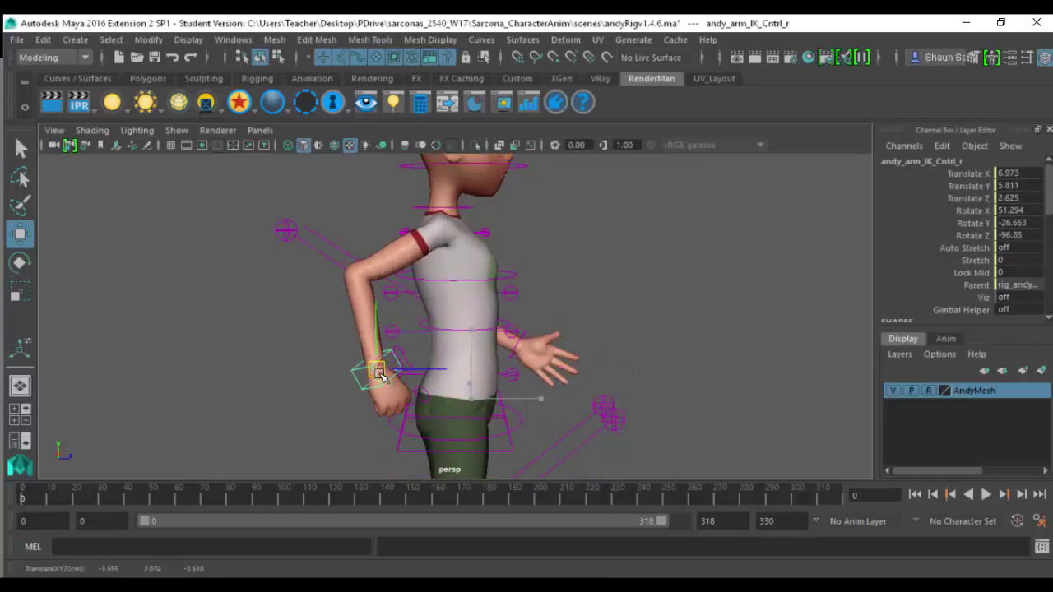
left_click_drag(510, 334, 517, 387)
left_click_drag(367, 381, 406, 393)
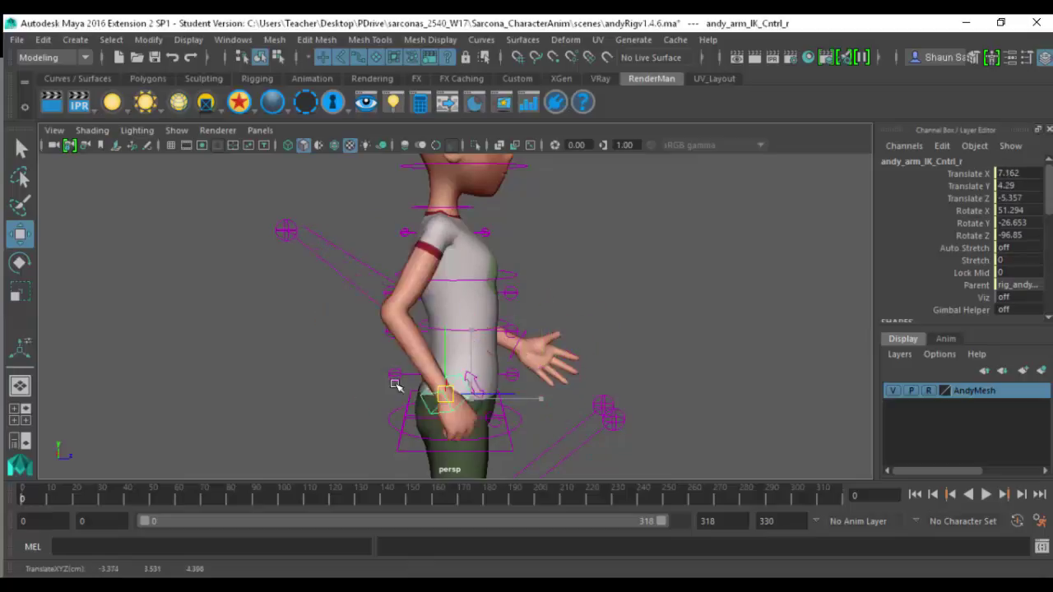
left_click_drag(521, 396, 397, 387)
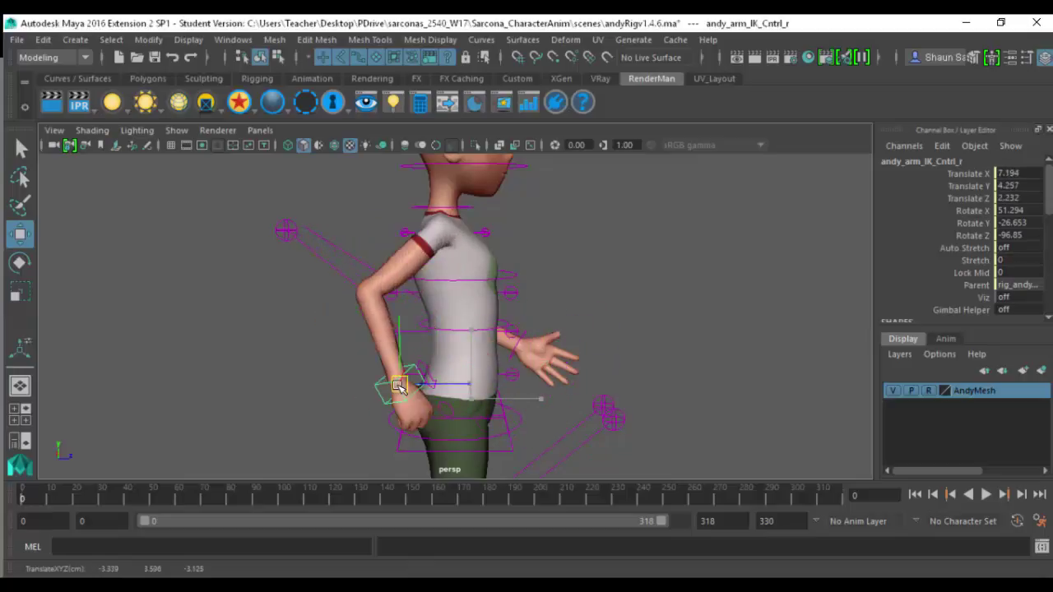
- Test-move the spine's shoulders control upward from the front view and undo the move
left_click_drag(342, 344, 372, 377, "alt")
right_click_drag(371, 377, 482, 311, "alt")
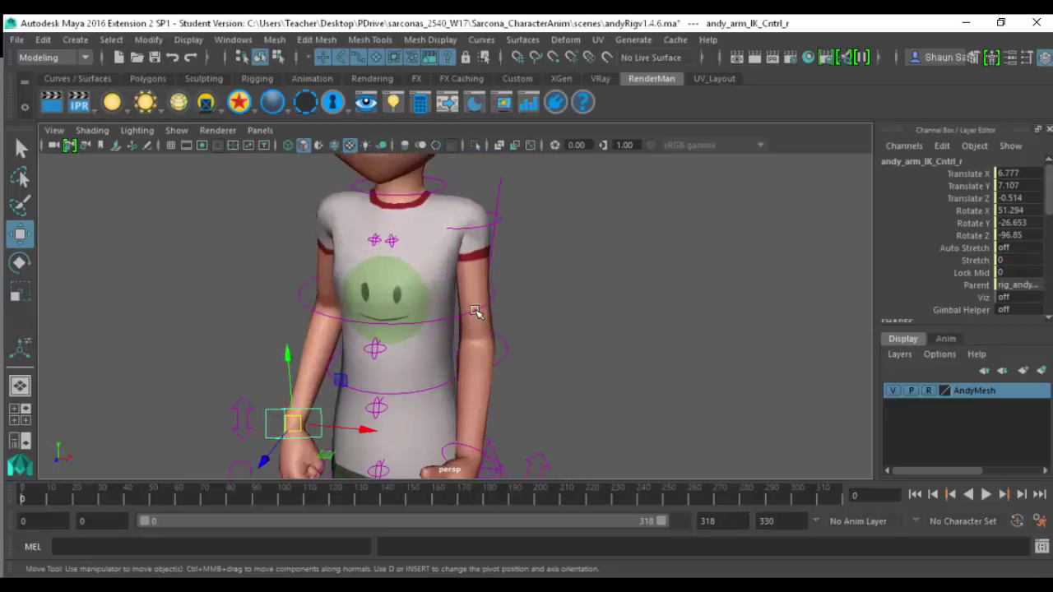
left_click(464, 314)
left_click_drag(402, 281, 410, 207)
key("ctrl+z")
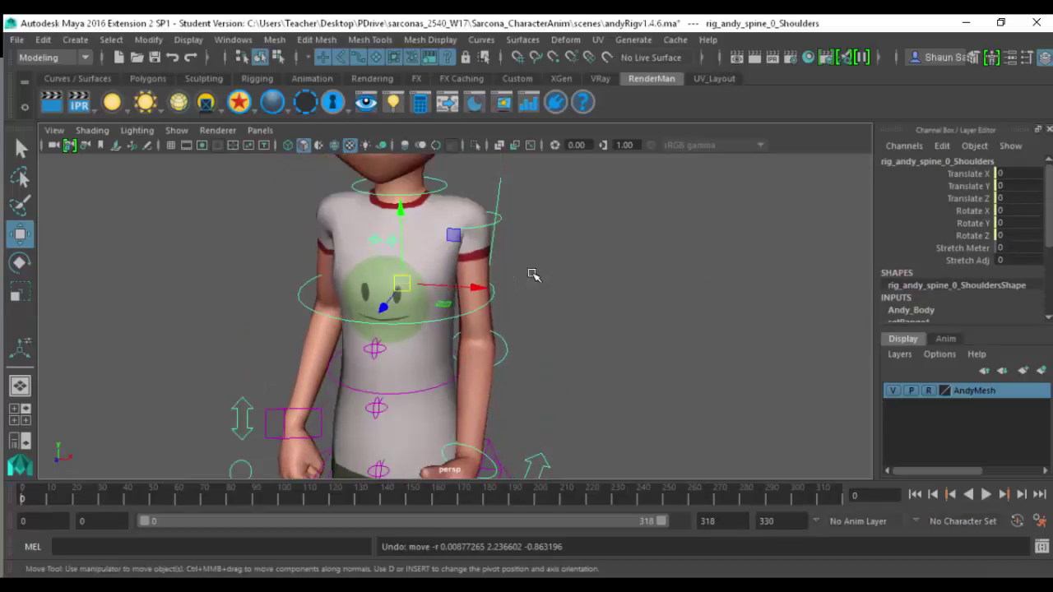
- Test-rotate the spine's shoulders control around two axes and undo the rotations
key("e")
left_click_drag(450, 301, 517, 292)
key("ctrl+z")
left_click_drag(385, 248, 421, 388)
key("ctrl+z")
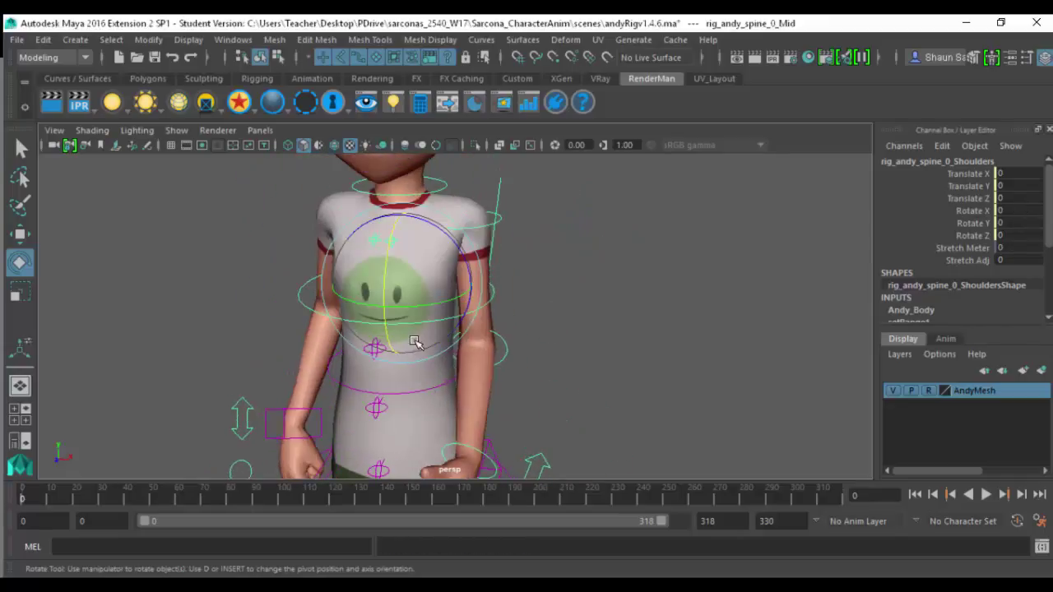
- Test-move the mid-spine control at the waist and undo the change
left_click(423, 390)
key("w")
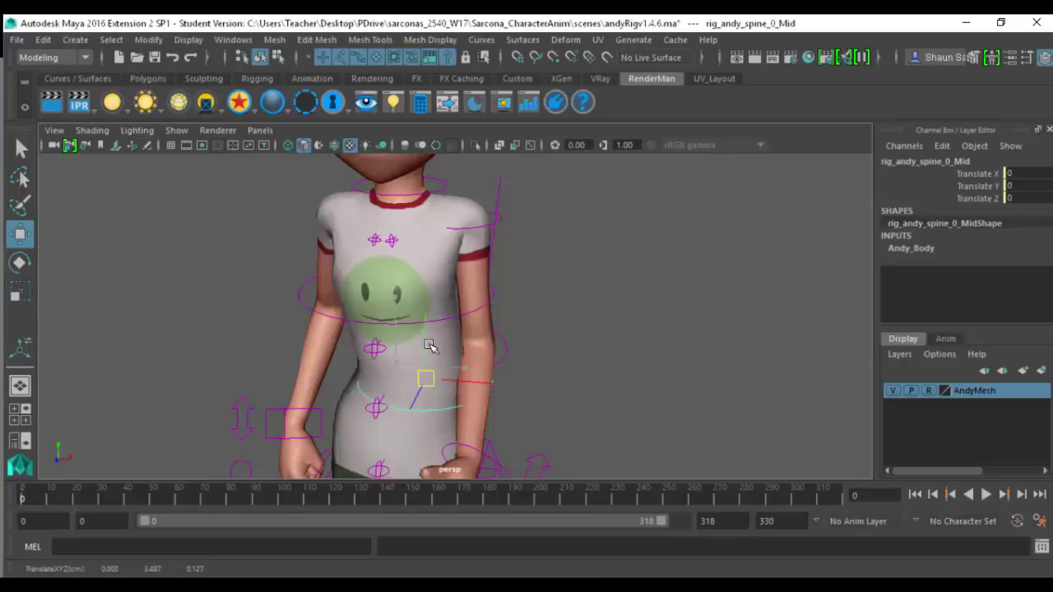
middle_click_drag(413, 403, 416, 340, "alt")
left_click_drag(416, 340, 451, 355, "alt")
left_click(496, 413)
left_click_drag(496, 413, 453, 360, "alt")
key("ctrl+z")
- Test-move the spine's root control at the hips sideways and undo the move
left_click(352, 408)
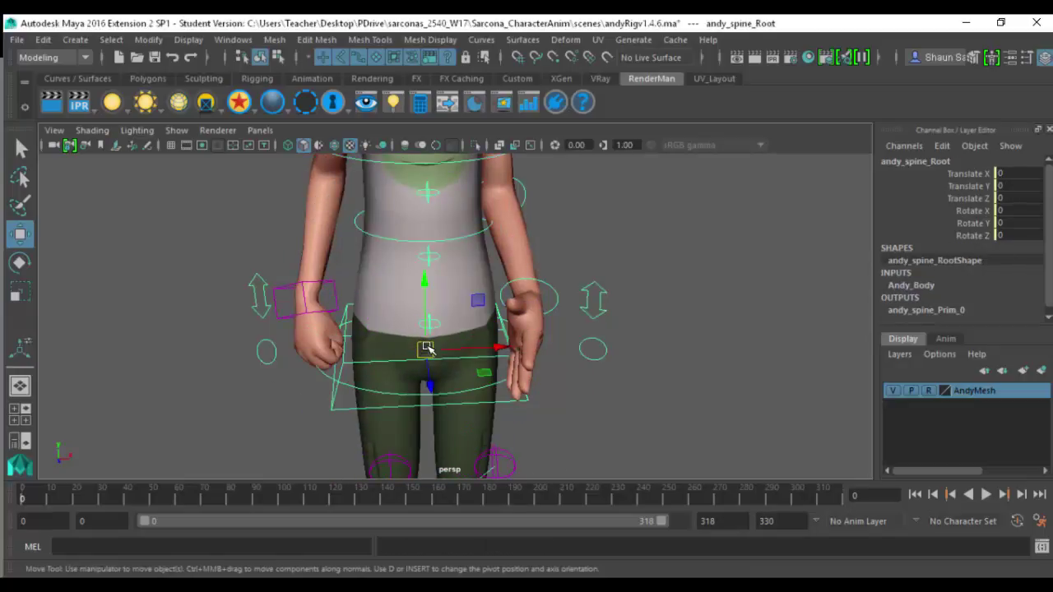
left_click_drag(376, 404, 497, 352)
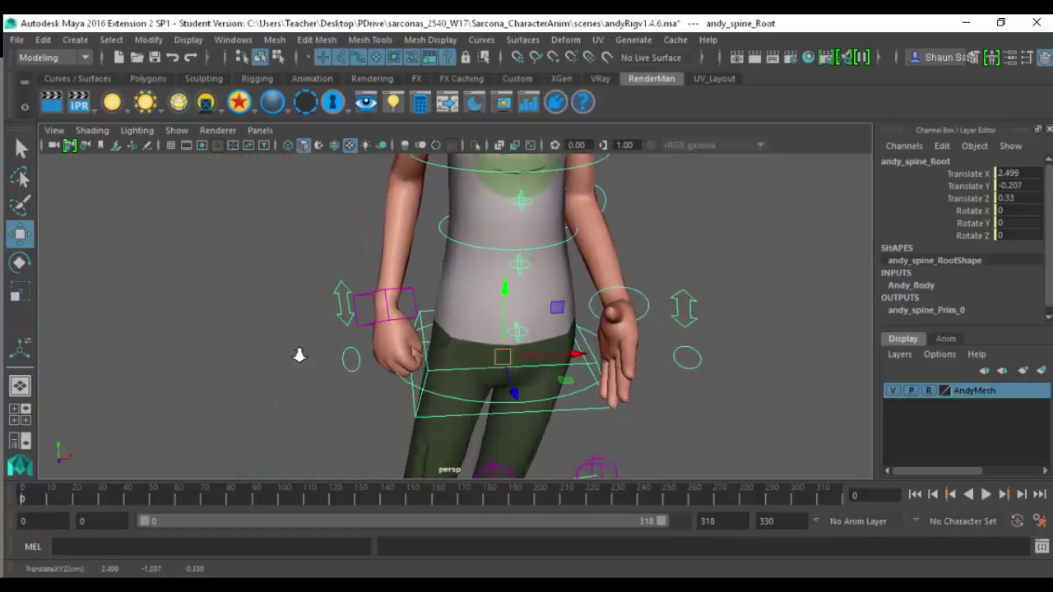
key("ctrl+z")
- Lift the left foot with its IK leg control, about 3.8 in Translate Y and 5.4 in Translate Z
middle_click_drag(439, 342, 420, 383, "alt")
left_click_drag(421, 384, 458, 368, "alt")
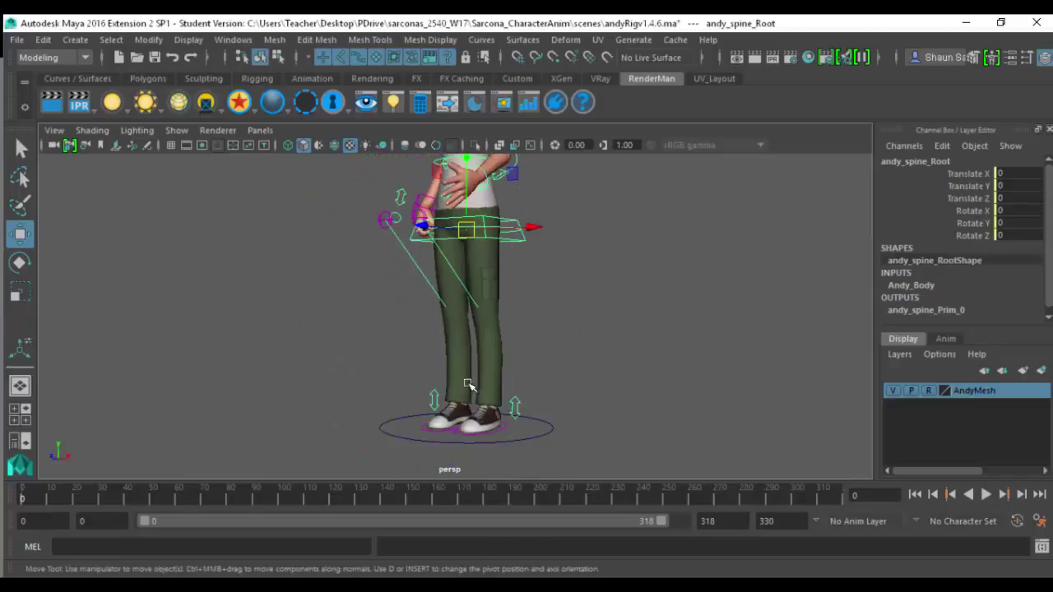
middle_click_drag(400, 338, 362, 267, "alt")
right_click_drag(362, 268, 674, 375, "alt")
left_click_drag(518, 362, 488, 358, "alt")
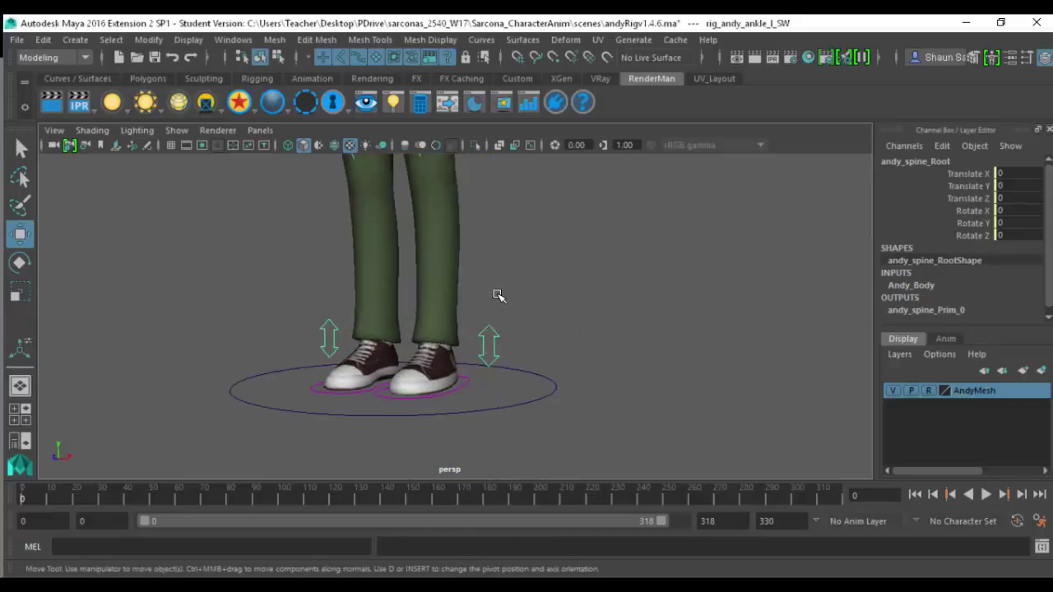
left_click(491, 336)
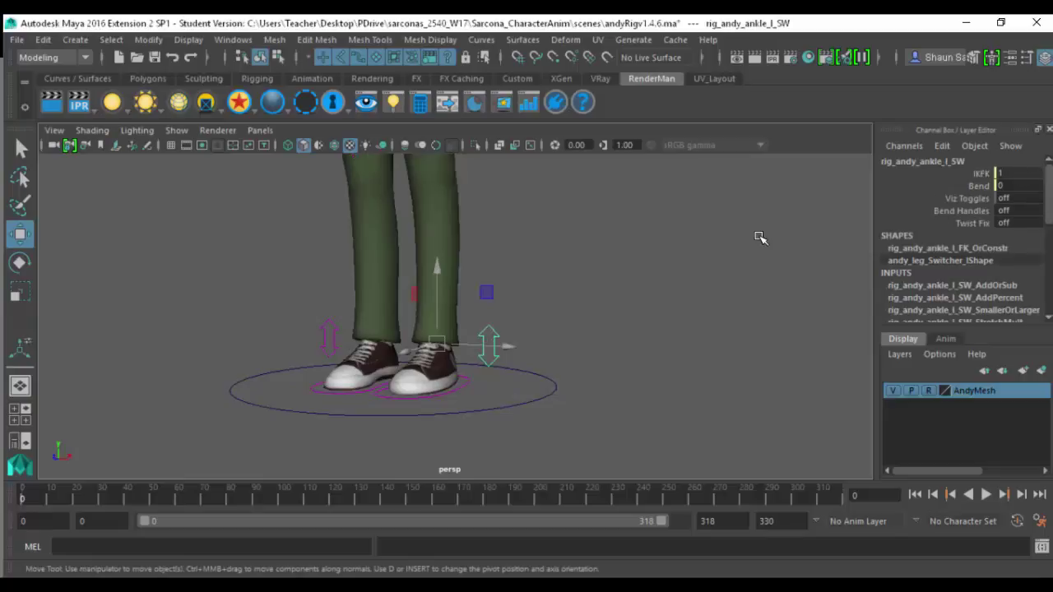
left_click(468, 386)
left_click(471, 385)
left_click_drag(471, 385, 441, 322, "alt")
left_click_drag(433, 286, 283, 186)
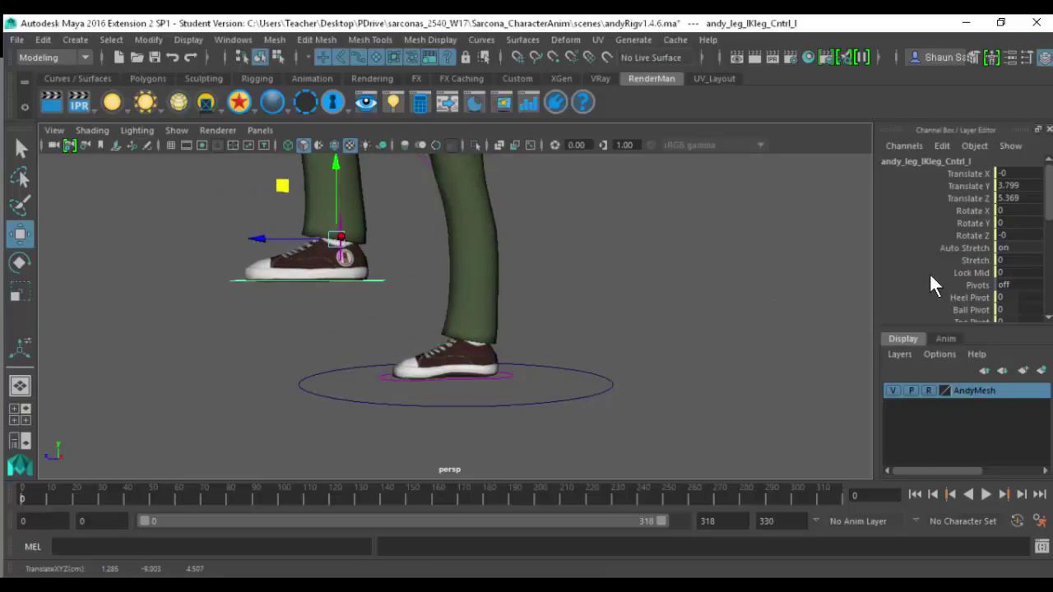
- Try the raised left foot's Heel Pivot, Ball Pivot and Toe Pivot attributes in turn, undoing each change
scroll(931, 282, "down", 3)
left_click(961, 227)
left_click_drag(810, 369, 888, 389, "alt")
left_click_drag(734, 334, 708, 316, "alt")
middle_click_drag(708, 316, 648, 293, "alt")
right_click_drag(631, 311, 676, 319, "alt")
middle_click_drag(676, 320, 780, 313)
key("ctrl+z")
left_click(973, 241)
key("ctrl+z")
left_click(971, 254)
key("ctrl+z")
- Try the left foot's Foot Roll, Ball Roll and Toe Roll attributes in turn, undoing the changes and the foot lift
left_click(971, 278)
middle_click_drag(715, 327, 757, 324)
key("ctrl+z")
left_click(975, 290)
mouse_move(710, 348)
middle_mouse_down()
mouse_move(682, 348)
mouse_move(713, 358)
middle_mouse_up()
key("ctrl+z")
left_click(973, 302)
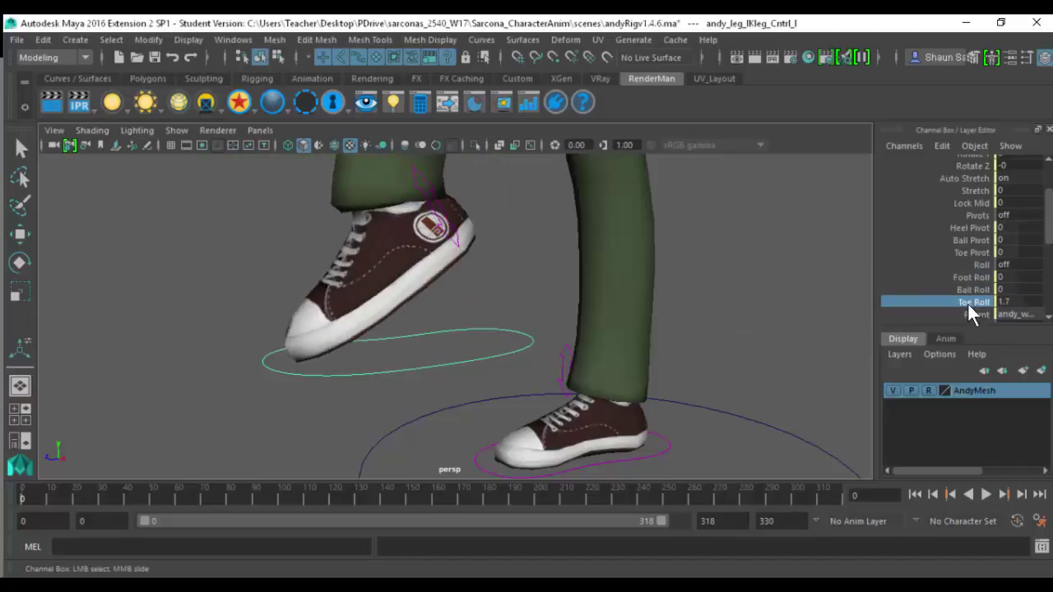
key("ctrl+z")
- Test-move the left knee's pole vector control outward and undo the move
scroll(967, 307, "down", 3)
left_click_drag(682, 364, 782, 368, "alt")
right_click_drag(782, 368, 363, 328, "alt")
middle_click_drag(442, 352, 433, 472, "alt")
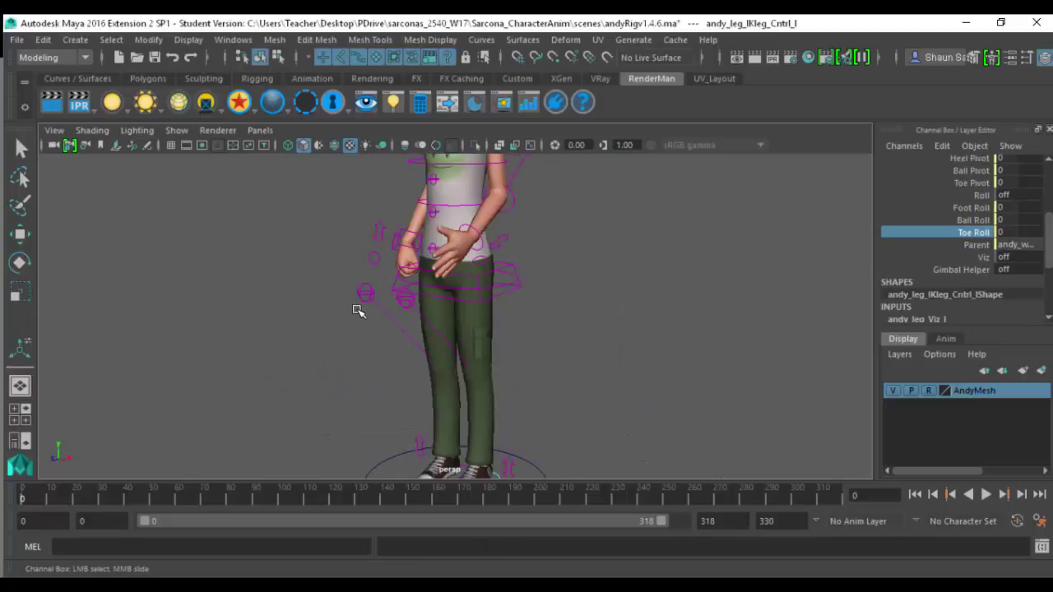
left_click(385, 306)
key("w")
left_click_drag(406, 299, 281, 320)
key("ctrl+z")
- Turn on Face Sliders on the Andy rig's world control at the feet
middle_click_drag(542, 364, 536, 429, "alt")
scroll(537, 429, "down", 5)
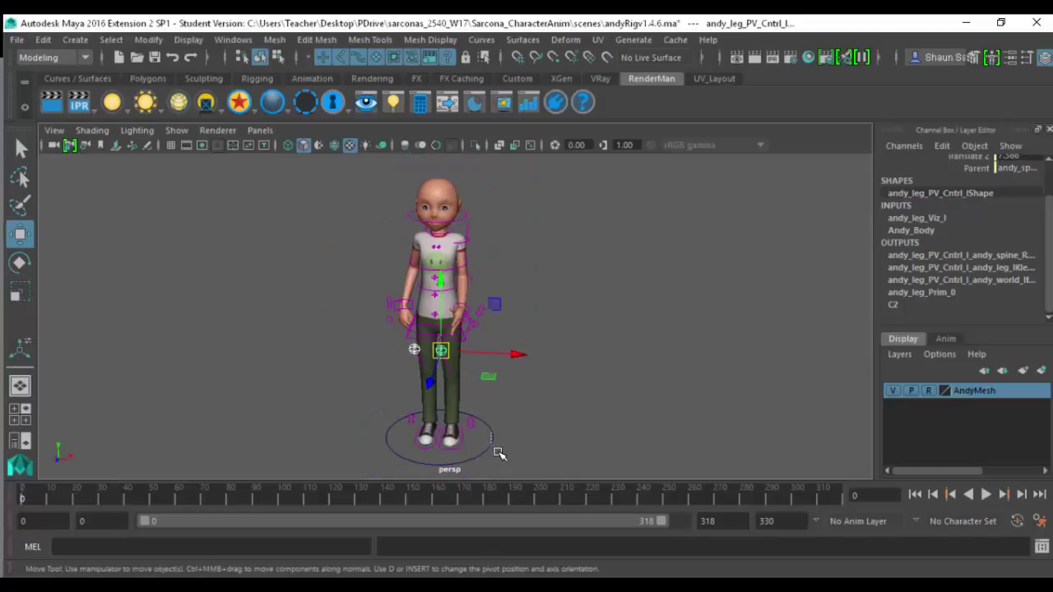
left_click(495, 451)
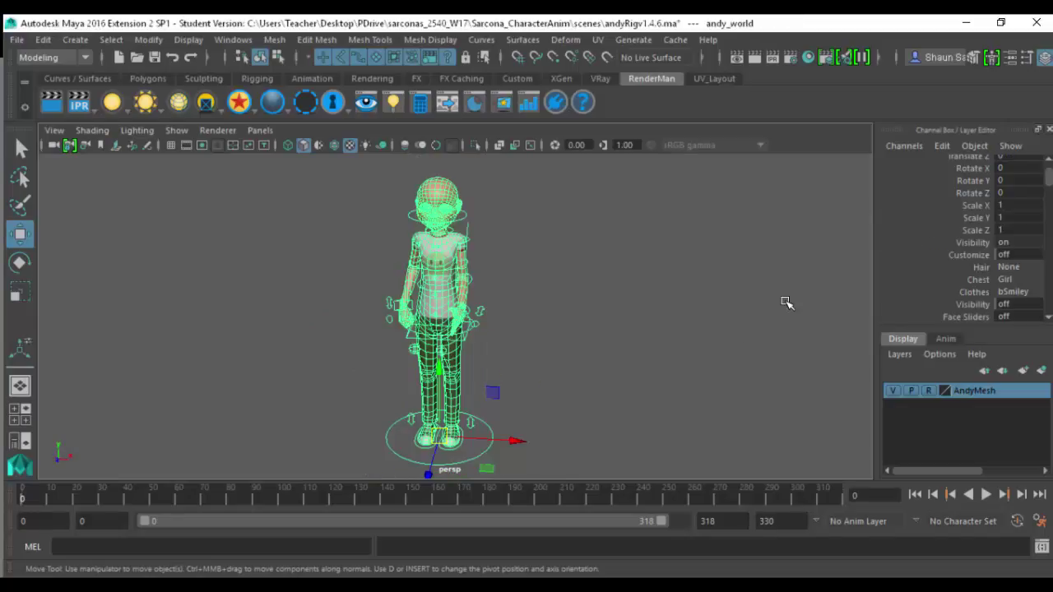
left_click(1024, 315)
left_click(1014, 302)
scroll(639, 258, "up", 5)
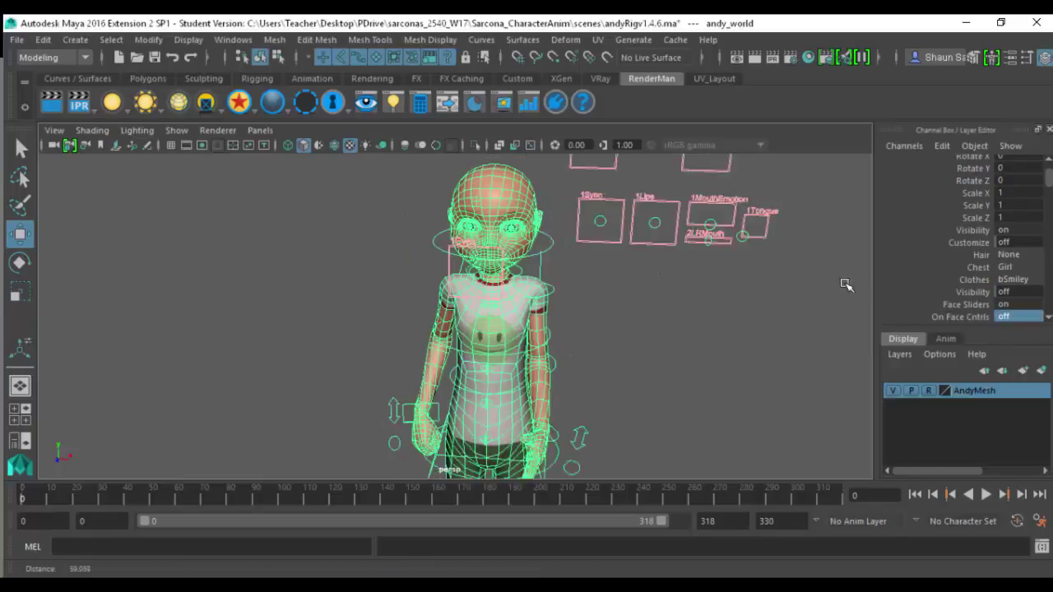
scroll(675, 299, "up", 6)
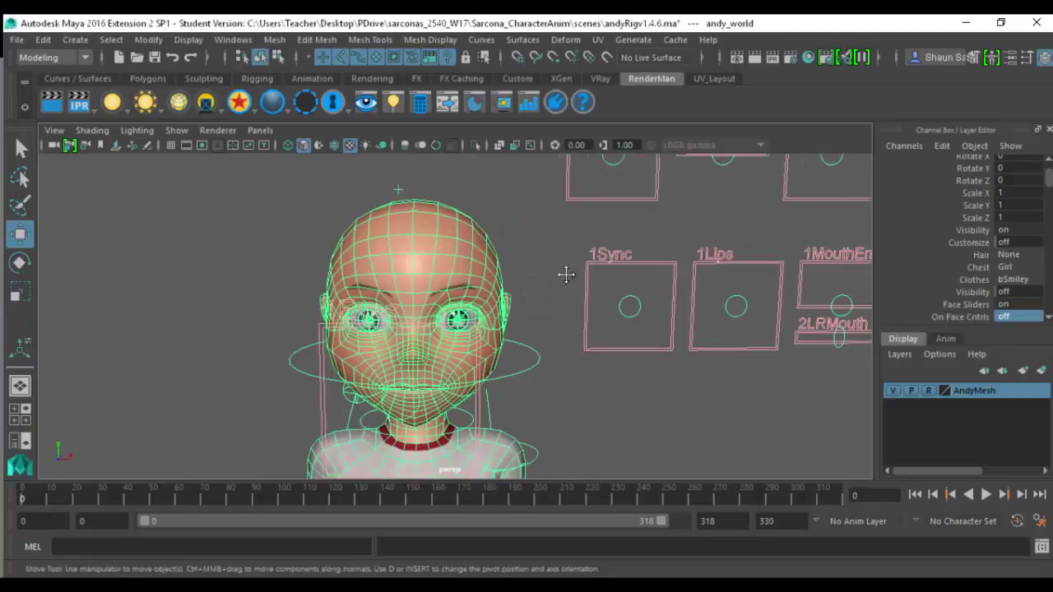
- Test-move the Lips face slider in several directions within its box
left_click(735, 272)
left_click_drag(725, 277, 790, 271)
left_click_drag(746, 340, 722, 268)
middle_click_drag(721, 268, 623, 282, "alt")
left_click_drag(754, 318, 810, 280)
right_click_drag(811, 279, 705, 267, "alt")
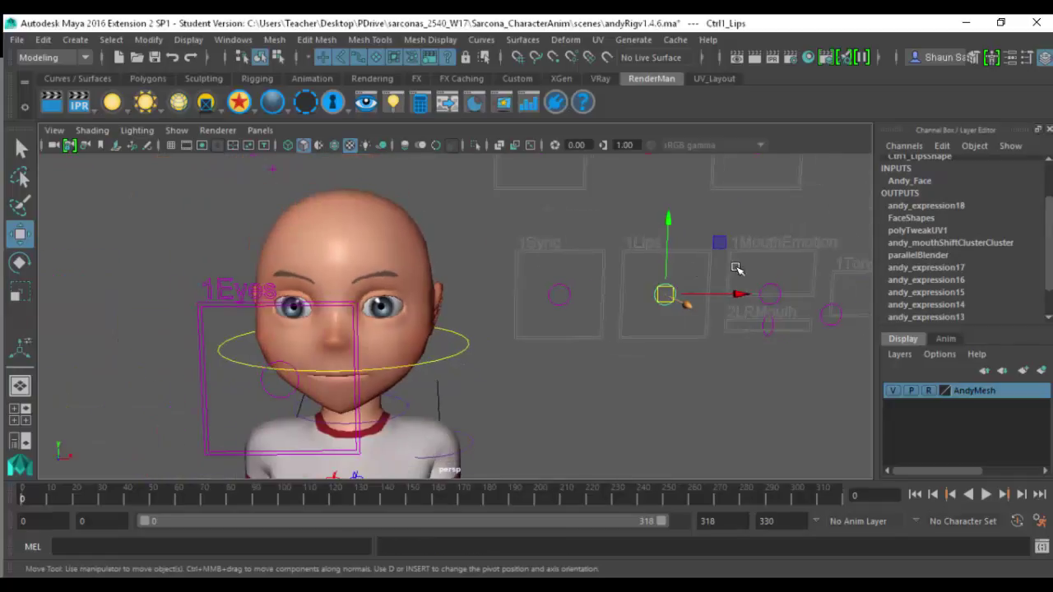
- Test-move the MouthEmotion slider and the neighbouring mouth sliders to try different mouth expressions
left_click(768, 292)
left_click_drag(768, 294, 799, 245)
left_click(773, 323)
left_click_drag(799, 330, 858, 294)
middle_click_drag(858, 294, 728, 344, "alt")
left_click(727, 344)
mouse_move(724, 346)
left_mouse_down()
mouse_move(765, 318)
mouse_move(733, 339)
left_mouse_up()
left_click(665, 301)
left_click_drag(665, 301, 648, 316)
middle_click_drag(627, 422, 644, 455, "alt")
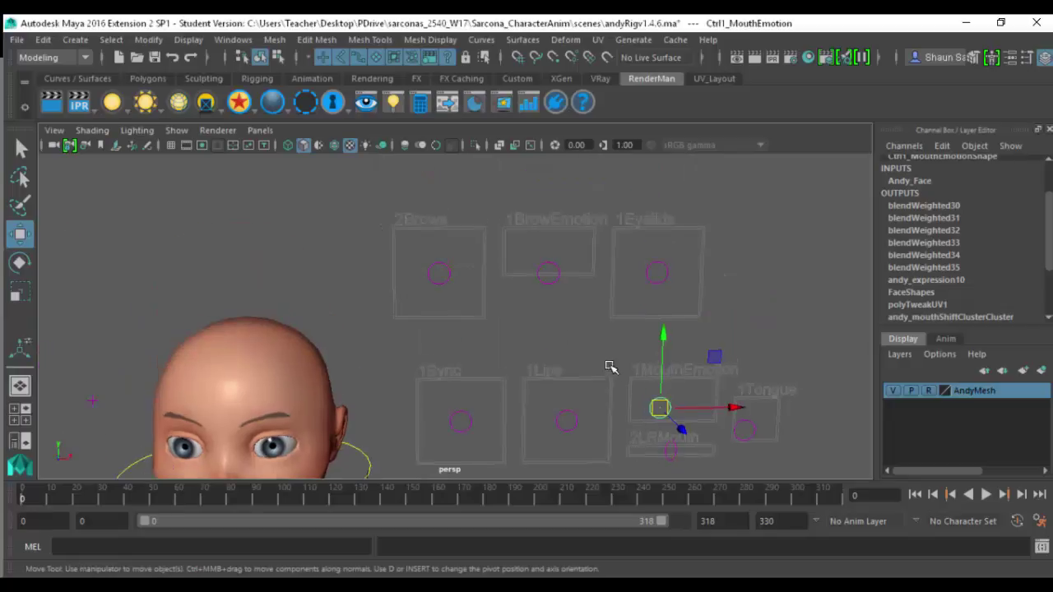
- Test-rotate the control at the base of the neck and the head's IK control, undoing each rotation
middle_click_drag(604, 355, 630, 423, "alt")
left_click_drag(576, 276, 636, 269, "alt")
left_click(636, 269)
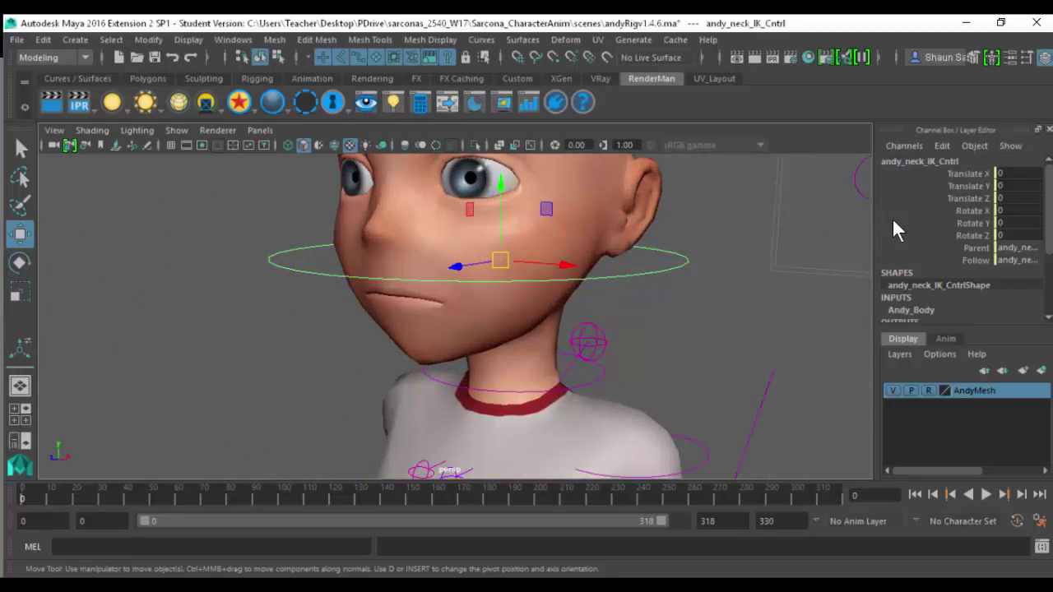
left_click(447, 384)
key("e")
left_click_drag(484, 343, 384, 325)
key("ctrl+z")
left_click(369, 281)
left_click_drag(424, 284, 404, 311)
key("ctrl+z")
- Turn on On Face Cntrls on the world control and clear the selection
scroll(294, 294, "down", 6)
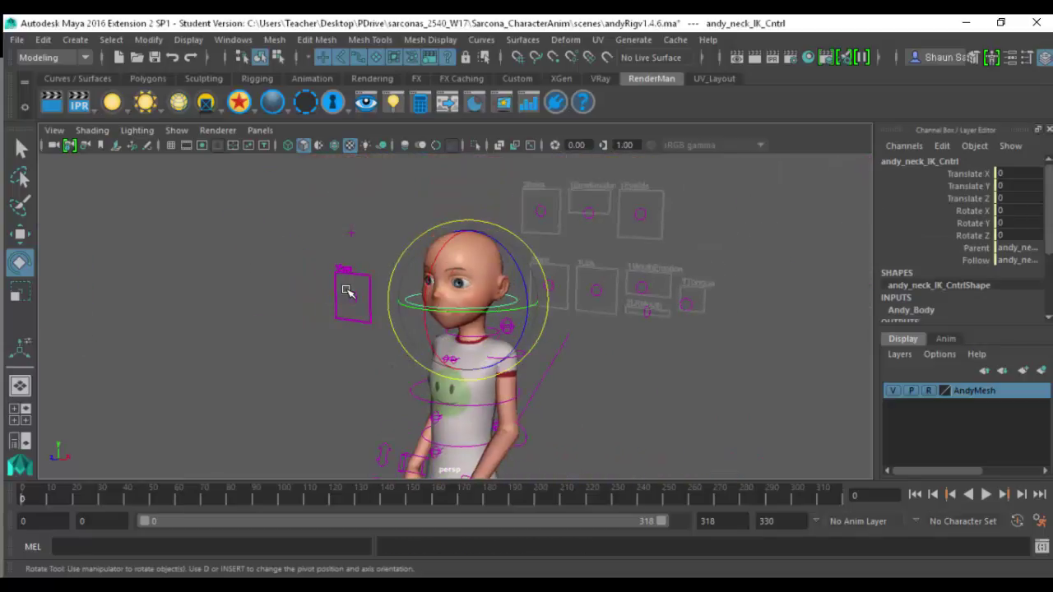
left_click(659, 312)
middle_click_drag(655, 319, 619, 358, "alt")
left_click(619, 358)
scroll(966, 287, "down", 3)
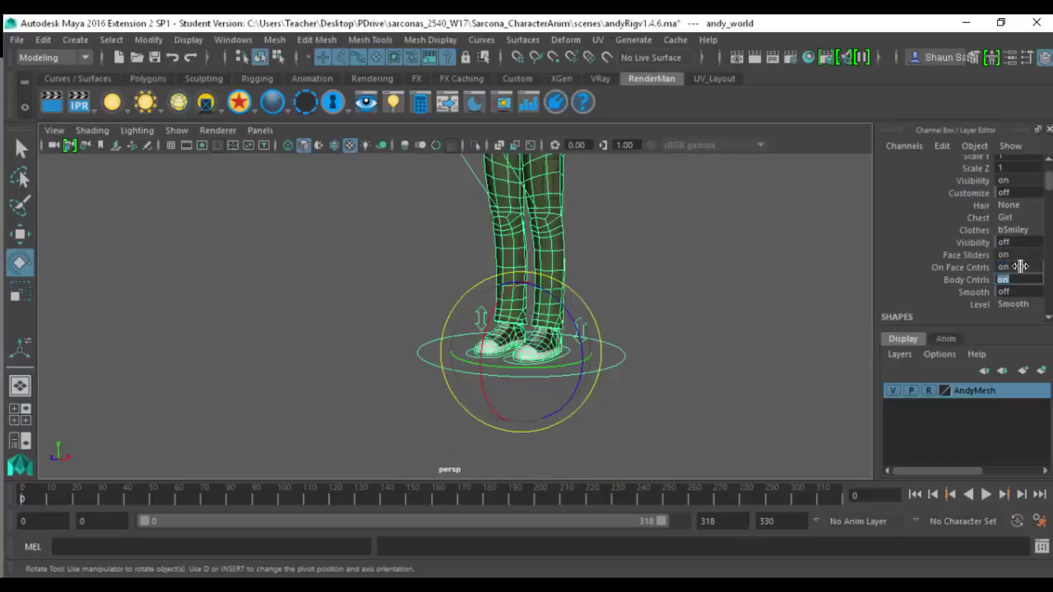
middle_click_drag(697, 230, 670, 369, "alt")
middle_click_drag(662, 177, 634, 340, "alt")
right_click_drag(633, 340, 916, 287, "alt")
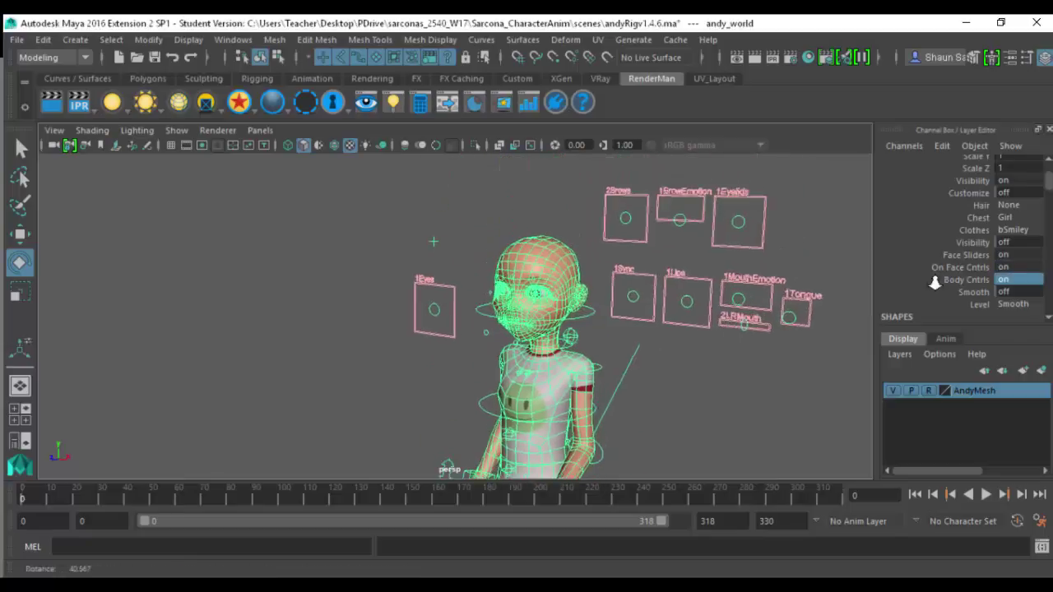
left_click(647, 351)
- Open the mouth with the on-face jaw control, Translate Y about 0.787, and move the Tongue slider to about X 0.242, Y 0.236
scroll(501, 322, "up", 6)
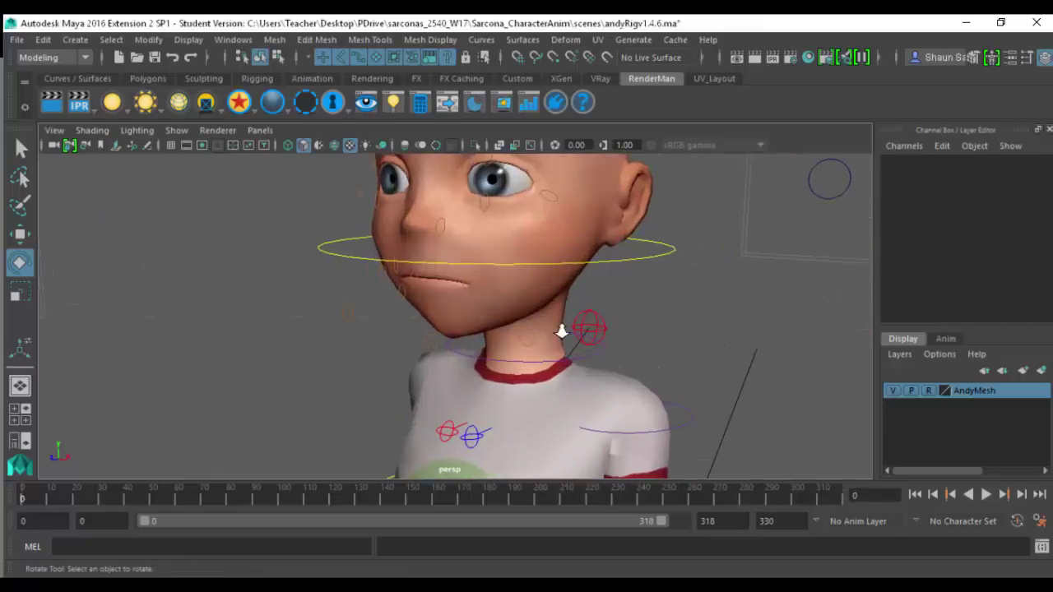
left_click(418, 346)
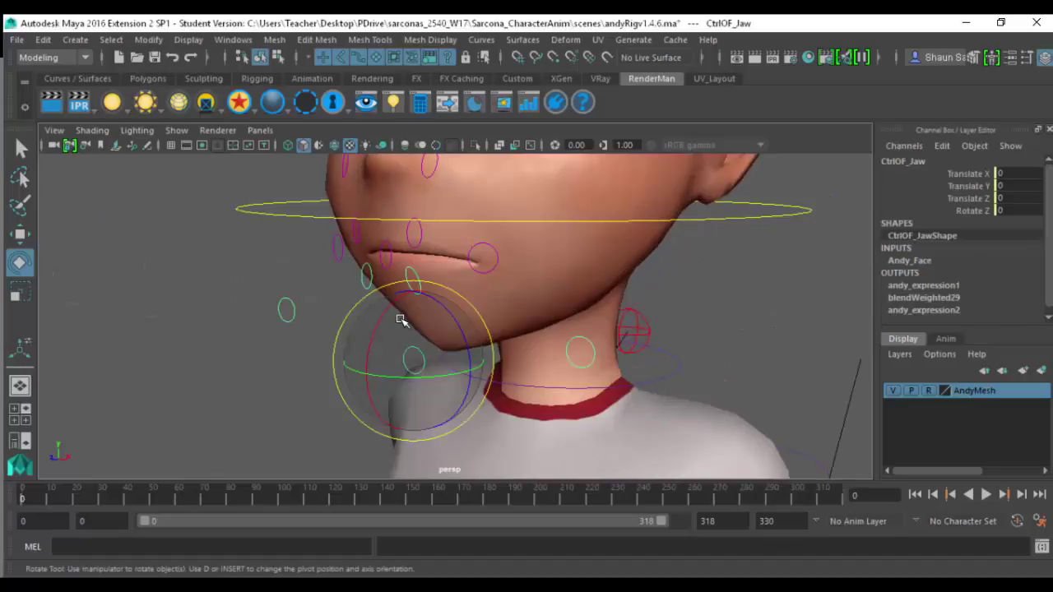
left_click_drag(406, 308, 418, 345)
key("w")
key("a")
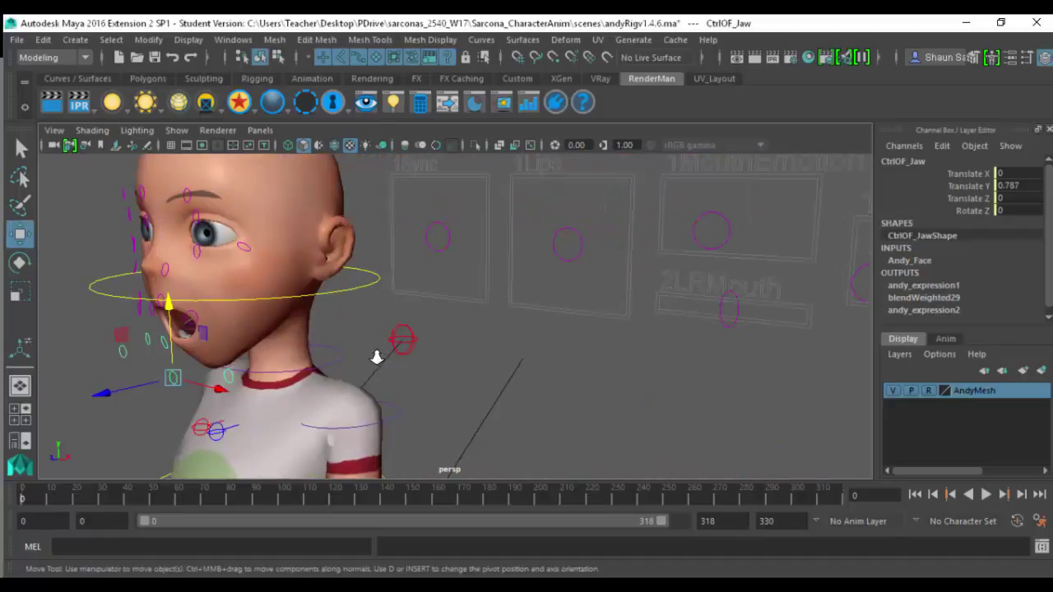
left_click(683, 294)
left_click_drag(680, 306, 730, 284, "alt")
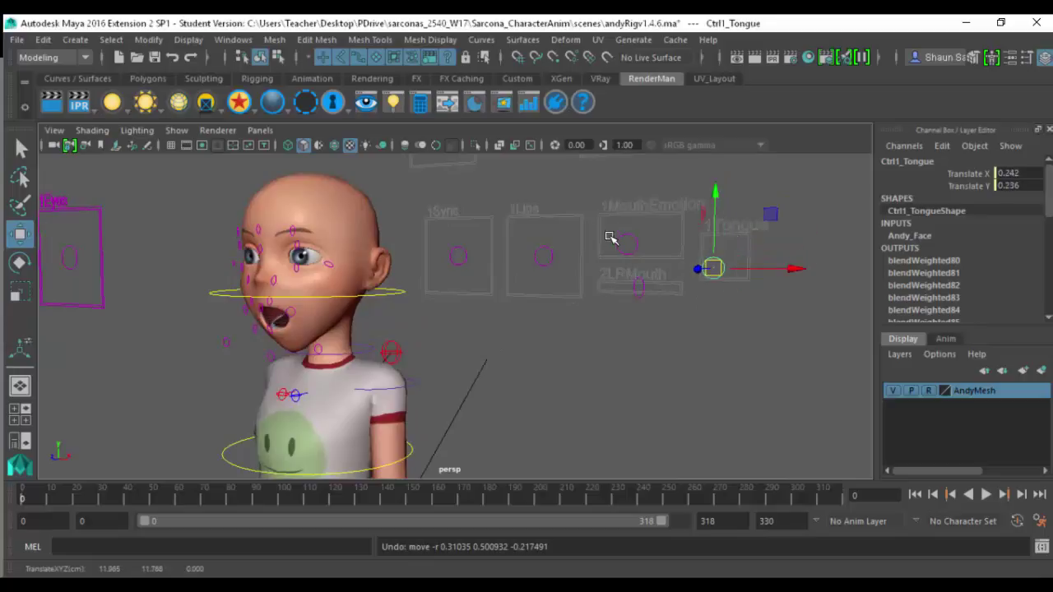
- Pose the eyebrows unevenly with the Brows and BrowEmotion sliders, placing BrowEmotion at about X -0.481, Y 0.892
left_click_drag(610, 234, 629, 252, "alt")
left_click(633, 183)
middle_click_drag(635, 186, 632, 251, "alt")
left_click_drag(632, 251, 623, 229)
left_click(543, 252)
left_click_drag(543, 253, 590, 204)
left_click(454, 254)
left_click(578, 245)
middle_click_drag(444, 279, 404, 294)
- Lower the left upper eyelid to about -0.288 in Translate Y and raise the left lower eyelid with their on-face controls
scroll(404, 294, "up", 10)
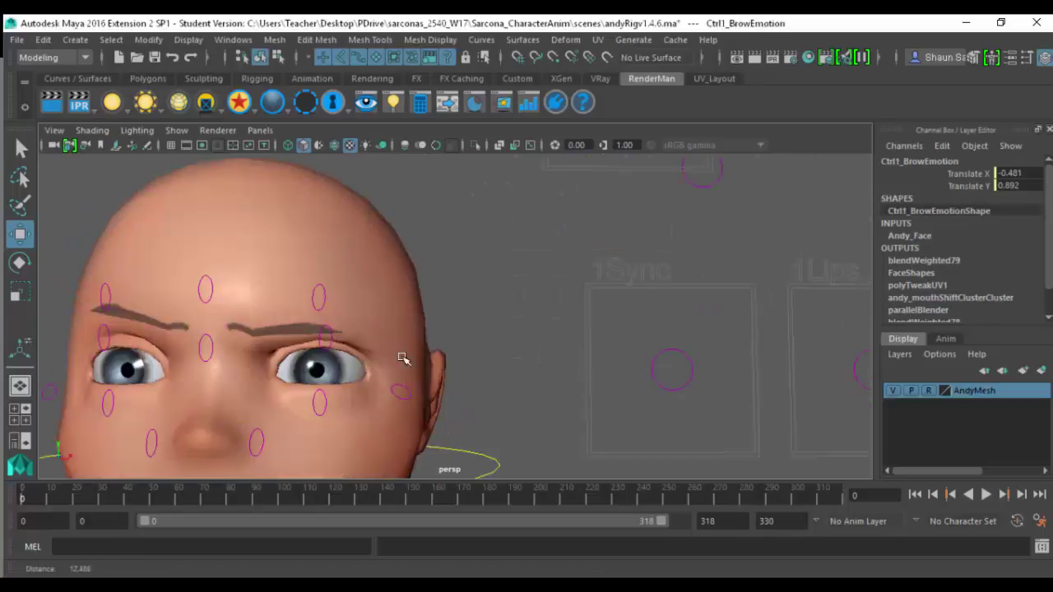
left_click_drag(455, 294, 379, 218, "alt")
left_click(371, 207)
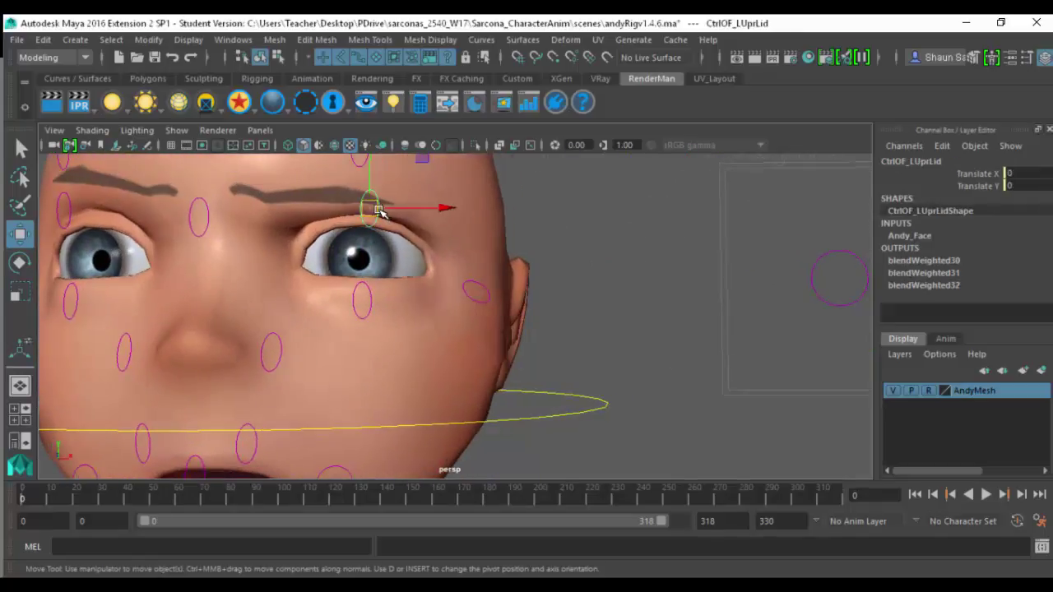
left_click_drag(371, 183, 372, 187)
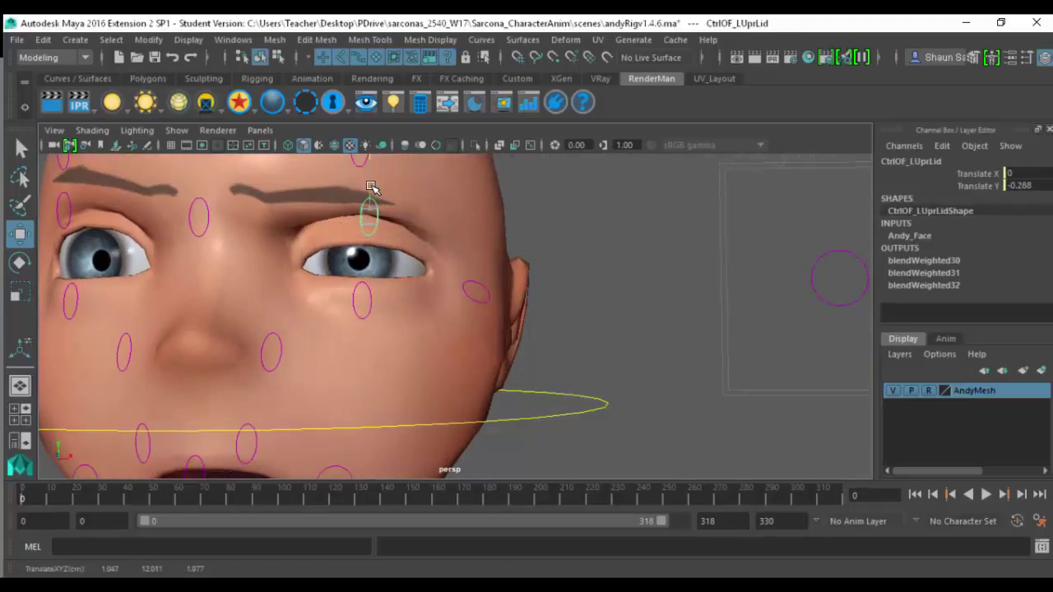
left_click(365, 285)
left_click_drag(362, 263, 362, 255)
middle_click_drag(382, 259, 404, 297, "alt")
- Adjust the on-face left brow control and move the left squint control to Translate Y -1
left_click(378, 188)
left_click_drag(386, 186, 366, 247)
left_click(497, 327)
left_click_drag(497, 328, 406, 289)
- Examine the posed face and the body's controls from both sides and from farther away
right_click_drag(280, 280, 132, 284, "alt")
left_click_drag(502, 334, 439, 344, "alt")
right_click_drag(439, 344, 330, 278, "alt")
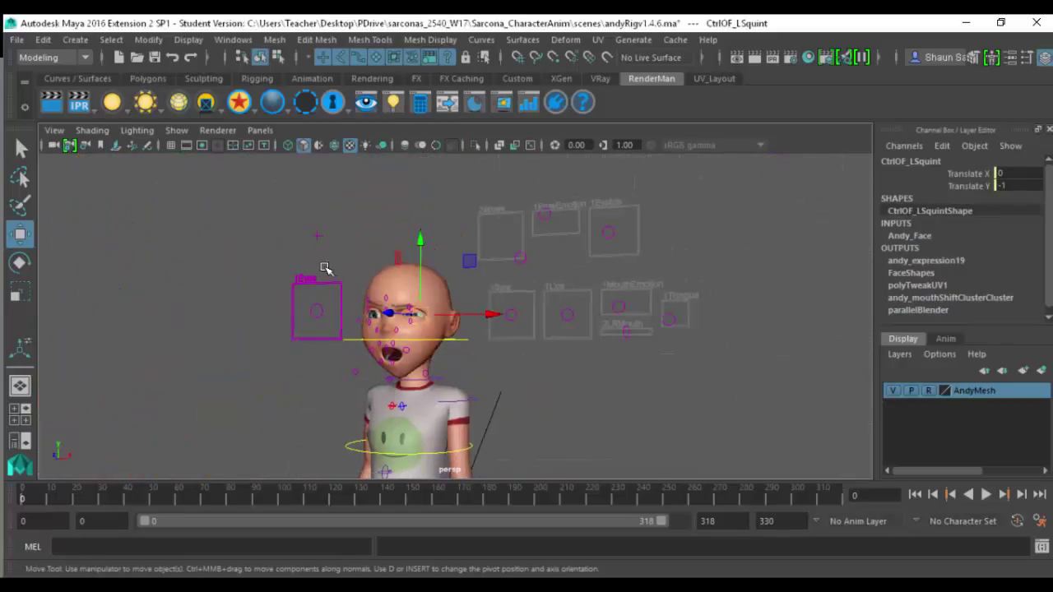
middle_click_drag(330, 277, 285, 207, "alt")
left_click(255, 327)
left_click_drag(341, 346, 284, 337, "alt")
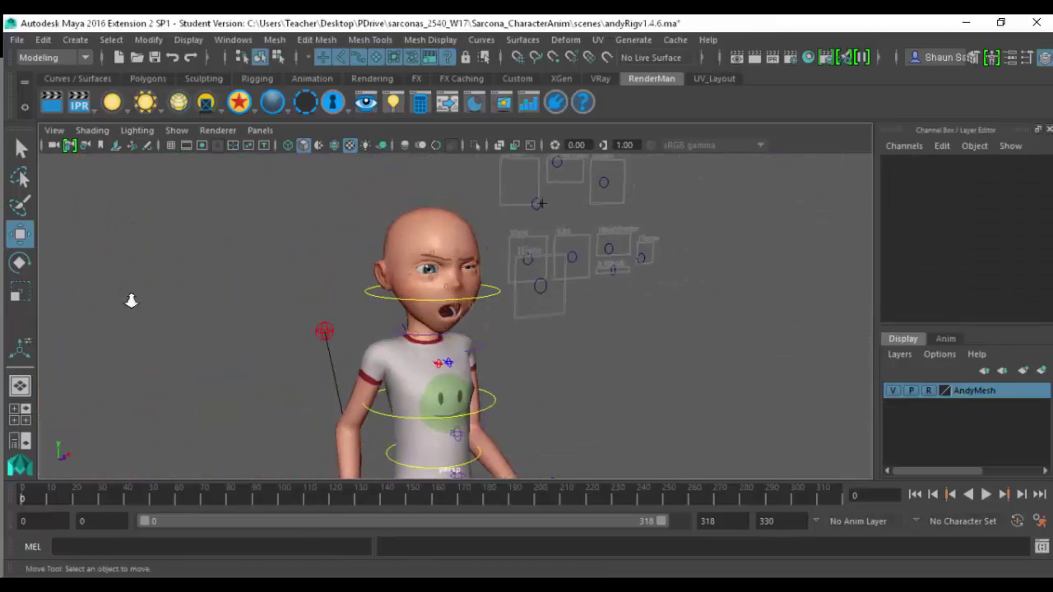
right_click_drag(285, 336, 269, 331, "alt")
left_click_drag(268, 332, 366, 305, "alt")
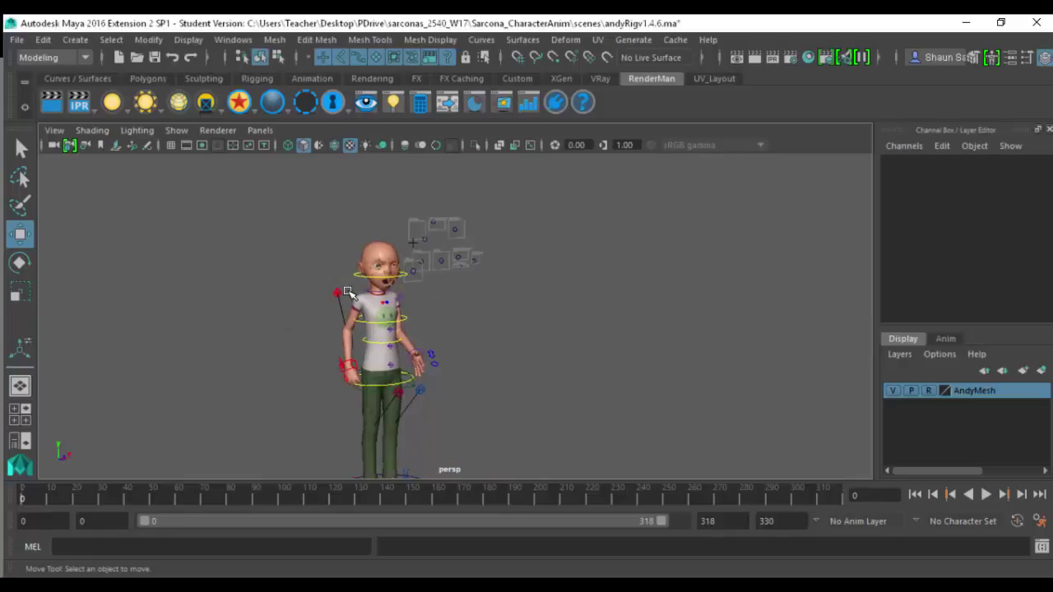
- Open the Homer CharacterSetSetup scene from the project's scenes folder
key("ctrl+o")
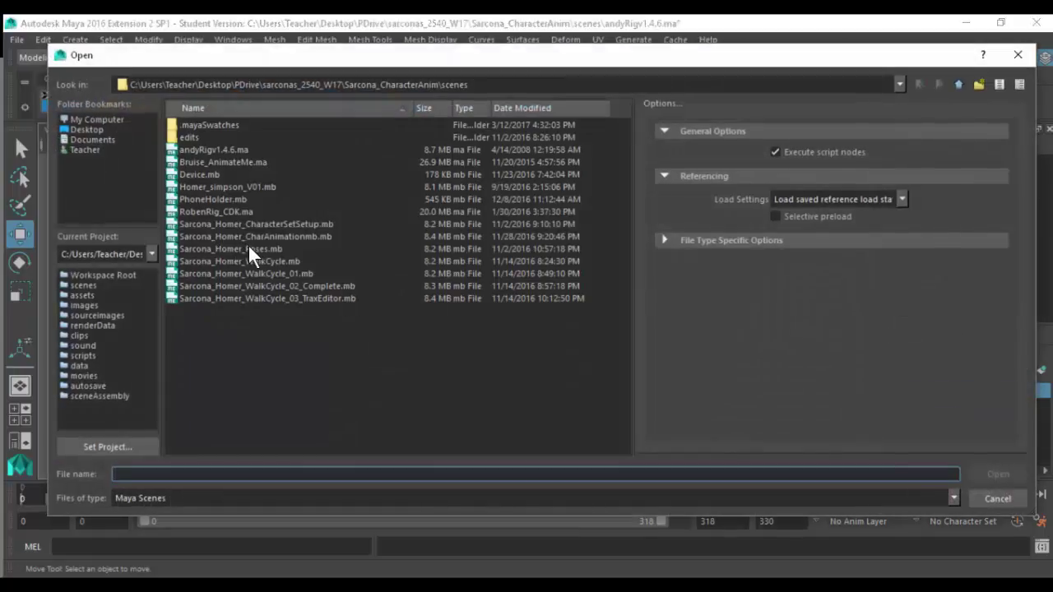
left_click(260, 223)
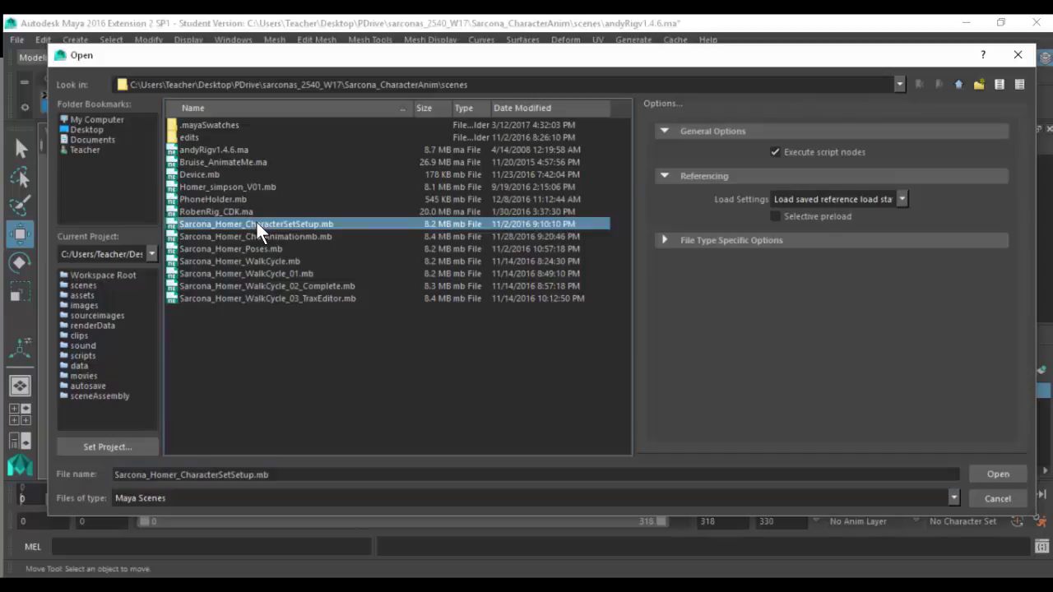
double_click(256, 220)
left_click(530, 311)
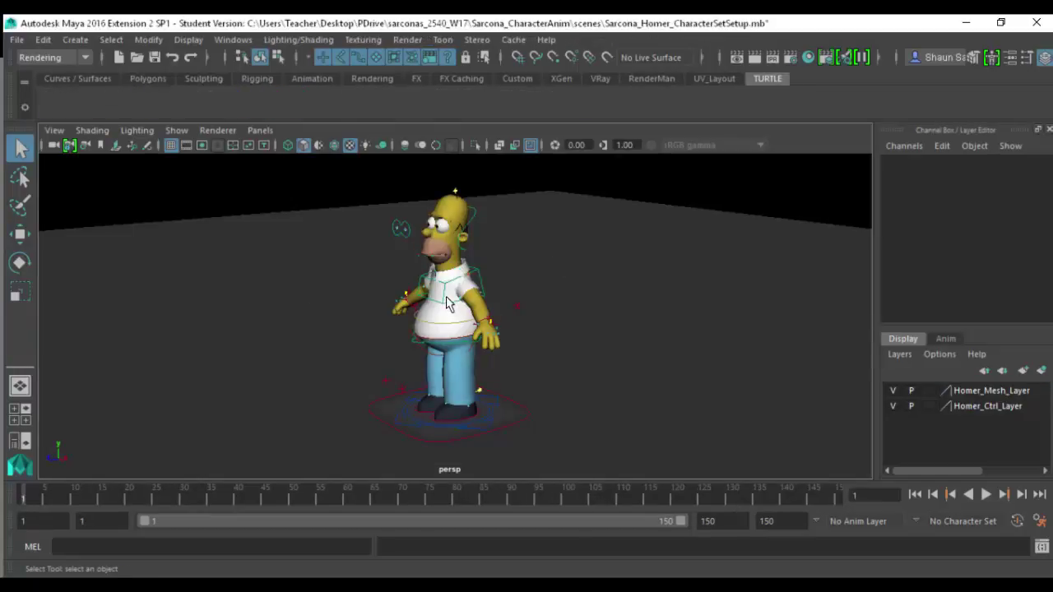
- Select Homer's outer placement control on the ground and examine the rig and the control's channels and connections
left_click_drag(446, 303, 457, 334, "alt")
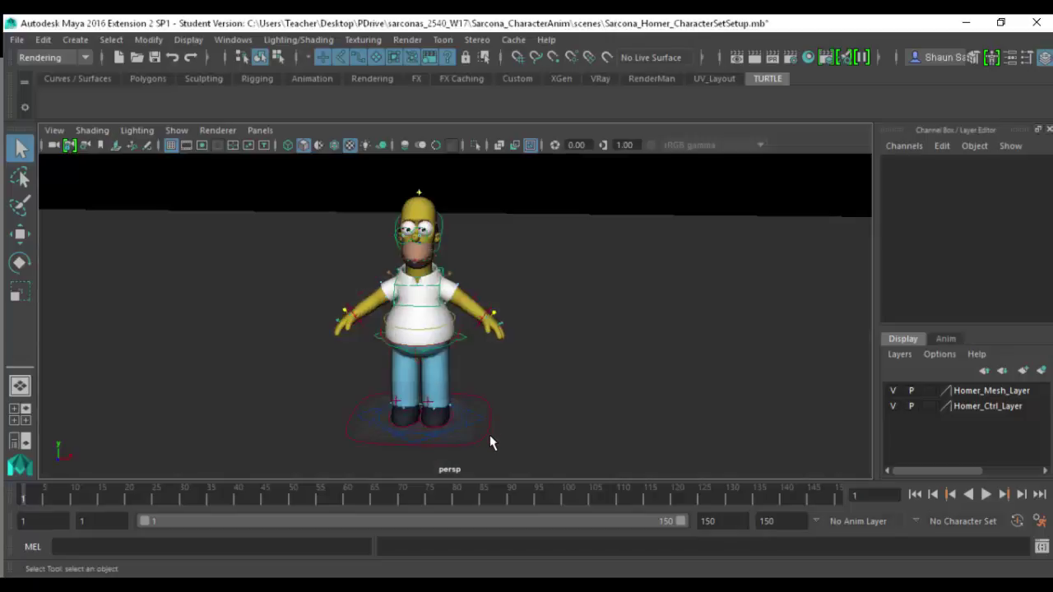
left_click(489, 443)
key("f")
left_click_drag(536, 348, 463, 370, "alt")
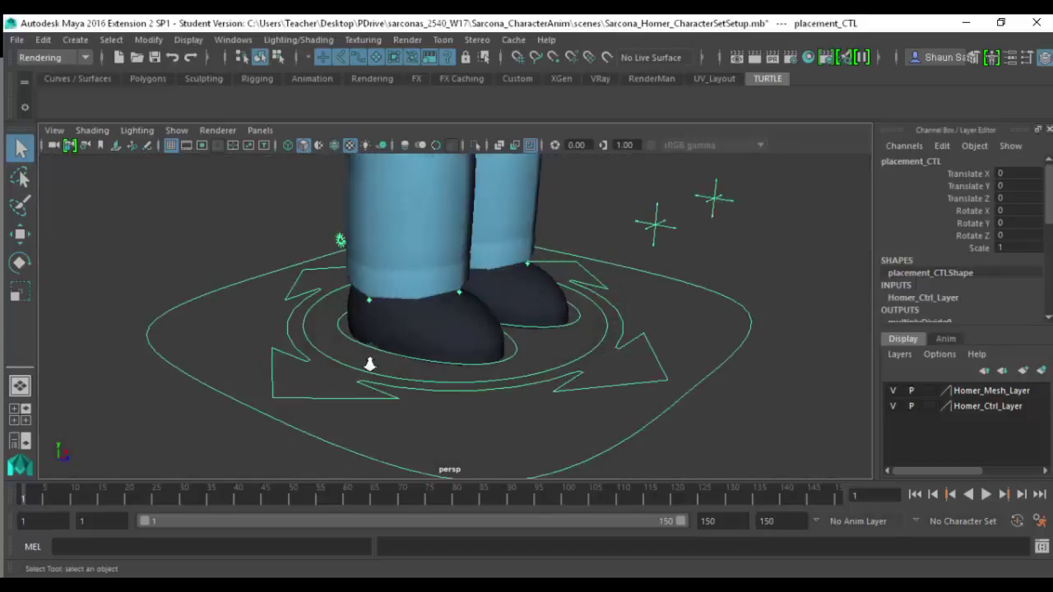
scroll(500, 378, "down", 4)
scroll(490, 425, "down", 4)
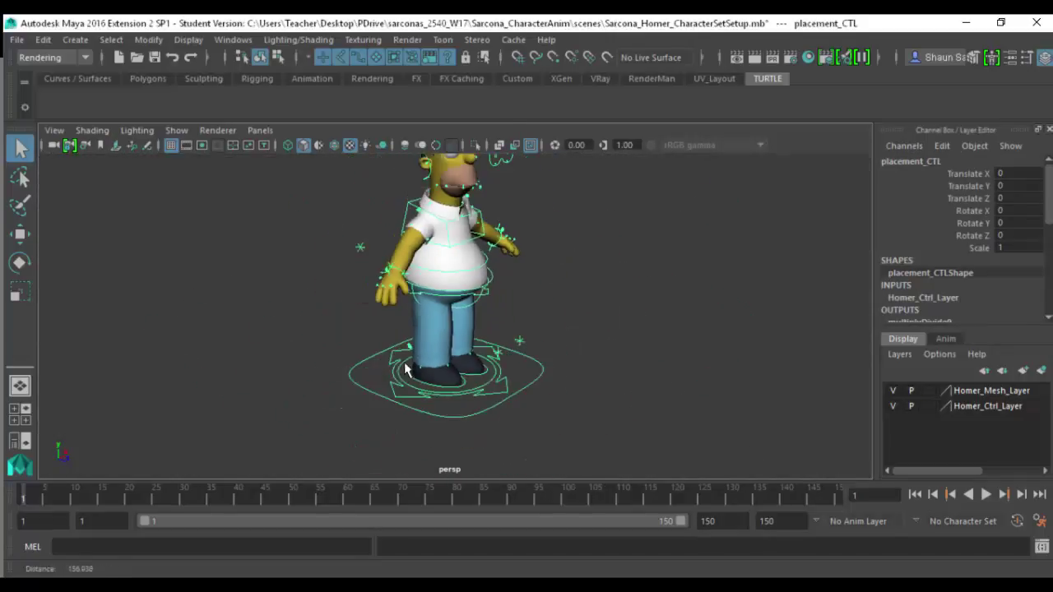
scroll(992, 248, "down", 3)
scroll(988, 247, "up", 3)
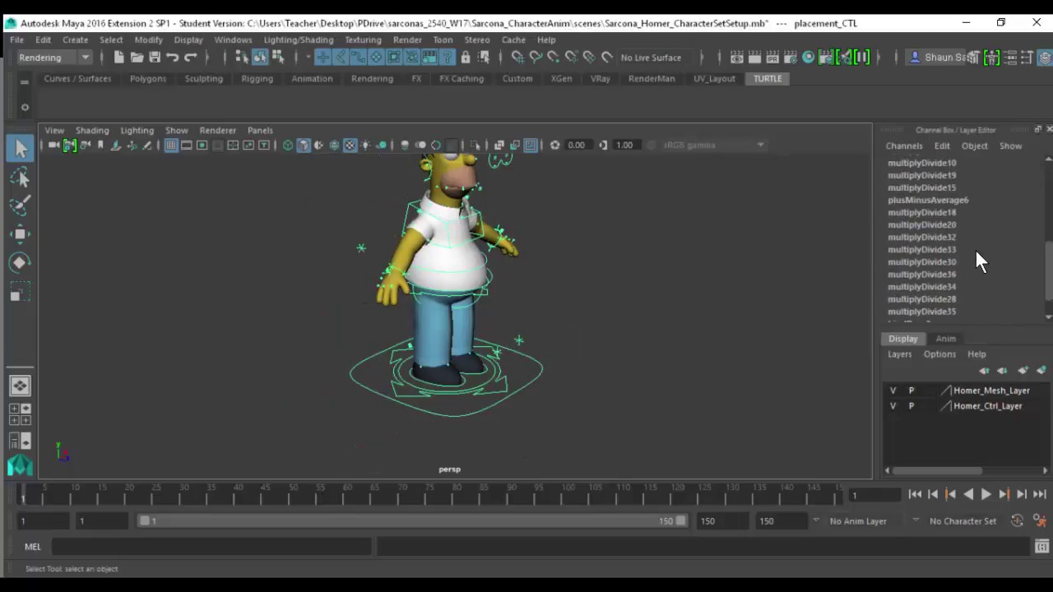
- Try scaling the whole Homer rig through the placement control's Scale channel and undo the scaling
left_click(971, 248)
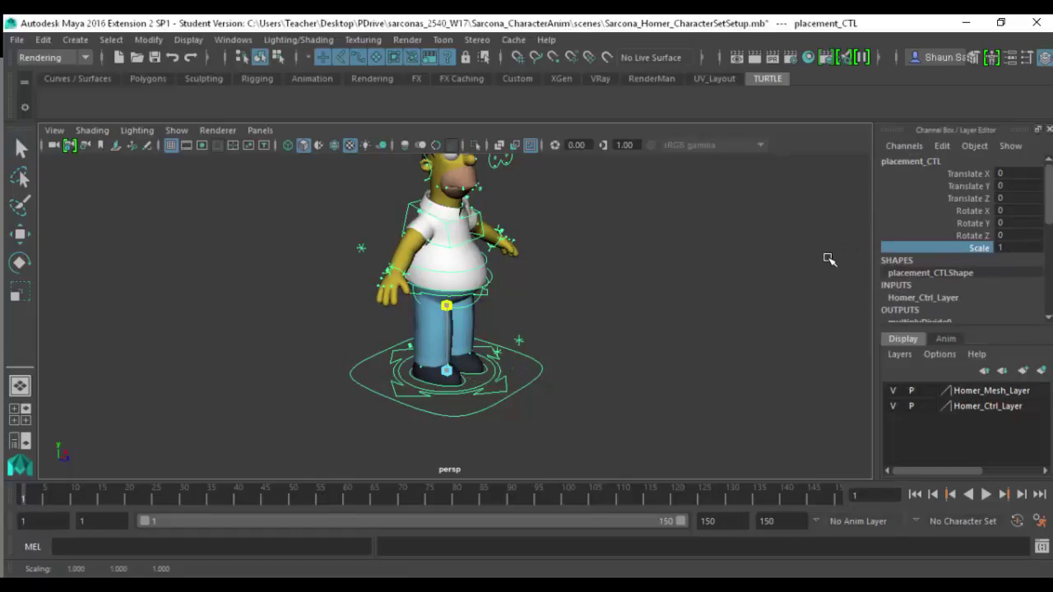
middle_click_drag(847, 261, 429, 500)
key("ctrl+z")
key("ctrl+z")
key("ctrl+z")
key("ctrl+z")
key("ctrl+z")
key("ctrl+z")
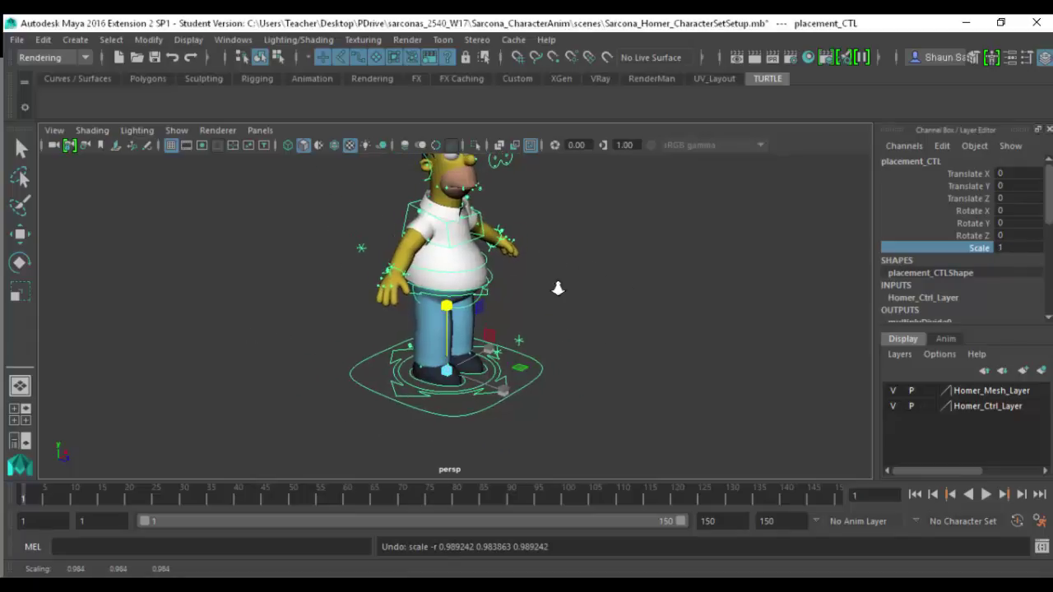
- Scale Homer's placement control uniformly to 1.004
right_click_drag(603, 285, 434, 215, "alt")
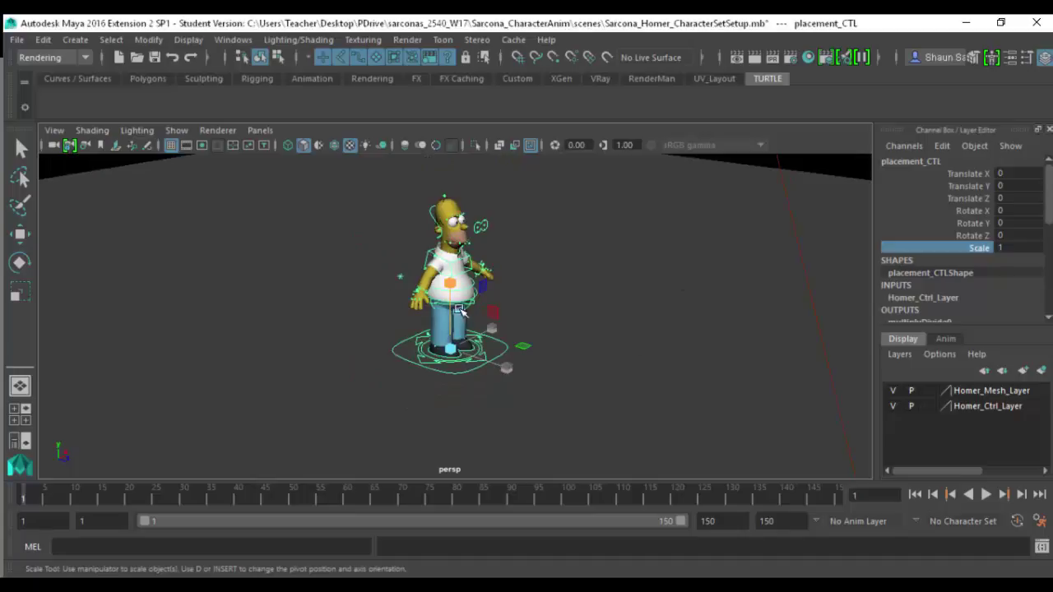
middle_click_drag(450, 366, 448, 367)
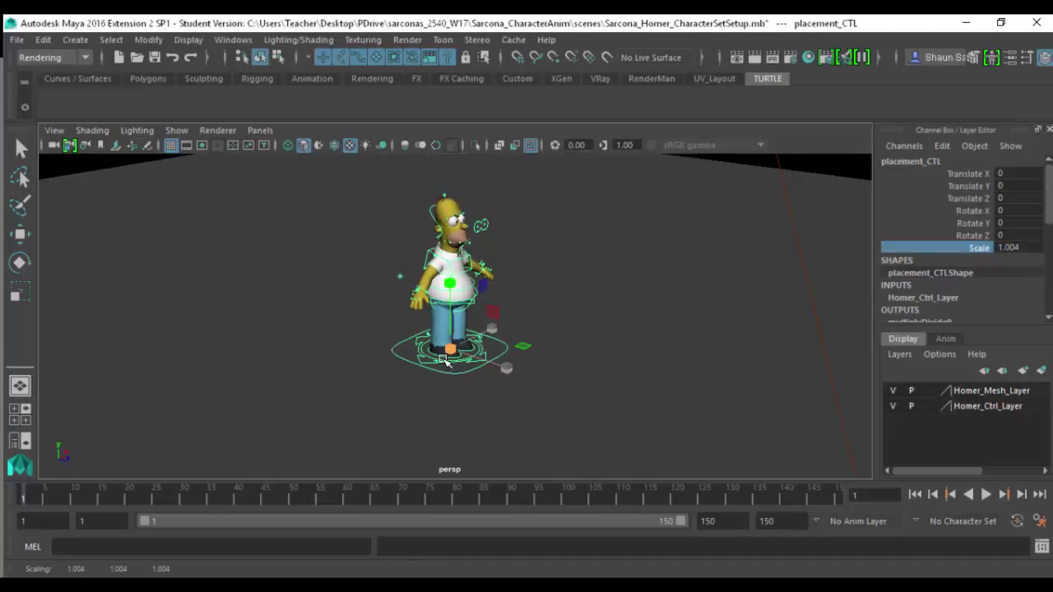
right_click_drag(395, 339, 447, 308, "alt")
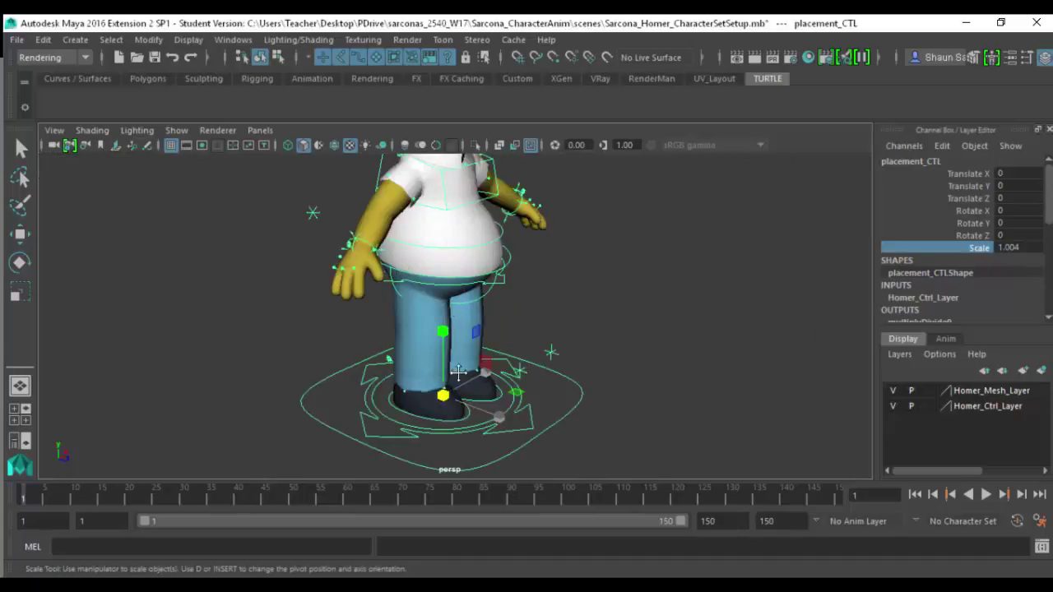
middle_click_drag(447, 308, 482, 374, "alt")
- Try moving the controls around Homer's waist and undo each move
left_click_drag(546, 348, 510, 332, "alt")
left_click(539, 332)
key("q")
key("w")
key("ctrl+z")
left_click(504, 309)
left_click(503, 305)
left_click_drag(431, 299, 434, 323)
key("ctrl+z")
- Select the mid-spine control around Homer's belly and try moving it forward along Z
left_click_drag(512, 324, 522, 346, "alt")
right_click_drag(521, 345, 436, 324, "alt")
middle_click_drag(435, 325, 441, 347, "alt")
right_click_drag(673, 333, 732, 337, "alt")
left_click_drag(499, 334, 513, 360, "alt")
left_click(535, 344)
key("e")
key("w")
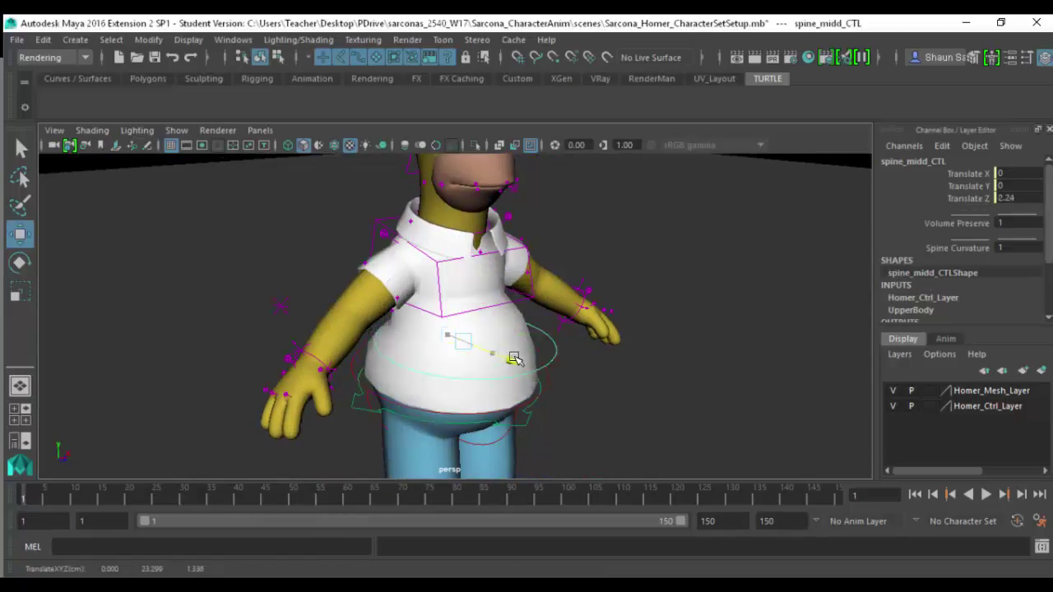
- Try rotating and moving the chest control, undoing both changes
left_click(510, 302)
key("e")
left_click_drag(456, 294, 433, 268)
key("ctrl+z")
key("w")
key("ctrl+z")
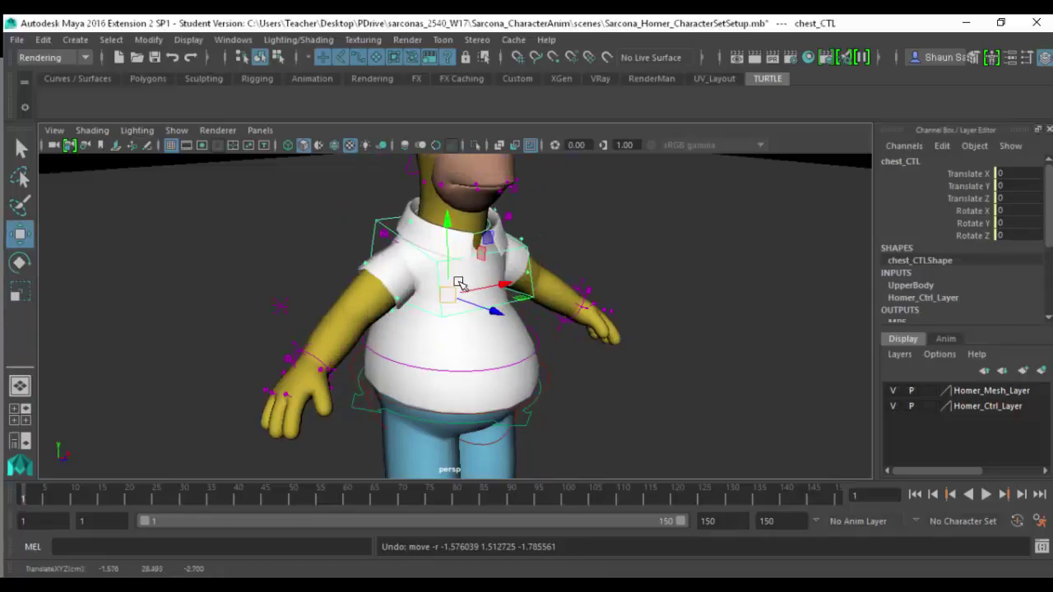
- Try moving Homer's root control sideways and down from the front view, then undo the moves
left_click_drag(508, 291, 404, 297, "alt")
scroll(404, 297, "down", 3)
left_click(492, 353)
left_click_drag(426, 344, 377, 350)
key("ctrl+z")
key("ctrl+z")
key("ctrl+z")
key("ctrl+z")
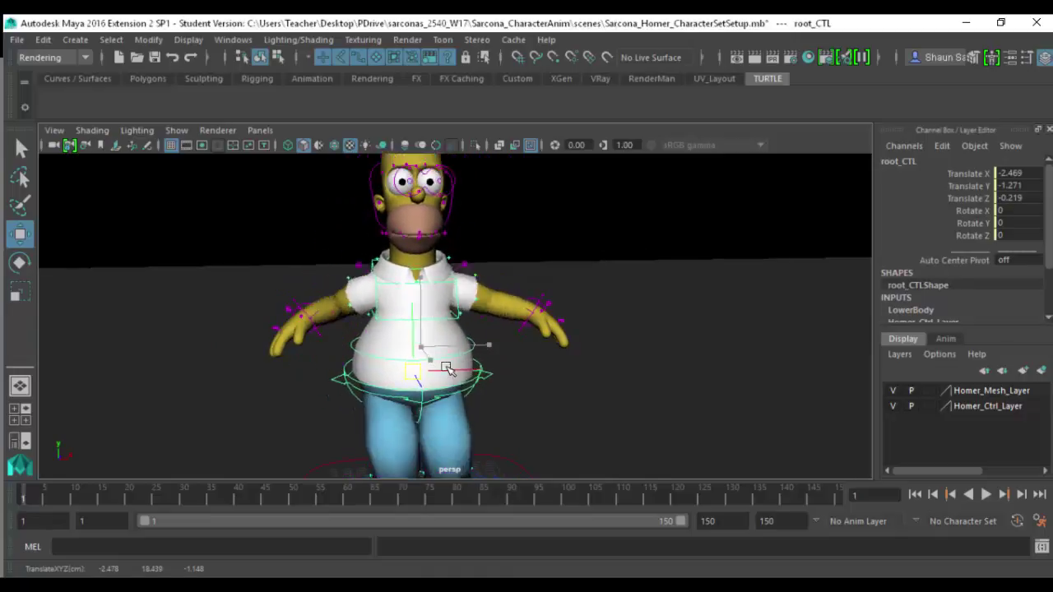
- Examine the left wrist controls up close and try moving the left arm's IK control, undoing the move
left_click(540, 303)
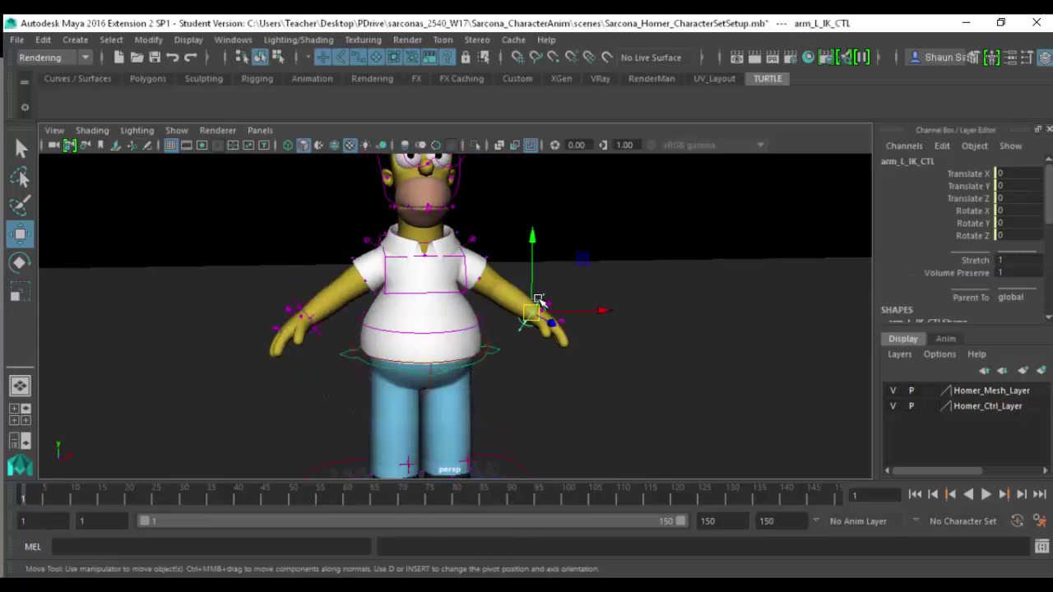
left_click_drag(511, 353, 444, 382, "alt")
middle_click_drag(444, 382, 466, 373, "alt")
right_click_drag(466, 373, 757, 331, "alt")
middle_click_drag(678, 320, 638, 312, "alt")
right_click_drag(638, 312, 930, 308, "alt")
left_click_drag(691, 346, 676, 223, "alt")
left_click(635, 296)
left_click(682, 202)
right_click_drag(694, 259, 354, 229, "alt")
left_click_drag(528, 309, 529, 293)
key("ctrl+z")
- Set the left arm IK control's Parent To to chest and test it by moving the root control
left_click(1016, 298)
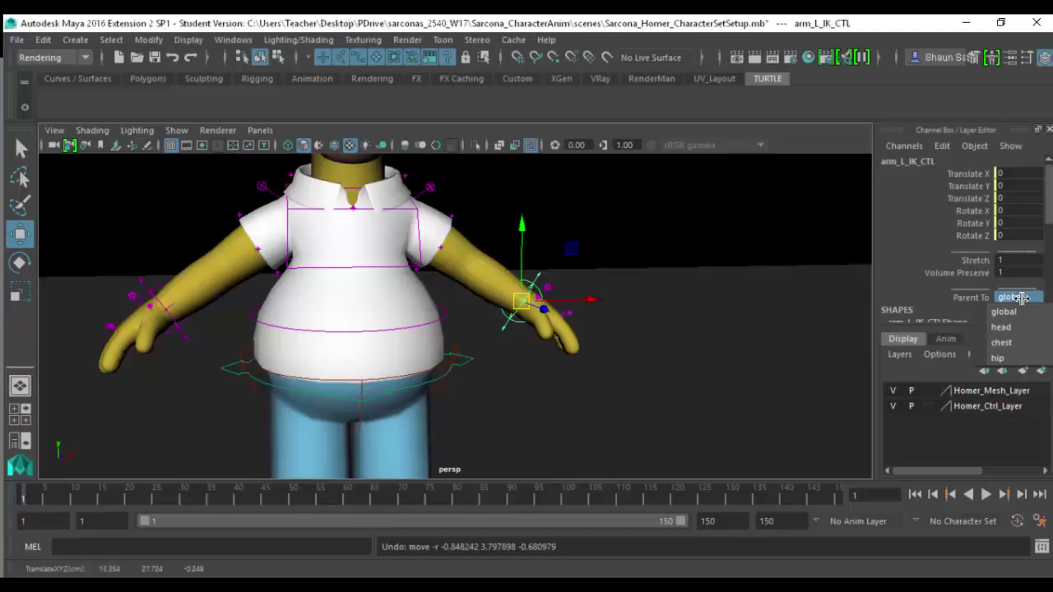
left_click(1002, 343)
scroll(455, 350, "down", 2)
left_click(455, 351)
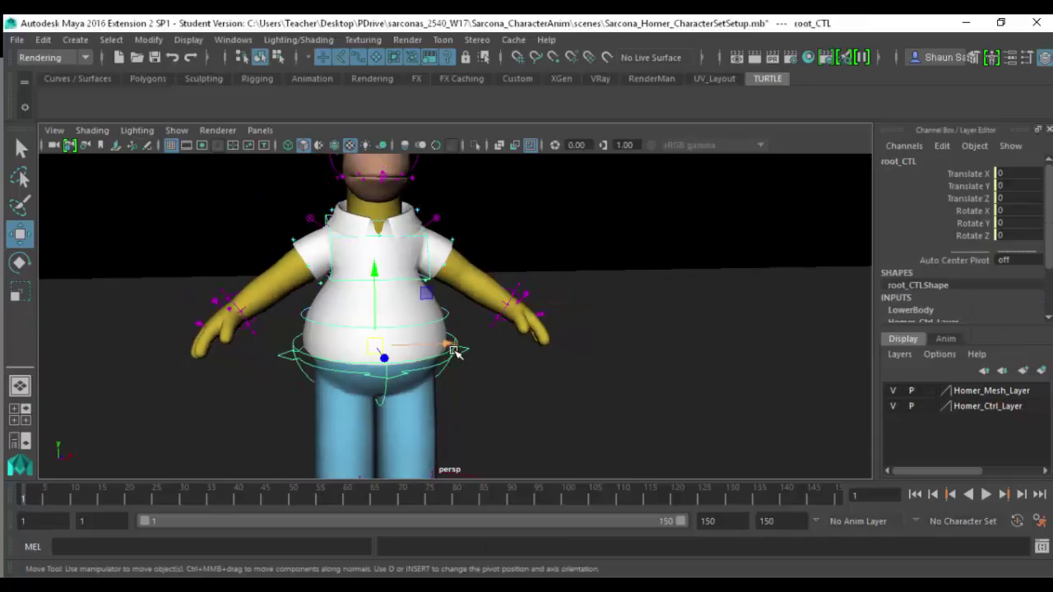
mouse_move(375, 335)
left_mouse_down()
mouse_move(401, 360)
mouse_move(453, 367)
mouse_move(383, 367)
mouse_move(329, 348)
mouse_move(371, 354)
mouse_move(350, 363)
mouse_move(374, 347)
mouse_move(403, 350)
mouse_move(393, 346)
left_mouse_up()
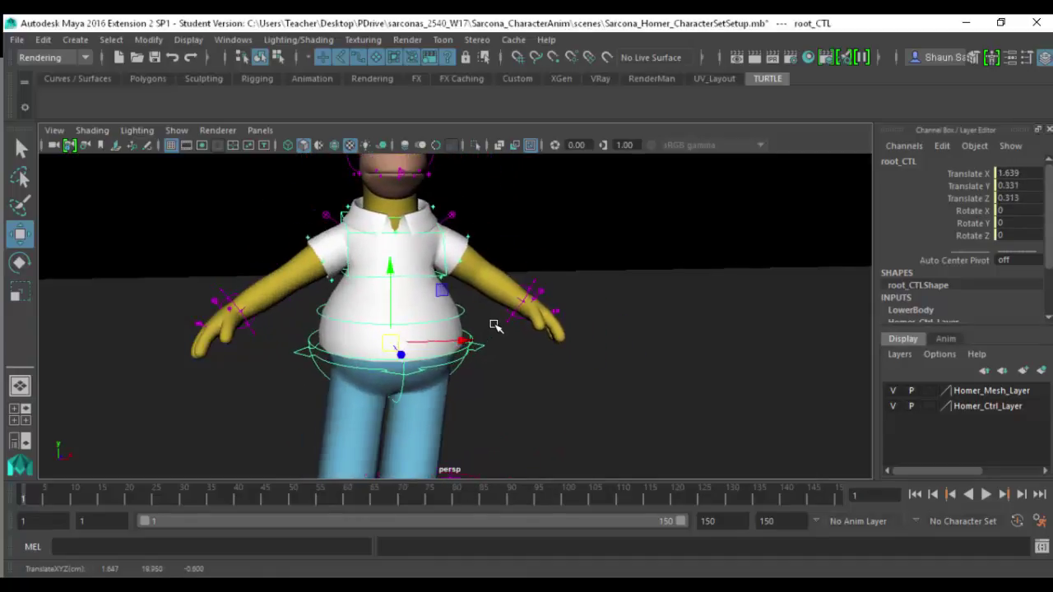
key("ctrl+z")
- Set the left arm IK control's Parent To back to global
left_click(515, 296)
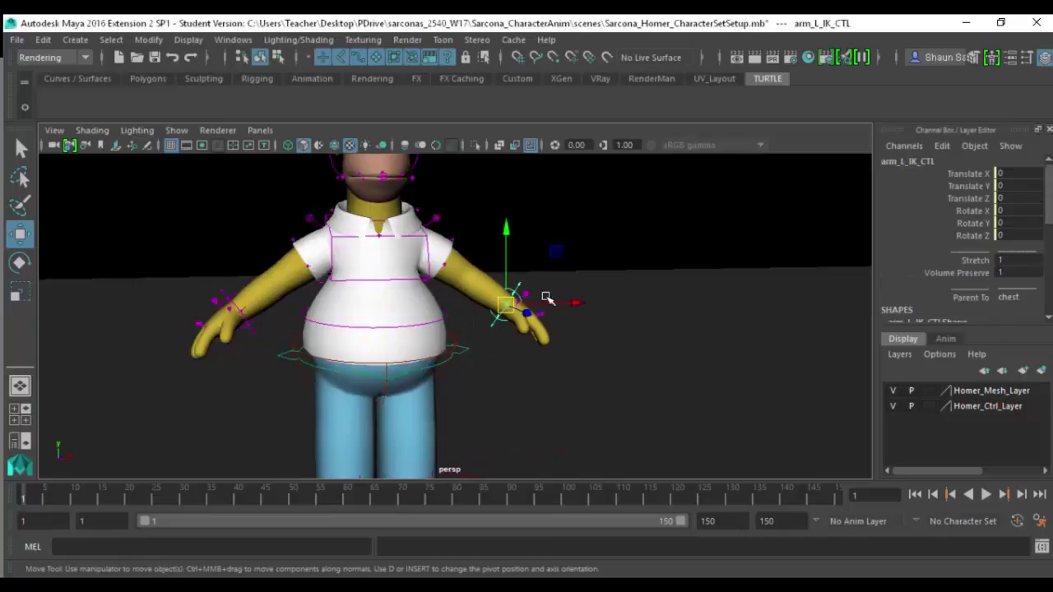
left_click(1009, 297)
left_click(1016, 316)
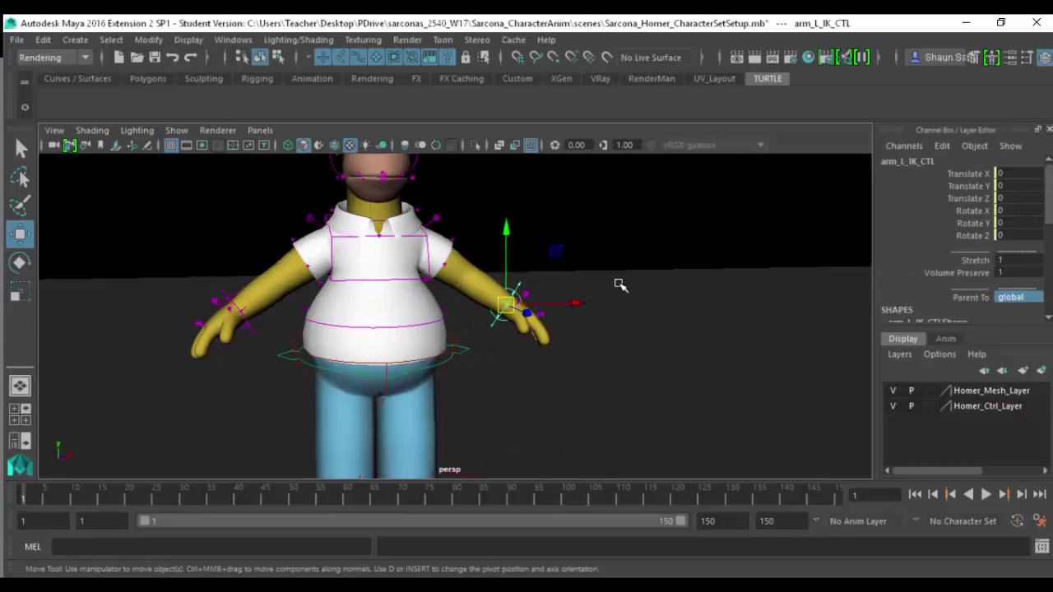
- Try moving the control at Homer's waist sideways and undo the move
left_click(448, 355)
left_click(394, 367)
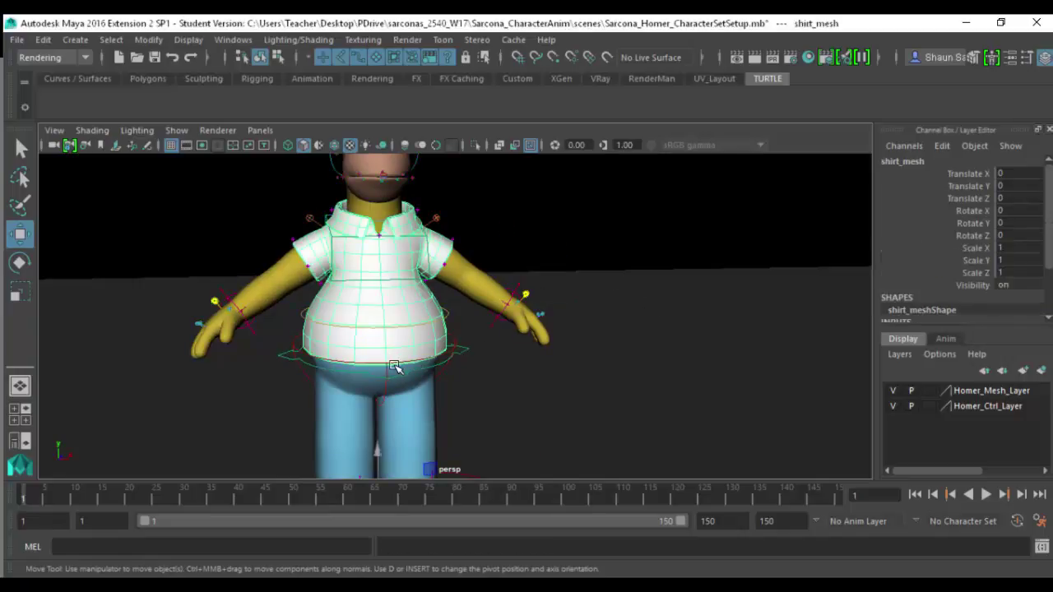
left_click(396, 361)
mouse_move(379, 348)
left_mouse_down()
mouse_move(362, 318)
mouse_move(362, 346)
left_mouse_up()
key("ctrl+z")
left_click_drag(406, 374, 478, 353, "alt")
key("ctrl+z")
- Try moving Homer's right foot with the right leg's IK control, viewed from the side
left_click_drag(548, 370, 487, 313, "alt")
left_click(529, 368)
key("ctrl+z")
left_click_drag(597, 403, 588, 304, "alt")
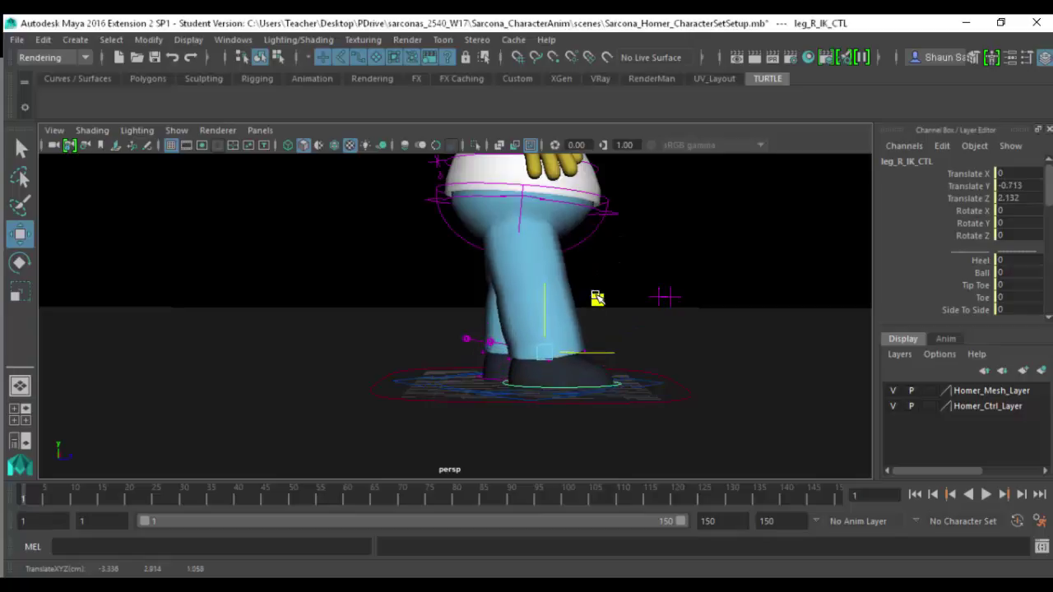
left_click_drag(509, 334, 461, 353)
- Switch Homer's right leg to FK by setting IK to 0 on its leg switch control
left_click(466, 345)
right_click_drag(466, 345, 703, 362, "alt")
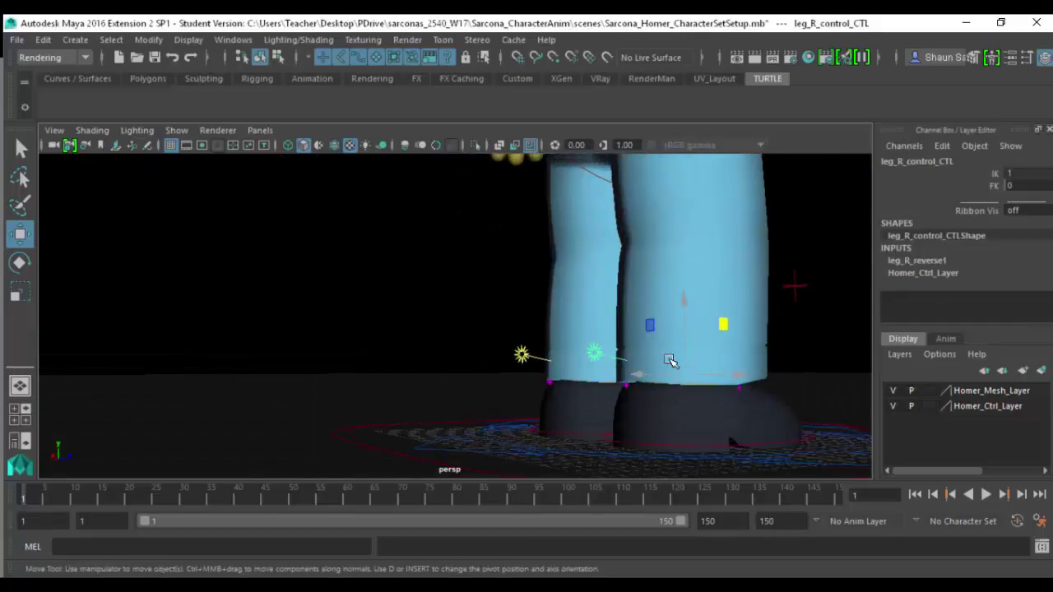
left_click_drag(704, 362, 768, 228, "alt")
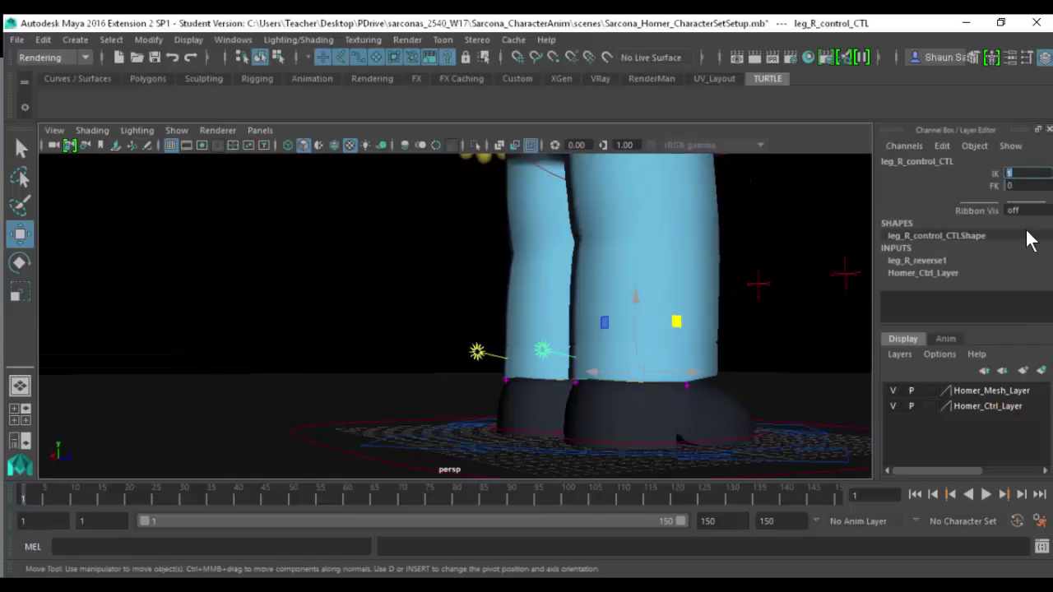
key("Return")
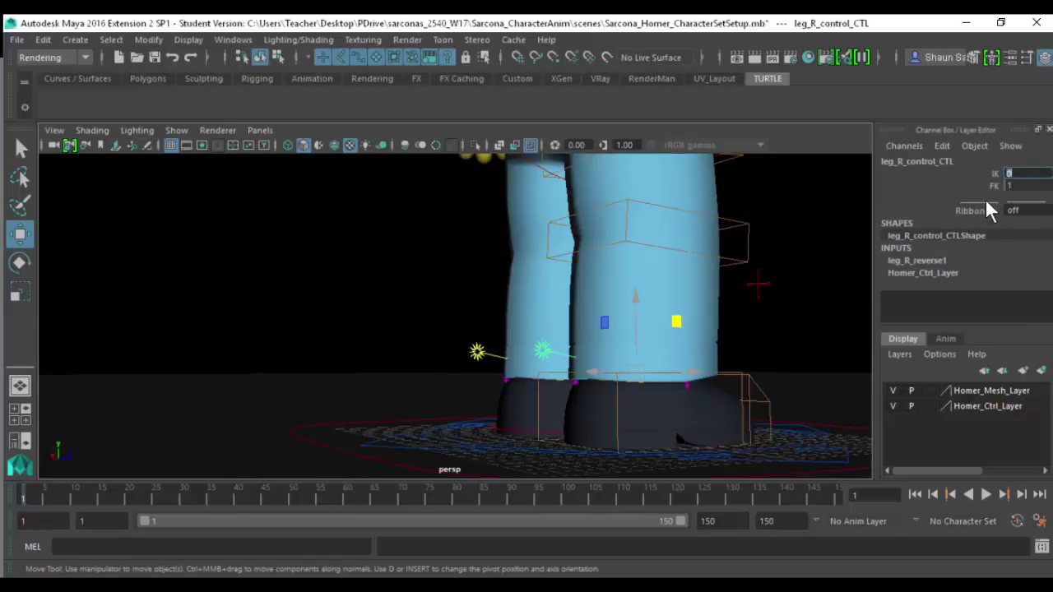
left_click_drag(749, 322, 730, 371, "alt")
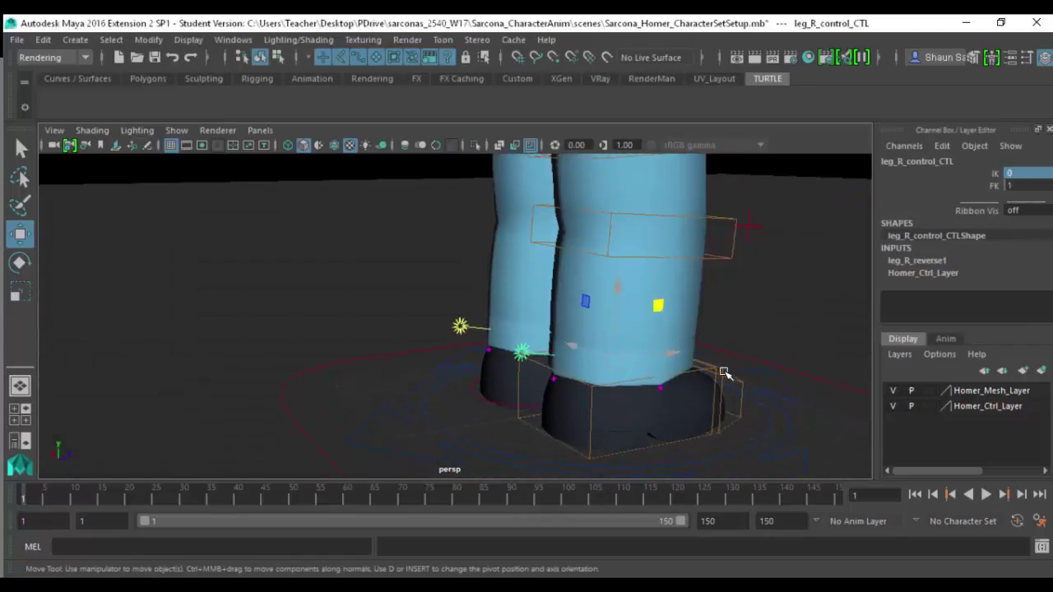
- Try rotating the right knee's FK control about Y, then undo back to the leg's IK mode
left_click(721, 370)
key("e")
left_click(736, 232)
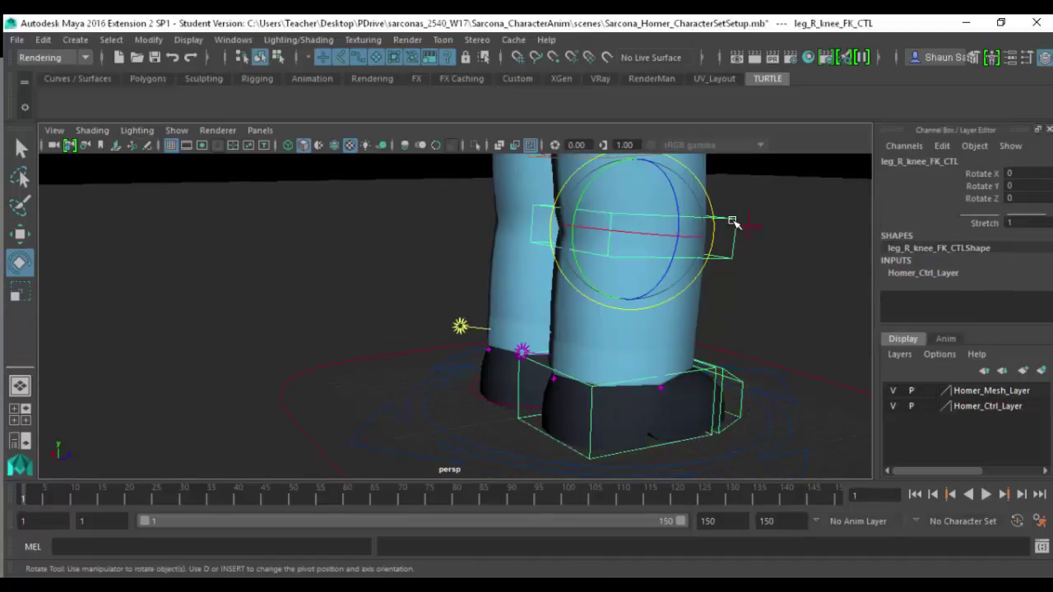
left_click_drag(628, 176, 654, 185)
key("ctrl+z")
key("ctrl+z")
key("ctrl+z")
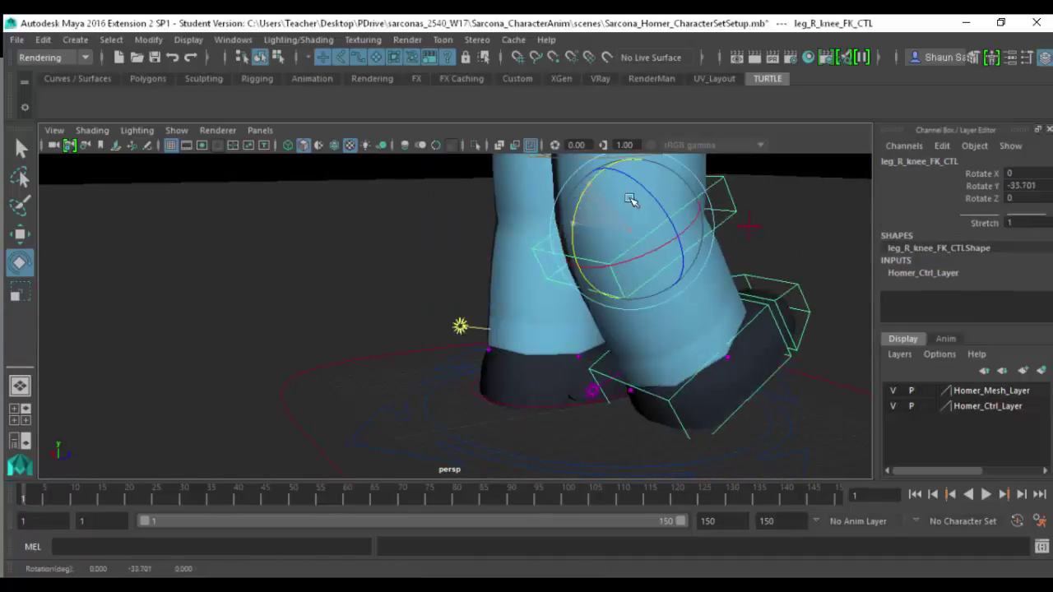
key("ctrl+z")
key("ctrl+z")
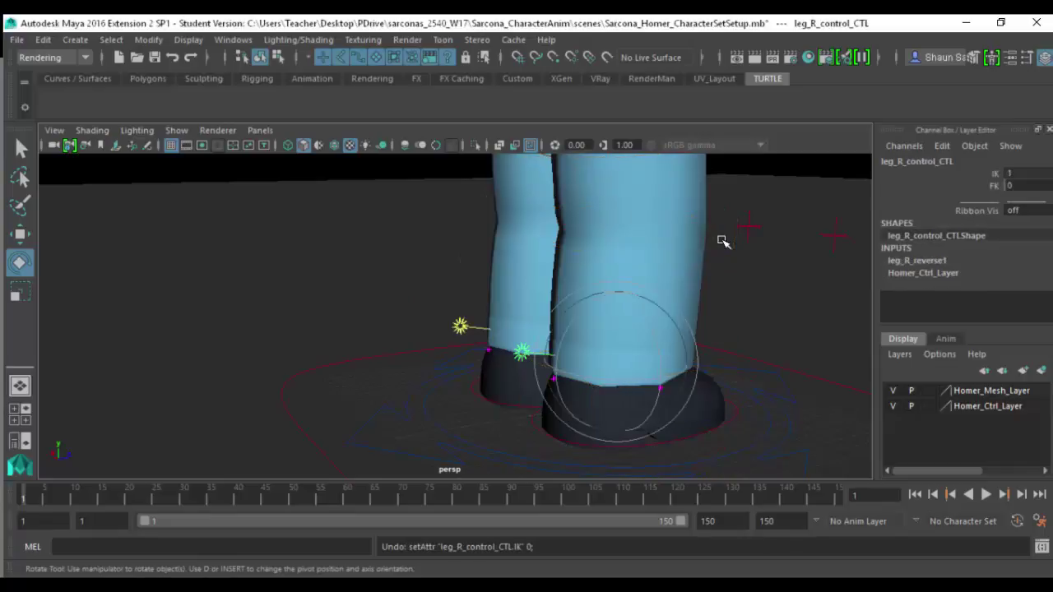
- Try rotating the chest control about X, undo it, and select the right arm's pole vector control
left_click_drag(713, 242, 512, 337, "alt")
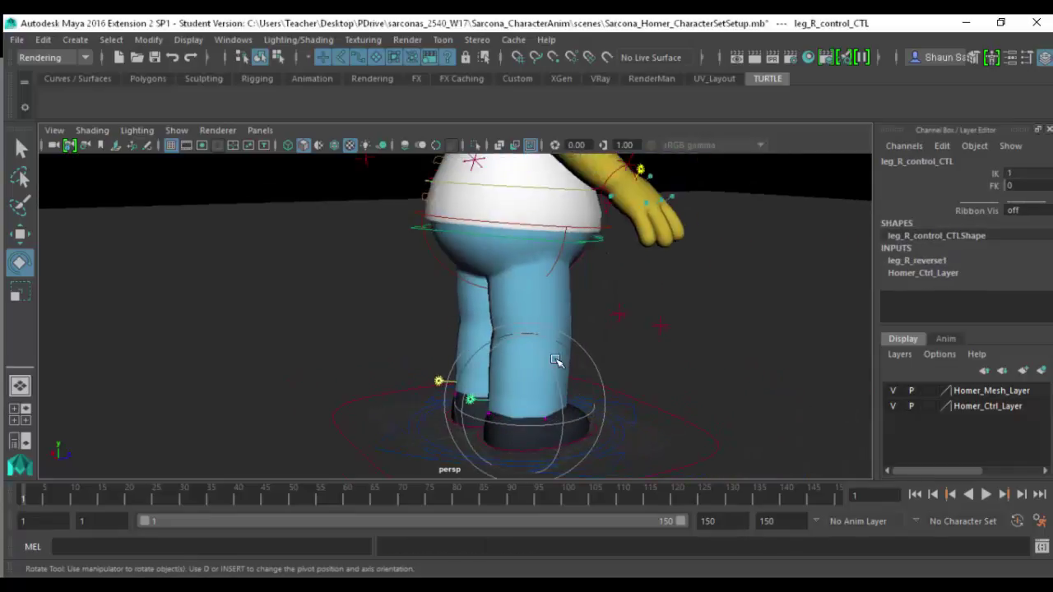
left_click_drag(480, 379, 556, 304, "alt")
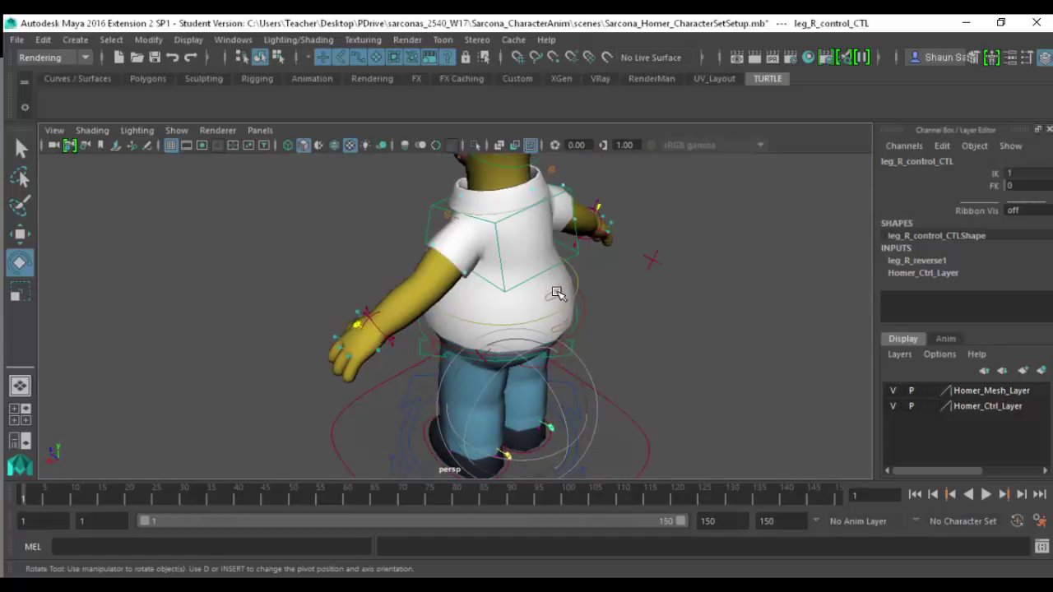
left_click(558, 294)
right_click_drag(593, 277, 686, 296, "alt")
left_click_drag(687, 296, 545, 341, "alt")
key("ctrl+z")
left_click(499, 226)
key("ctrl+z")
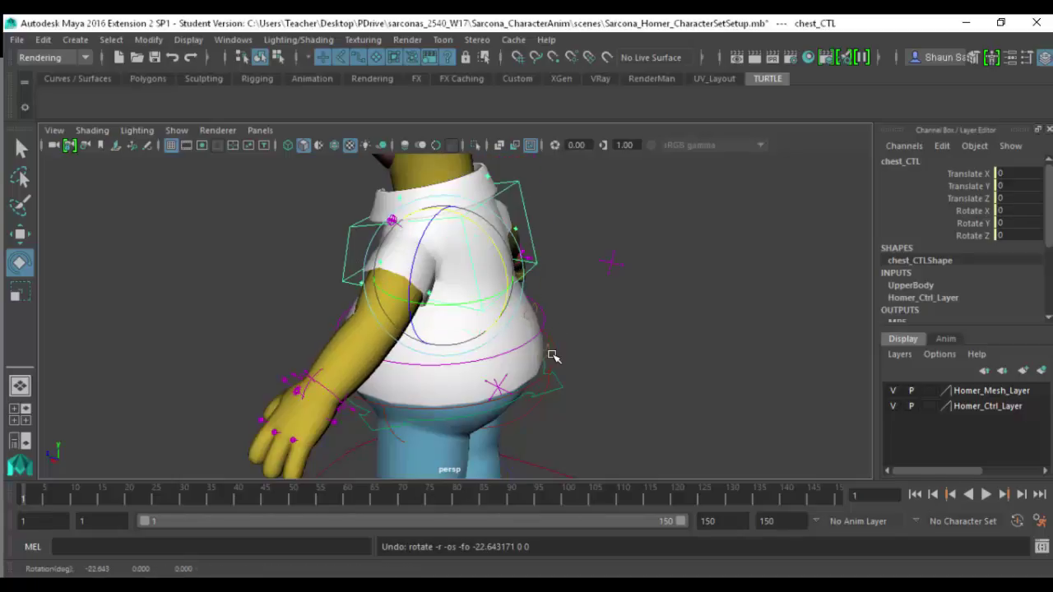
left_click(612, 264)
left_click_drag(611, 264, 642, 419, "alt")
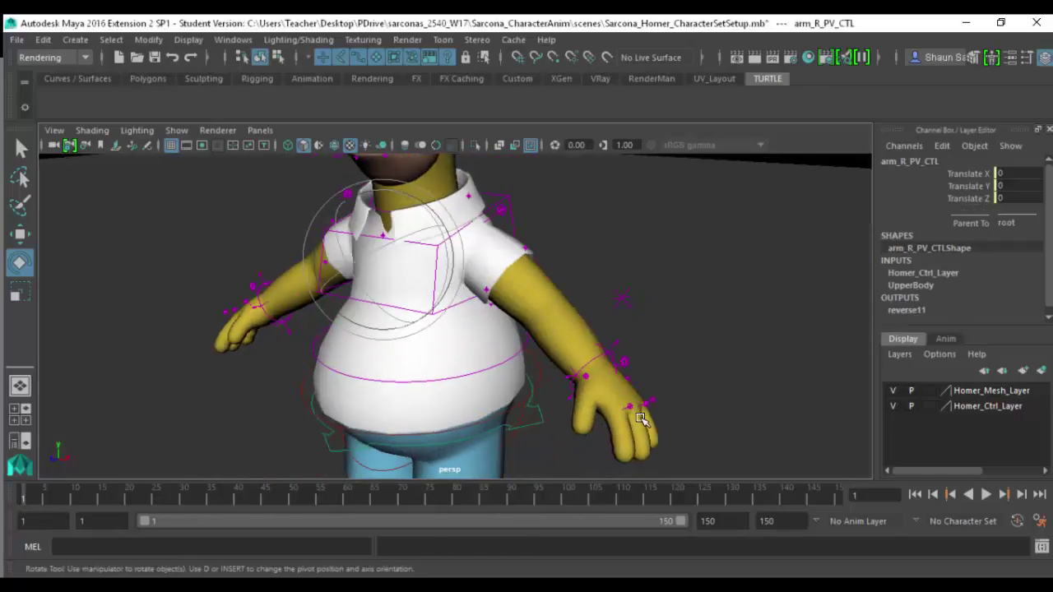
- Frame Homer's left index finger control and test its Rotate X channel, ending at 3.24
left_click(634, 409)
key("f")
left_click_drag(425, 348, 594, 280, "alt")
left_click_drag(739, 287, 855, 185, "alt")
left_click(963, 173)
middle_click_drag(830, 208, 908, 198)
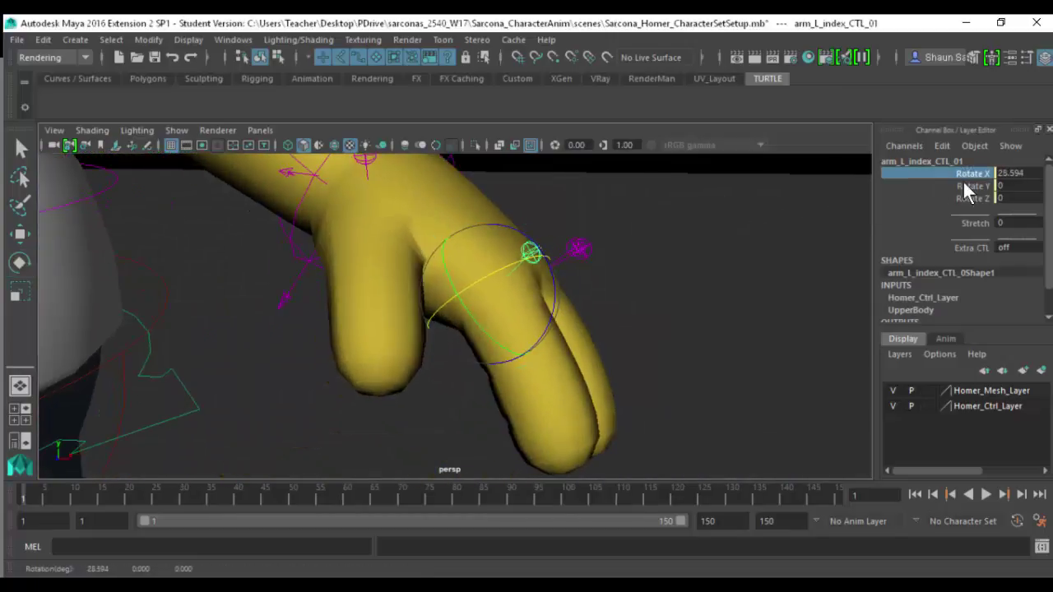
key("ctrl+z")
- Try the left index finger control's Rotate Y and Rotate Z channels, undoing each rotation
left_click(977, 186)
middle_click_drag(837, 208, 633, 231)
key("ctrl+z")
left_click(966, 198)
key("ctrl+z")
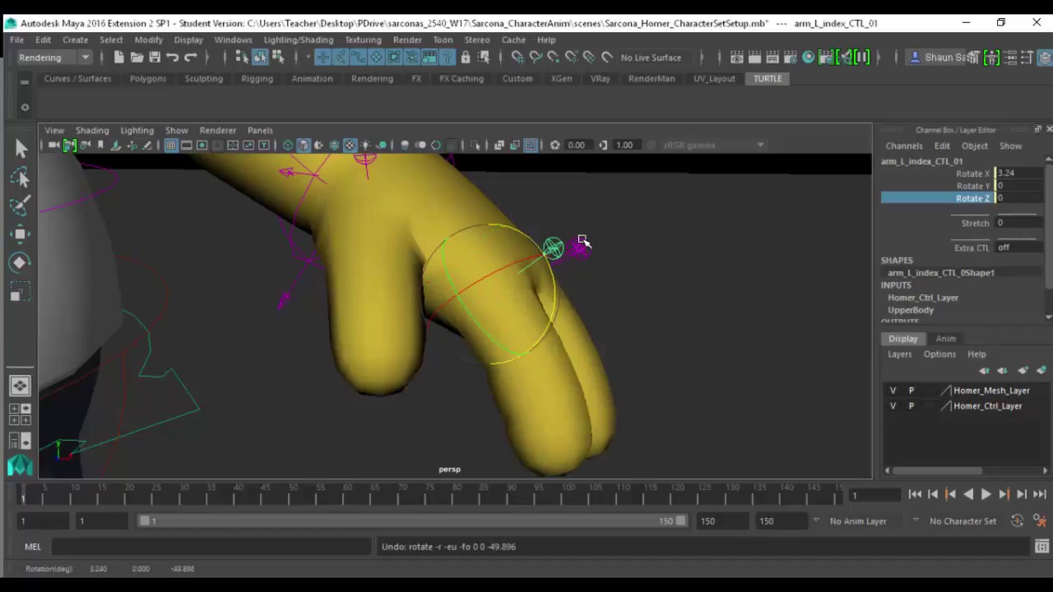
- Select the left hand's finger controls together and try rotating them about Z, then undo the rotation
left_click(755, 216)
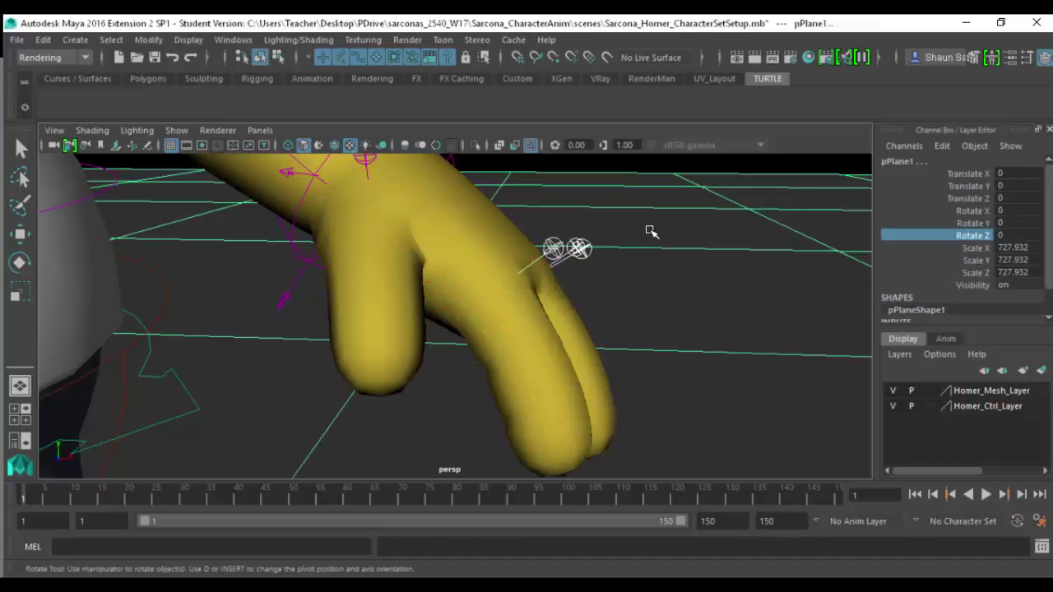
left_click_drag(731, 270, 741, 276, "shift")
middle_click_drag(767, 221, 702, 208)
key("ctrl+z")
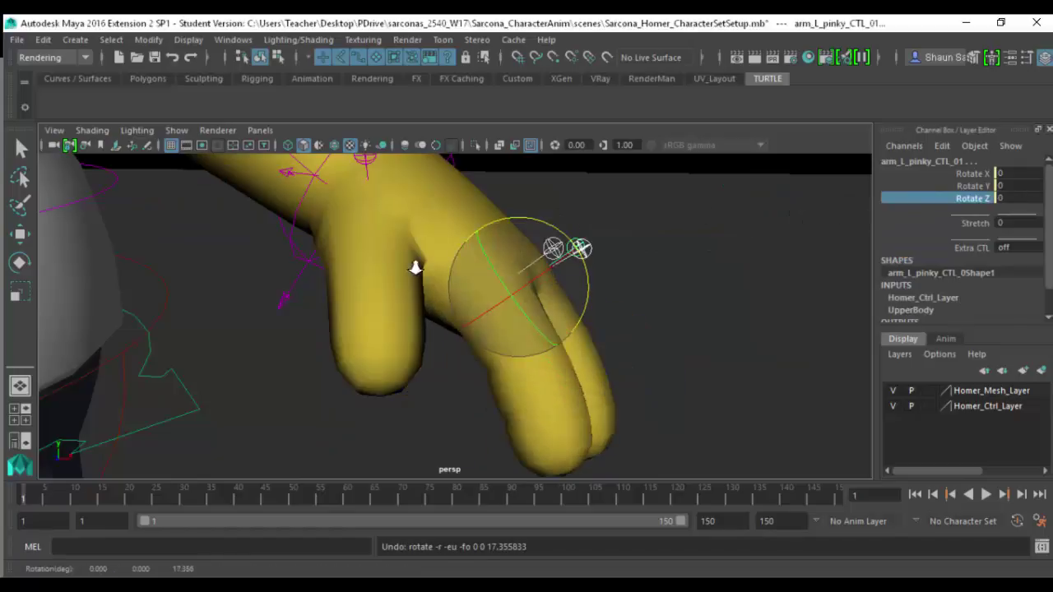
- Select the left arm's IK/FK switch control to view its channels, then examine Homer's head controls
right_click_drag(517, 272, 384, 244, "alt")
middle_click_drag(383, 244, 541, 296, "alt")
left_click(605, 246)
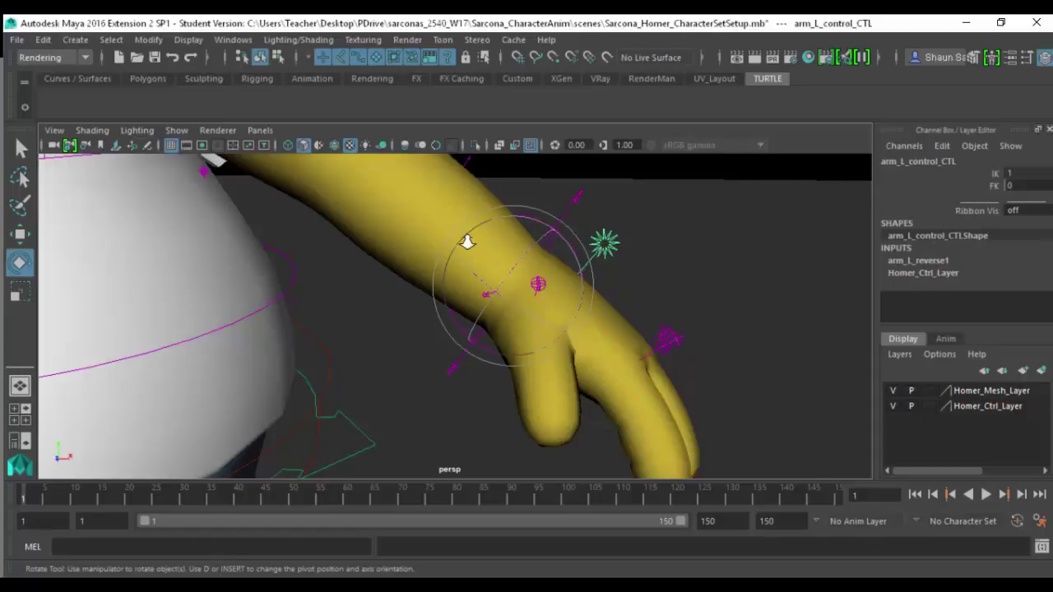
right_click_drag(609, 245, 486, 337, "alt")
middle_click_drag(486, 336, 568, 436, "alt")
middle_click_drag(401, 305, 457, 366, "alt")
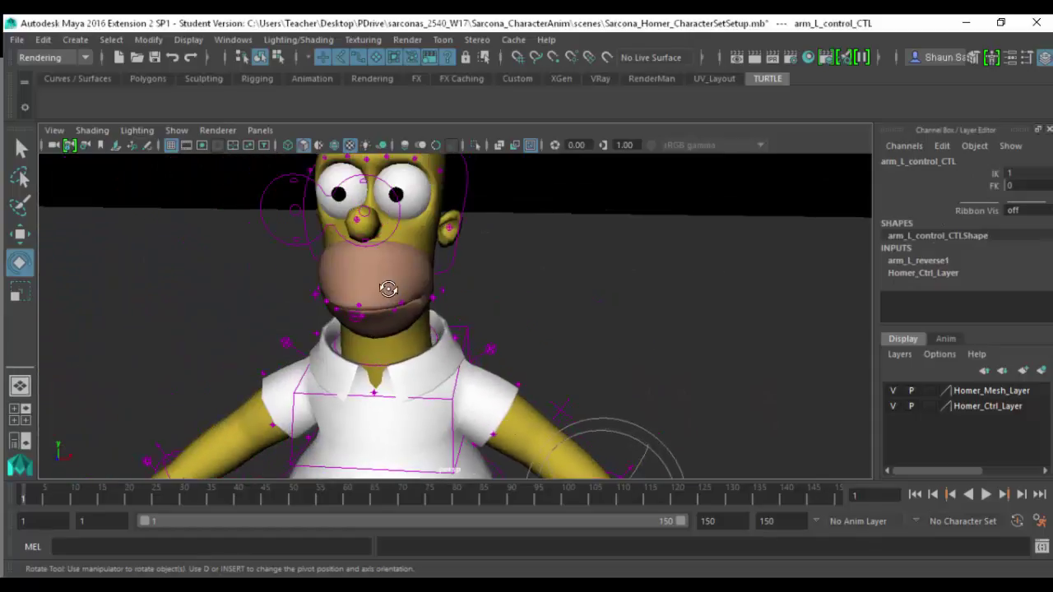
left_click_drag(387, 289, 391, 288, "alt")
middle_click_drag(447, 335, 478, 361, "alt")
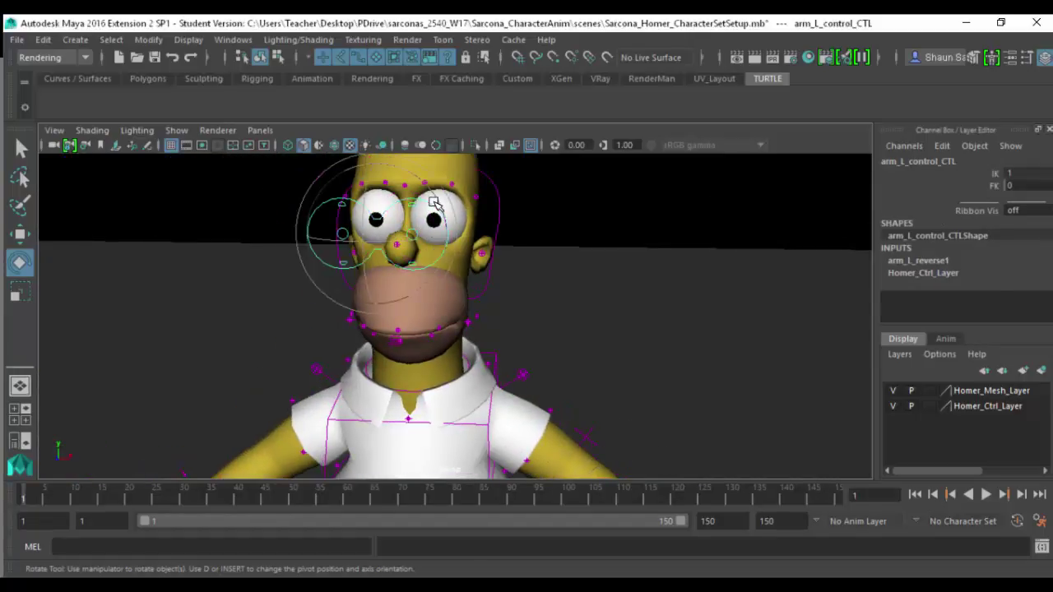
- Try moving the glasses-shaped eye control in front of Homer's face and undo the move
left_click(434, 202)
key("w")
left_click_drag(378, 233, 300, 275)
key("ctrl+z")
- Select both upper eyelid controls and lower them together to about -0.77 in Translate Y
right_click_drag(611, 237, 629, 329, "alt")
middle_click_drag(510, 304, 568, 423, "alt")
left_click(406, 218)
left_click(406, 218)
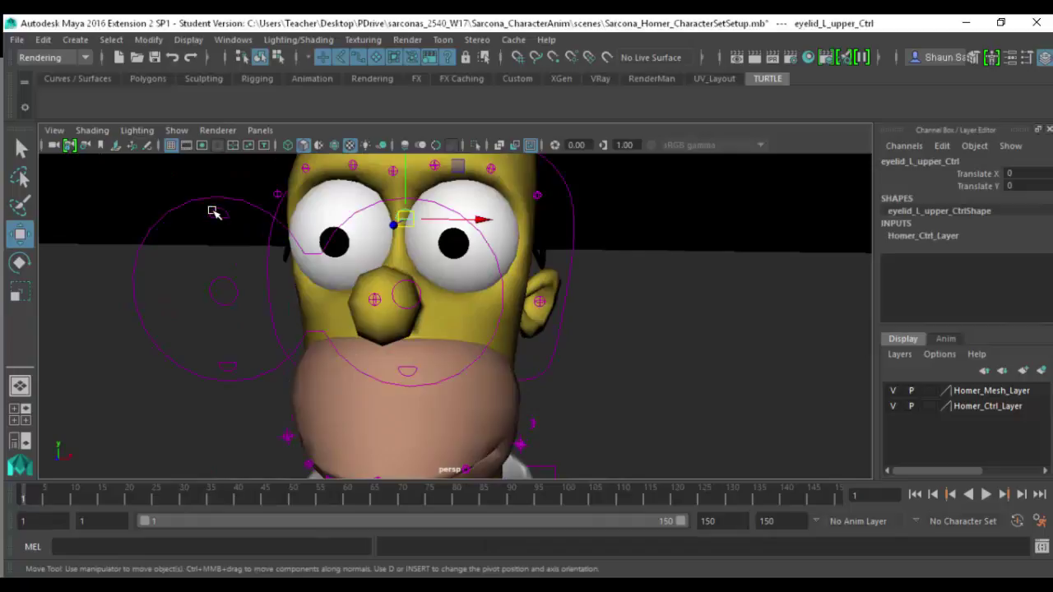
left_click_drag(403, 191, 421, 364)
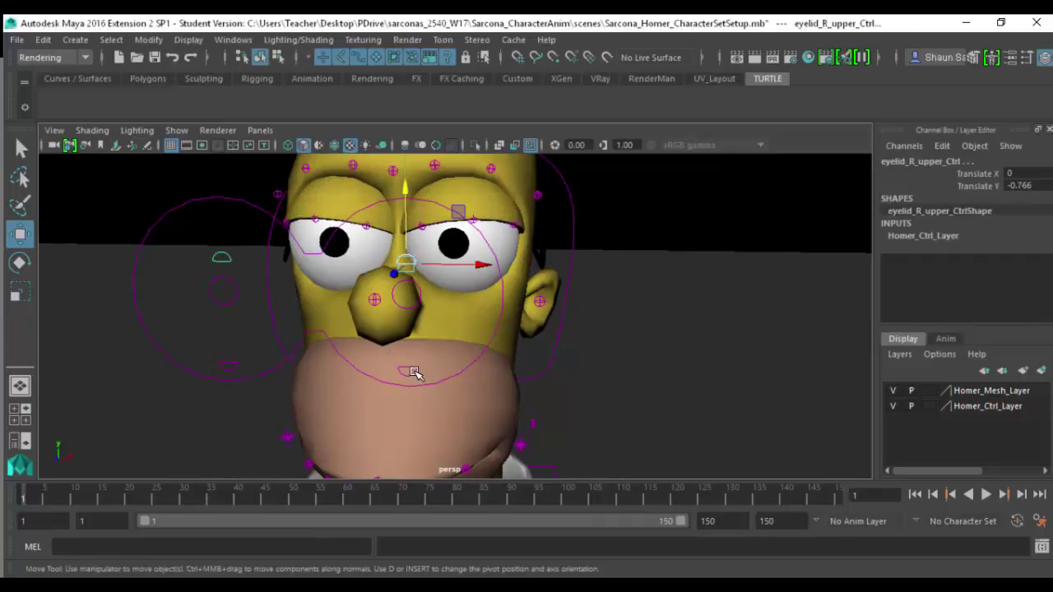
- Select both lower eyelid controls and move them together to about -0.73 in Translate Y
left_click(412, 372)
left_click(229, 367)
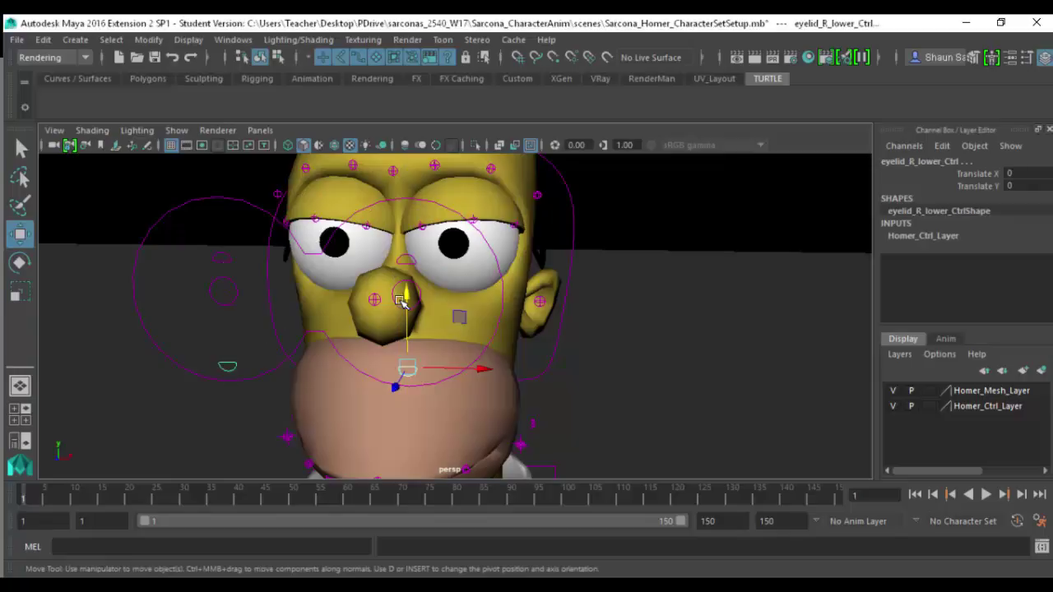
left_click_drag(405, 293, 405, 254)
- Move the glasses-shaped eye target control up, then down to about -2.02 in Translate Y
scroll(271, 338, "down", 5)
left_click_drag(270, 338, 334, 332, "alt")
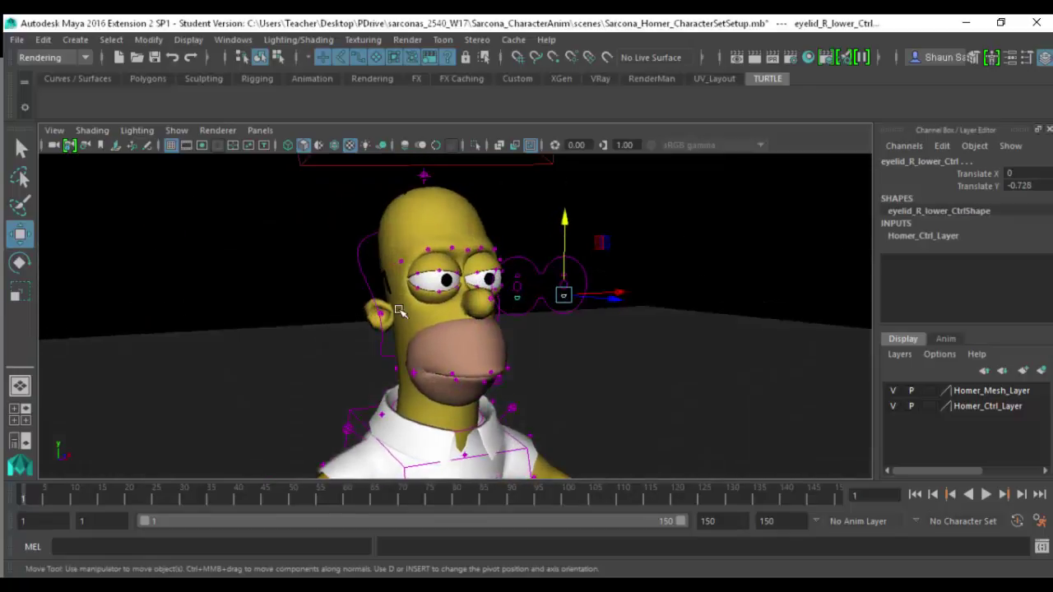
left_click(528, 264)
left_click_drag(543, 237, 532, 169)
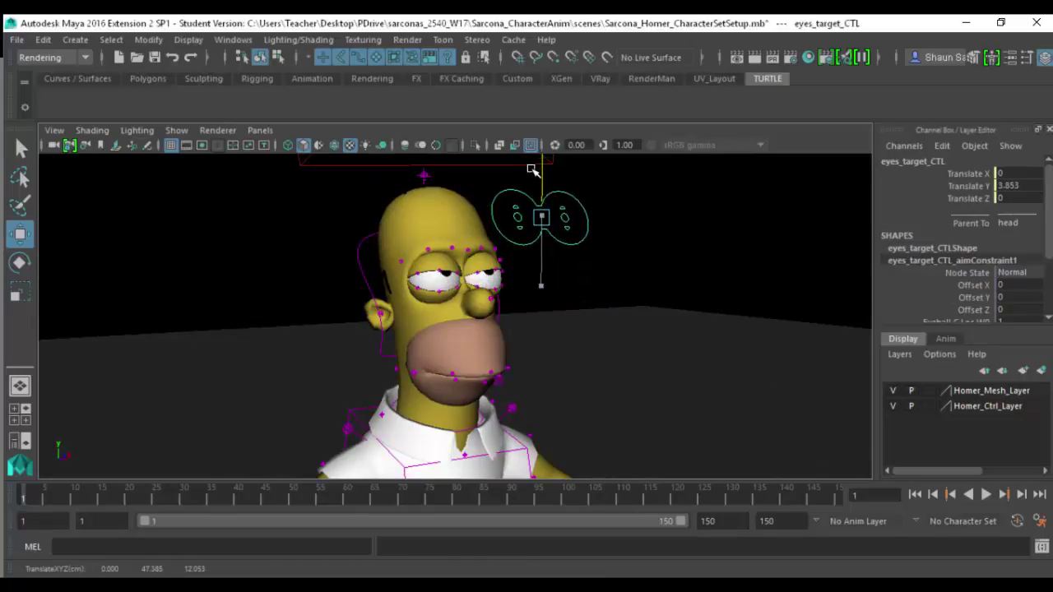
left_click_drag(530, 249, 534, 278)
left_click_drag(491, 332, 500, 335, "alt")
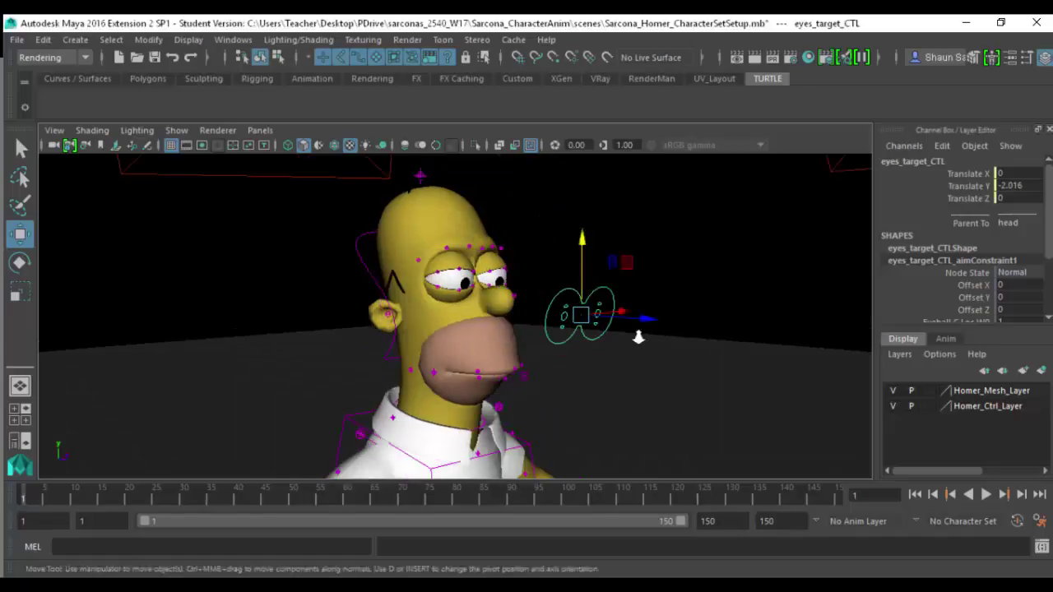
- Try rotating Homer's right ear control and undo the rotation
scroll(363, 330, "up", 5)
left_click(321, 314)
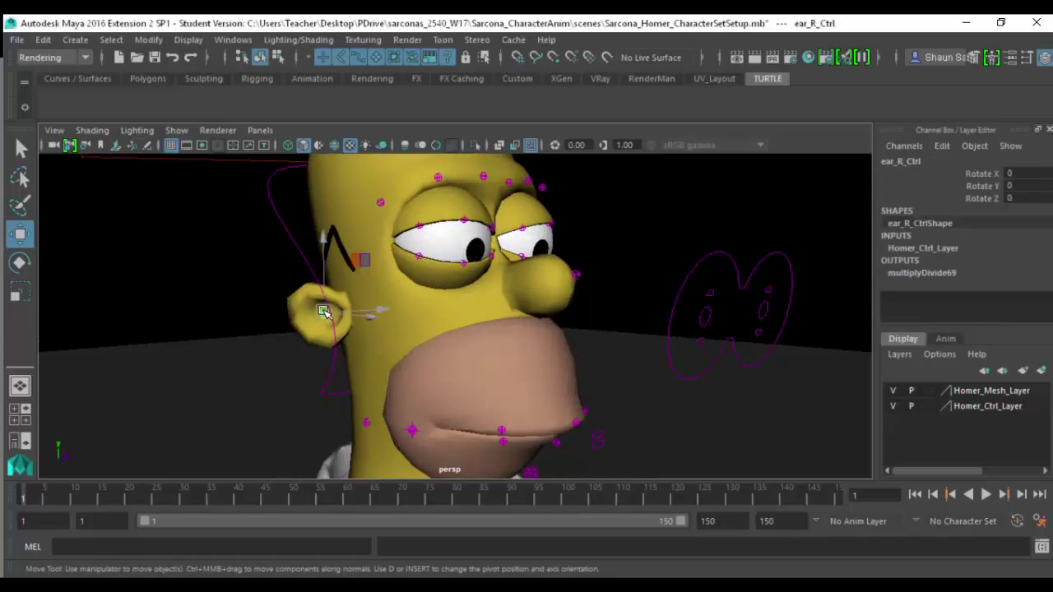
key("e")
mouse_move(305, 278)
left_mouse_down()
mouse_move(402, 308)
mouse_move(313, 282)
left_mouse_up()
key("ctrl+z")
- Try rotating Homer's head with the head control and undo the rotation
left_click(287, 224)
scroll(465, 268, "down", 5)
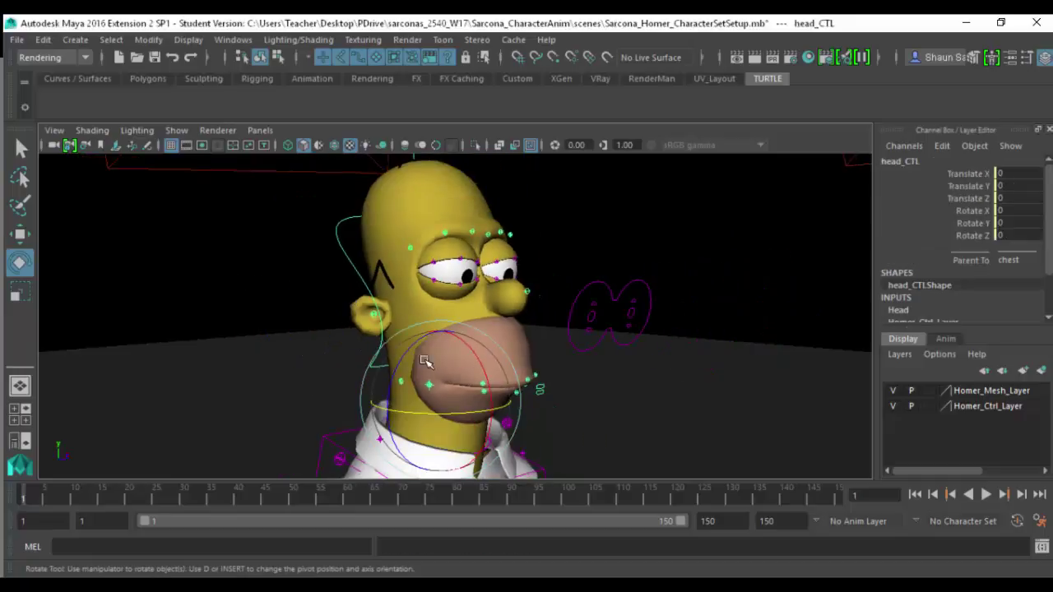
left_click_drag(403, 399, 557, 386)
key("ctrl+z")
- Try moving the lower jaw control in front of Homer's mouth and undo the move
left_click(540, 392)
key("w")
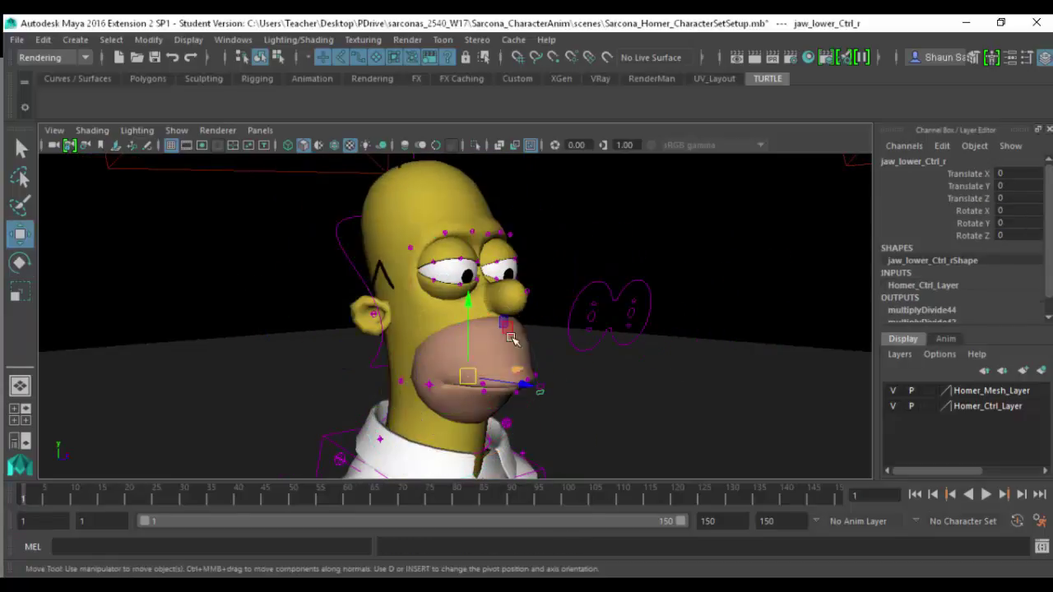
left_click_drag(468, 309, 491, 316)
key("ctrl+z")
- Try the other mouth control just above the lower jaw control with the Rotate tool and undo the changes
key("e")
key("q")
left_click(542, 384)
key("e")
left_click_drag(486, 359, 511, 369, "alt")
key("ctrl+z")
key("ctrl+z")
key("ctrl+z")
- Try bending and squashing Homer's head by moving the deformation control above it, then undo the move and deselect
left_click(700, 363)
right_click_drag(700, 362, 427, 367, "alt")
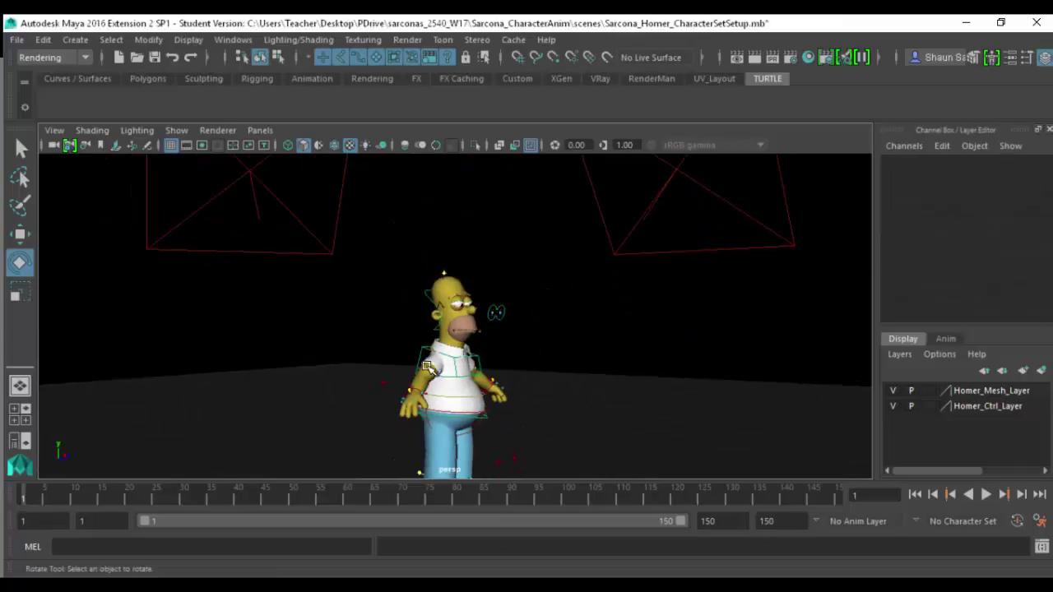
left_click(445, 271)
left_click_drag(444, 271, 501, 317, "alt")
right_click_drag(500, 318, 479, 268, "alt")
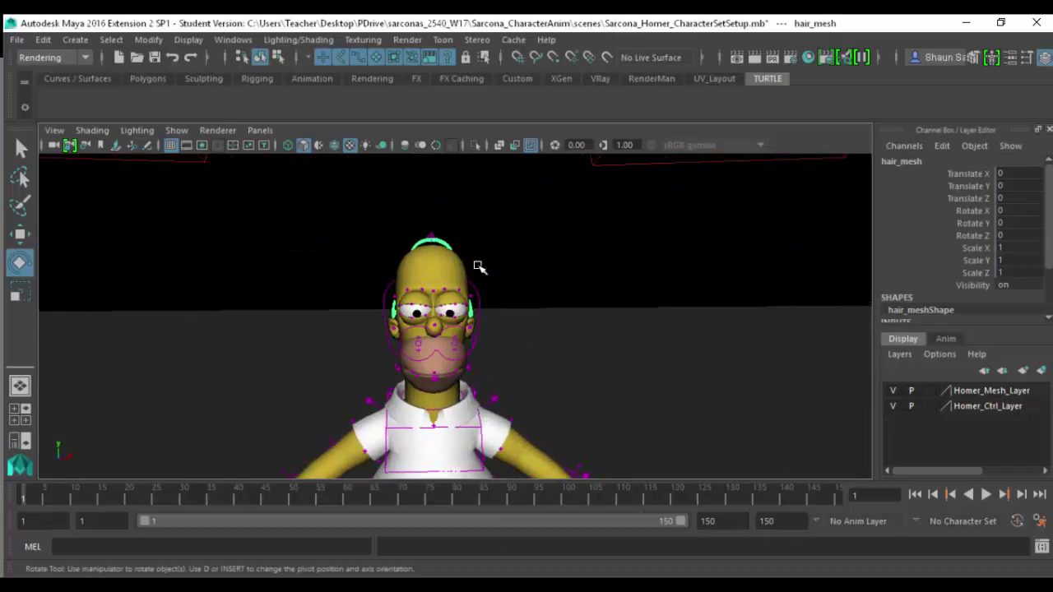
left_click(433, 232)
key("w")
left_click_drag(432, 233, 366, 257)
left_click_drag(483, 223, 359, 244)
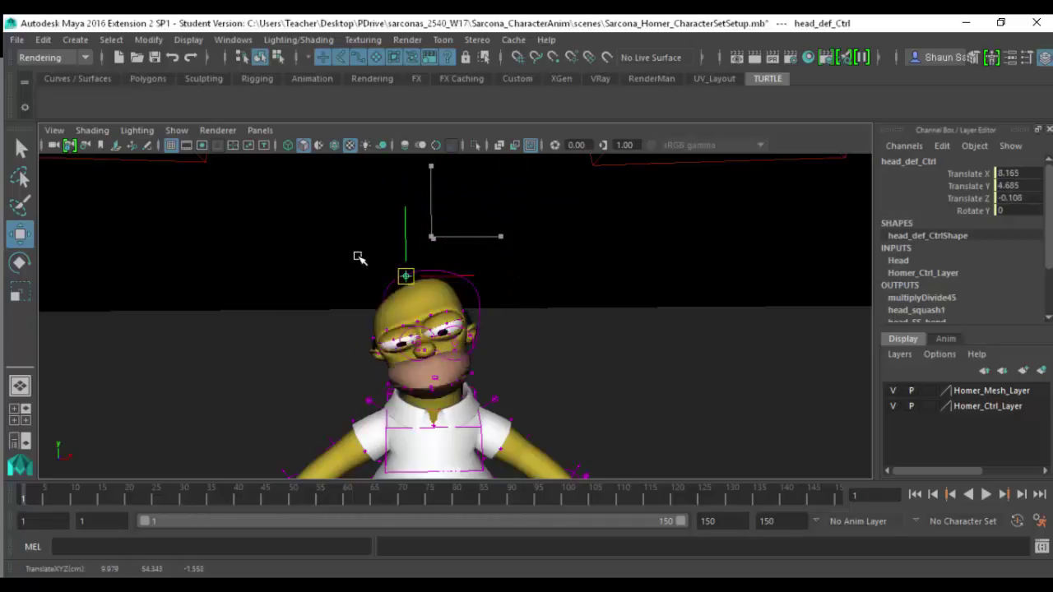
left_click_drag(465, 251, 475, 276)
key("ctrl+z")
left_click(594, 290)
- Try rotating the control above Homer's right shoulder, then undo the rotation and deselect
left_click_drag(596, 291, 334, 328, "alt")
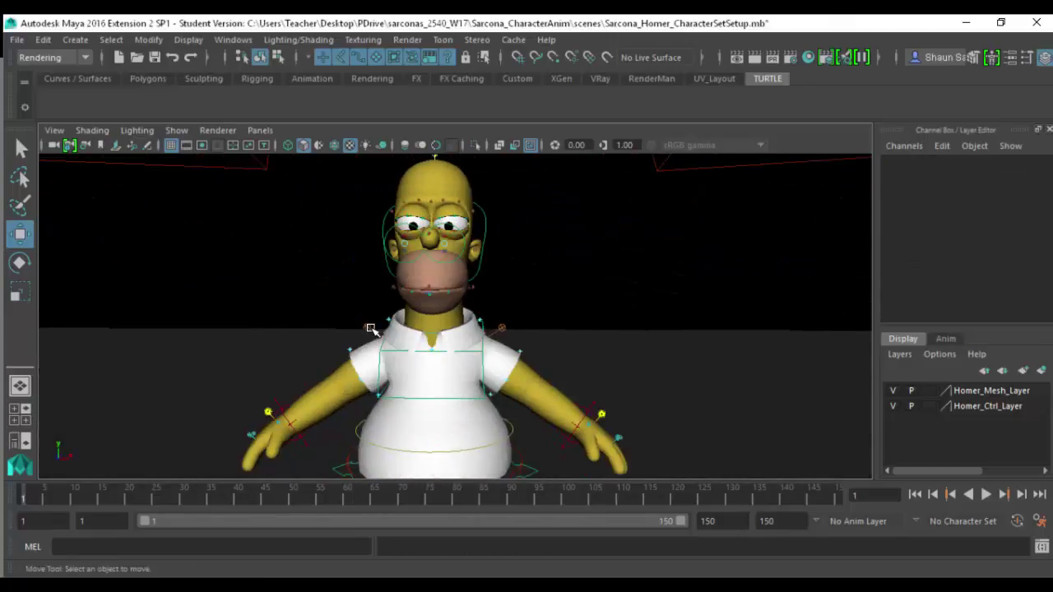
left_click(371, 329)
key("e")
left_click_drag(419, 290, 456, 299)
key("ctrl+z")
left_click(595, 310)
right_click_drag(595, 311, 428, 367, "alt")
middle_click_drag(463, 450, 440, 392, "alt")
left_click_drag(441, 394, 353, 357, "alt")
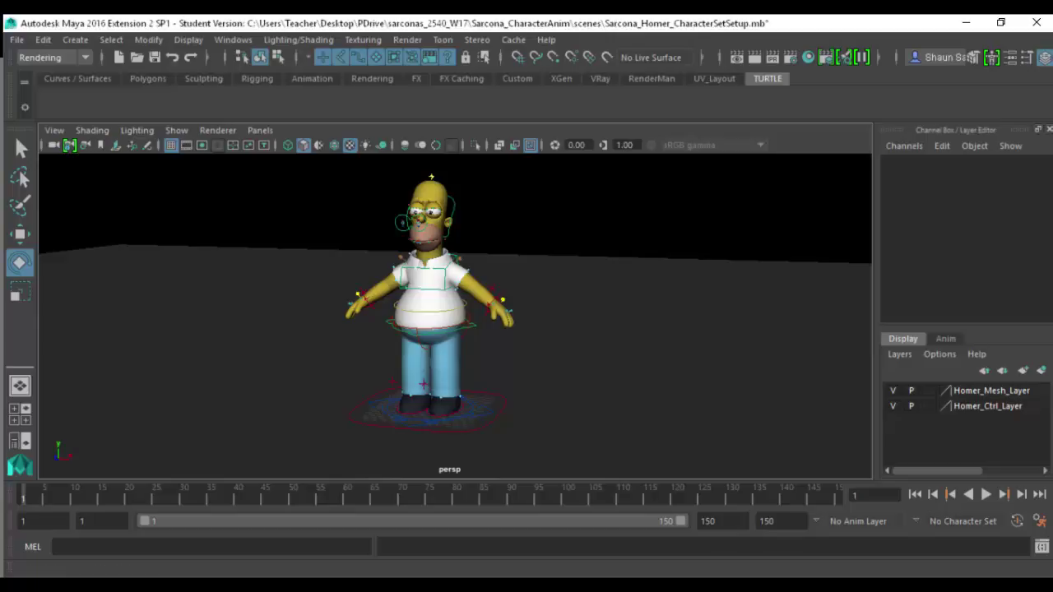
right_click(532, 584)
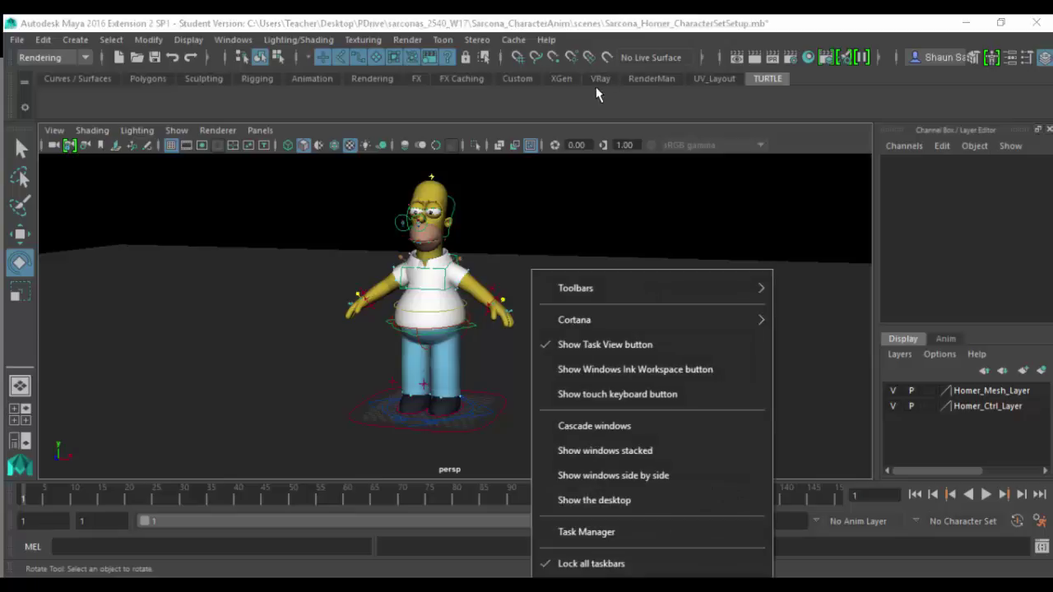
left_click(605, 111)
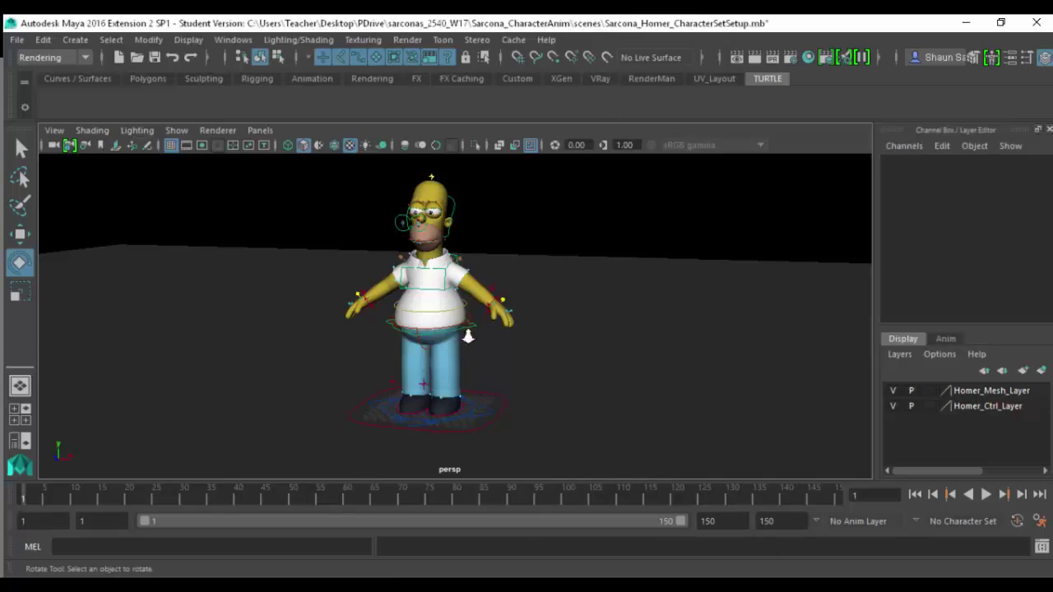
- Open the Render View and check which renderers are available
right_click_drag(419, 323, 533, 317, "alt")
left_click_drag(533, 317, 395, 322, "alt")
middle_click_drag(395, 321, 616, 342, "alt")
right_click_drag(615, 342, 530, 339, "alt")
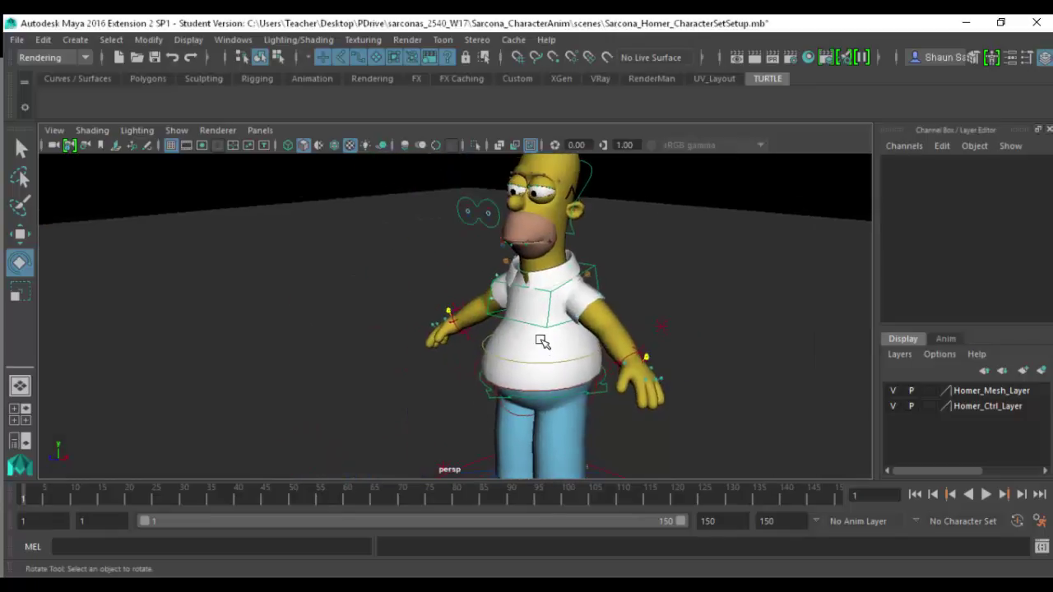
left_click_drag(482, 240, 527, 259, "alt")
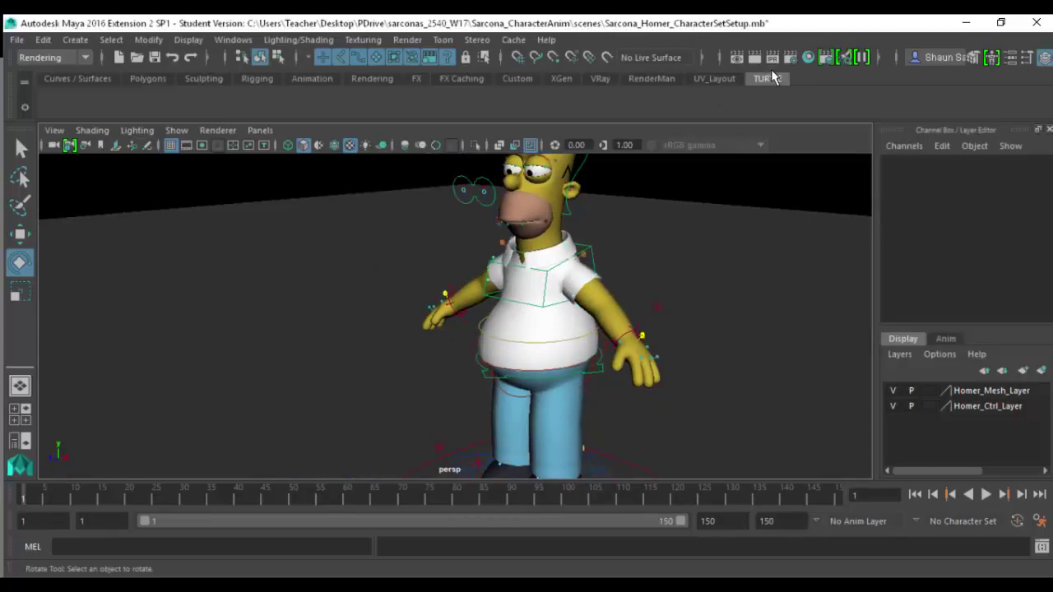
left_click(737, 62)
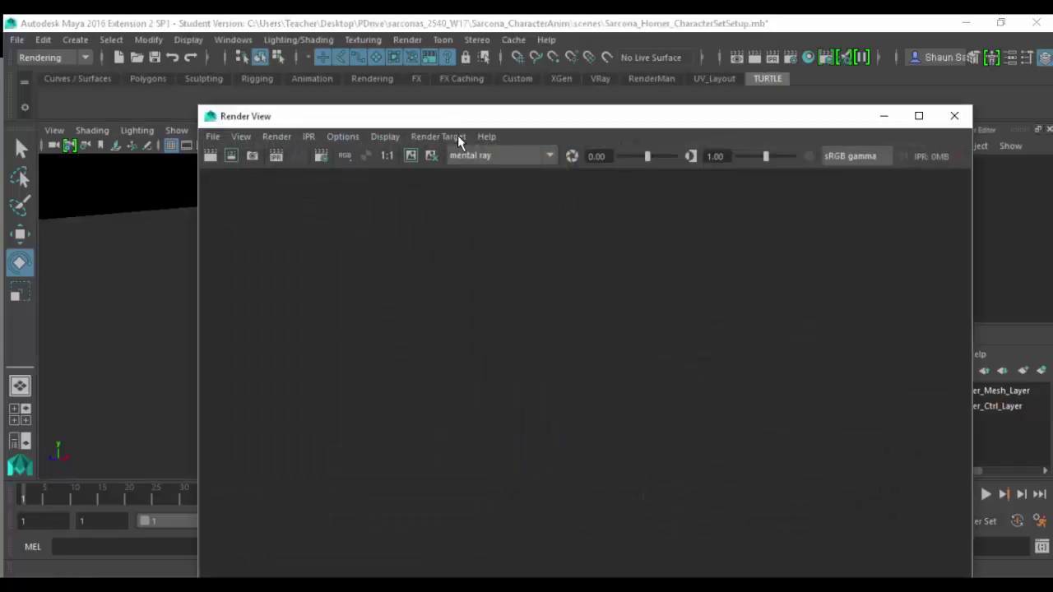
left_click(472, 156)
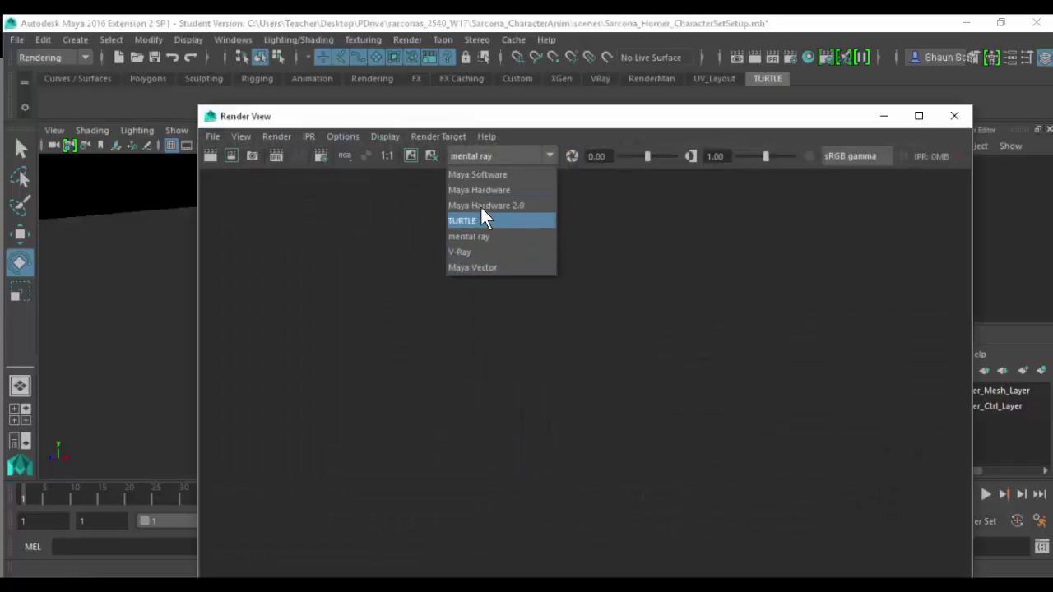
left_click(485, 124)
- Load the RenderMan plug-in, choose RenderMan as the renderer and render the perspective view of Homer
left_click(652, 79)
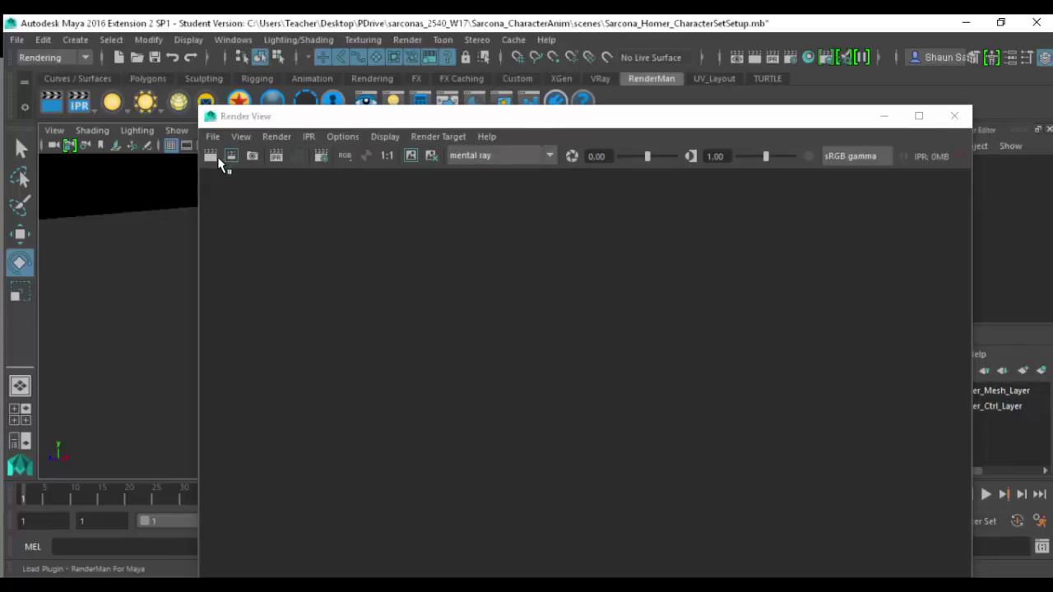
left_click(475, 155)
left_click(472, 283)
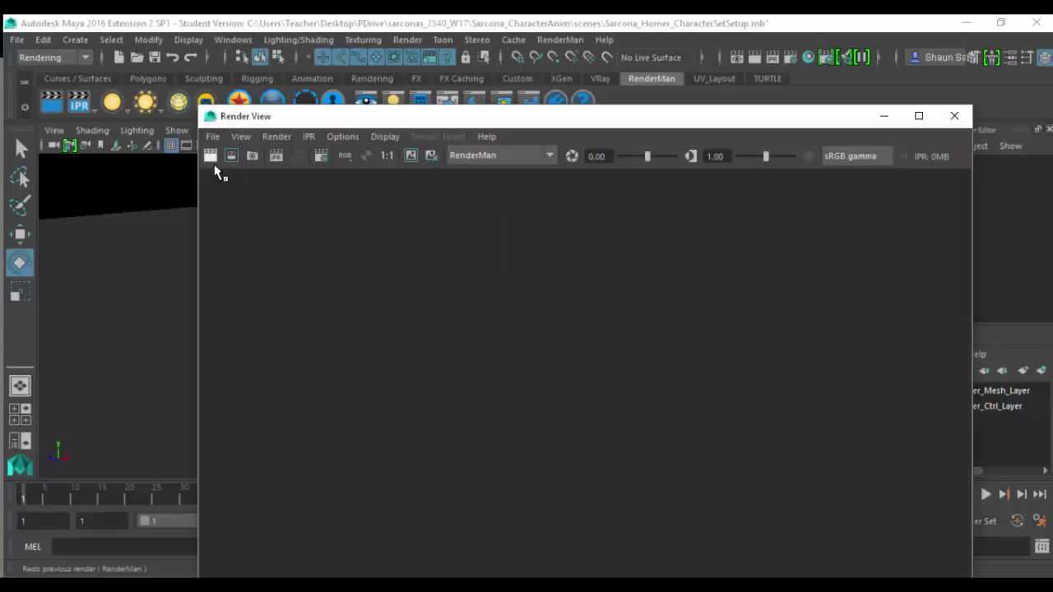
left_click(215, 168)
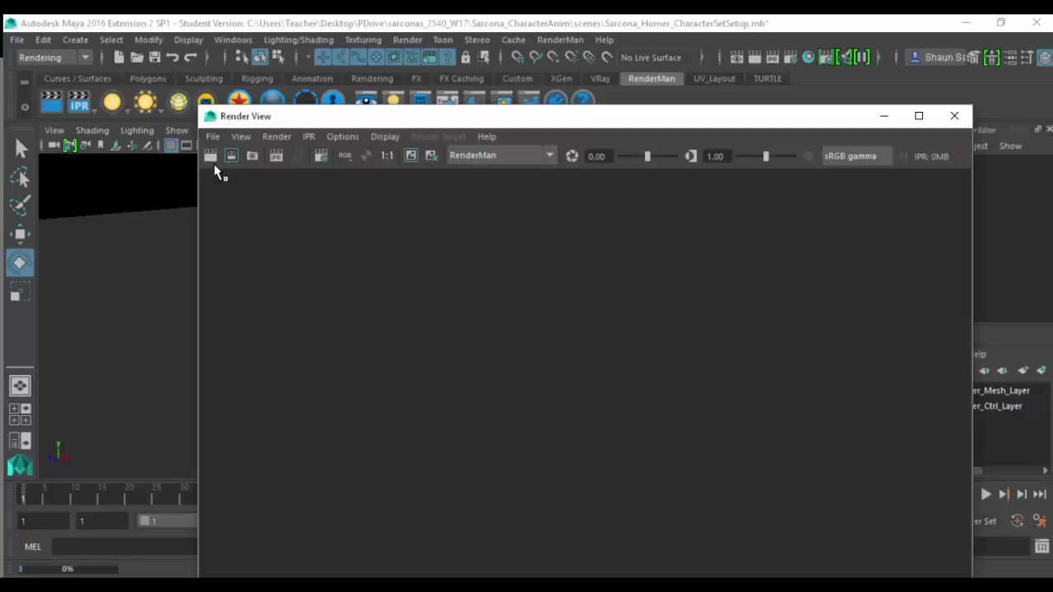
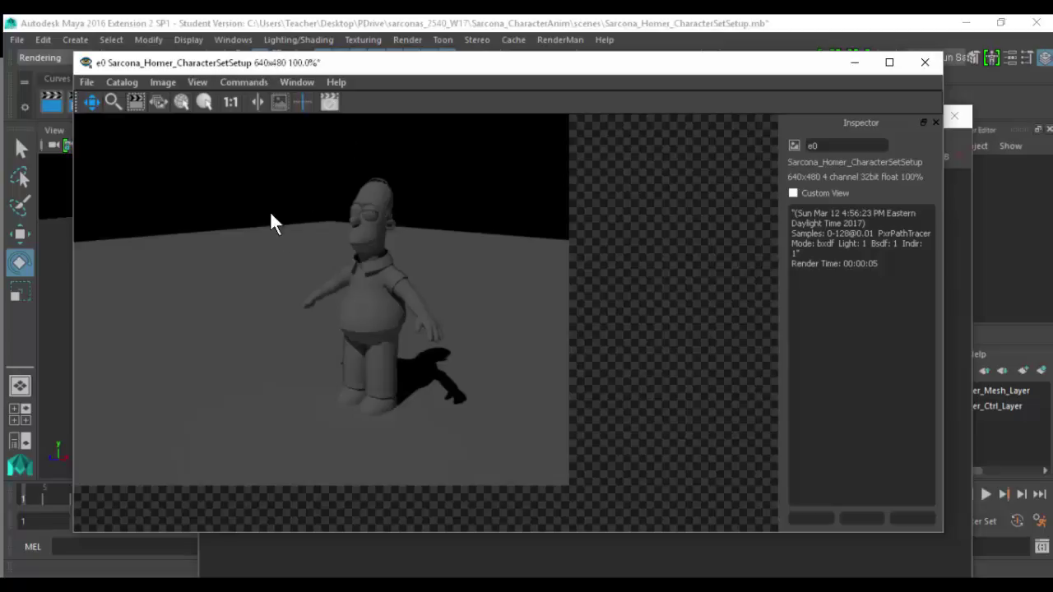
- Close the rendered image, discarding its session changes, and close the Render View
left_click(925, 66)
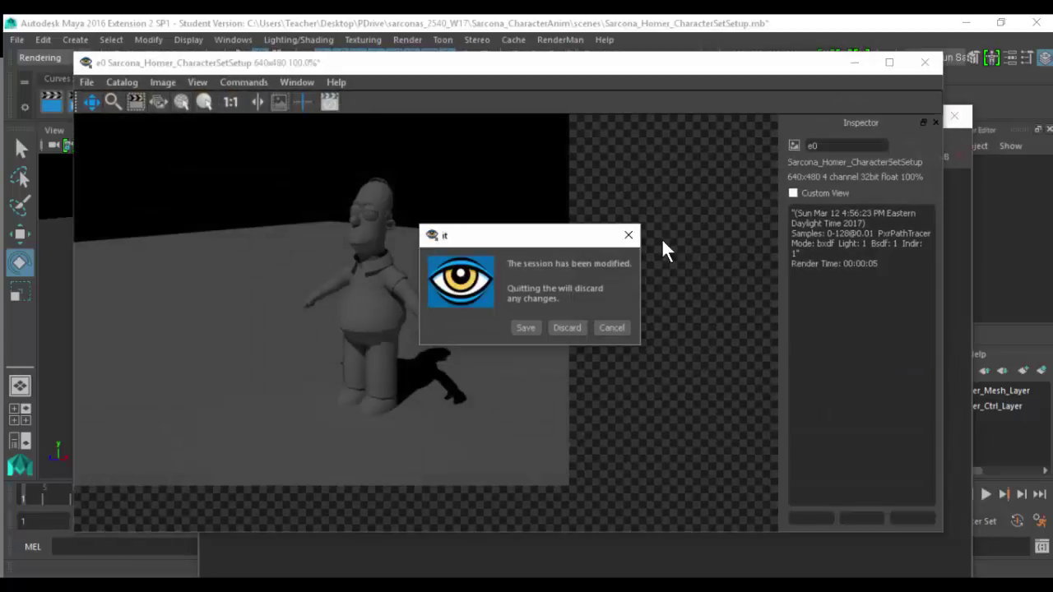
left_click(578, 327)
left_click(952, 113)
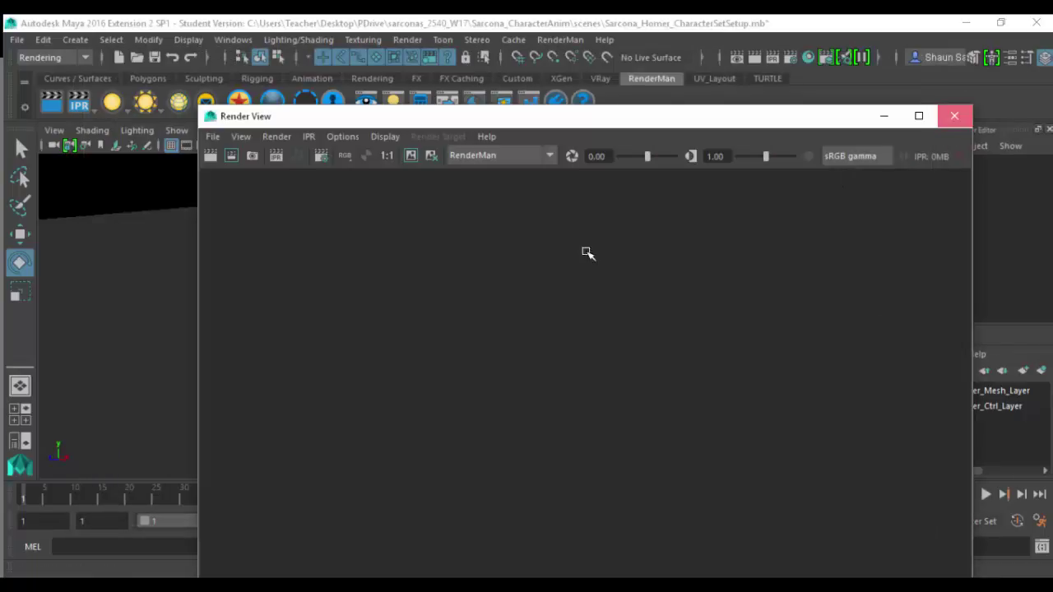
- Select Homer's arm mesh, try adding the head to the selection, and undo the jaw control selection
scroll(639, 265, "down", 5)
left_click_drag(530, 365, 496, 370, "alt")
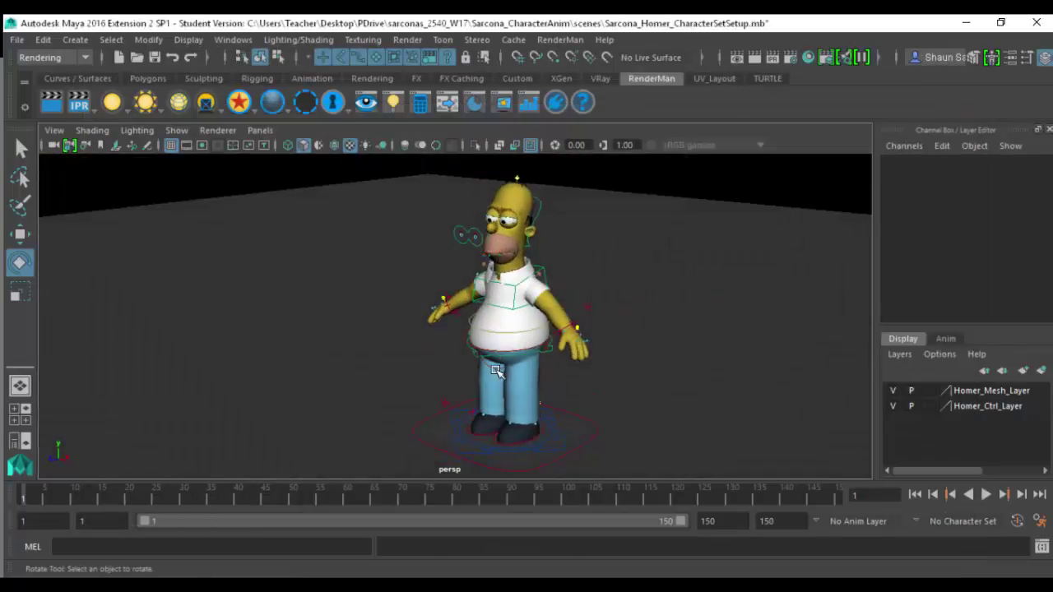
left_click(565, 315)
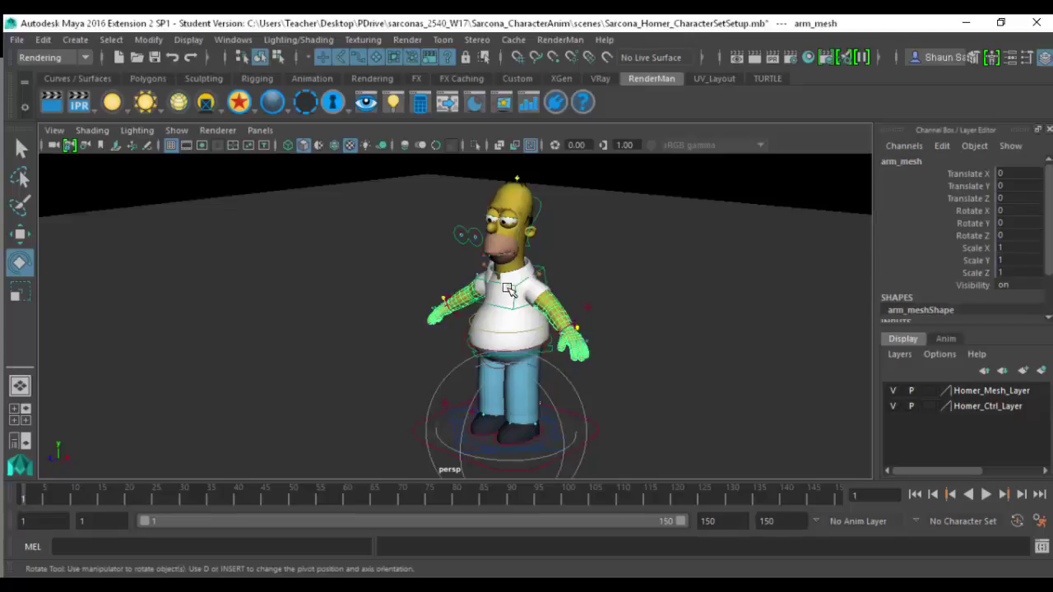
key("f")
middle_click_drag(404, 262, 423, 350, "alt")
left_click(435, 276, "shift")
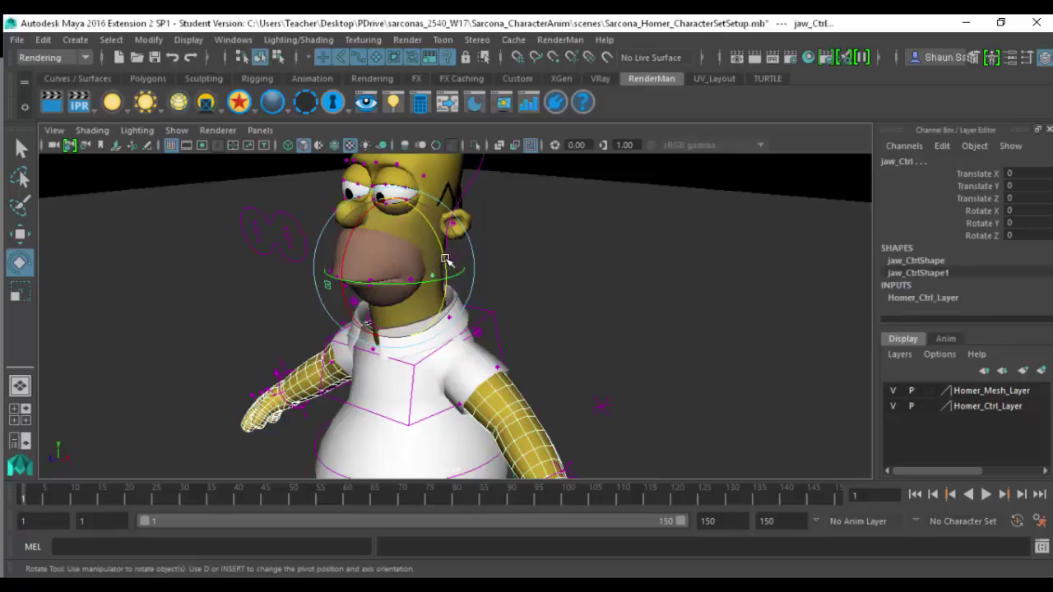
key("ctrl+z")
- Limit the perspective view to polygons so the rig's controls are hidden
left_click(177, 132)
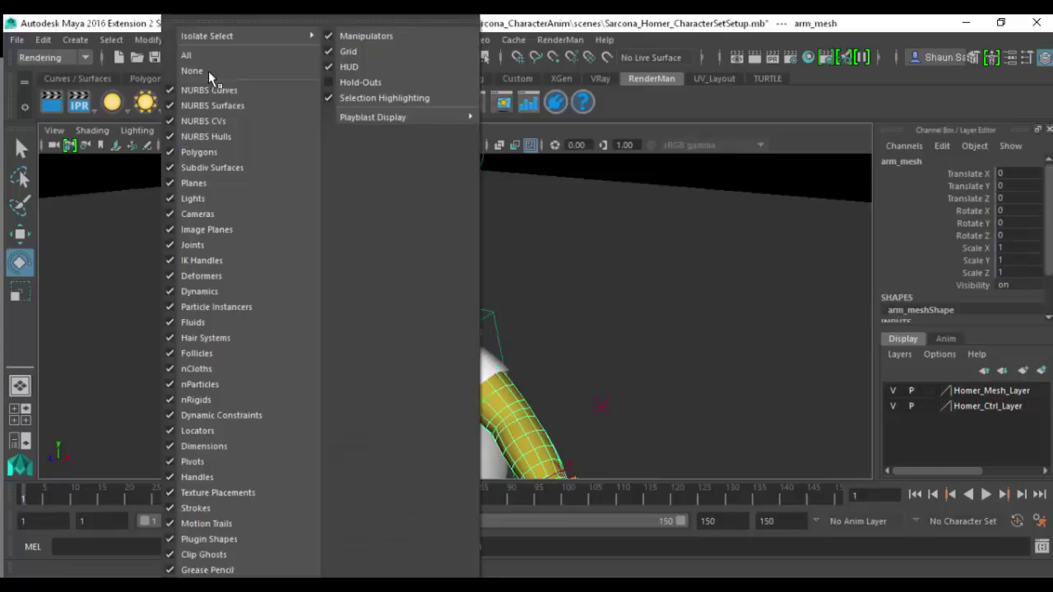
left_click(208, 68)
left_click(177, 131)
left_click(227, 148)
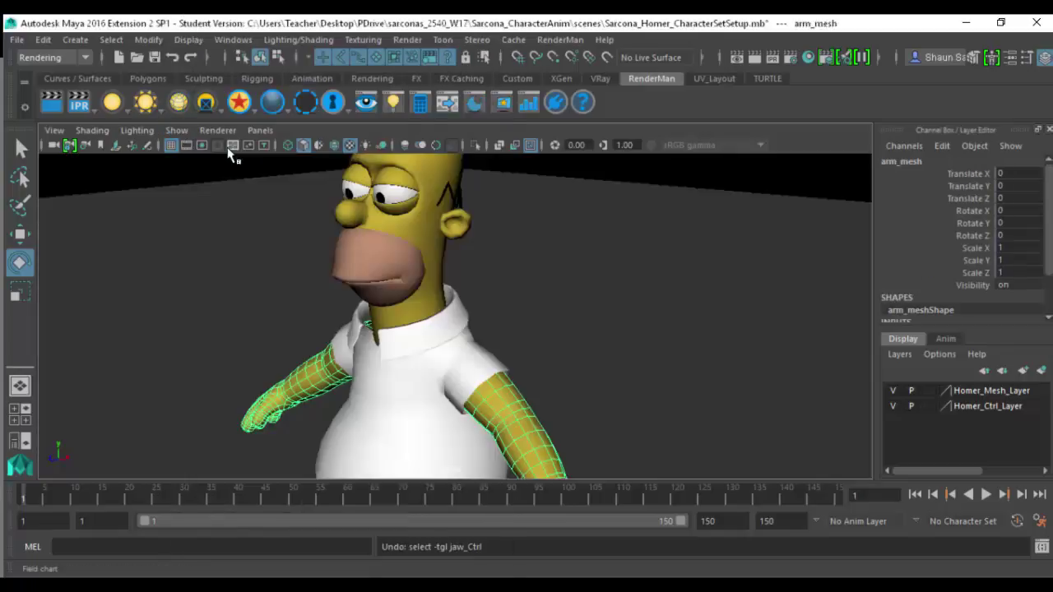
- Inspect Homer's head mesh by adding it to the selection, then deselect everything and open the Hypershade
left_click(457, 231, "shift")
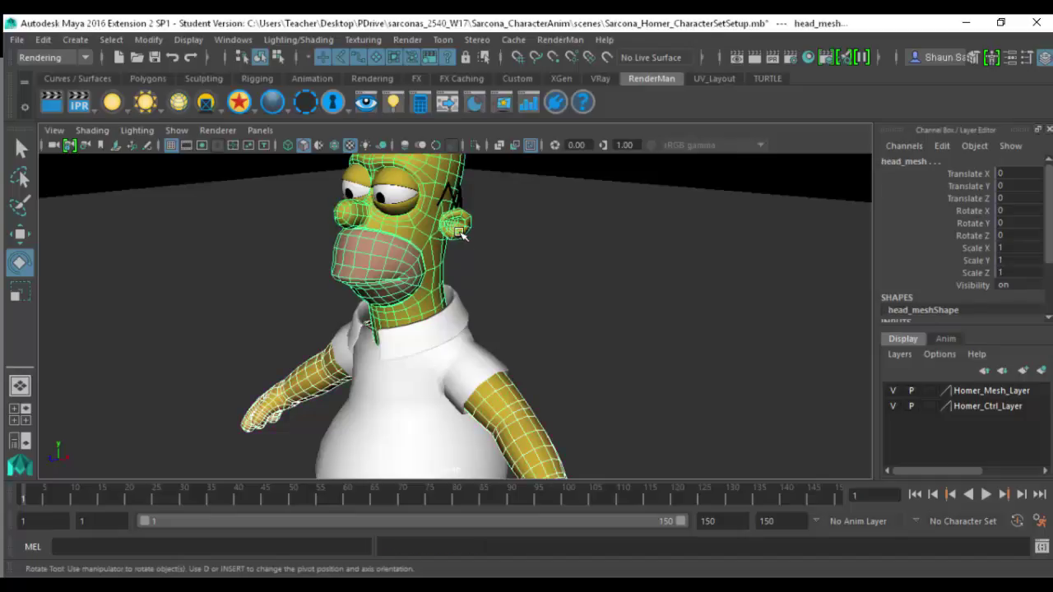
left_click_drag(455, 245, 422, 306, "alt")
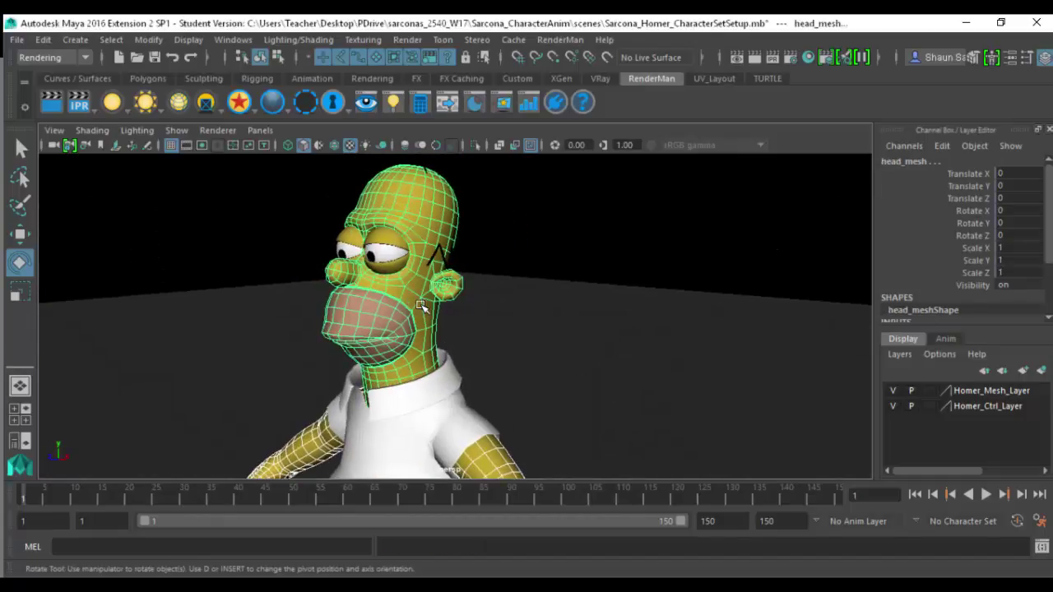
left_click(613, 280)
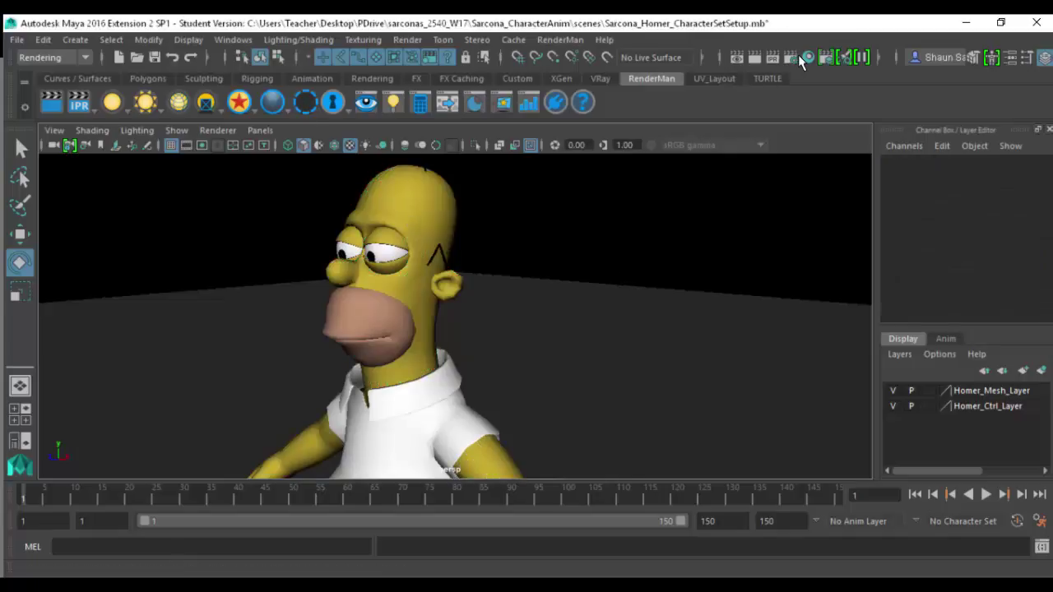
left_click(808, 59)
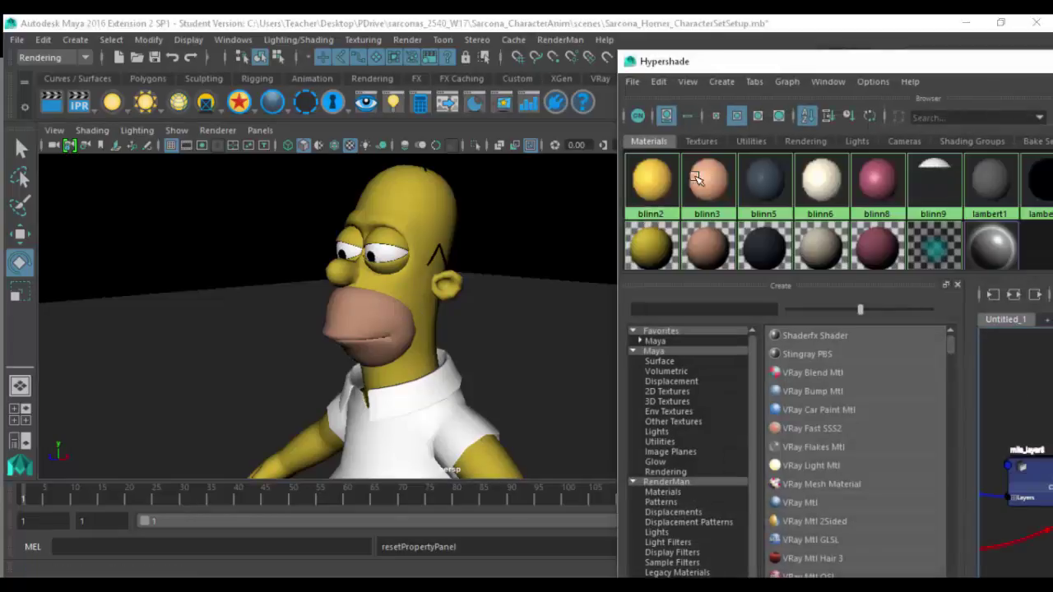
- Move the Hypershade fully into view and delete the scene's unused shading nodes
left_click_drag(740, 60, 150, 51)
left_click(65, 73)
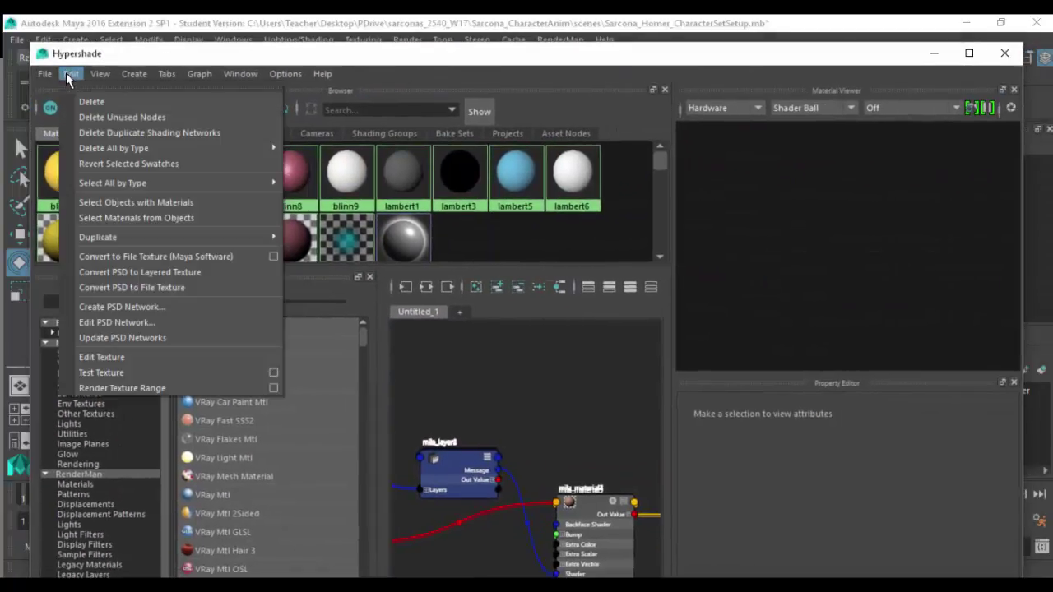
left_click(92, 115)
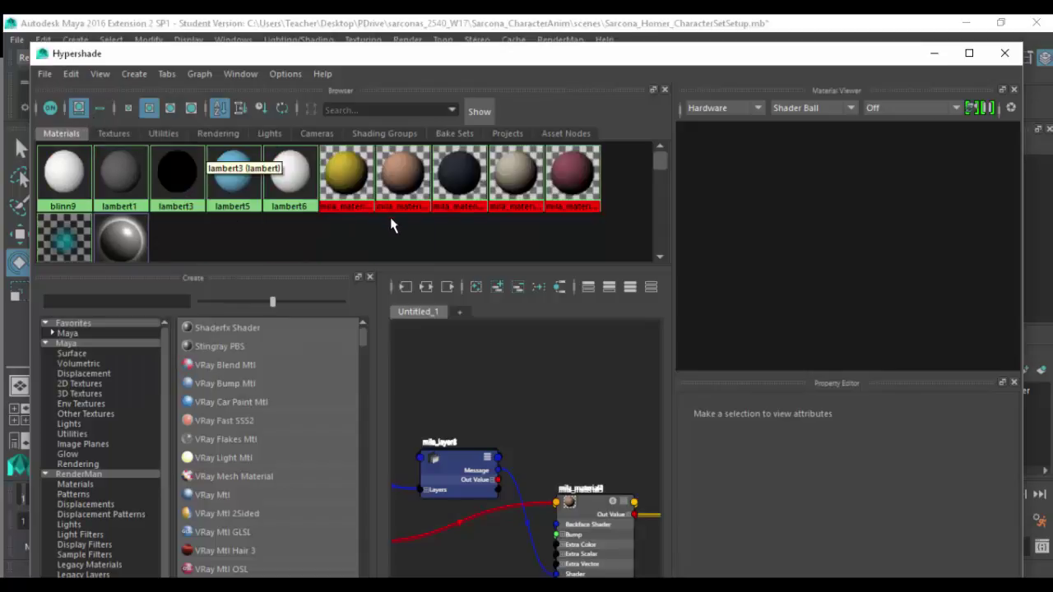
- Select the five mila materials, then narrow the Hypershade and enlarge its browser area to fit all material swatches
left_click_drag(346, 235, 618, 161)
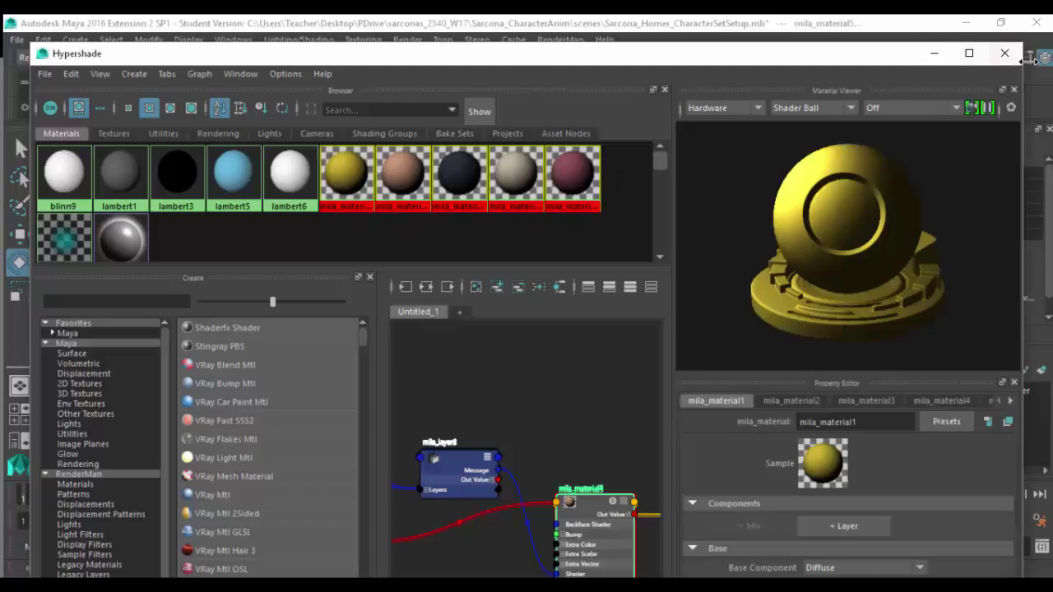
left_click_drag(1029, 59, 721, 58)
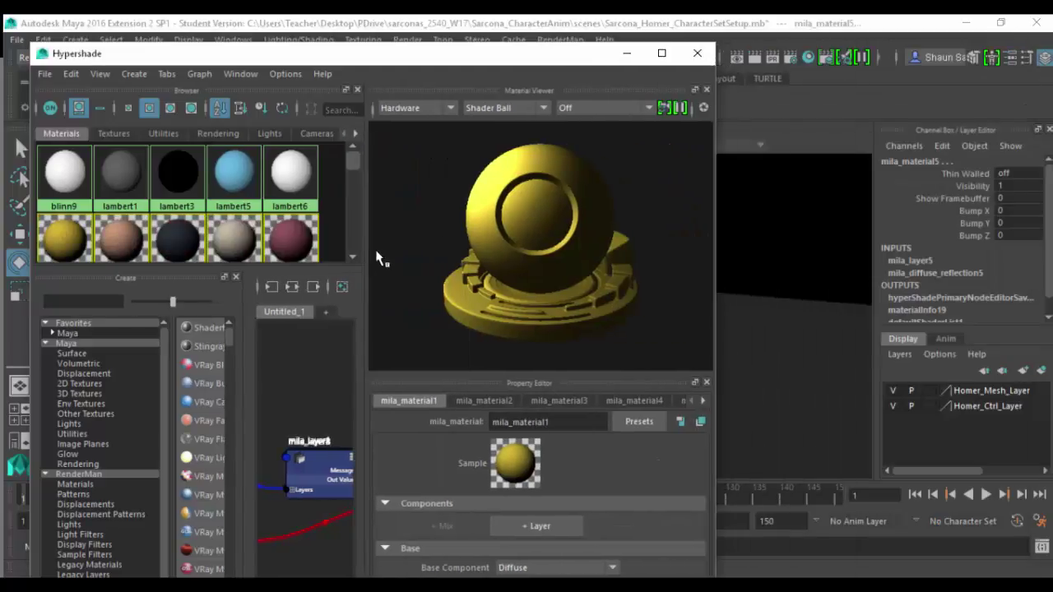
left_click_drag(341, 266, 338, 372)
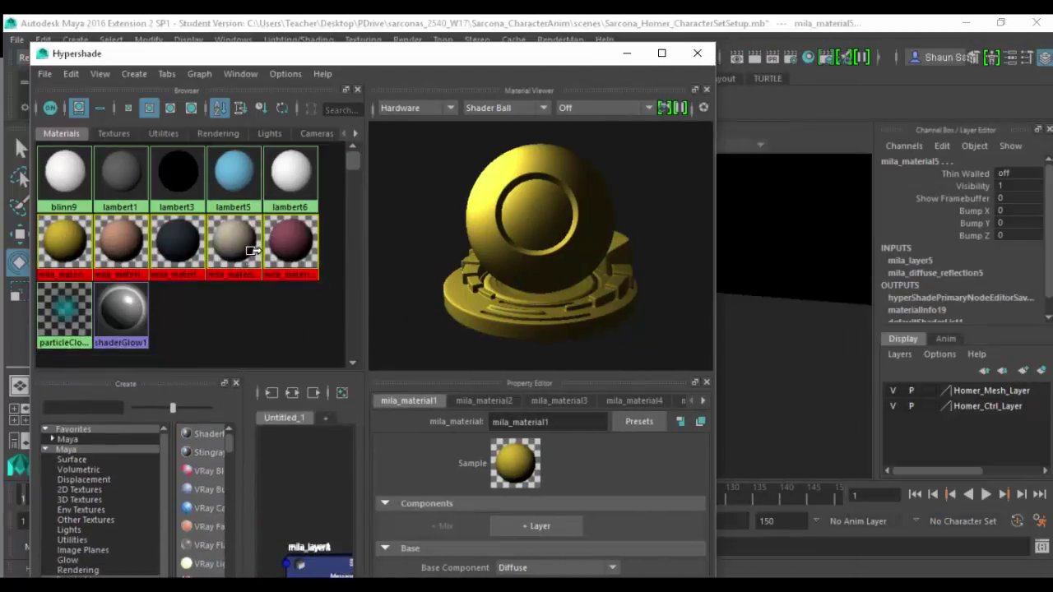
- Select the eyeball meshes that use blinn9 and import and assign the white-acrylic RenderMan preset to them
right_click(66, 173)
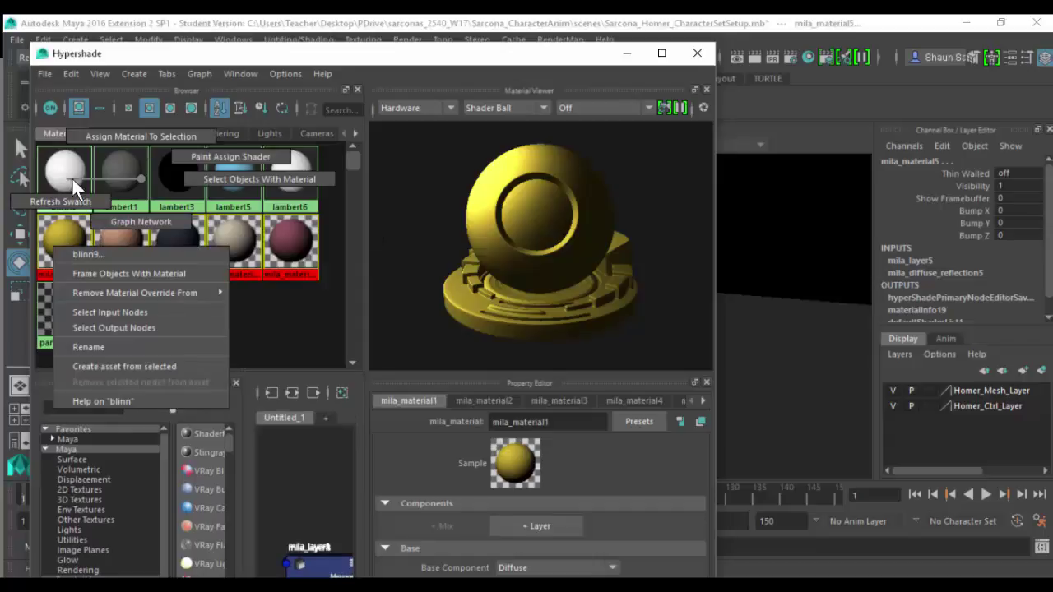
left_click(201, 176)
left_click_drag(179, 60, 187, 418)
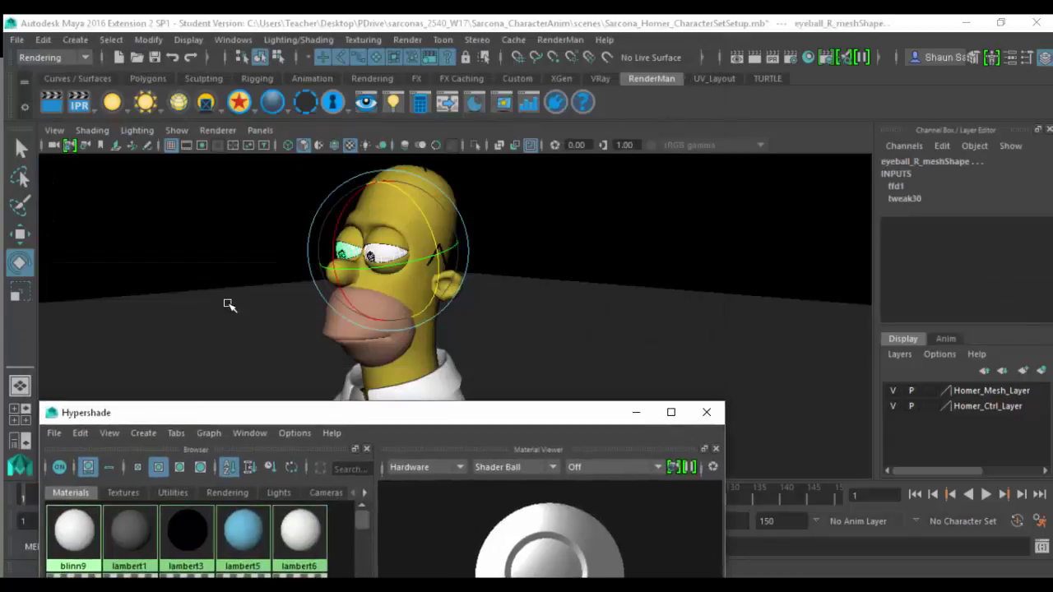
scroll(200, 271, "up", 5)
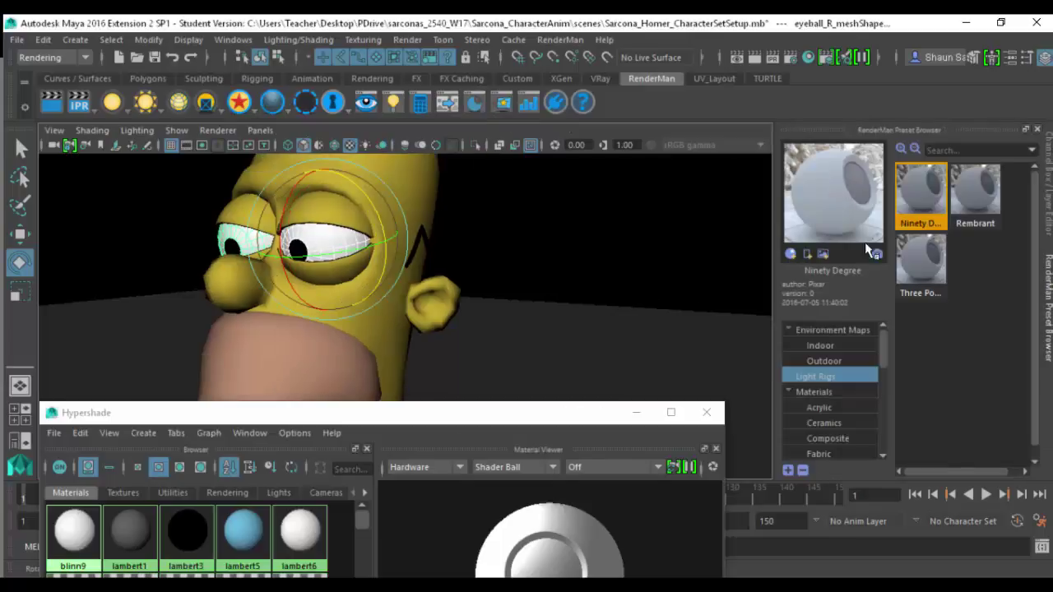
scroll(850, 382, "down", 3)
left_click(838, 346)
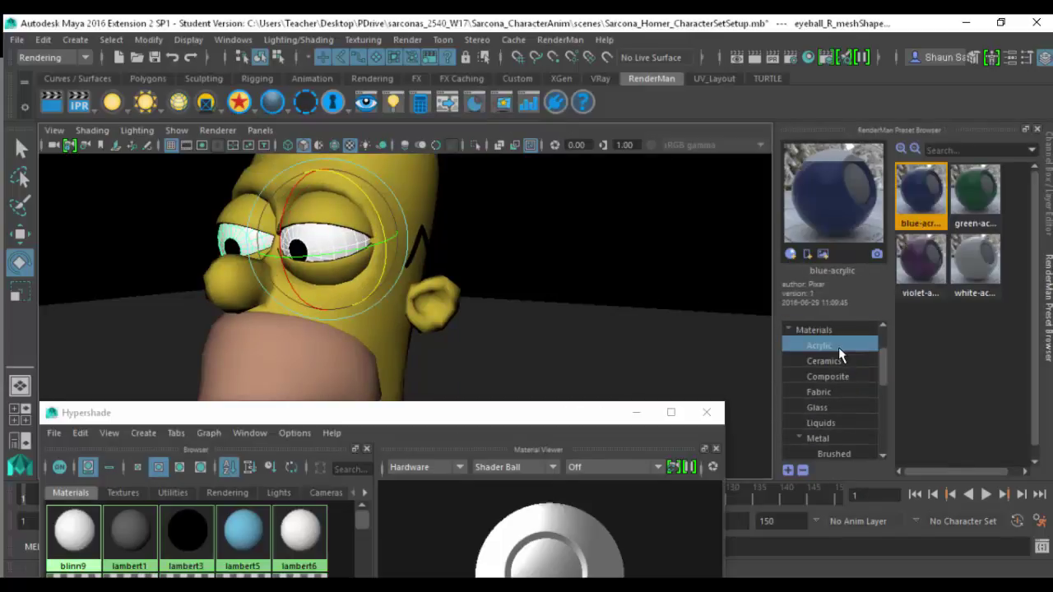
right_click(976, 263)
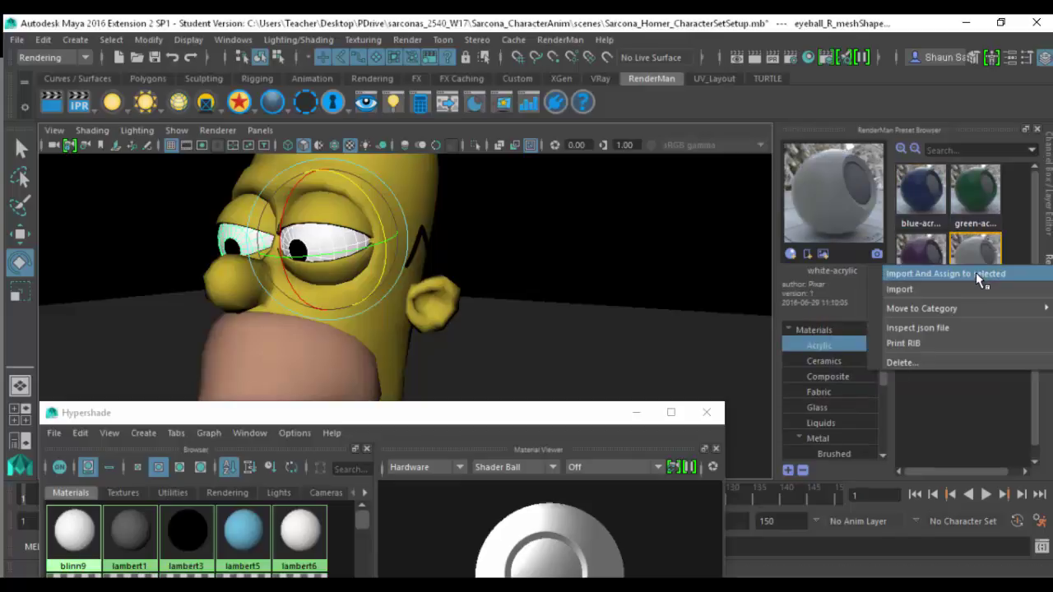
left_click(976, 273)
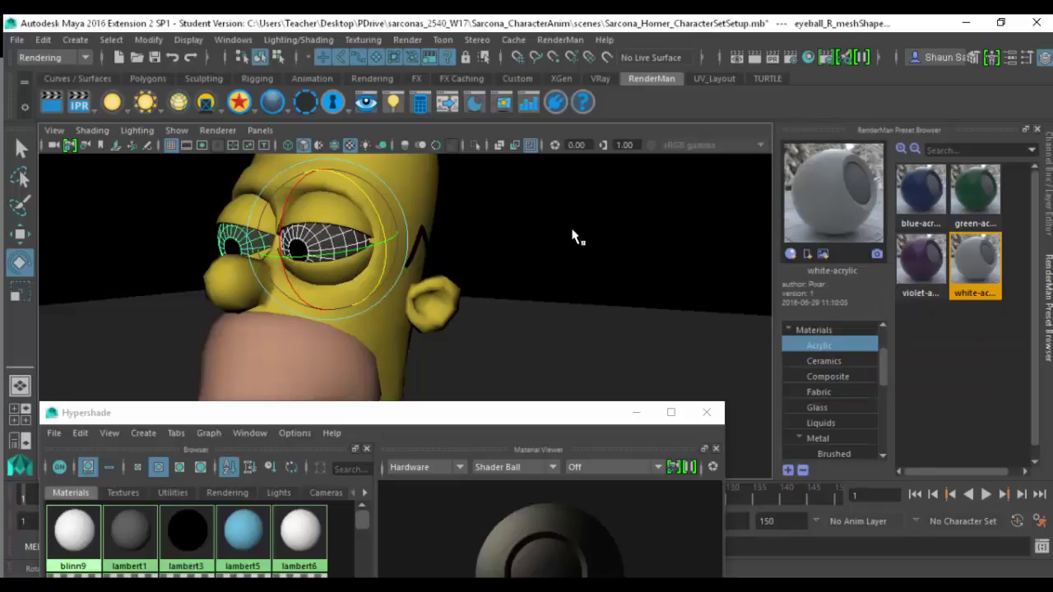
- Raise the diffuse color of the eyeballs' white_acrylic material to full white
key("ctrl+a")
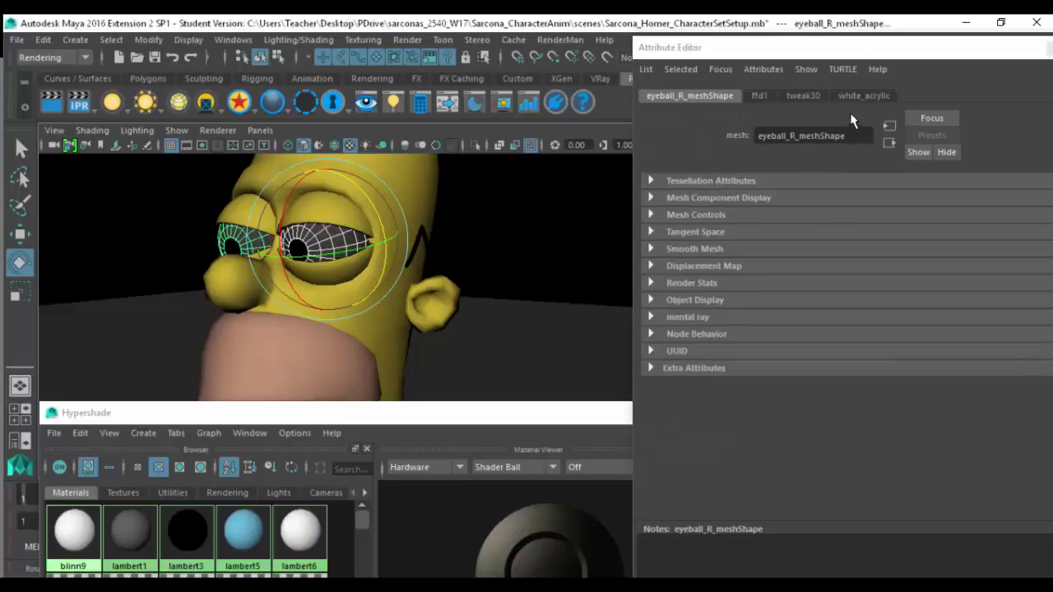
left_click(864, 95)
left_click_drag(849, 311, 910, 314)
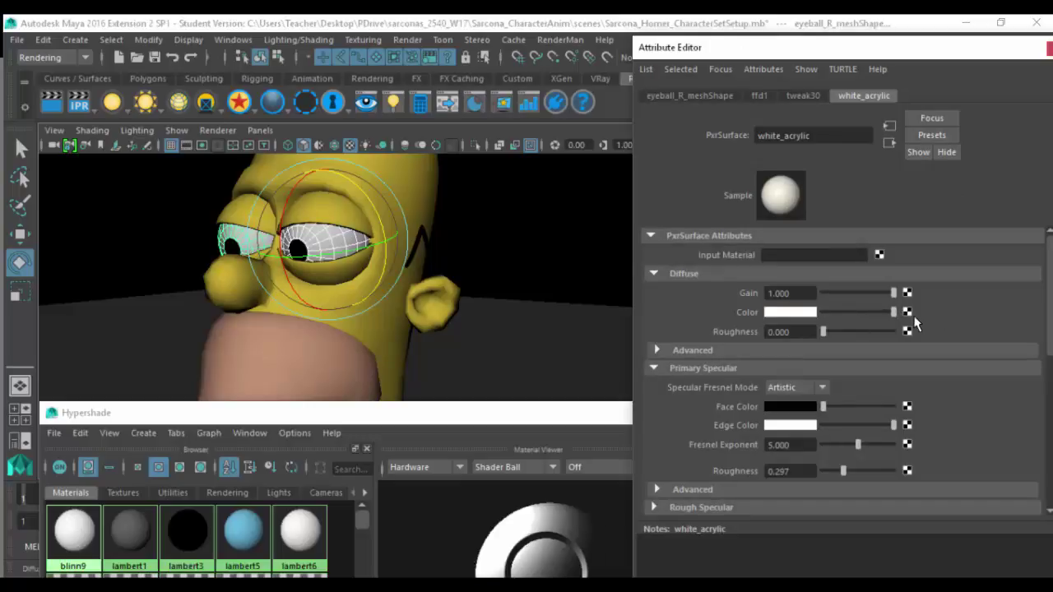
- Rename the white_acrylic material to Eyes_white_acrylic and close its attributes
left_click_drag(859, 139, 713, 130)
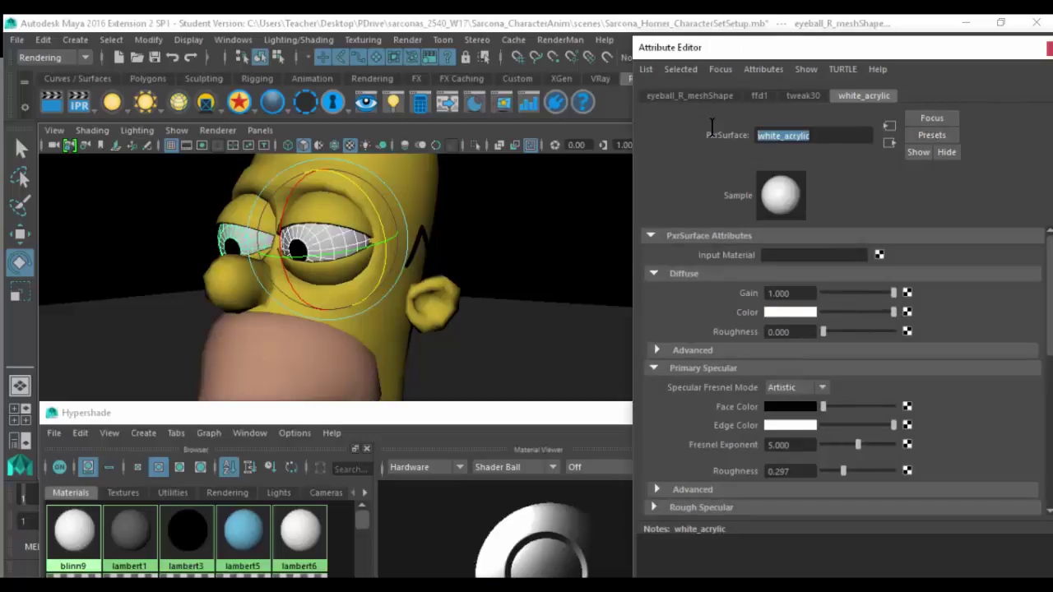
key("Home")
type("Eyes_")
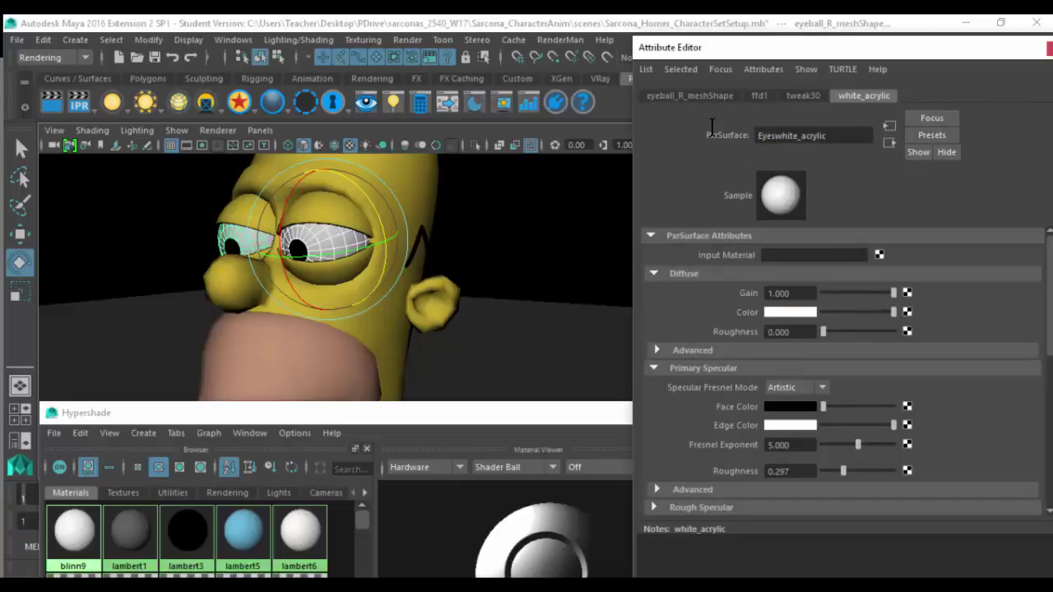
key("Return")
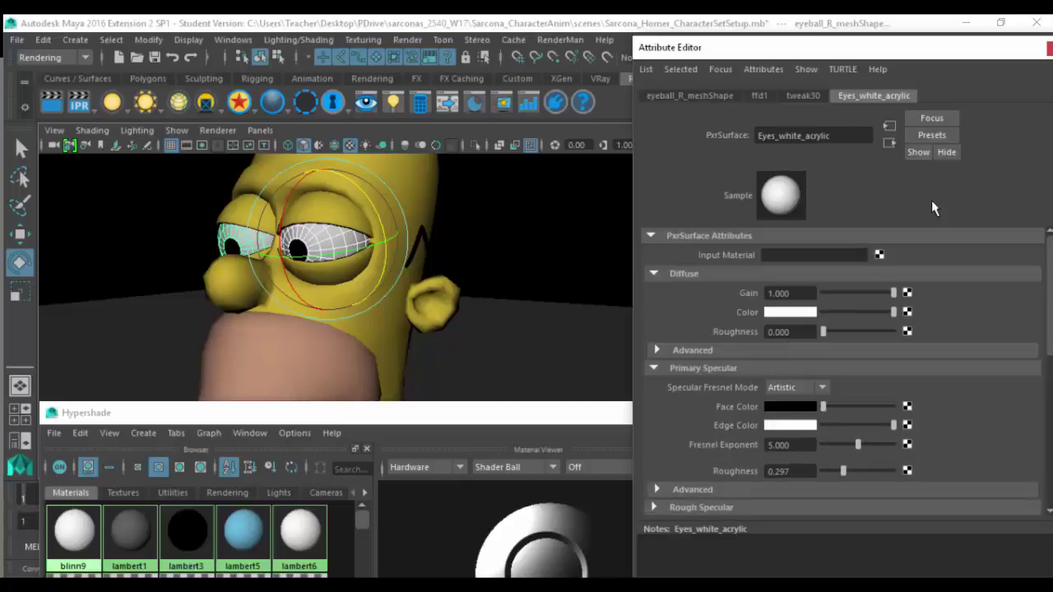
left_click(1051, 48)
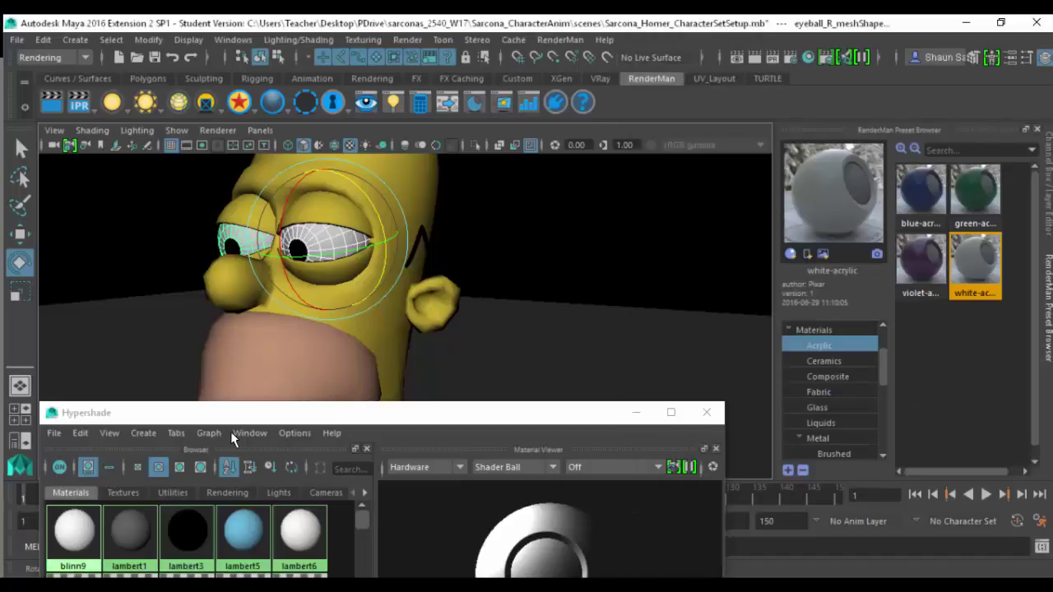
- Delete the replaced blinn9 material from the Hypershade and select lambert1 to check it
left_click_drag(194, 412, 200, 361)
left_click(78, 475)
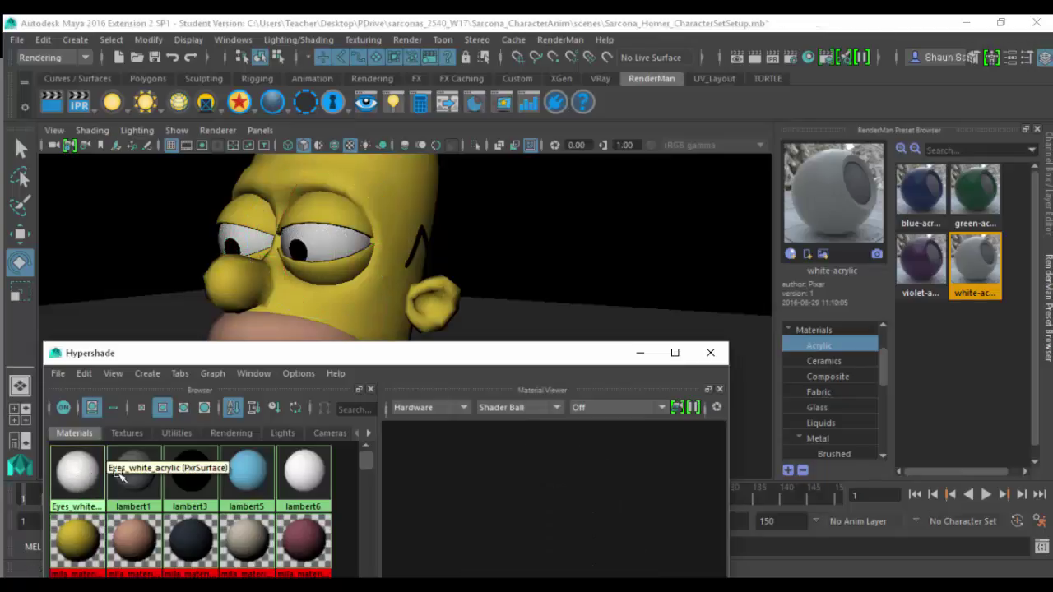
left_click(133, 471)
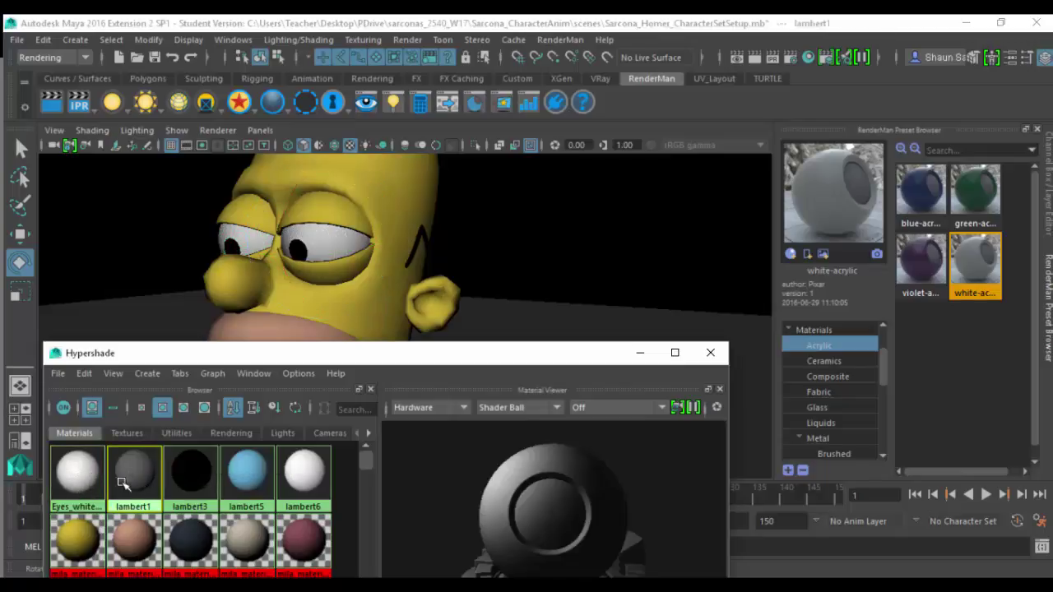
- Select the iris and hair meshes that use lambert3 and assign them the matte plastic preset black-soft-plastic
right_click_drag(186, 468, 271, 371)
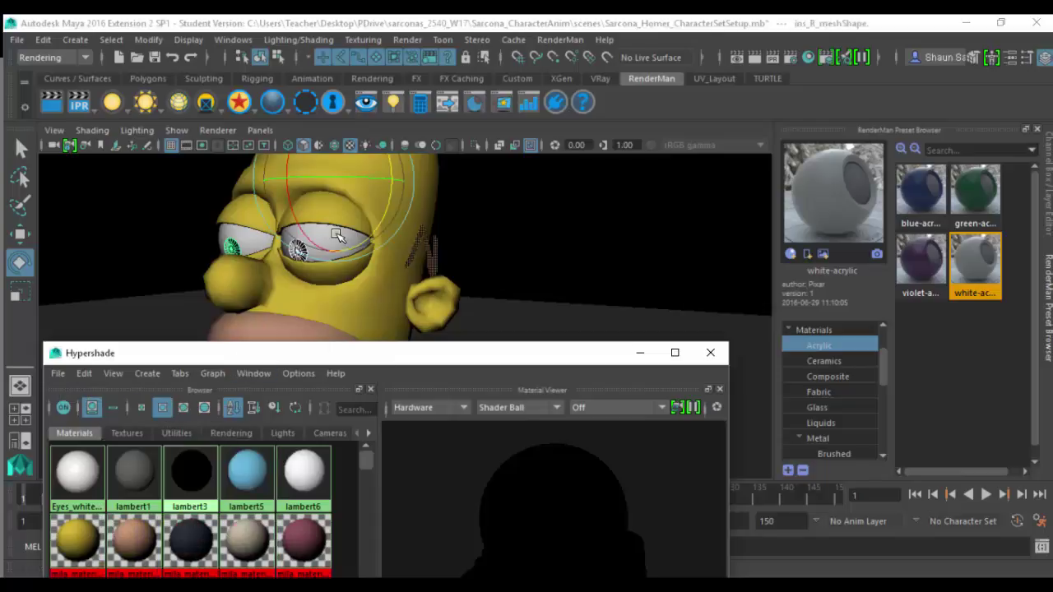
left_click(824, 362)
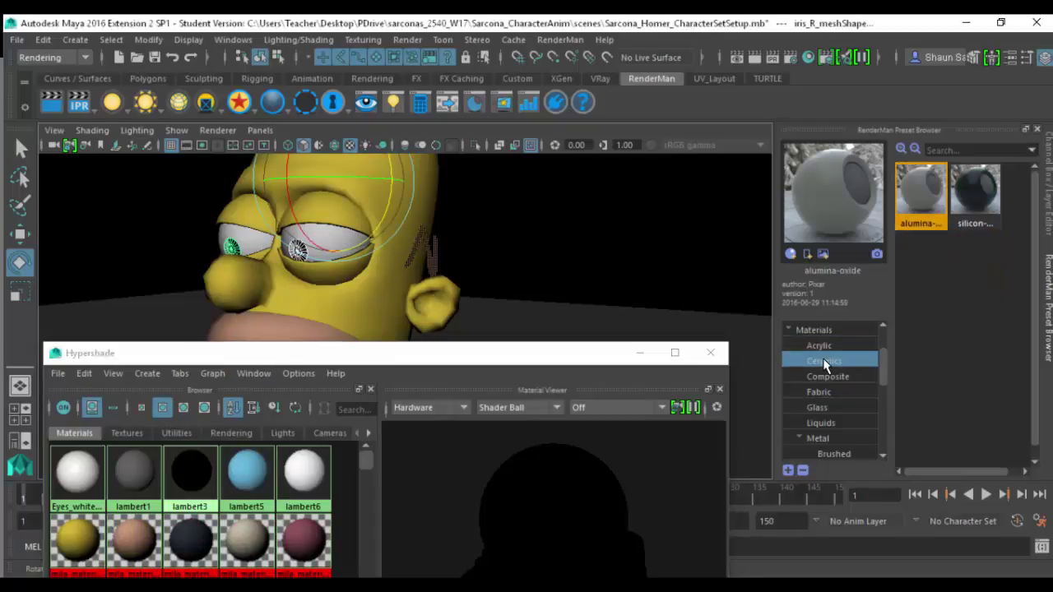
left_click(829, 378)
scroll(830, 416, "down", 5)
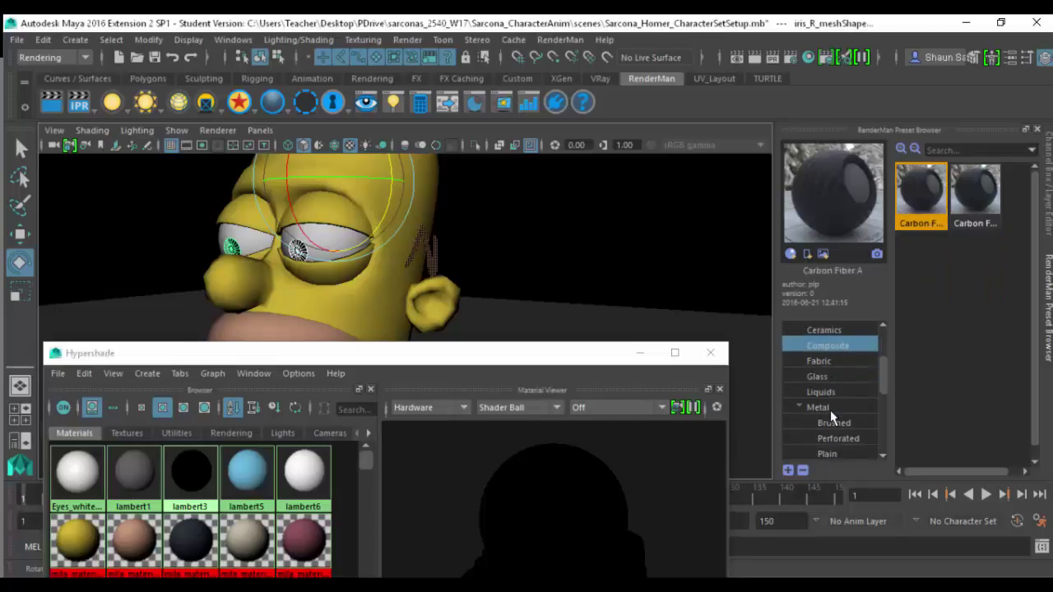
scroll(830, 413, "down", 1)
left_click(834, 377)
scroll(835, 387, "down", 3)
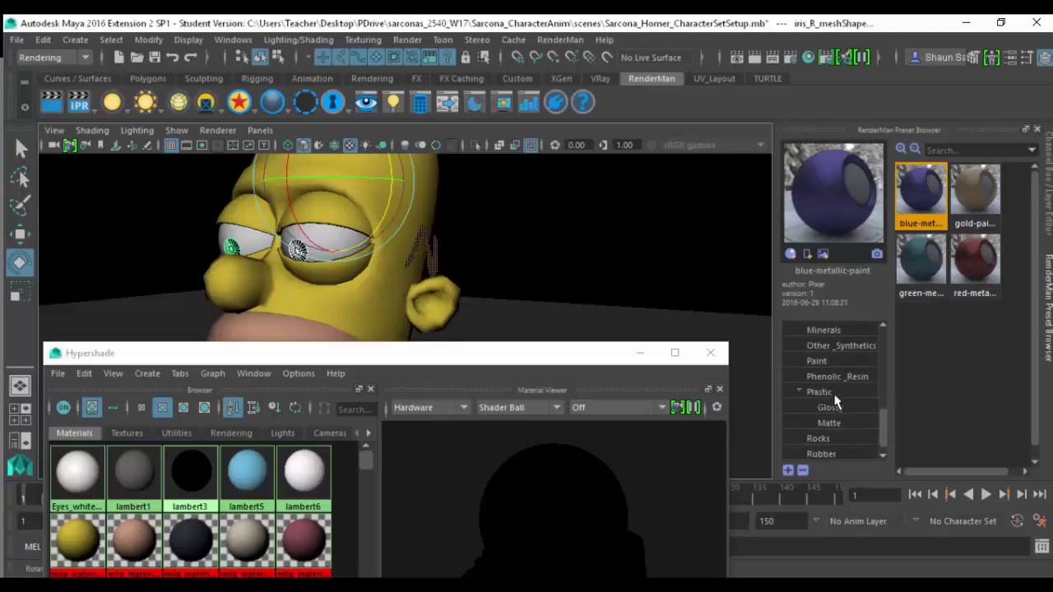
left_click(835, 410)
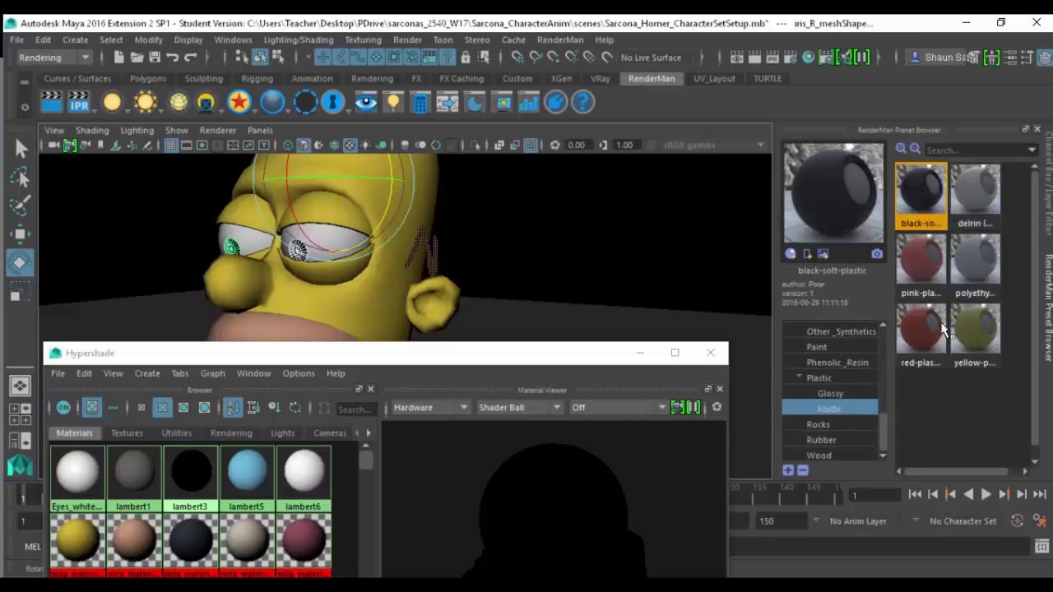
right_click(923, 201)
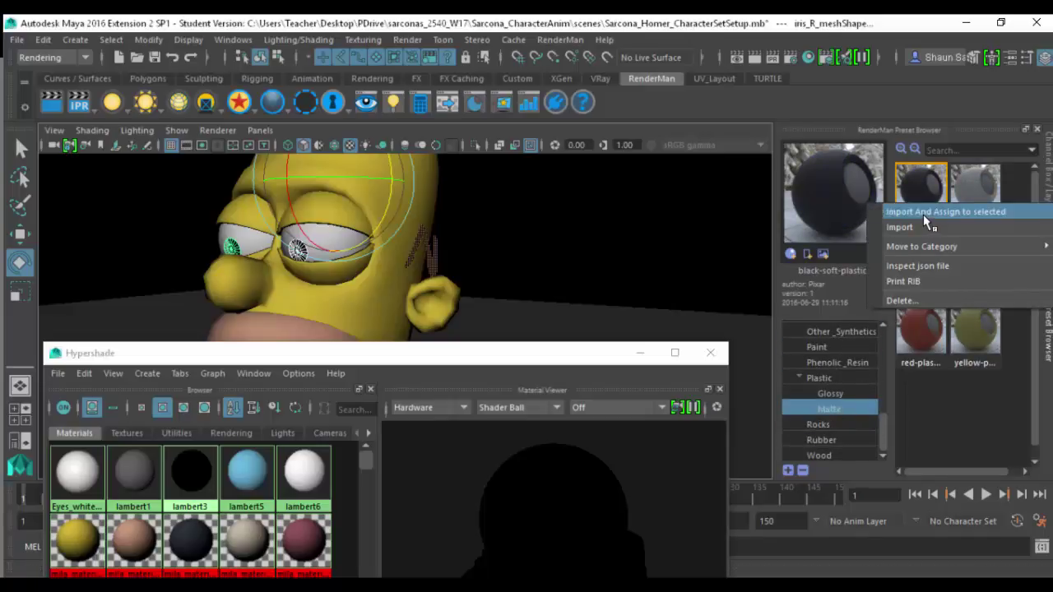
left_click(923, 213)
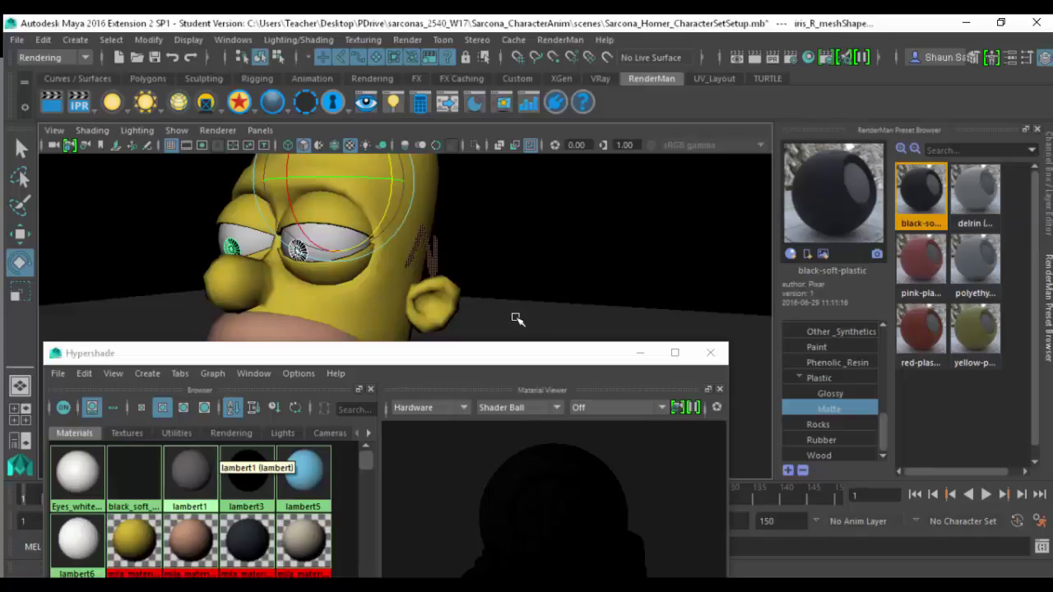
- Rename the black_soft_plastic material to Eys_Hair_black_soft_plastic and delete the replaced lambert3 material
double_click(134, 474)
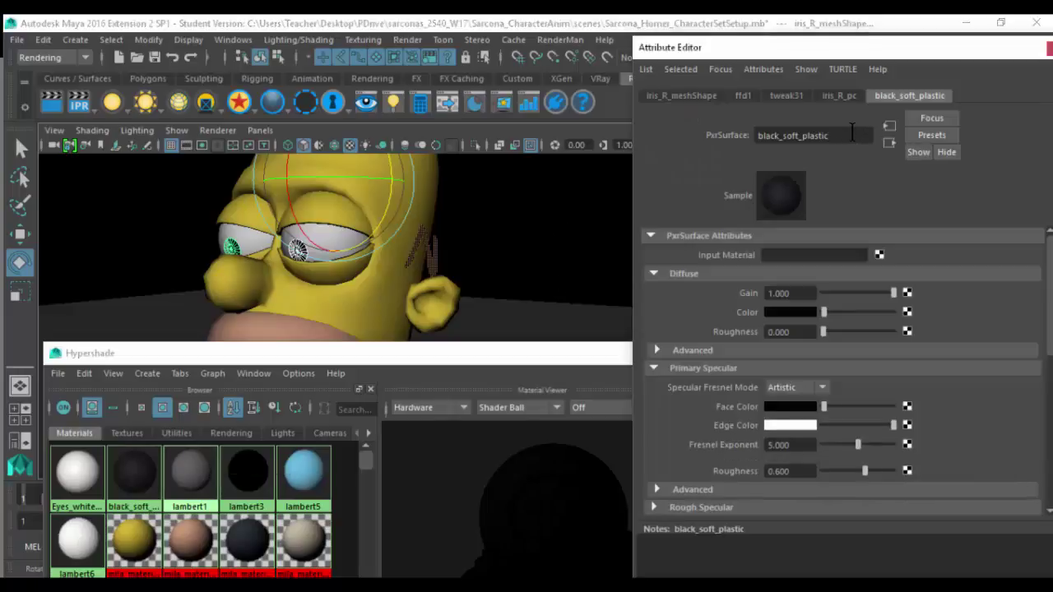
type("Eys_Hair_")
key("Return")
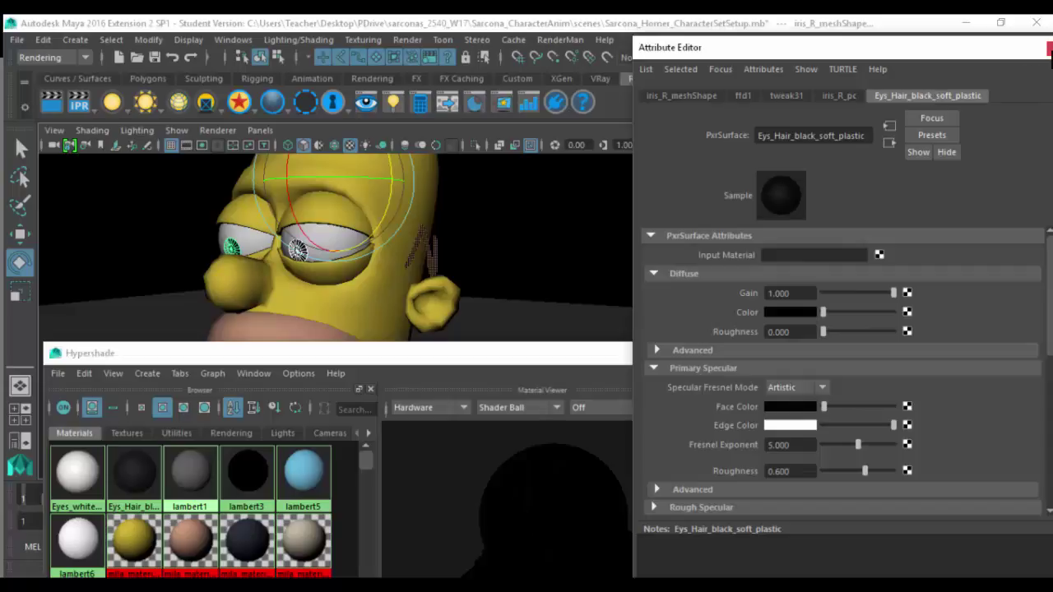
left_click(1049, 50)
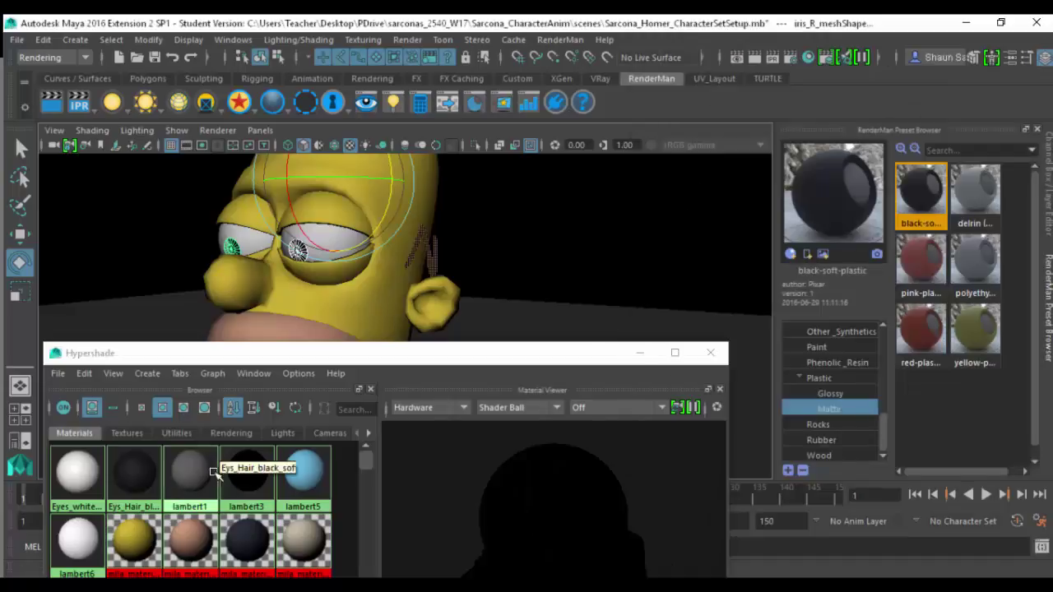
left_click(243, 478)
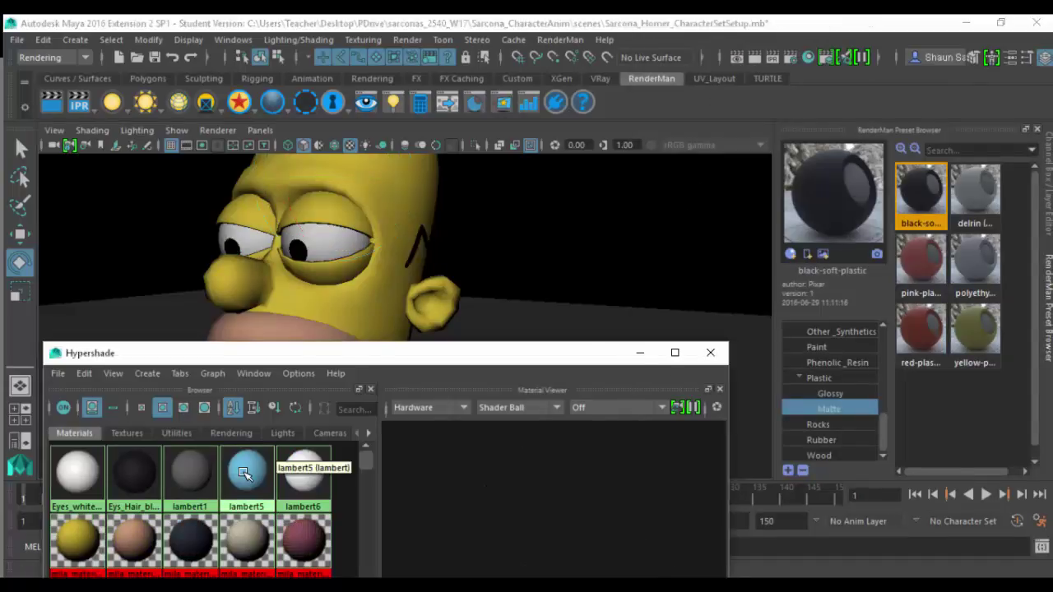
- Select the pants mesh that uses lambert5 and import and assign the blue-rubber(matte) preset to it
right_click(244, 474)
left_click(310, 378)
key("f")
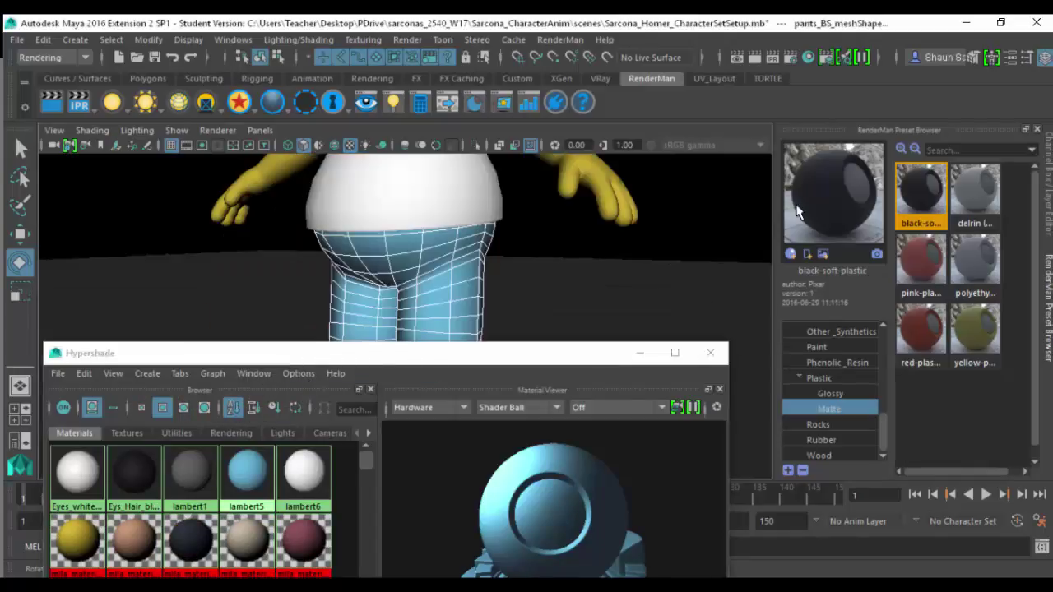
left_click(837, 424)
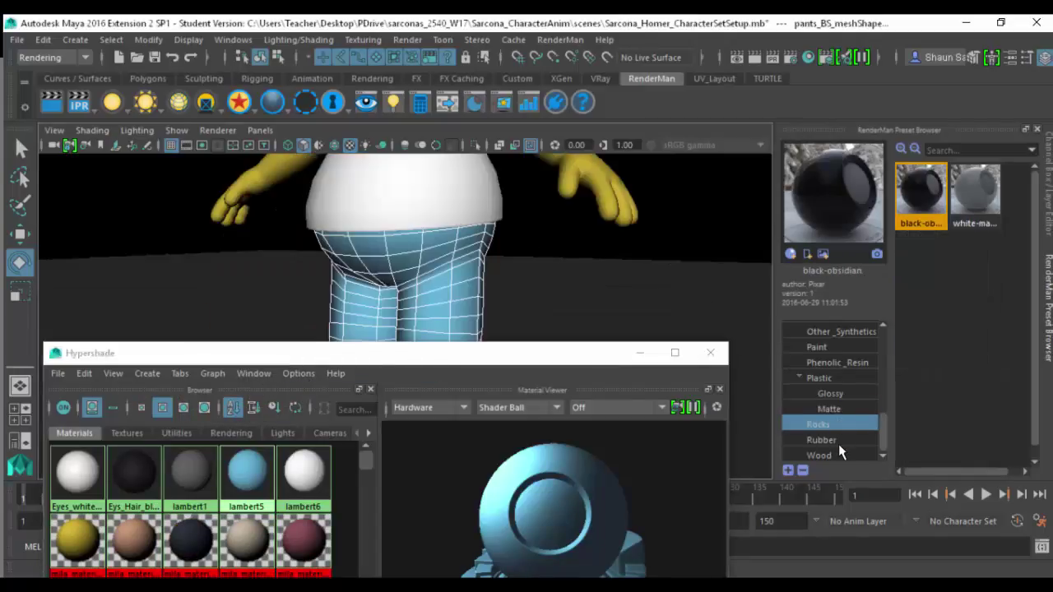
left_click(839, 445)
left_click(840, 454)
left_click(836, 440)
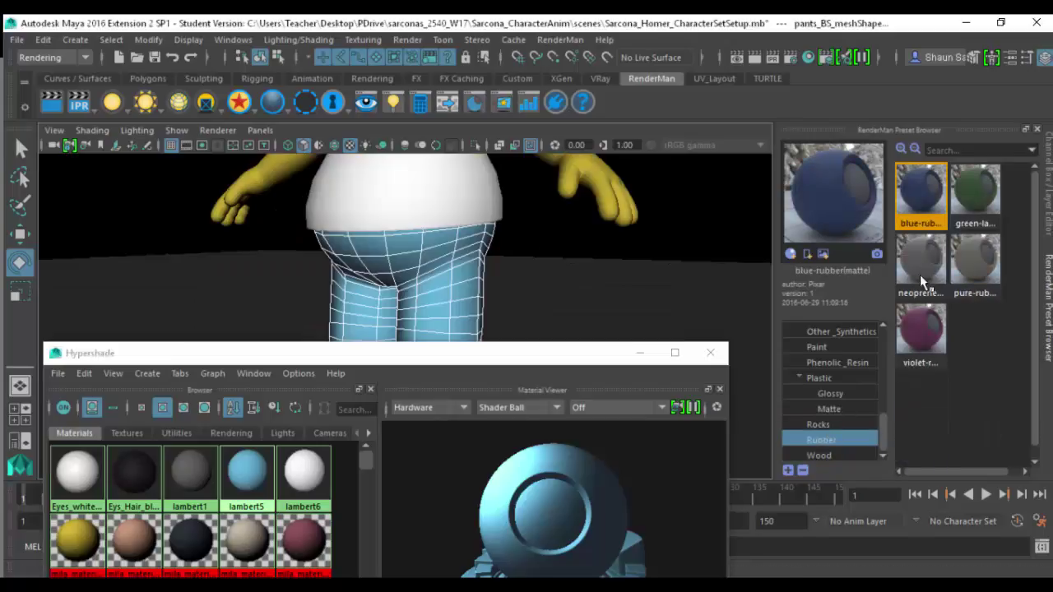
right_click(923, 207)
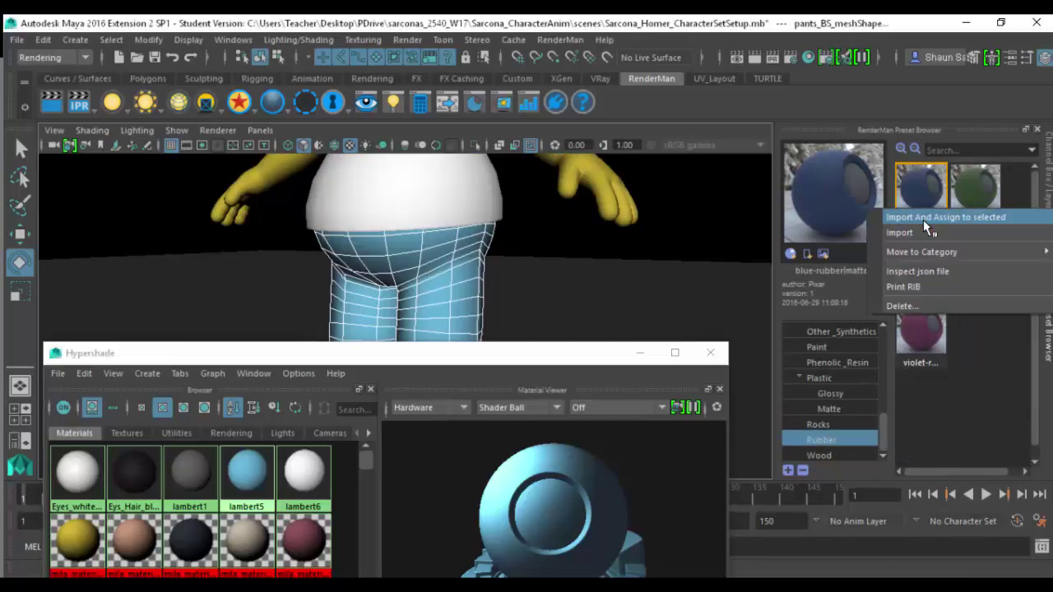
left_click(923, 218)
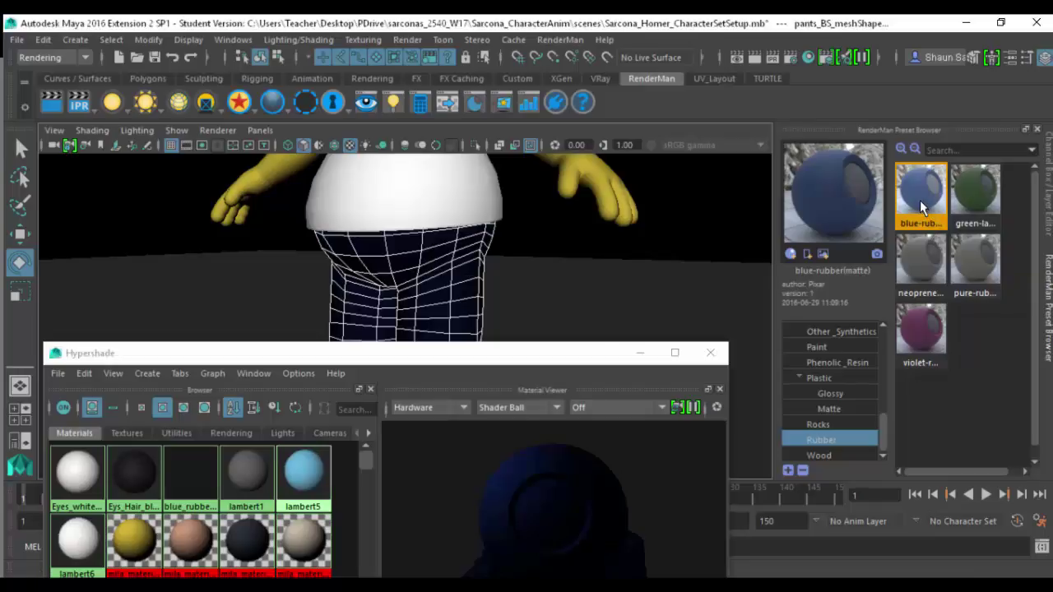
- Set the blue_rubbermatte diffuse color to bright blue with hue 210, saturation 1 and value 1, and delete the replaced lambert5 material
left_click(798, 312)
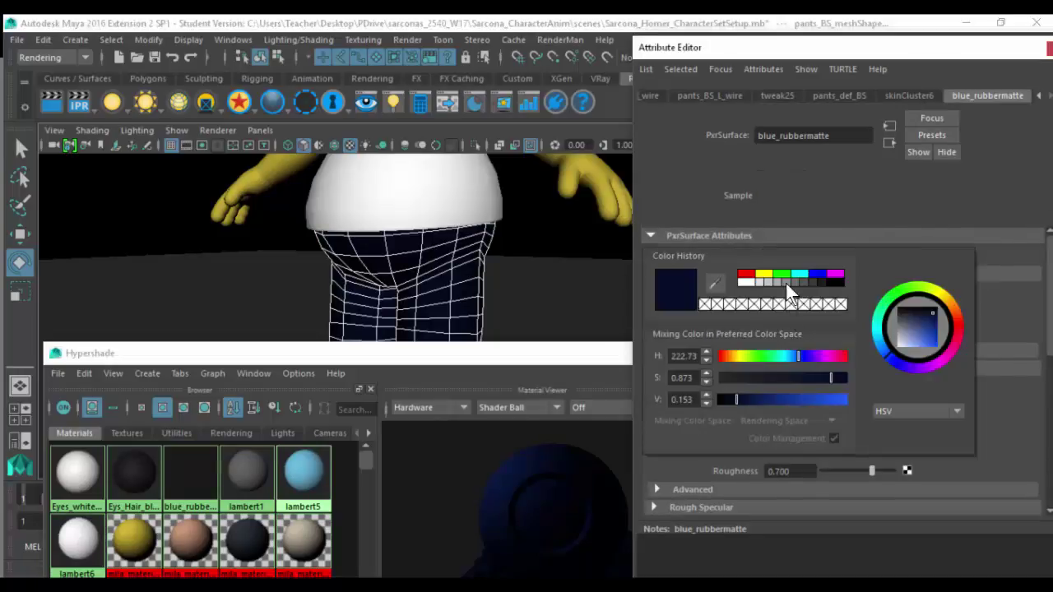
left_click(796, 354)
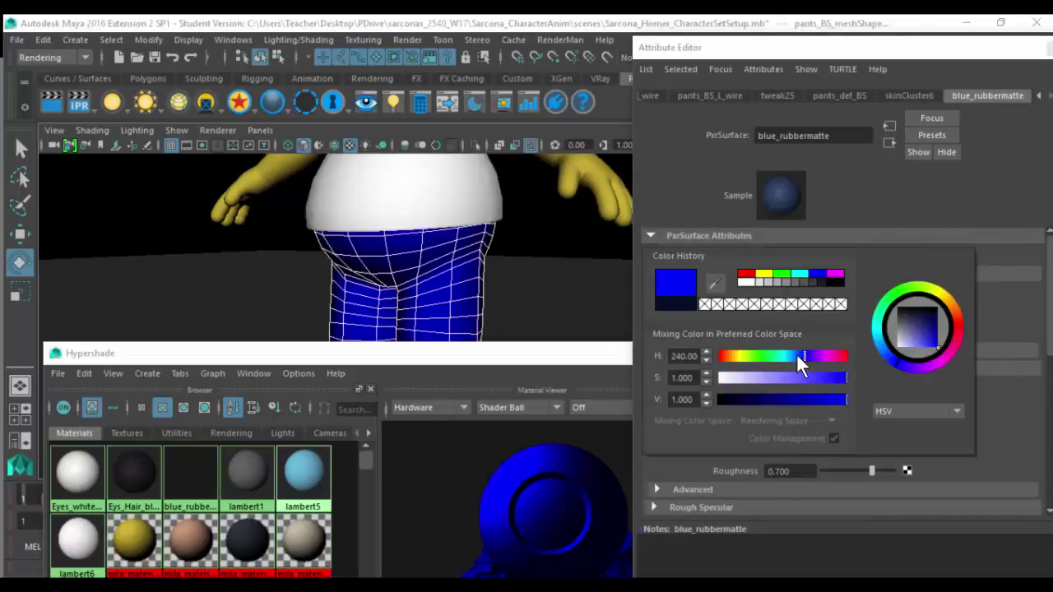
left_click_drag(794, 354, 793, 357)
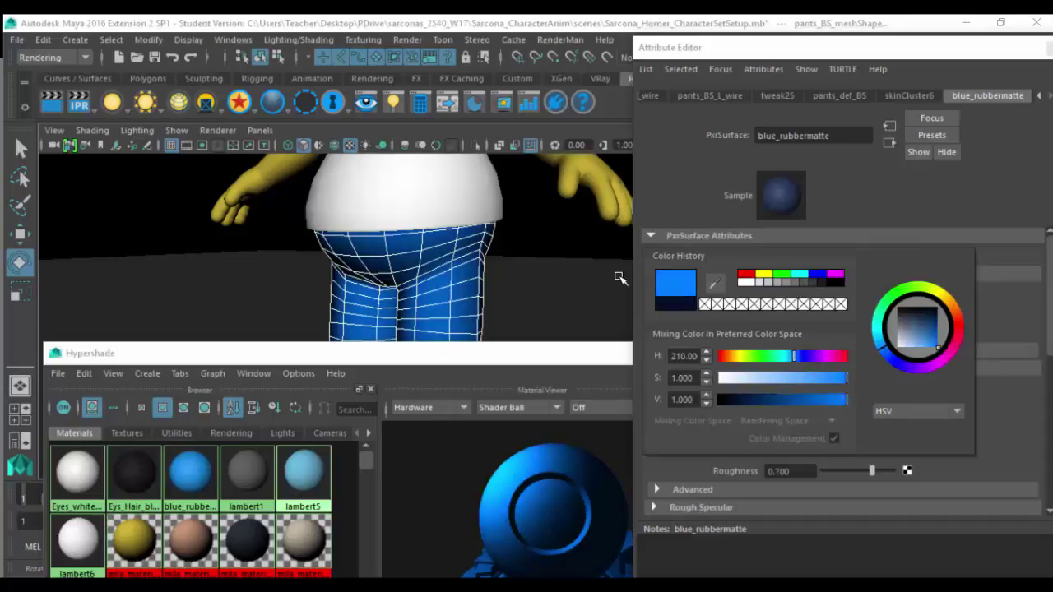
right_click_drag(371, 221, 292, 201, "alt")
middle_click_drag(426, 248, 372, 250, "alt")
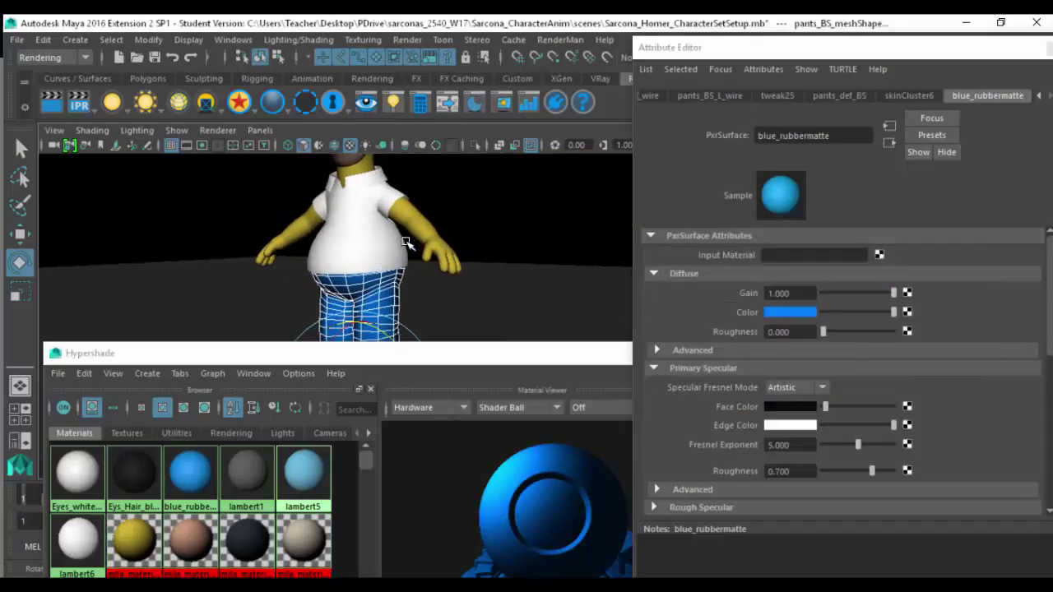
left_click(297, 472)
key("Delete")
- Select the shirt mesh that uses lambert6 and import and assign the pure-rubber preset to it
right_click_drag(298, 471, 342, 375)
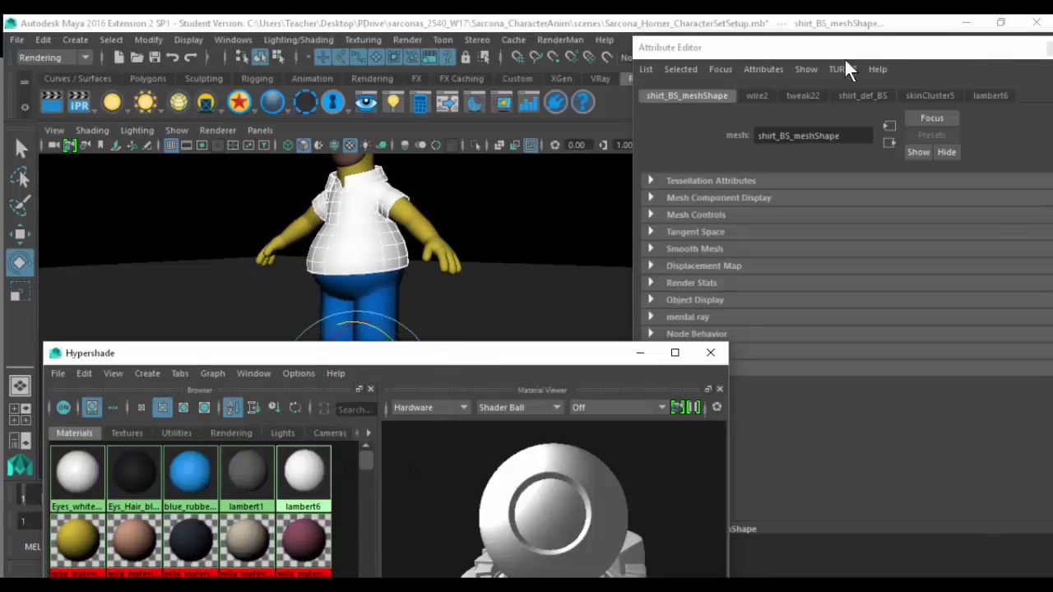
left_click(928, 47)
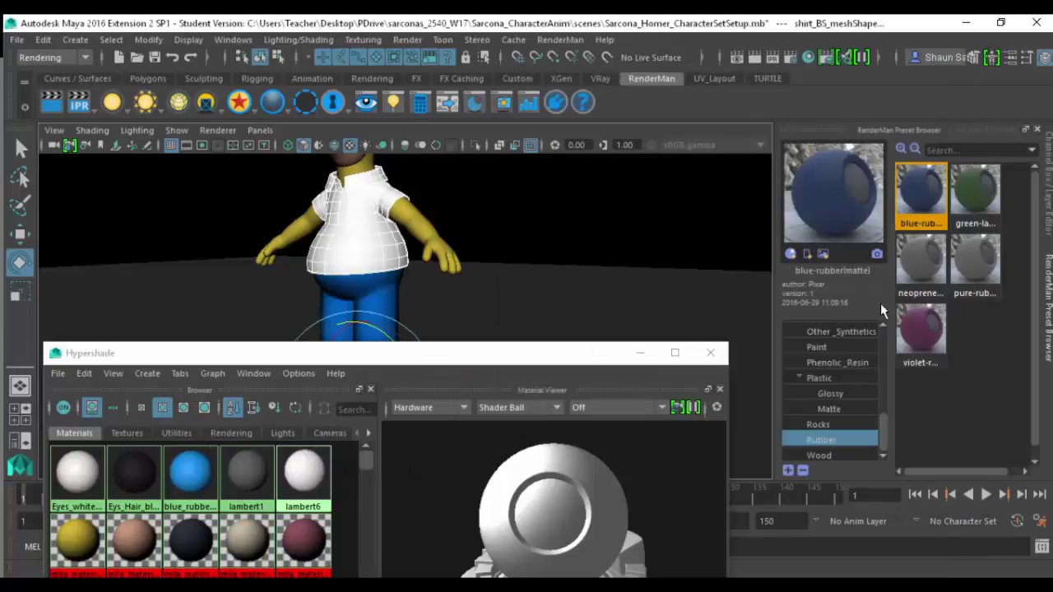
right_click(969, 270)
left_click(963, 272)
- Rename the shirt's pure_rubber material to Shirt_pure_rubber
key("ctrl+a")
left_click(870, 99)
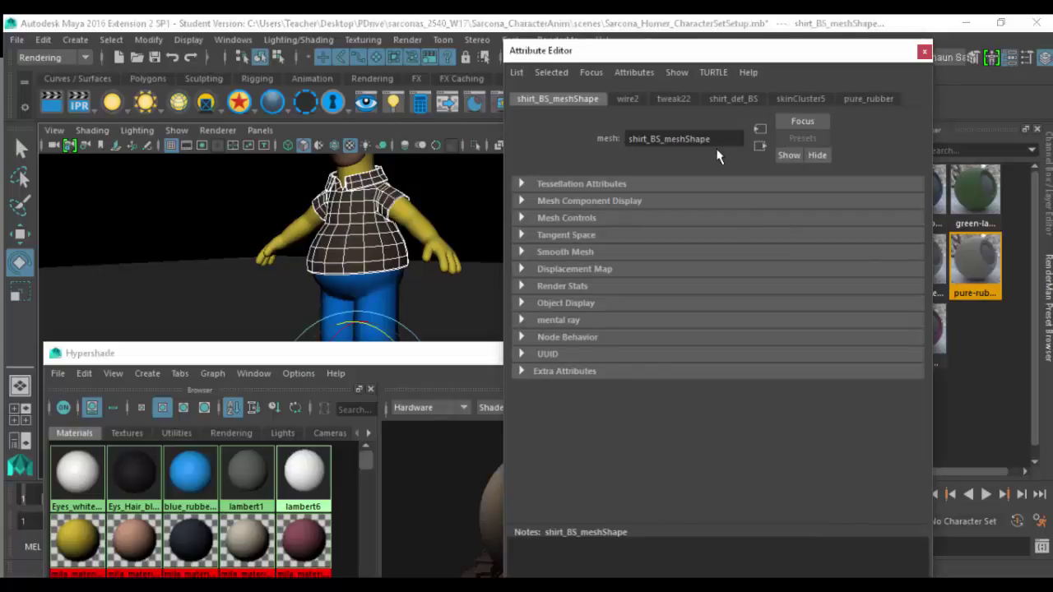
left_click(701, 138)
key("Home")
type("Shirt")
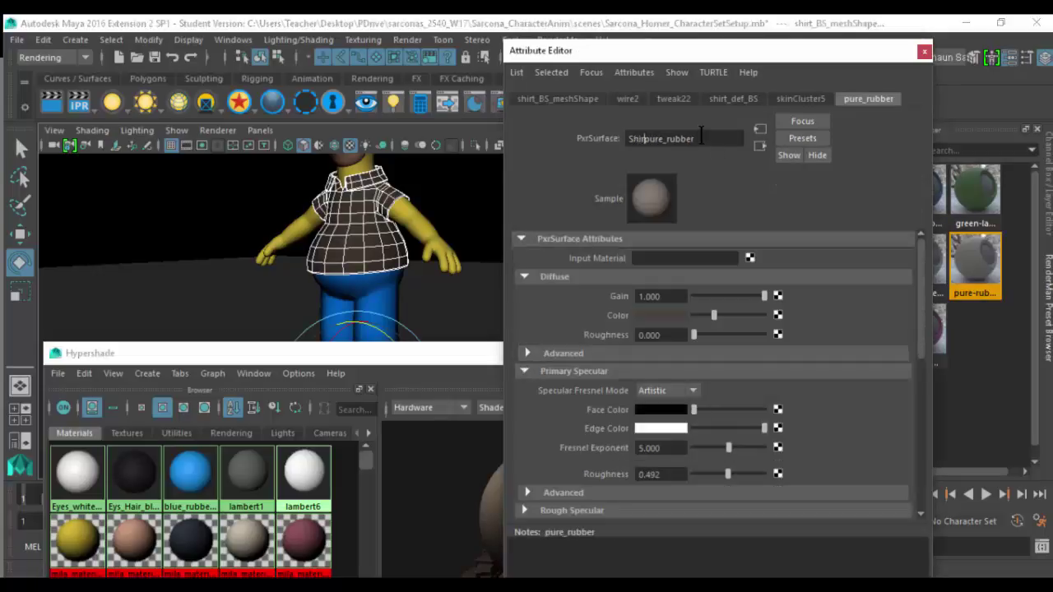
type("_")
key("Return")
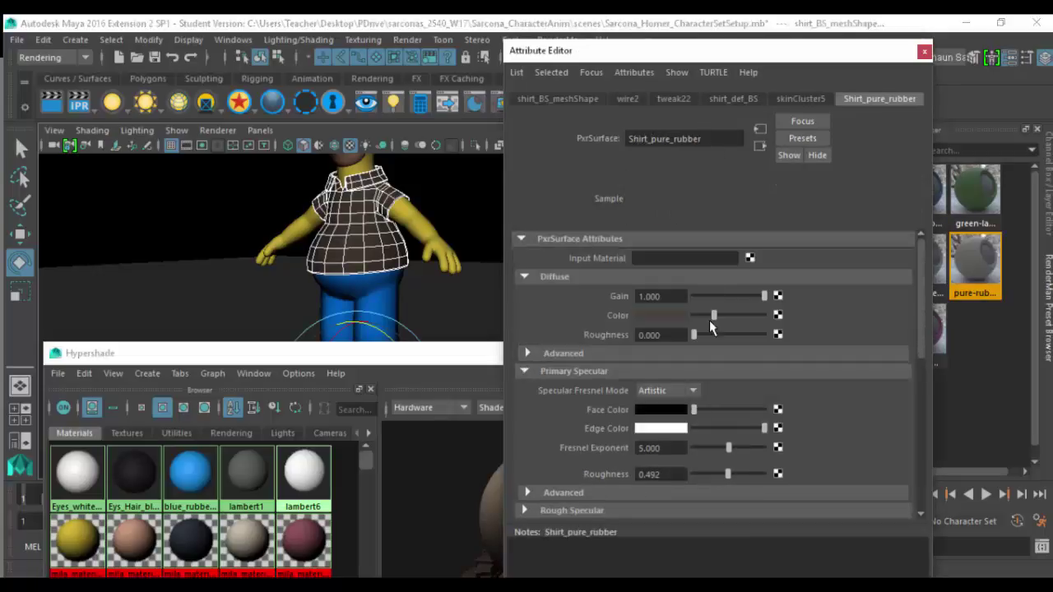
- Brighten the Shirt_pure_rubber diffuse color to white and delete the replaced lambert6 material
left_click_drag(691, 321, 785, 318)
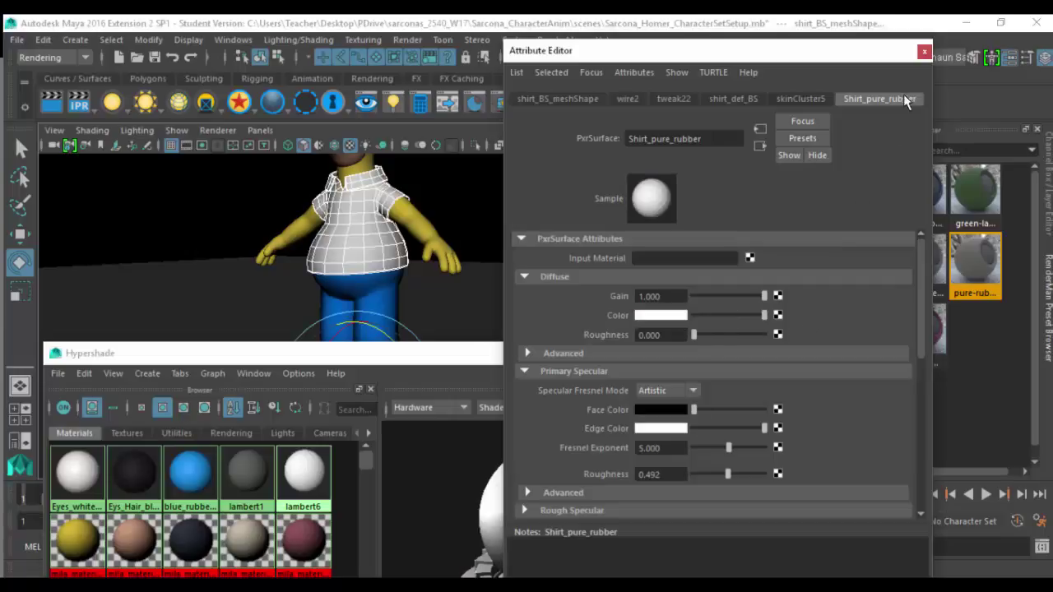
left_click(925, 52)
left_click_drag(468, 238, 523, 281, "alt")
left_click(313, 453)
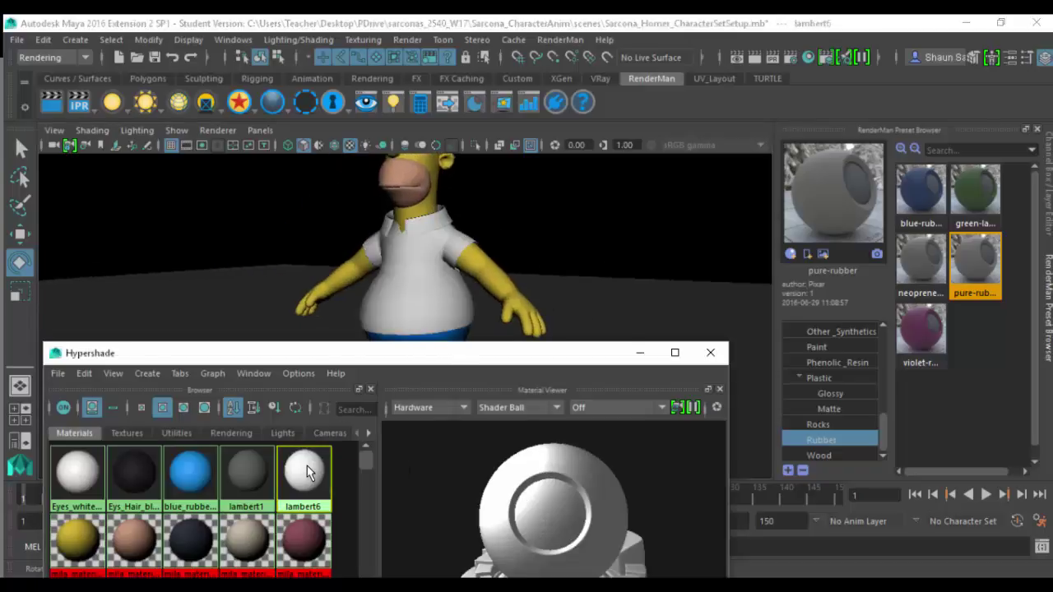
- Rename the blue_rubbermatte material to Pants_blue_rubbermatte
double_click(250, 472)
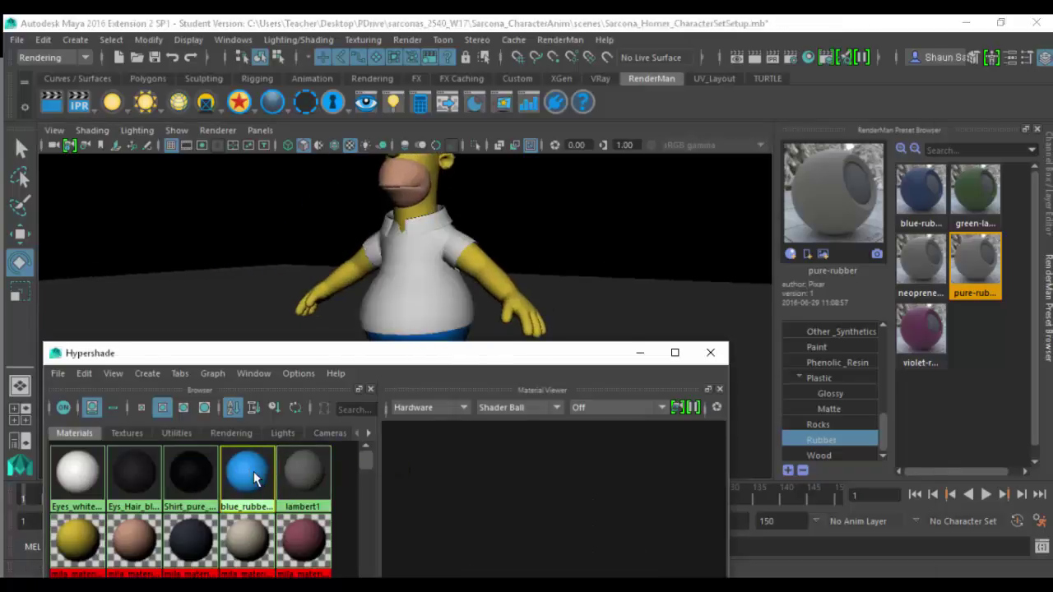
left_click(709, 140)
key("Home")
type("Pants")
key("Return")
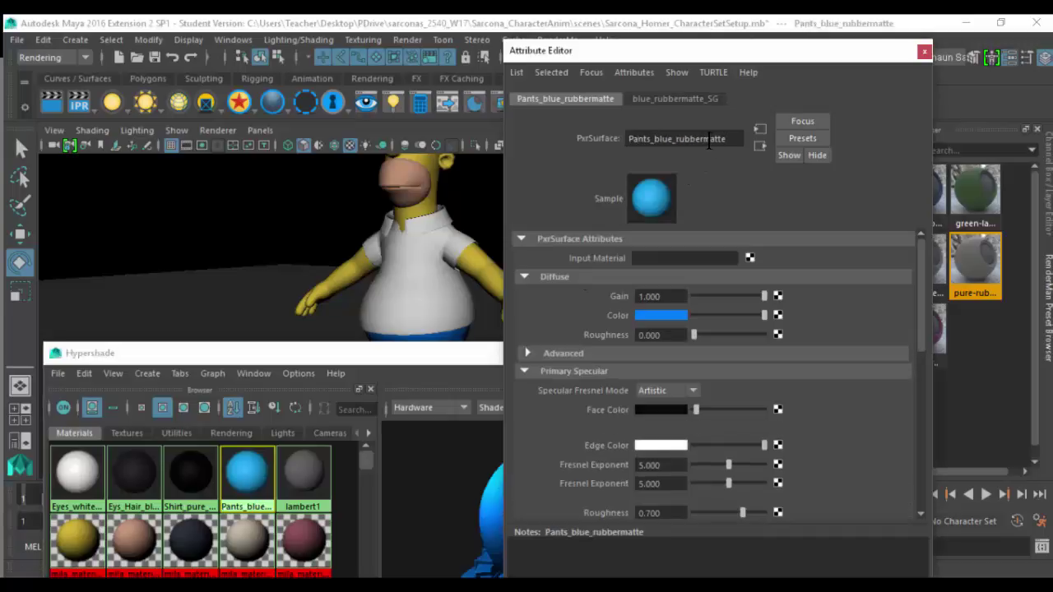
left_click(925, 51)
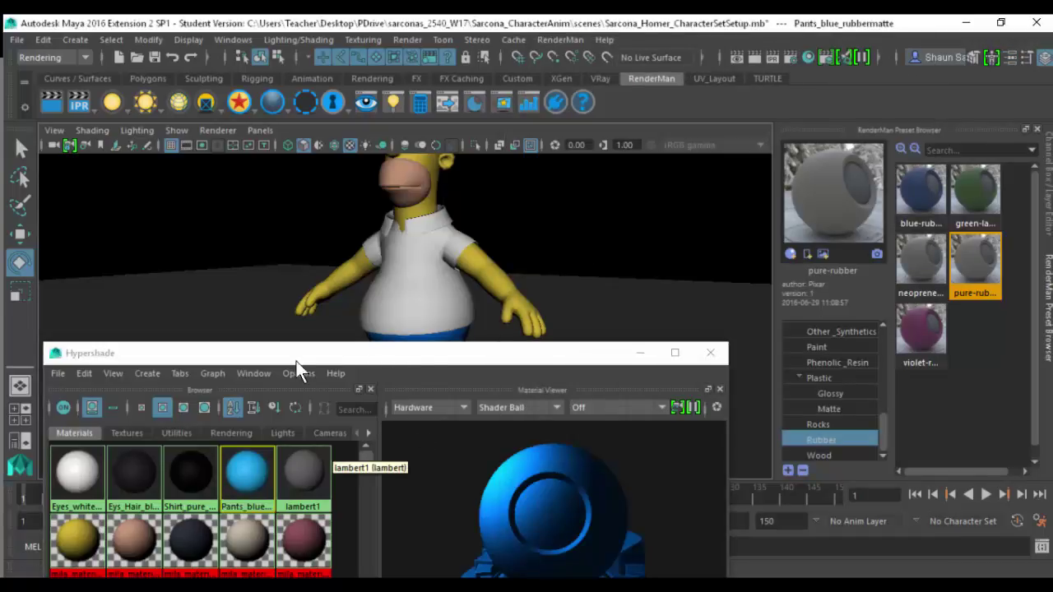
- Select Homer's skin faces that use mila_material1, assign the yellow matte plastic preset to them and open their attributes
left_click(66, 546)
right_click(65, 545)
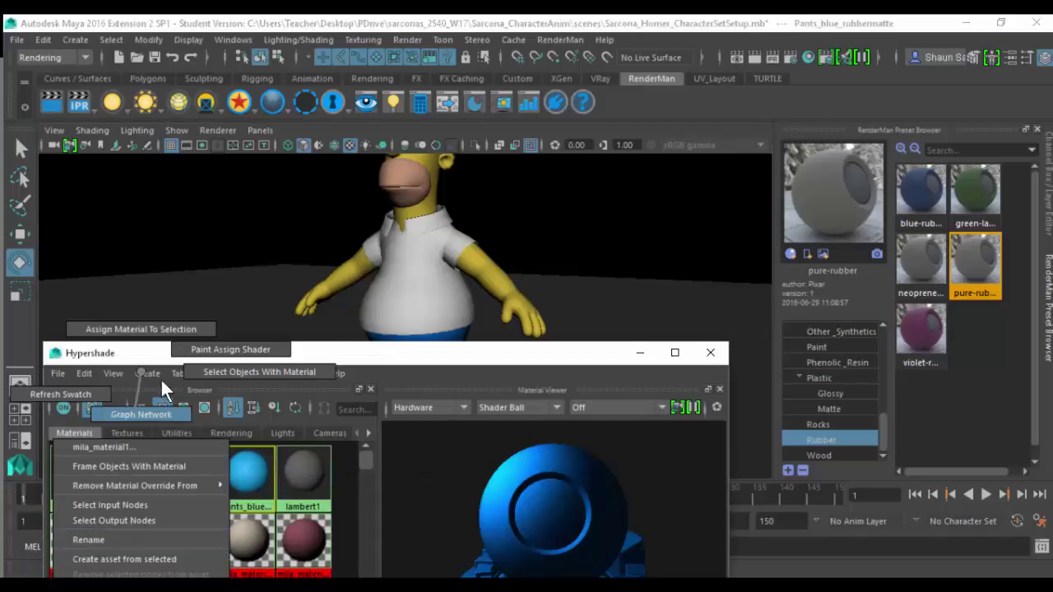
left_click(203, 370)
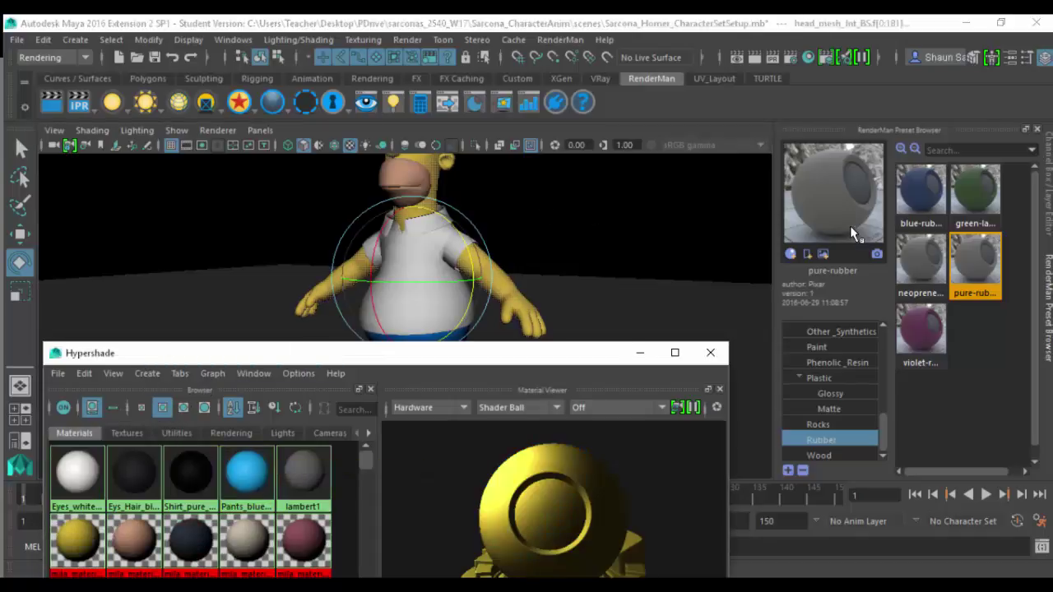
left_click(848, 407)
left_click(846, 396)
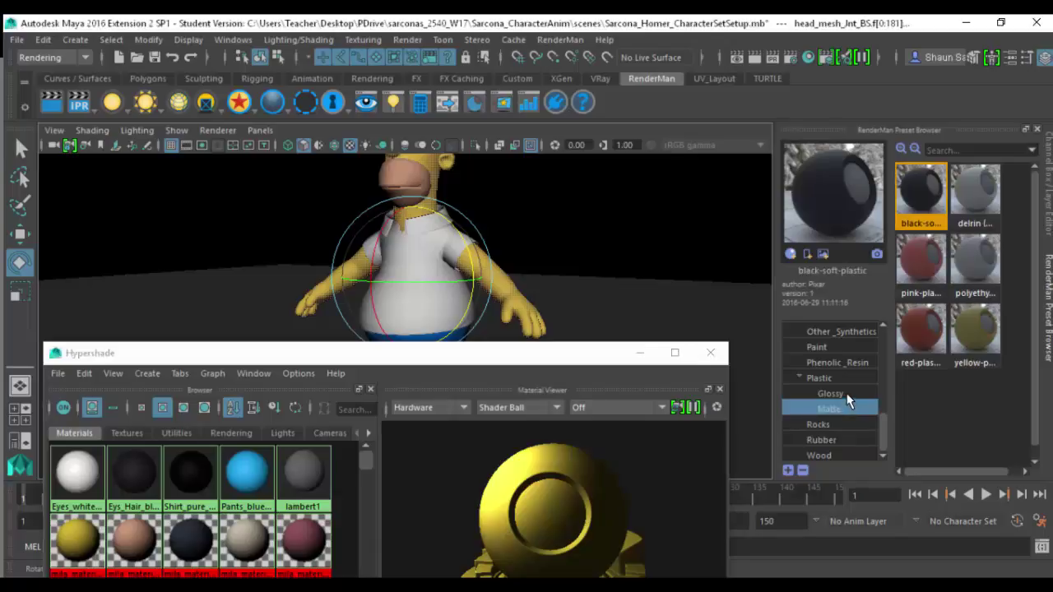
left_click(854, 408)
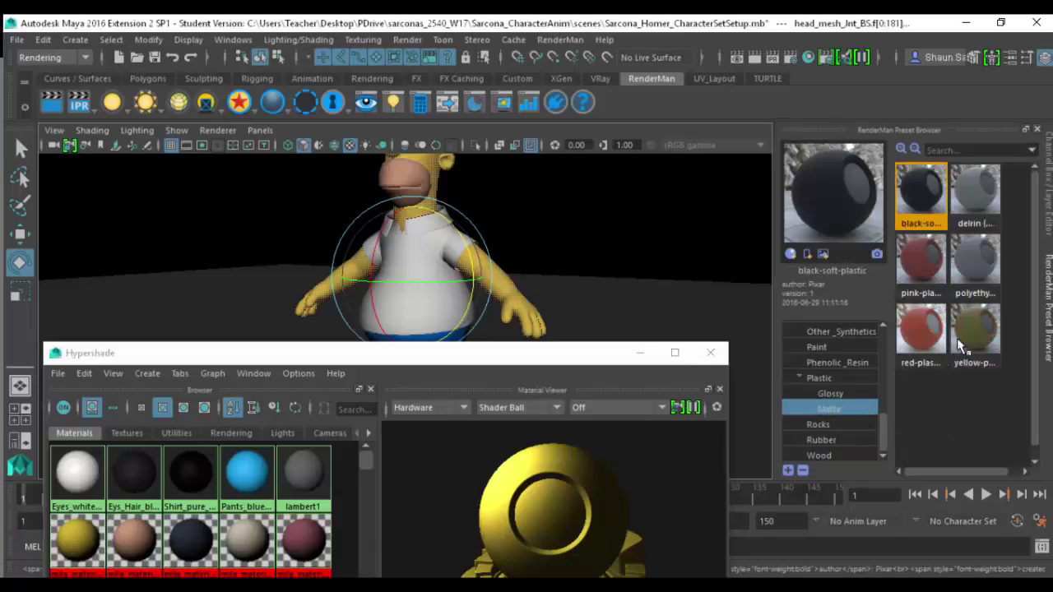
right_click(974, 330)
left_click(973, 349)
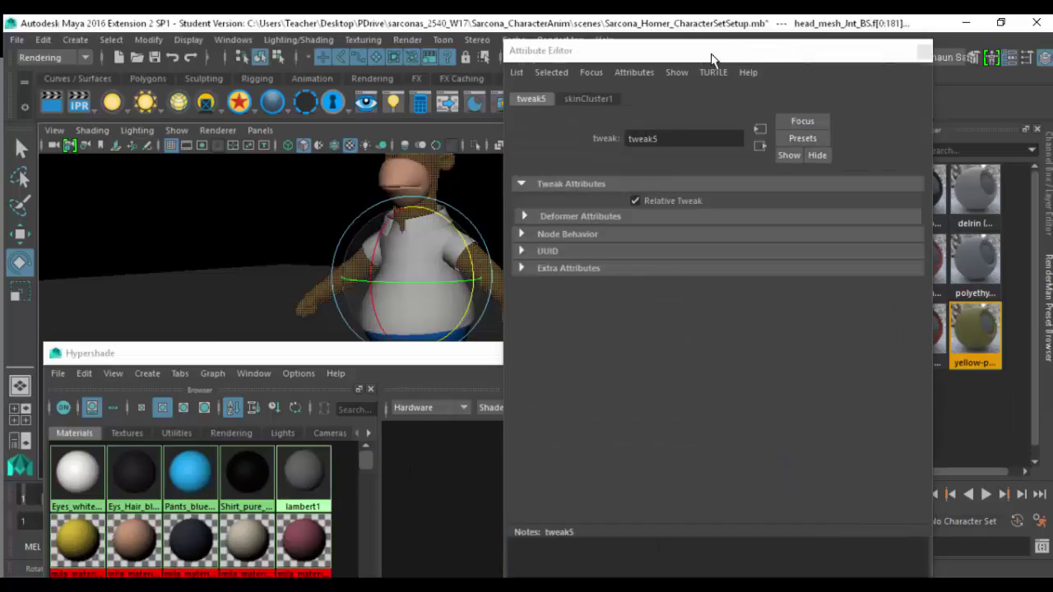
left_click_drag(737, 46, 737, 43)
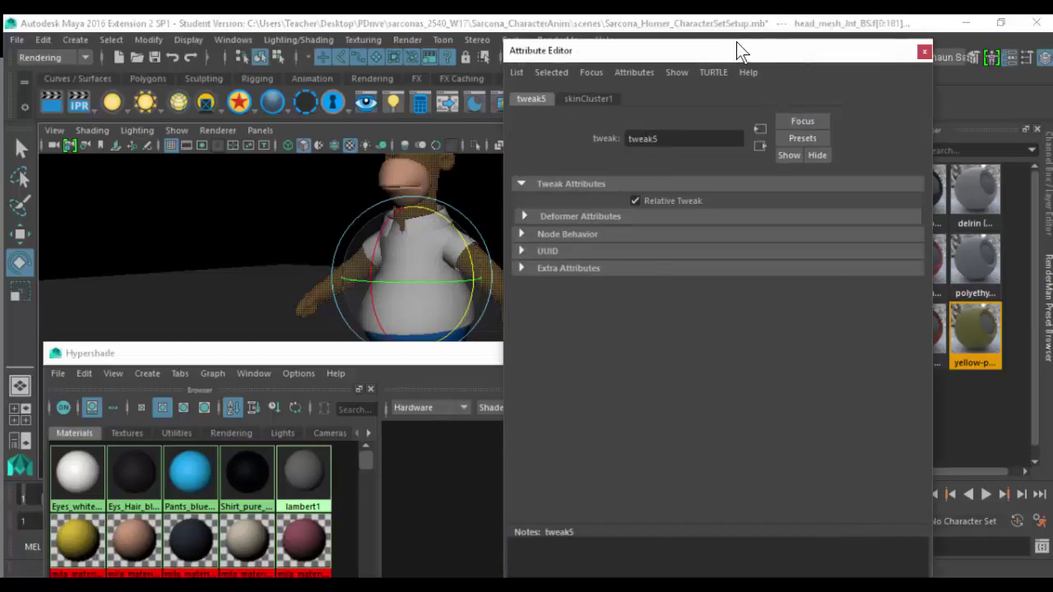
- Open the head mesh's yellow_plastic material and rename it Skin_yellow_plastic
left_click(448, 165)
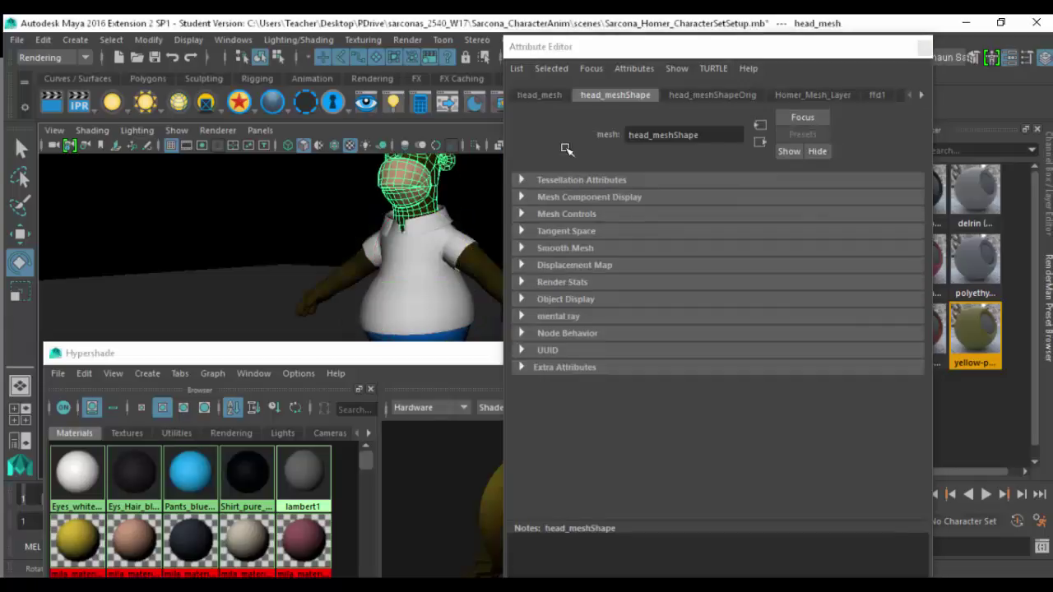
left_click(921, 94)
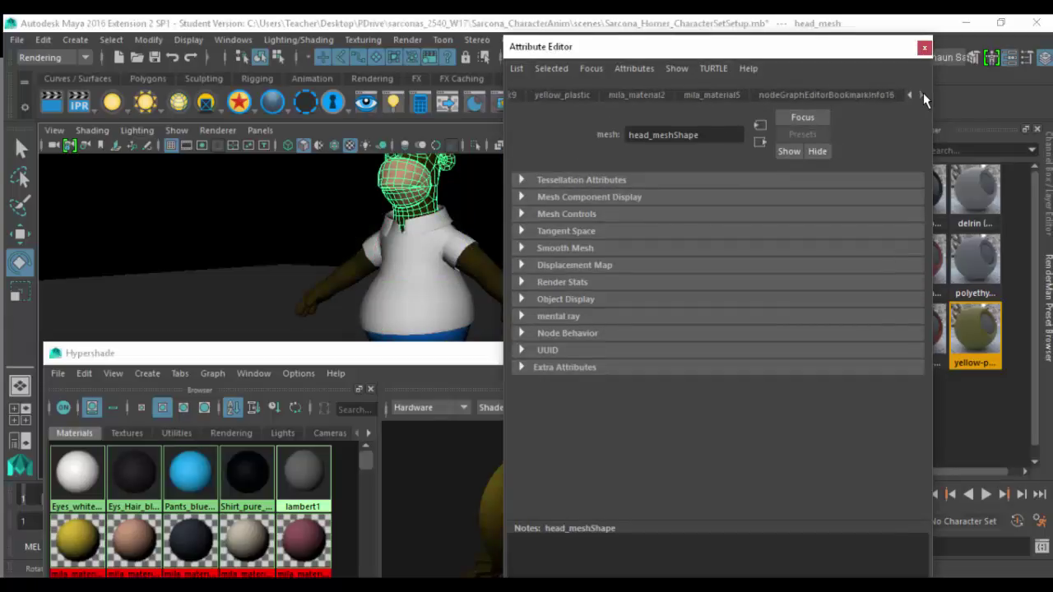
left_click(729, 95)
left_click(640, 94)
left_click(594, 96)
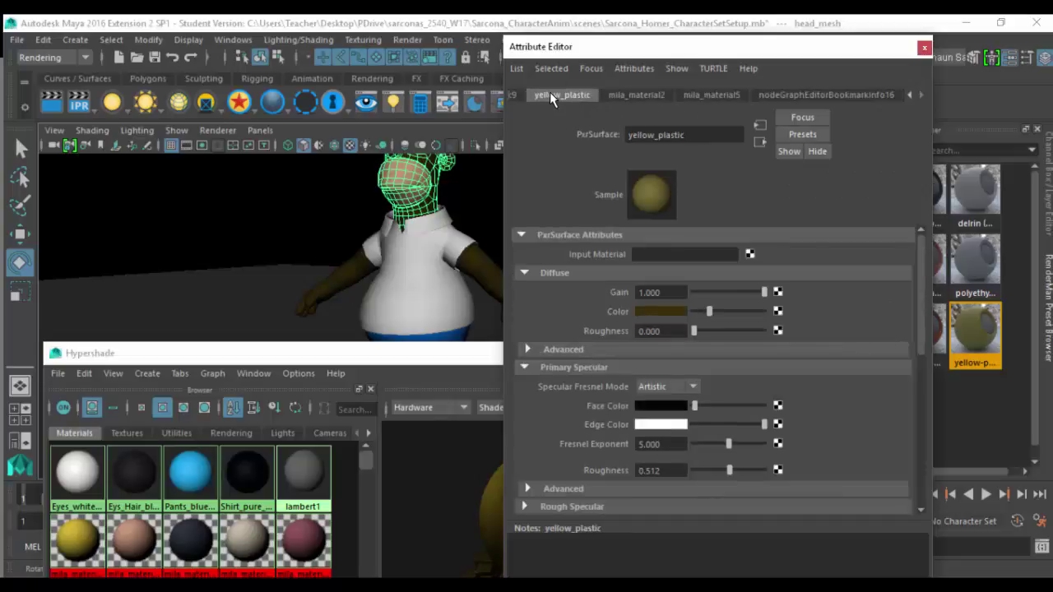
left_click(695, 135)
key("Home")
type("Skin_")
key("Return")
- Brighten the skin material's diffuse colour to a vivid yellow and close its attributes
left_click_drag(710, 312, 785, 321)
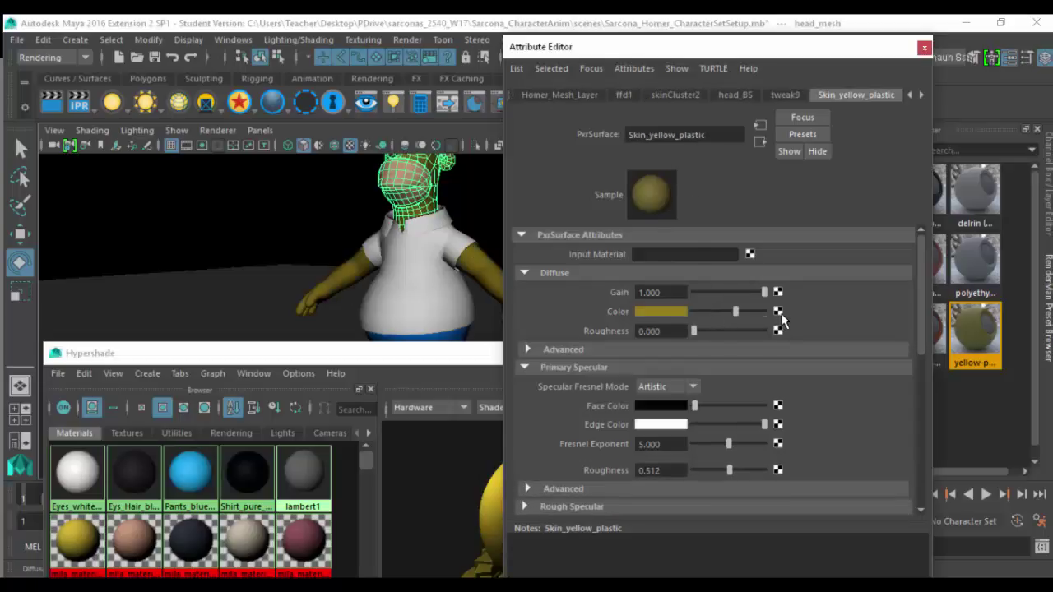
left_click_drag(707, 313, 689, 314)
left_click(668, 312)
left_click(609, 355)
left_click(708, 399)
left_click_drag(639, 380, 696, 379)
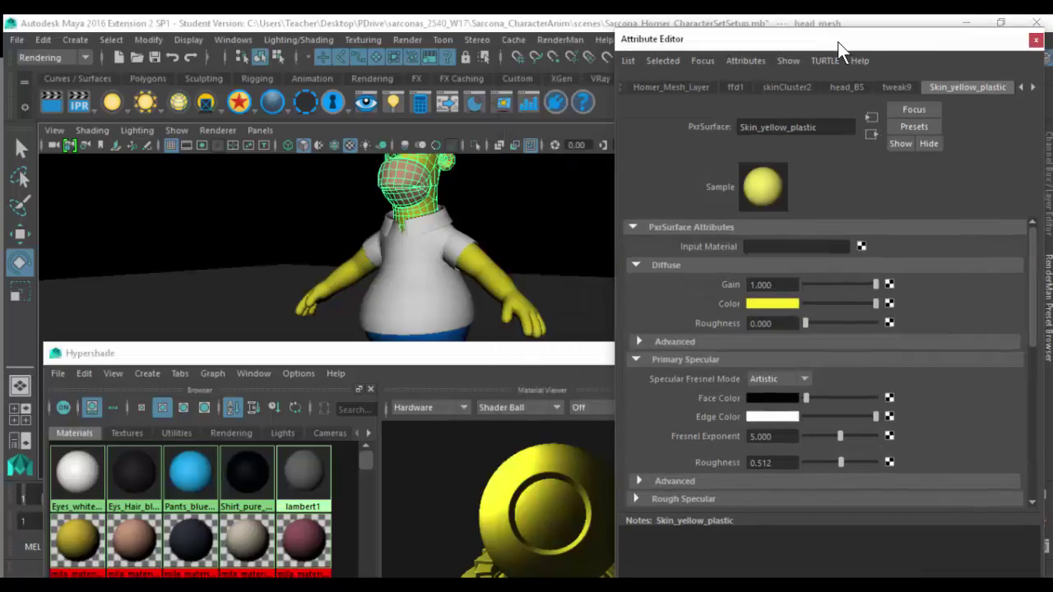
left_click_drag(680, 48, 522, 46)
left_click(879, 48)
left_click(519, 245)
scroll(531, 249, "up", 3)
scroll(524, 250, "down", 3)
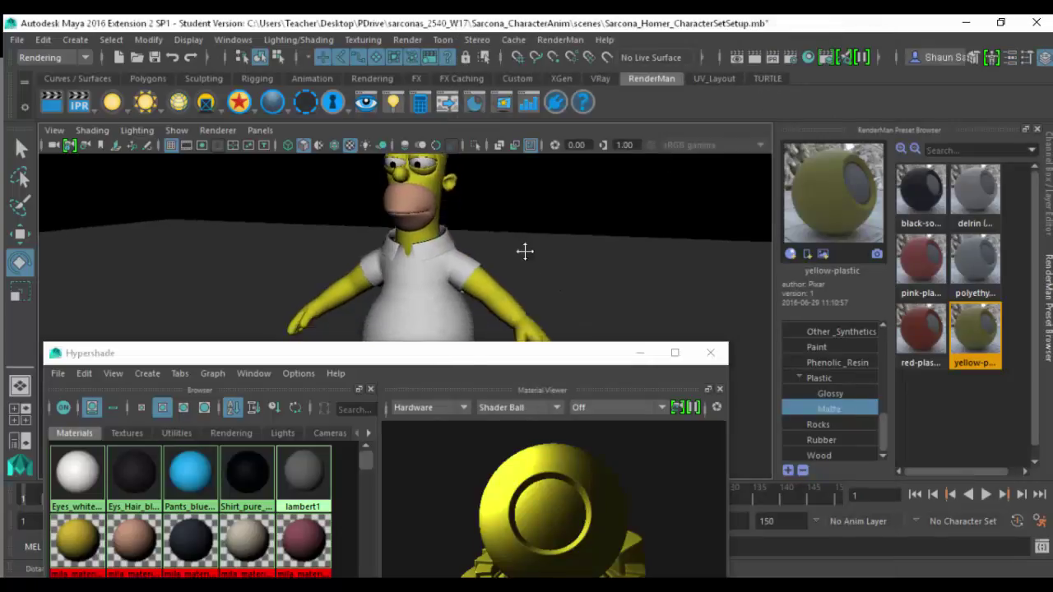
- Delete the old yellow mila_material1, and import and assign the matte red-plastic preset to the beard faces using mila_material2
left_click(80, 547)
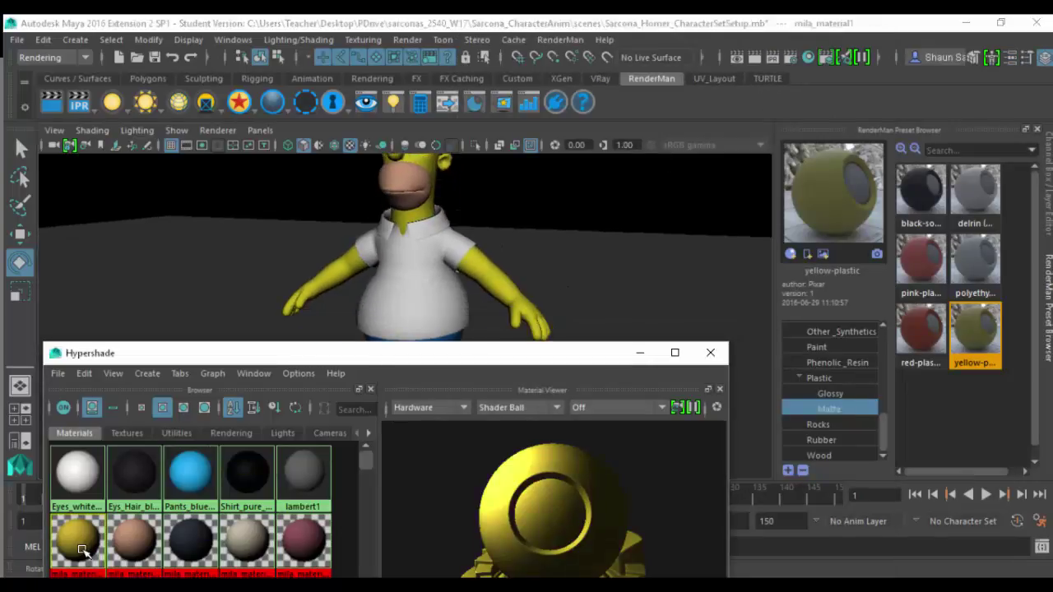
left_click(133, 543)
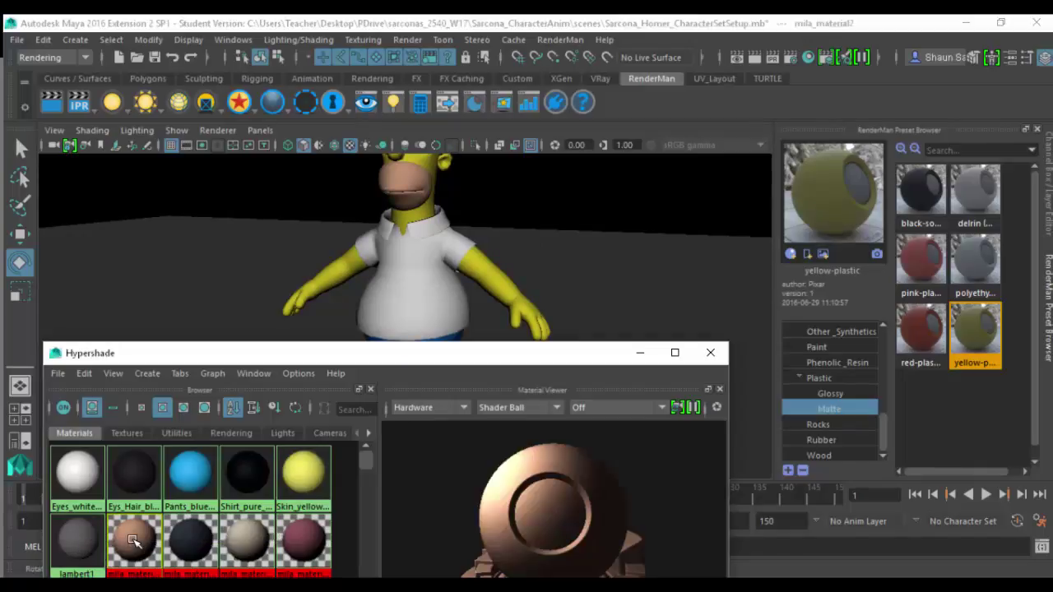
right_click(134, 543)
left_click(259, 372)
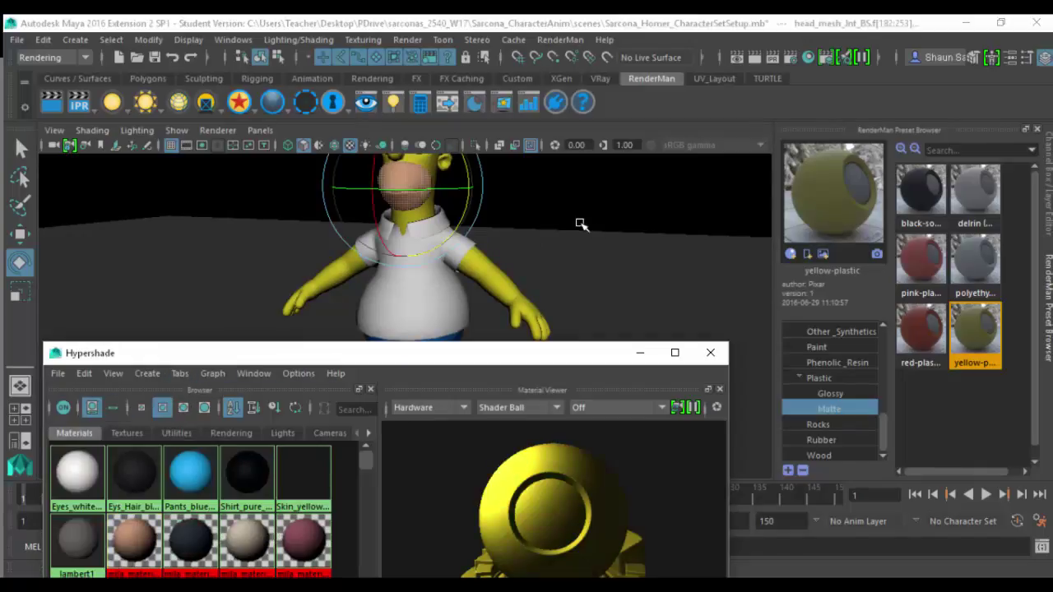
right_click(929, 329)
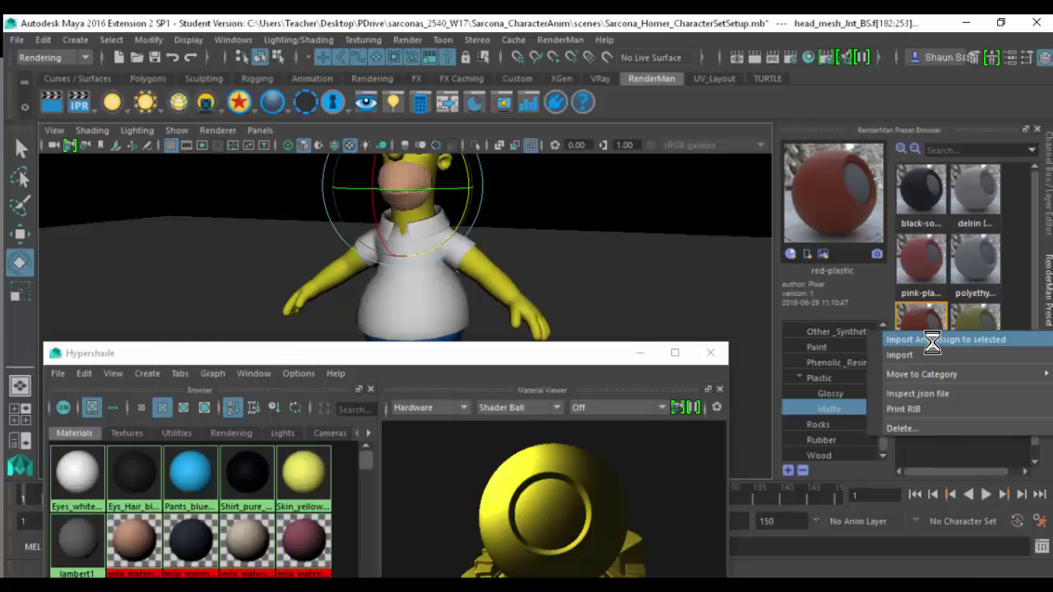
left_click(932, 341)
- Open the head mesh's red_plastic material and rename it beard_red_plastic
key("ctrl+a")
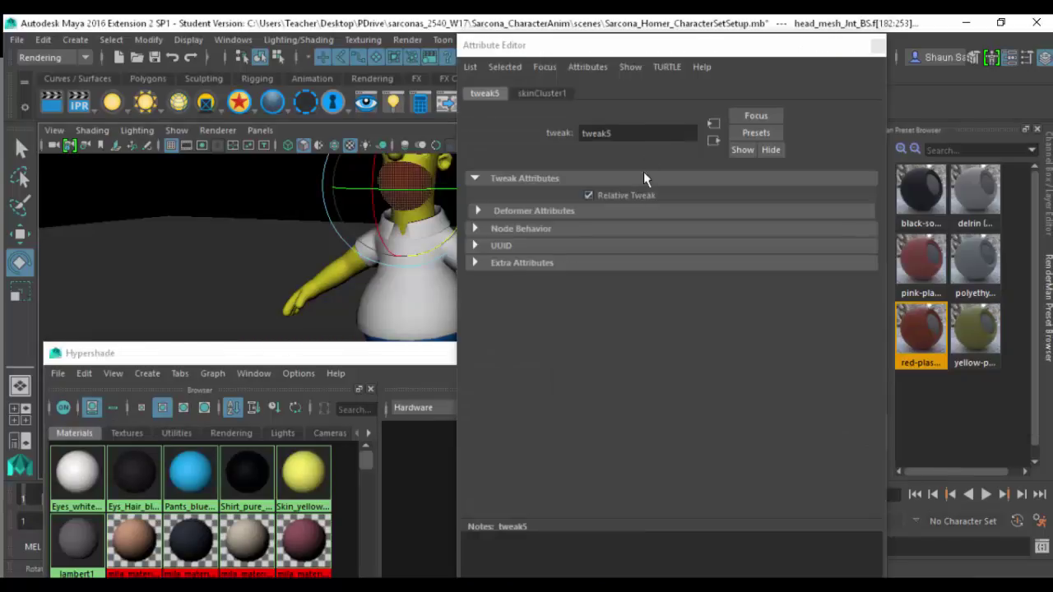
key("q")
left_click(420, 180)
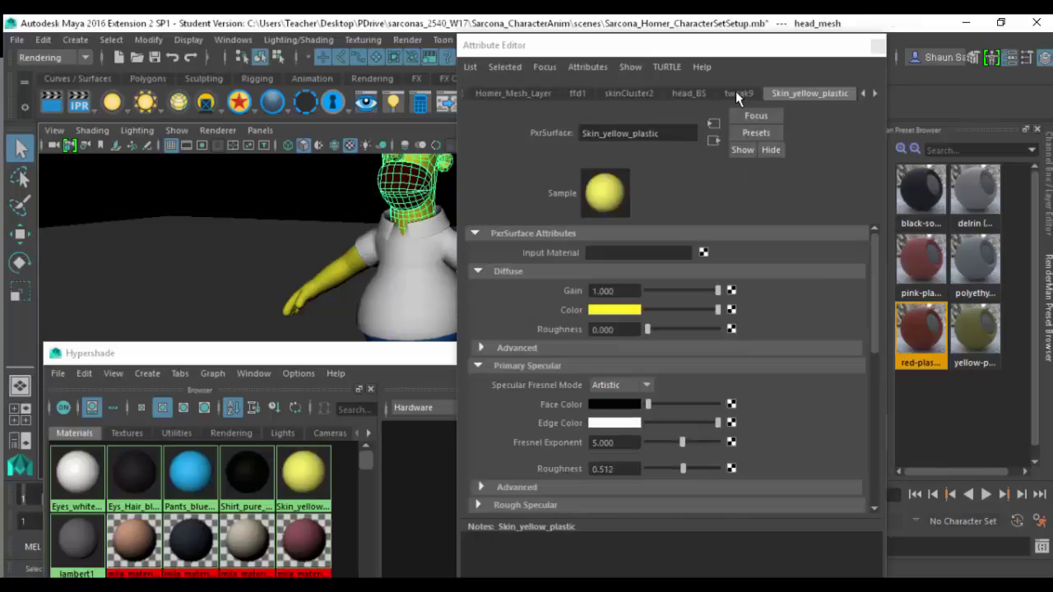
left_click(875, 93)
left_click(876, 93)
left_click(761, 93)
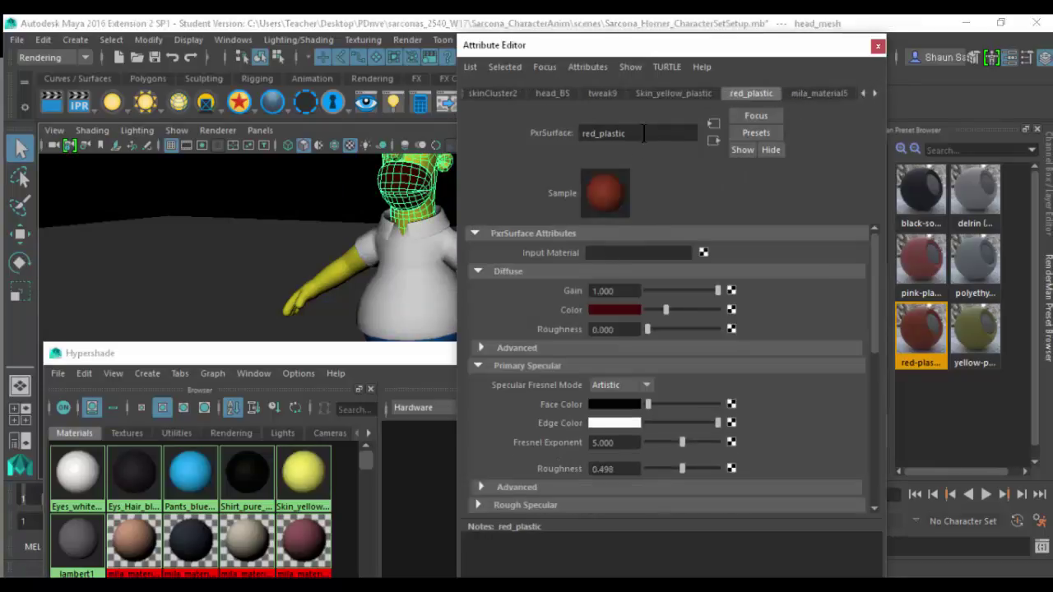
type("beard_")
key("Return")
- Change the beard material's diffuse colour to a lighter brown with a hue of 27.692
left_click(628, 310)
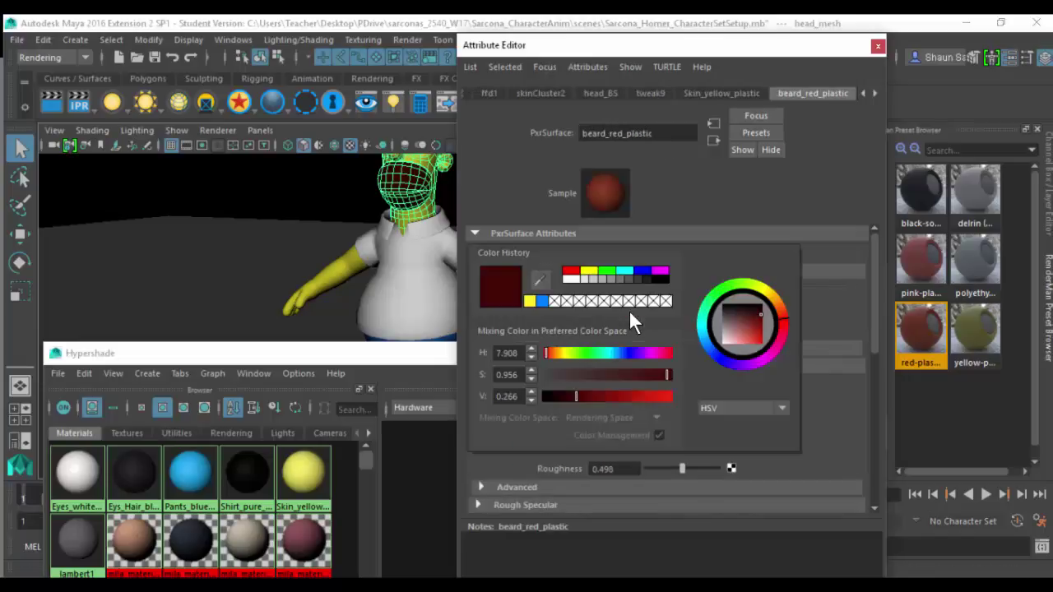
left_click(557, 355)
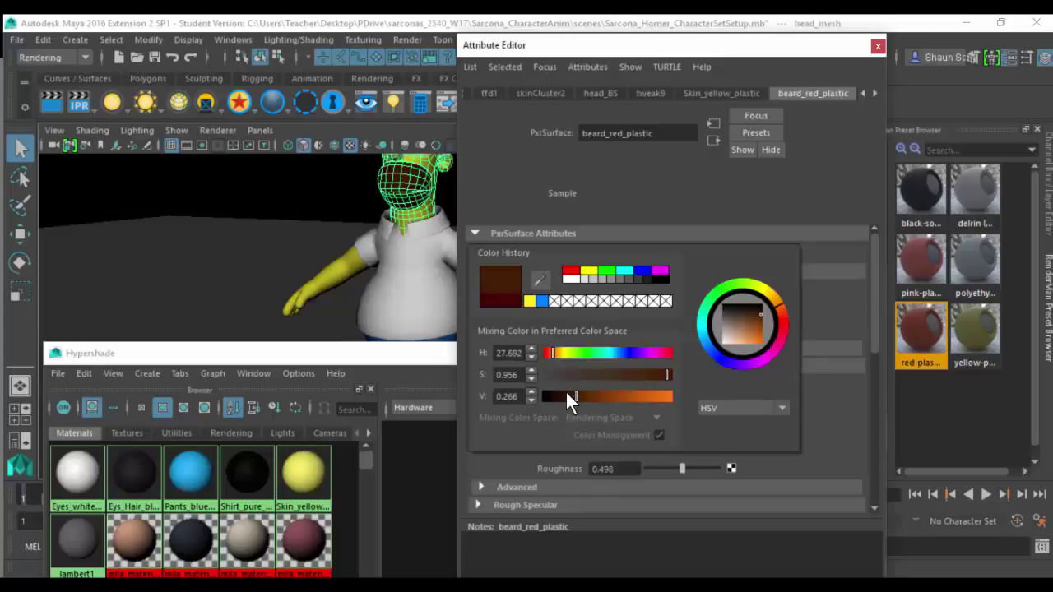
left_click(558, 395)
left_click_drag(558, 390, 623, 390)
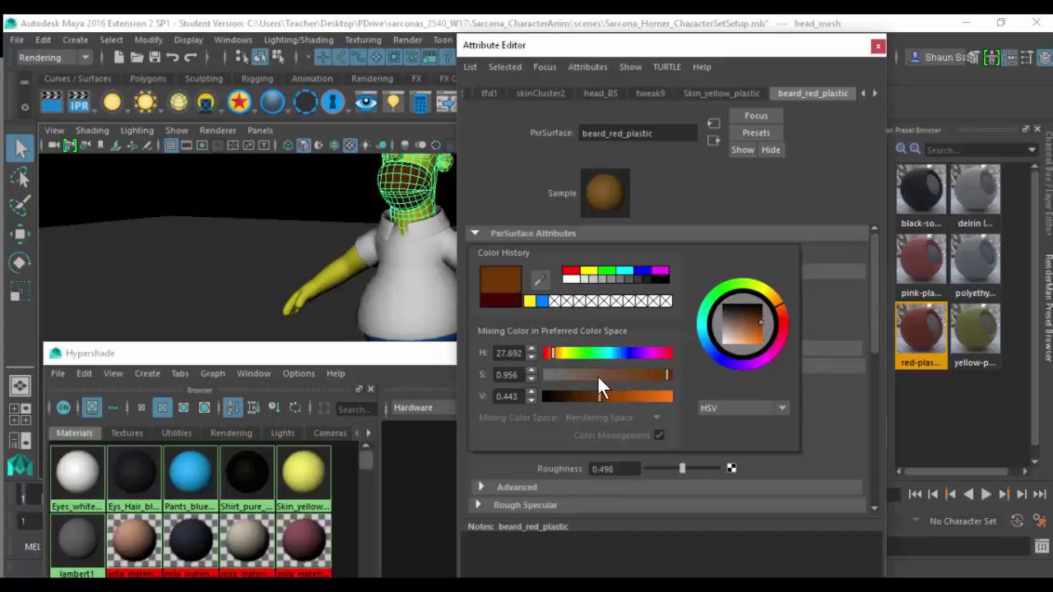
left_click(878, 47)
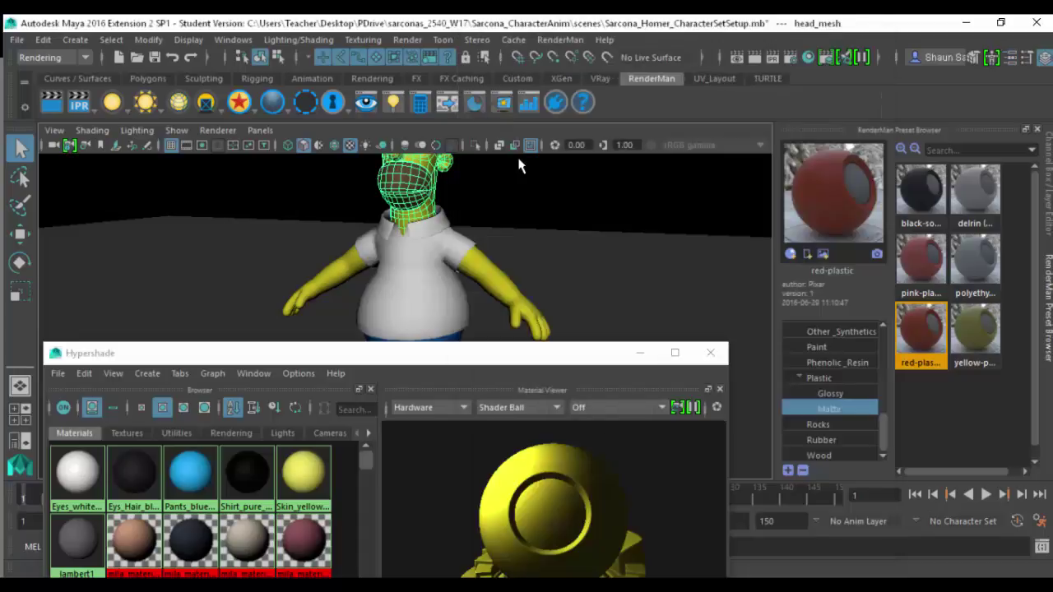
- Delete the old skin-toned mila_material2 from the scene's materials
left_click(152, 544)
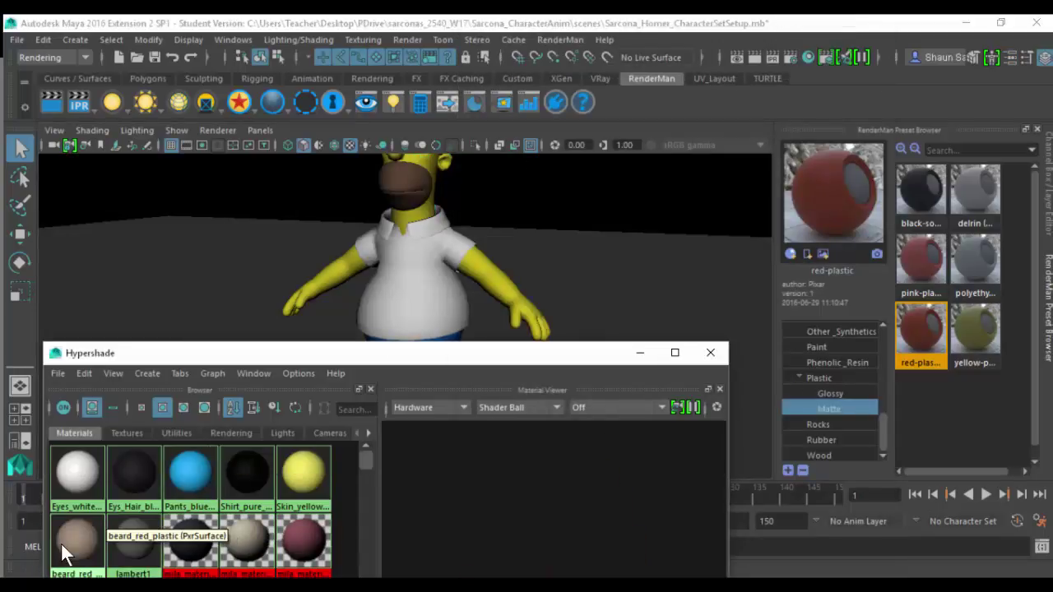
right_click(152, 543)
right_click_drag(154, 373, 150, 412)
- Select the shoe faces using mila_material3, and import and assign the glossy pvc plastic preset to them
right_click_drag(193, 543, 271, 385)
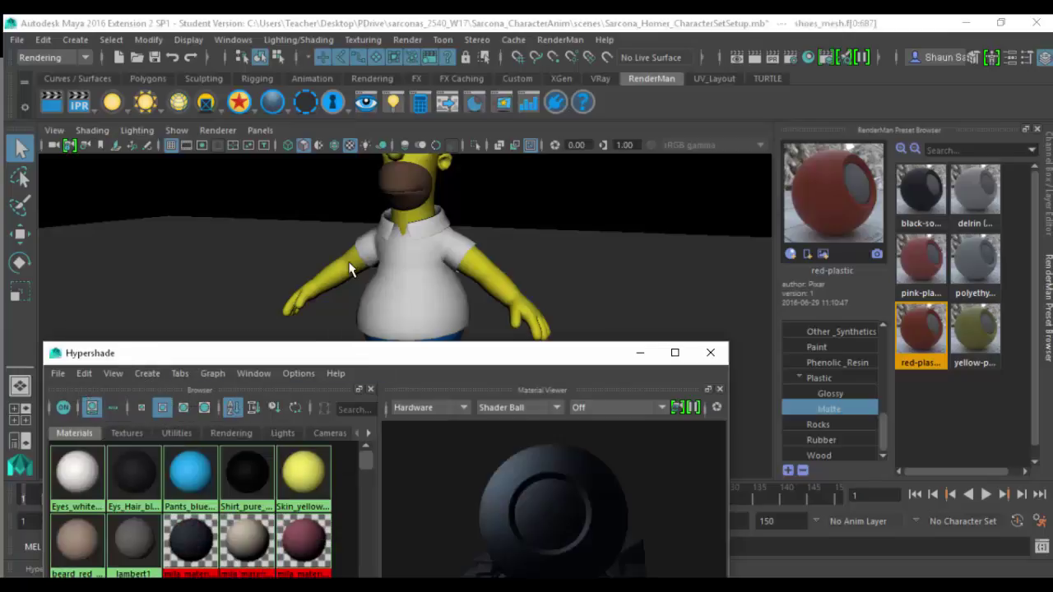
key("f")
right_click_drag(497, 231, 312, 248, "alt")
left_click_drag(454, 257, 393, 262, "alt")
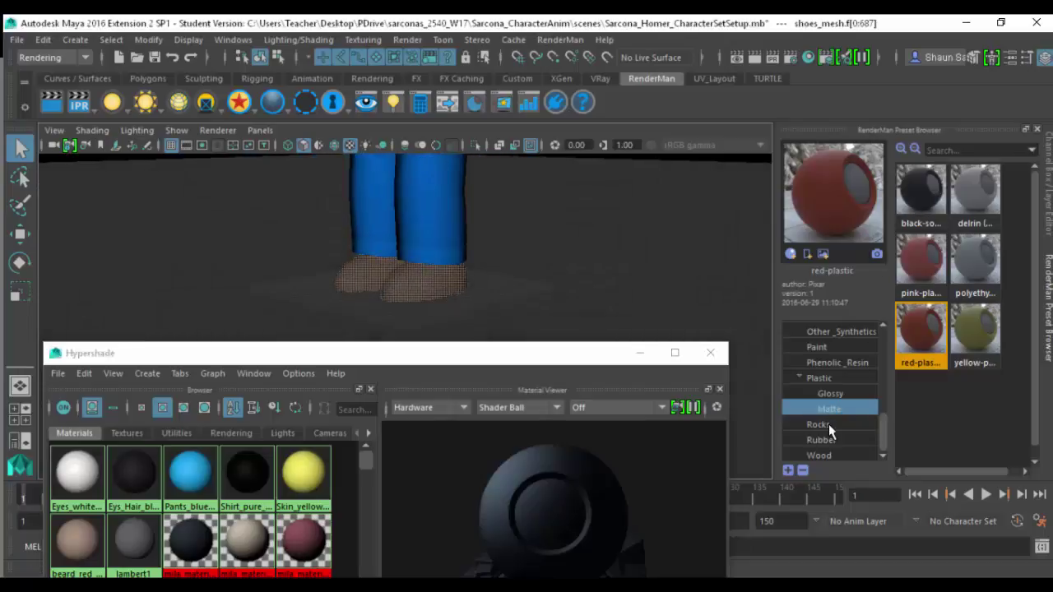
left_click(832, 395)
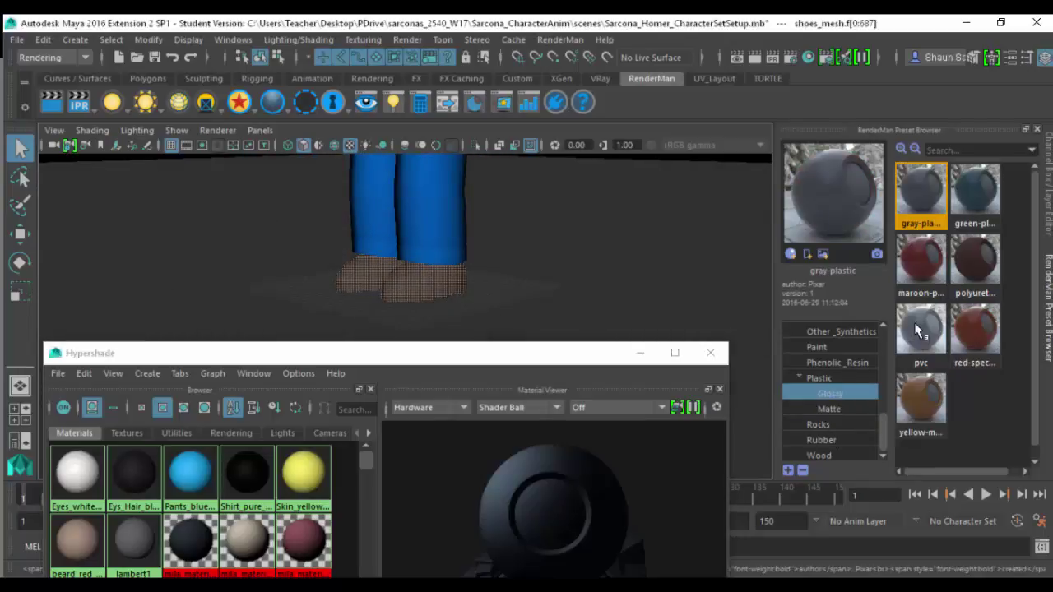
right_click(921, 329)
left_click(945, 334)
- Rename the shoes' pvc material shoes_pvc and set its diffuse colour to black
key("ctrl+a")
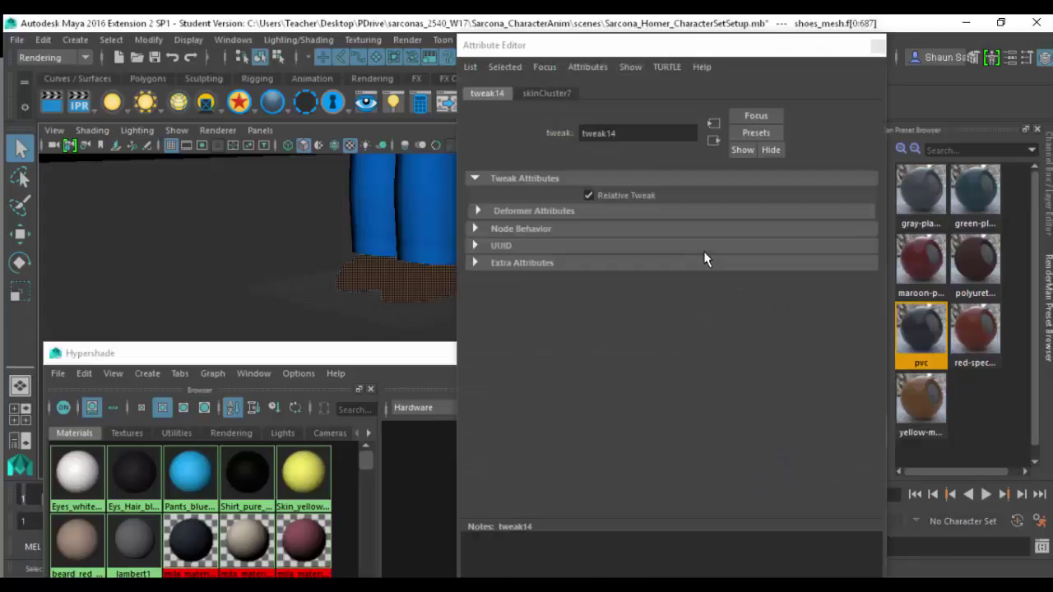
left_click(394, 286)
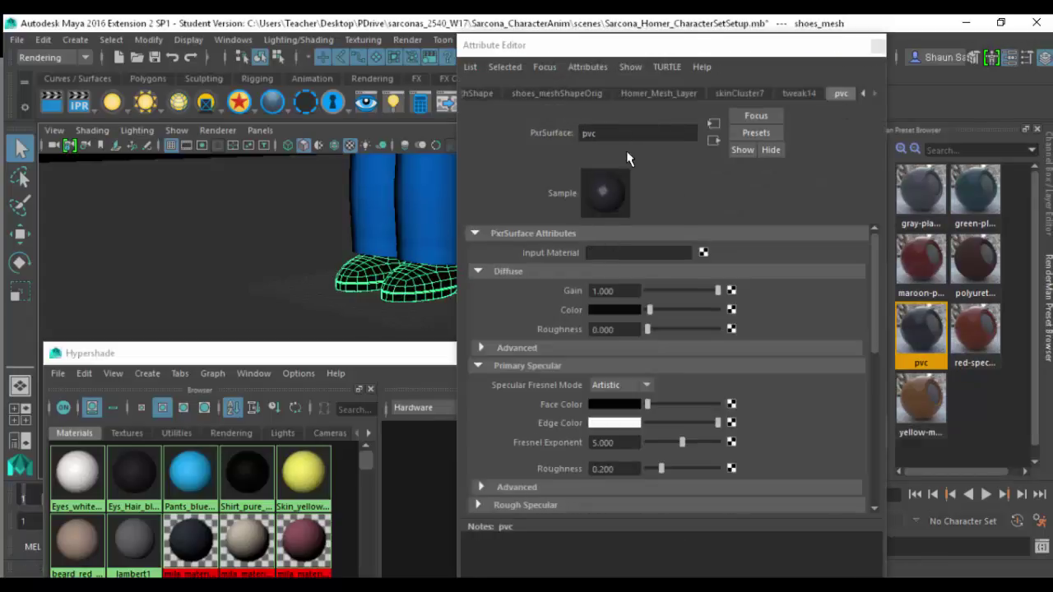
left_click(628, 138)
key("Home")
type("sho")
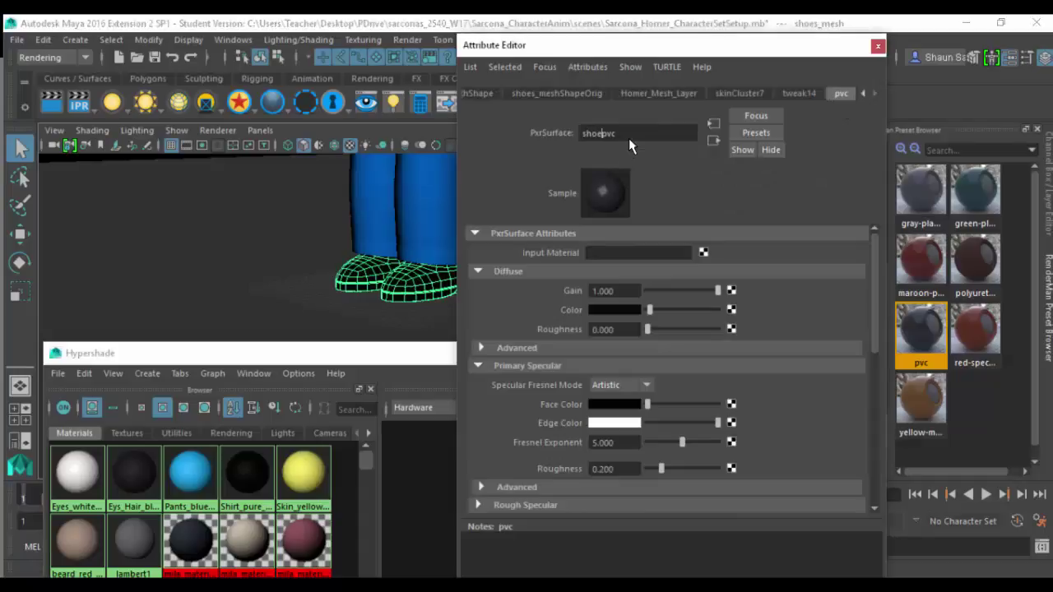
type("es_")
key("Return")
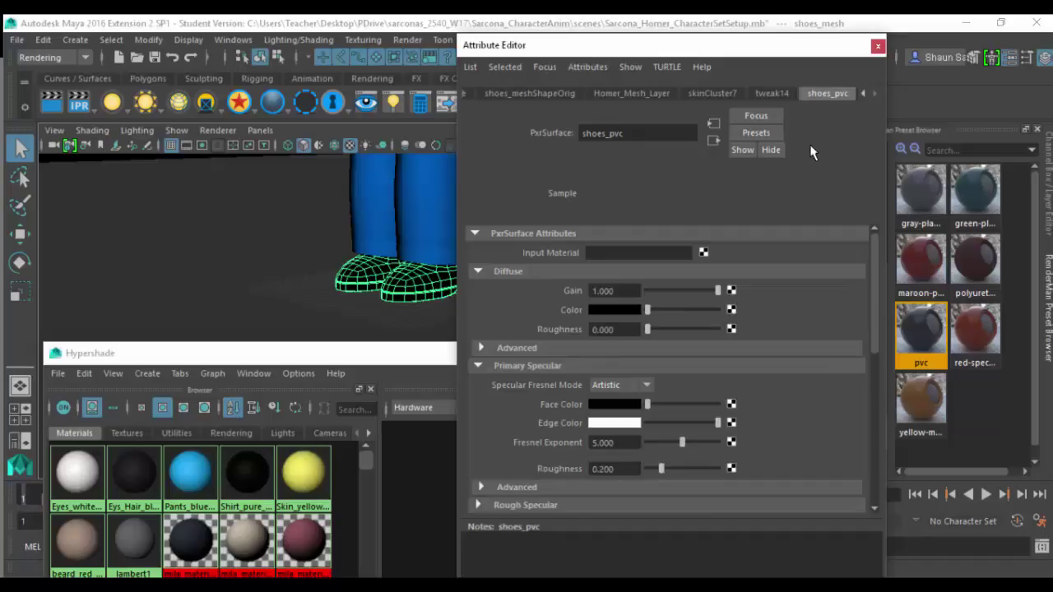
left_click(878, 45)
- Delete the old mila_material3, and import and assign the glossy gray-plastic preset to the teeth faces using the beige mila material
scroll(282, 270, "down", 4)
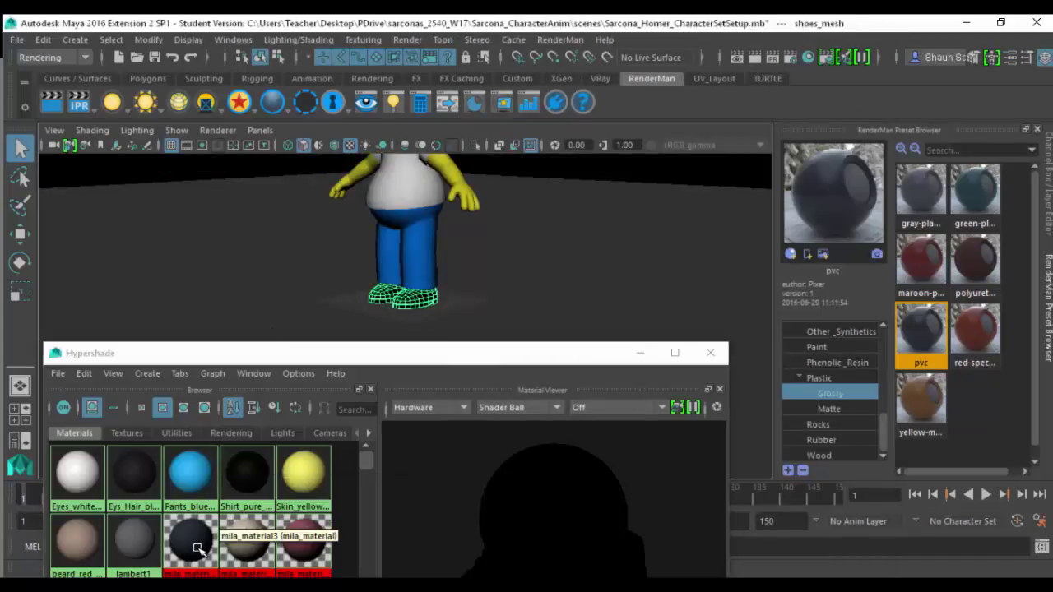
right_click_drag(197, 545, 263, 376)
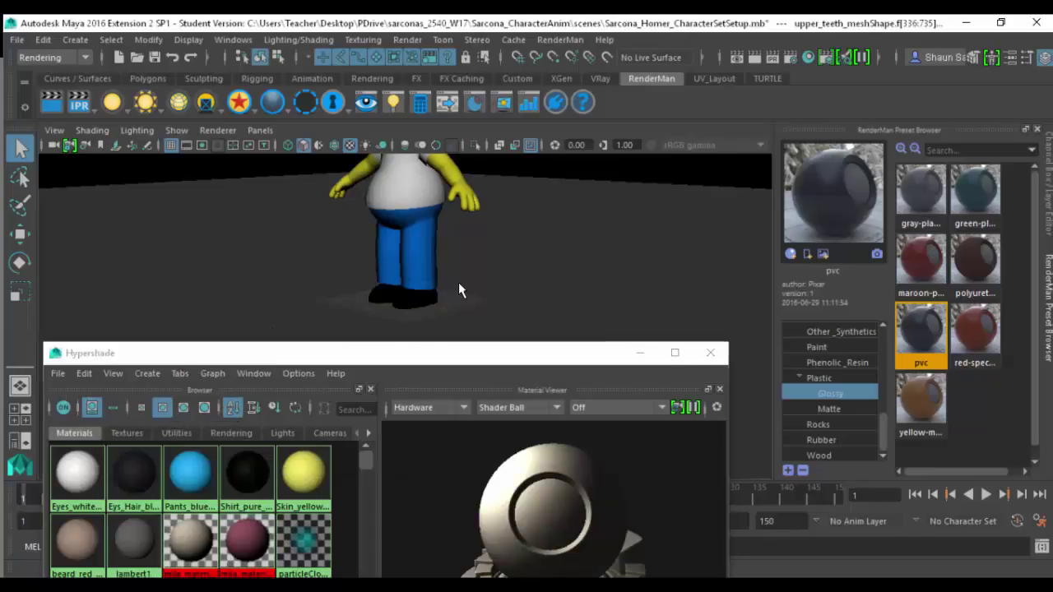
key("f")
key("4")
mouse_move(390, 257)
left_mouse_down("alt")
mouse_move(351, 242)
mouse_move(395, 240)
left_mouse_up("alt")
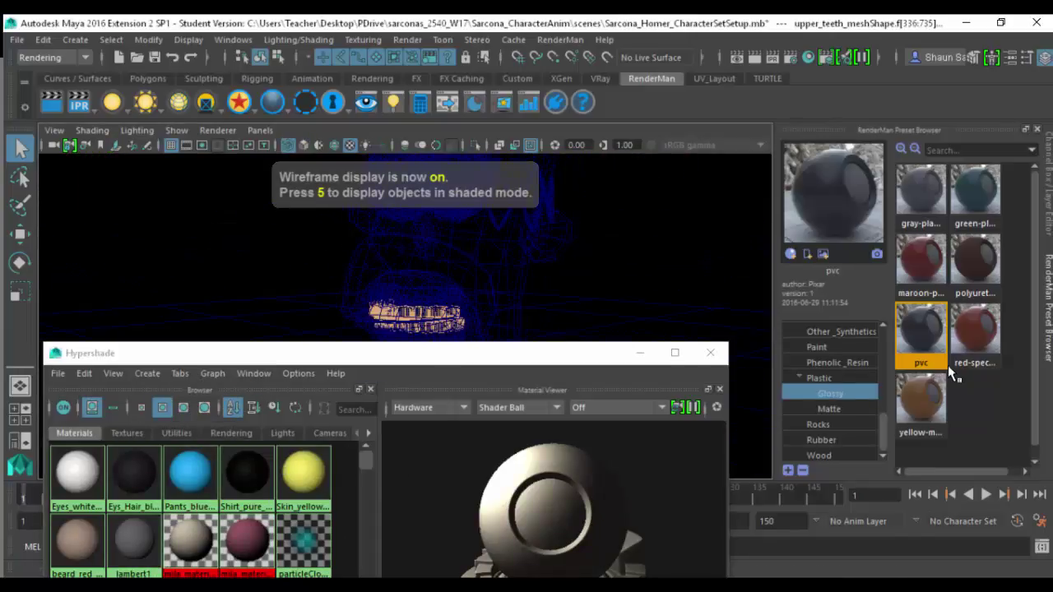
right_click(920, 193)
left_click(938, 205)
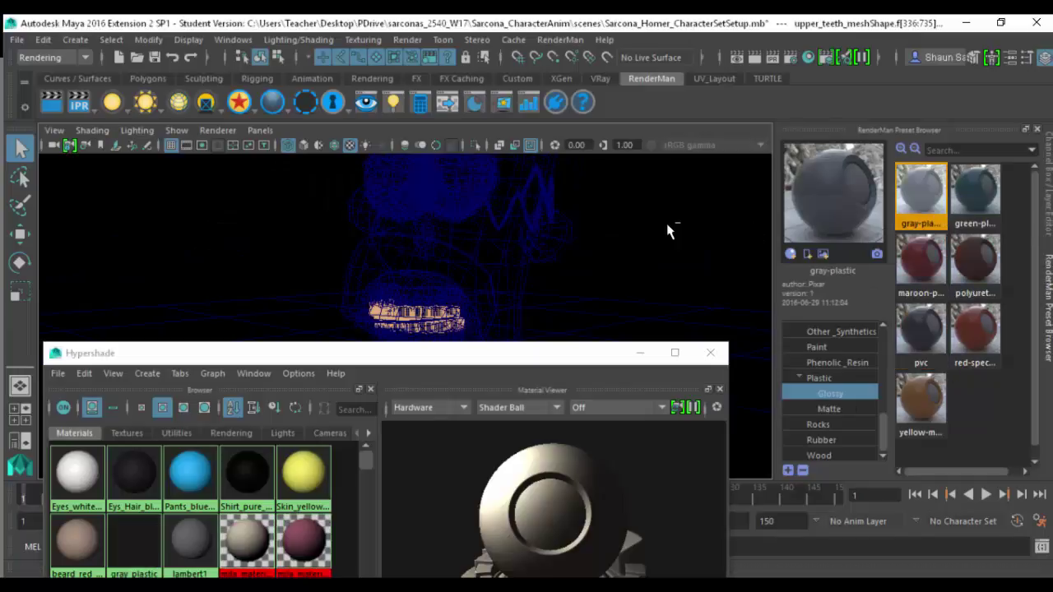
- Inspect the attribute nodes of the head and tongue meshes around the mouth, looking for the assigned plastic material
key("ctrl+a")
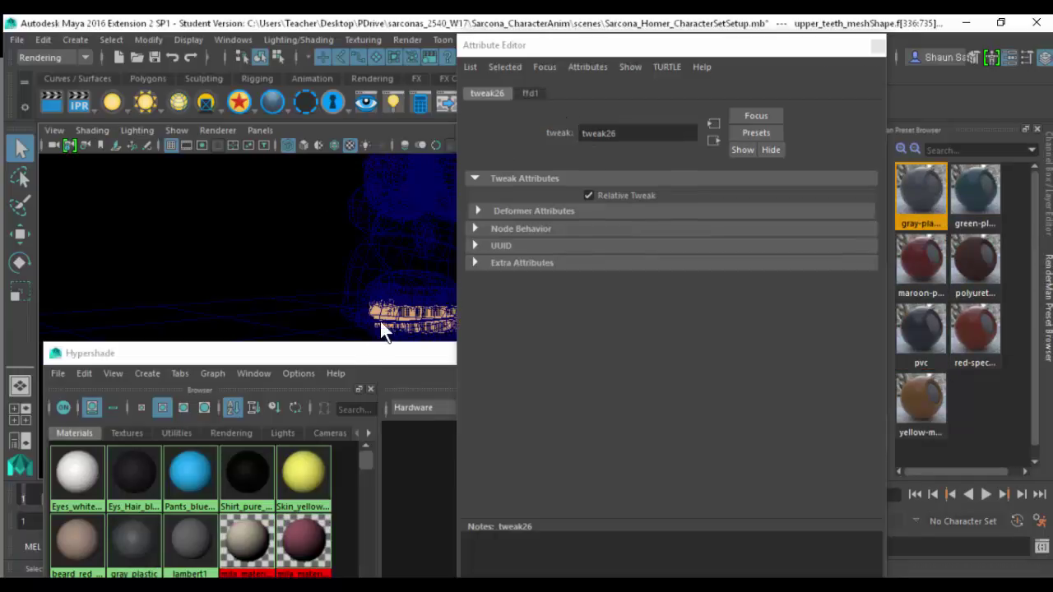
left_click(386, 312)
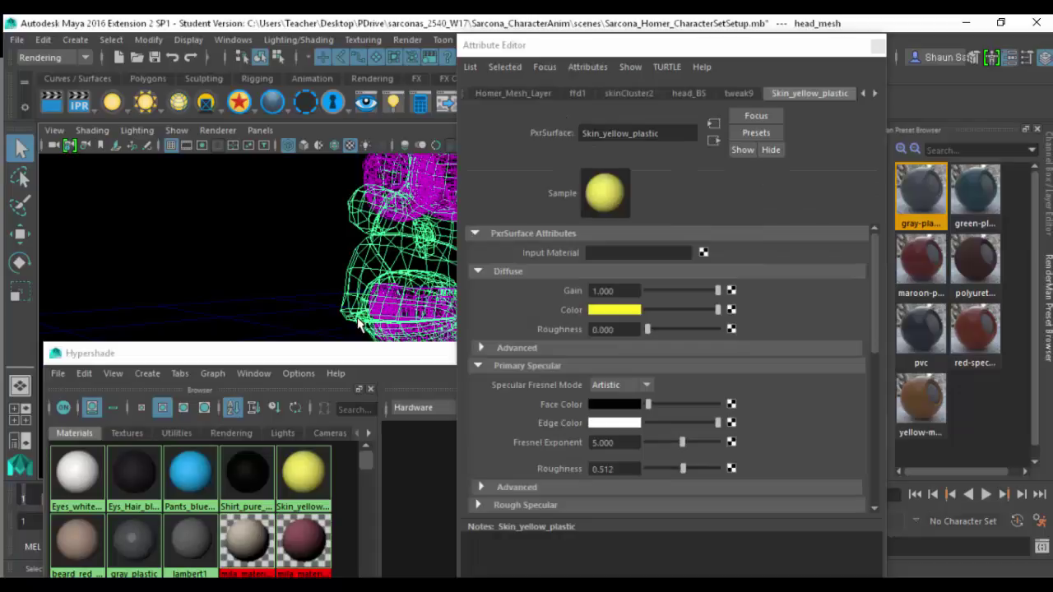
left_click(357, 317)
left_click(332, 324)
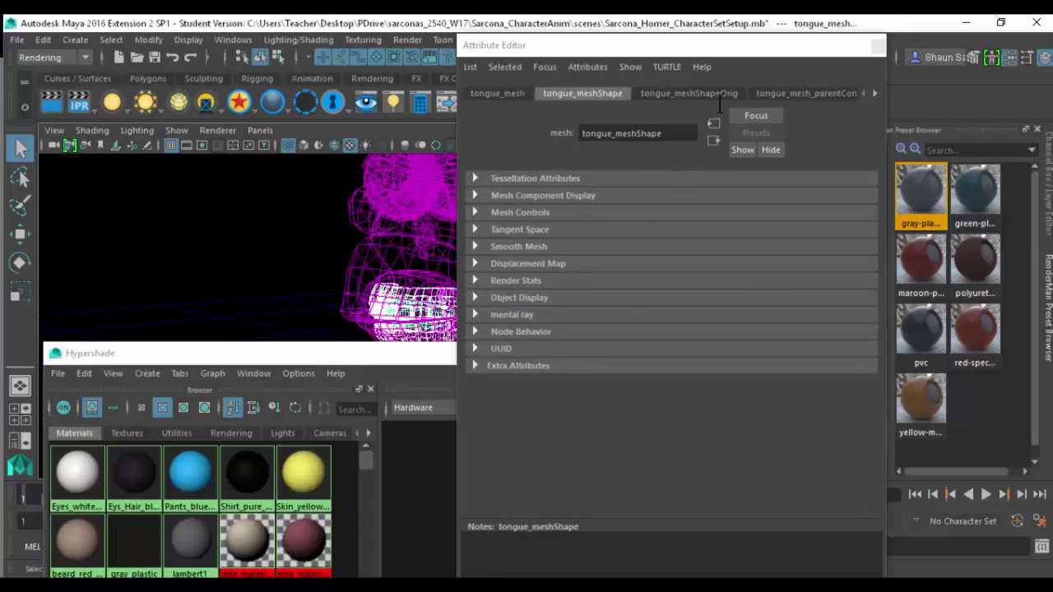
left_click(877, 94)
left_click(877, 93)
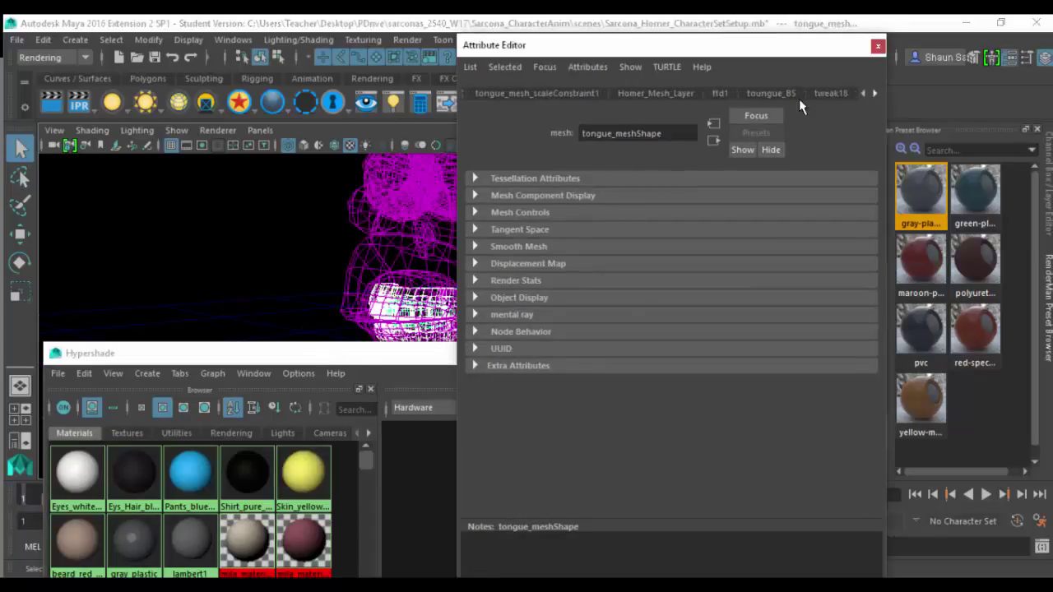
left_click(874, 93)
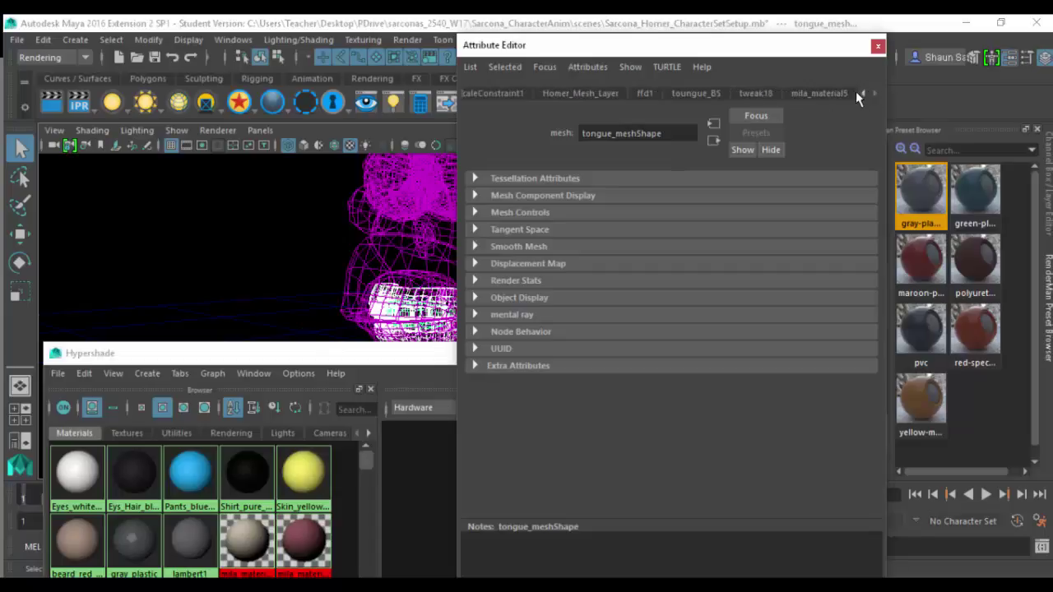
left_click(842, 92)
left_click(755, 93)
left_click(696, 93)
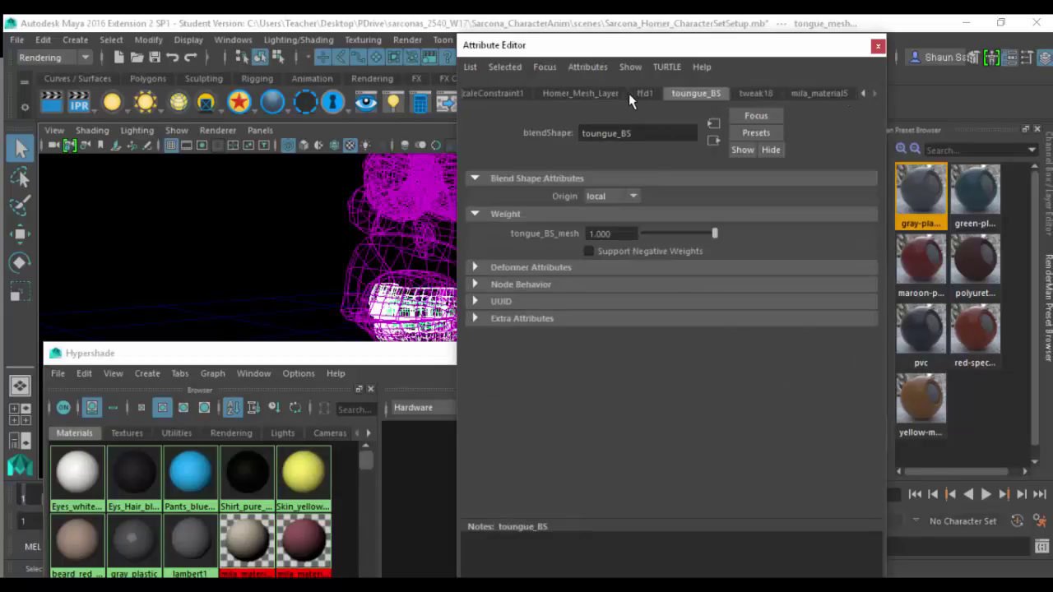
left_click(580, 93)
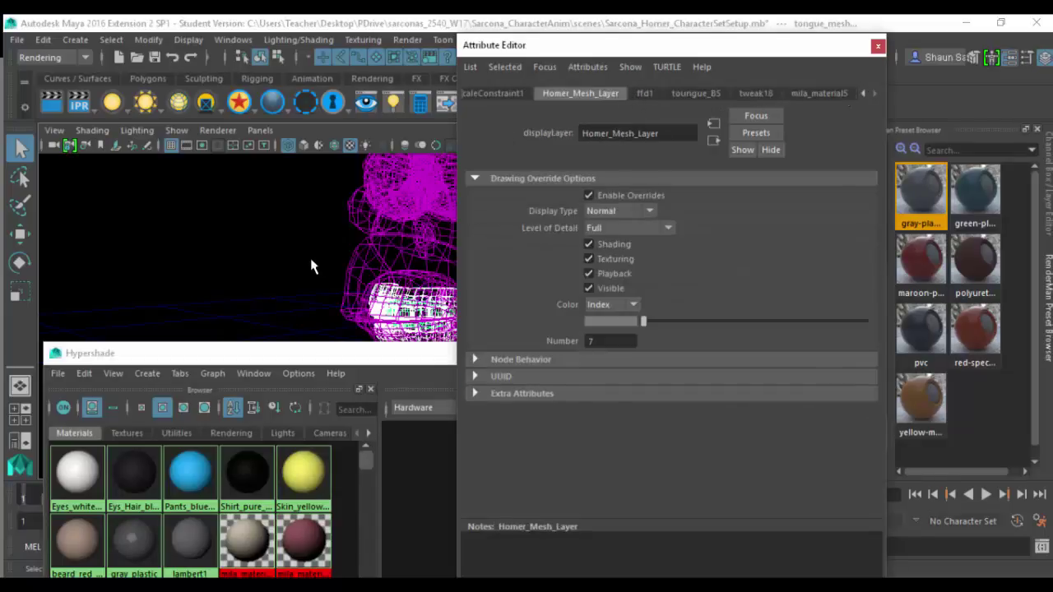
- Reselect the tongue mesh and examine the attributes of its assigned mila_material5
left_click(416, 291, "shift")
middle_click_drag(392, 321, 370, 256, "alt")
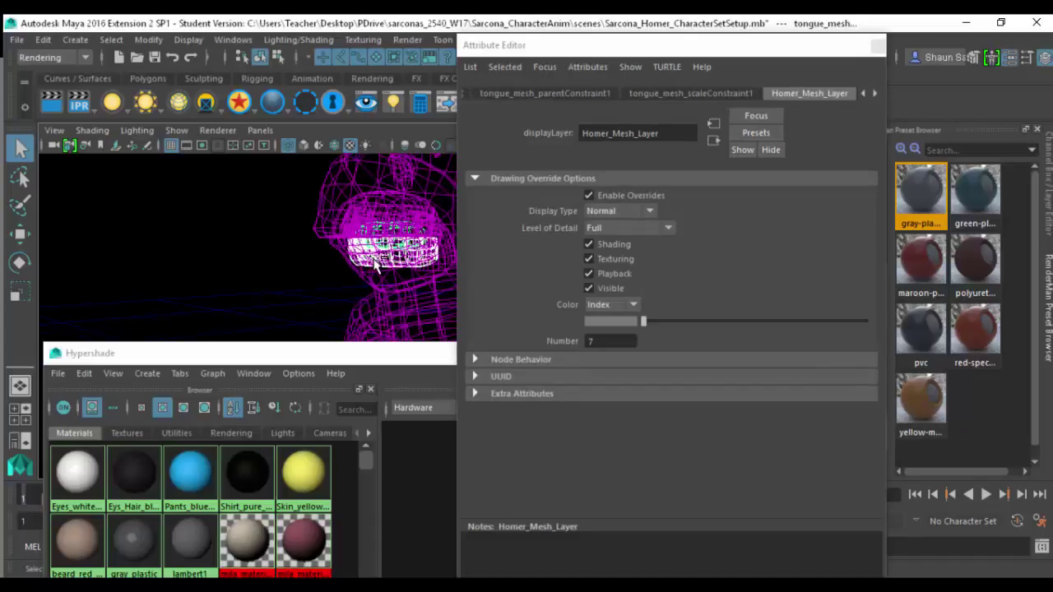
left_click(335, 284)
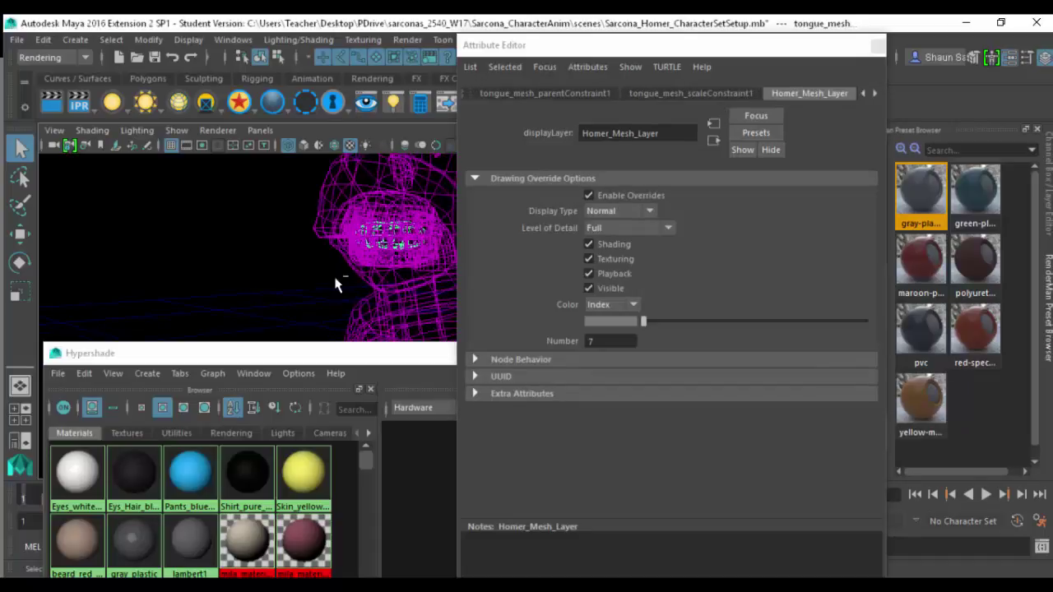
left_click(883, 91)
left_click(876, 92)
left_click(877, 93)
left_click(829, 92)
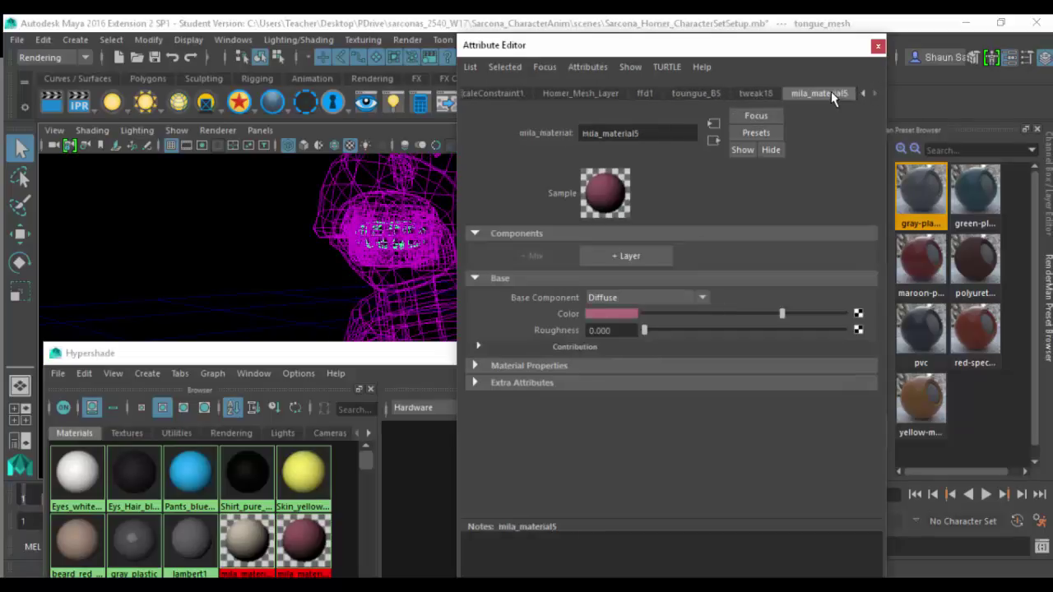
- Rename the lower teeth's gray_plastic material teeth_gray_plastic and brighten its diffuse colour to near-white
left_click_drag(392, 210, 404, 269, "alt")
left_click(426, 278)
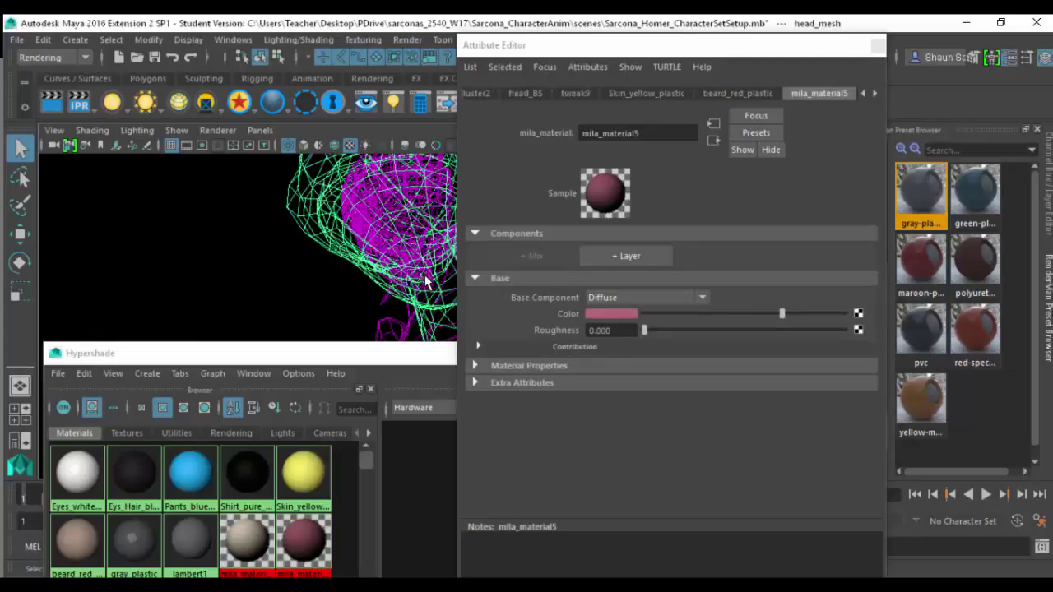
left_click(425, 280)
left_click(769, 93)
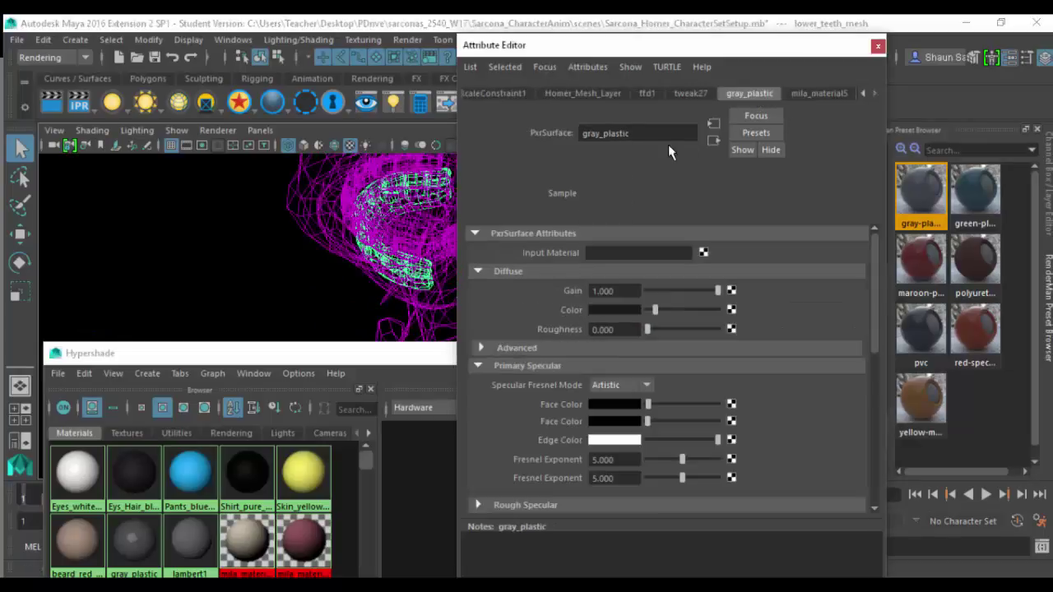
type("teeth_")
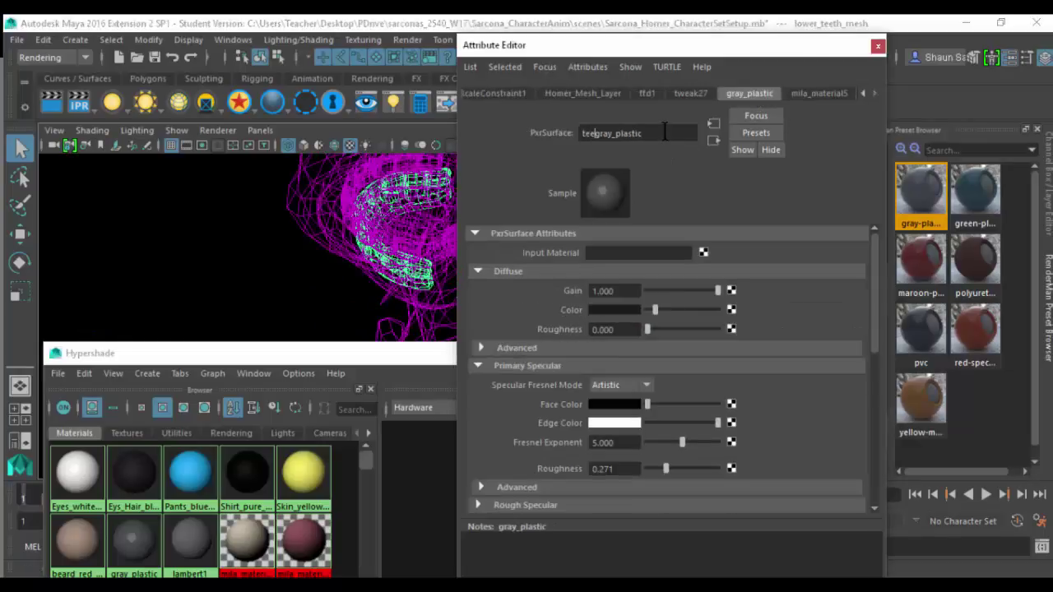
key("Return")
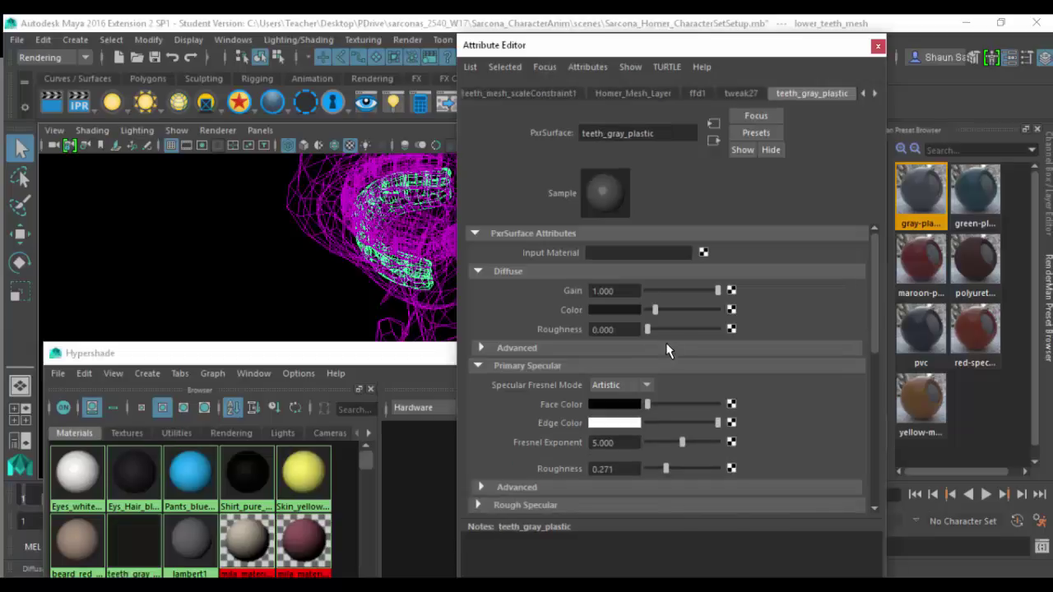
left_click_drag(670, 313, 723, 311)
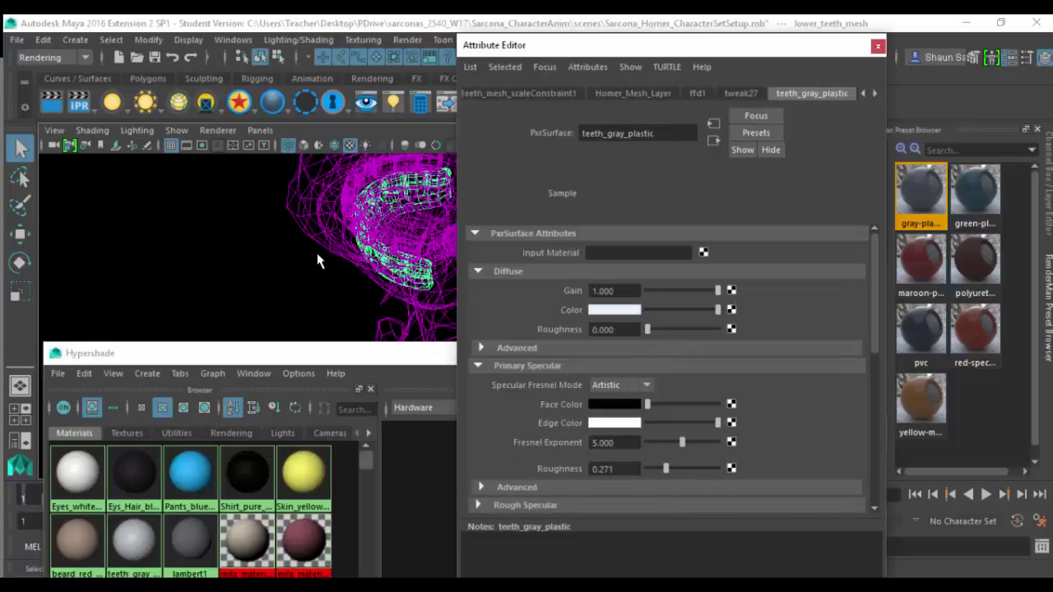
left_click_drag(316, 249, 378, 220, "alt")
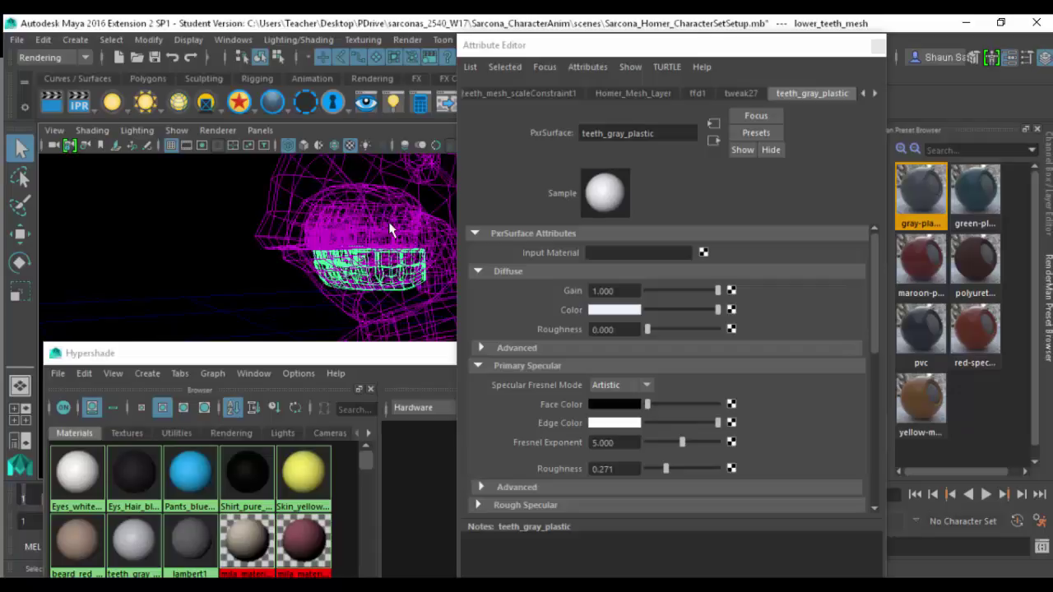
- Brighten the diffuse colour of Mouth__maroon_plastic to a stronger red and display the character shaded with textures
left_click(244, 550)
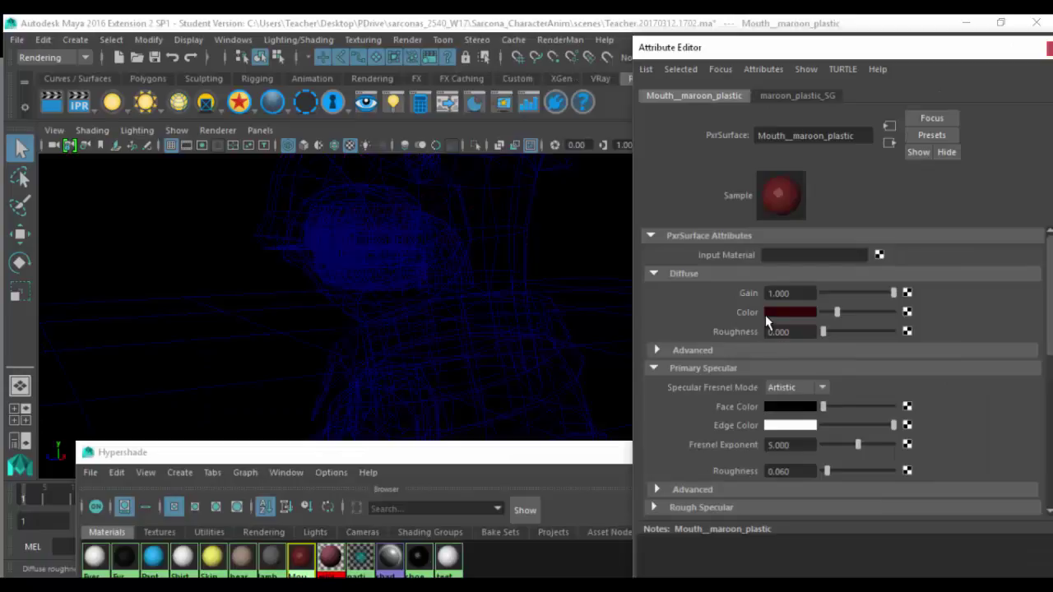
left_click(865, 314)
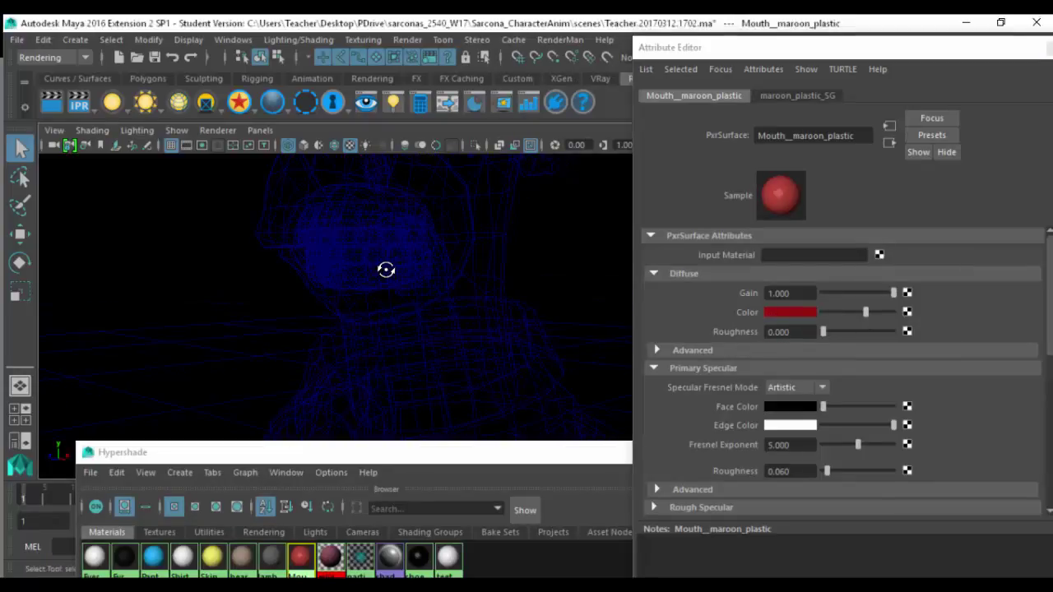
key("6")
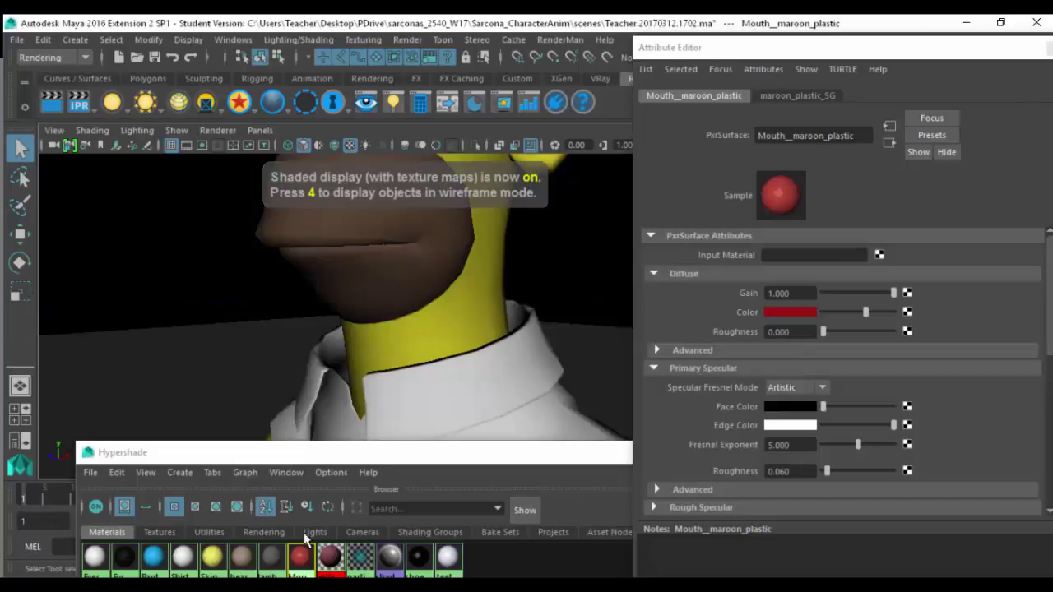
- Delete the last old maroon mila material from the scene's materials
left_click(330, 559)
key("Delete")
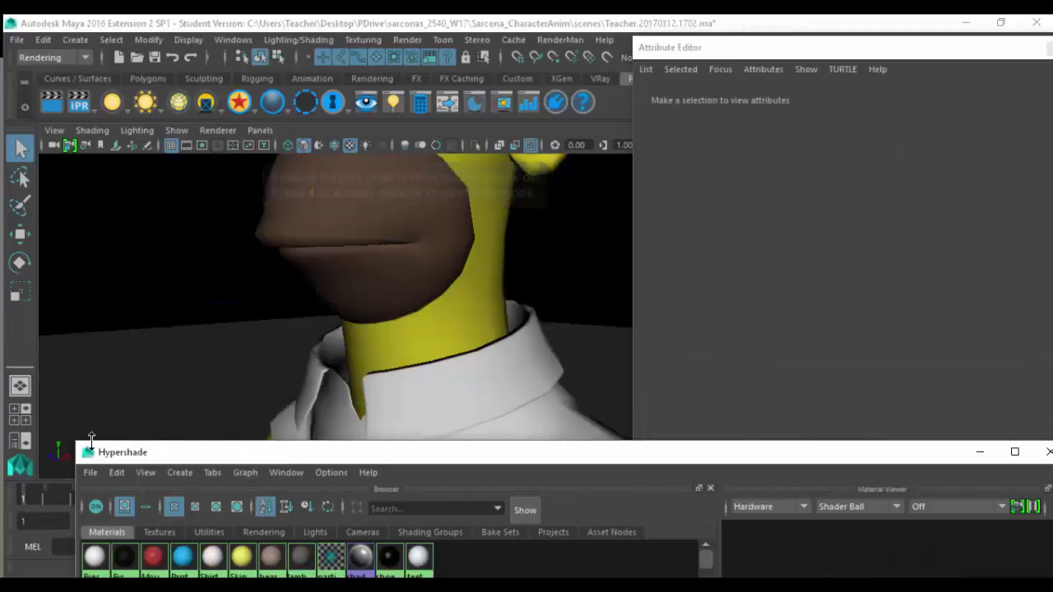
left_click(165, 167)
- Save the scene under the new name HOMER_ShadersFixed.mb in the project's scenes folder
left_click(16, 39)
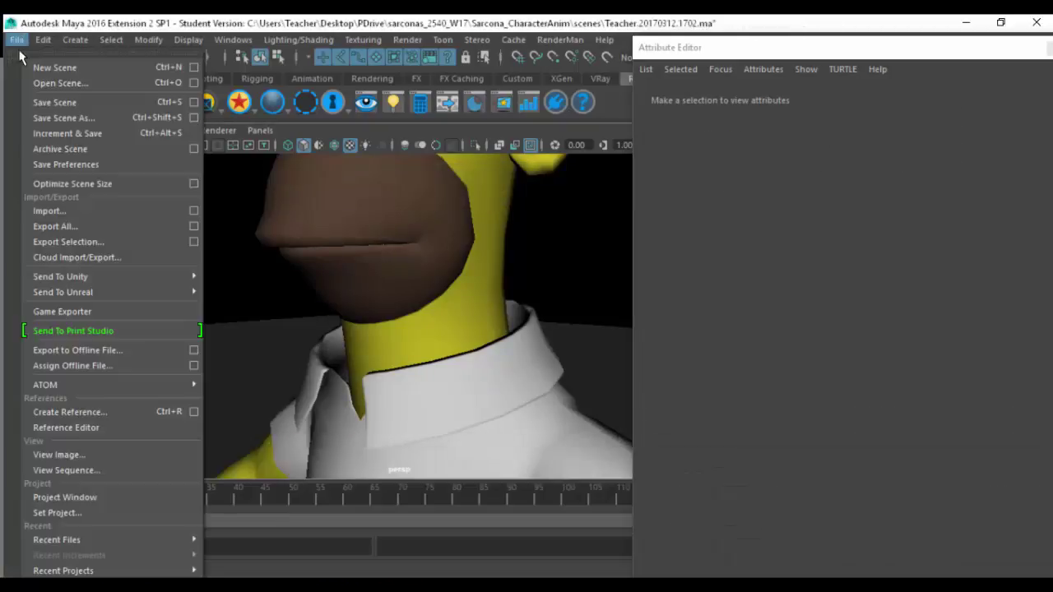
left_click(57, 119)
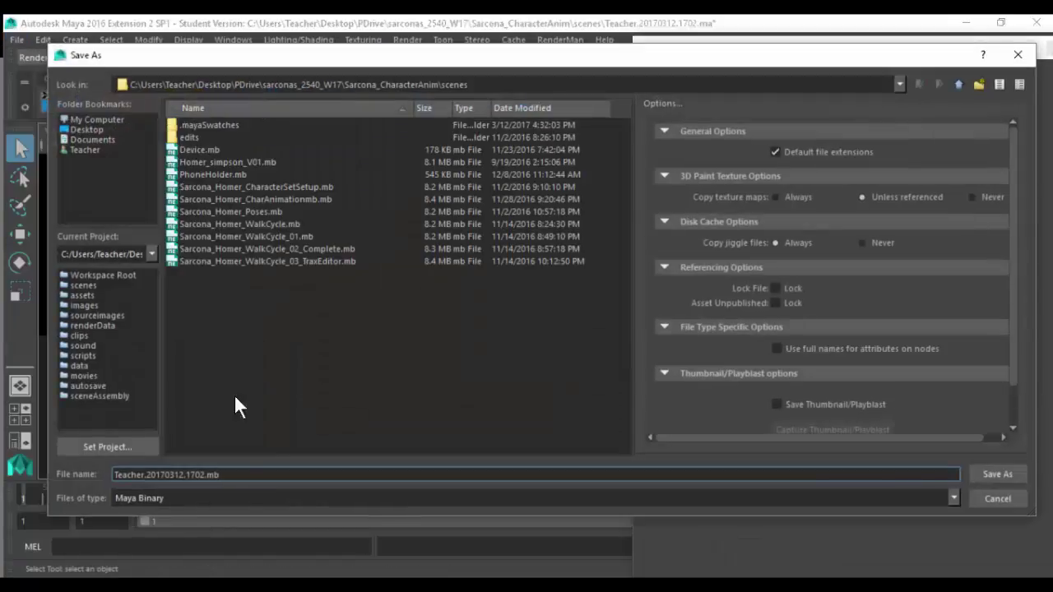
type("HOMER")
key("Delete")
key("Delete")
key("Delete")
key("Delete")
key("Delete")
key("Delete")
key("Delete")
key("Delete")
key("Delete")
key("Delete")
key("Delete")
key("Delete")
key("Delete")
key("Delete")
key("Delete")
key("Delete")
key("Delete")
key("Delete")
key("Delete")
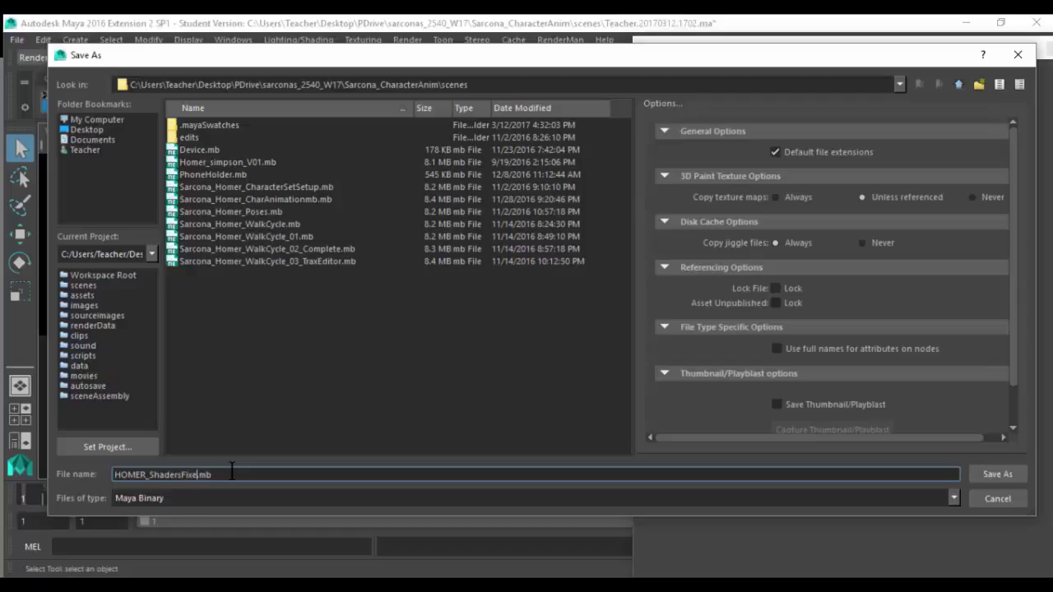
key("Return")
left_click(504, 317)
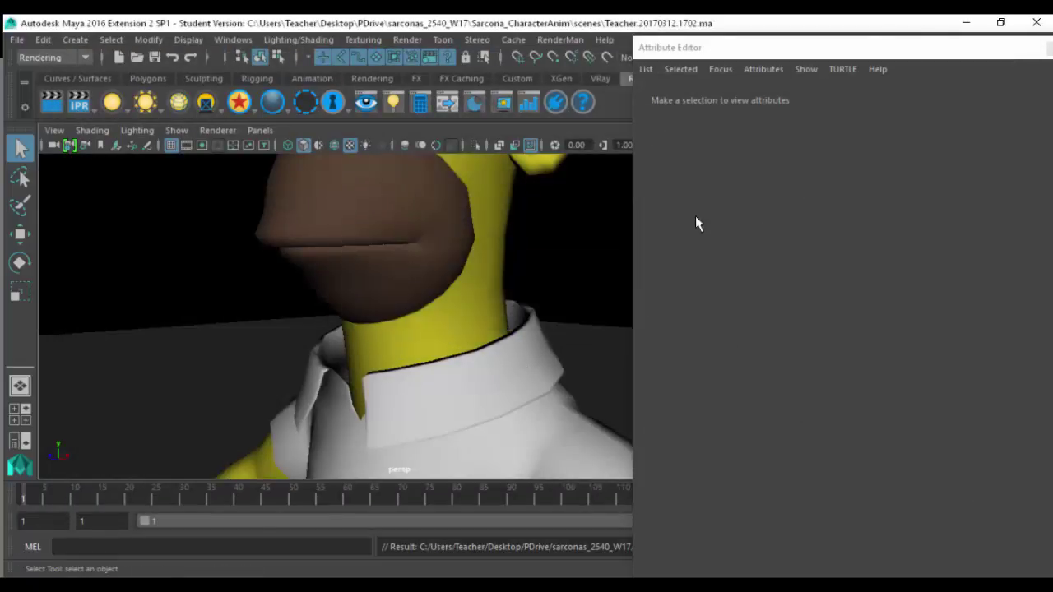
- Close the Attribute Editor, bring up the Channel Box / Layer Editor and frame the whole Homer character in the perspective view
double_click(736, 52)
left_click(787, 72)
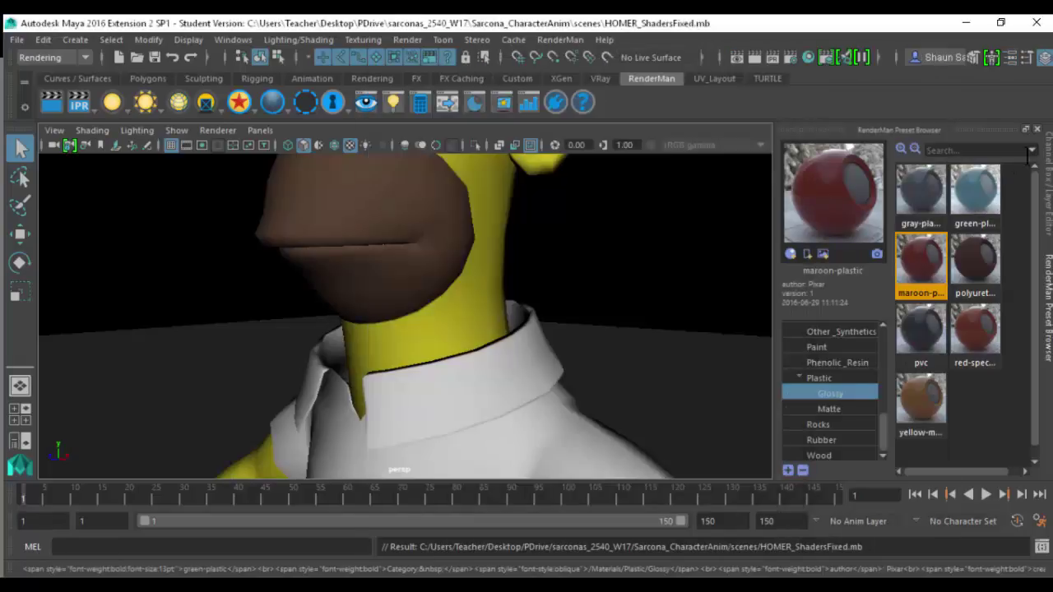
left_click(1049, 173)
right_click_drag(597, 319, 494, 305, "alt")
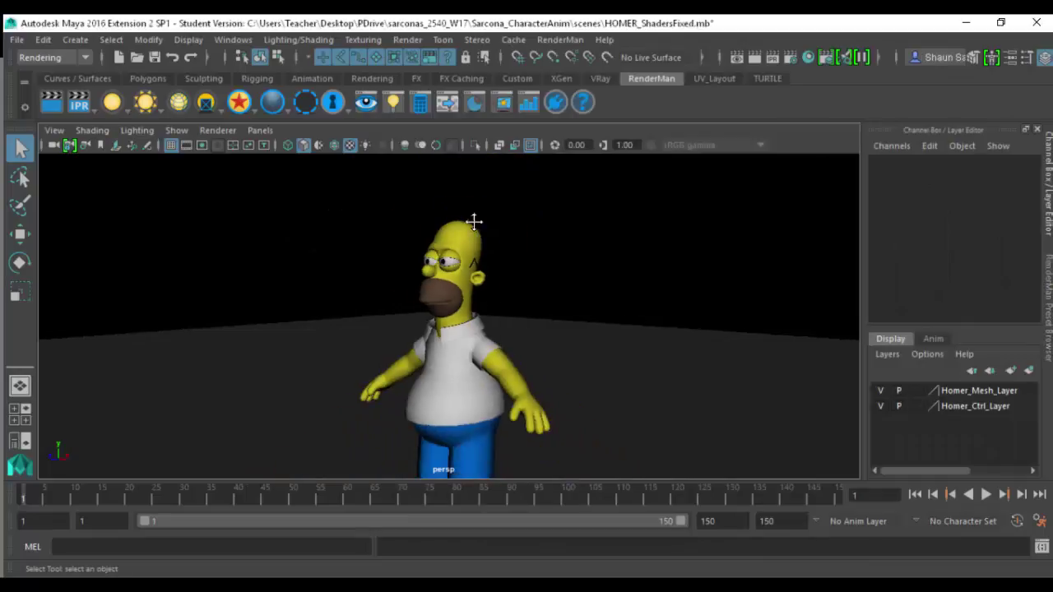
middle_click_drag(489, 299, 492, 246, "alt")
right_click_drag(492, 246, 278, 270, "alt")
right_click_drag(505, 307, 197, 303, "alt")
right_click_drag(716, 318, 503, 353, "alt")
middle_click_drag(506, 355, 507, 372, "alt")
left_click_drag(449, 372, 491, 362, "alt")
- Check which character sets and Homer subsets exist in the scene, including in the Character Set Editor
left_click(959, 525)
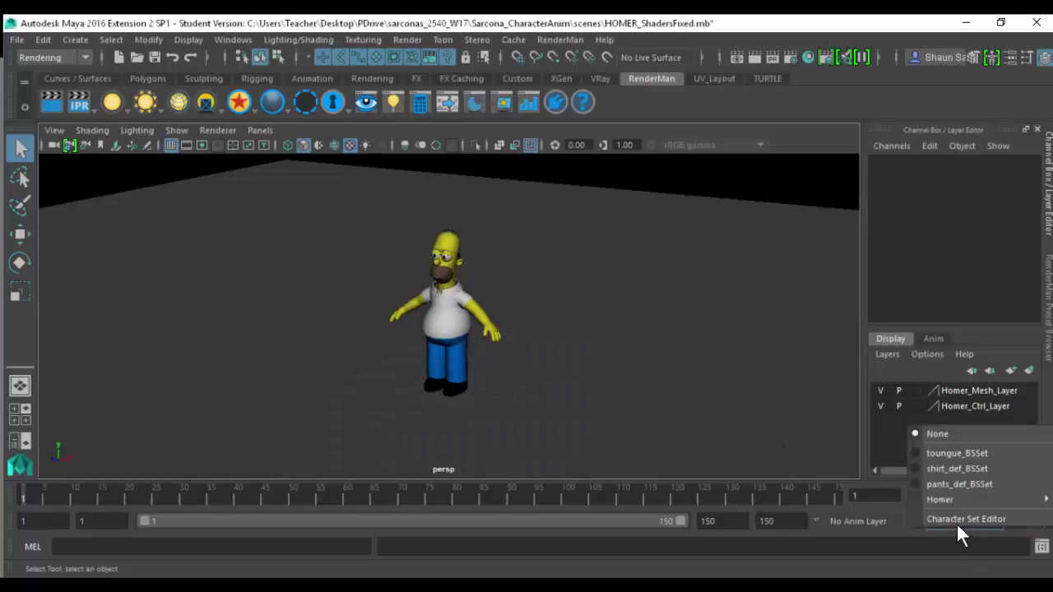
left_click(953, 518)
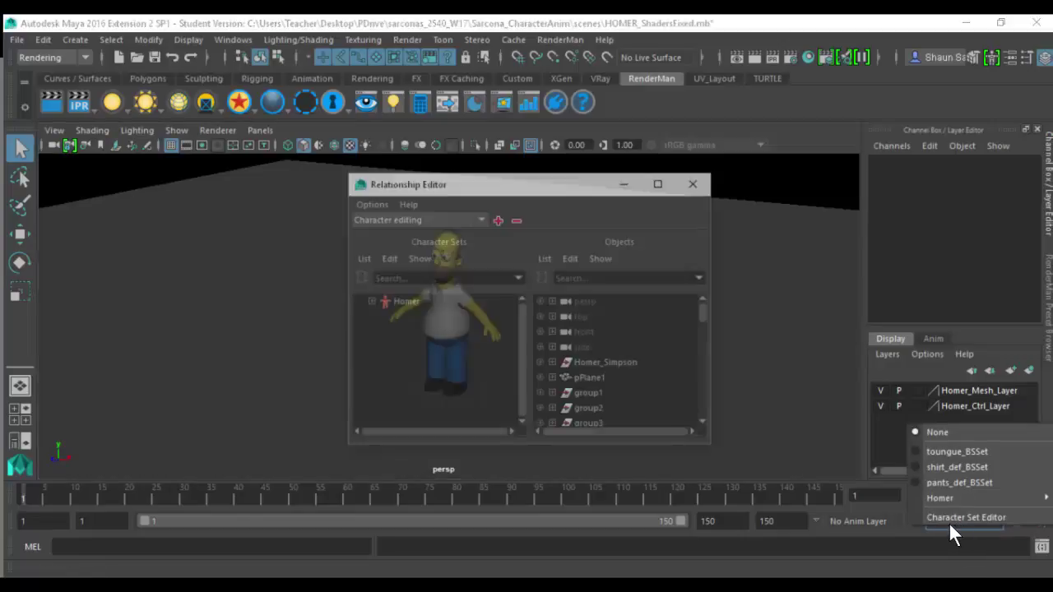
left_click(696, 179)
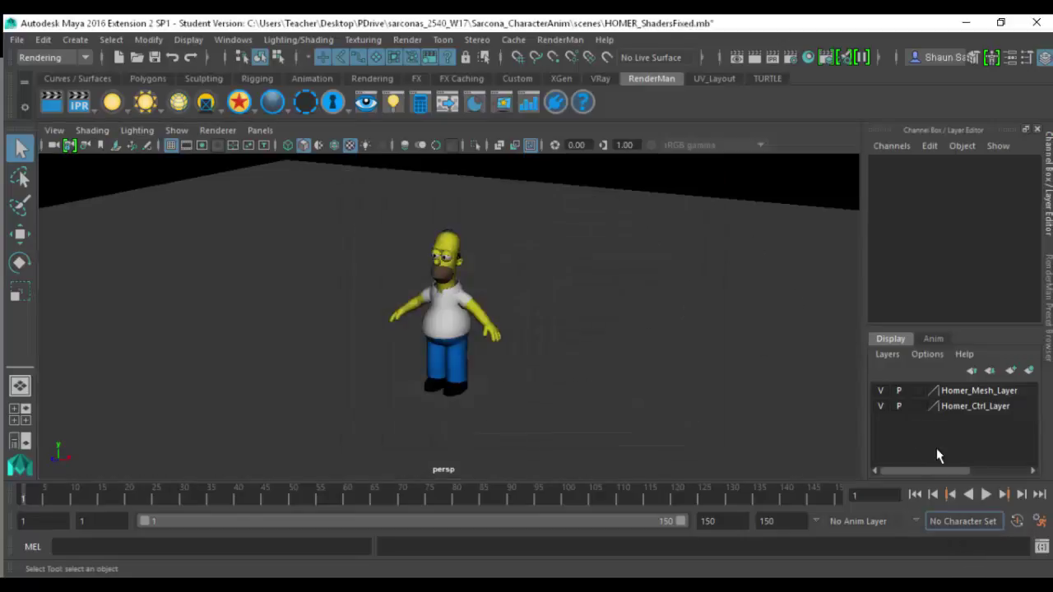
left_click(962, 522)
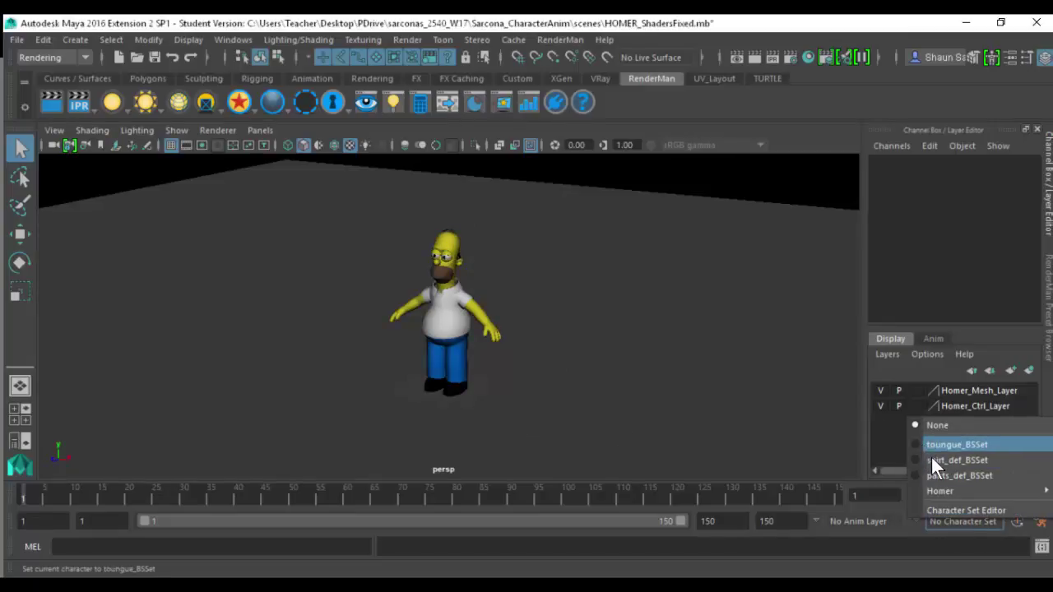
mouse_move(935, 490)
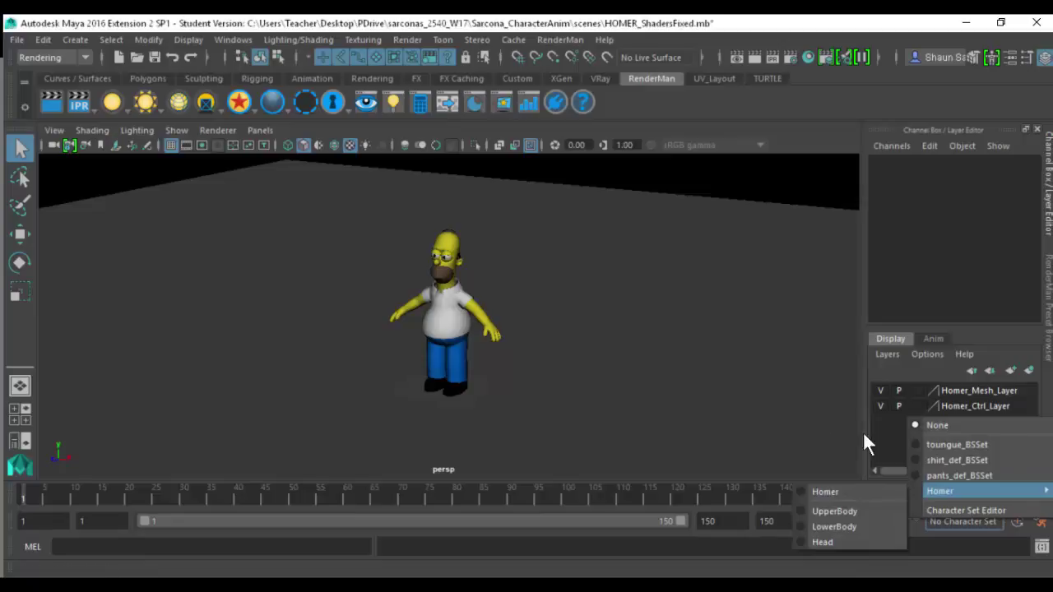
left_click(442, 193)
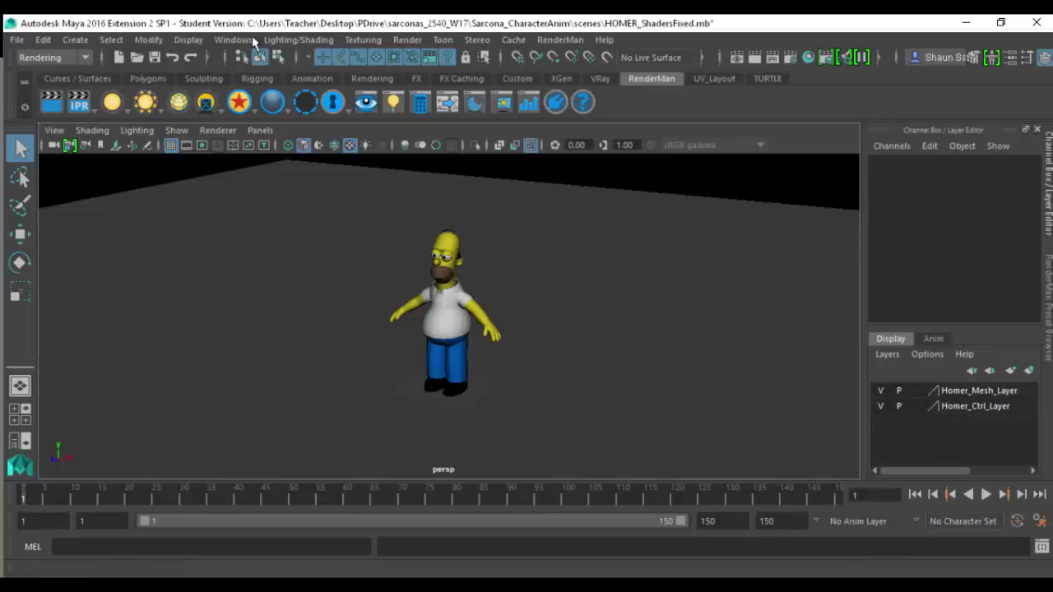
- Delete the Homer character set and its Head, LowerBody and UpperBody subsets using the Outliner
left_click(233, 40)
left_click(262, 190)
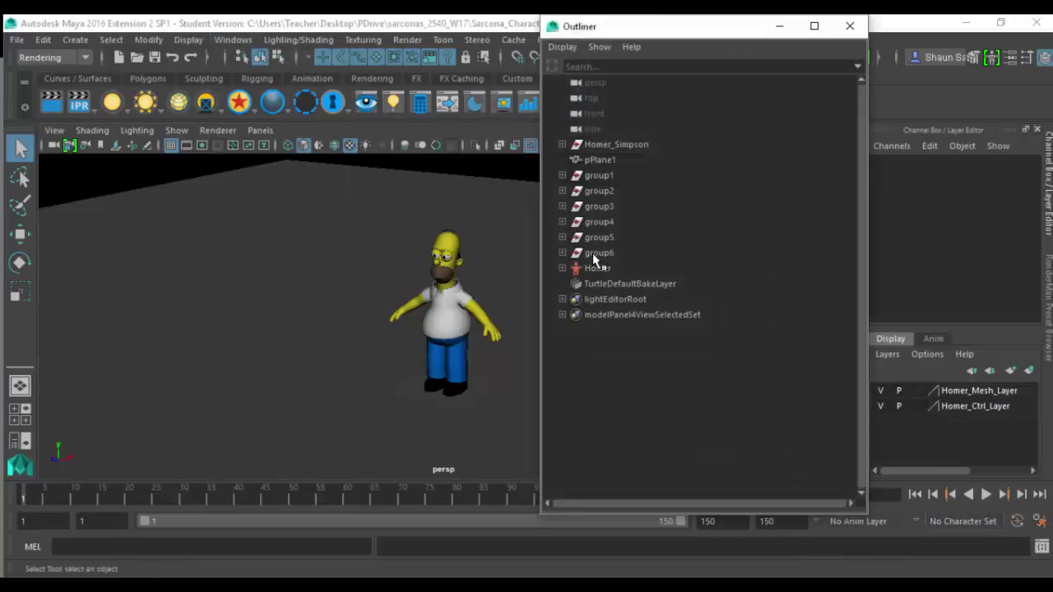
left_click(597, 269)
key("Delete")
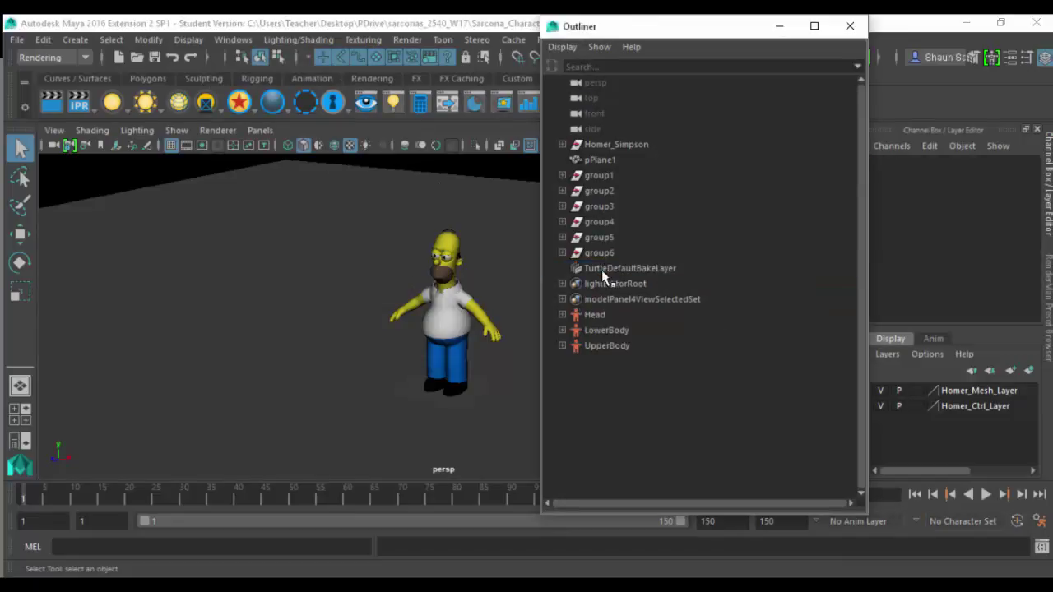
left_click_drag(601, 314, 607, 350)
key("Delete")
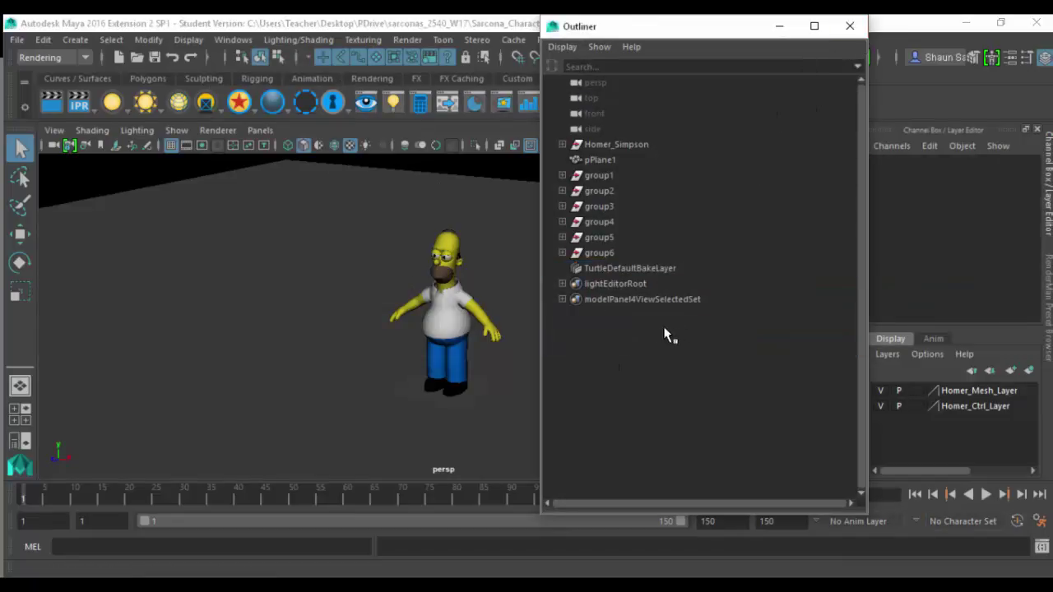
- Close the Outliner and check which character sets remain in the scene
left_click(859, 31)
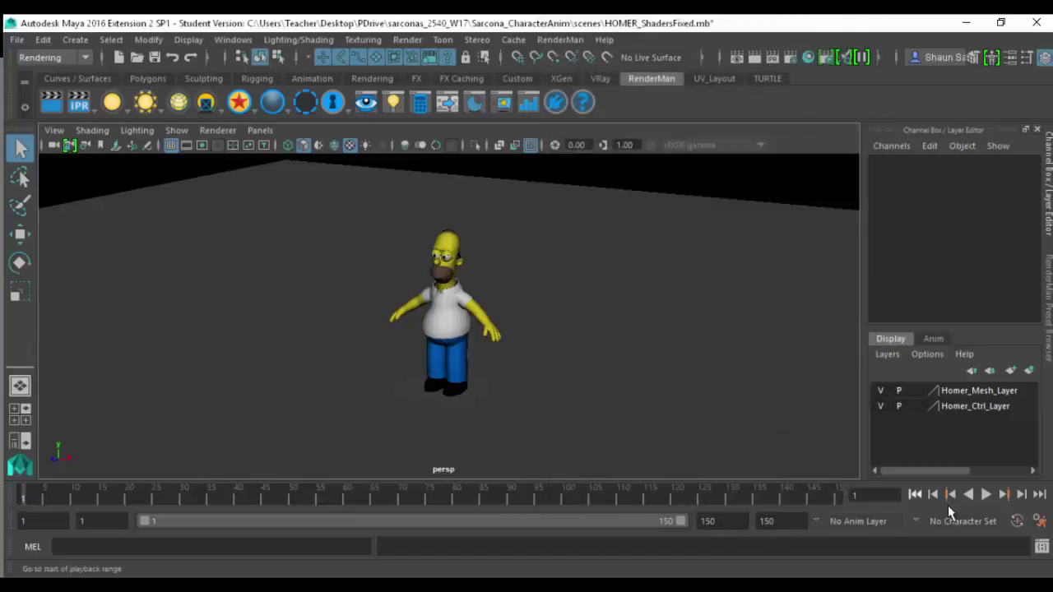
left_click(952, 520)
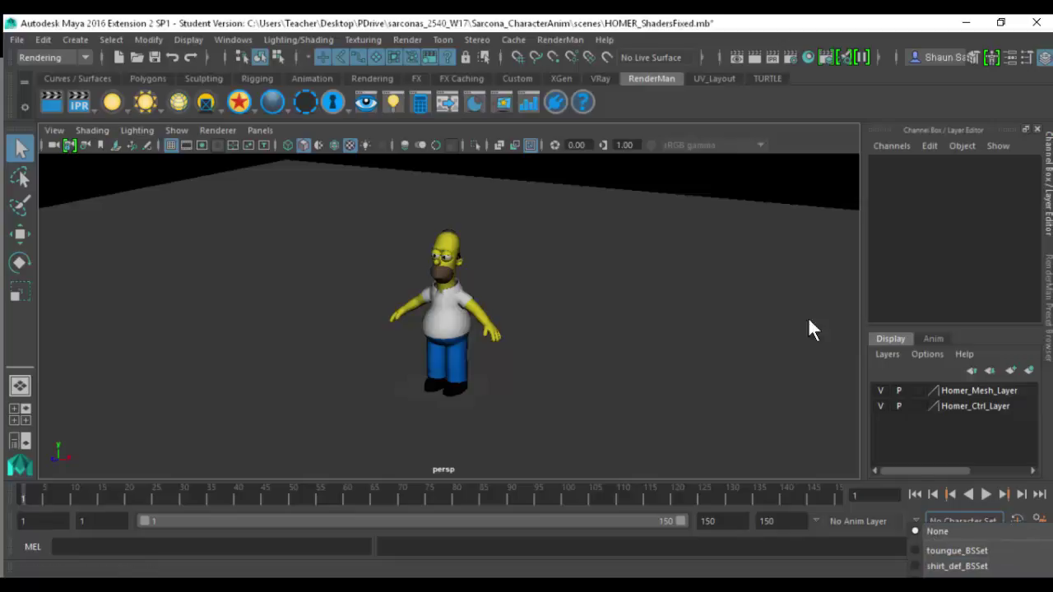
left_click(739, 292)
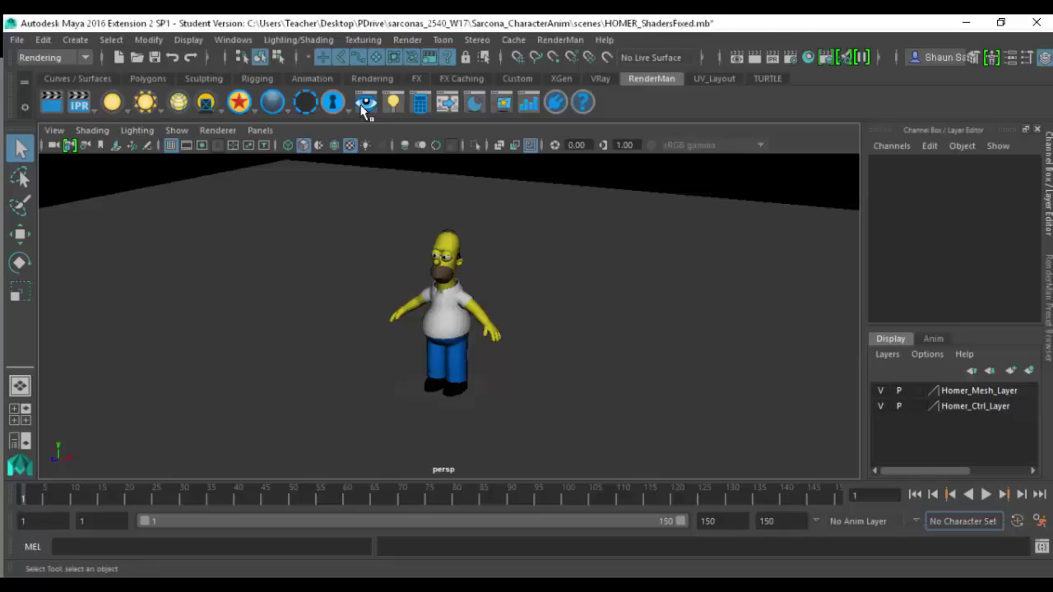
- Switch to the Animation menu set and show all object types in the perspective view
left_click(56, 57)
left_click(51, 105)
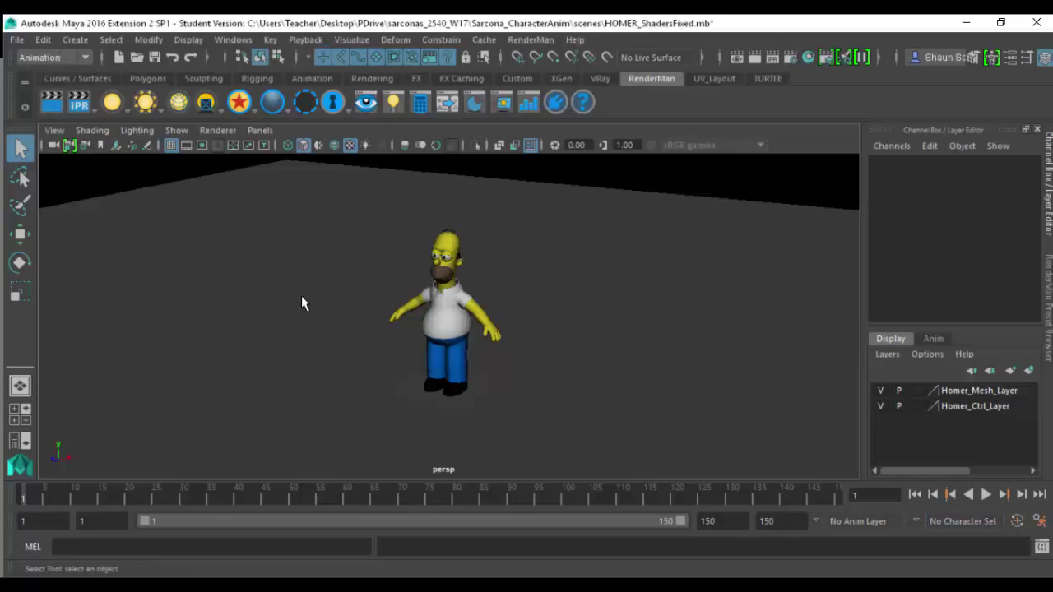
scroll(606, 341, "up", 4)
left_click(177, 130)
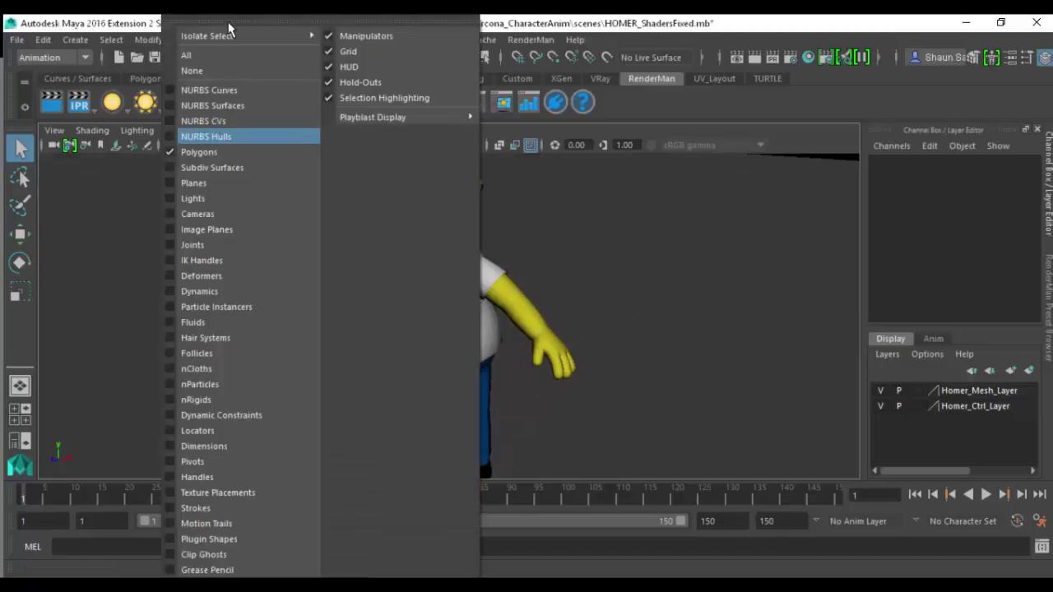
left_click(223, 55)
- Try posing Homer by moving the left foot control, rotating the torso and moving the left hand control
left_click_drag(557, 337, 513, 445, "alt")
left_click(502, 420)
key("w")
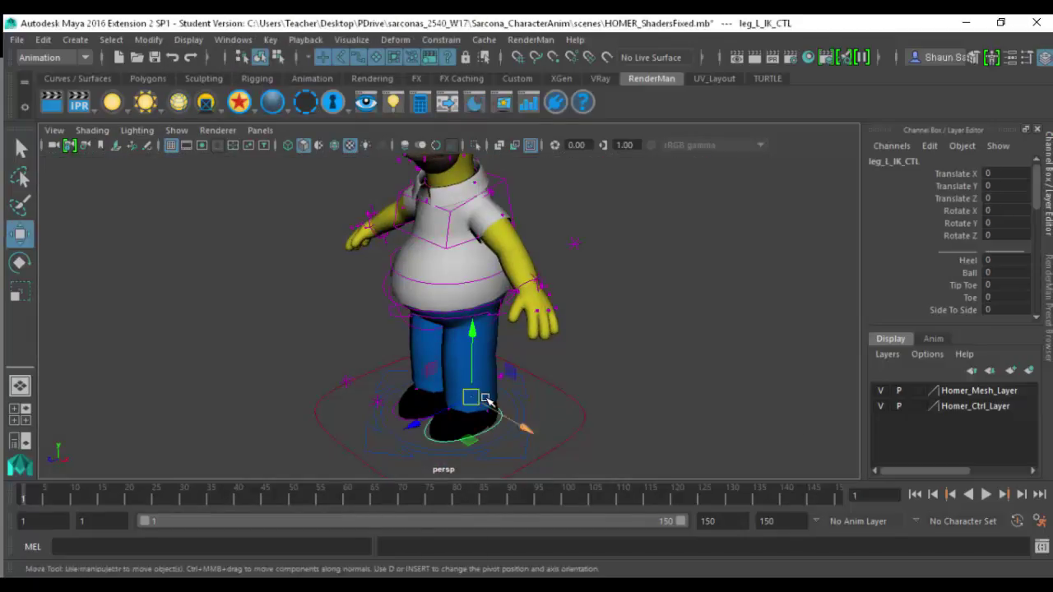
left_click_drag(473, 399, 508, 237)
left_click(391, 284)
key("e")
left_click(410, 316)
key("w")
left_click(531, 290)
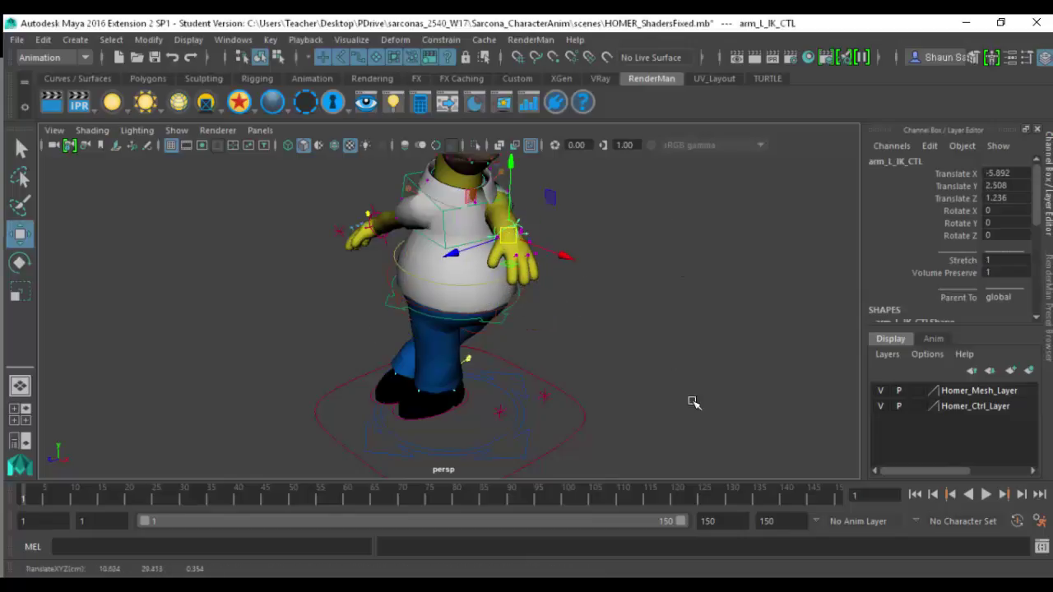
- Undo all the test moves on Homer's arm, torso and leg controls
key("ctrl+z")
key("ctrl+z")
key("ctrl+z")
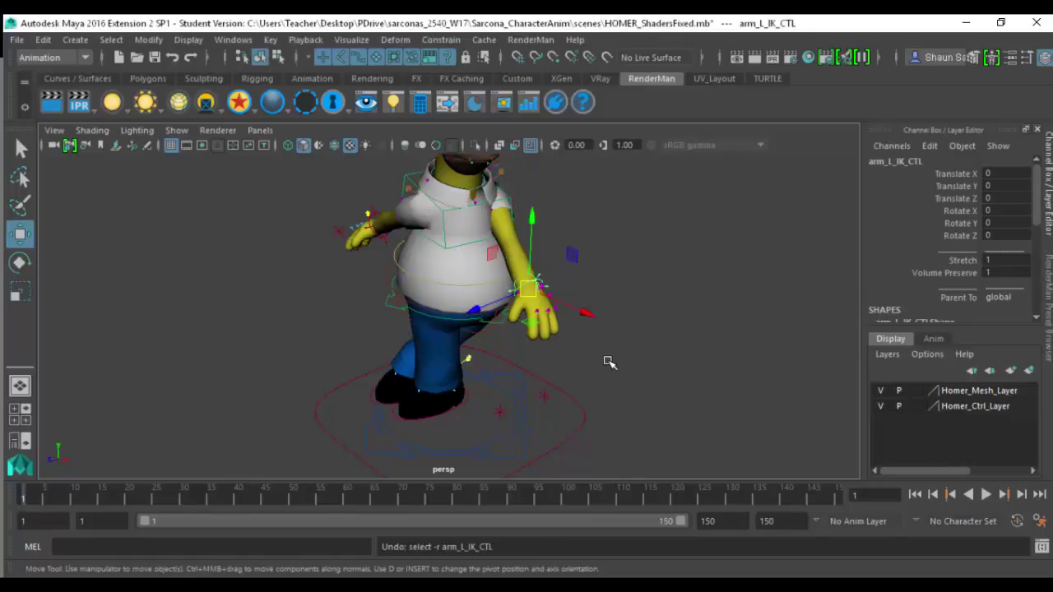
key("ctrl+z")
key("ctrl+z")
key("ctrl+z")
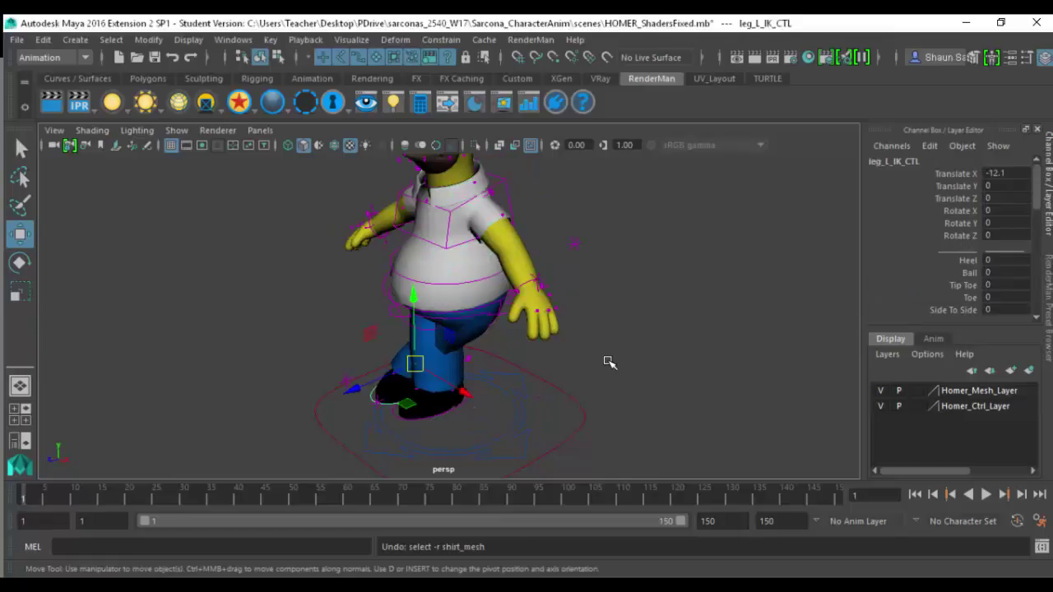
key("ctrl+z")
key("ctrl+z")
key("ctrl+z")
key("ctrl+z")
key("ctrl+z")
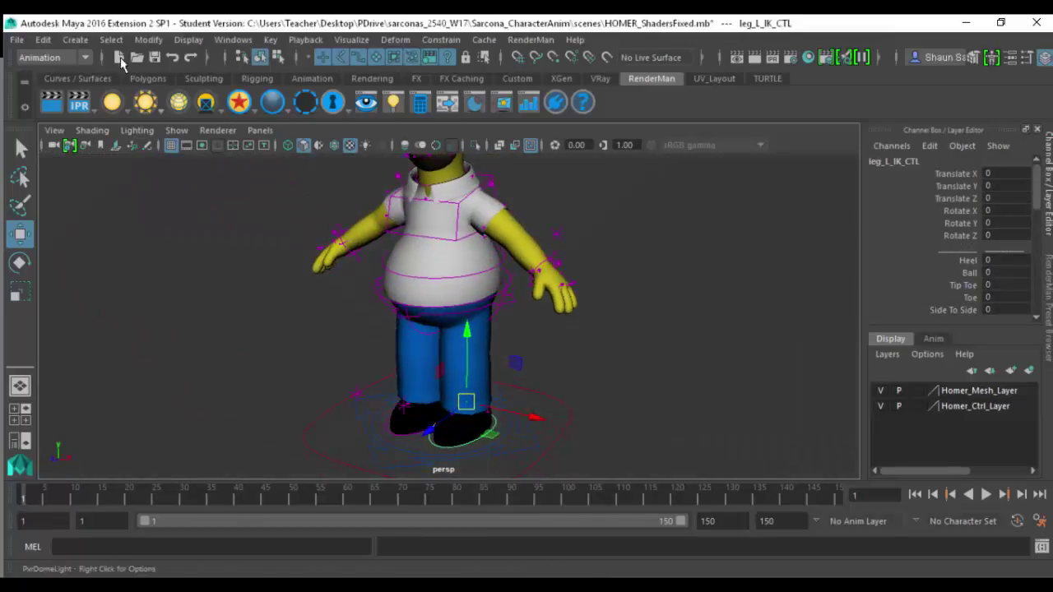
left_click(75, 39)
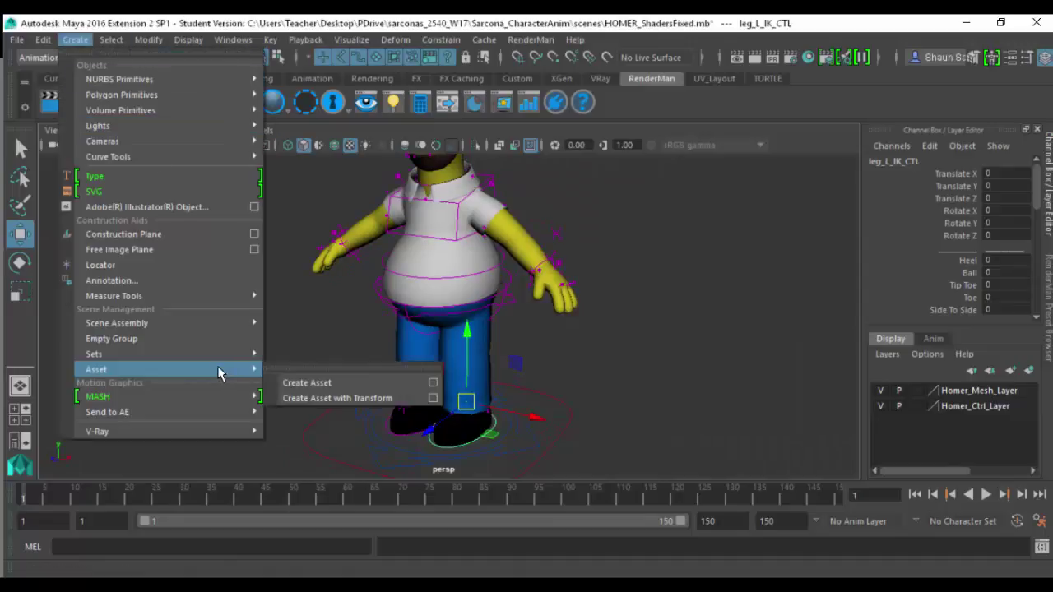
left_click(188, 40)
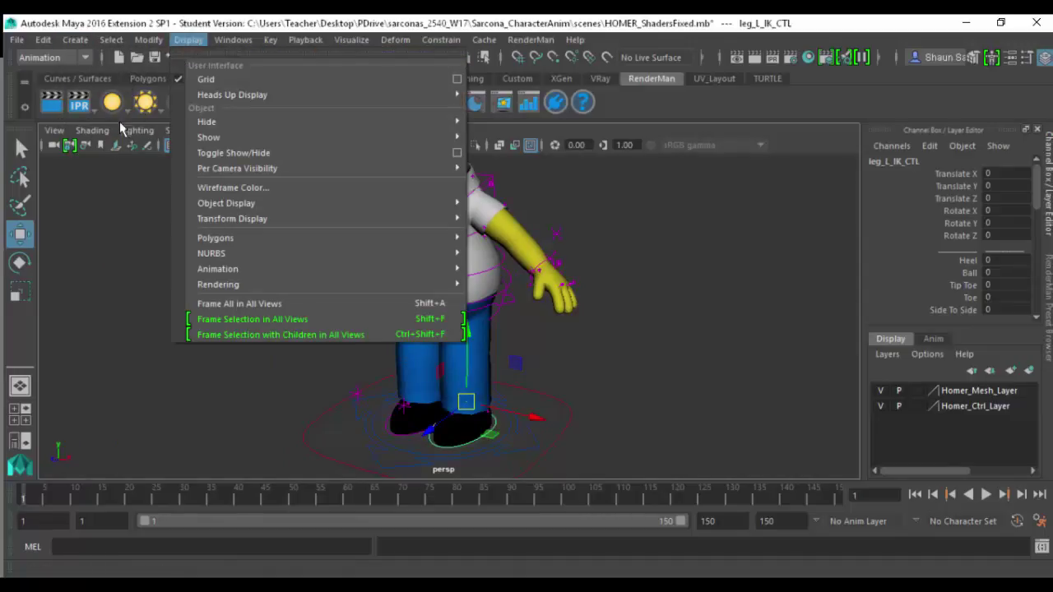
- With nothing selected, create a character set named Homer that takes its attributes from the Channel Box
mouse_move(306, 39)
left_click(190, 242)
left_click_drag(190, 242, 263, 123, "alt")
left_click(234, 191)
left_click(270, 40)
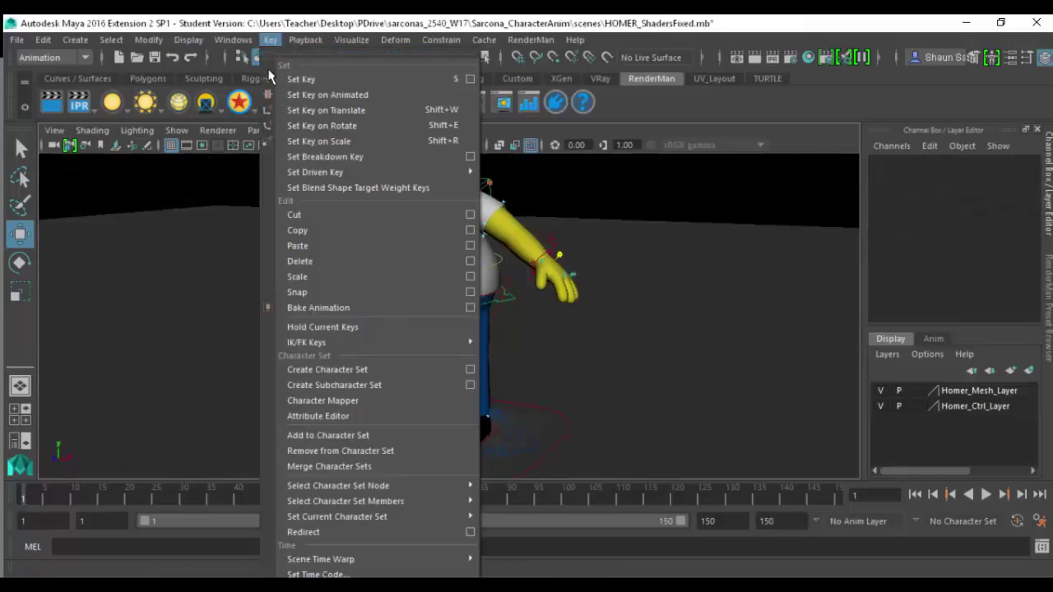
left_click(470, 369)
left_click_drag(338, 121, 207, 106)
type("Homer")
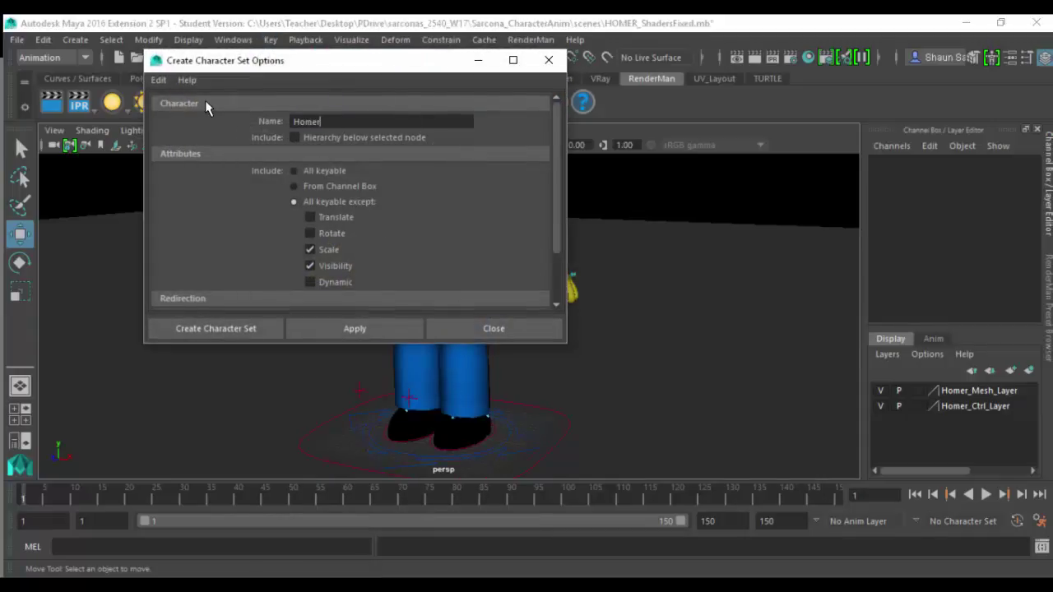
left_click(309, 188)
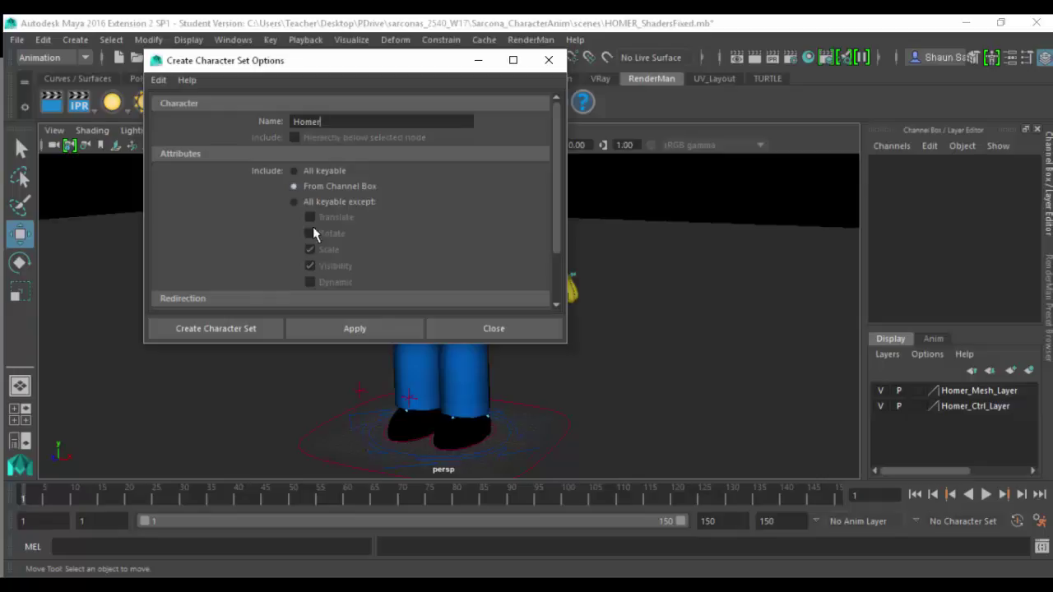
left_click(351, 326)
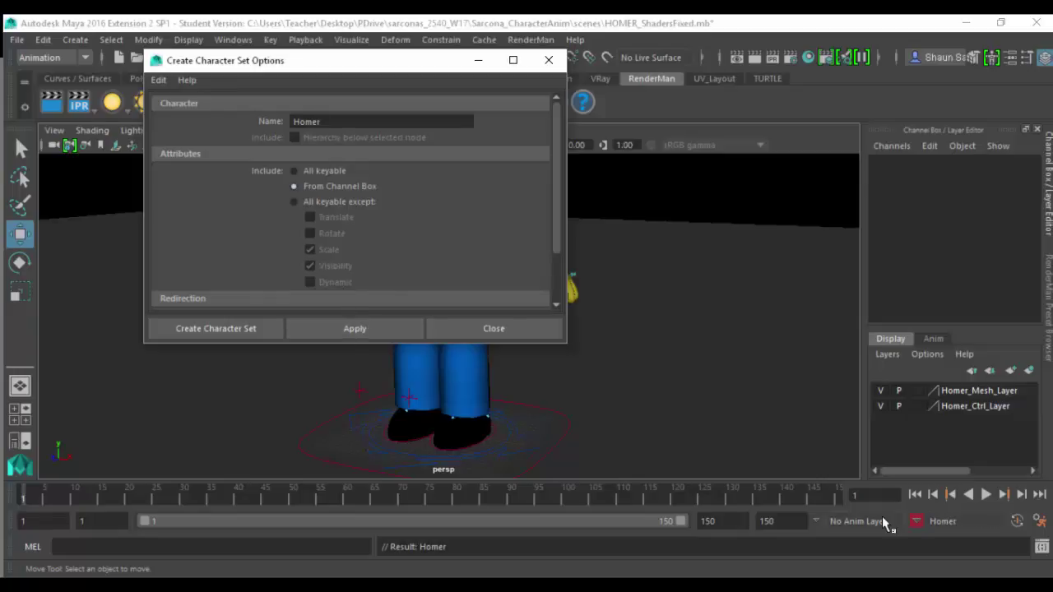
left_click(539, 329)
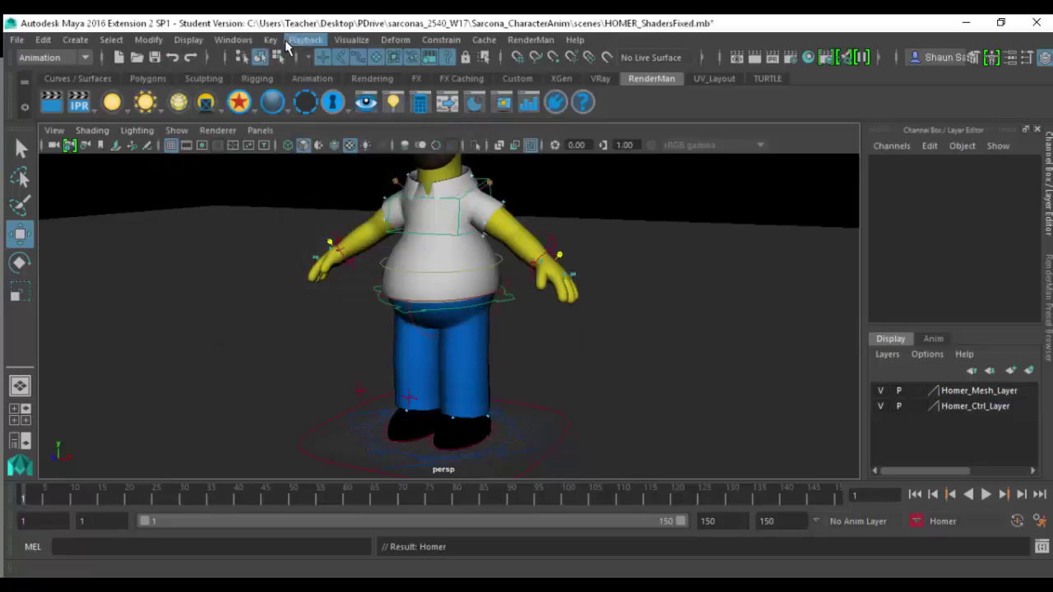
- Create three subcharacter sets under Homer named upperBody, lowerBody and head
left_click(270, 40)
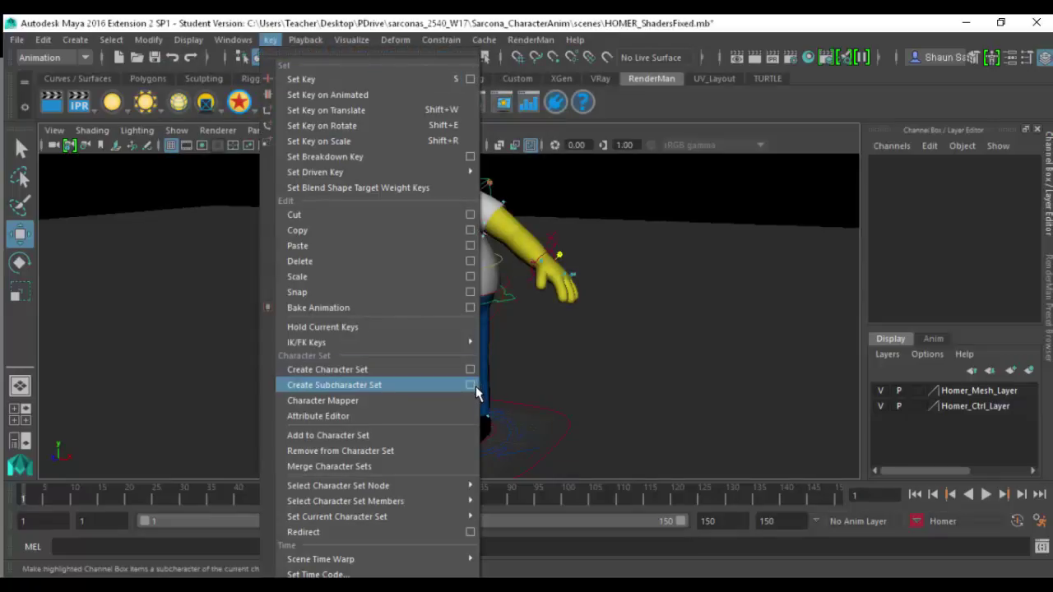
left_click(473, 387)
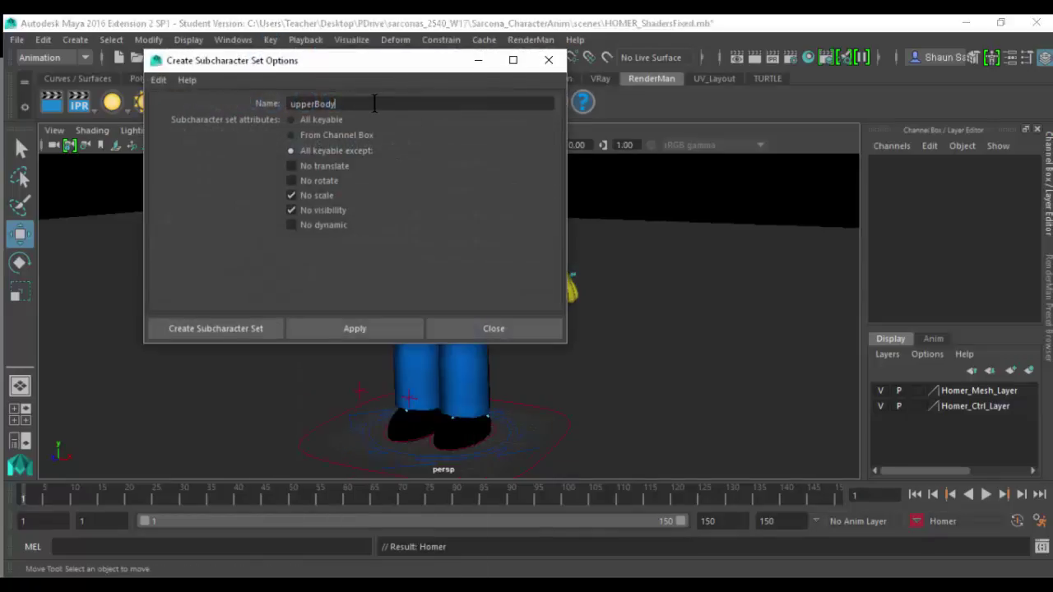
left_click(382, 328)
left_click_drag(315, 103, 272, 103)
type("low")
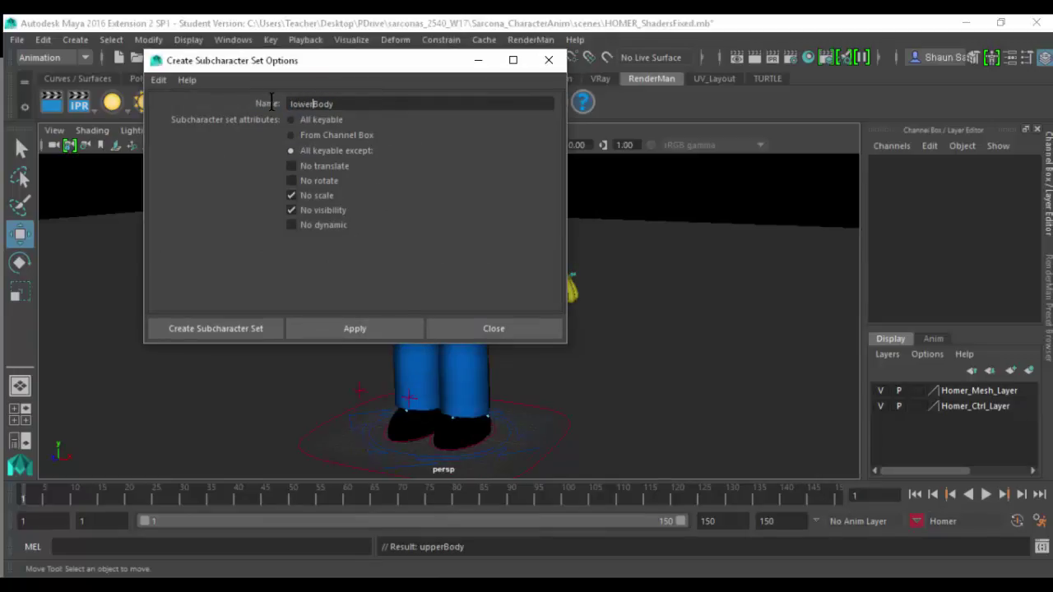
left_click(370, 330)
left_click_drag(330, 104, 232, 89)
type("head")
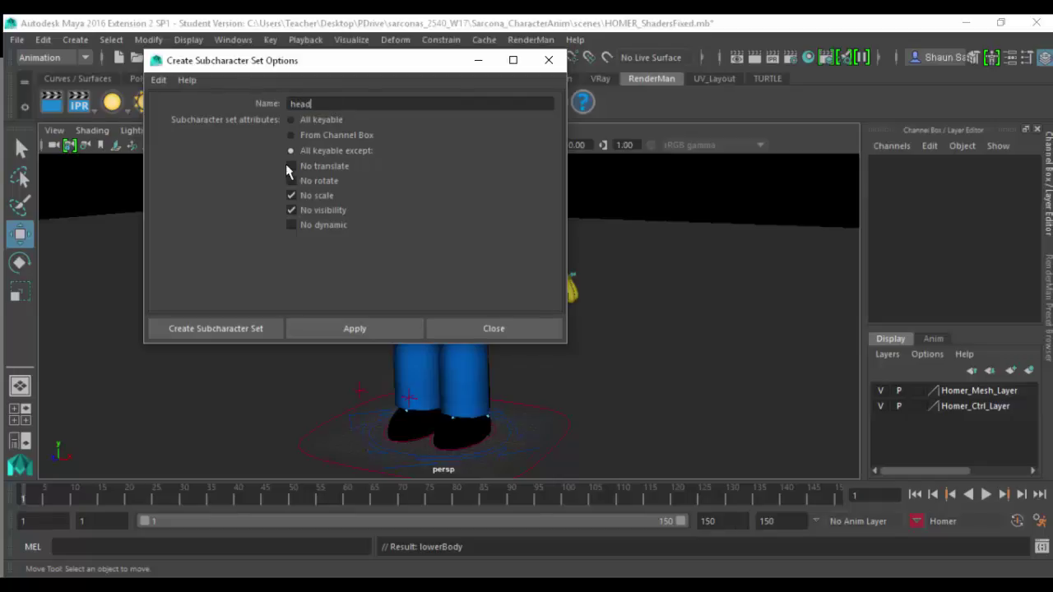
left_click(369, 330)
left_click(448, 330)
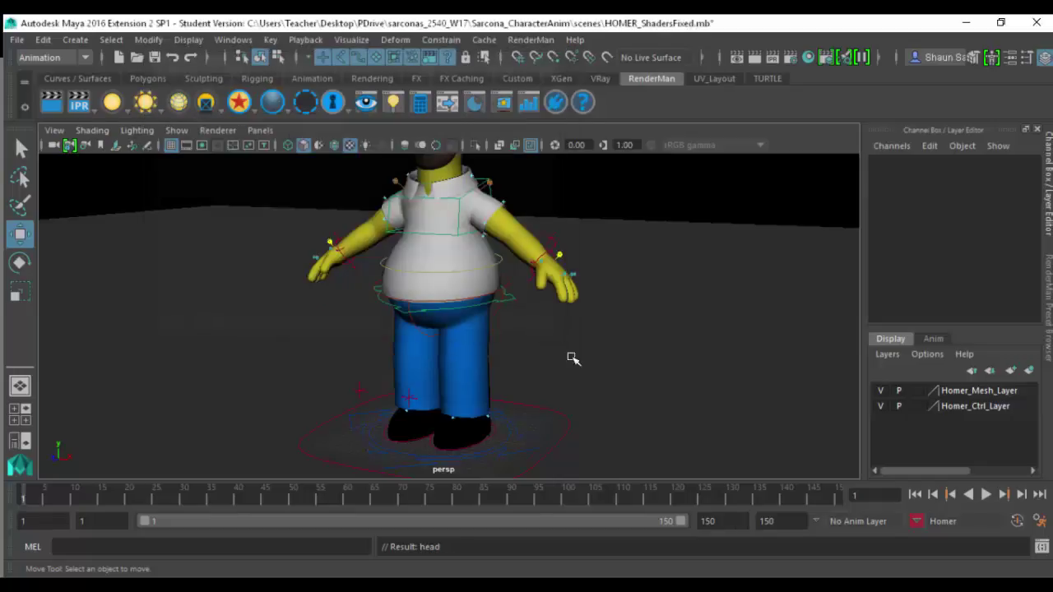
- Review Homer's subsets in the character set list and make lowerBody the current set
left_click(958, 522)
mouse_move(950, 494)
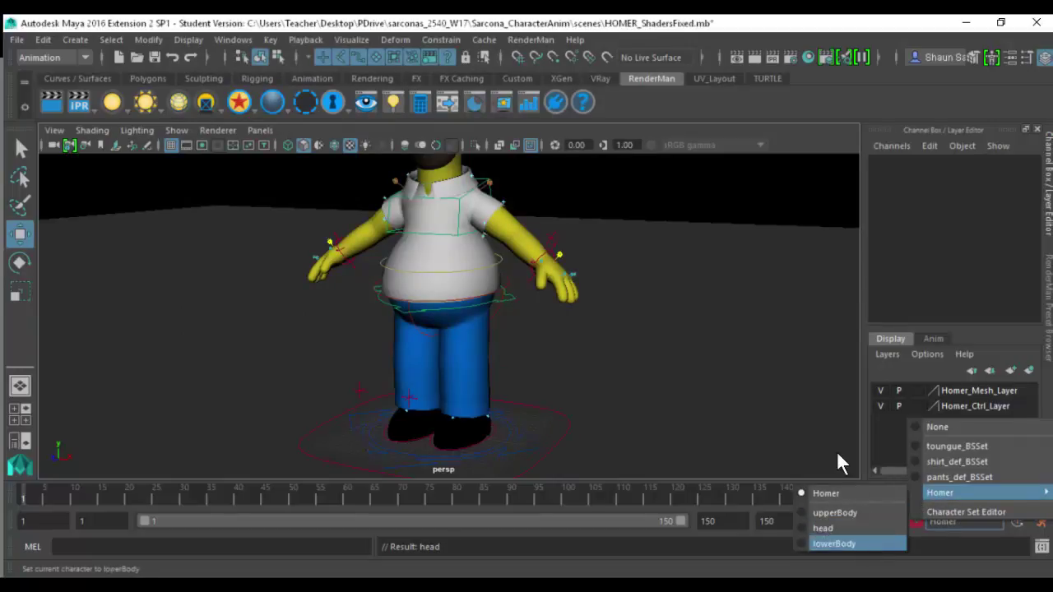
left_click(233, 46)
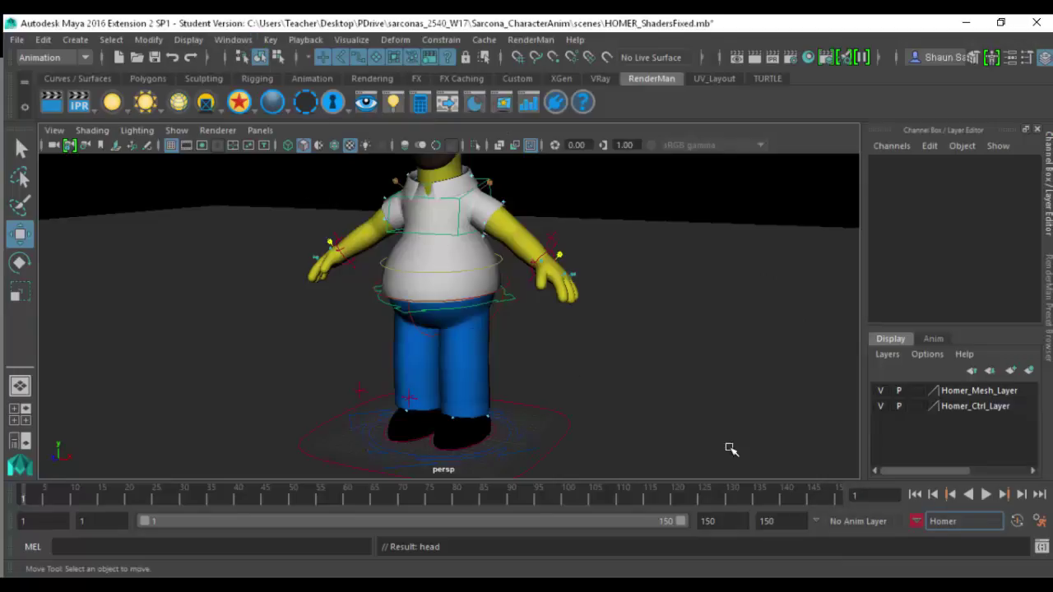
left_click(954, 525)
mouse_move(945, 501)
left_click(861, 554)
- Add the Translate, Rotate and Heel through Side To Side channels of both foot IK controls to the lowerBody set
middle_click_drag(606, 297, 568, 199, "alt")
right_click_drag(568, 199, 753, 321, "alt")
middle_click_drag(734, 345, 804, 379, "alt")
left_click(564, 390)
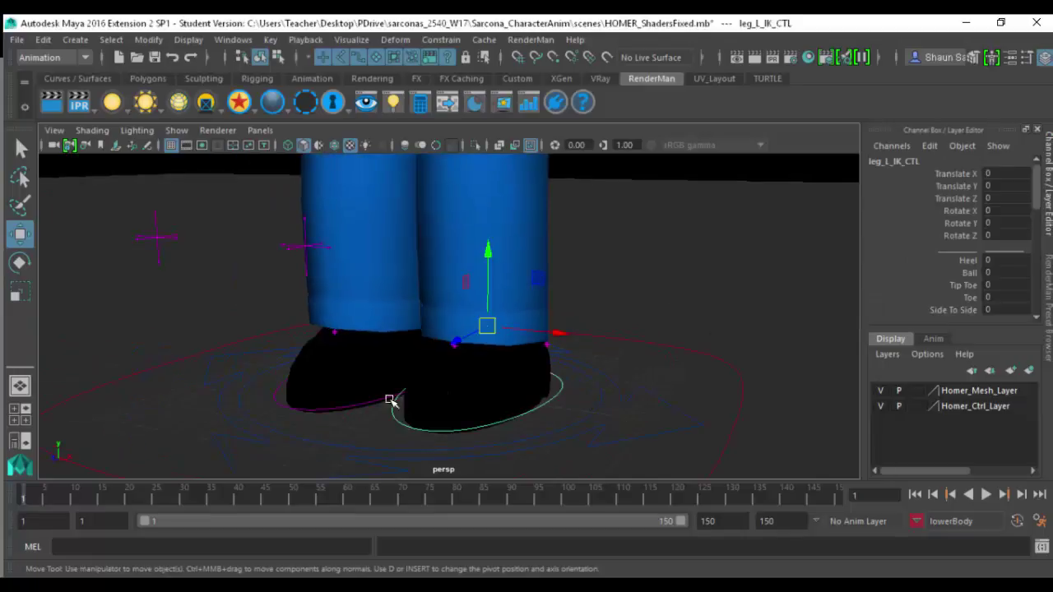
left_click(387, 402)
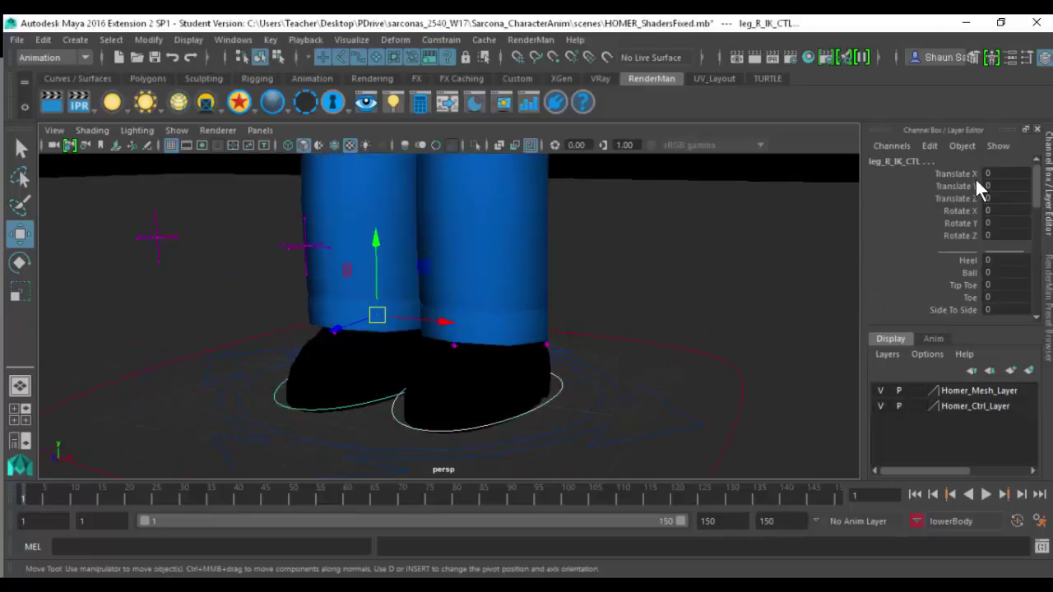
left_click_drag(970, 174, 962, 311)
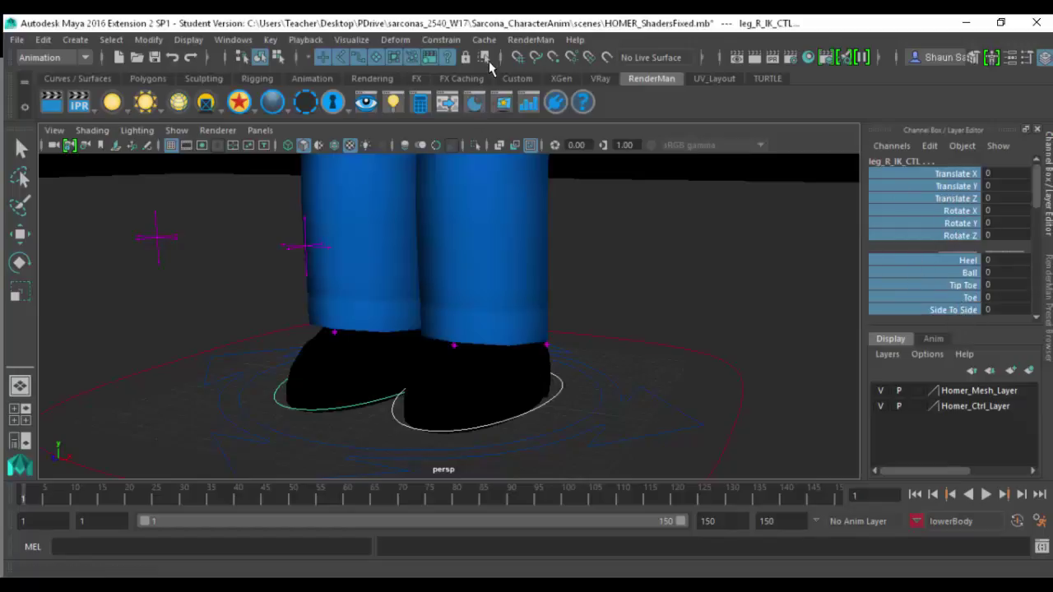
left_click(269, 40)
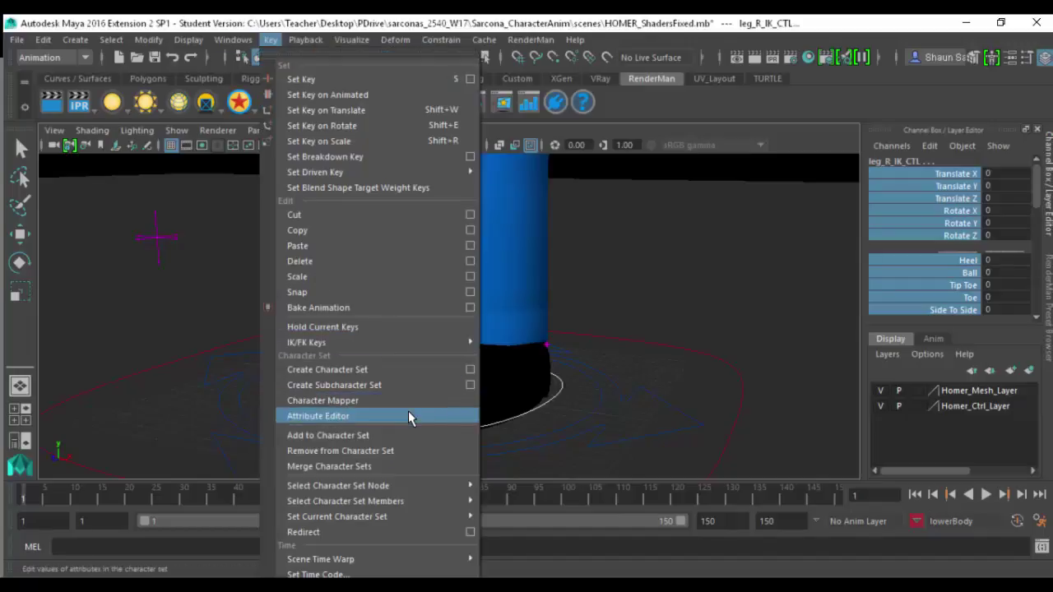
left_click(407, 436)
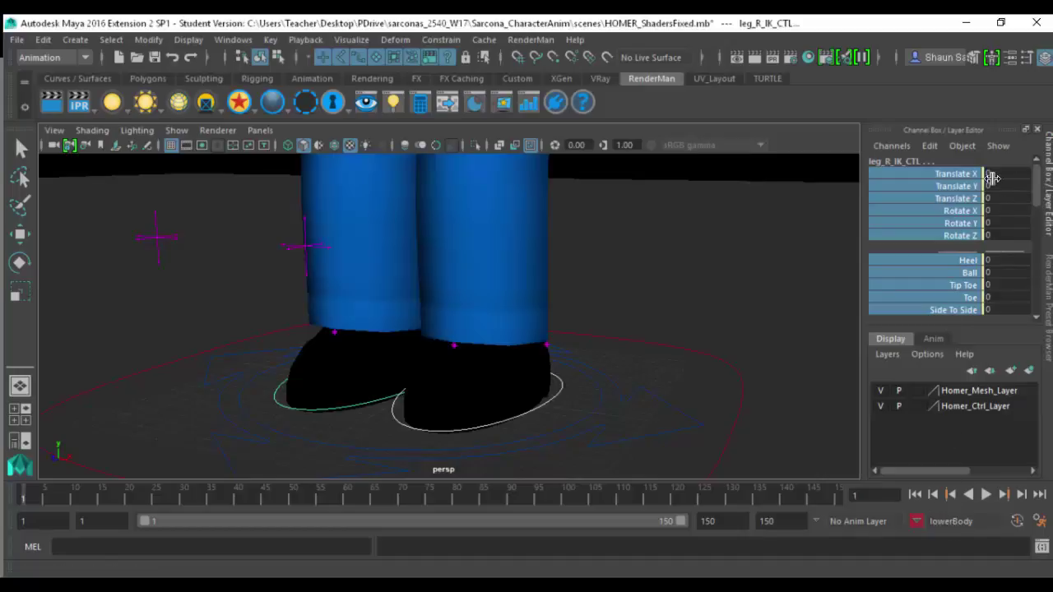
- Add the Translate X, Y and Z channels of both leg pole vector controls to the lowerBody set
left_click(309, 247)
left_click(154, 238)
left_click(304, 246)
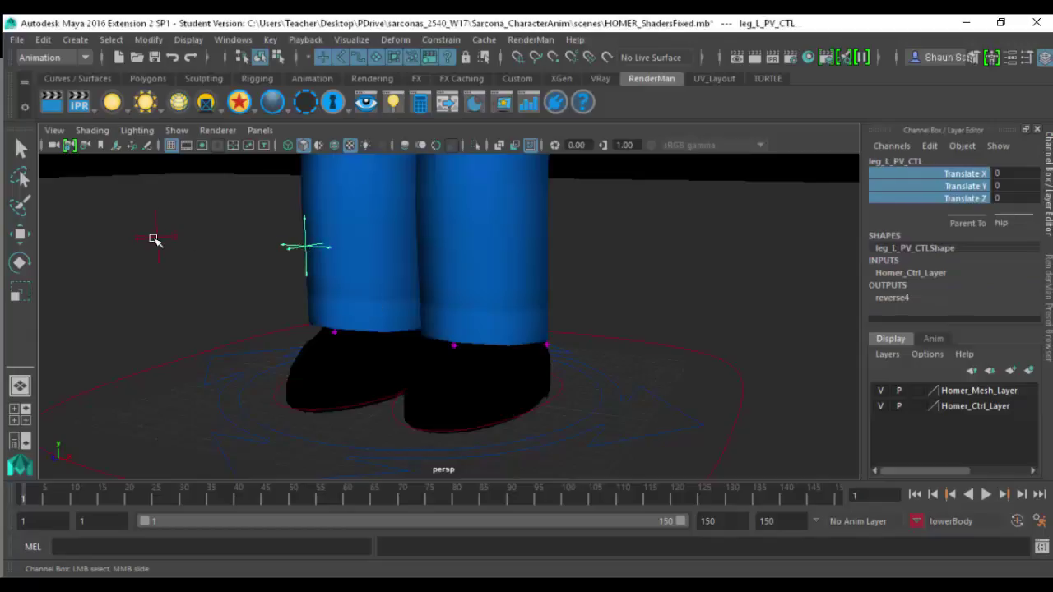
left_click(154, 238, "shift")
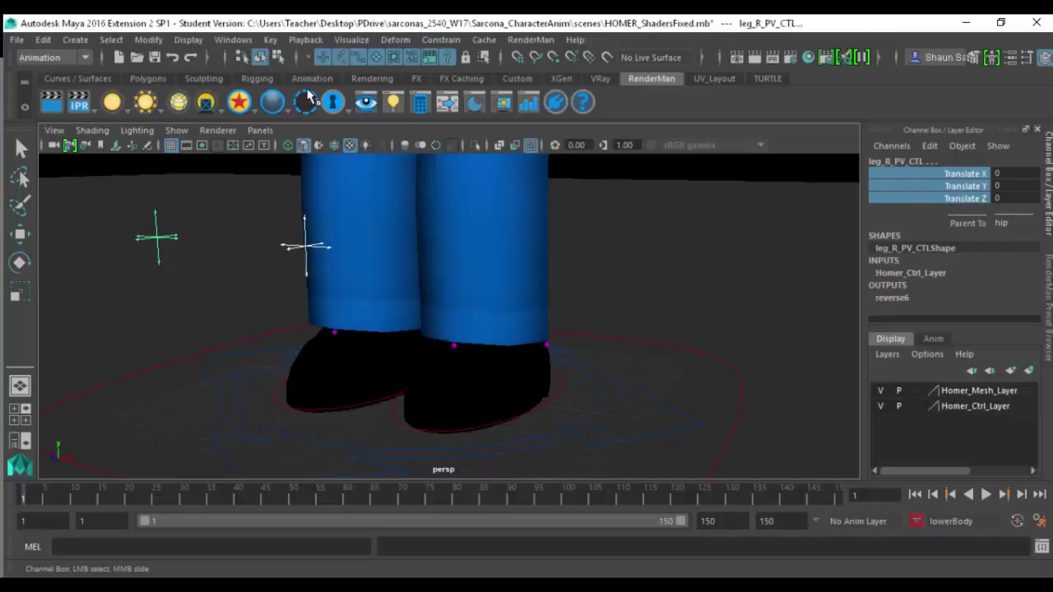
left_click(271, 39)
left_click(392, 441)
- Test-move the outer cuff control pants_def_L_Ctrl_02 on the left pant leg and undo the move
left_click_drag(623, 357, 497, 373, "alt")
left_click(498, 370)
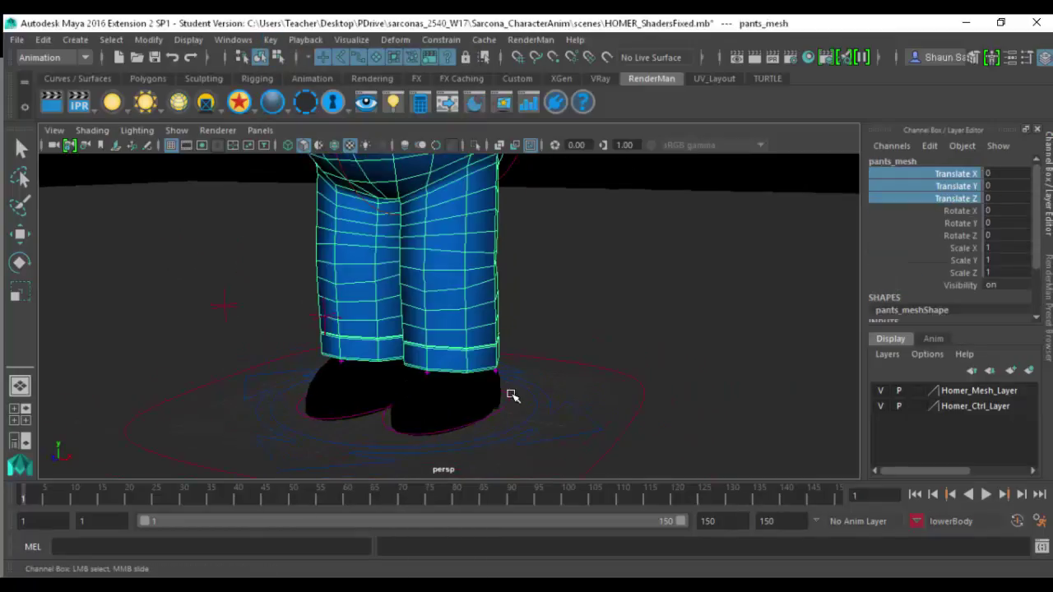
middle_click_drag(456, 343, 455, 323, "alt")
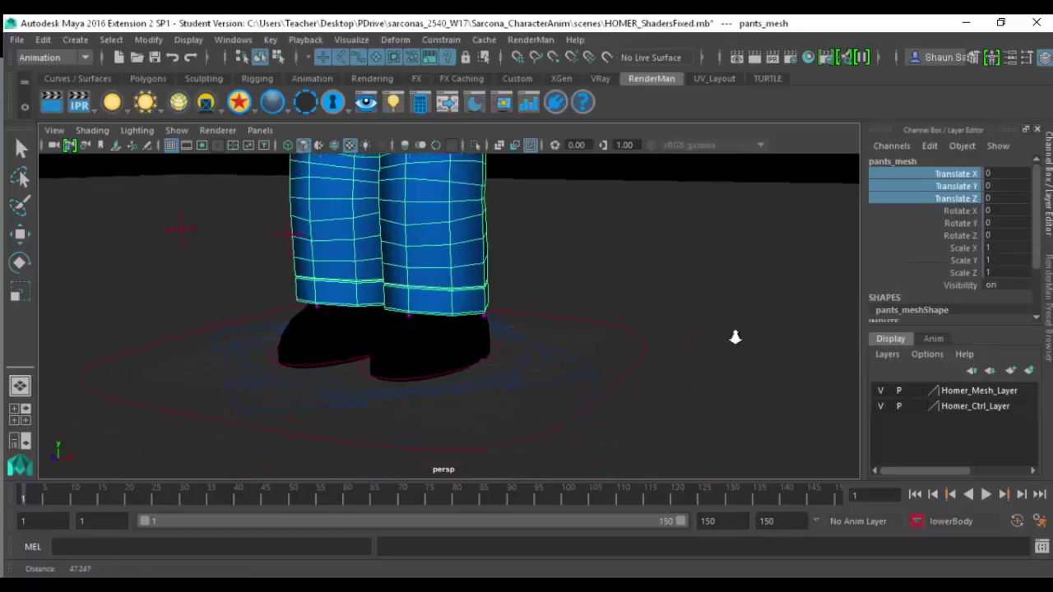
scroll(621, 339, "up", 4)
left_click(580, 315)
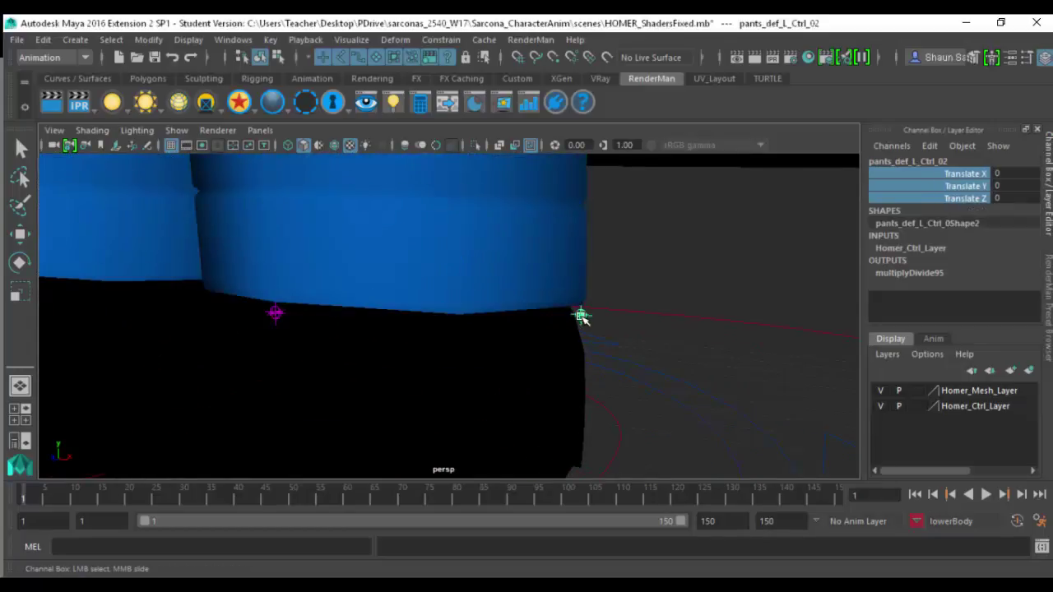
key("w")
left_click_drag(575, 288, 548, 251)
key("ctrl+z")
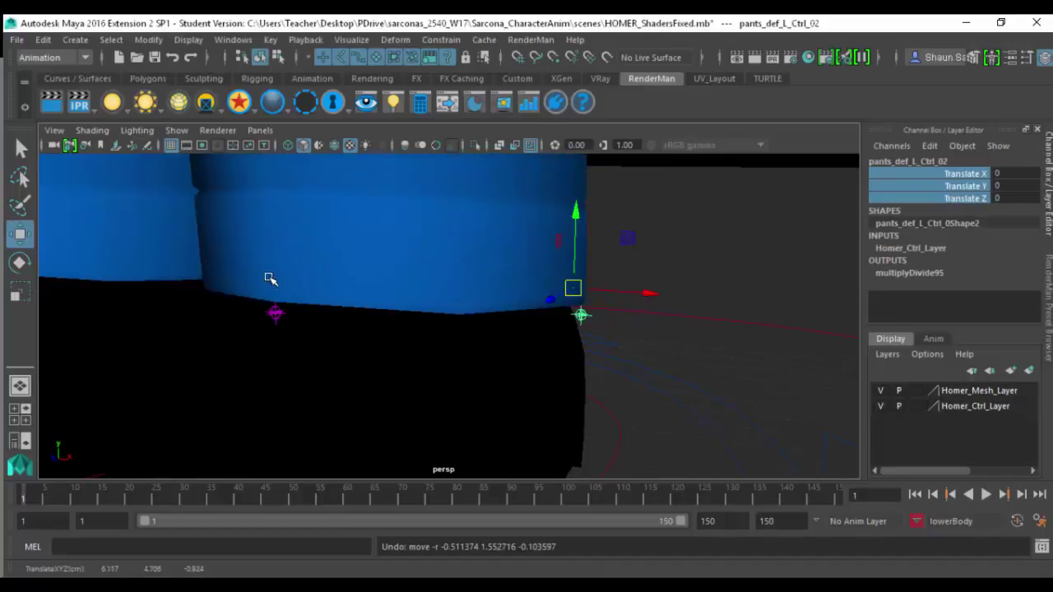
- Test-move the hip control hip_CTL at the waist and undo the move
left_click_drag(303, 283, 344, 279, "alt")
scroll(344, 279, "down", 5)
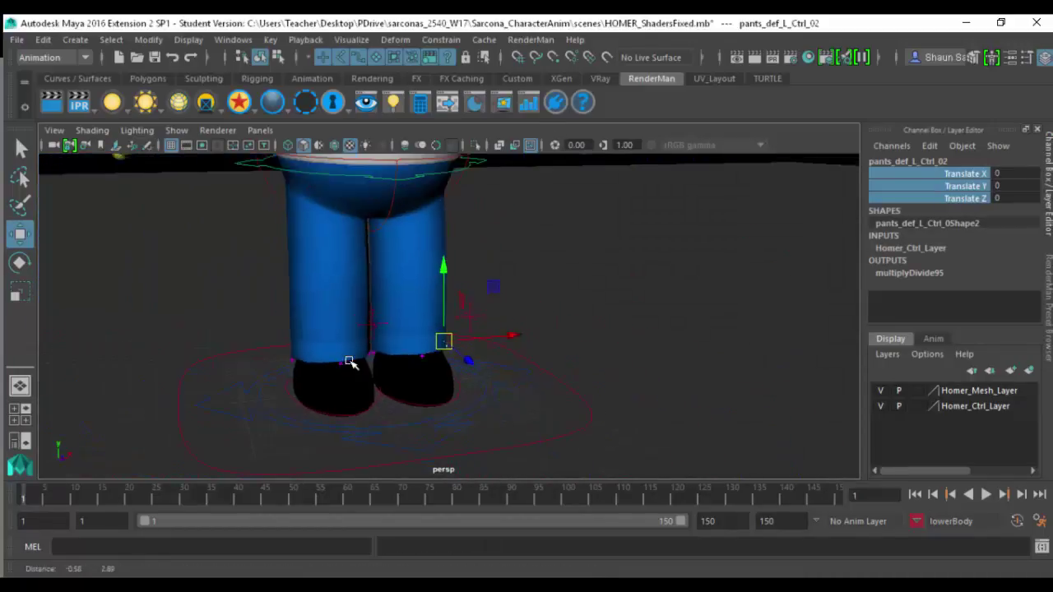
left_click_drag(369, 351, 525, 289, "alt")
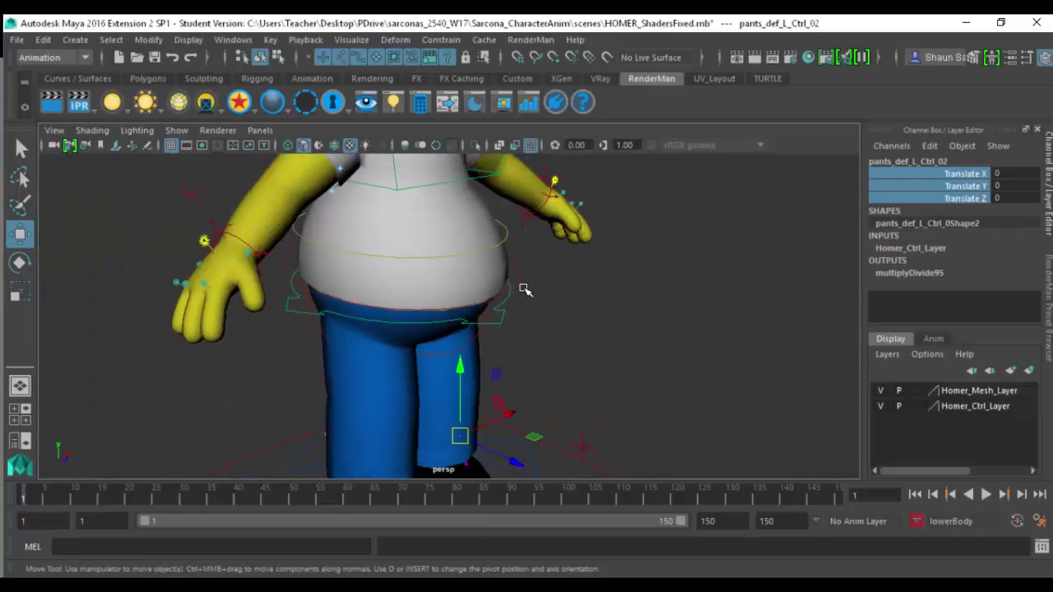
left_click(498, 318)
key("f")
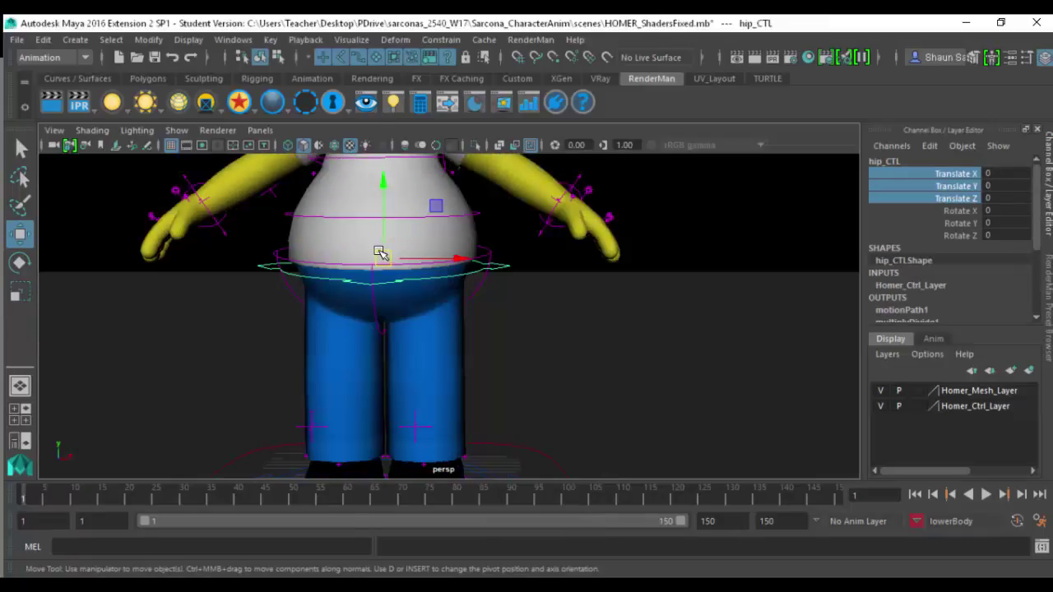
left_click_drag(424, 244, 340, 285)
key("ctrl+z")
- Add the Translate and Rotate X, Y and Z channels of the root control root_CTL to the lowerBody set
key("Up")
key("ctrl+z")
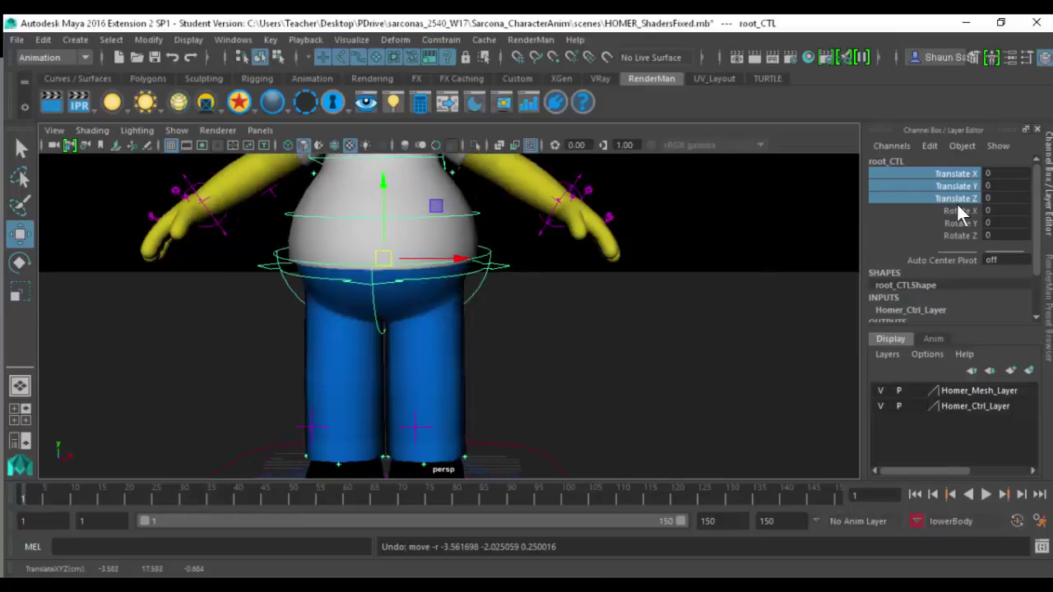
left_click(956, 234)
left_click_drag(954, 175, 960, 235)
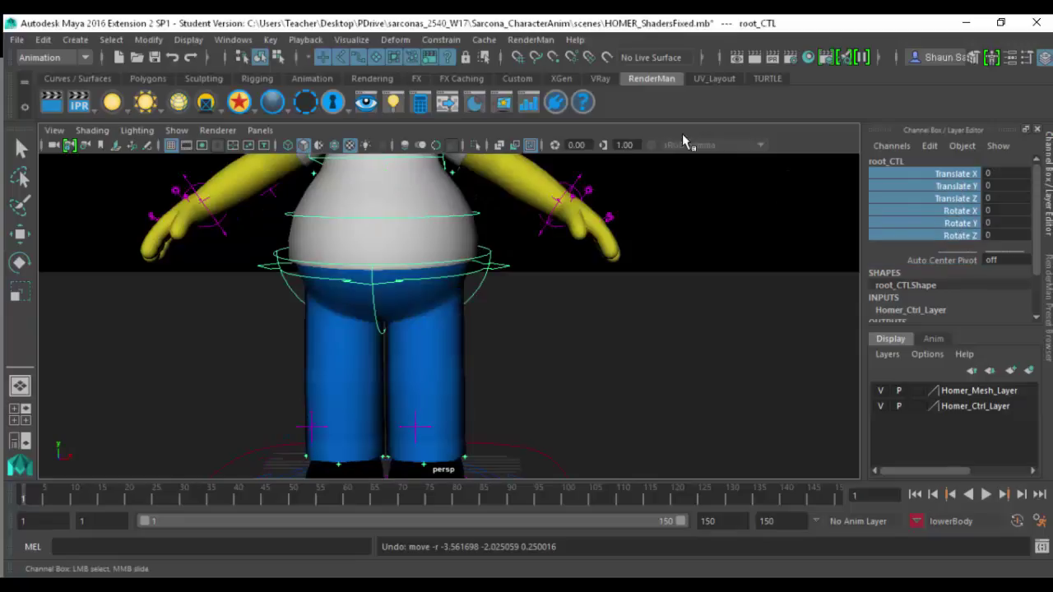
left_click(271, 39)
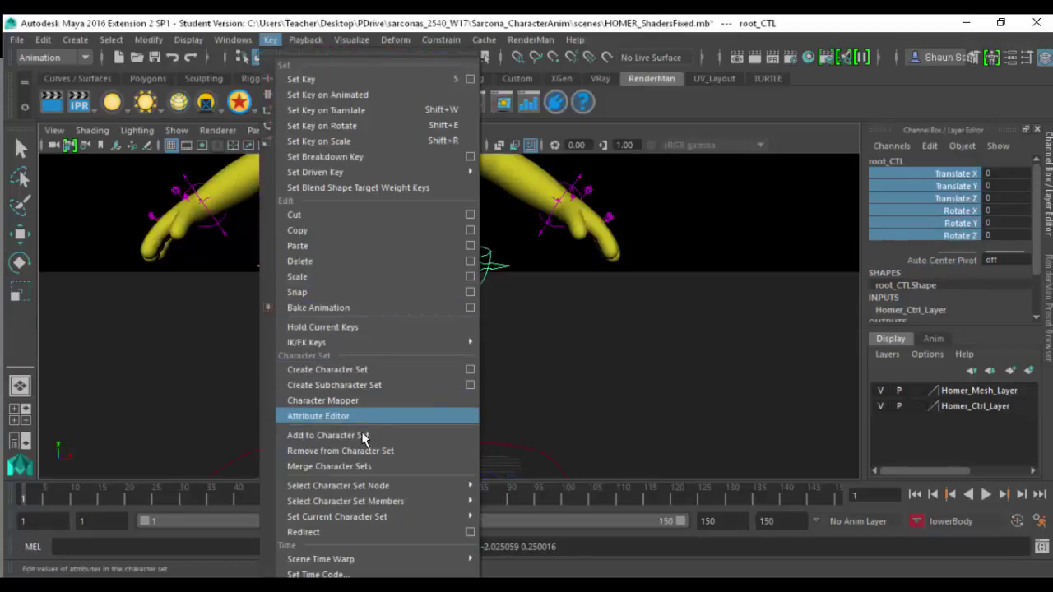
left_click(328, 435)
- Make Homer's upperBody subset the current character set and clear the control selection
left_click_drag(592, 317, 490, 296, "alt")
middle_click_drag(490, 296, 564, 276, "alt")
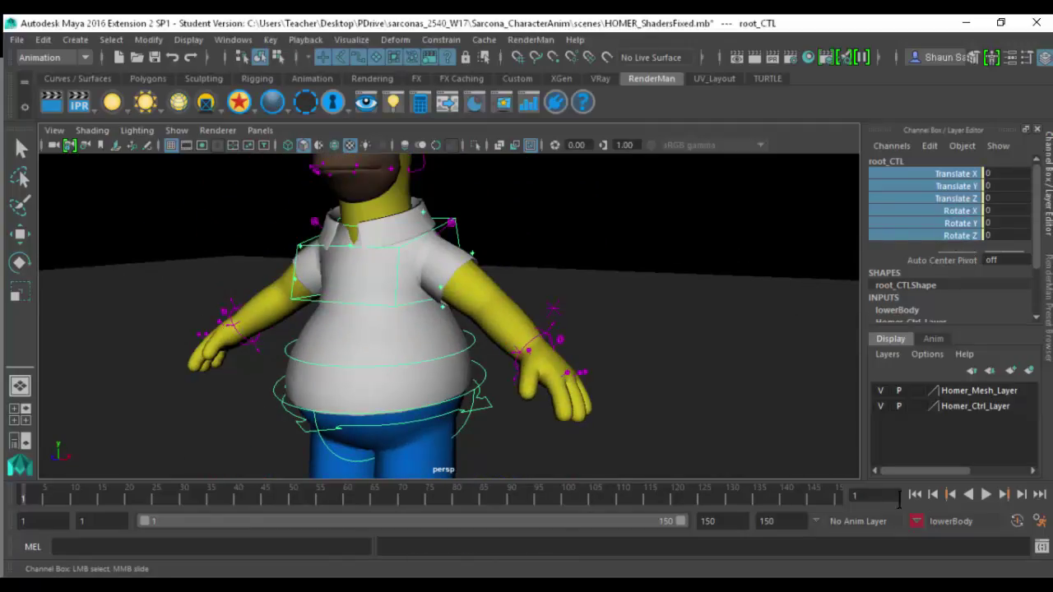
left_click(942, 522)
mouse_move(945, 497)
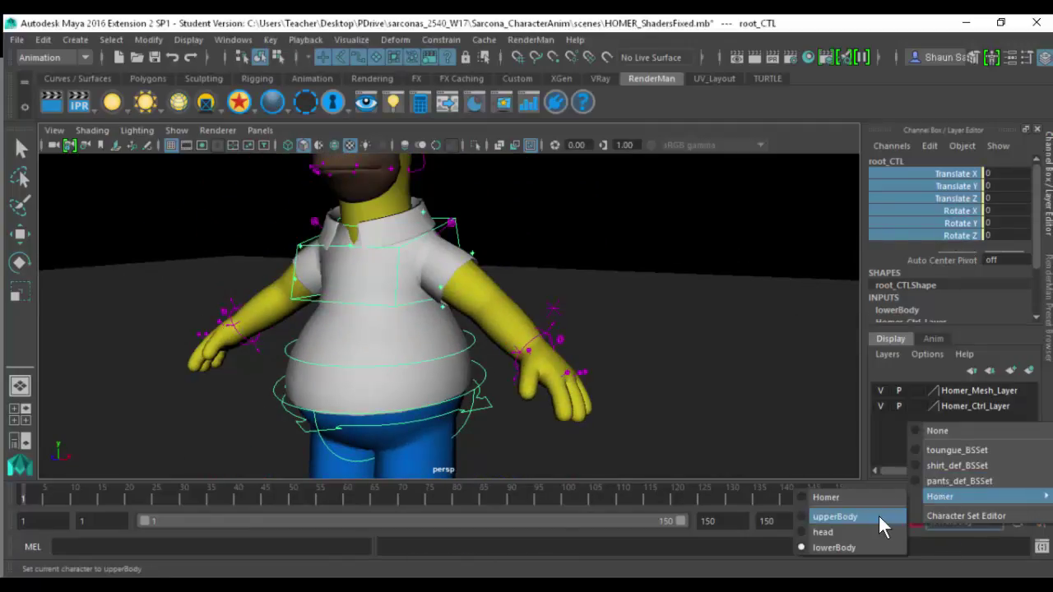
left_click(878, 514)
left_click(705, 251)
- Add the Translate and Rotate X, Y and Z channels of the hip control hip_CTL to the upperBody set
key("w")
left_click_drag(501, 255, 505, 347, "alt")
left_click(518, 346)
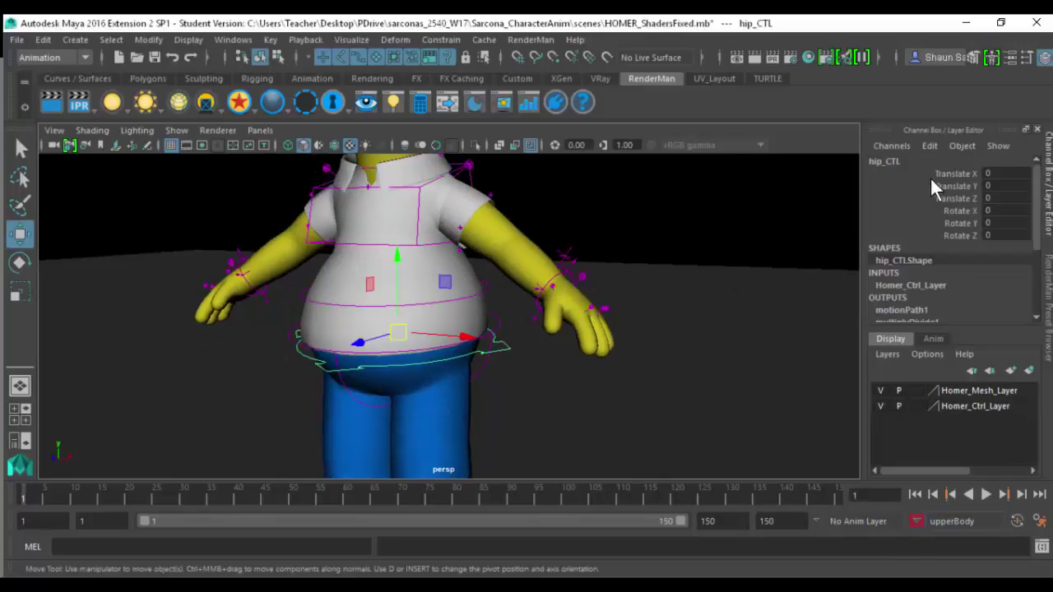
left_click_drag(948, 174, 948, 235)
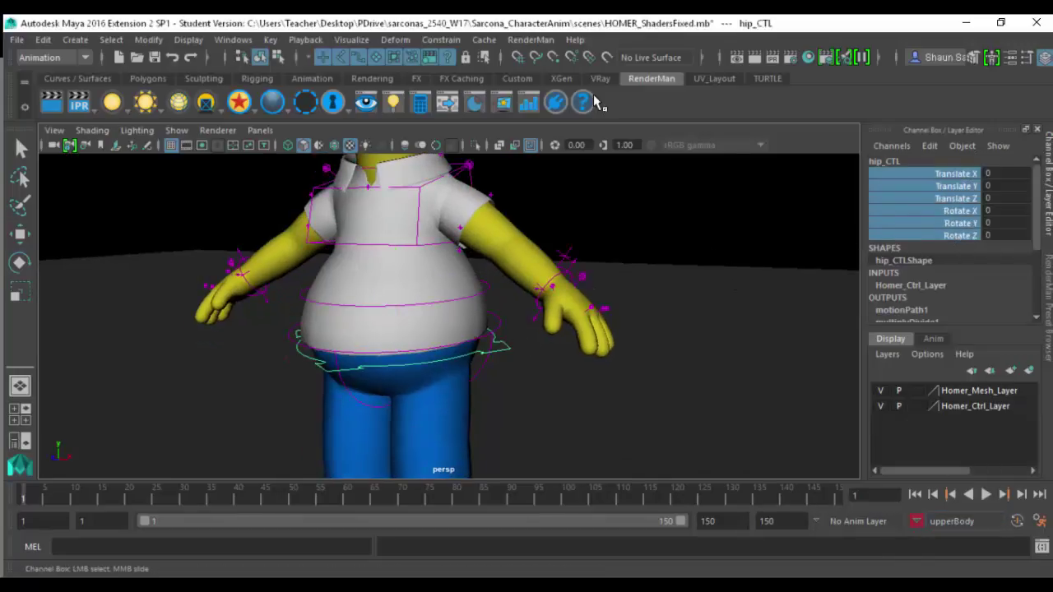
left_click(270, 39)
left_click(376, 435)
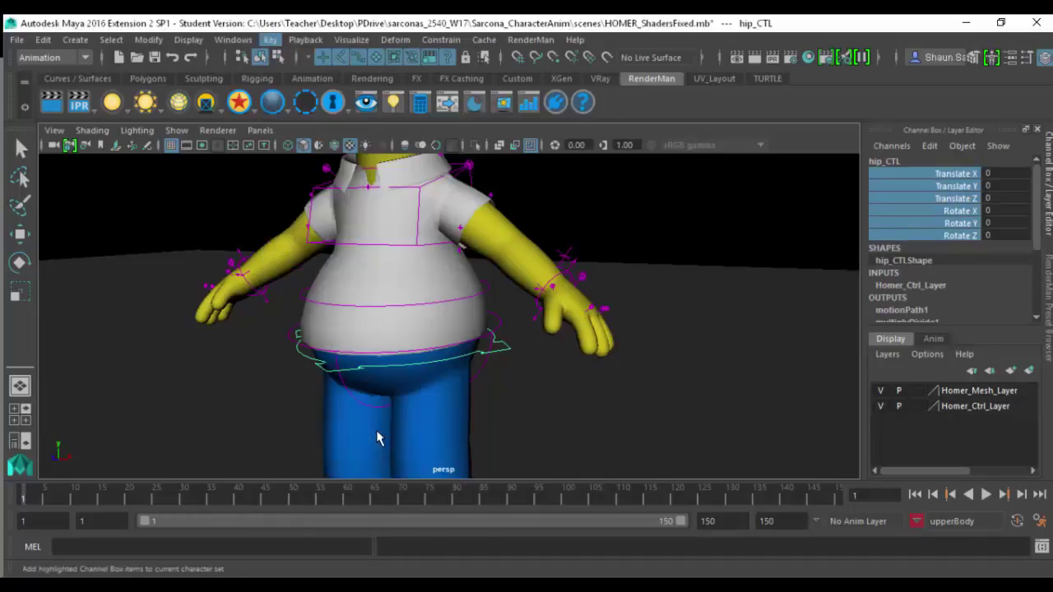
- Check the root and hip controls' set membership, and add spine_midd_CTL's Translate X, Y and Z channels to upperBody
left_click(484, 292)
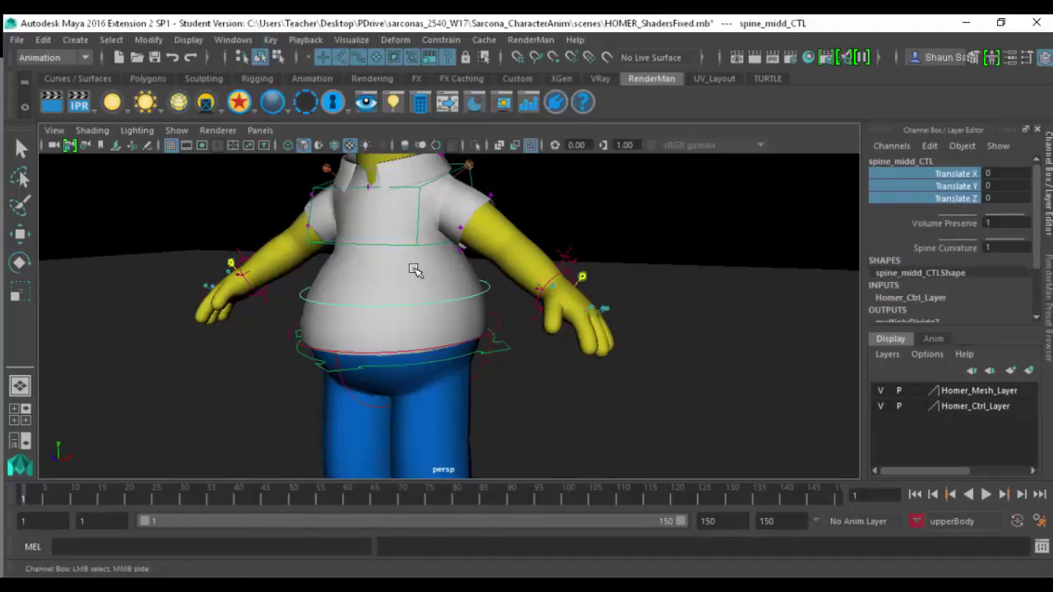
middle_click_drag(481, 337, 483, 352, "alt")
left_click(494, 350)
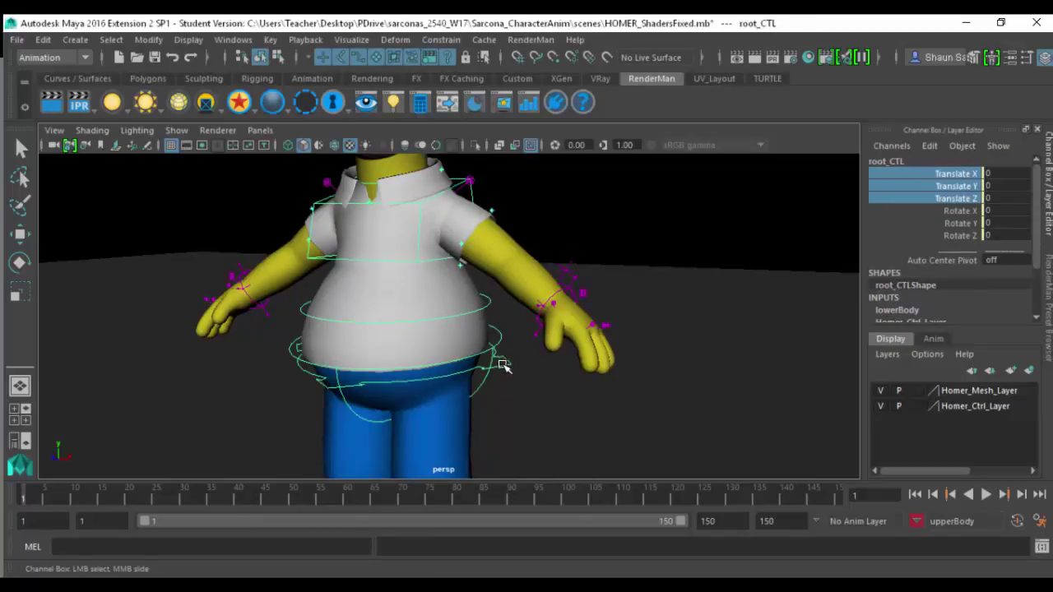
left_click(475, 319)
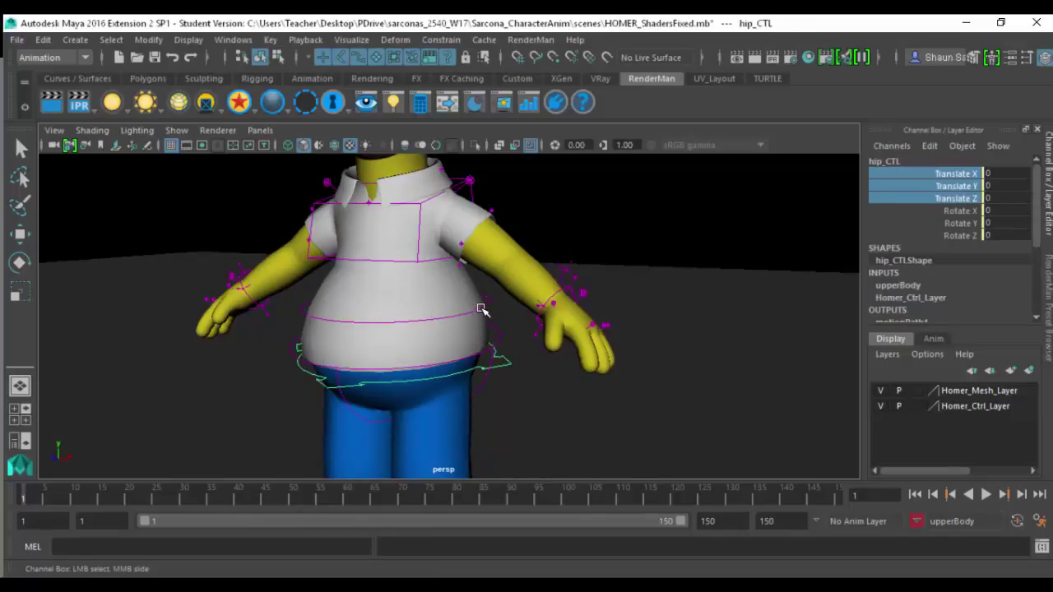
left_click(482, 308)
middle_click_drag(401, 298, 438, 349, "alt")
right_click_drag(559, 344, 633, 330, "alt")
key("g")
left_click_drag(543, 290, 531, 275, "alt")
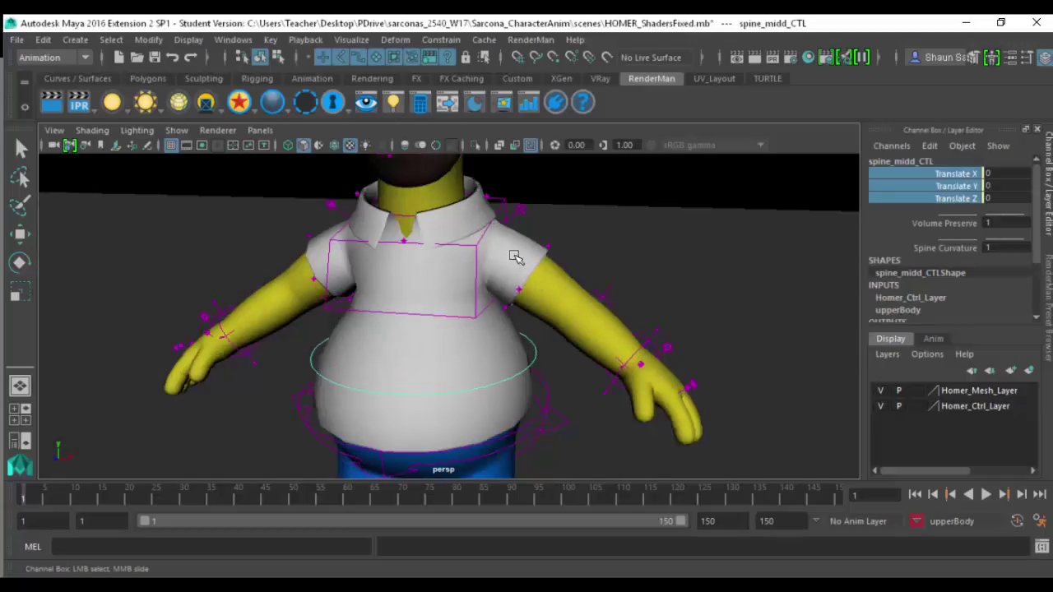
- Add the Translate and Rotate X, Y and Z channels of the chest control chest_CTL to the upperBody set
left_click(477, 245)
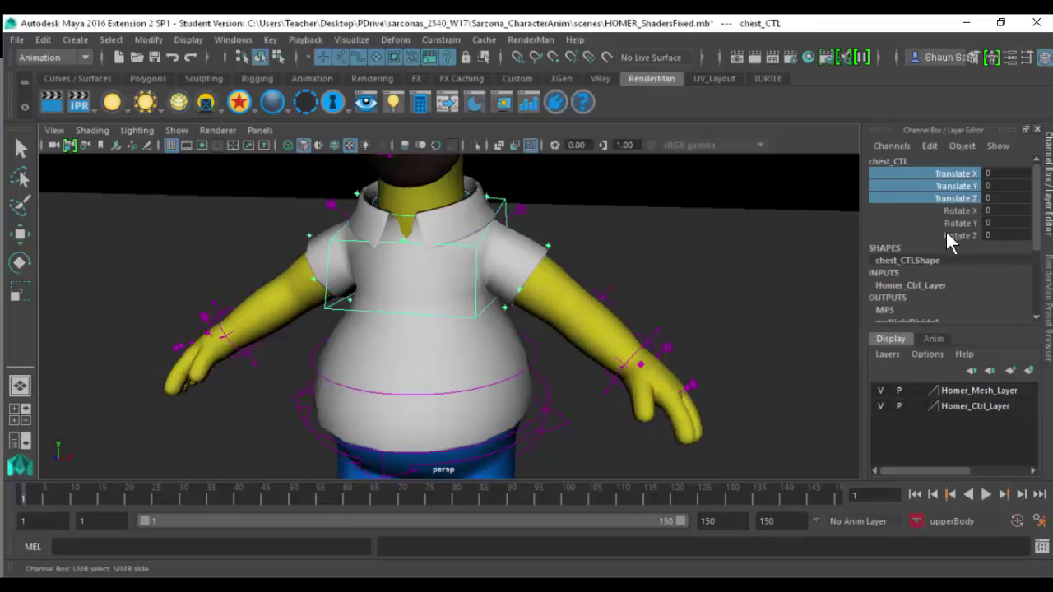
left_click_drag(946, 237, 946, 175)
key("g")
- Add the Translate and Rotate channels of the spine FK controls on Homer's back to the upperBody set
left_click_drag(748, 247, 511, 247, "alt")
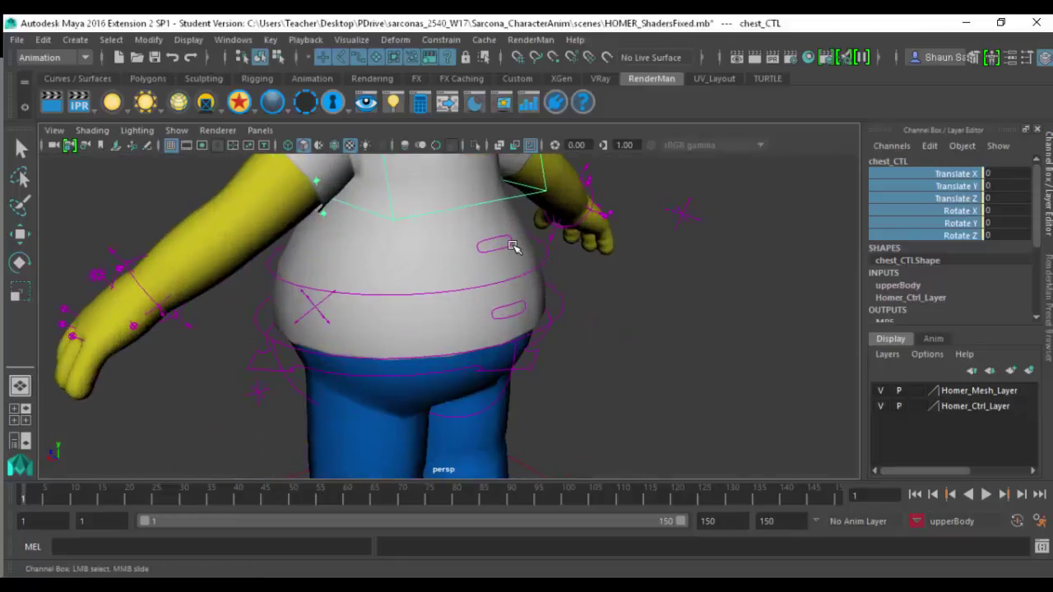
left_click(510, 246)
key("g")
left_click_drag(379, 333, 581, 297, "alt")
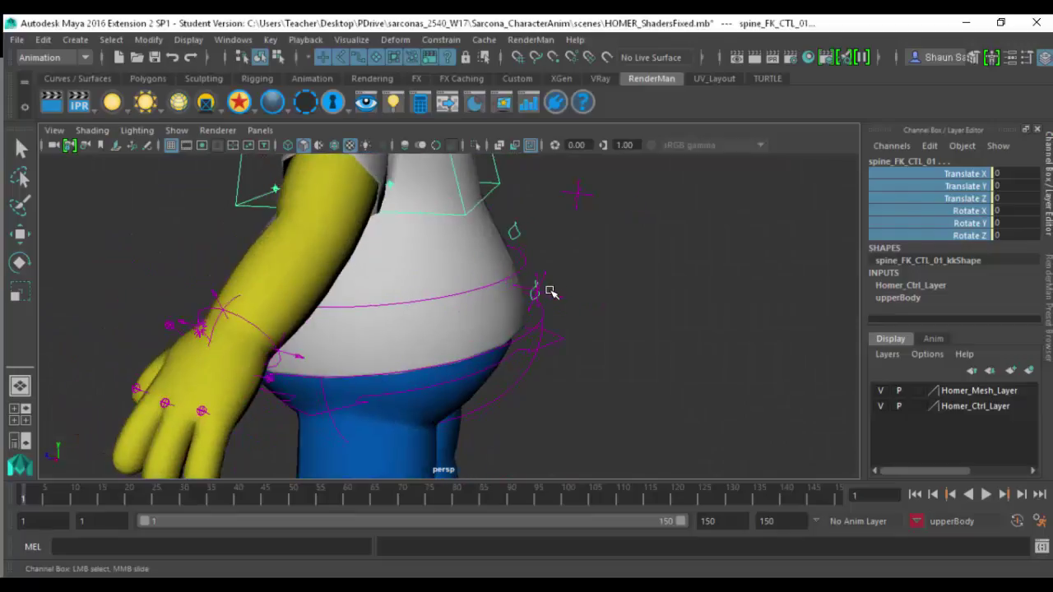
- Add the cross-shaped arm controls floating behind Homer's back to the upperBody set
left_click(551, 292)
left_click(546, 295)
left_click(578, 191, "shift")
key("g")
- Add the Translate and Rotate X, Y and Z channels of both arm IK controls to the upperBody set
left_click_drag(607, 278, 757, 288, "alt")
left_click(763, 268)
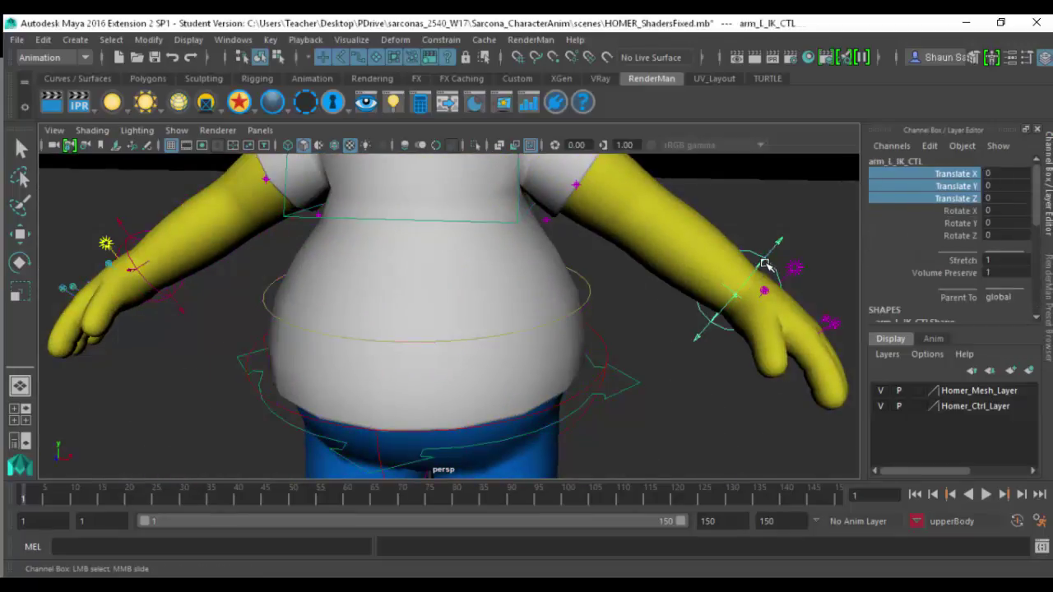
left_click(170, 294, "shift")
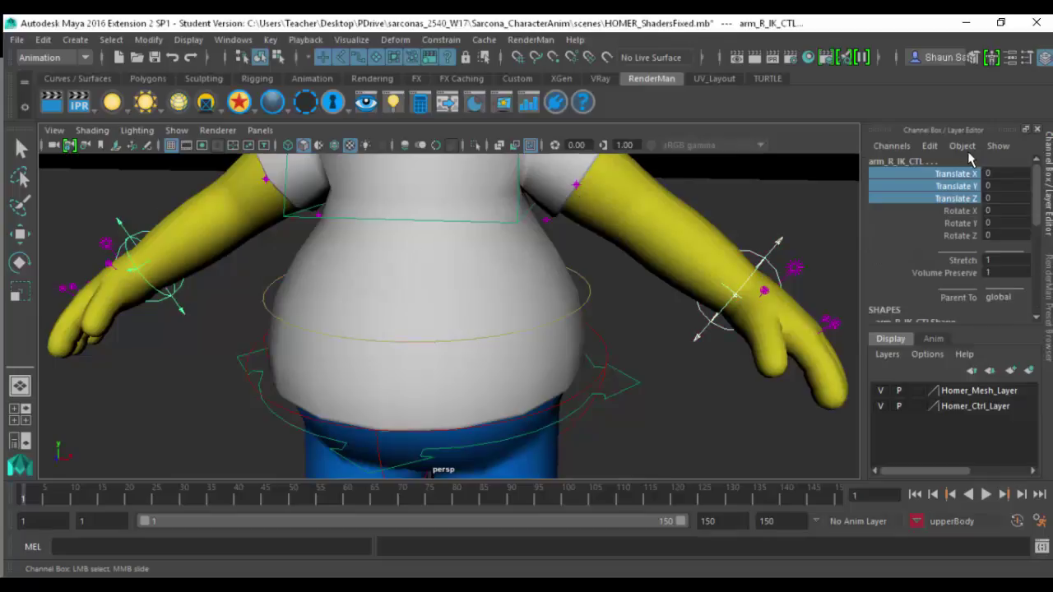
left_click_drag(966, 217, 971, 232)
key("g")
right_click_drag(660, 226, 568, 247, "alt")
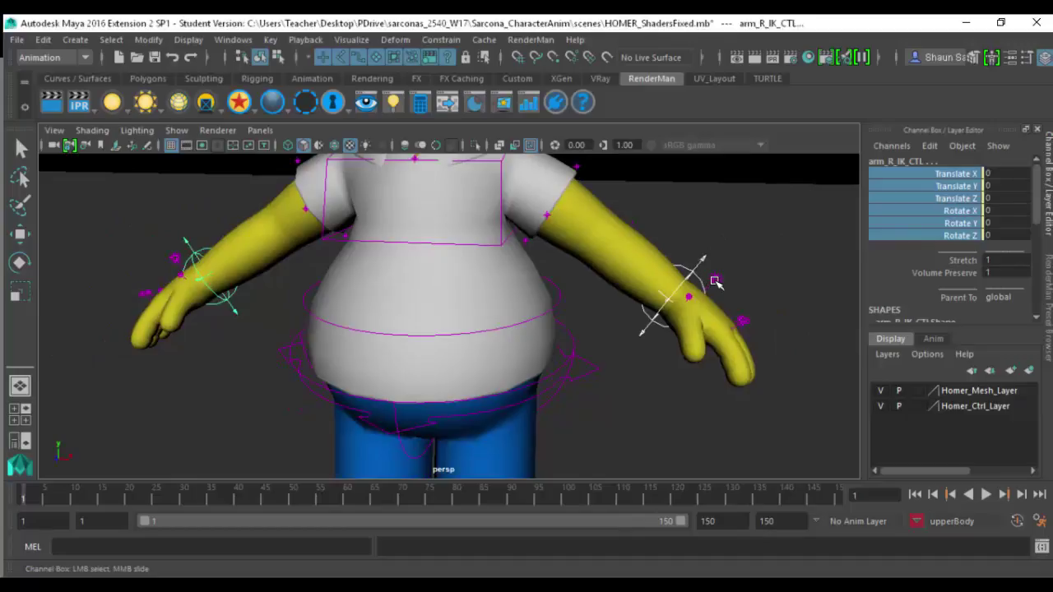
- Select the thumb and finger controls of Homer's left hand together
left_click(735, 317)
key("w")
left_click(689, 298)
left_click_drag(721, 321, 658, 302, "alt")
left_click(667, 292)
left_click(671, 296)
left_click(682, 303)
left_click_drag(682, 303, 658, 273, "alt")
middle_click_drag(659, 272, 581, 277, "alt")
- Include the right hand's thumb and finger controls in the selection and add all their Rotate X, Y and Z channels to upperBody
left_click(552, 248)
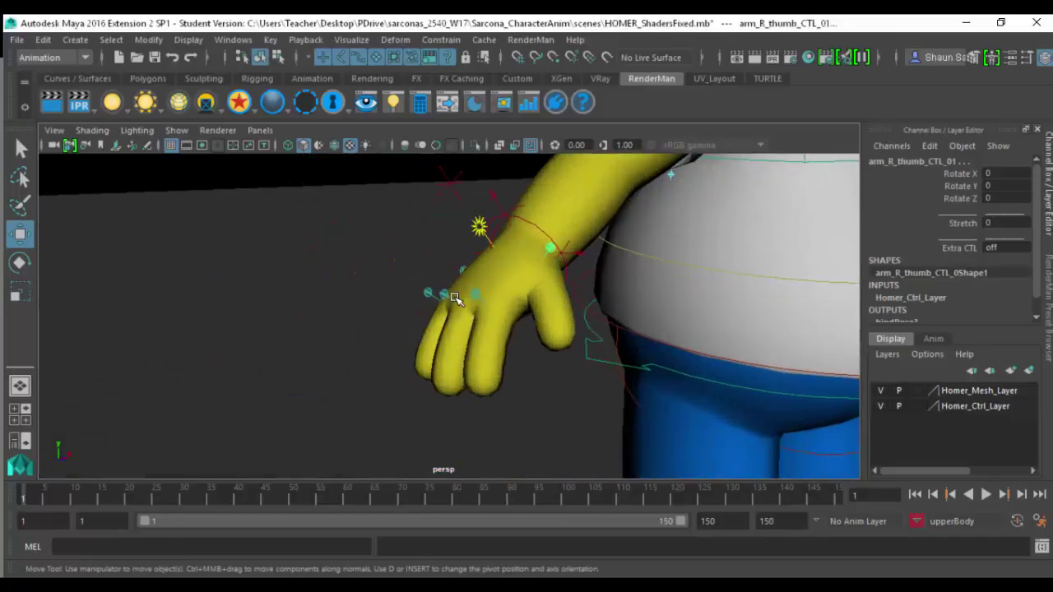
left_click(475, 294)
left_click(443, 294)
left_click(429, 293)
left_click_drag(433, 292, 840, 207, "alt")
left_click(949, 198, "shift")
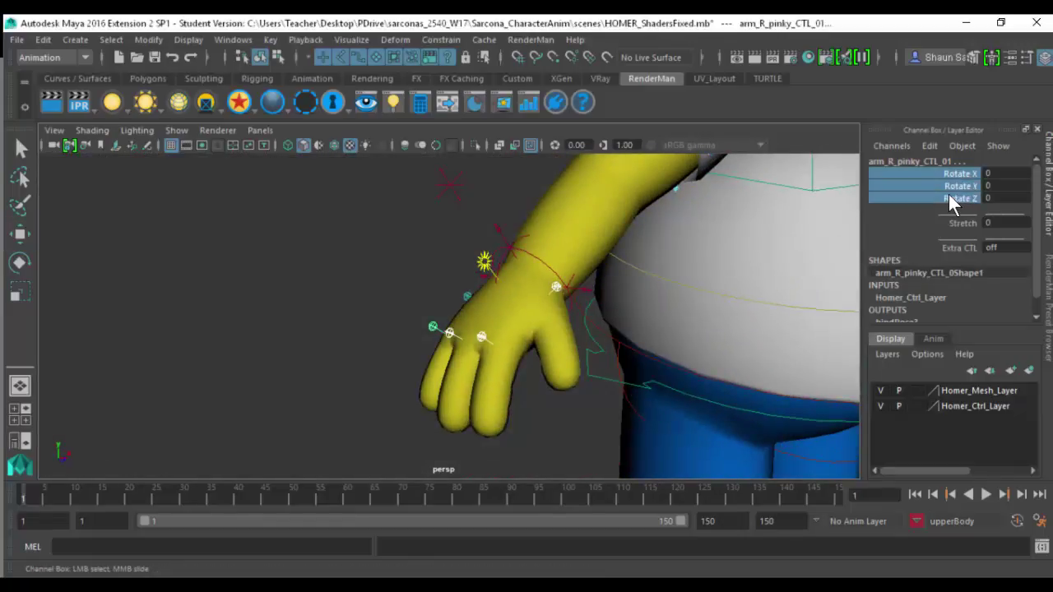
- Test the Rotate X and Rotate Y channels of arm_R_pinky_root_CTL on the right hand and undo the changes
left_click(466, 295)
left_click_drag(499, 301, 861, 198, "alt")
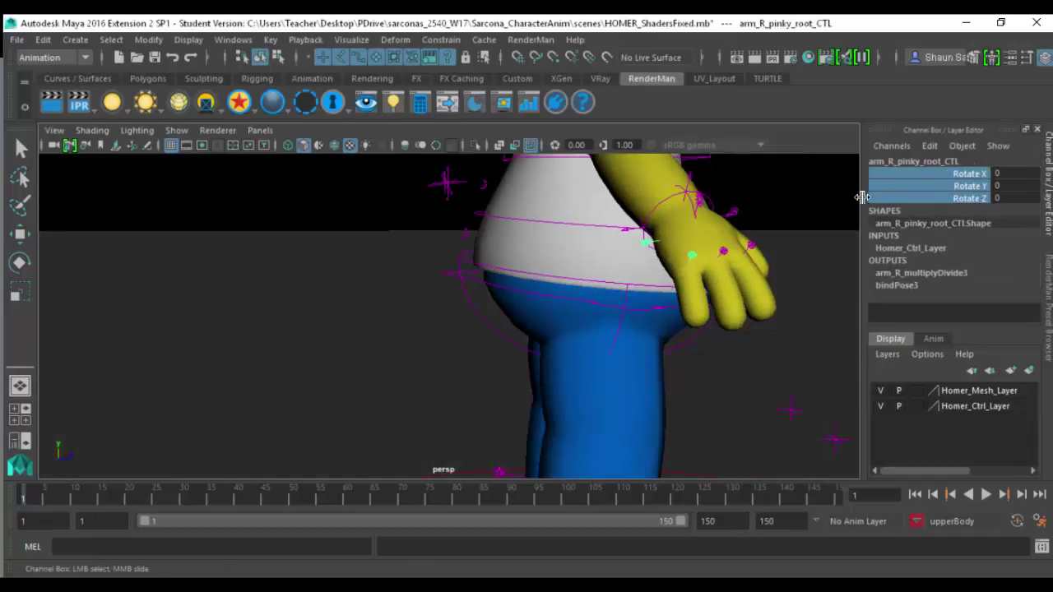
left_click(955, 174)
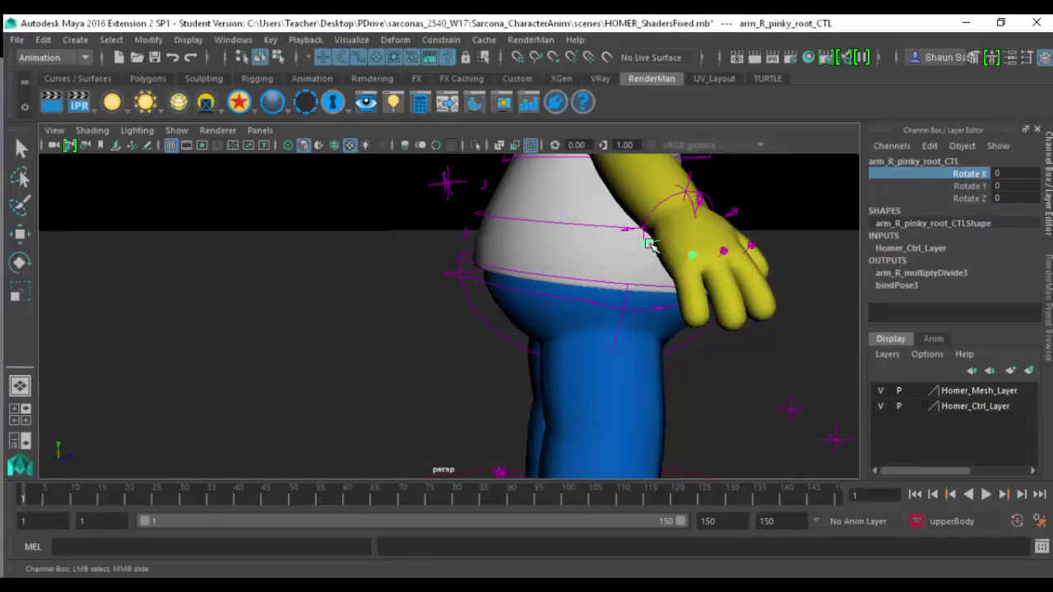
middle_click_drag(844, 223, 812, 231)
key("ctrl+z")
left_click(988, 186)
key("ctrl+z")
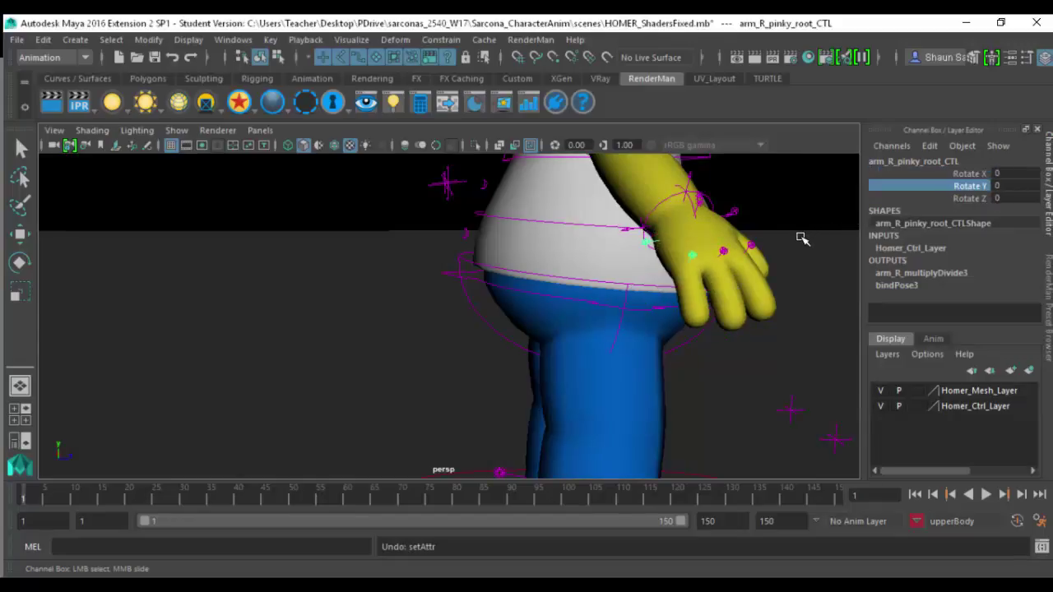
- Add the Rotate X, Y and Z channels of the right and left pinky root controls to the upperBody set
left_click(947, 173)
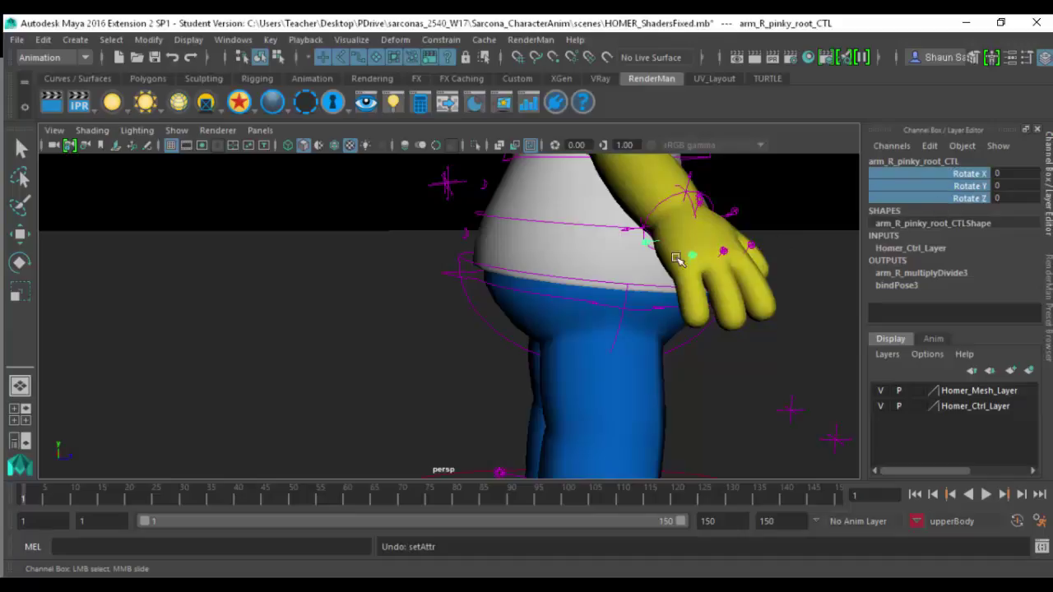
left_click_drag(625, 268, 519, 266, "alt")
left_click(519, 266)
left_click_drag(583, 296, 475, 262, "alt")
- Add the Rotate and Translate X, Y and Z channels of both arm collar controls to the upperBody set
left_click(477, 257)
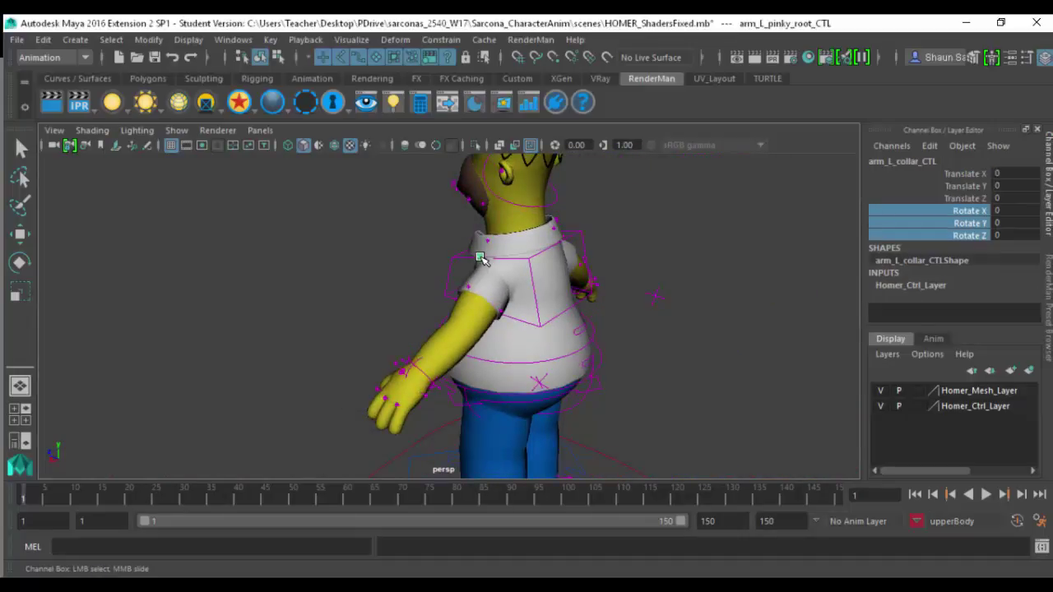
left_click_drag(589, 230, 646, 327, "alt")
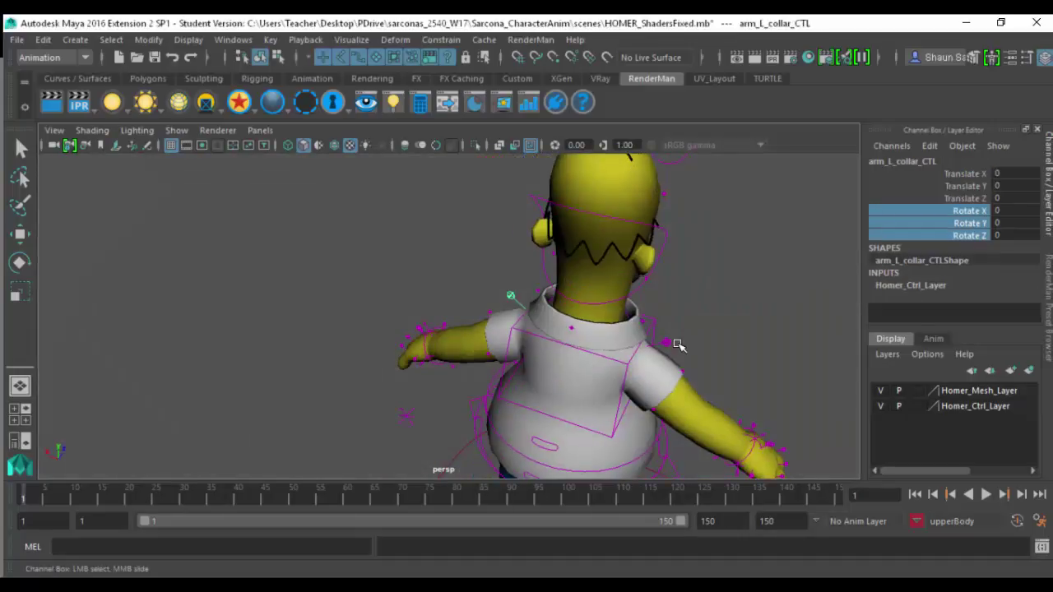
left_click(676, 344)
left_click(670, 344)
left_click(663, 346)
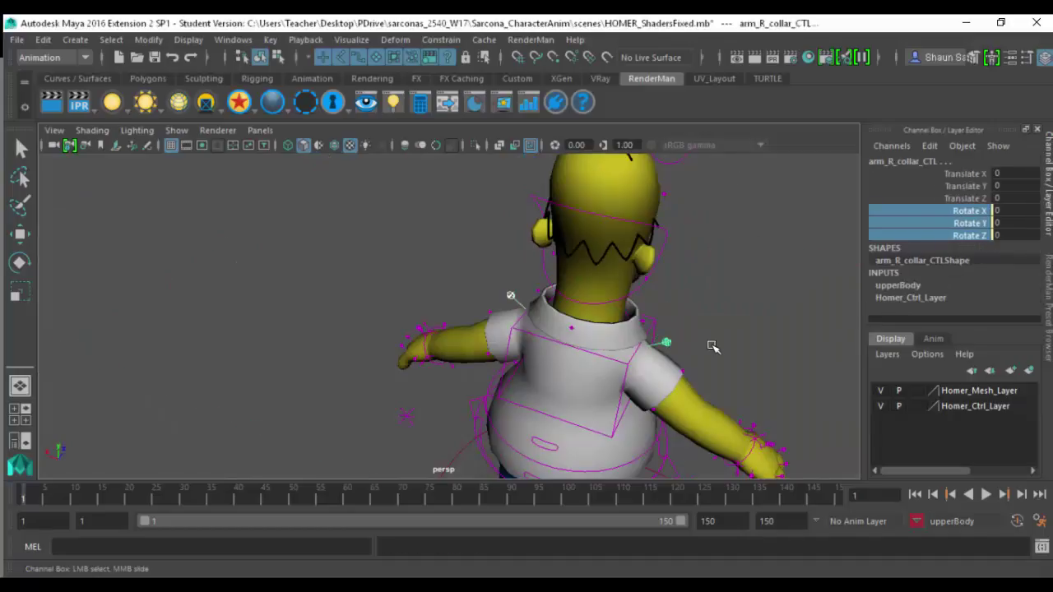
left_click_drag(713, 346, 790, 313, "alt")
left_click_drag(949, 175, 948, 196)
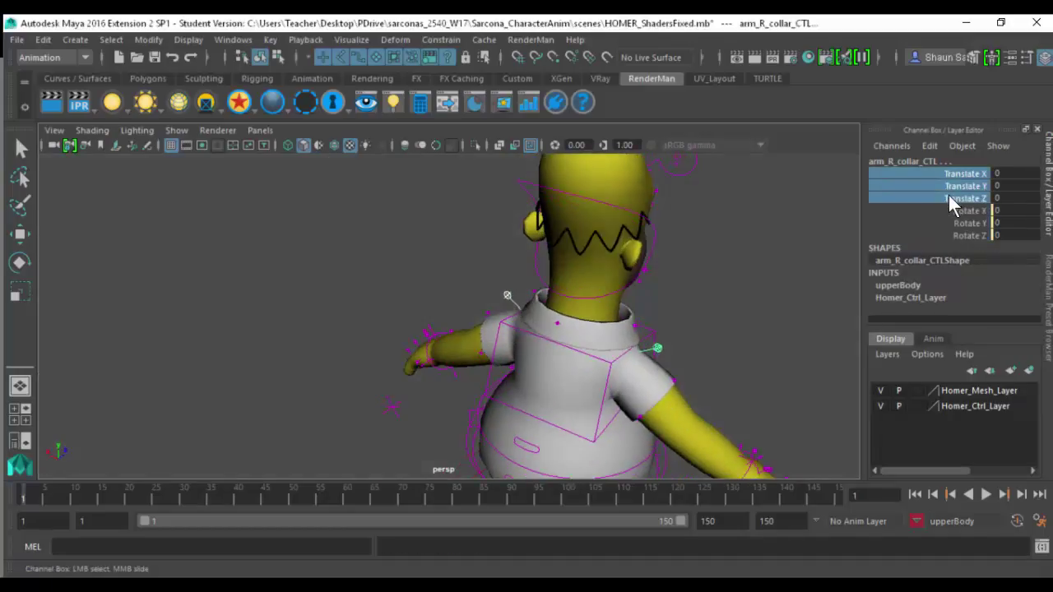
- Test-move the neck control neck_midd_CTL at the shirt collar and undo the move
left_click_drag(641, 313, 471, 264, "alt")
right_click_drag(471, 263, 387, 287, "alt")
left_click(393, 284)
key("e")
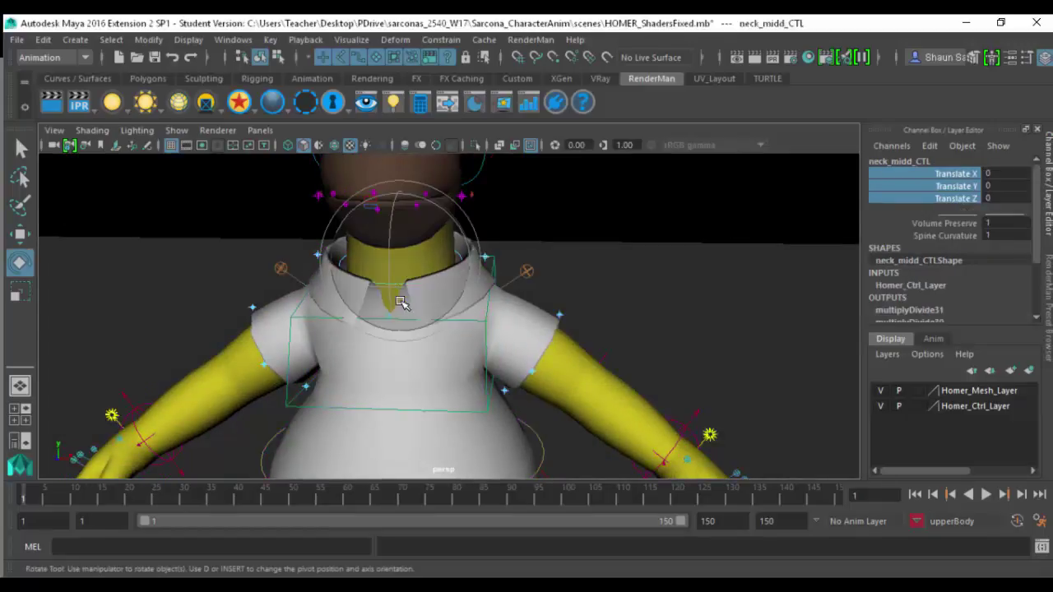
key("w")
left_click_drag(400, 264, 329, 272)
key("ctrl+z")
right_click_drag(635, 239, 482, 263, "alt")
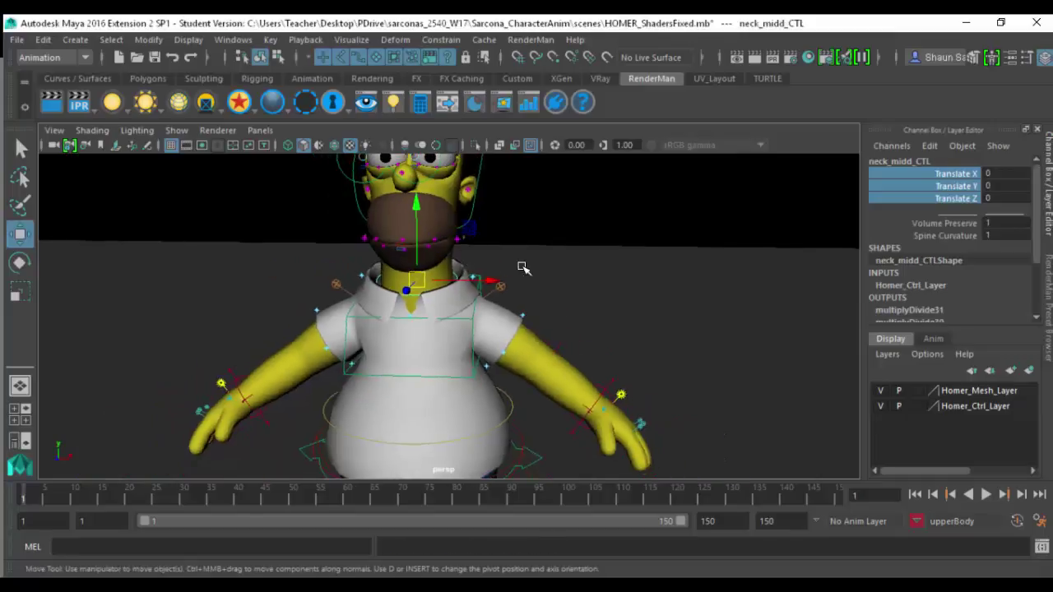
- Make Homer's head subset the current character set
left_click(944, 521)
mouse_move(939, 492)
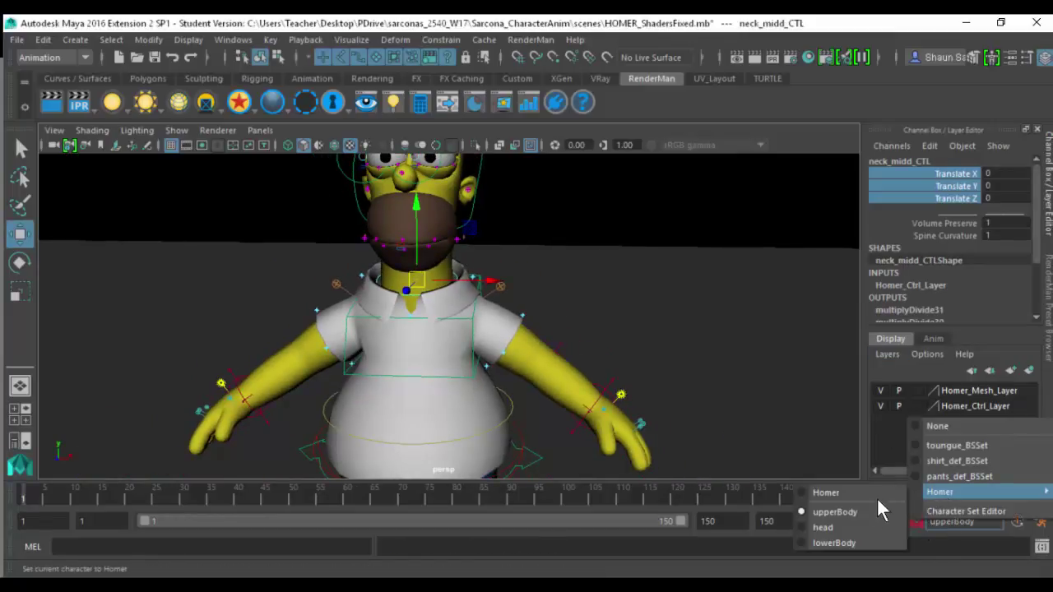
left_click(859, 528)
key("f")
left_click_drag(588, 308, 656, 314, "alt")
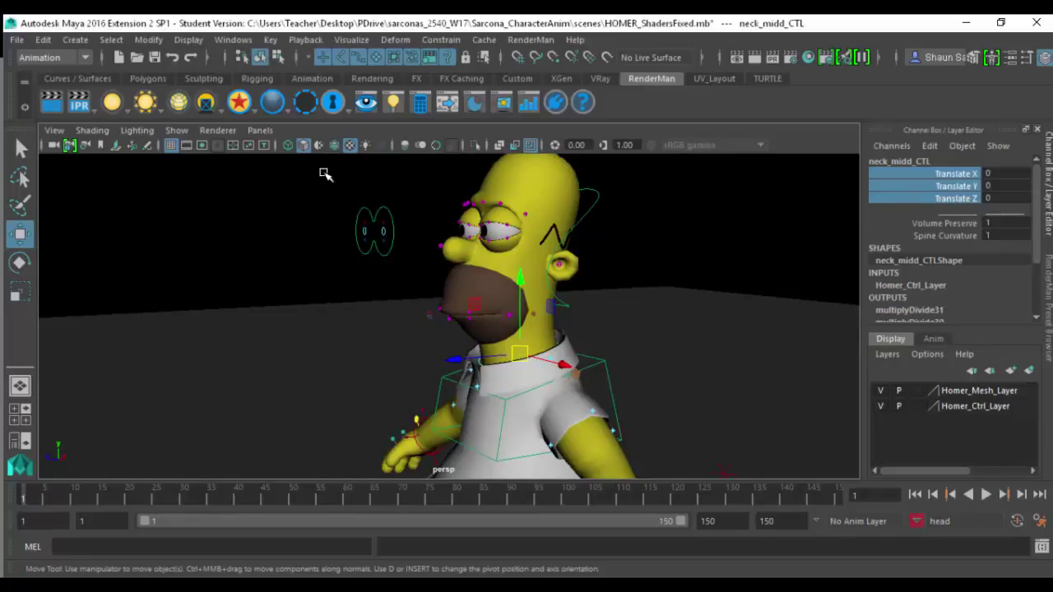
- Add the Translate channels of the neck control and the Translate and Rotate channels of head_CTL to the head set
left_click(272, 41)
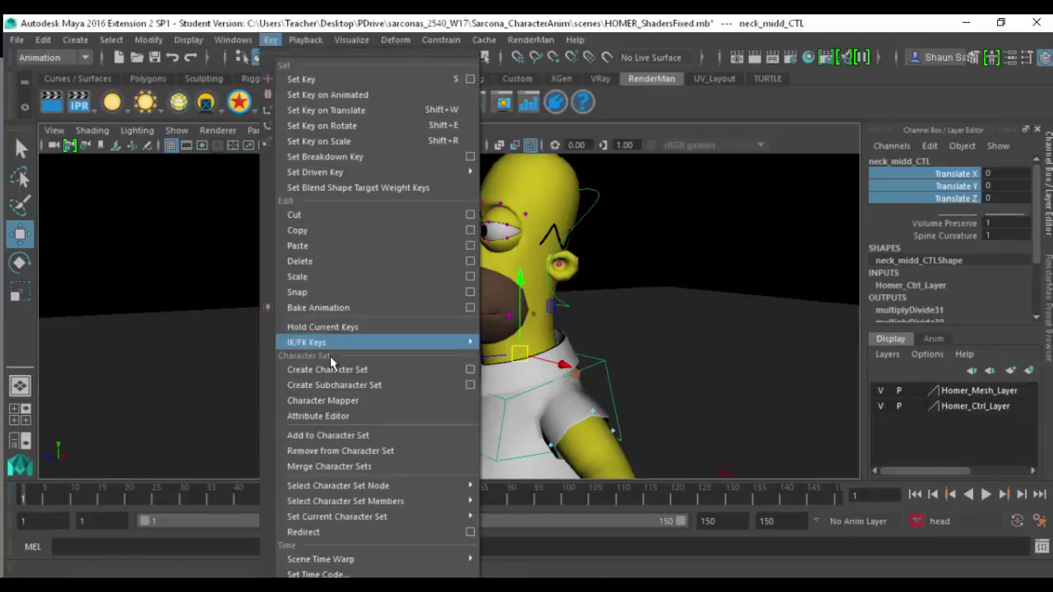
left_click(334, 435)
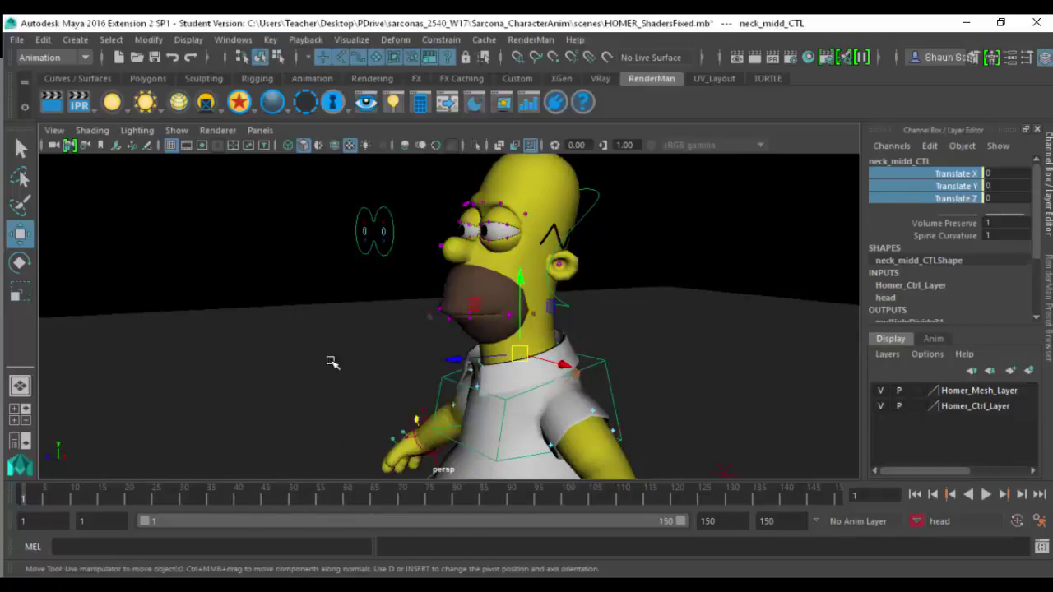
scroll(530, 340, "up", 2)
left_click(613, 311)
left_click_drag(941, 176, 954, 237)
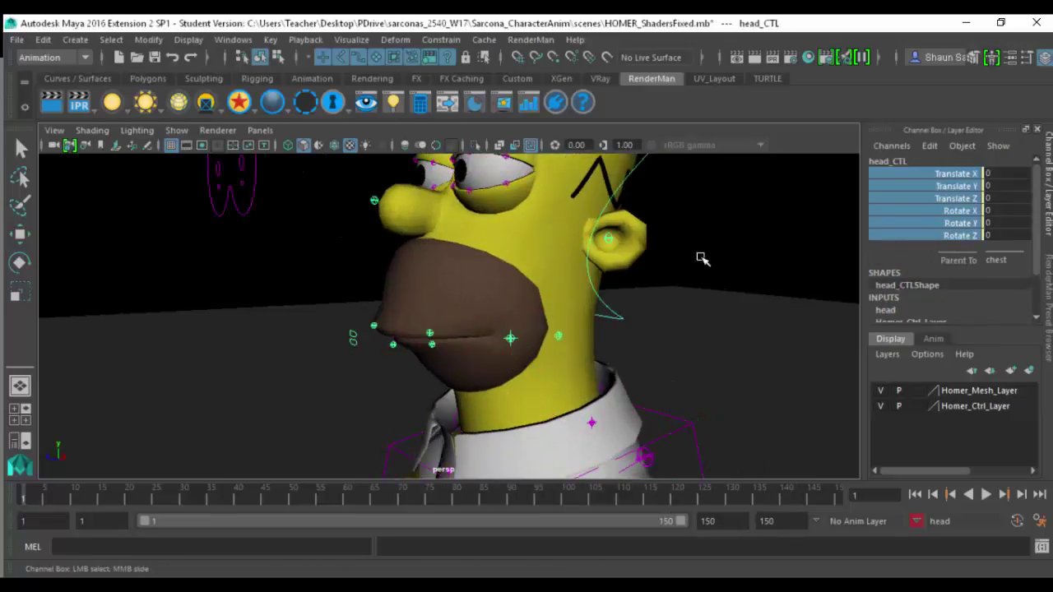
- Add the Rotate X, Y and Z channels of the ear controls to the head set
left_click(608, 240)
left_click_drag(608, 240, 523, 215, "alt")
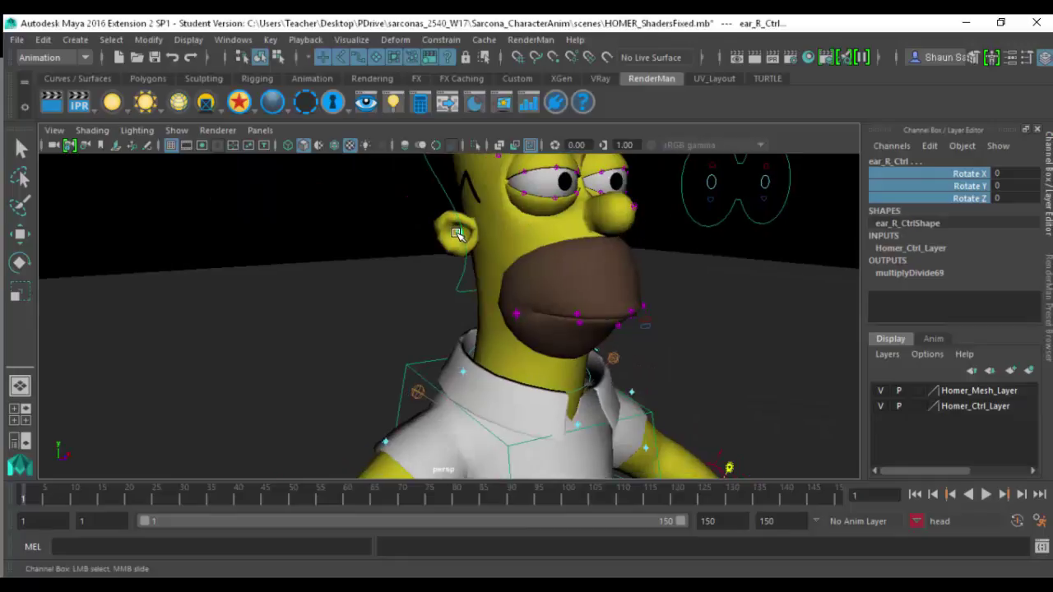
key("g")
- Test-move the right mouth corner control and undo the move
left_click(518, 311)
key("w")
left_click_drag(520, 303, 512, 319)
key("ctrl+z")
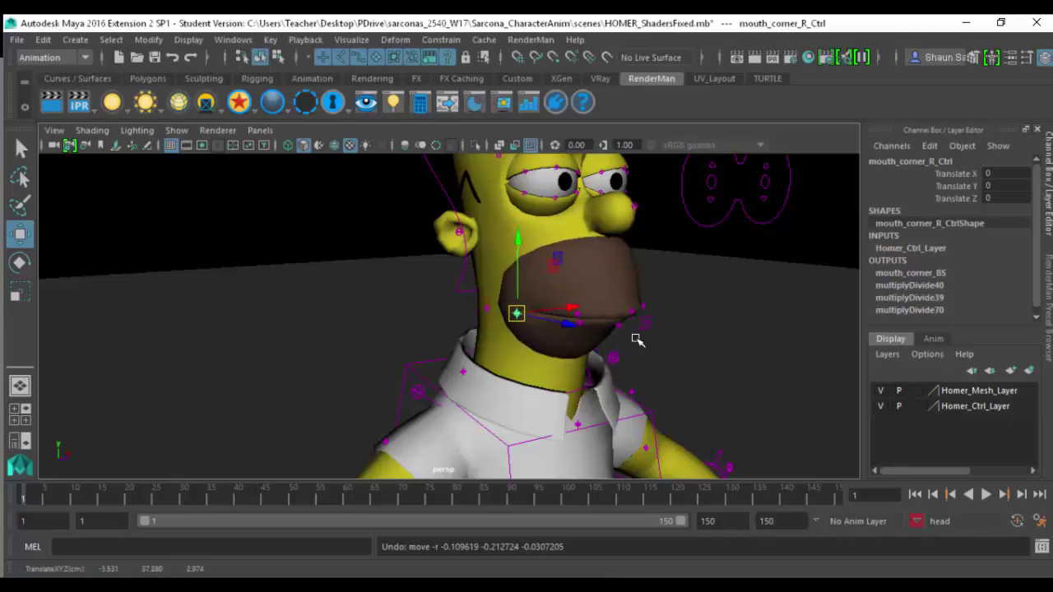
left_click_drag(599, 310, 421, 312, "alt")
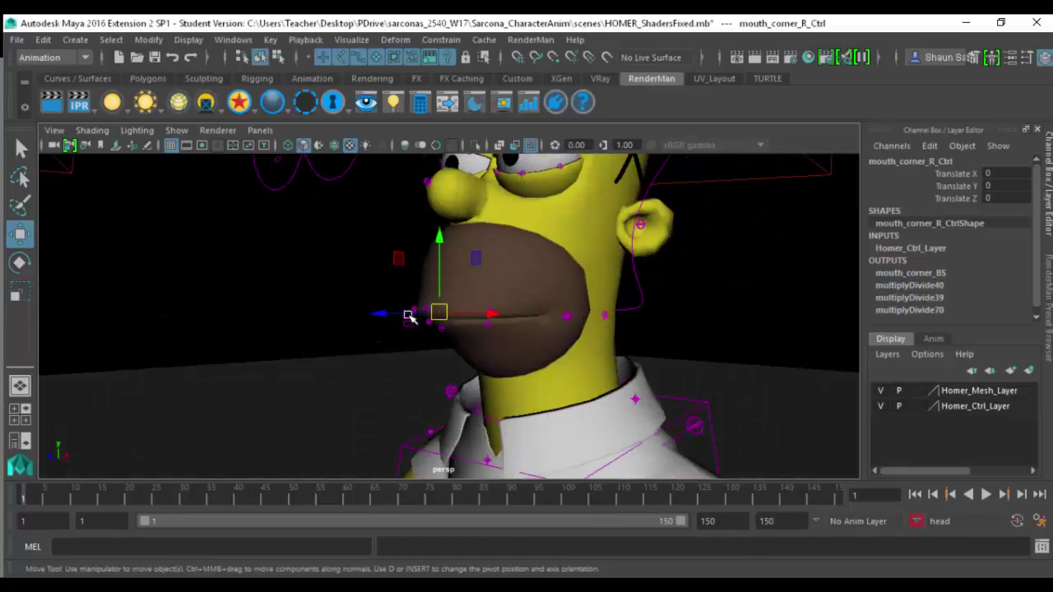
- Select the lower jaw control jaw_lower_Ctrl_r, test-rotate it and undo the rotation
left_click(364, 283)
left_click(411, 301)
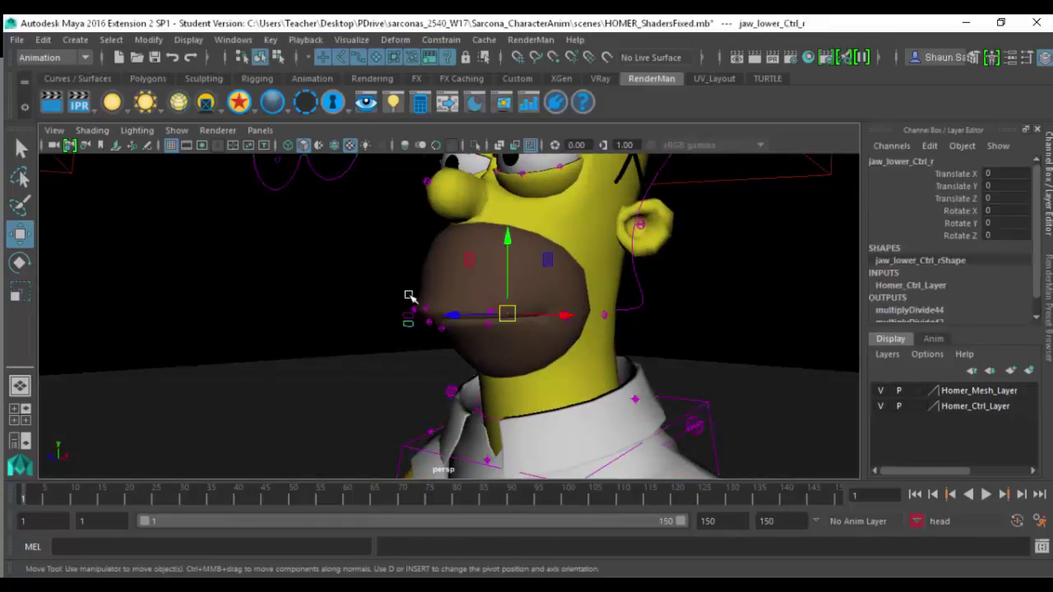
key("e")
mouse_move(470, 251)
left_mouse_down()
mouse_move(476, 263)
mouse_move(470, 251)
left_mouse_up()
key("ctrl+z")
- Add the Translate channels of the eye target control and its eyelid controls to the head set
middle_click_drag(387, 248, 387, 284, "alt")
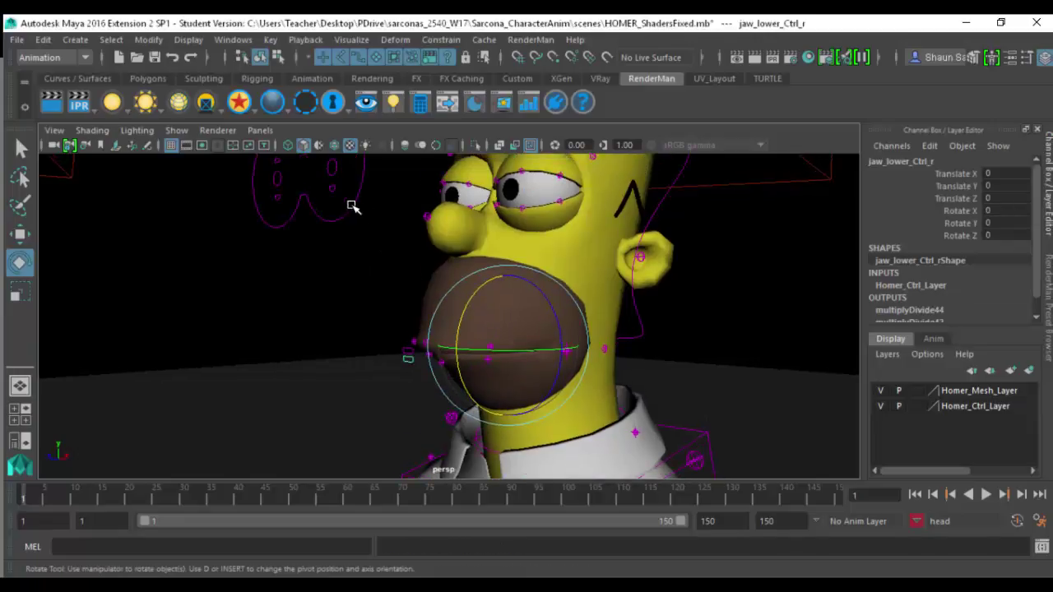
left_click(352, 228)
middle_click_drag(316, 203, 328, 247, "alt")
left_click_drag(393, 296, 221, 163)
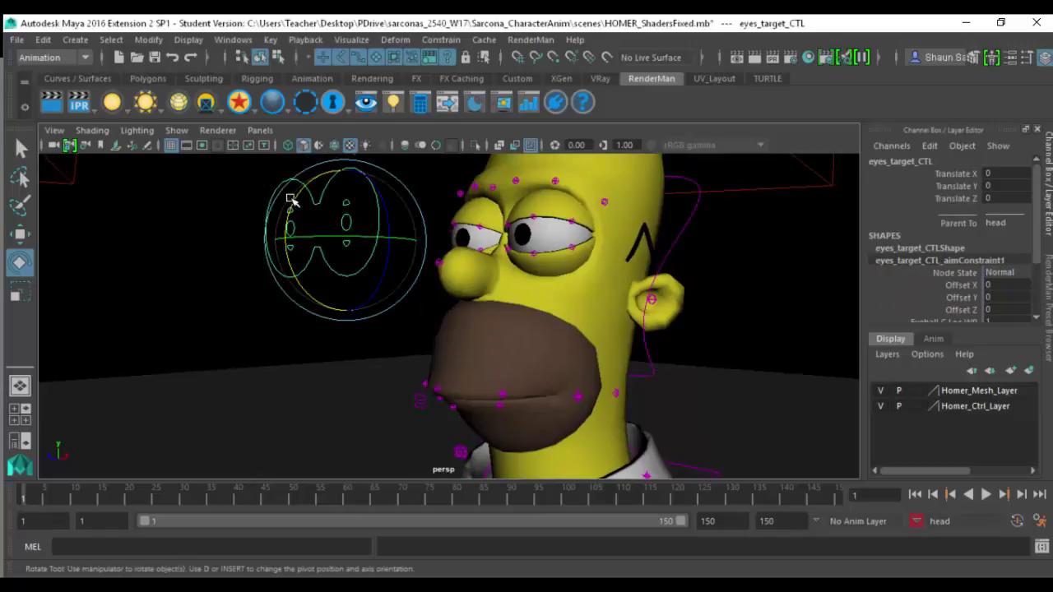
left_click_drag(955, 177, 953, 198)
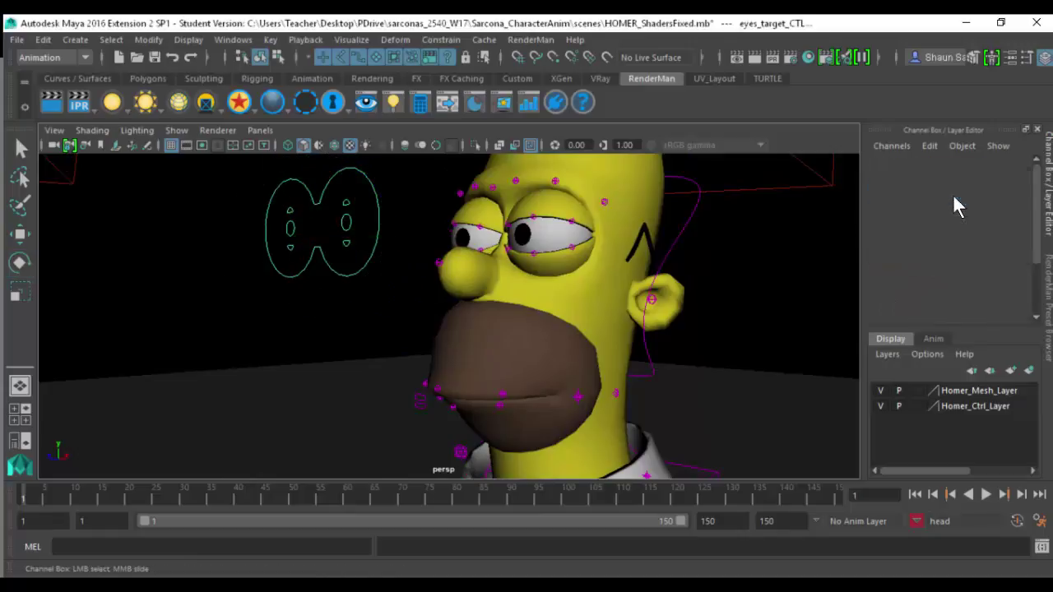
- Check the right eyelid controls and the eye target for membership in the head set
left_click(280, 288)
left_click(289, 212)
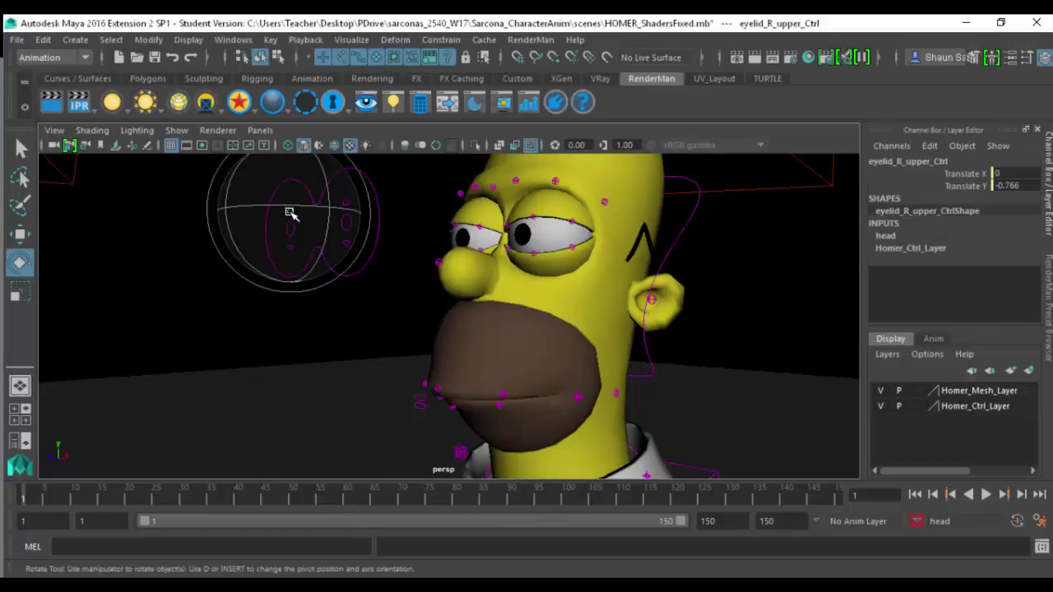
key("q")
left_click(294, 234)
left_click(290, 246)
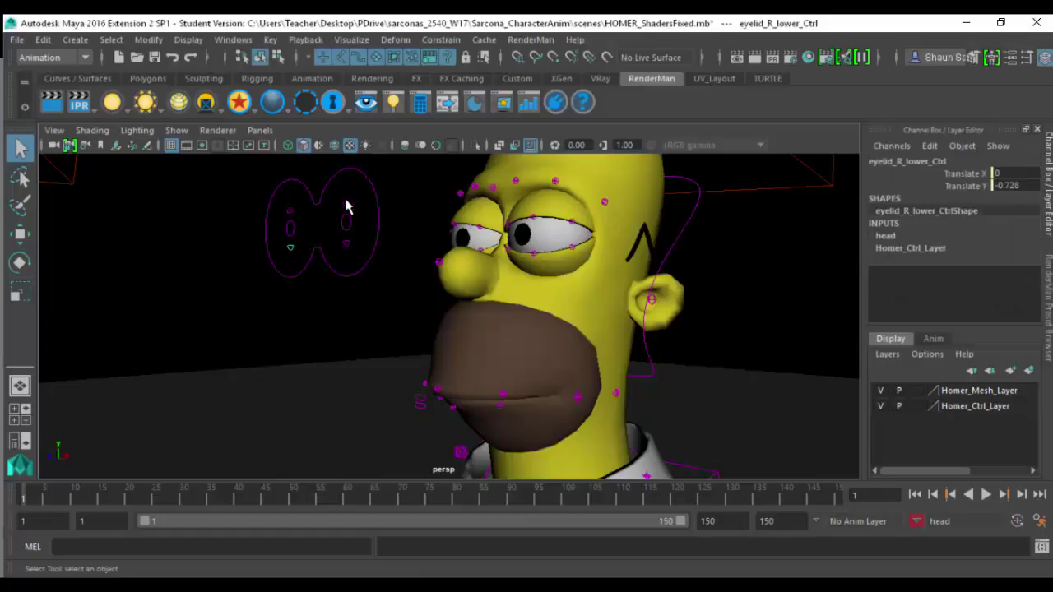
left_click(385, 227)
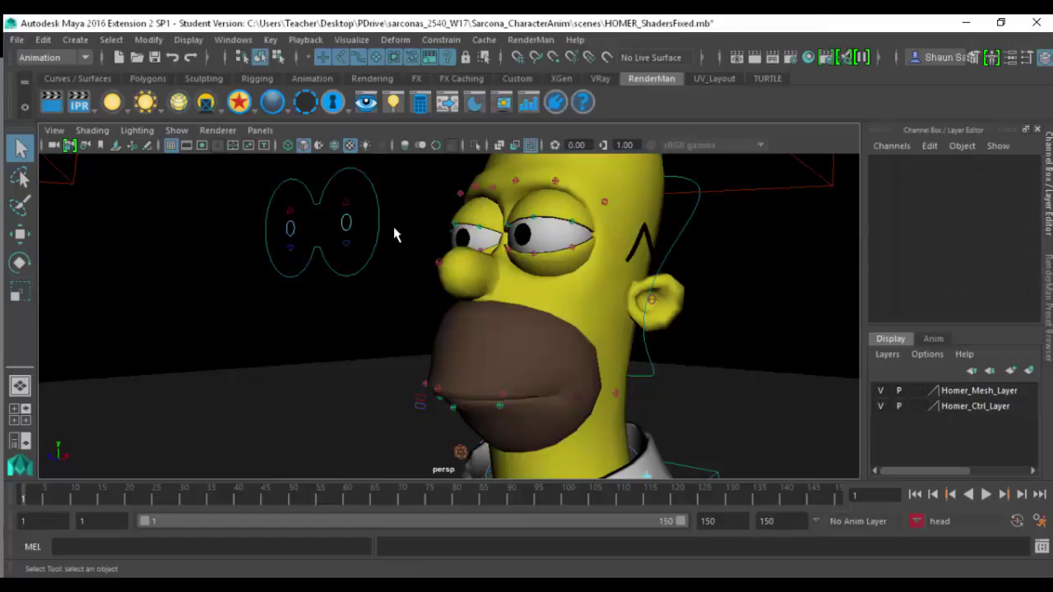
left_click(380, 227)
- Add the Translate X, Y, Z and Rotate Y channels of head_def_Ctrl above Homer's head to the head set
middle_click_drag(522, 200, 461, 263, "alt")
scroll(463, 260, "down", 3)
left_click_drag(463, 258, 418, 281, "alt")
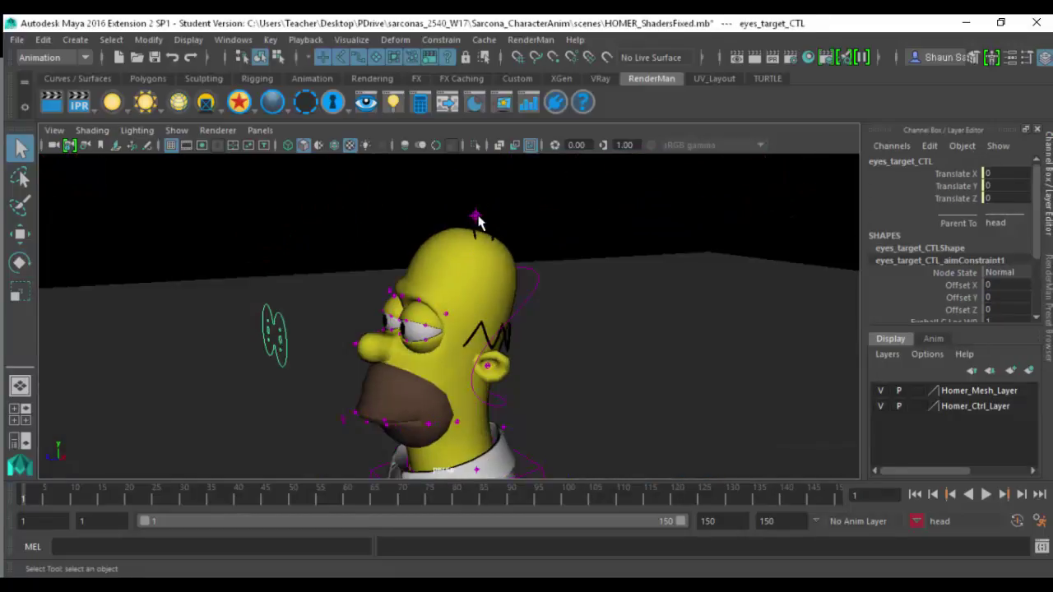
left_click(476, 217)
left_click_drag(968, 174, 807, 208)
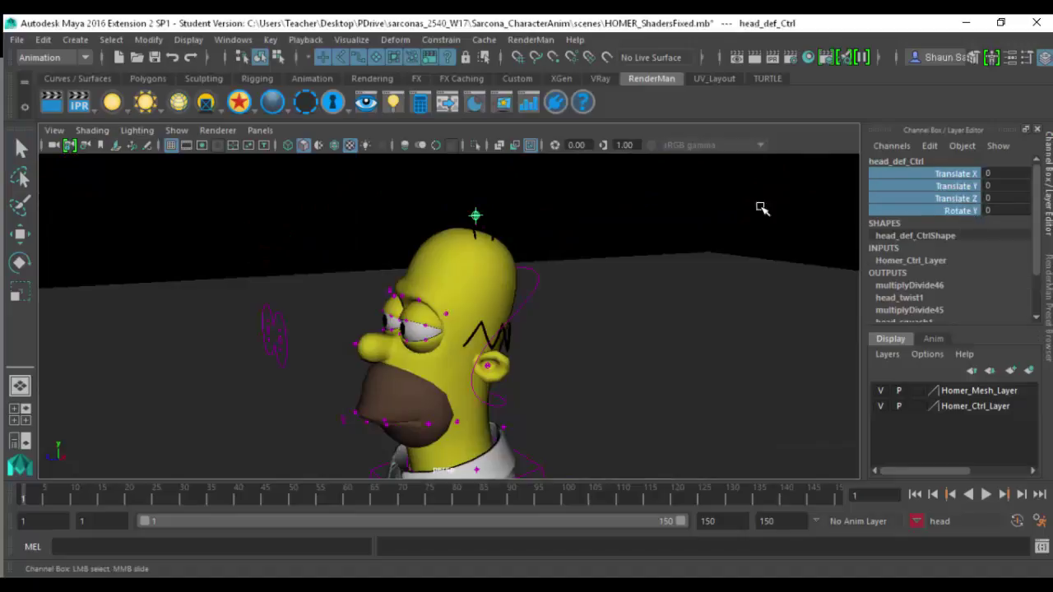
- Test-move the nose control nose_Ctrl and undo the move
left_click(562, 233)
left_click_drag(623, 322, 385, 334, "alt")
left_click(394, 336)
key("w")
key("ctrl+z")
right_click_drag(616, 337, 383, 313, "alt")
- Look over Homer's whole rig and the list of available character sets
left_click_drag(384, 313, 376, 281, "alt")
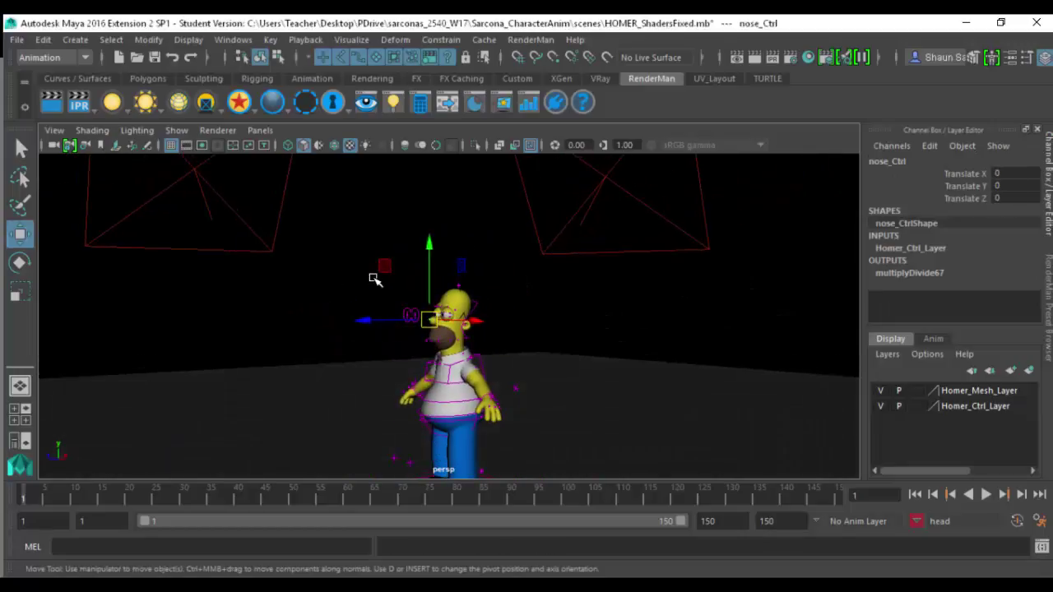
left_click(375, 281)
left_click(477, 313)
left_click(632, 323)
left_click_drag(632, 323, 565, 329, "alt")
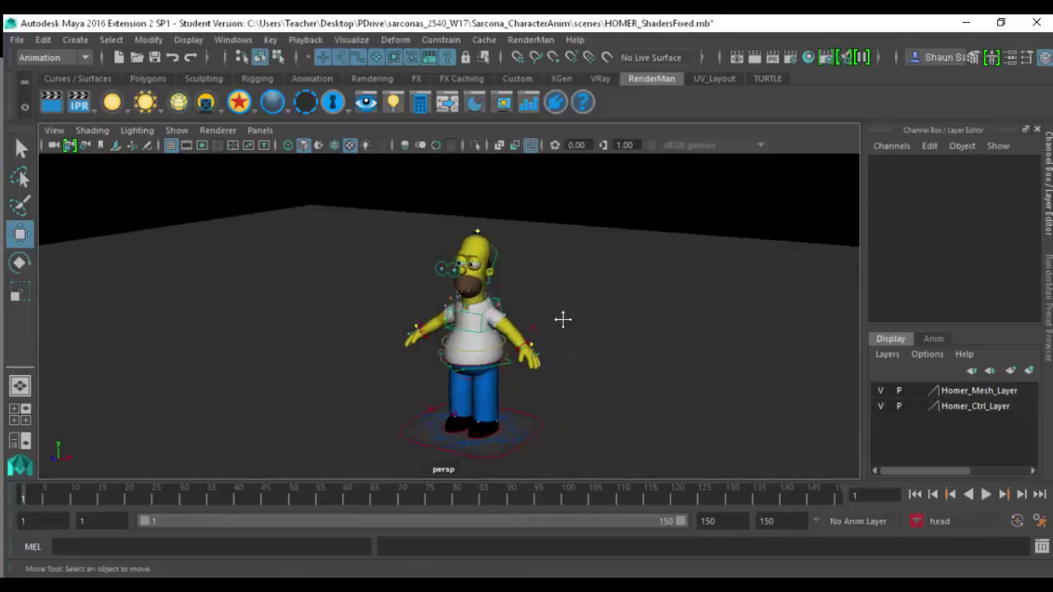
middle_click_drag(565, 329, 561, 303, "alt")
left_click(945, 518)
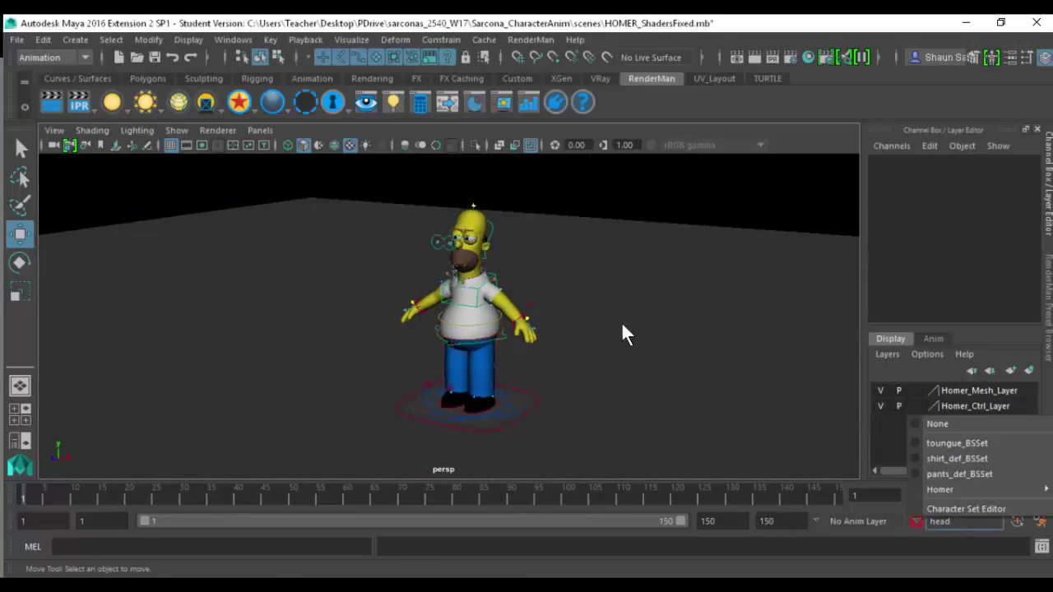
left_click(542, 214)
- Delete the existing area lights above the floor plane
middle_click_drag(542, 213, 464, 232, "alt")
left_click(461, 211)
right_click_drag(457, 220, 223, 226, "alt")
left_click_drag(223, 226, 494, 235, "alt")
left_click(607, 246)
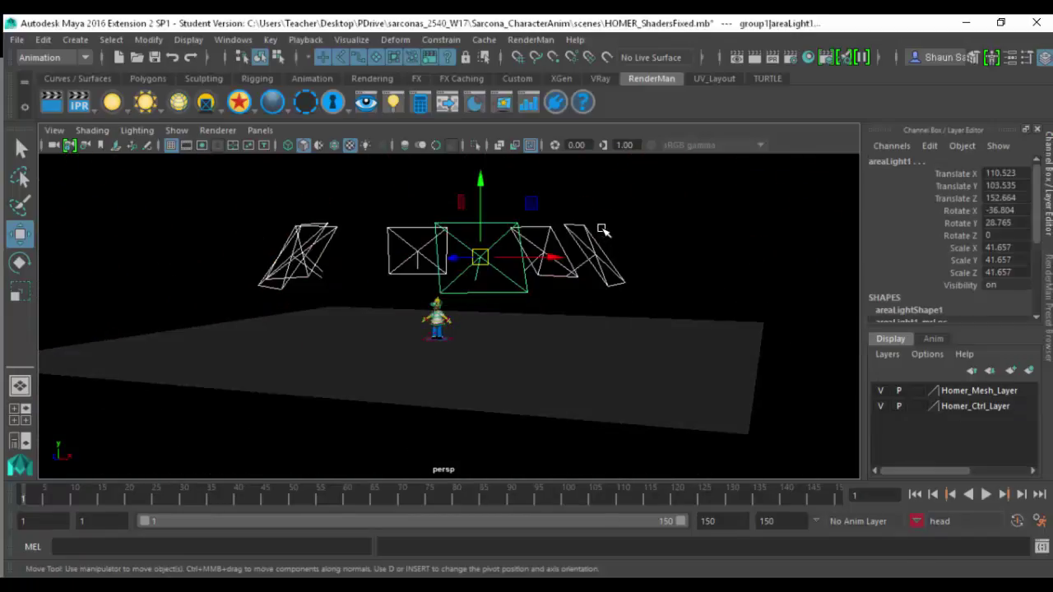
key("Delete")
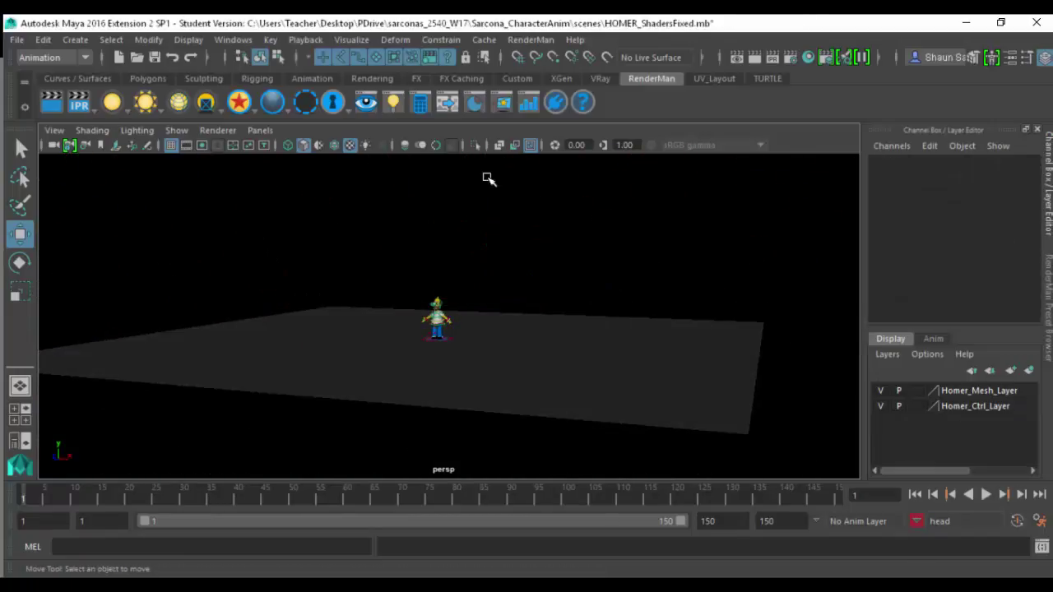
- Add the Ninety Degree light rig from the RenderMan preset library to the scene
left_click(531, 40)
mouse_move(640, 217)
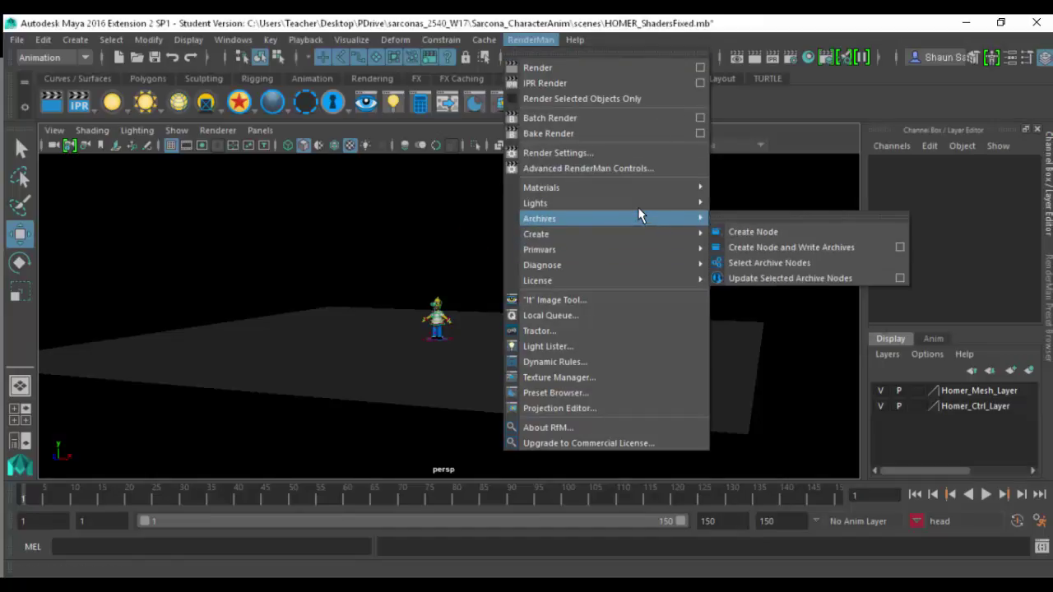
left_click(477, 100)
left_click(838, 377)
double_click(920, 202)
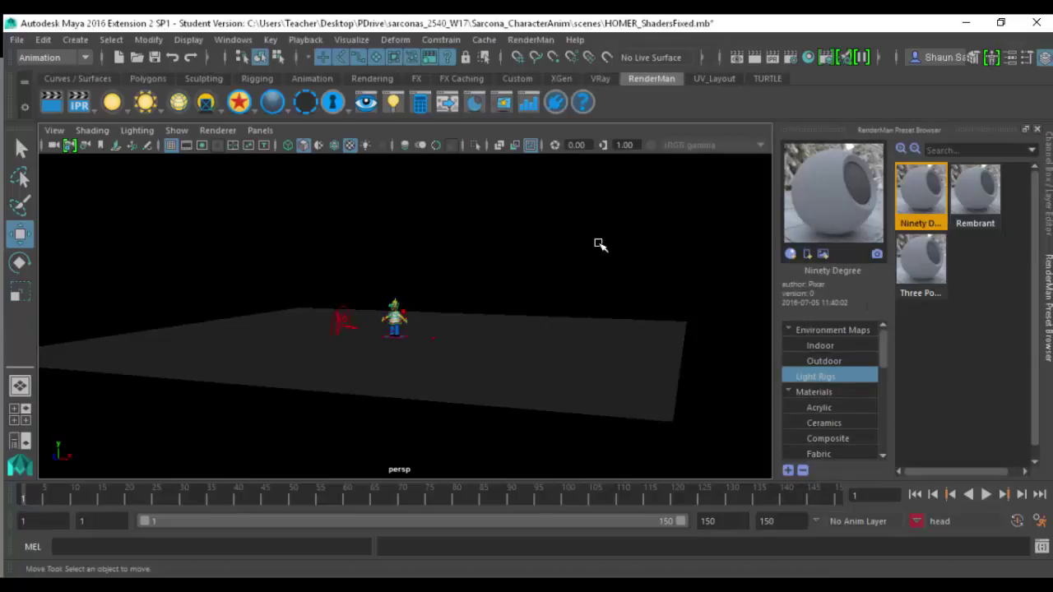
- Raise the new rig's disk lights around Homer
left_click(354, 313)
left_click_drag(416, 325, 413, 349, "alt")
right_click_drag(413, 349, 467, 350, "alt")
left_click(302, 298)
left_click(451, 370)
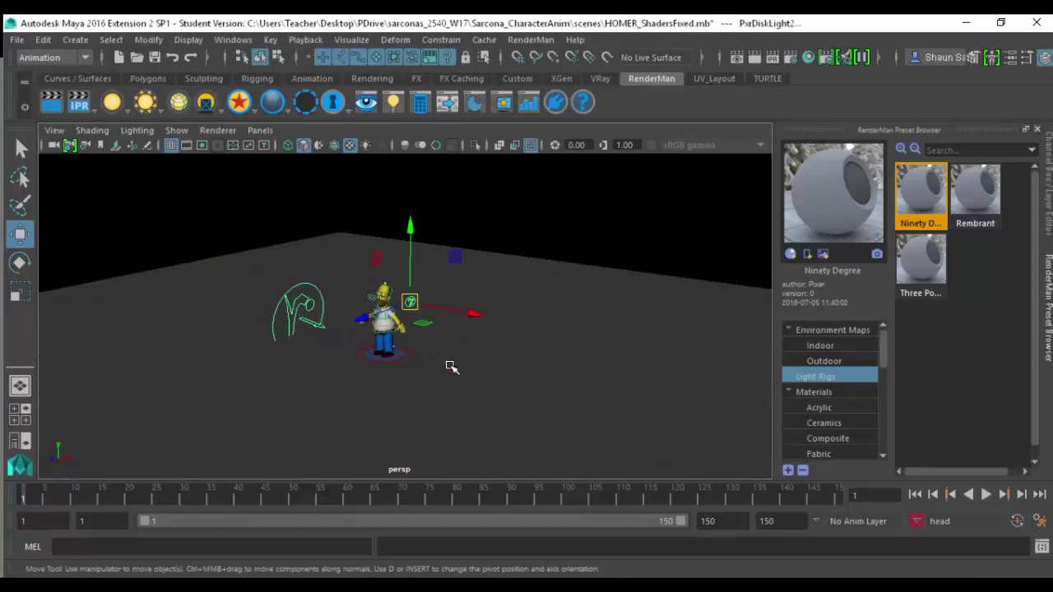
left_click_drag(456, 304, 455, 205)
left_click(535, 207)
- Rotate one of the raised disk lights to aim it at Homer
right_click_drag(439, 279, 537, 233, "alt")
left_click(510, 247)
left_click(501, 248)
key("e")
left_click_drag(551, 235, 468, 205)
left_click(337, 185)
left_click_drag(498, 241, 323, 150, "alt")
- Enlarge PxrDiskLight1 and tilt it down toward Homer
left_click_drag(371, 253, 303, 249, "alt")
left_click(213, 314)
left_click_drag(291, 328, 270, 352, "alt")
key("r")
left_click_drag(215, 239, 320, 244)
key("e")
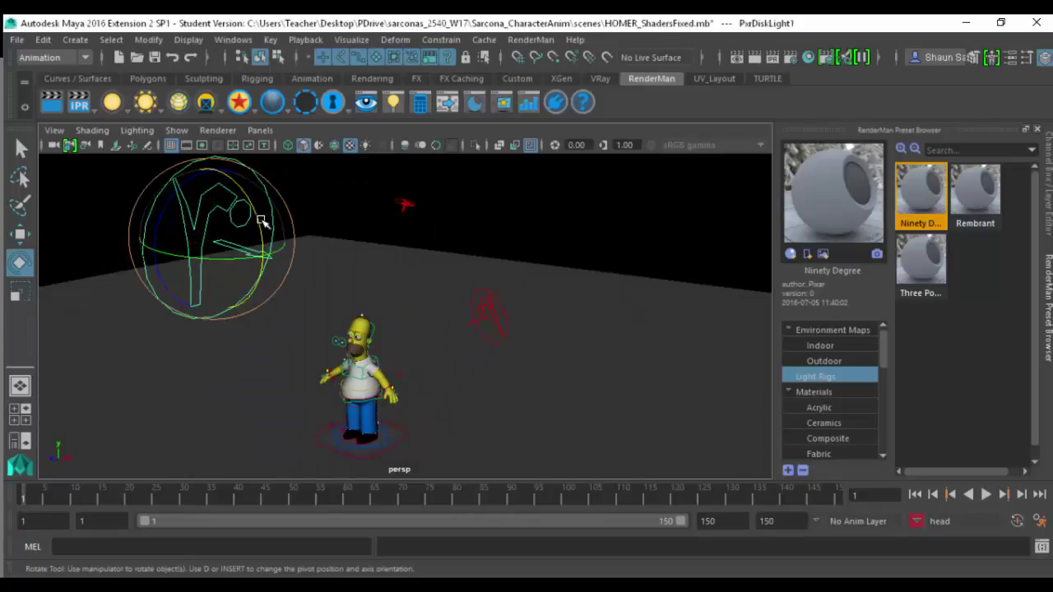
left_click_drag(260, 224, 267, 260)
- Group the three disk lights and rotate the group about the vertical axis around Homer
left_click_drag(371, 197, 432, 226, "shift")
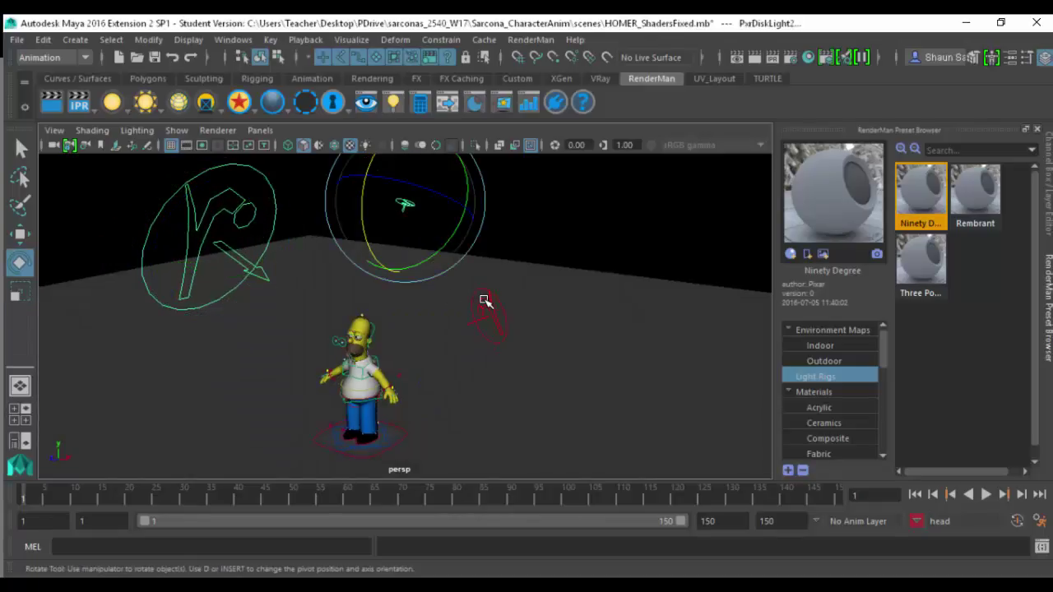
left_click(484, 299, "shift")
key("ctrl+g")
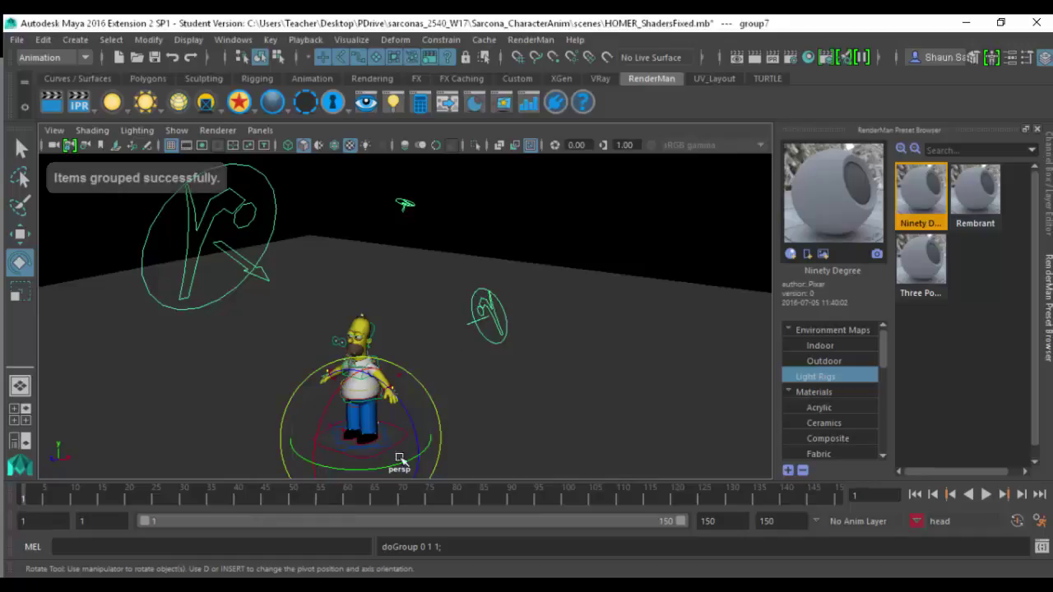
left_click_drag(383, 470, 344, 324)
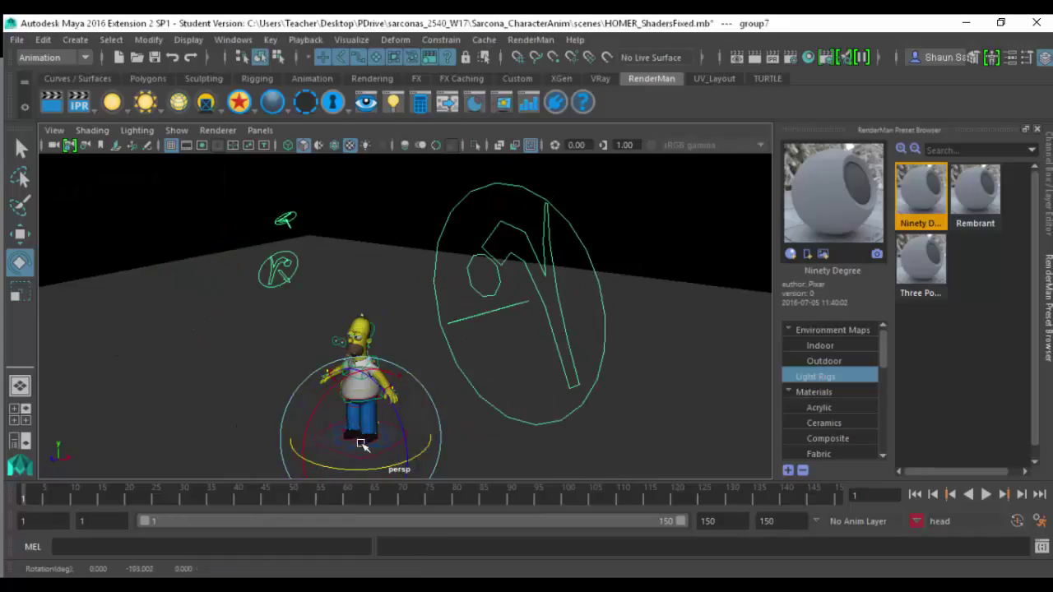
left_click_drag(378, 470, 372, 406)
- Frame Homer's full body in the perspective view for rendering
left_click(618, 252)
left_click_drag(663, 261, 678, 290, "alt")
right_click_drag(679, 291, 693, 291, "alt")
middle_click_drag(613, 284, 544, 349, "alt")
right_click_drag(411, 334, 405, 330, "alt")
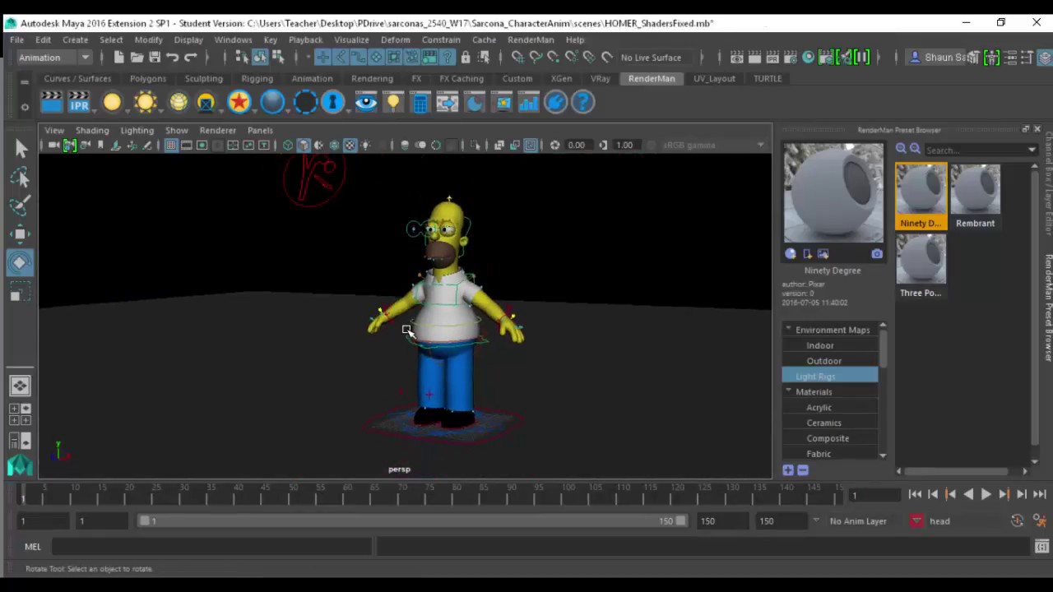
- Save the scene under the new name HOMER_CharacterSetsSetup.mb
left_click(16, 39)
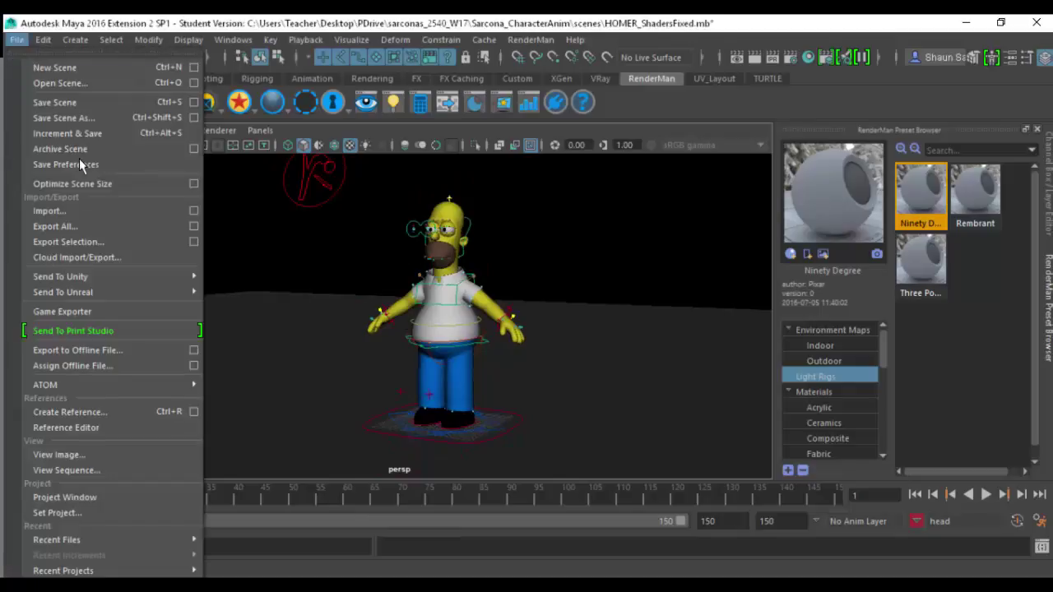
left_click(228, 260)
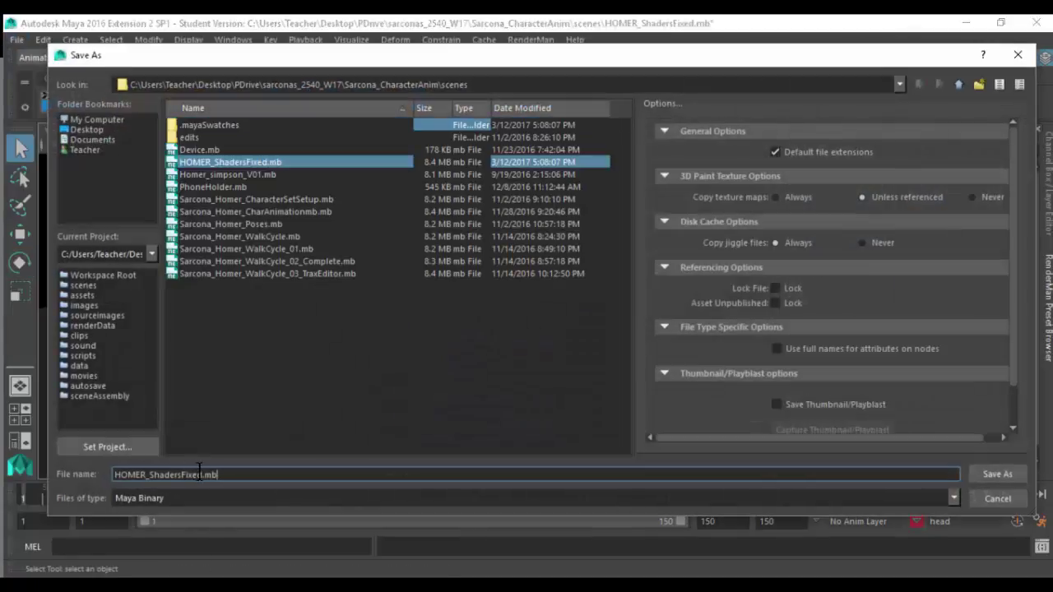
key("shift+Left")
key("shift+Left")
key("shift+Left")
key("shift+Left")
key("shift+Left")
key("shift+Left")
key("shift+Left")
key("shift+Left")
key("shift+Left")
key("shift+Left")
key("shift+Left")
type("Charact")
key("Return")
key("Return")
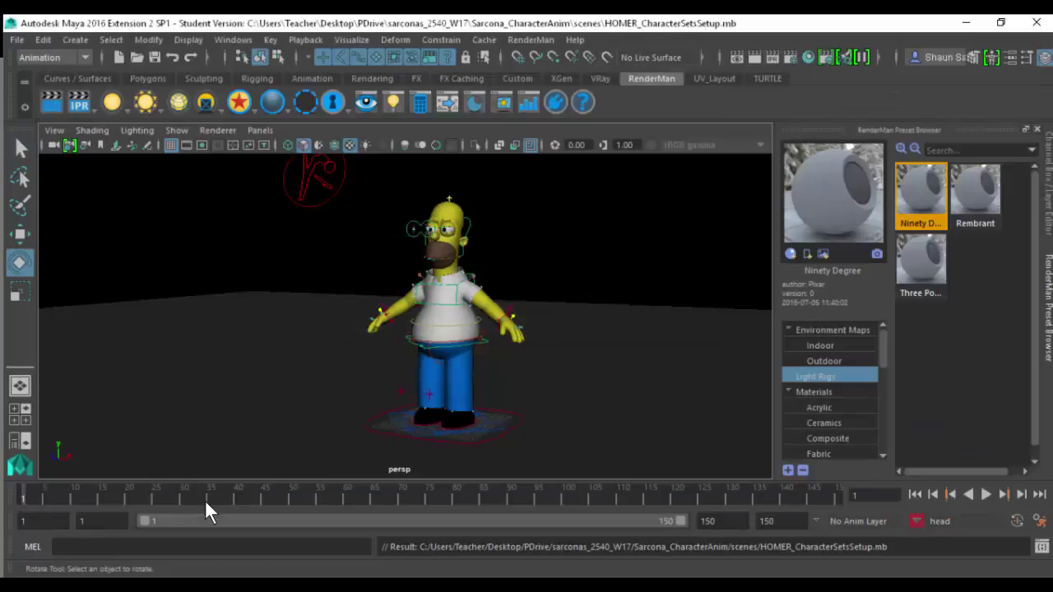
- Render the perspective view with RenderMan and examine Homer's head and upper body in the rendered image
left_click(758, 64)
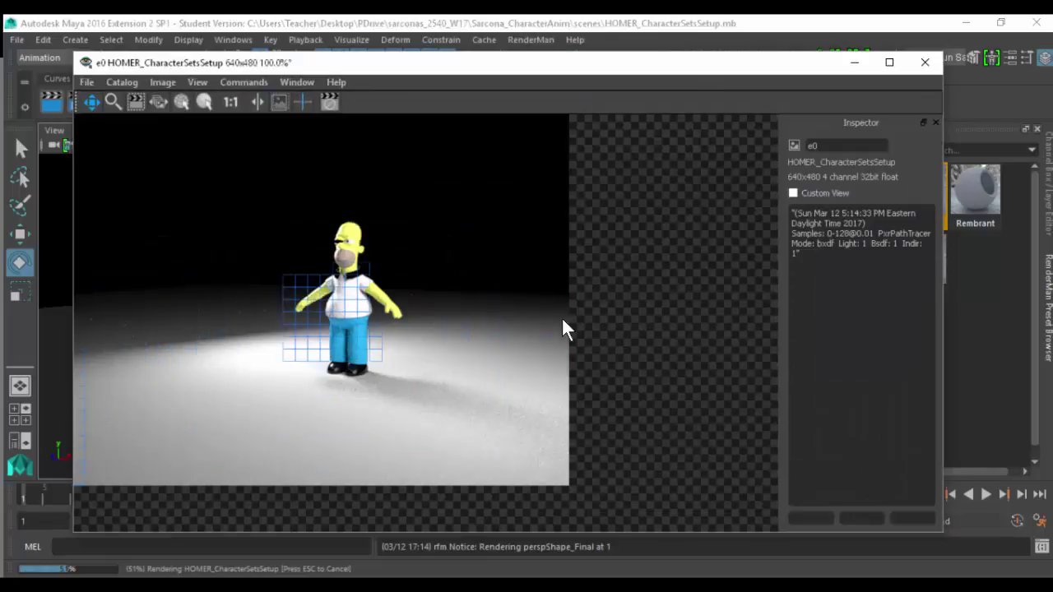
scroll(337, 241, "up", 3)
scroll(337, 241, "down", 4)
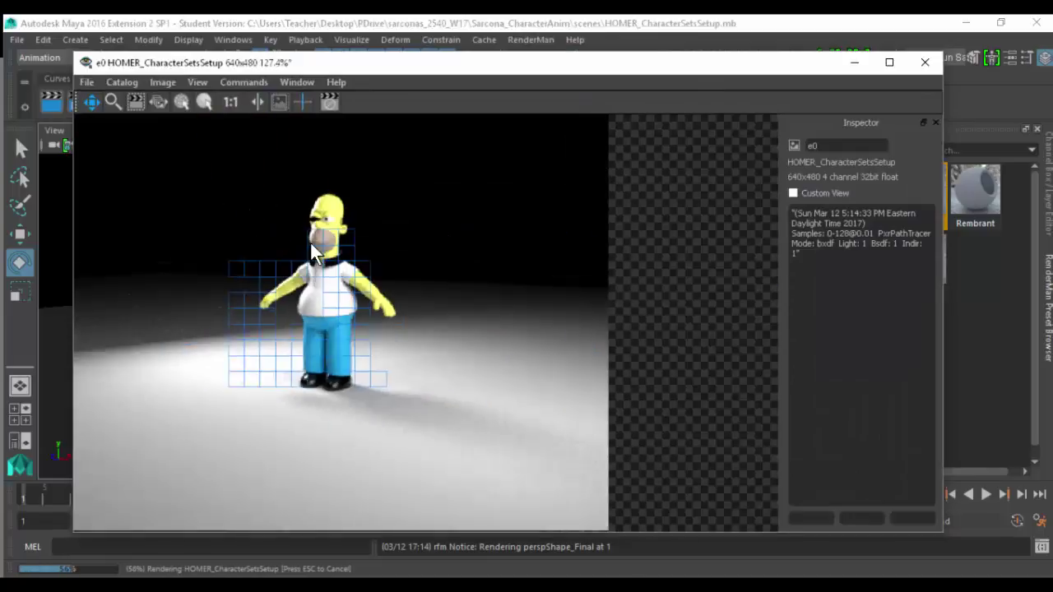
scroll(313, 236, "up", 1)
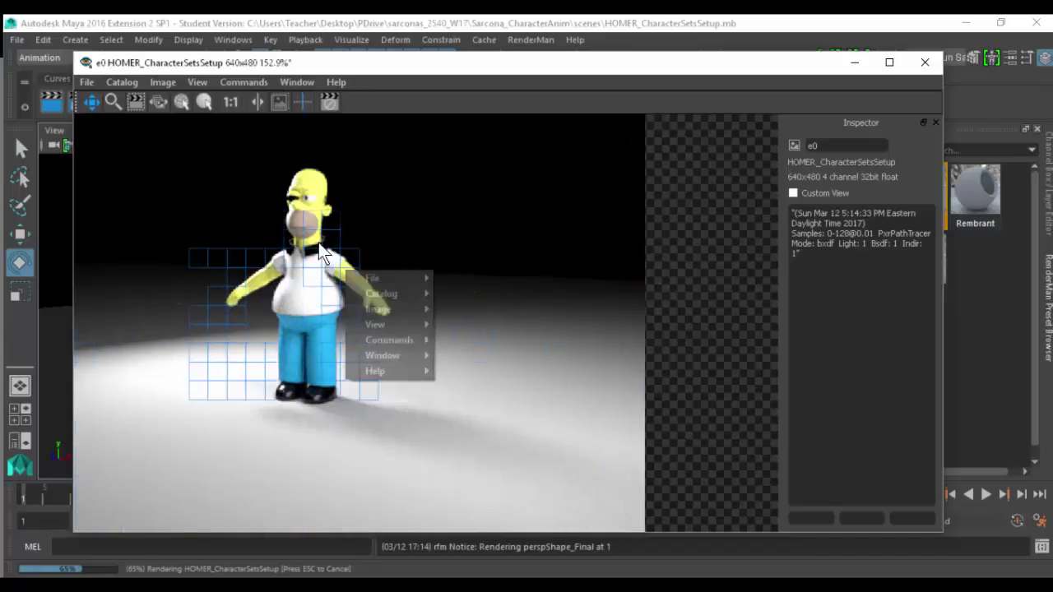
left_click_drag(290, 217, 432, 288)
scroll(432, 284, "up", 3)
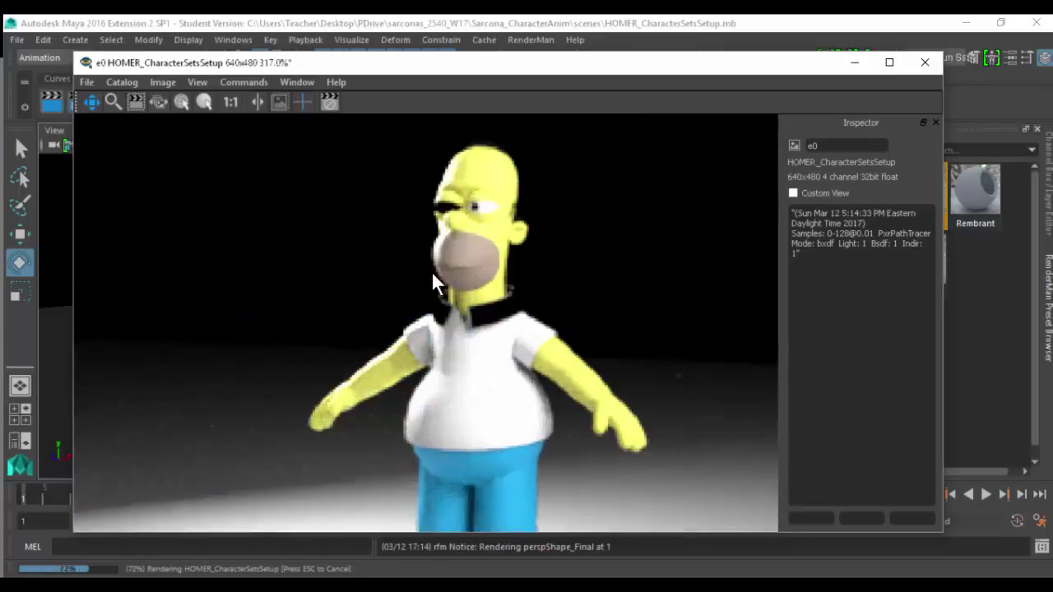
- Close the rendered image and conform the shirt mesh's normals, applying Conform twice
left_click(926, 64)
left_click(567, 327)
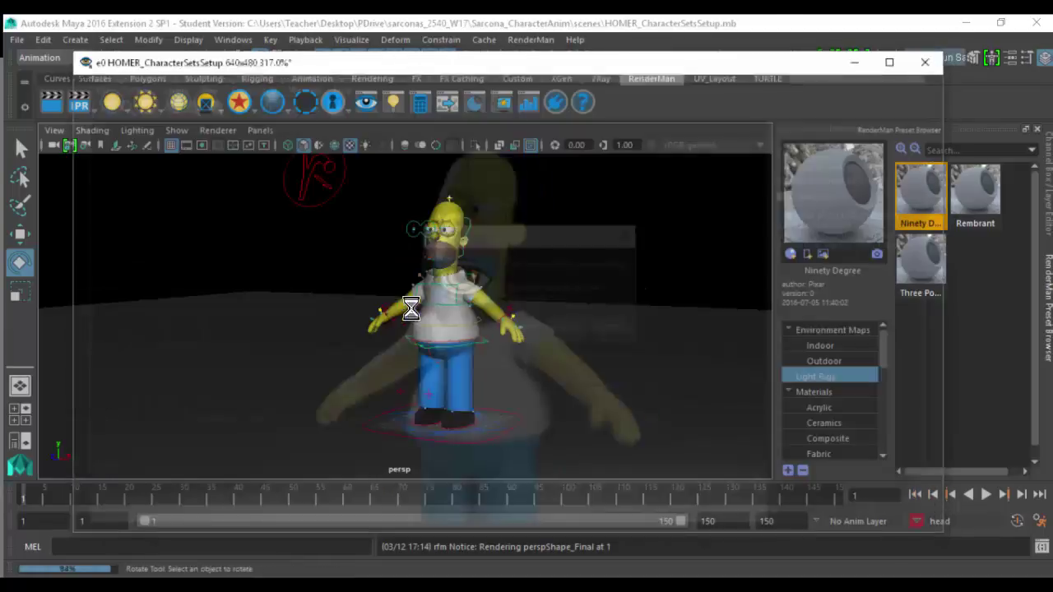
scroll(635, 252, "up", 5)
scroll(563, 260, "up", 3)
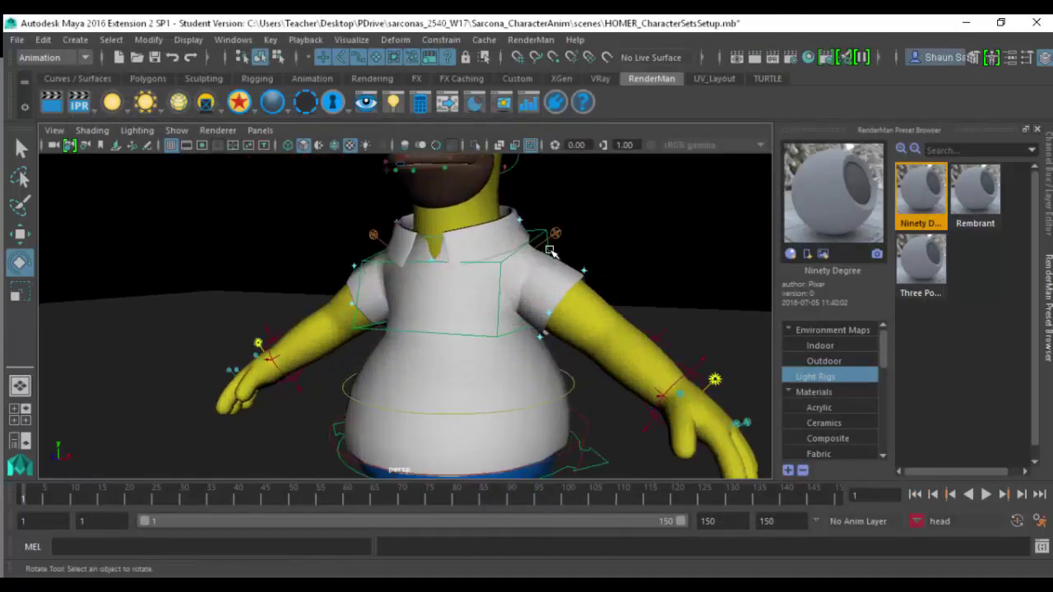
left_click(510, 213)
mouse_move(469, 235)
left_mouse_down("alt")
mouse_move(451, 235)
mouse_move(465, 230)
left_mouse_up("alt")
left_click(68, 62)
left_click(50, 72)
left_click(431, 40)
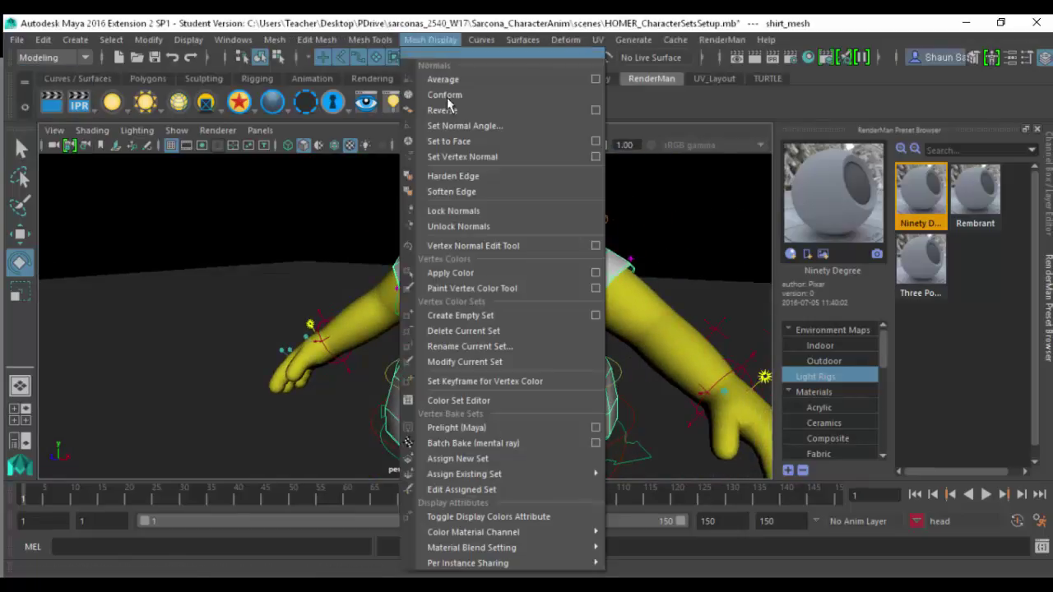
left_click(445, 95)
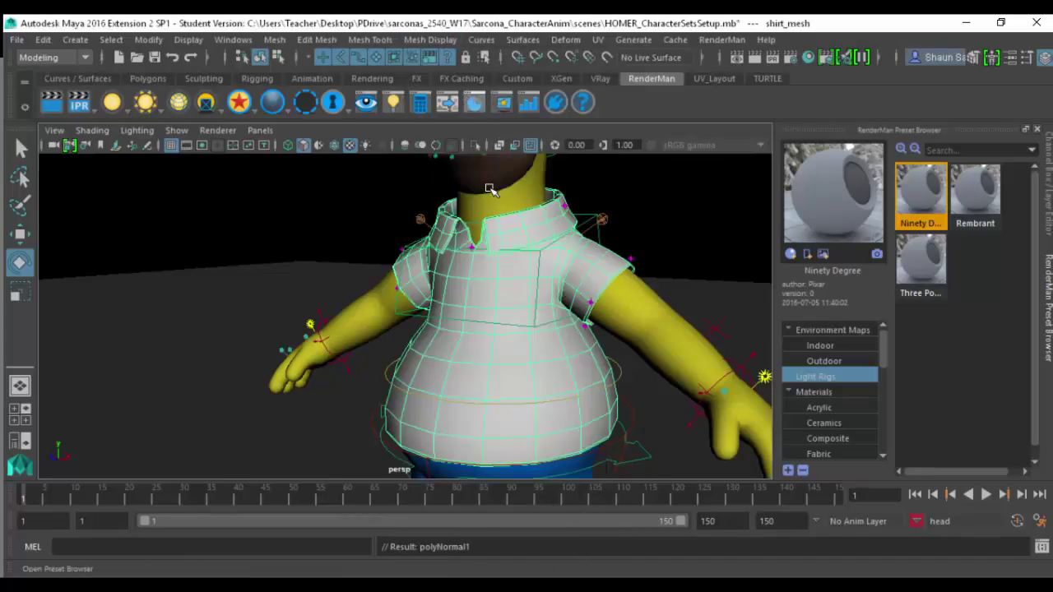
left_click(430, 40)
left_click(440, 94)
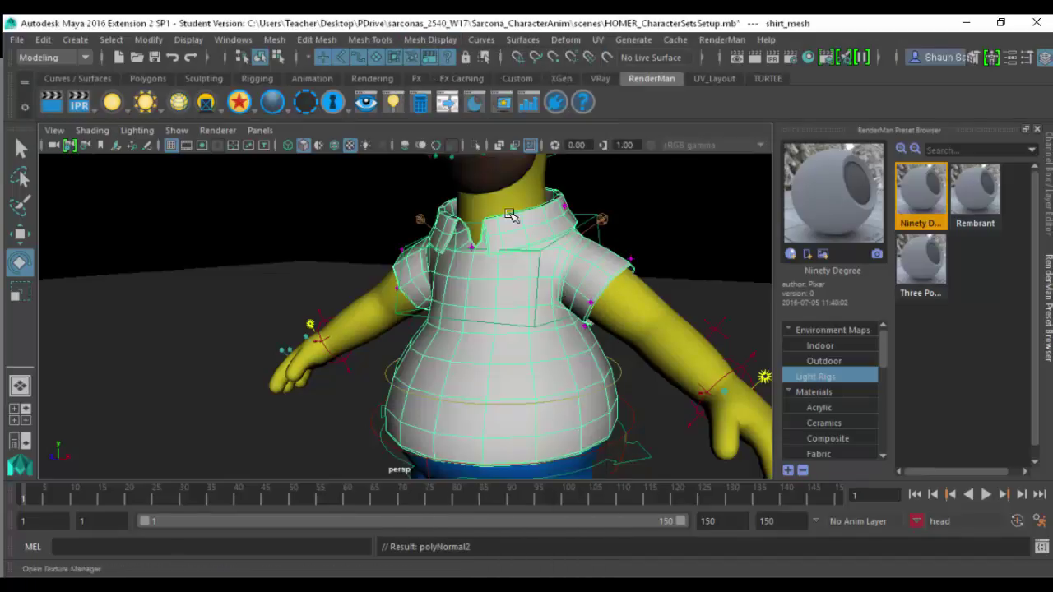
- Render a close-up of Homer's head with RenderMan and examine the right eye and collar
middle_click_drag(506, 374, 506, 409, "alt")
middle_click_drag(494, 346, 482, 426, "alt")
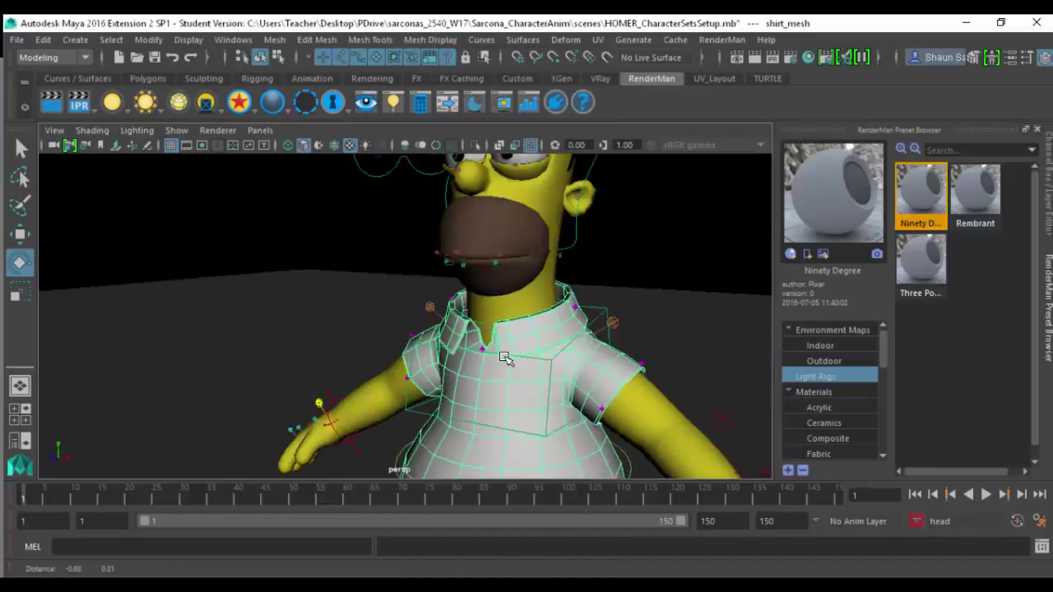
middle_click_drag(467, 300, 439, 386, "alt")
scroll(600, 284, "up", 3)
middle_click_drag(601, 284, 425, 290, "alt")
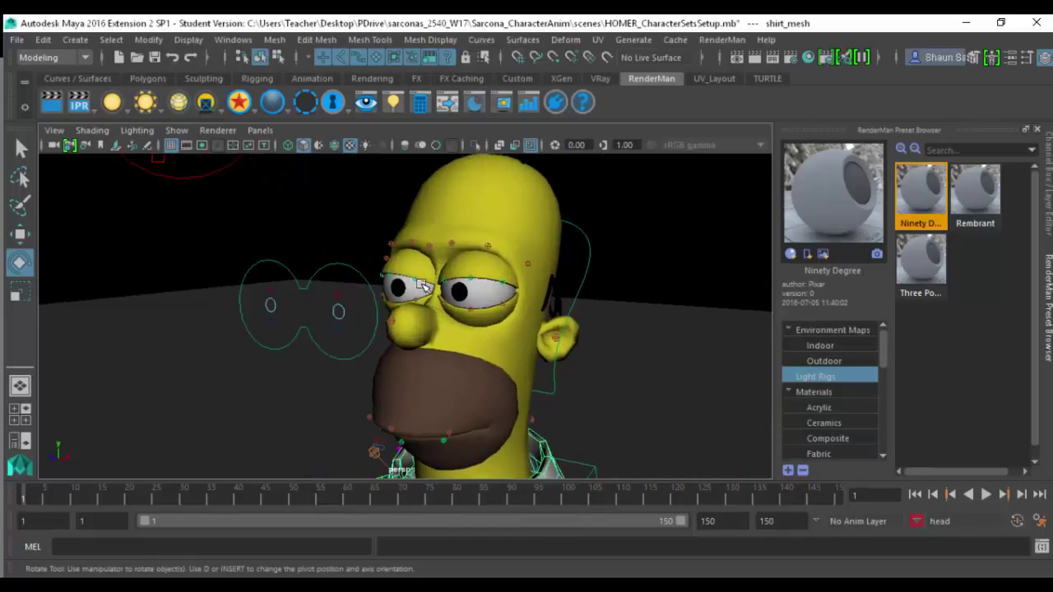
left_click(421, 267)
right_click_drag(609, 270, 792, 259, "alt")
right_click_drag(567, 283, 699, 255, "alt")
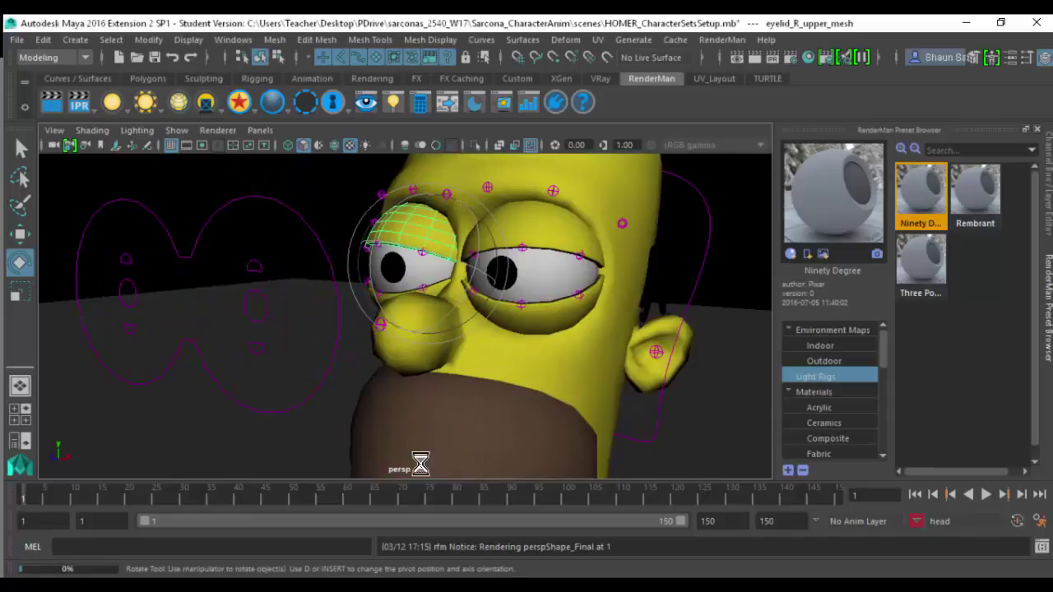
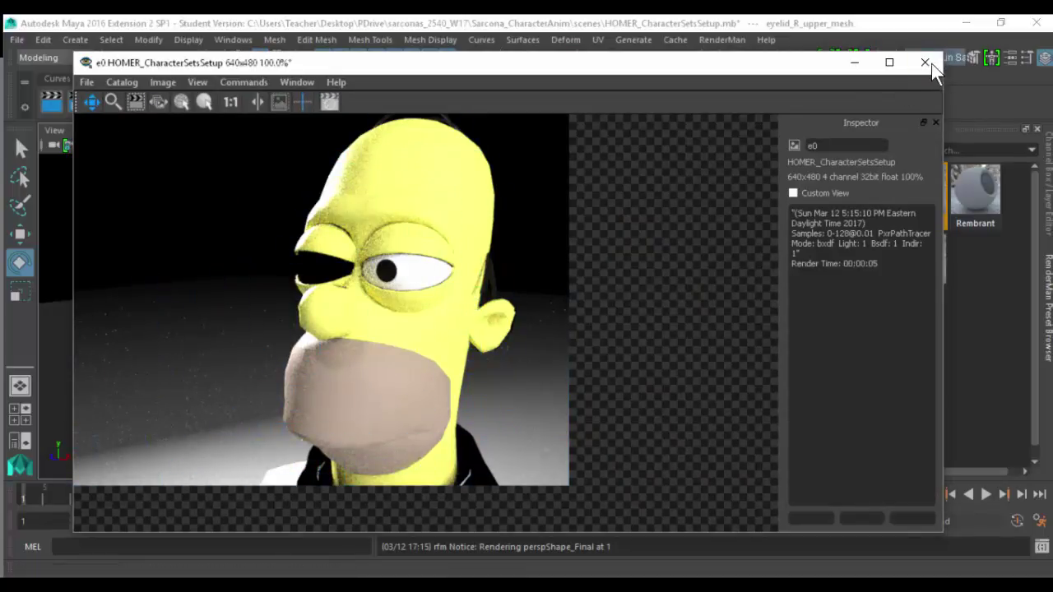
left_click(925, 62)
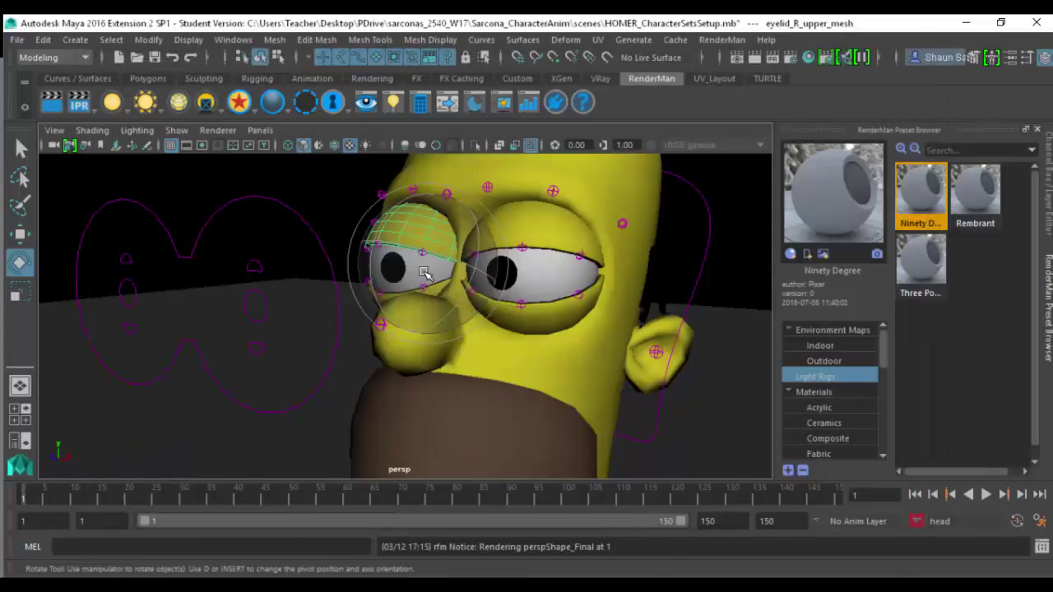
- Assign the existing Eyes_white_acrylic material to Homer's right eyeball mesh
left_click(416, 276)
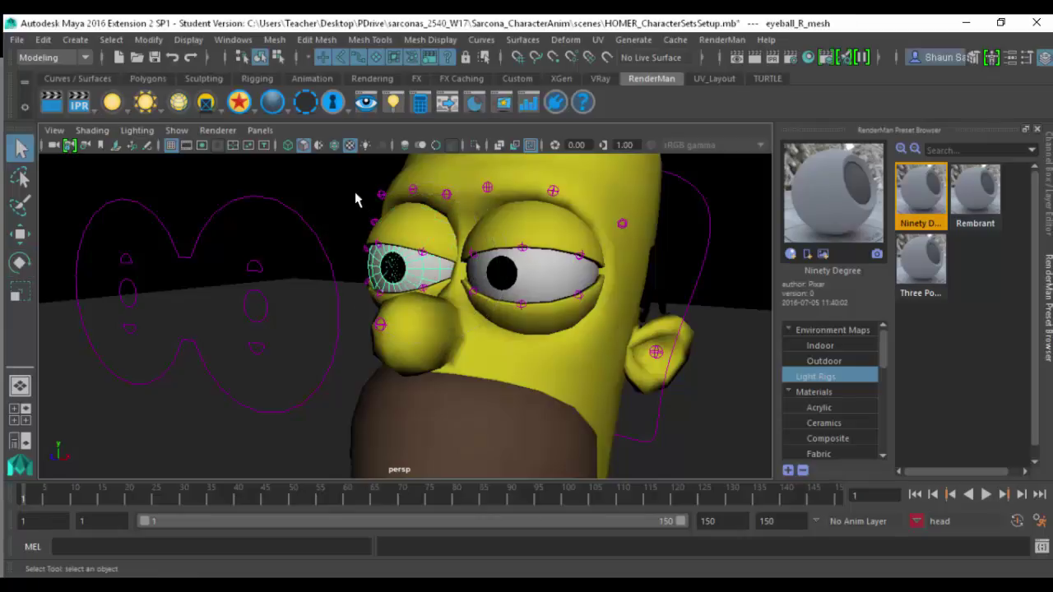
key("space")
left_click(292, 333)
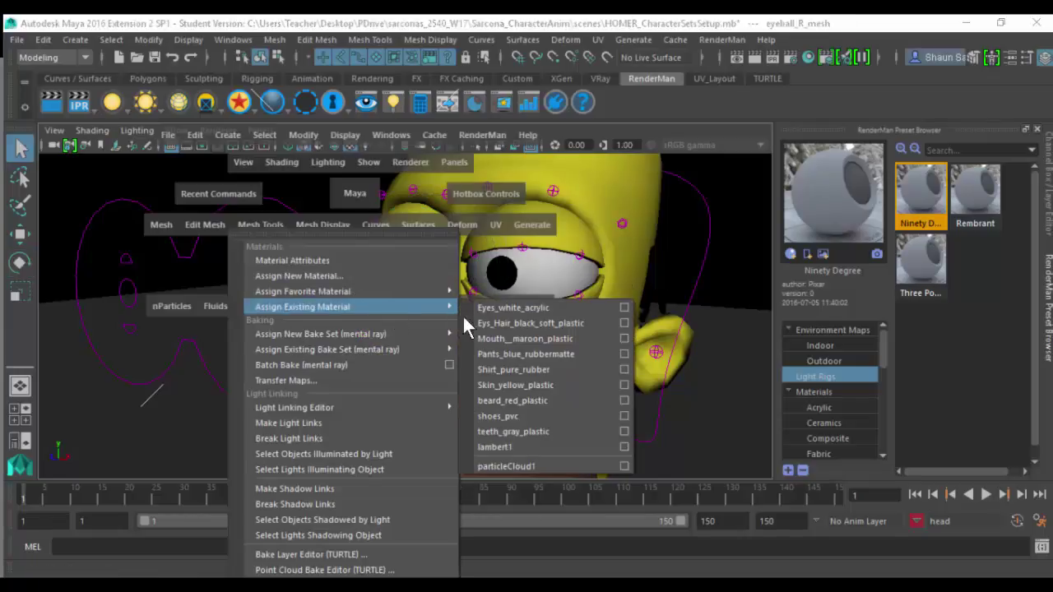
mouse_move(445, 311)
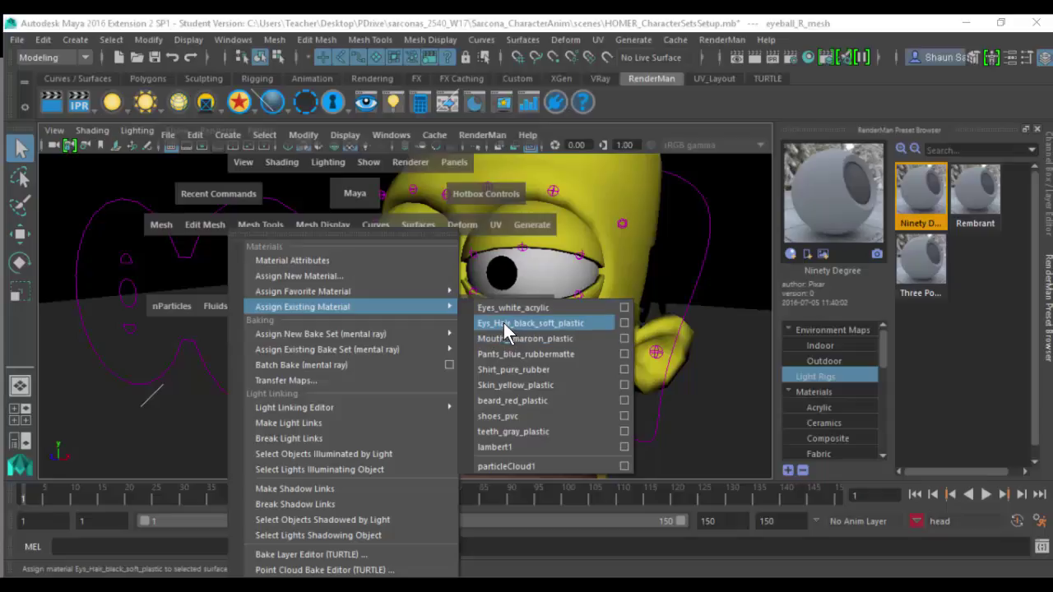
left_click(505, 307)
- Select the right iris, render the same head view and check how the right eye is shaded
left_click(411, 274)
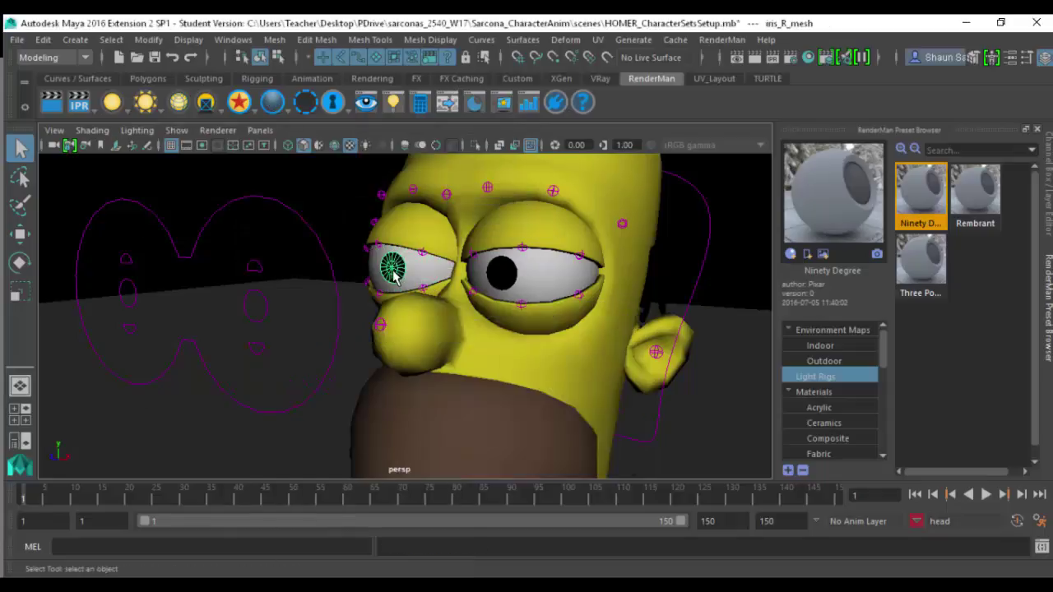
key("w")
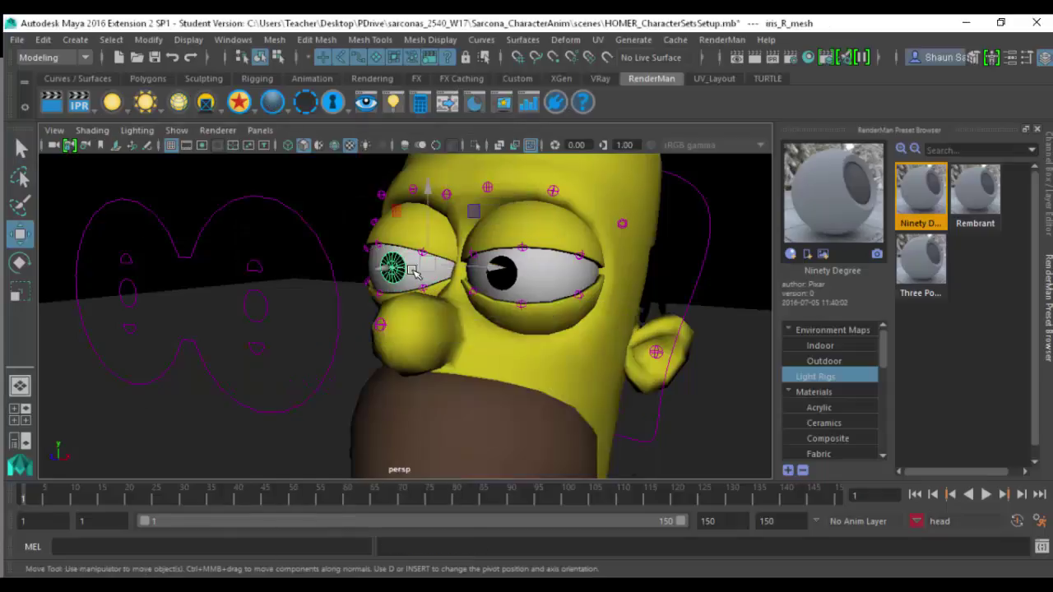
left_click(756, 58)
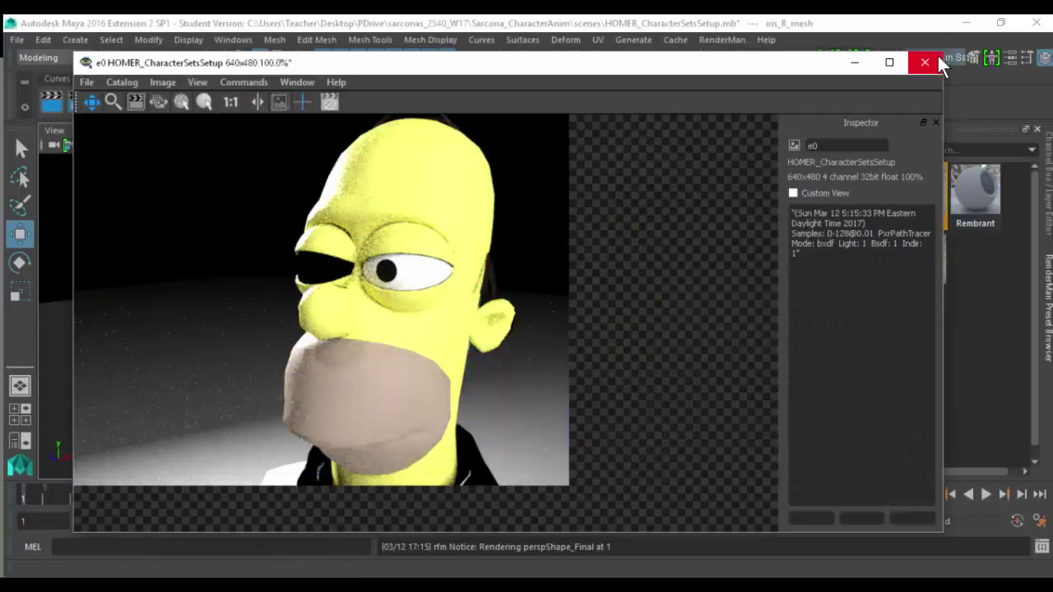
left_click(925, 62)
left_click(563, 323)
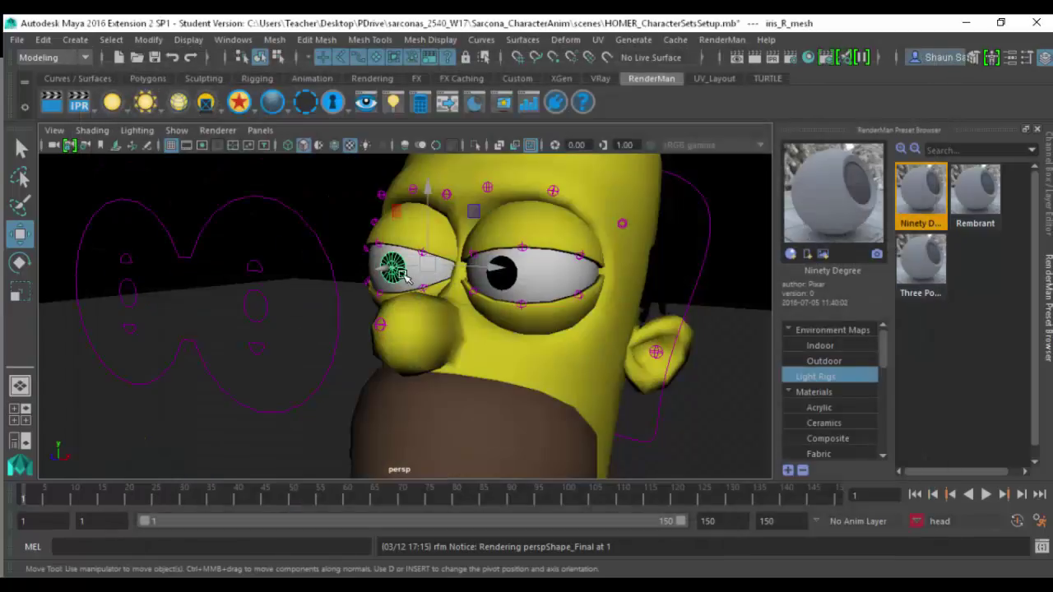
- Isolate the right eyeball and iris meshes in the perspective view
left_click(411, 278)
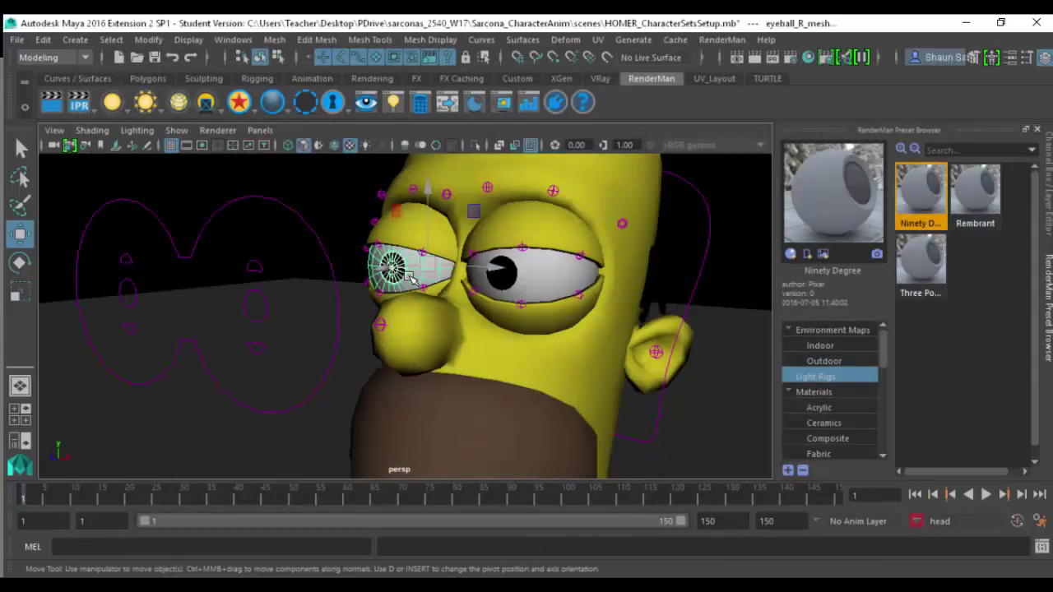
left_click(476, 145)
left_click(498, 227)
left_click(433, 266)
- Try to move all of the isolated right eyeball's vertices away from the iris
right_click_drag(428, 201, 376, 164)
left_click_drag(339, 191, 576, 399)
left_click_drag(430, 268, 564, 306)
key("4")
key("ctrl+z")
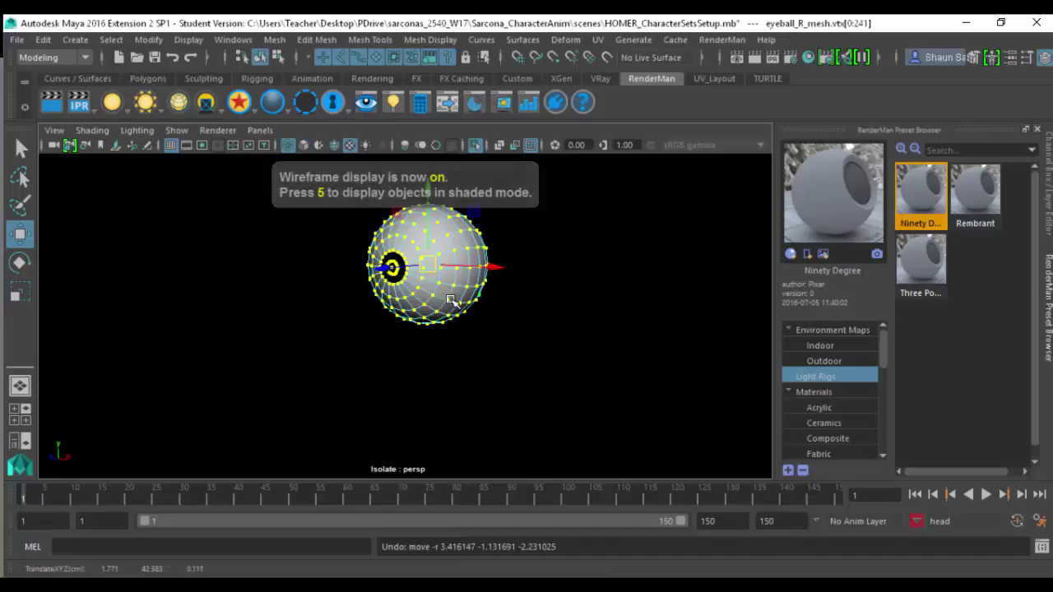
- Inspect the isolated right iris in shaded mode and render a wider view of Homer's head
key("5")
left_click(381, 268)
key("F8")
left_click(393, 267)
key("f")
left_click_drag(588, 290, 257, 278, "alt")
scroll(256, 278, "down", 6)
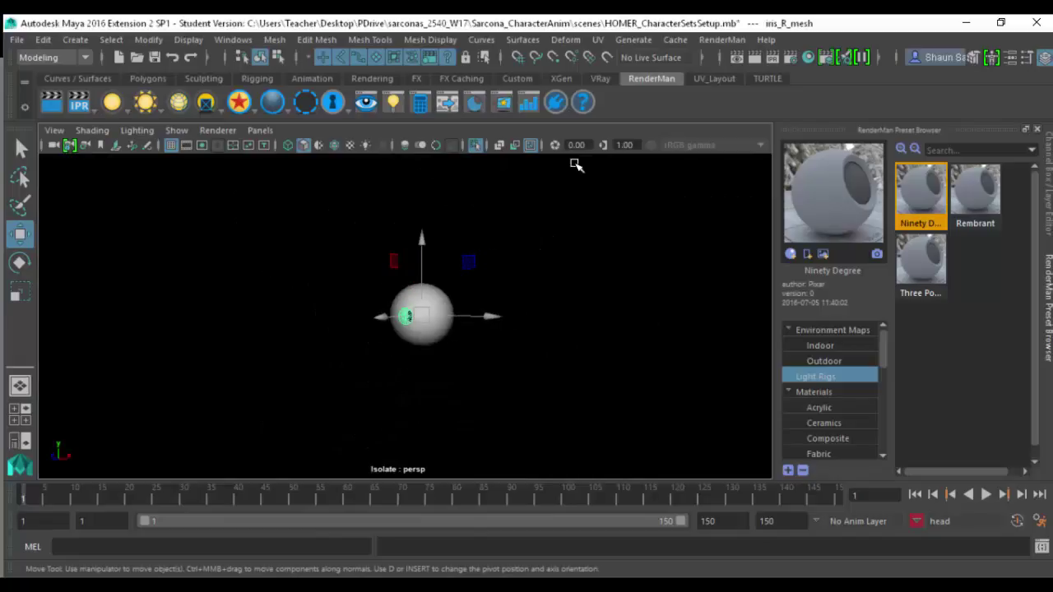
left_click(754, 59)
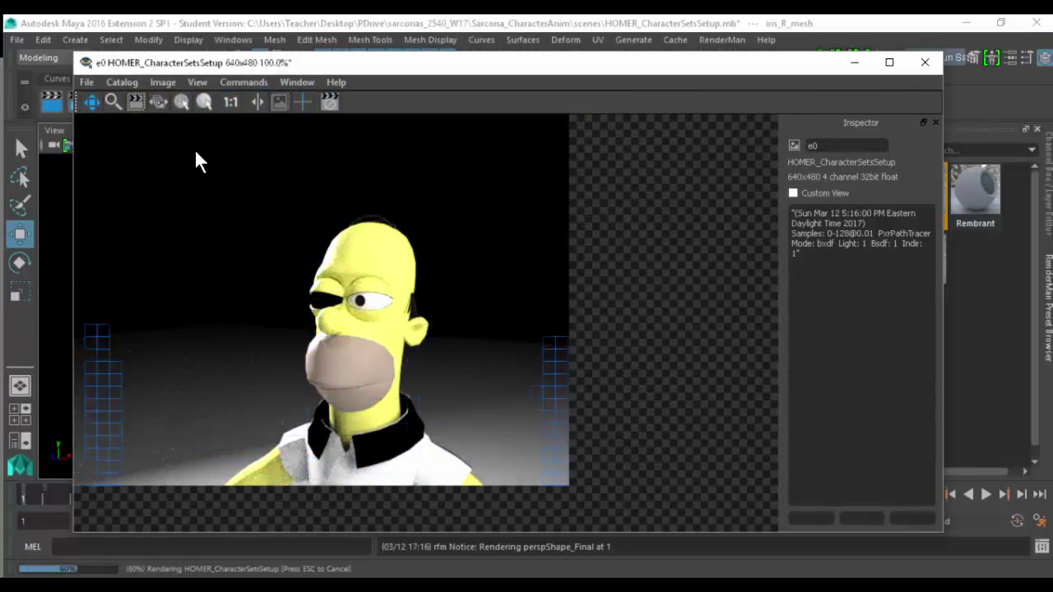
double_click(86, 61)
left_click(567, 327)
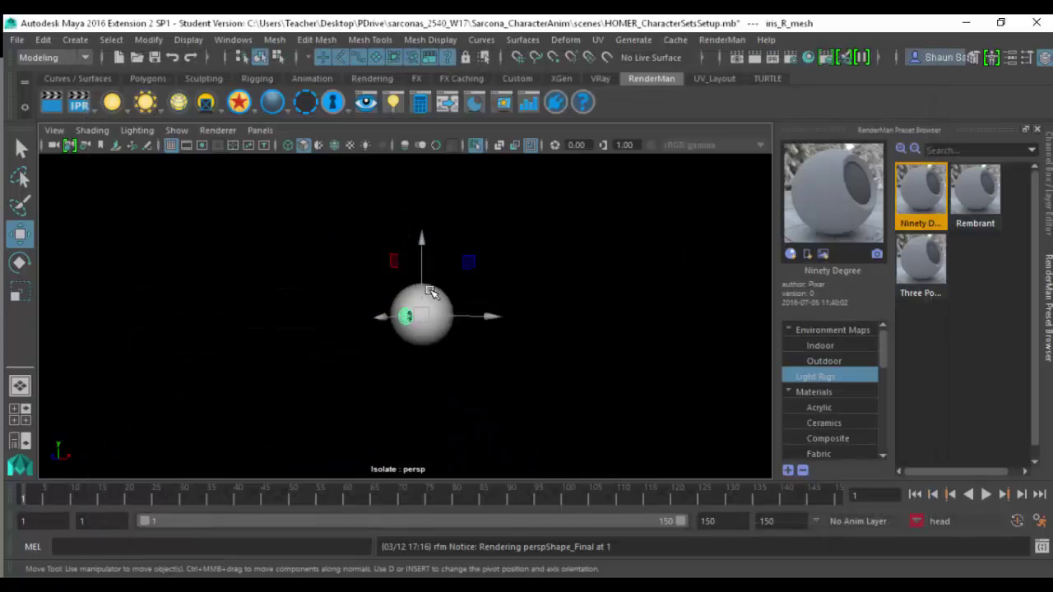
- Reverse the normals of the right eyeball mesh and render the head to check the eye
left_click(432, 329)
left_click(429, 40)
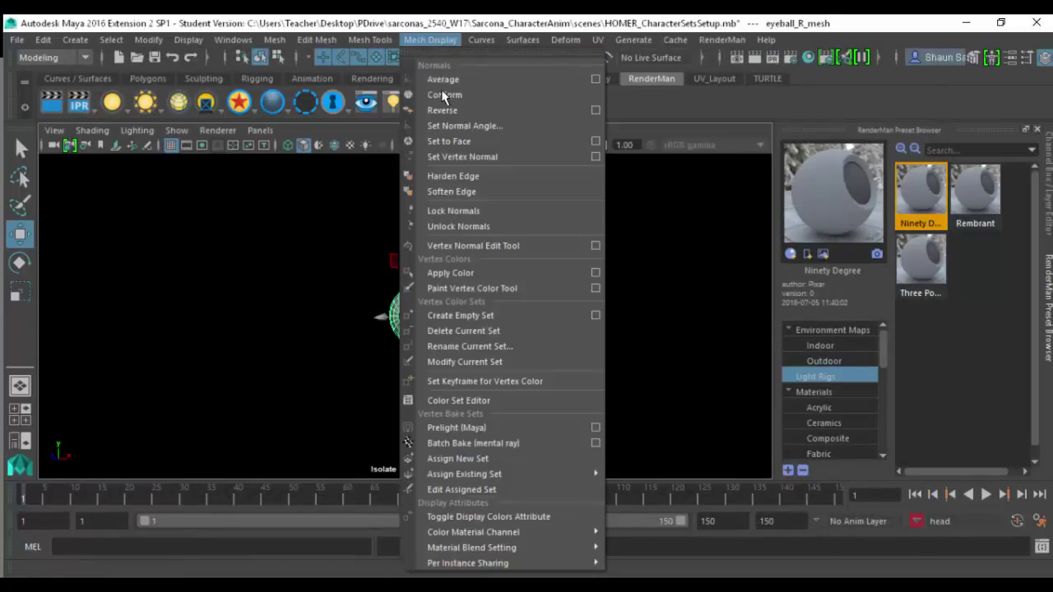
left_click(444, 108)
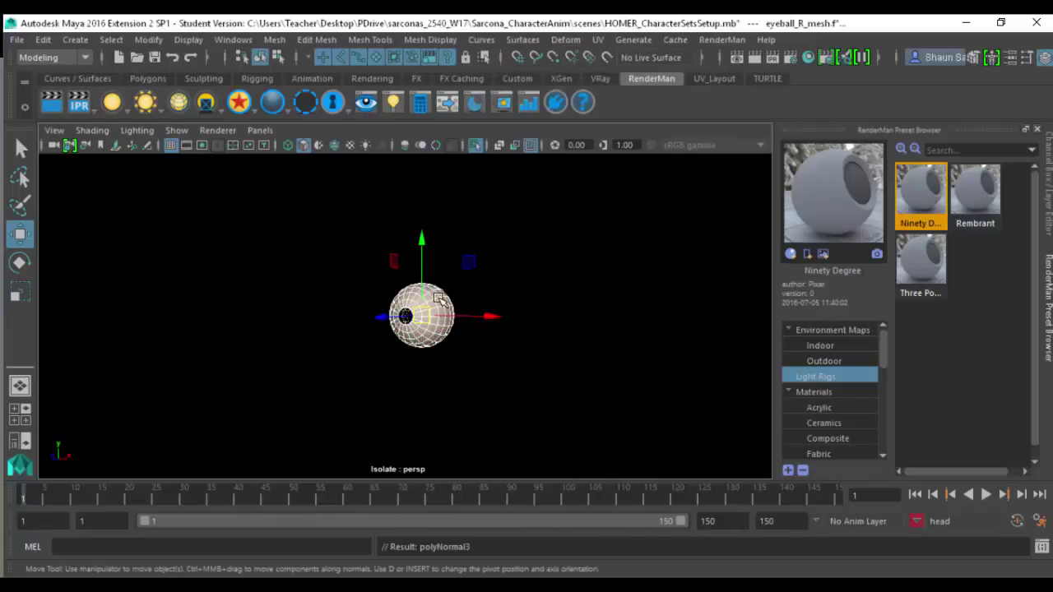
left_click(443, 296)
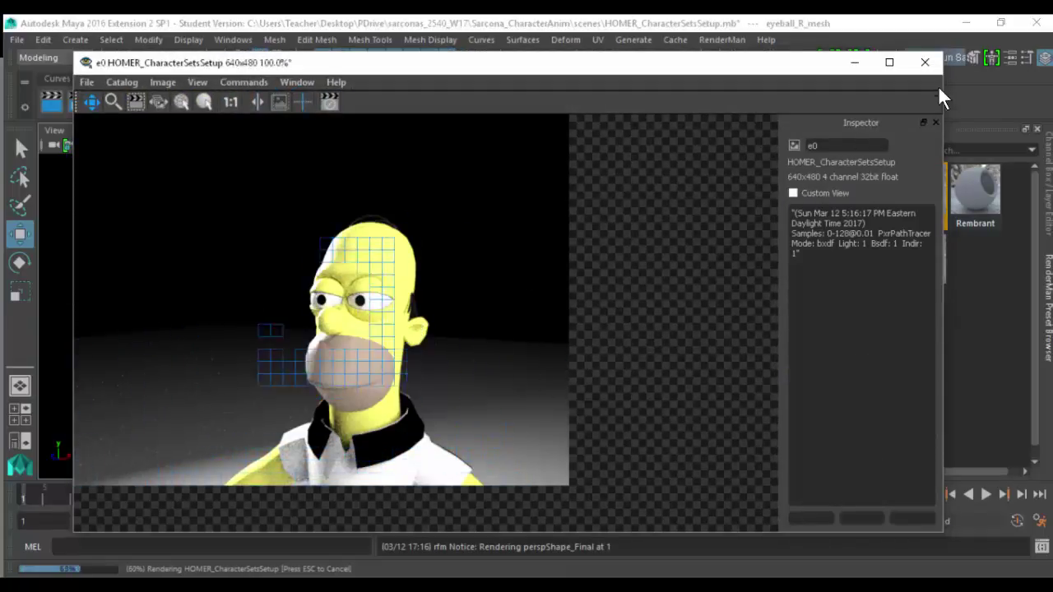
left_click(927, 63)
left_click(554, 327)
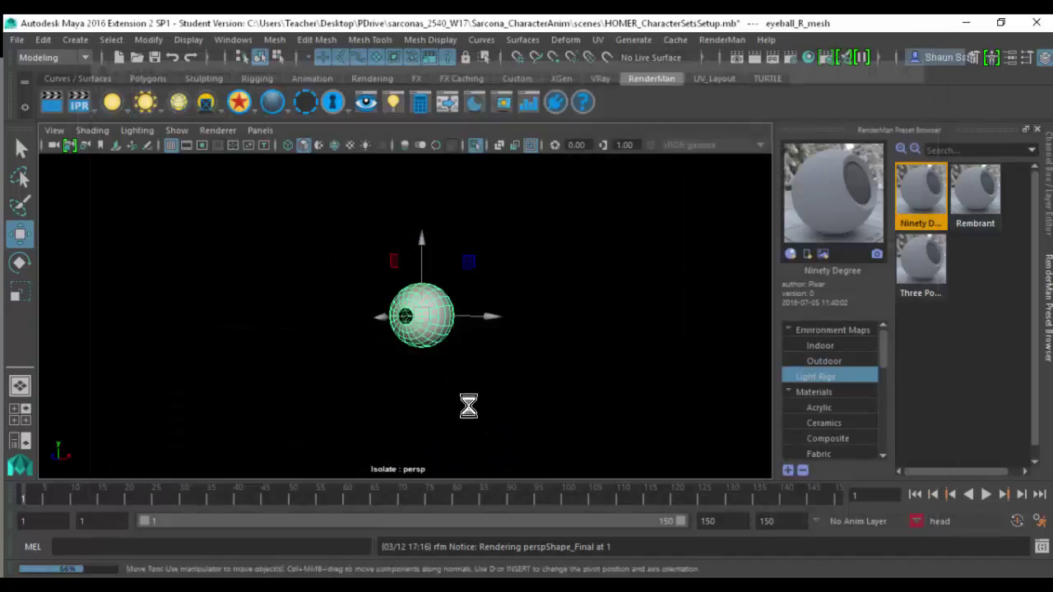
- Show the full model again and switch the shirt mesh to face selection around the collar
left_click(476, 147)
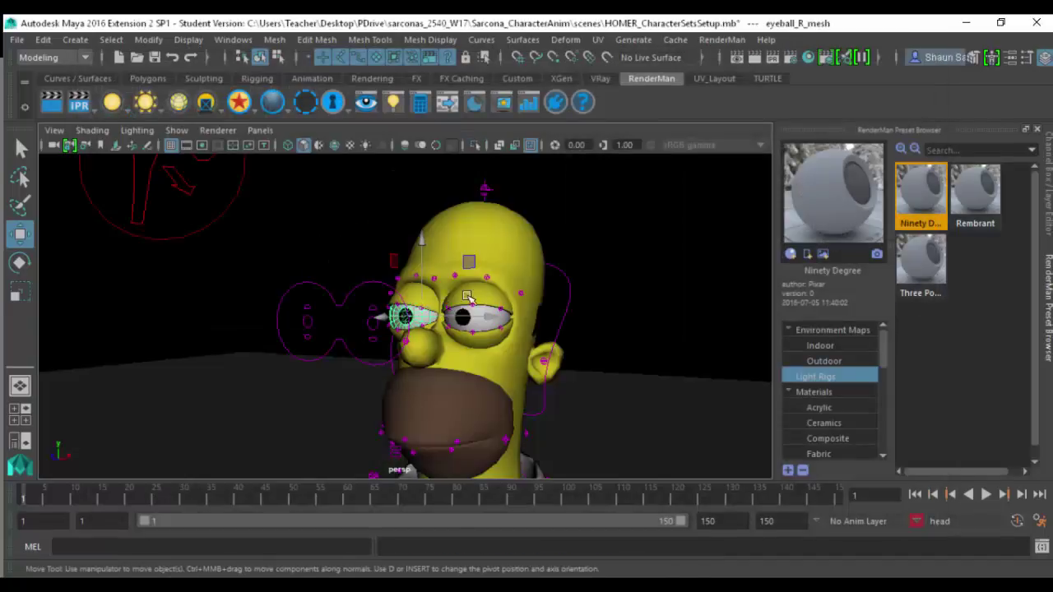
left_click(431, 39)
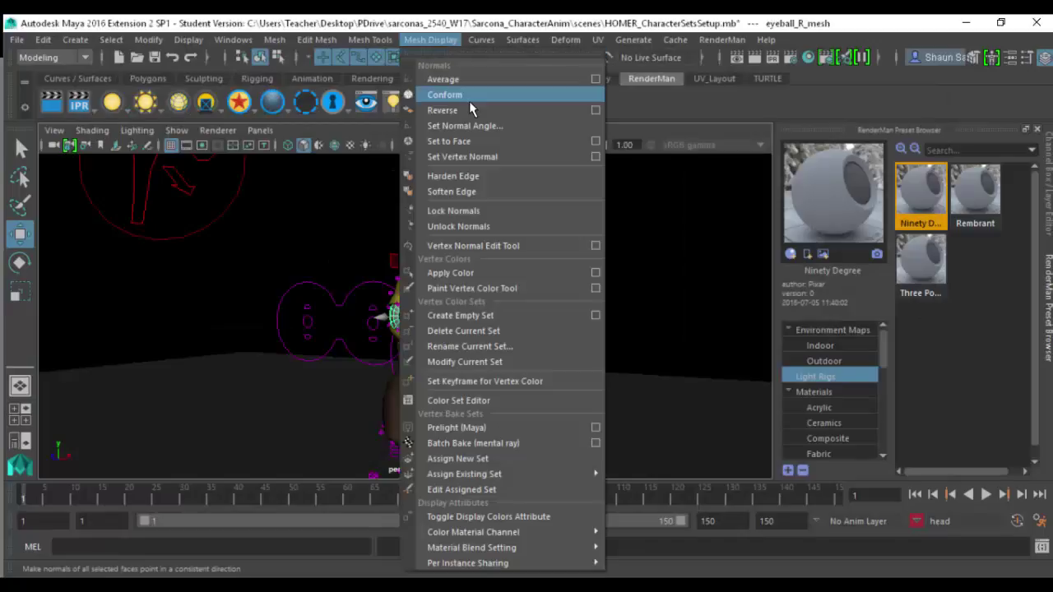
middle_click_drag(391, 370, 348, 222, "alt")
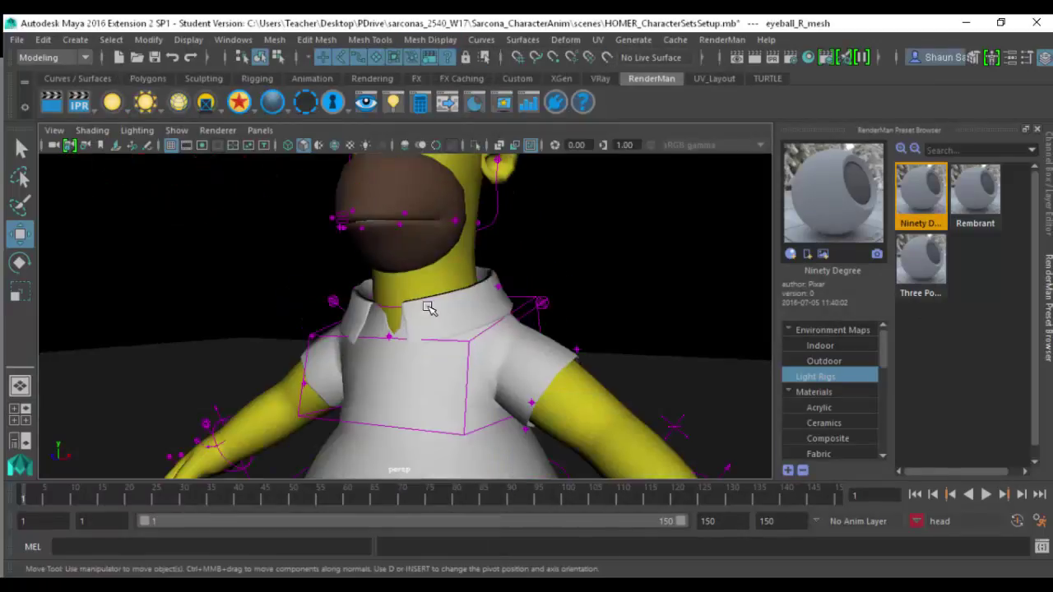
left_click(427, 314)
left_click_drag(461, 316, 566, 317, "alt")
right_click_drag(579, 333, 646, 350, "alt")
left_click_drag(498, 340, 483, 368, "alt")
key("F11")
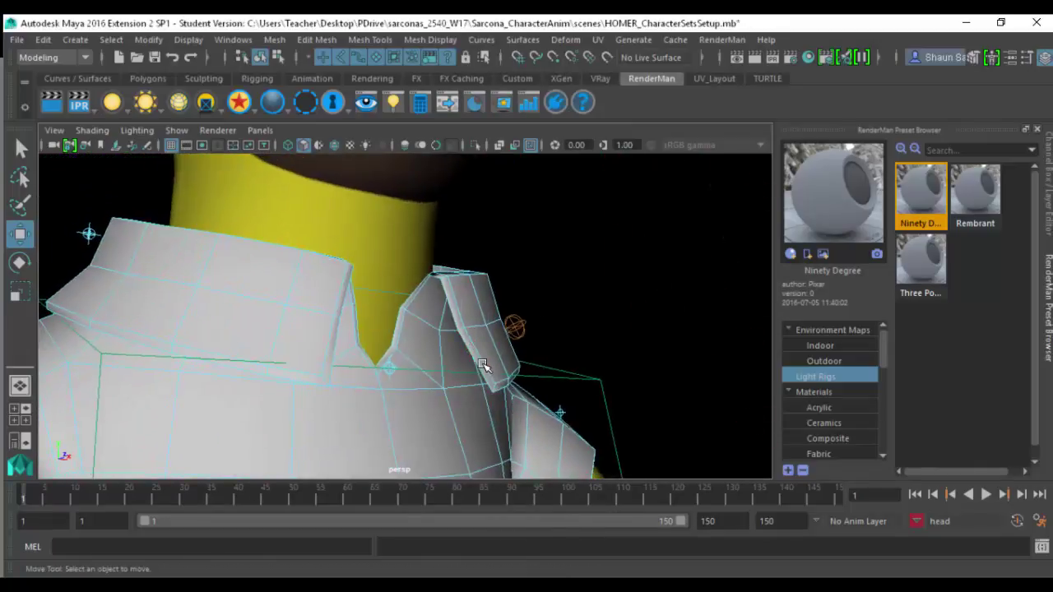
- Select the collar's outer face loop and grow the selection over the rest of the shirt collar
left_click(485, 363)
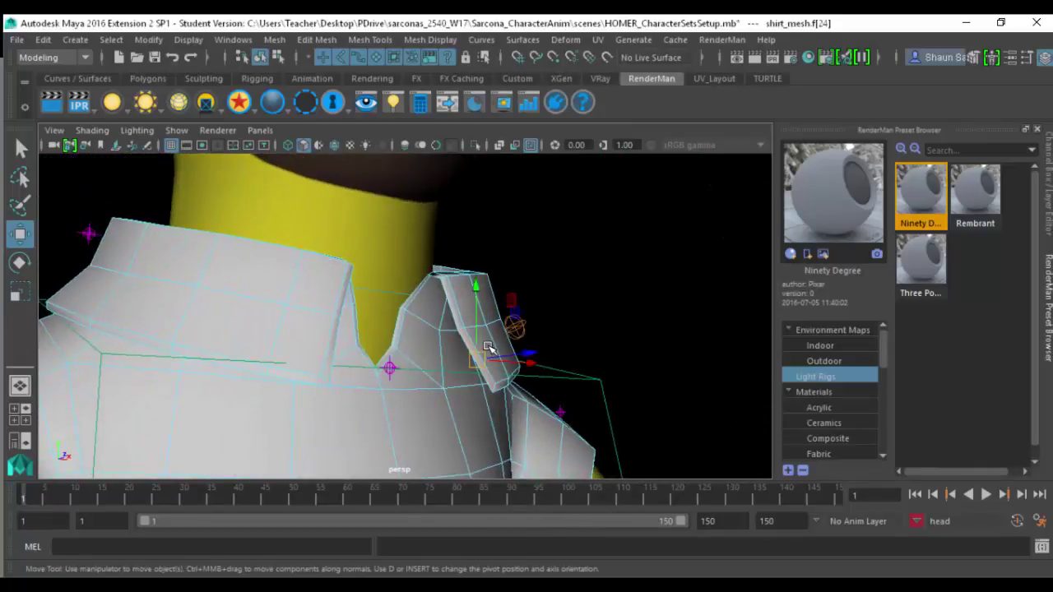
left_click(489, 344)
left_click_drag(491, 331, 395, 338, "alt")
key("4")
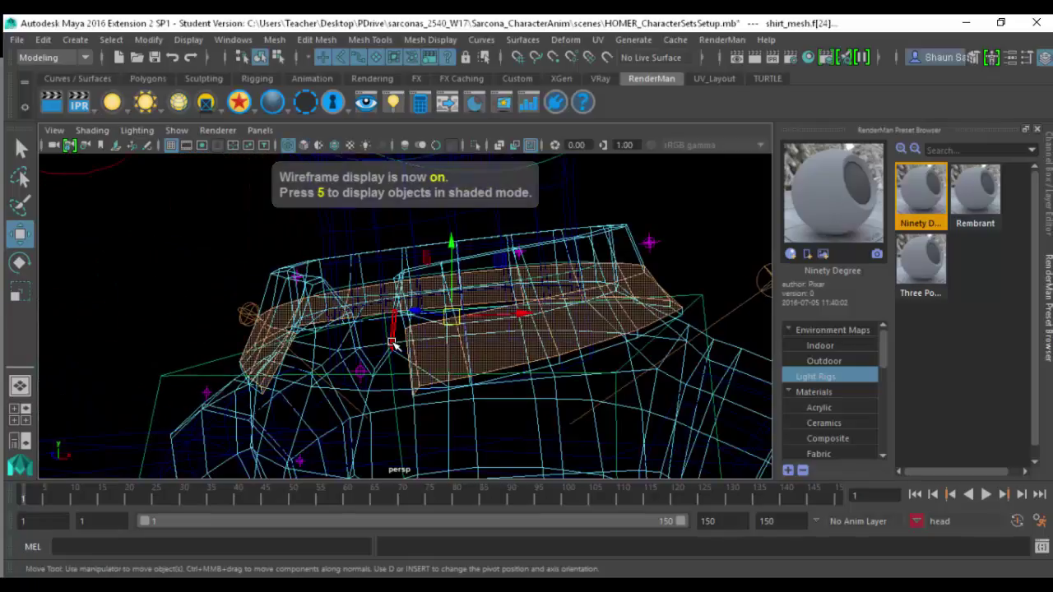
key("shift+period")
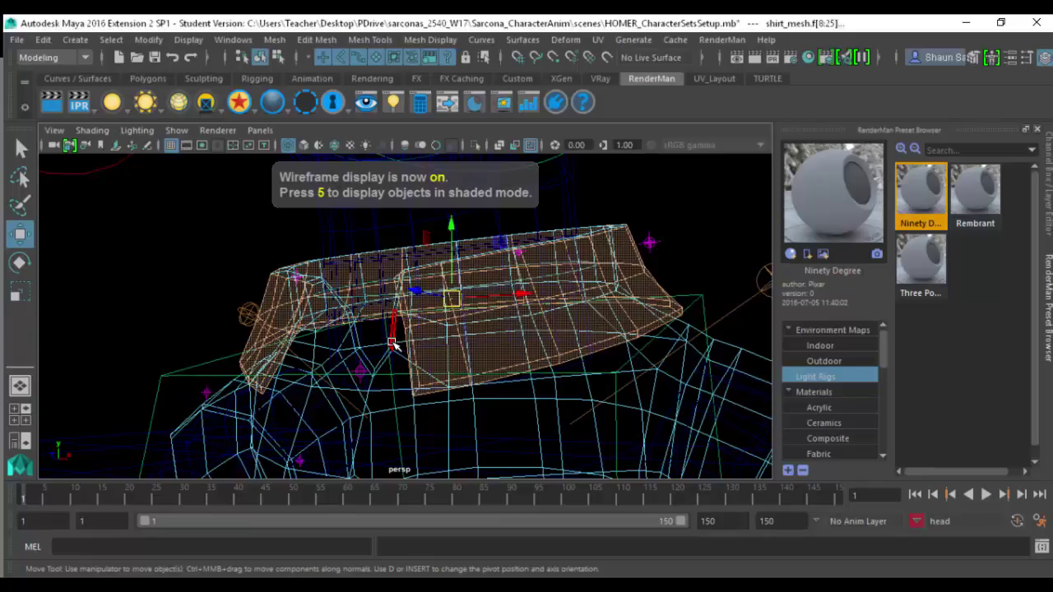
key("5")
left_click_drag(392, 333, 407, 213, "alt")
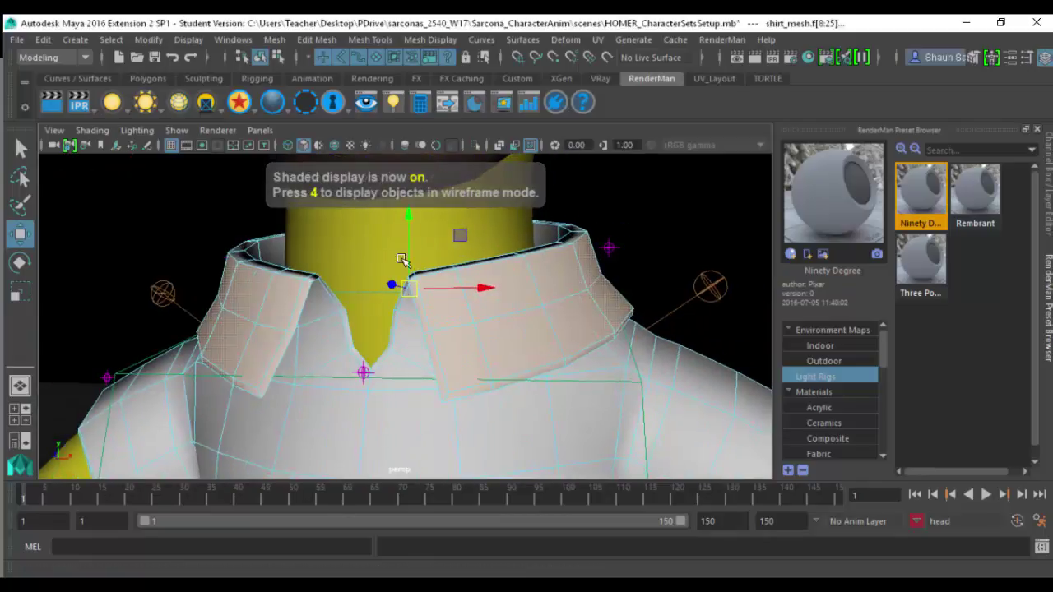
key("alt+Tab")
key("alt+Tab")
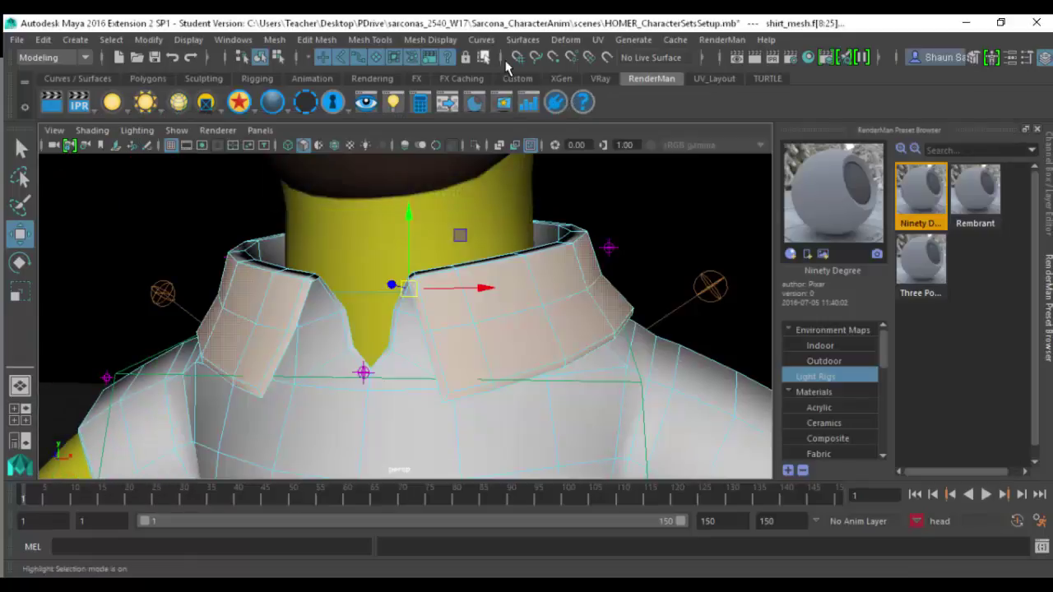
- Reverse the normals of the selected collar faces, return the shirt to object mode and deselect it
left_click(435, 42)
left_click(449, 108)
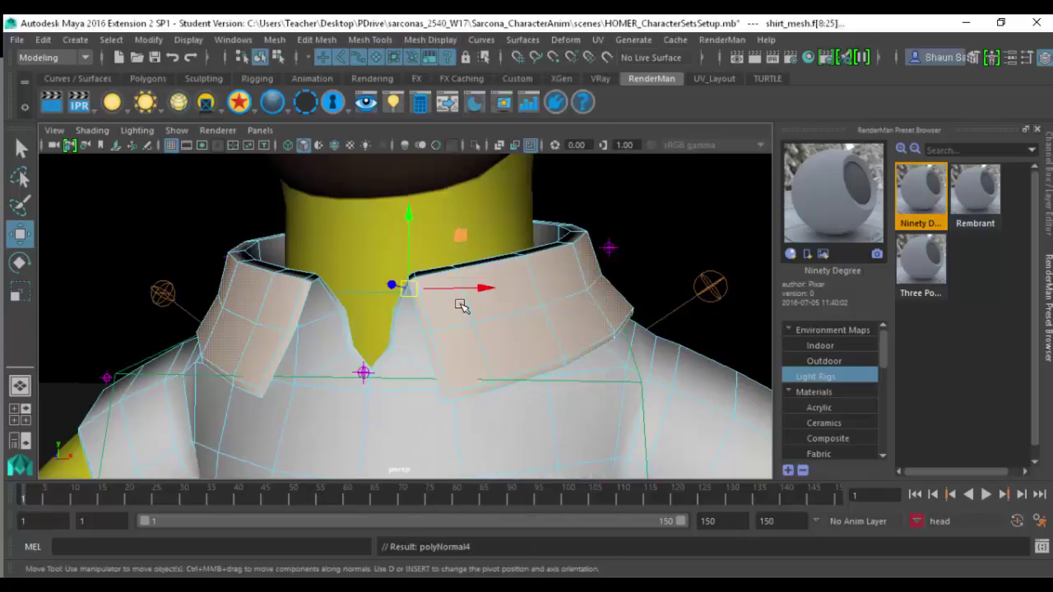
key("F8")
key("a")
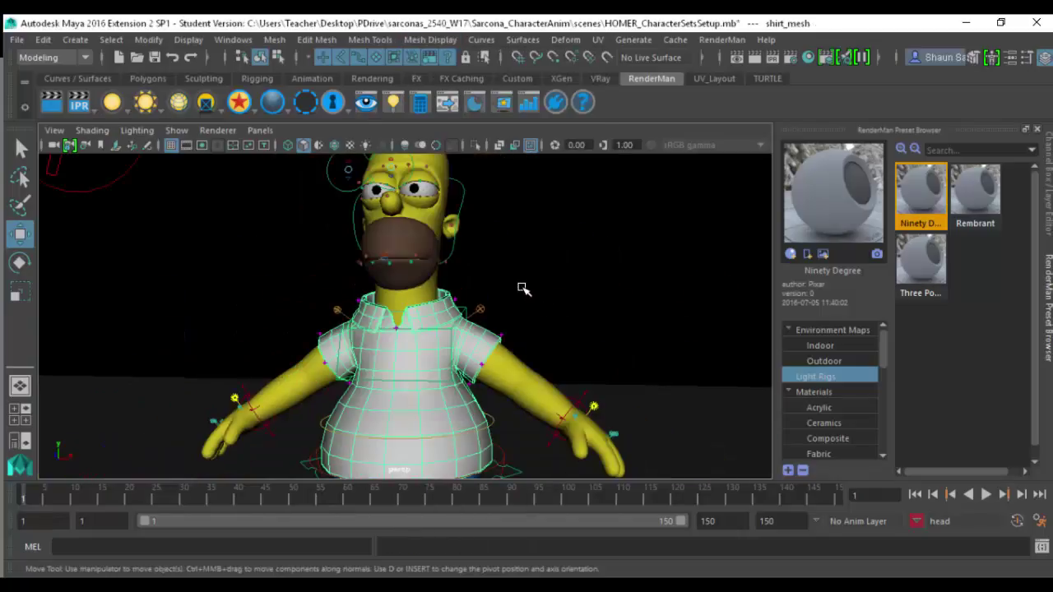
left_click(520, 288)
key("a")
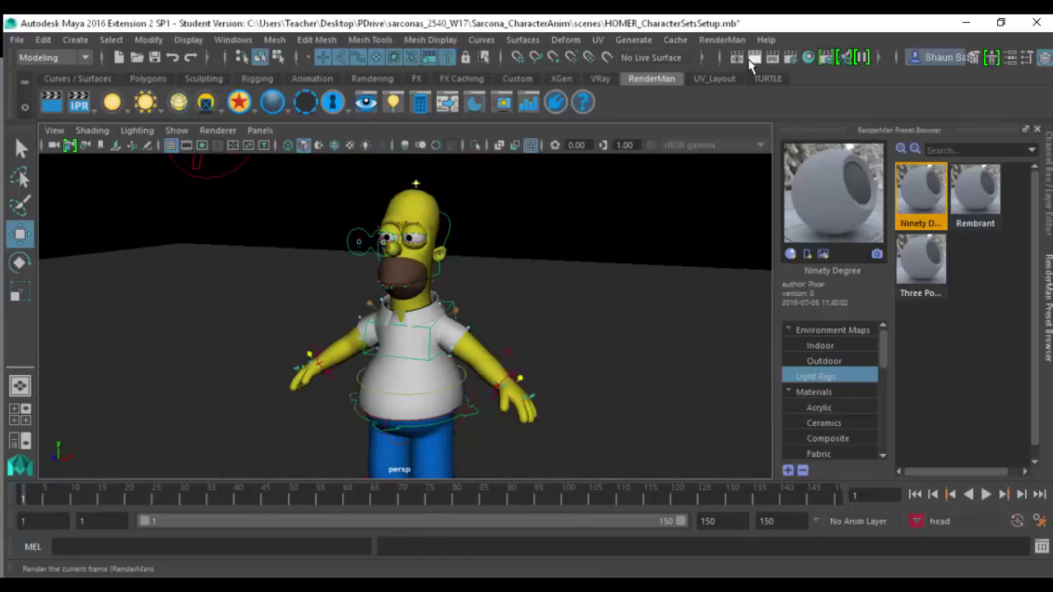
- Render Homer's upper figure with RenderMan to check the collar, and close the render
left_click(749, 59)
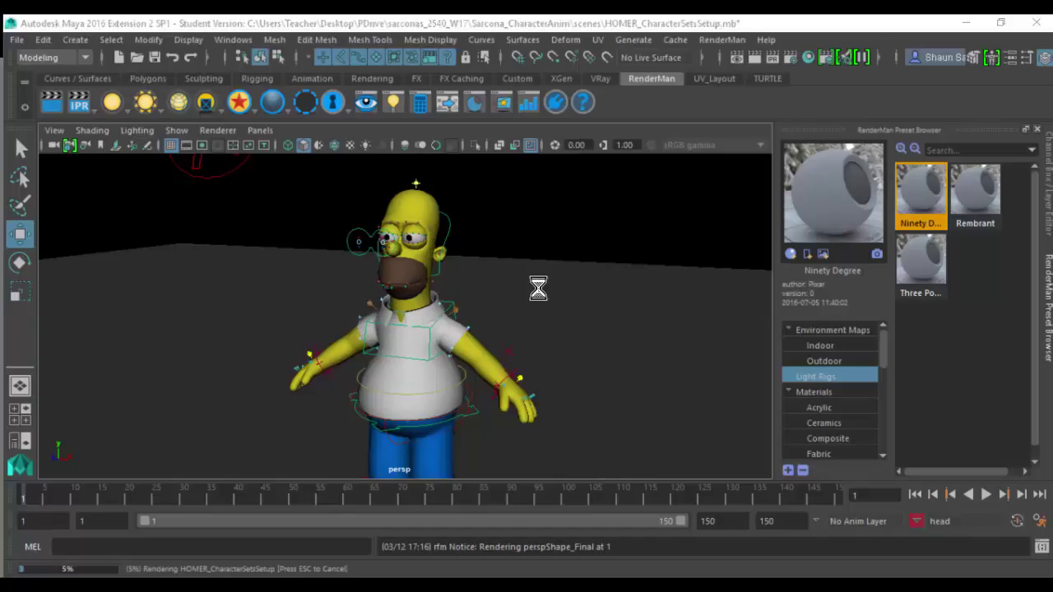
scroll(319, 317, "up", 1)
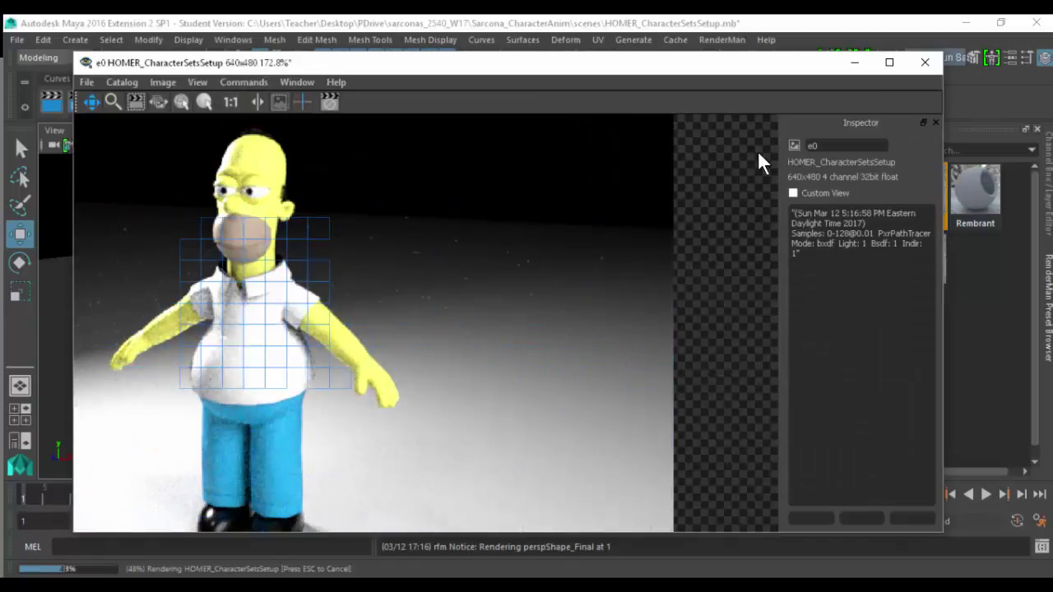
scroll(535, 255, "down", 1)
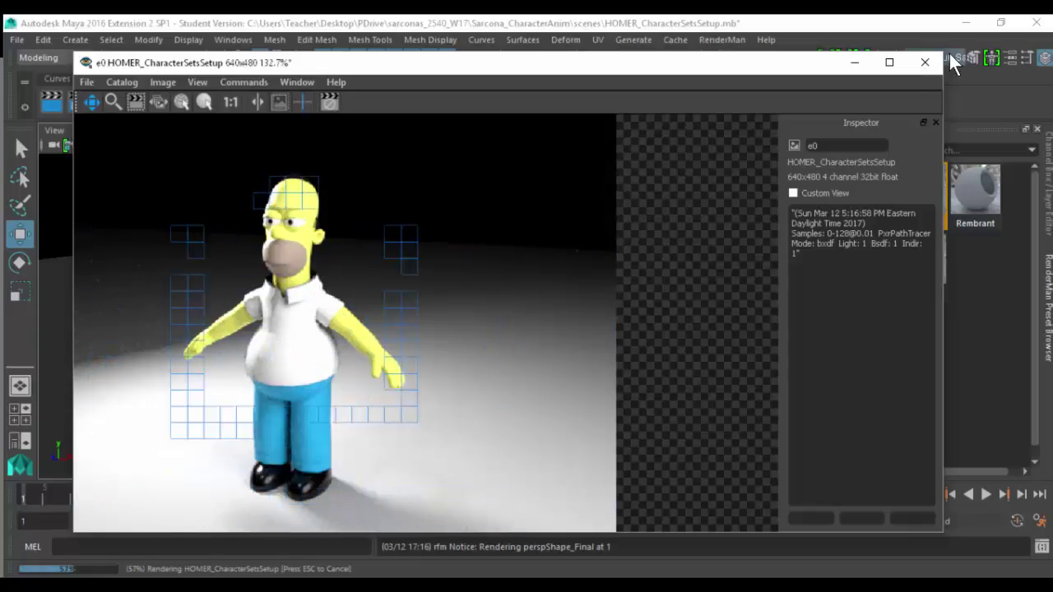
left_click(923, 69)
left_click(554, 328)
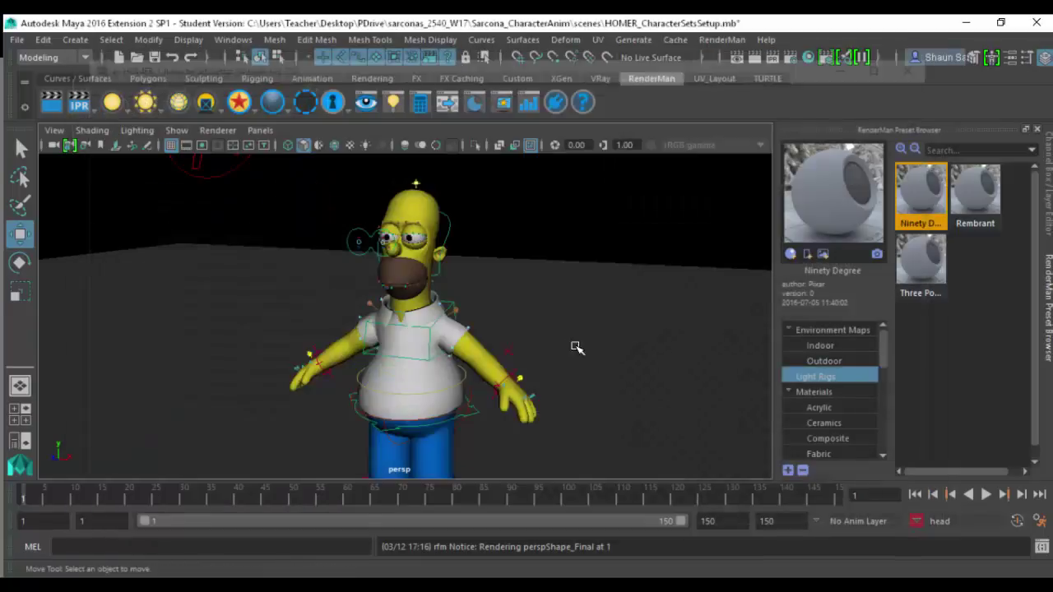
- Group the three disk lights and scale the group up uniformly around Homer
right_click_drag(436, 327, 352, 281, "alt")
left_click_drag(509, 188, 512, 189)
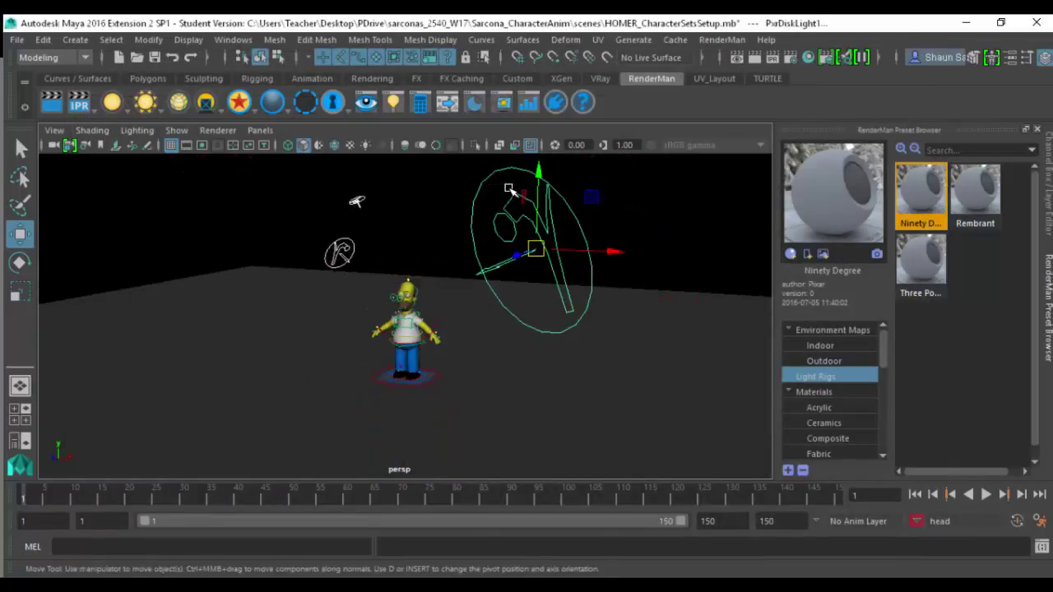
key("ctrl+g")
key("r")
left_click_drag(406, 376, 646, 368)
left_click_drag(405, 307, 391, 117, "ctrl")
key("ctrl+z")
left_click_drag(406, 377, 533, 351)
right_click_drag(533, 350, 426, 306, "alt")
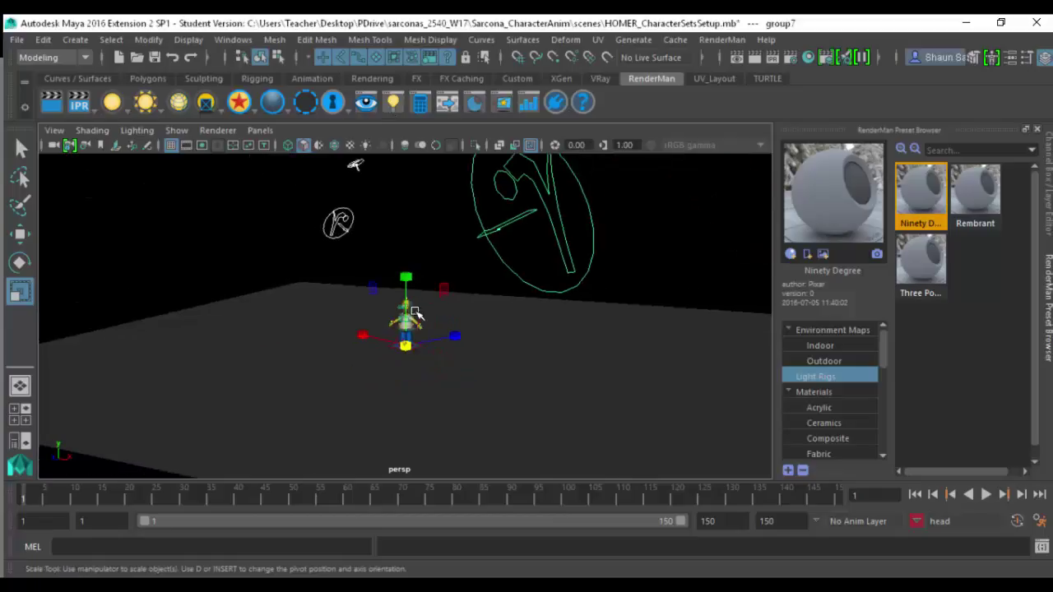
- Set the exposure of the largest disk light, PxrDiskLight1, to 3
middle_click_drag(426, 305, 409, 349, "alt")
left_click_drag(423, 353, 445, 350, "alt")
left_click(581, 184)
key("ctrl+a")
left_click_drag(667, 80, 817, 86)
double_click(673, 266)
type("2")
key("Return")
- Set the exposure of PxrDiskLight3 to 3 and that of PxrDiskLight2 to 2
left_click_drag(293, 241, 375, 247)
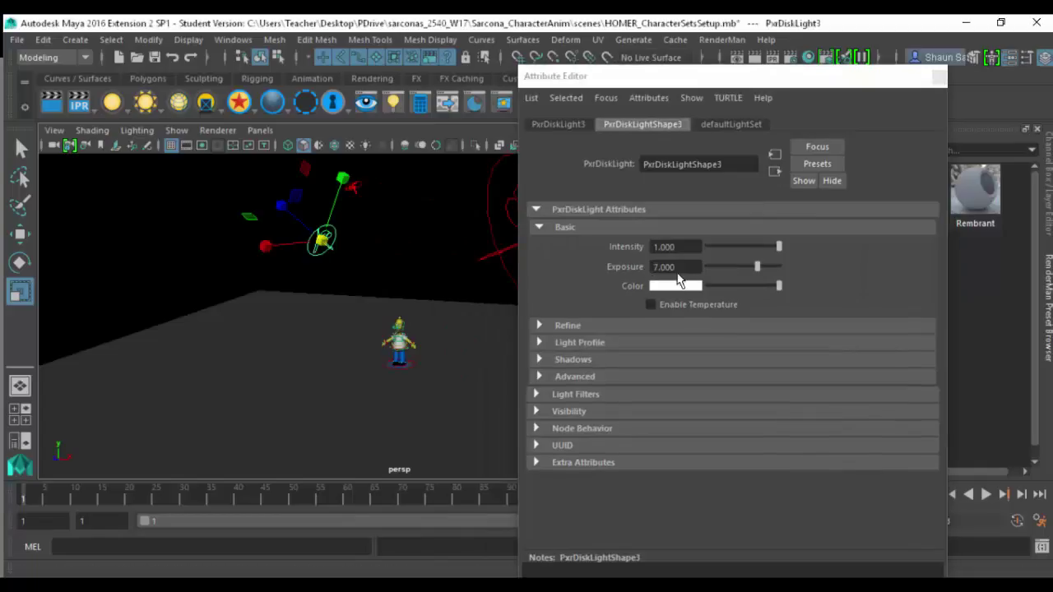
left_click_drag(679, 267, 580, 257)
type("3")
left_click(355, 186)
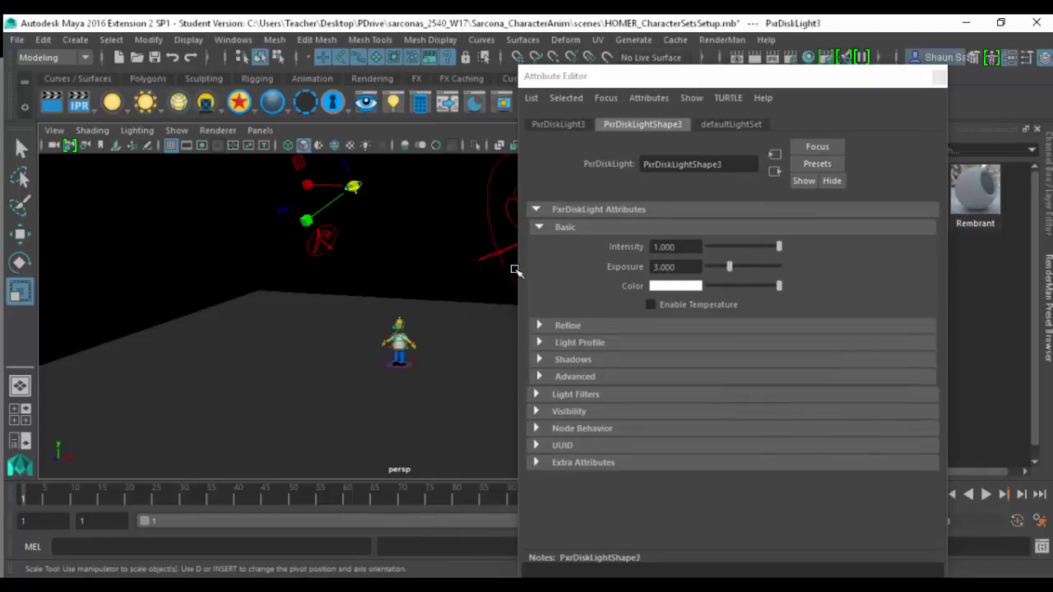
- Render Homer's full figure to check the reduced light exposures, and discard the render session
scroll(420, 337, "up", 5)
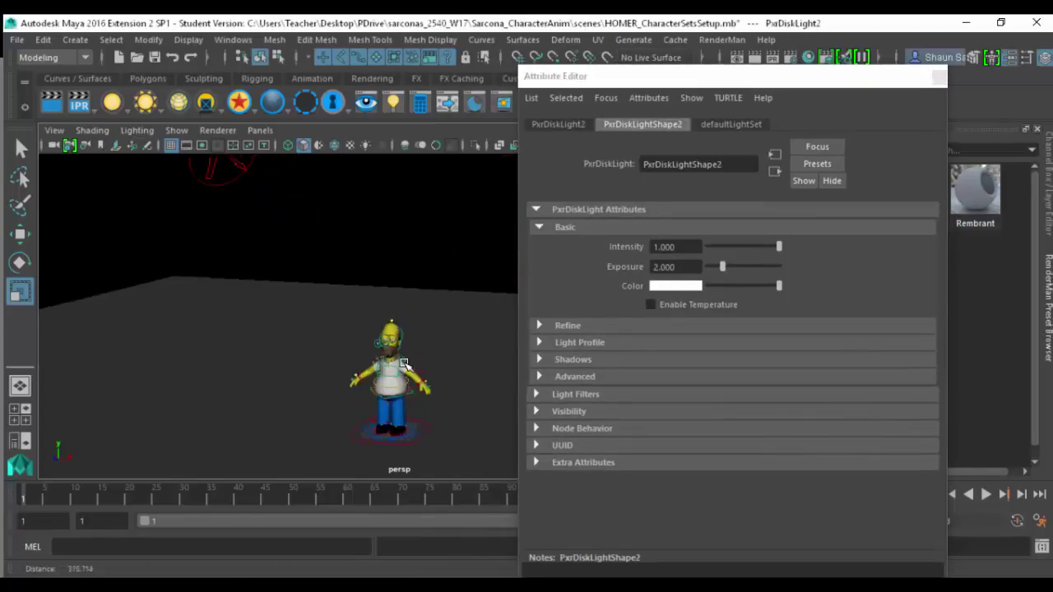
left_click_drag(422, 275, 426, 238, "alt")
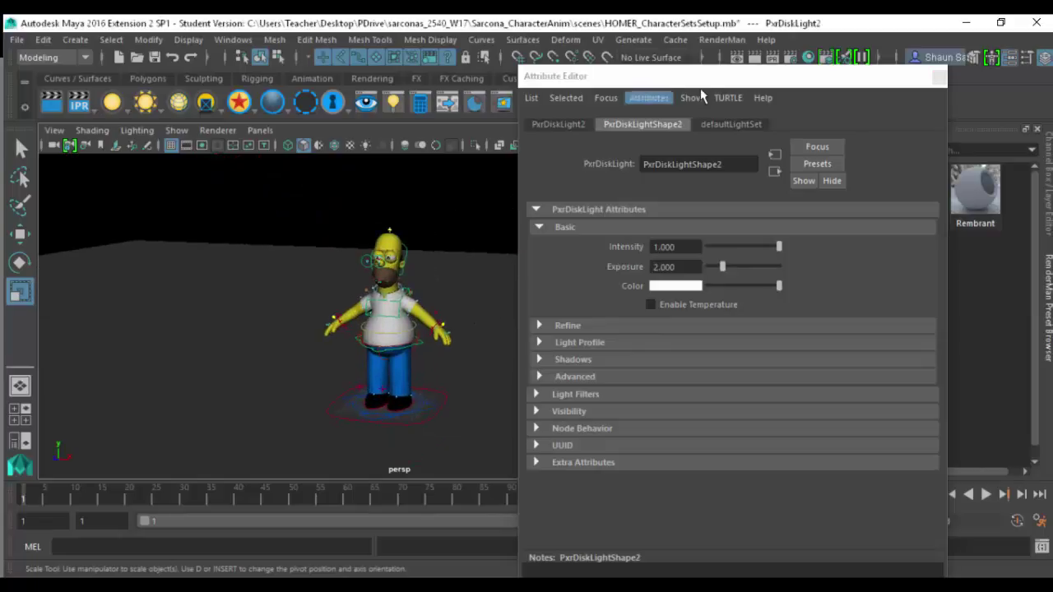
left_click(753, 58)
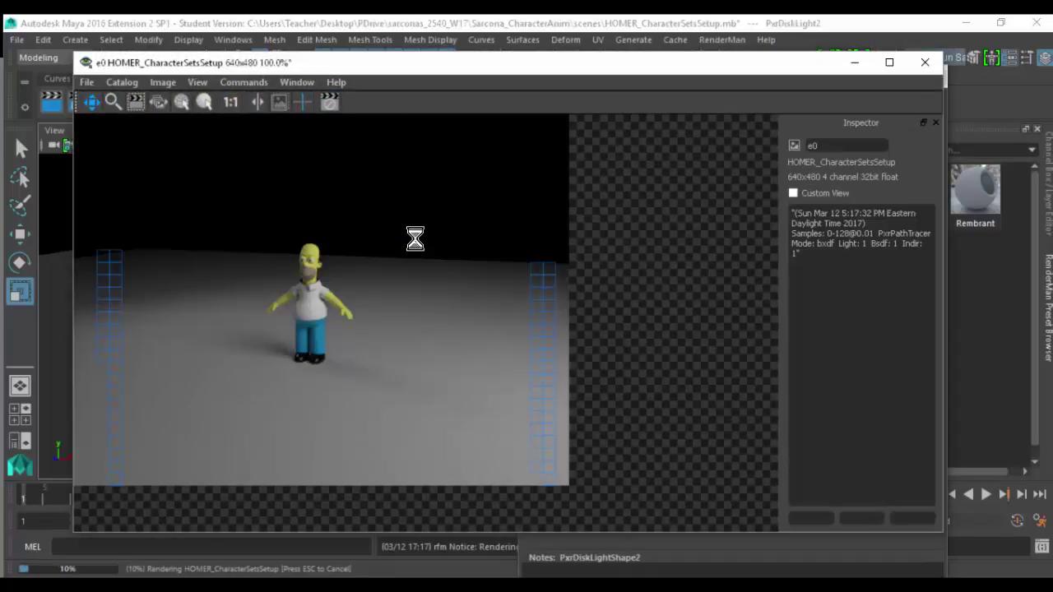
scroll(264, 304, "up", 3)
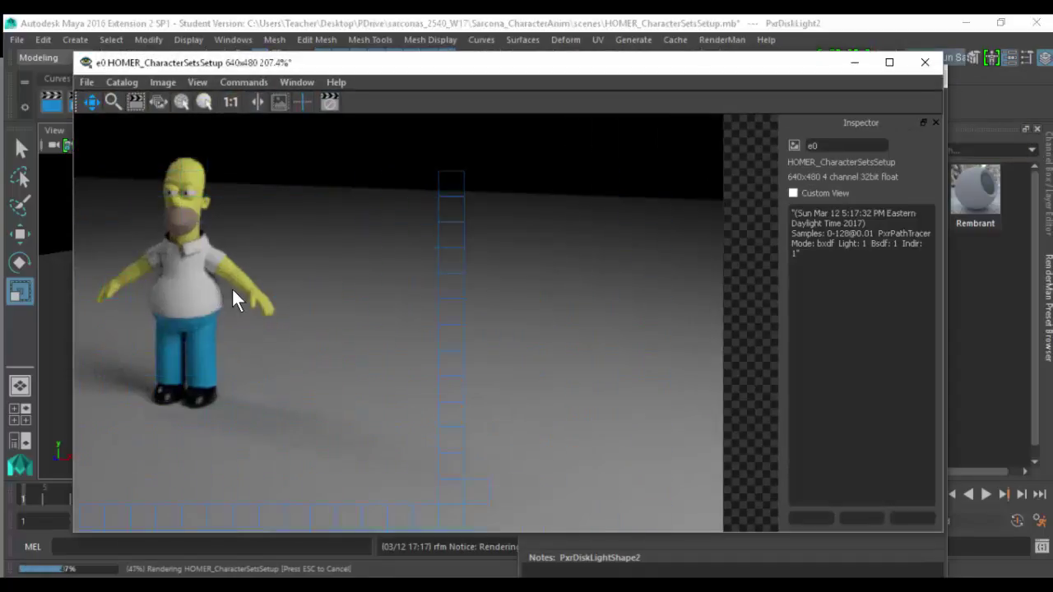
left_click_drag(270, 296, 313, 330)
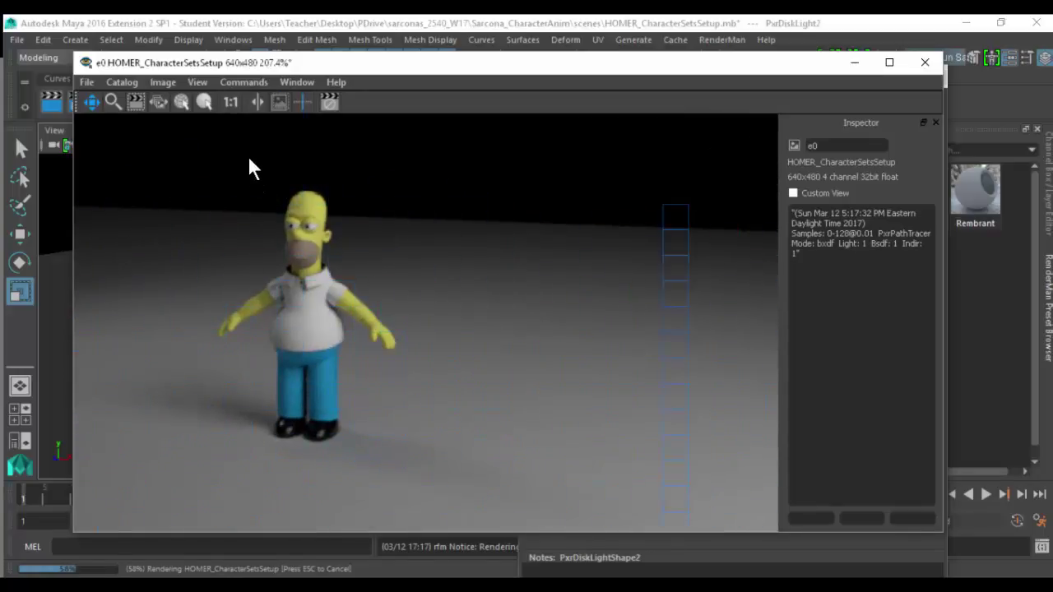
left_click(84, 81)
left_click(112, 176)
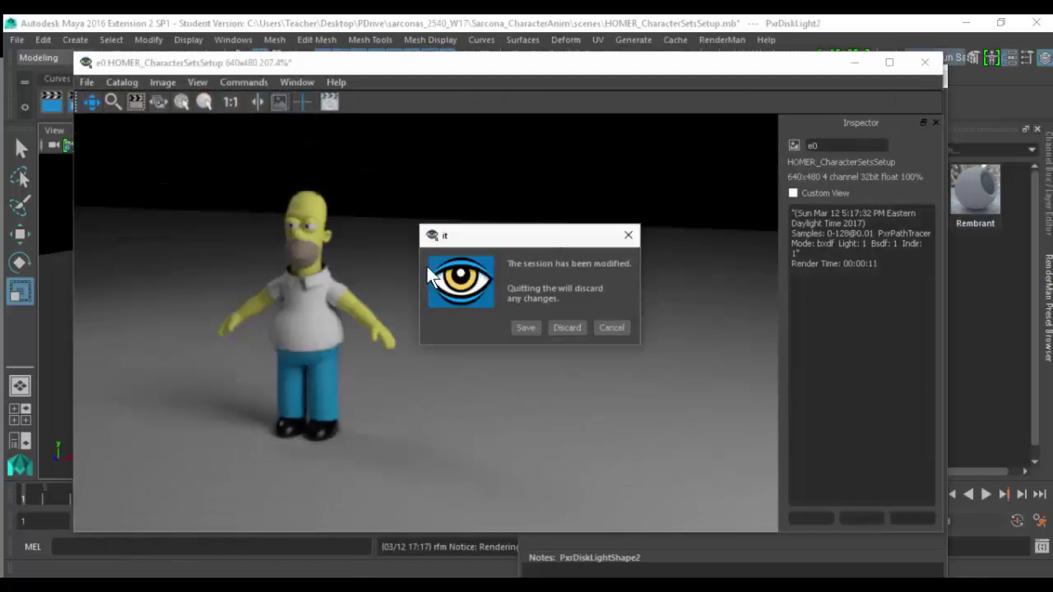
left_click(567, 327)
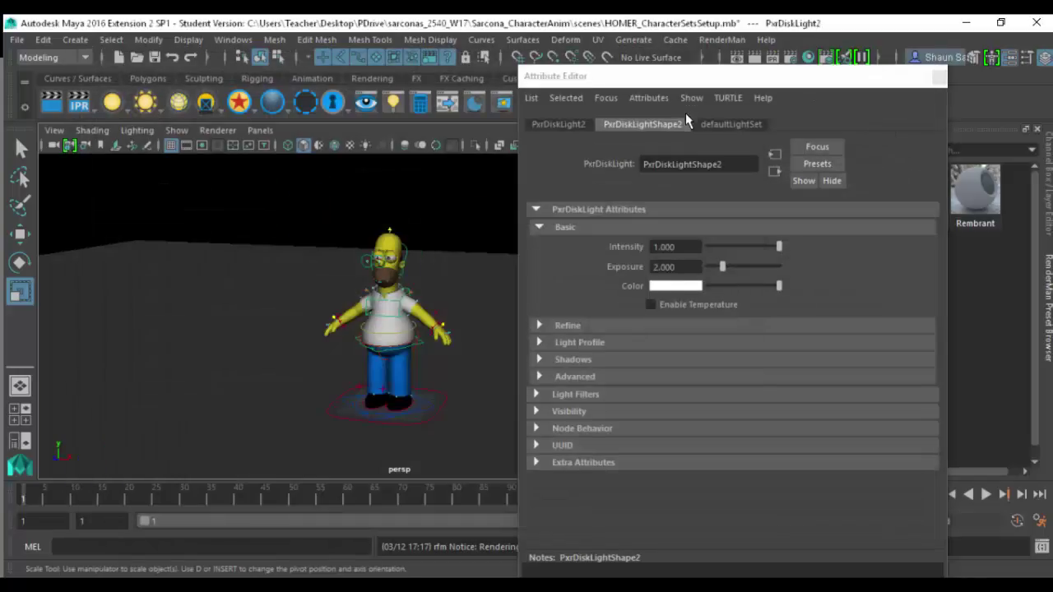
- Check the exposure of PxrDiskLight1 and set the exposure of PxrDiskLight3 to 4
left_click(938, 76)
scroll(547, 226, "down", 8)
left_click(569, 209)
key("ctrl+a")
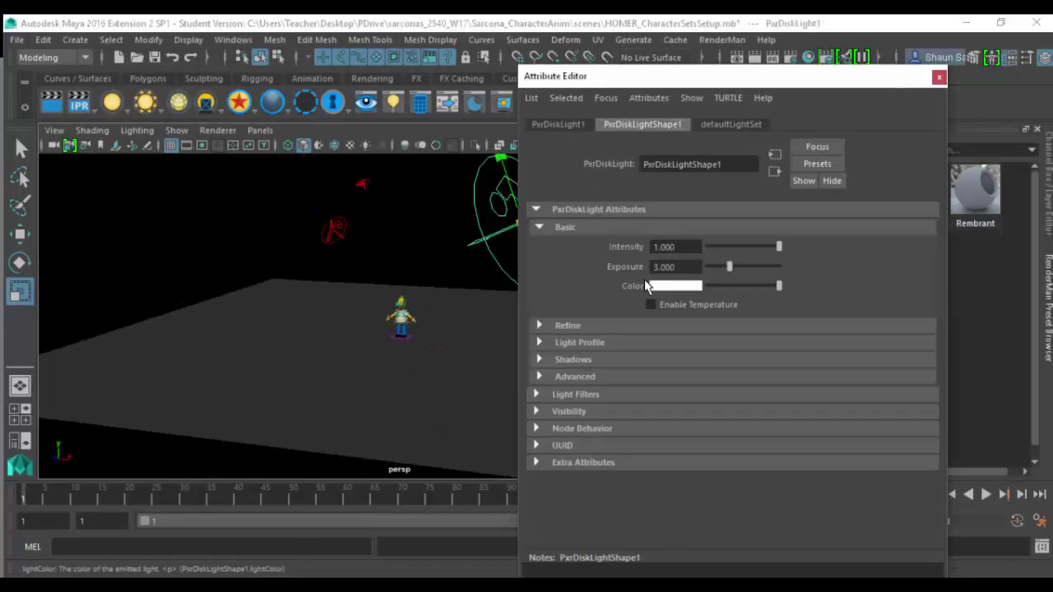
left_click(333, 231)
left_click_drag(681, 269, 640, 269)
type("4")
key("Return")
- Render a closer full-body view of Homer to check the brighter light, and discard the render session
right_click_drag(362, 278, 317, 325, "alt")
scroll(319, 329, "up", 5)
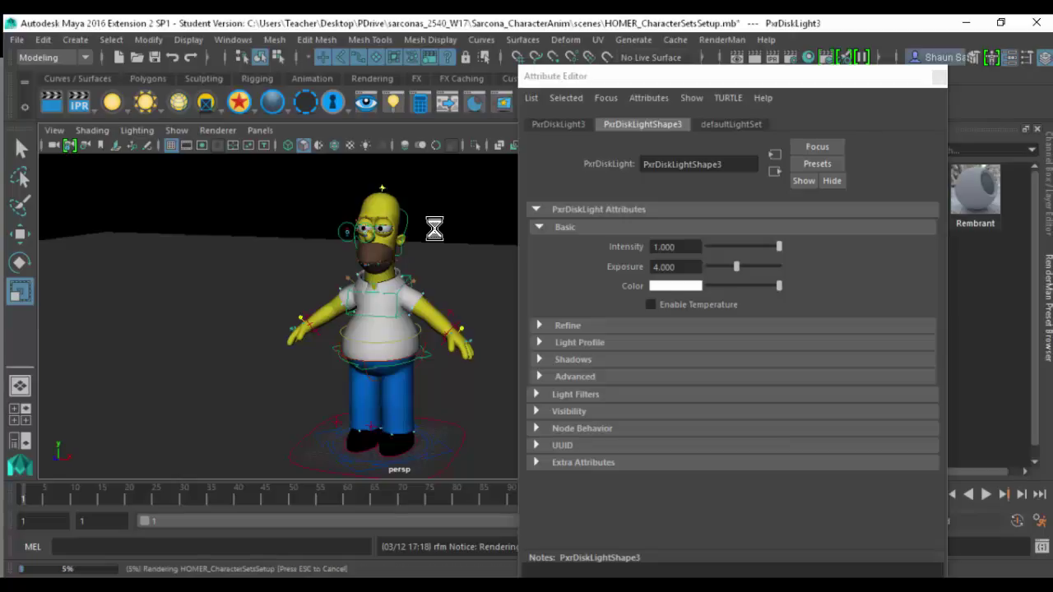
scroll(239, 265, "up", 2)
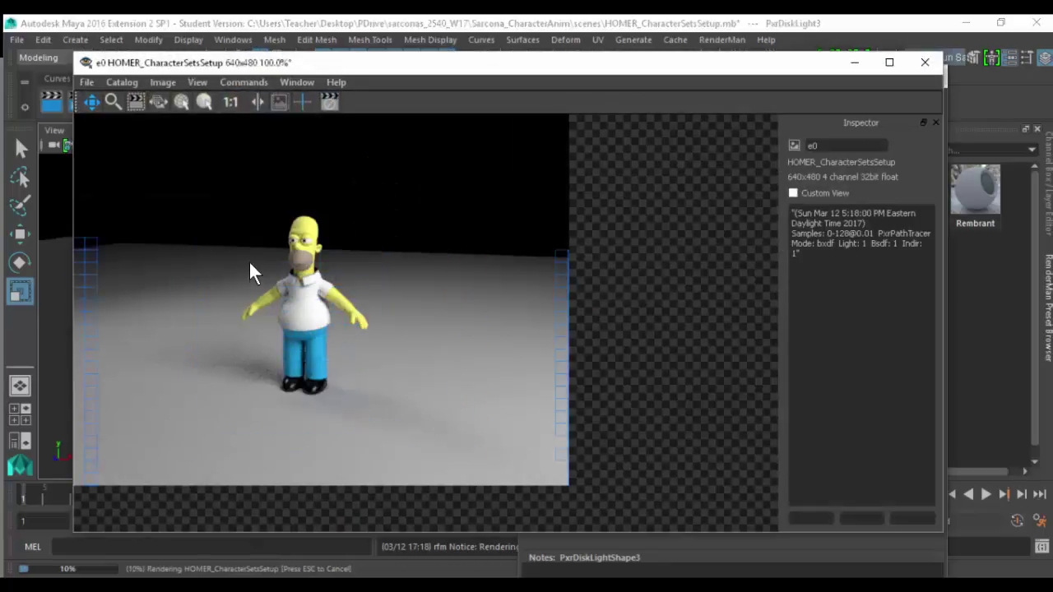
right_click(542, 195)
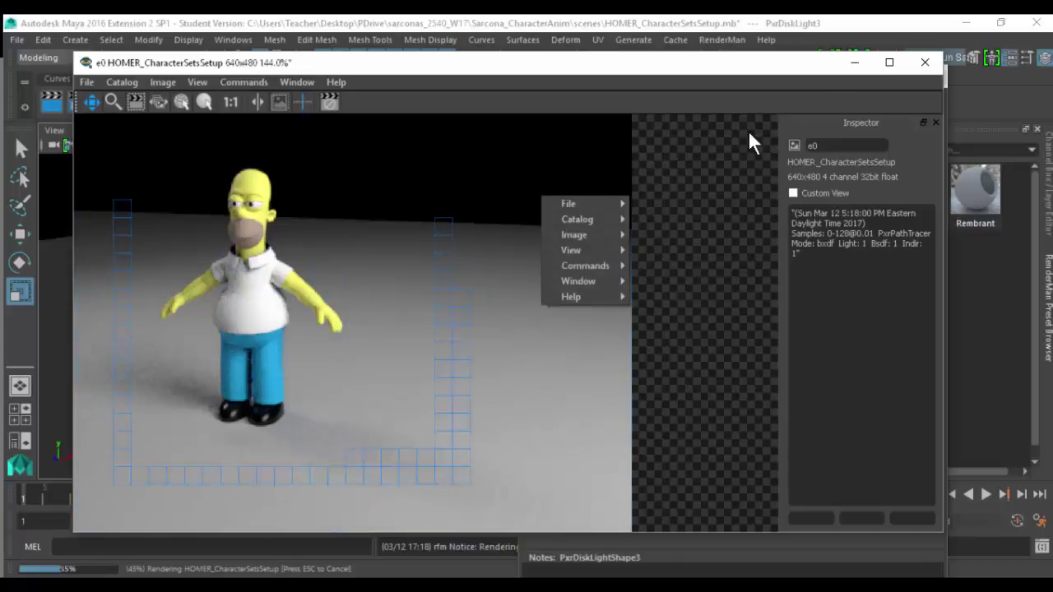
left_click(714, 163)
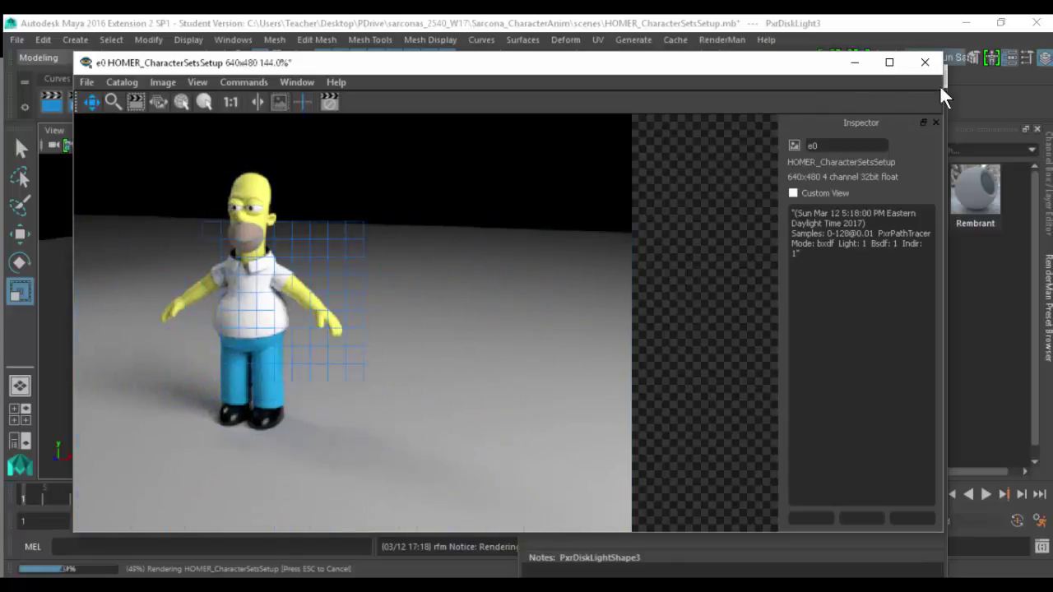
left_click(925, 63)
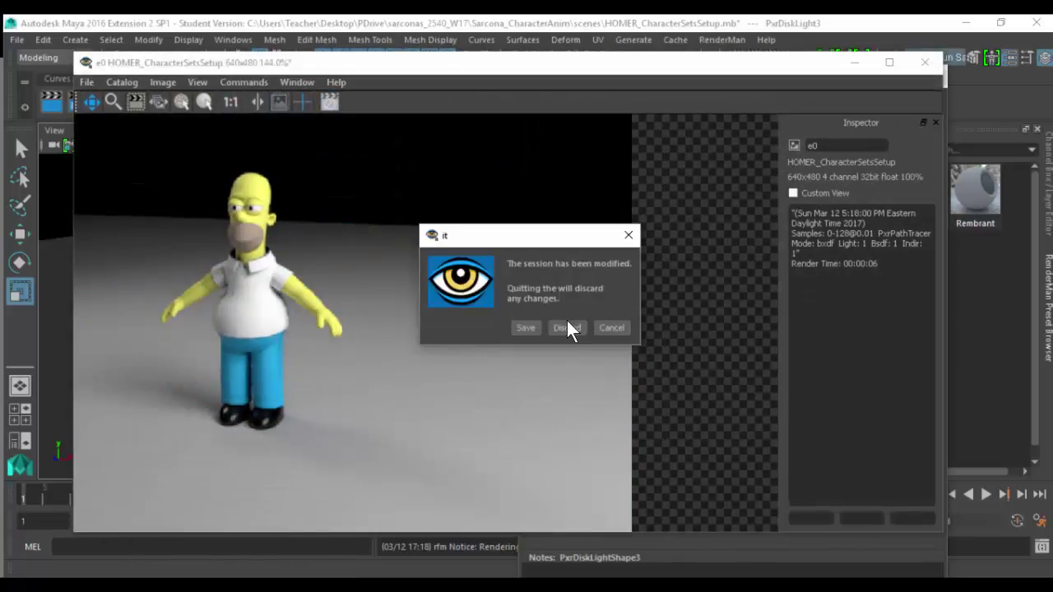
left_click(568, 325)
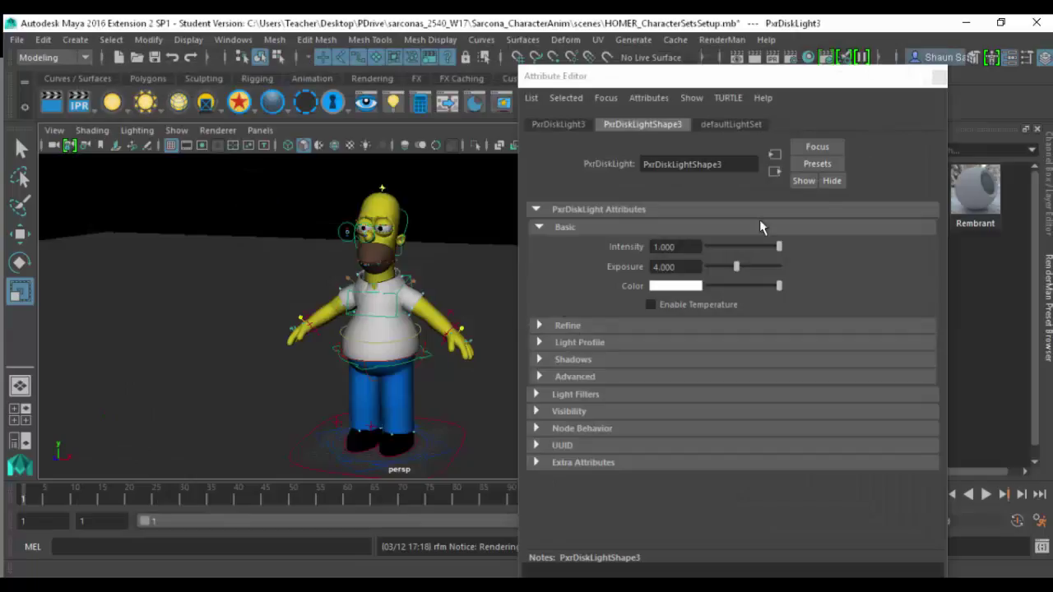
- Close the light's attributes, save the scene and show the Channel Box with the display layers
left_click(940, 78)
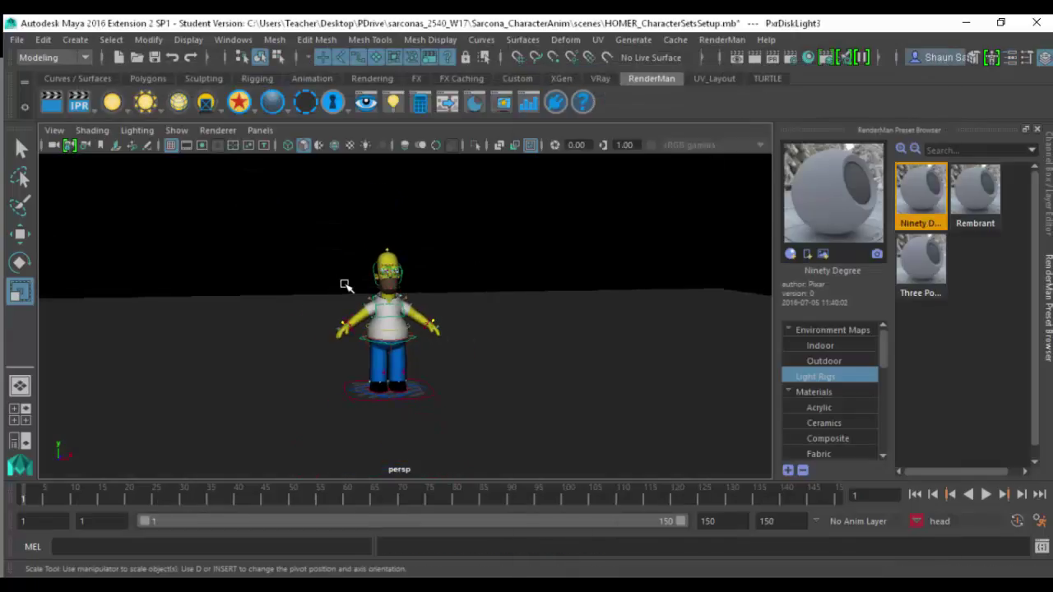
key("ctrl+s")
key("Return")
scroll(289, 339, "down", 1)
key("r")
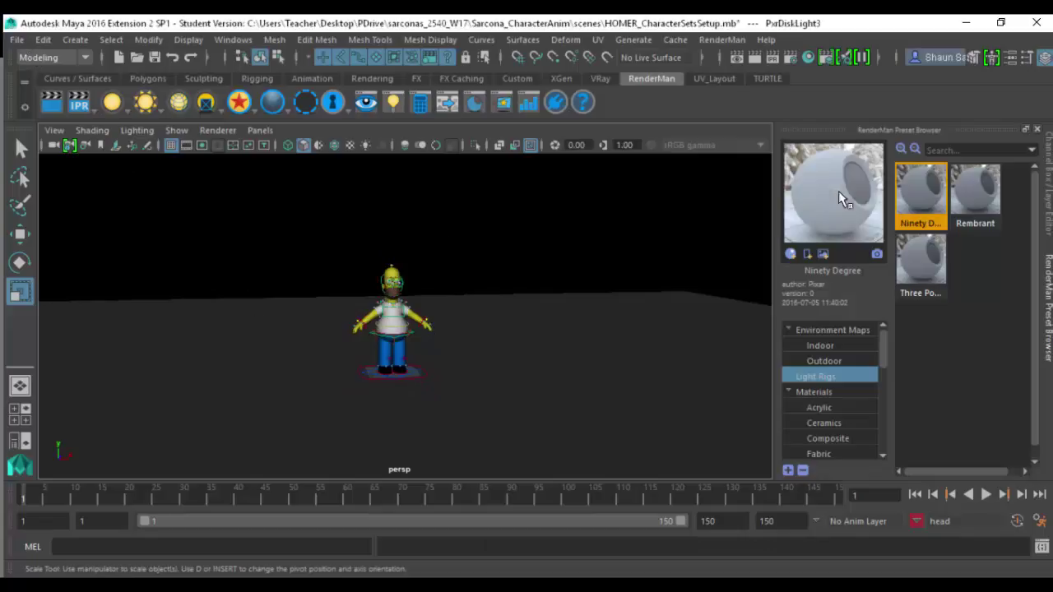
left_click(1049, 210)
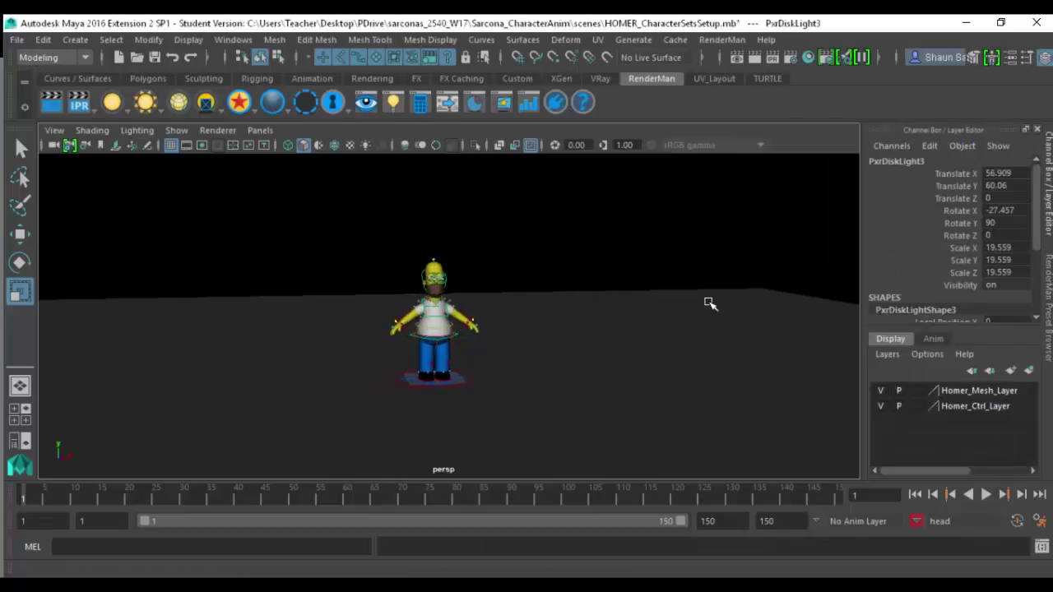
- Switch to the web browser and search Google Images for "action poses photo"
left_click(508, 333)
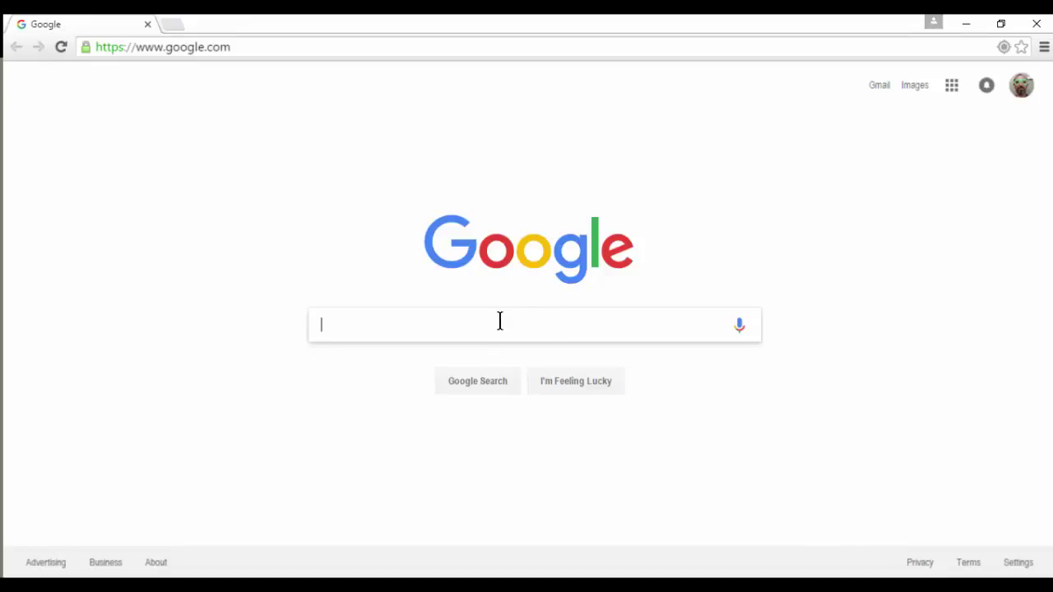
type("action poses")
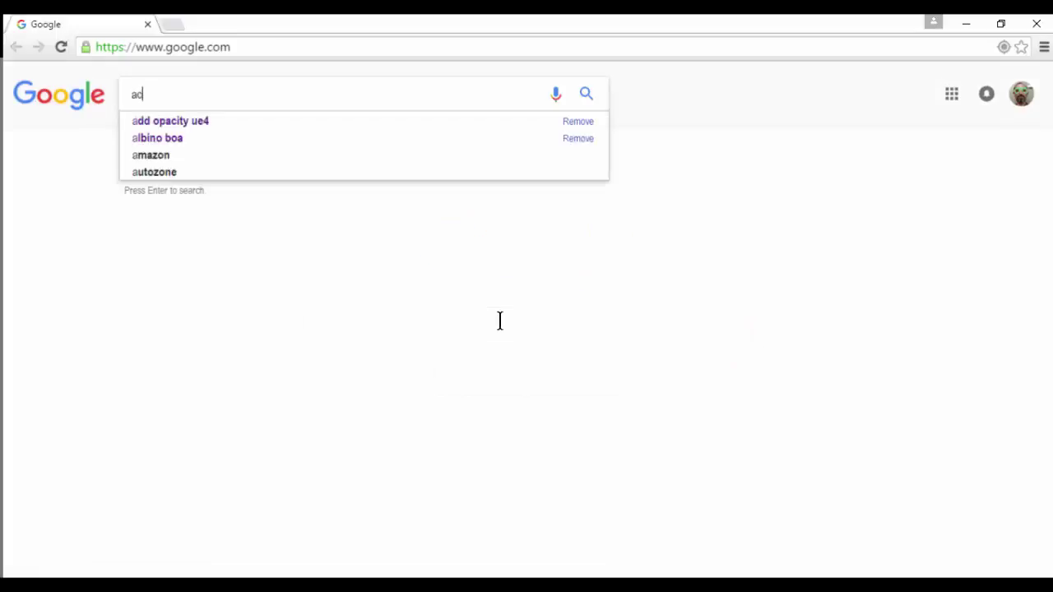
key("Return")
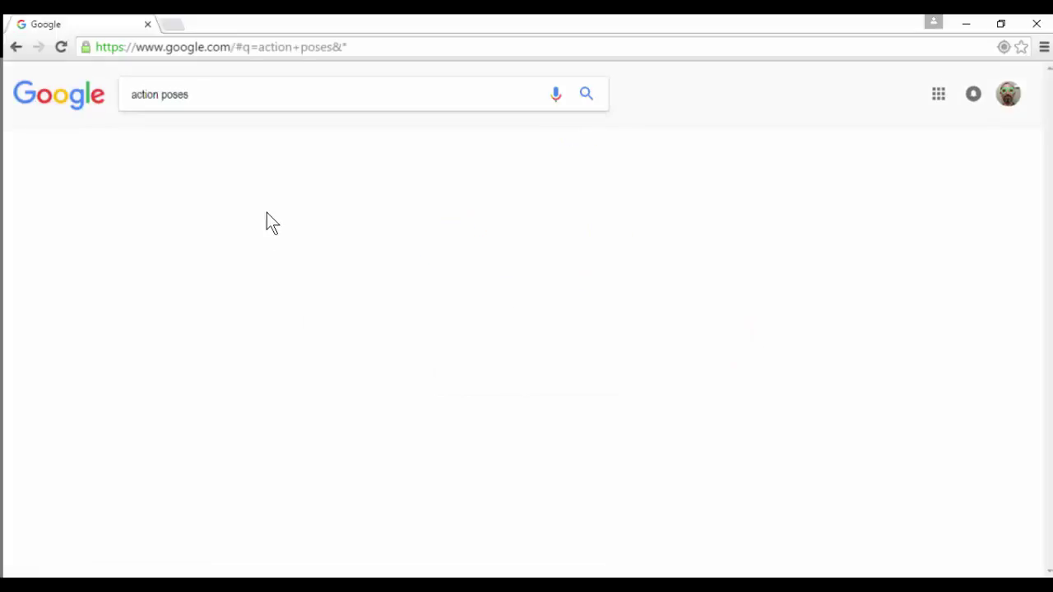
left_click(194, 148)
left_click(237, 96)
type("photo")
key("Return")
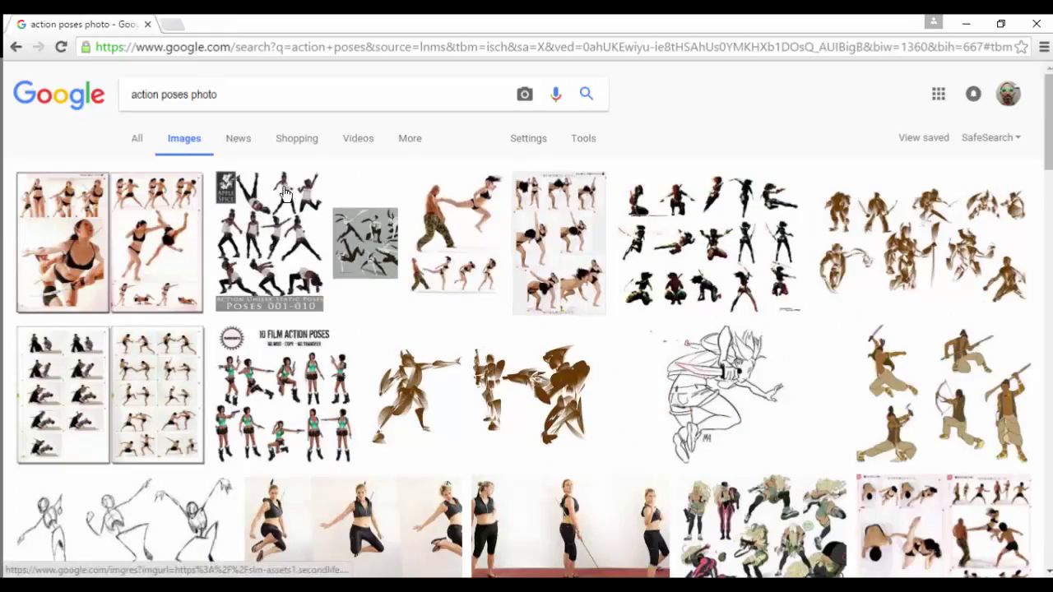
- Open the Apple Spice "Action Unisex Static Poses 001-010" reference image on its own in the browser
left_click(272, 234)
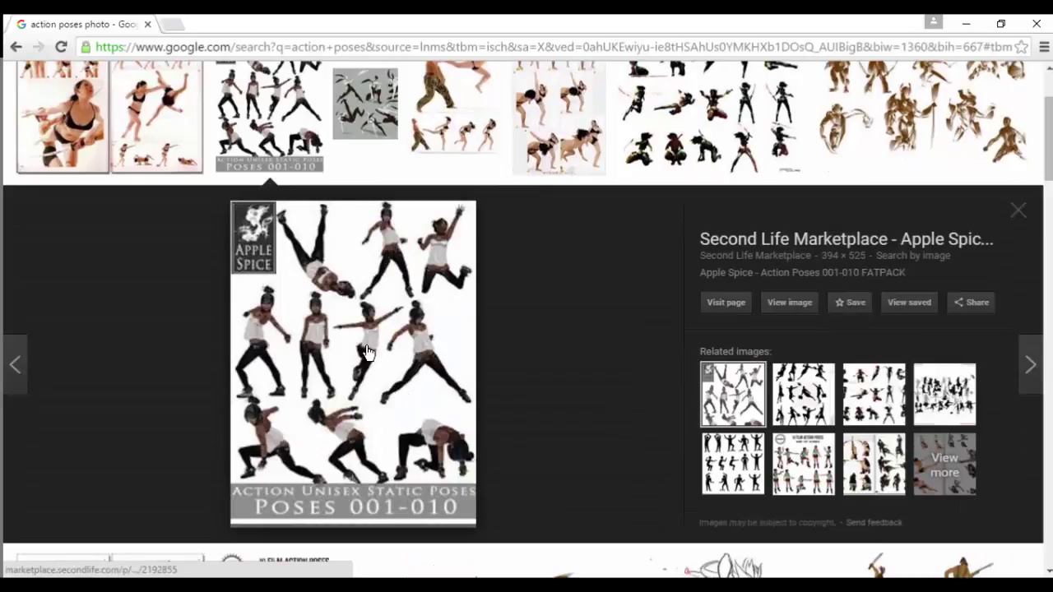
left_click(292, 444)
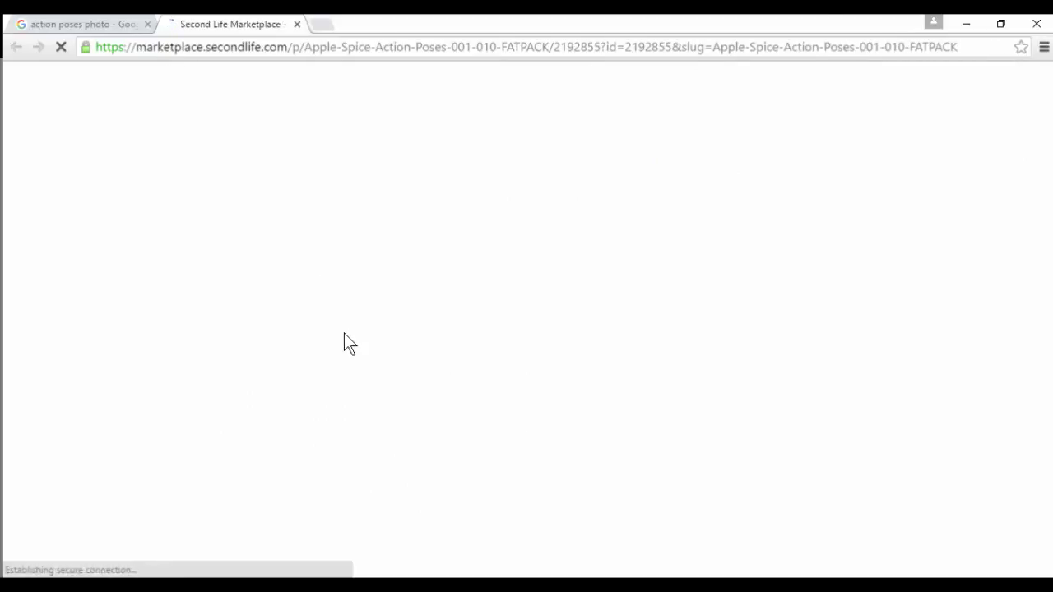
key("ctrl+w")
left_click(782, 302)
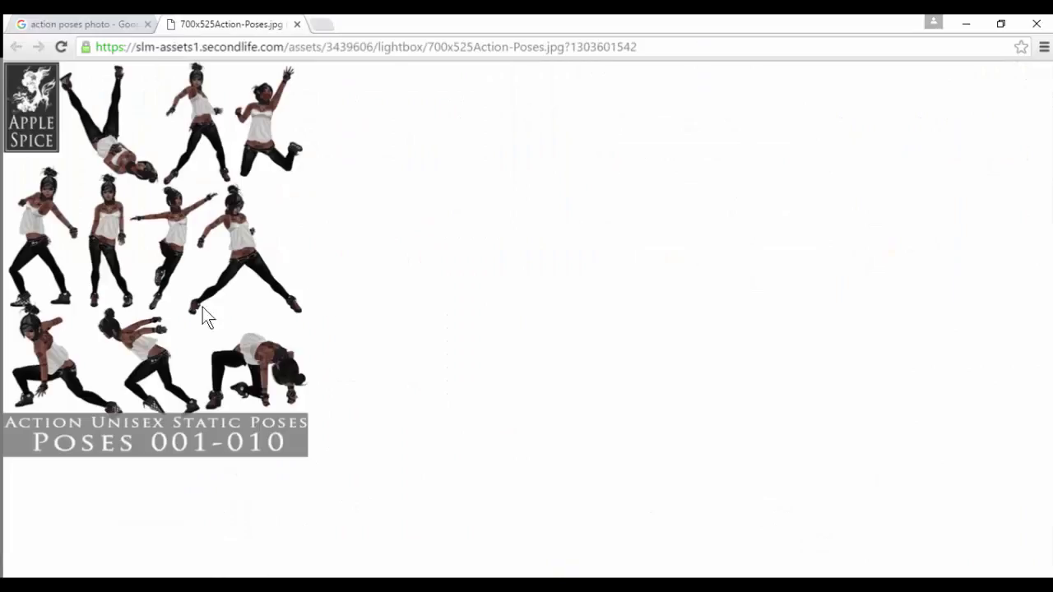
- Enlarge the Apple Spice pose sheet to examine its poses, and close it to return to the image results
scroll(74, 338, "up", 5, "ctrl")
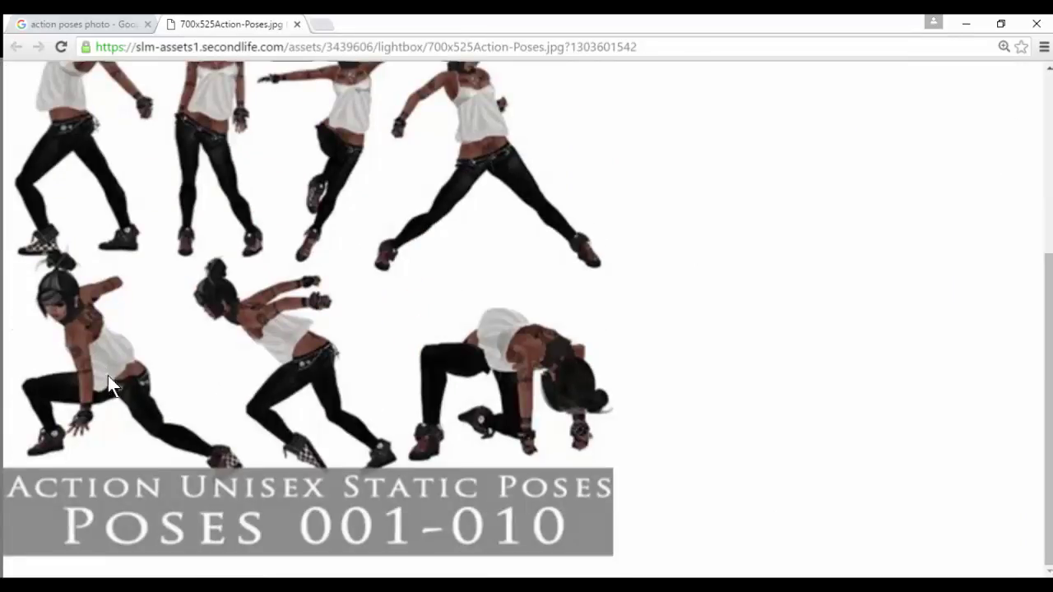
scroll(122, 357, "up", 4)
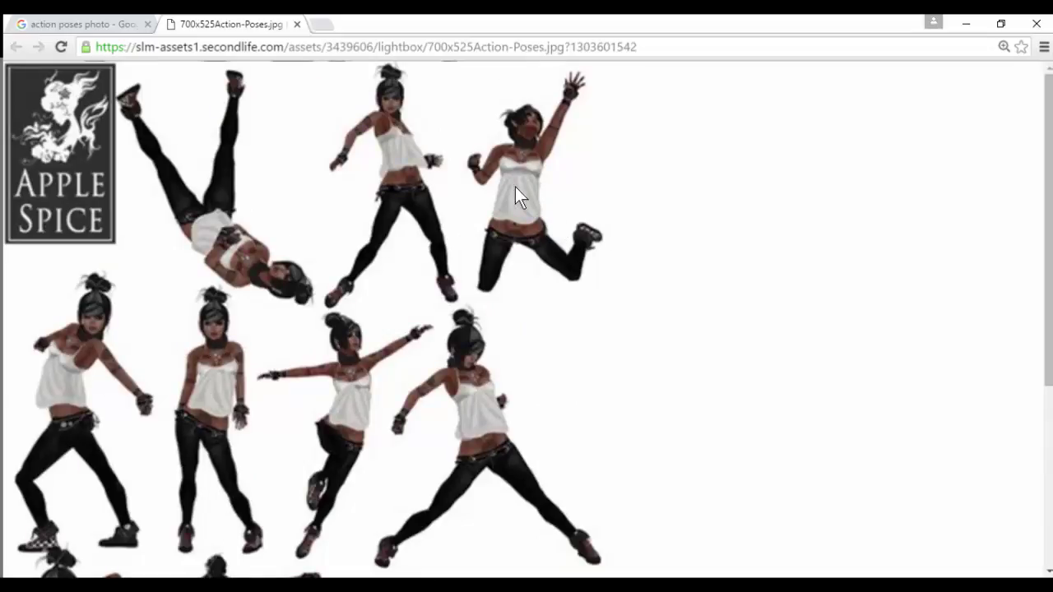
key("ctrl+w")
scroll(329, 192, "up", 2)
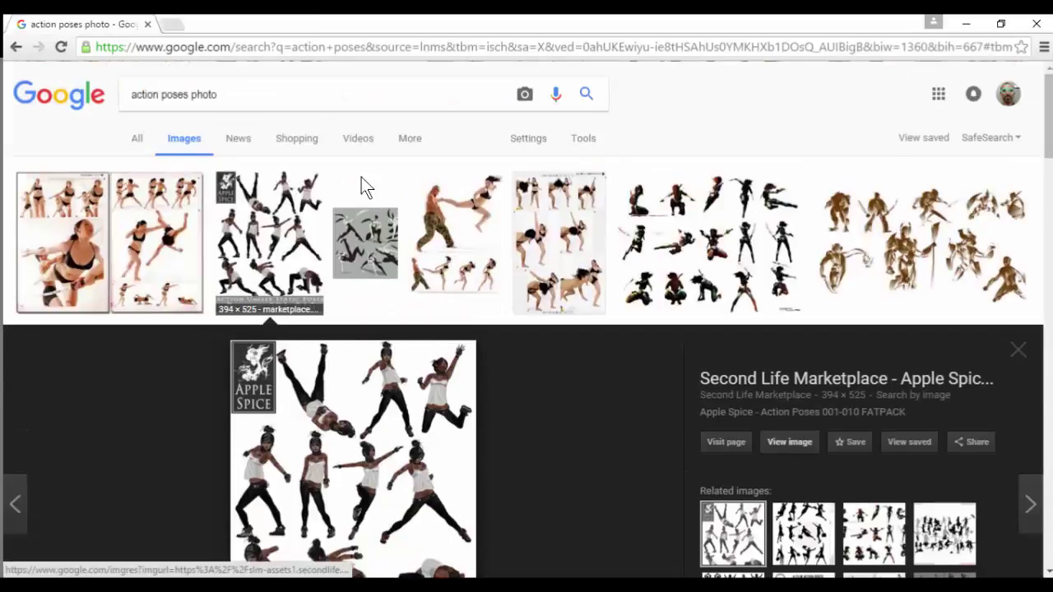
- View the "FIGHTING POSES" reference image from TIGSource Forums at full size, and close it again
left_click(551, 243)
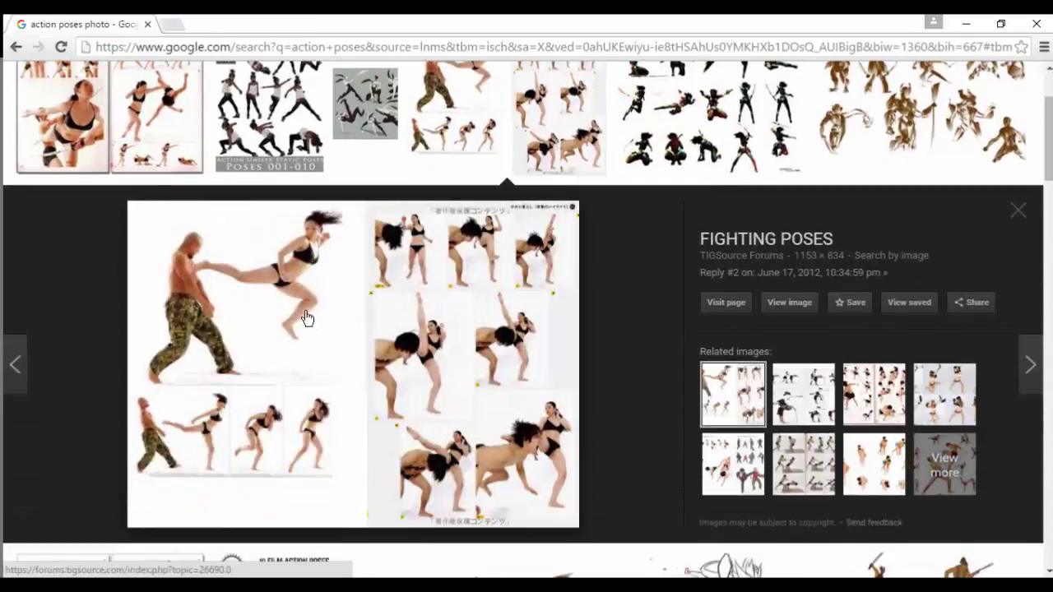
left_click(782, 303)
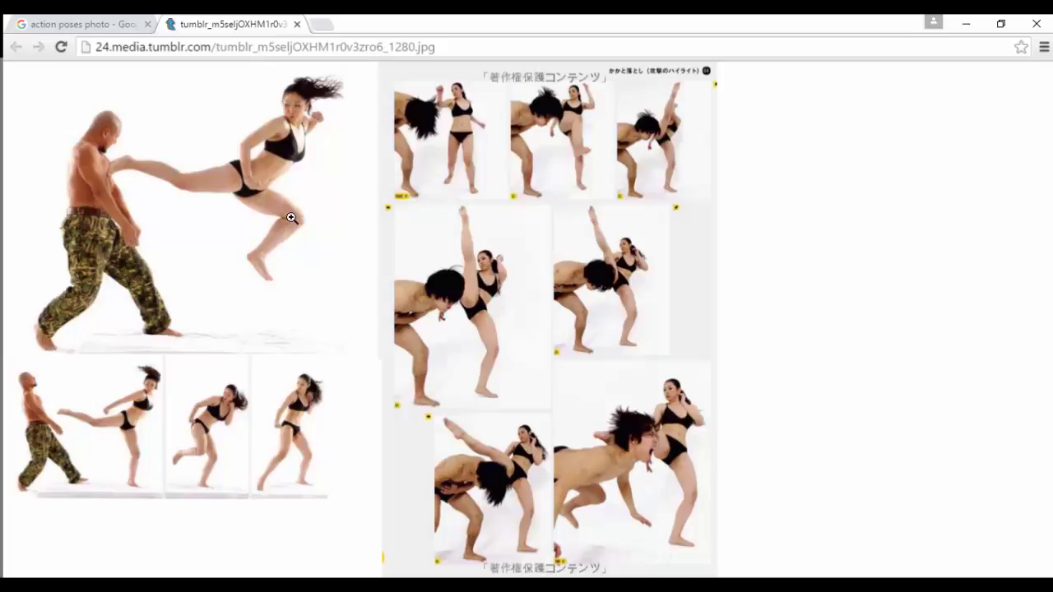
right_click(221, 156)
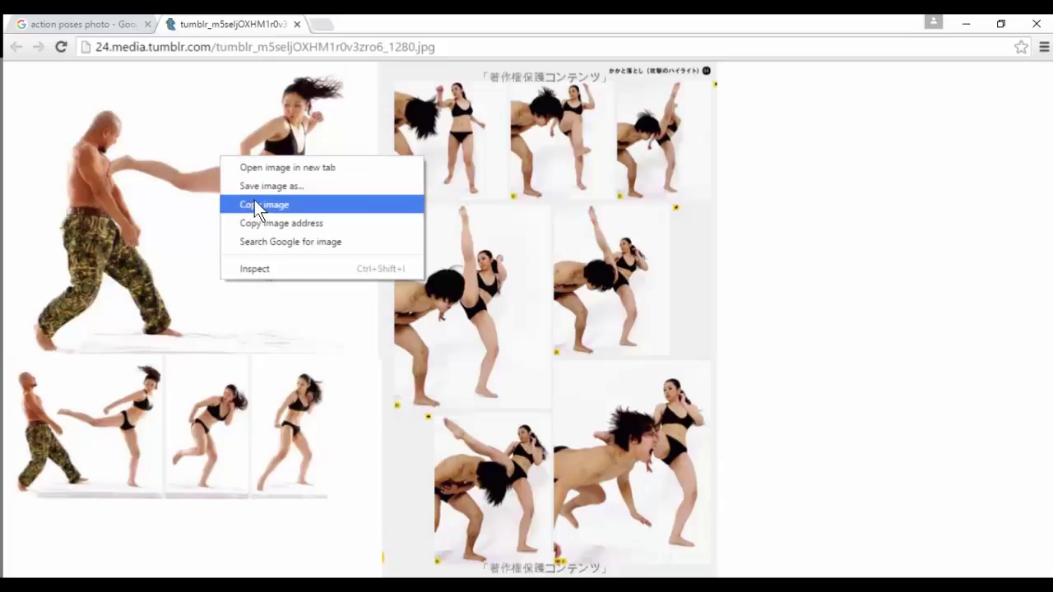
left_click(281, 25)
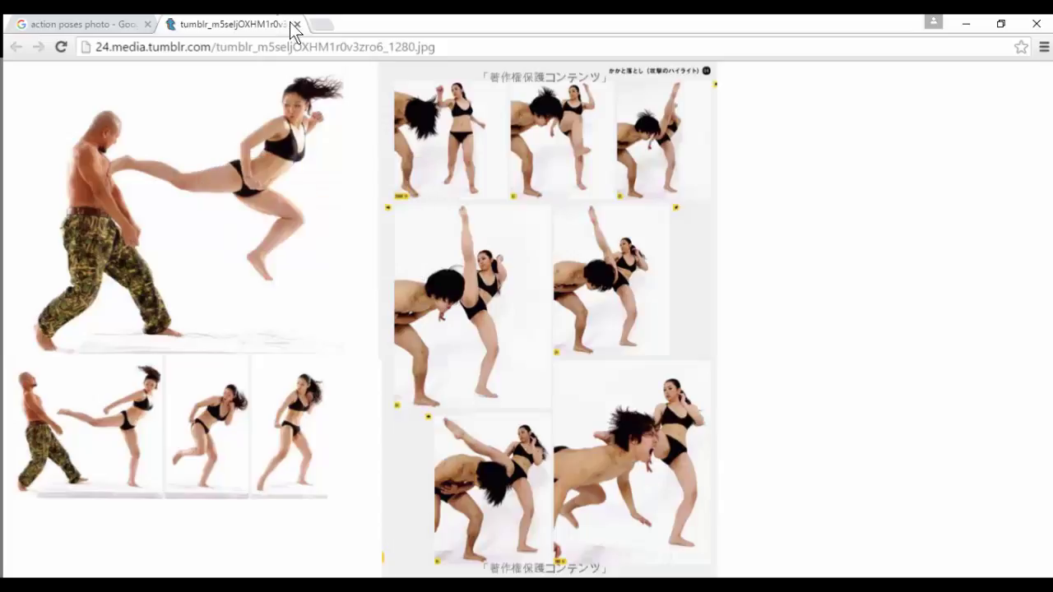
left_click(298, 24)
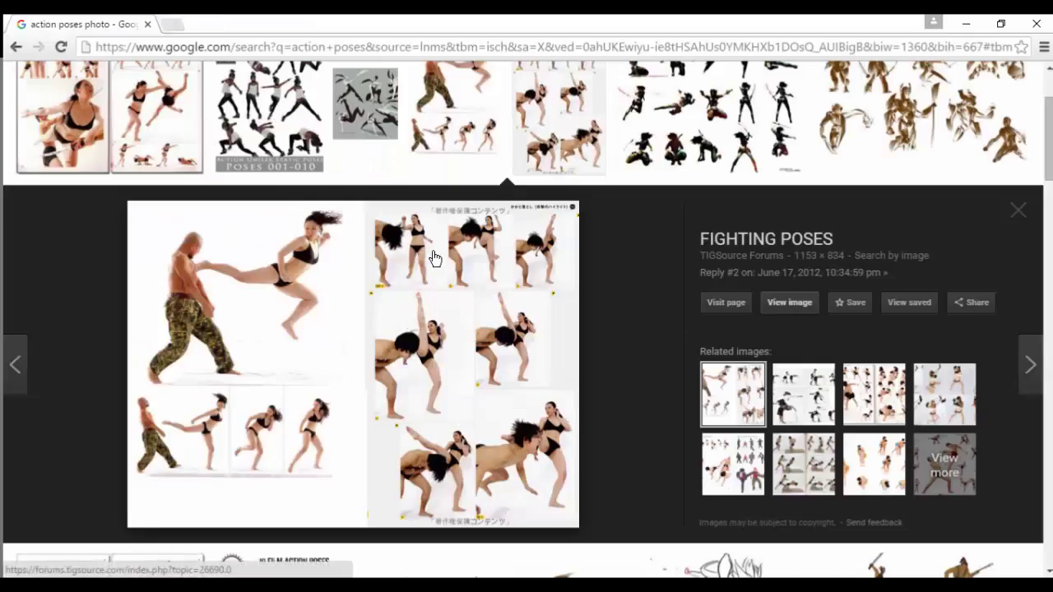
- Preview more of the action pose results, including the Mindshift "10 Film Action Poses" sheet
scroll(434, 258, "up", 2)
left_click(623, 276)
left_click(832, 161)
scroll(494, 271, "down", 4)
left_click(276, 278)
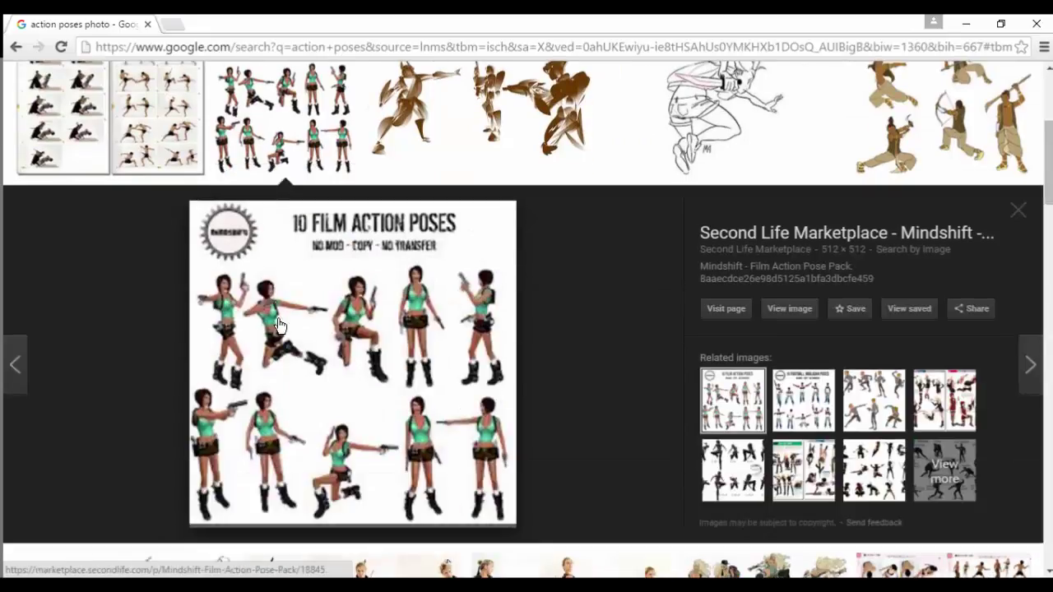
- Open the Pinterest sword-fighting pose sheet on its own and enlarge it to full resolution
scroll(214, 280, "up", 1)
left_click(171, 261)
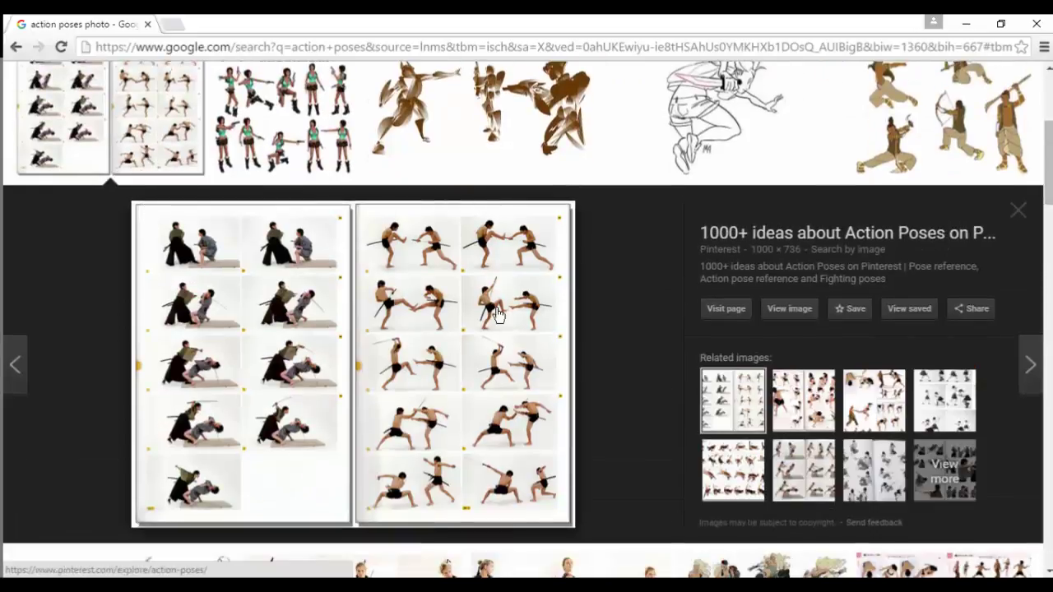
left_click(792, 311)
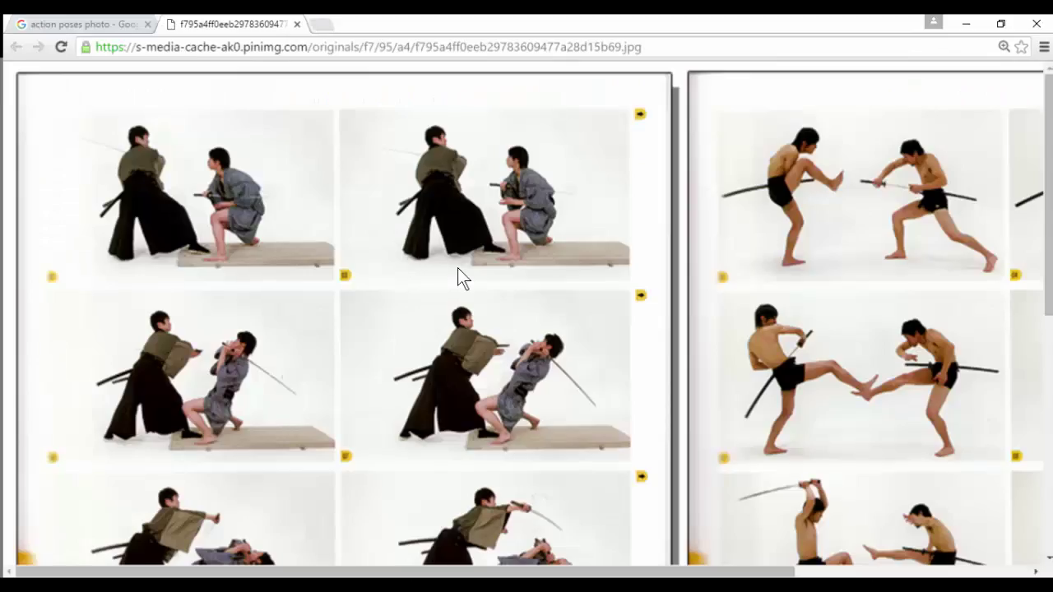
left_click(458, 268)
- Examine the sword-fighting poses on both pages of the sheet, and close the image
scroll(459, 278, "down", 5)
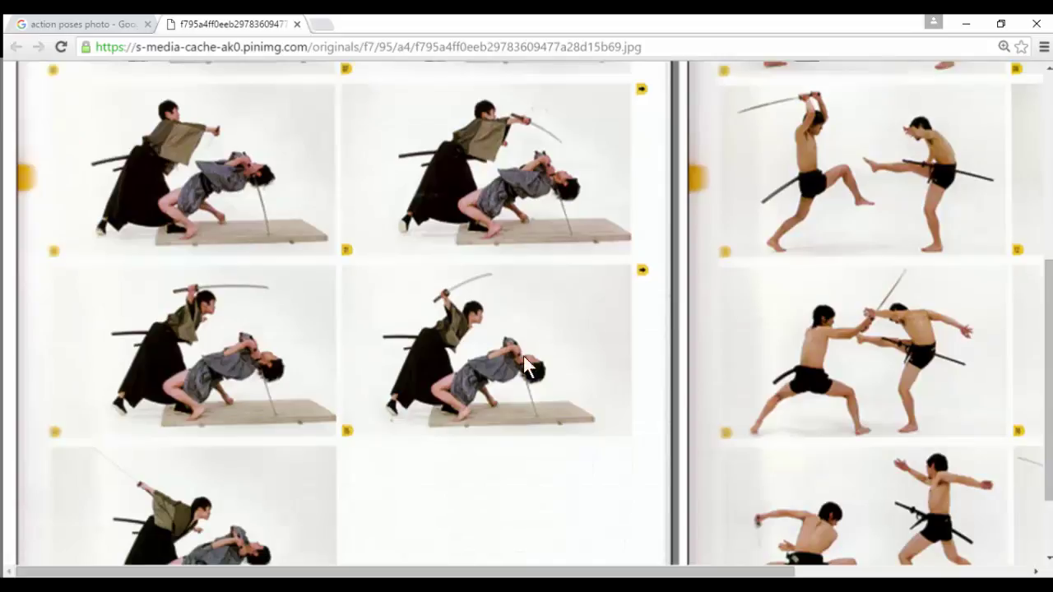
scroll(526, 386, "down", 2)
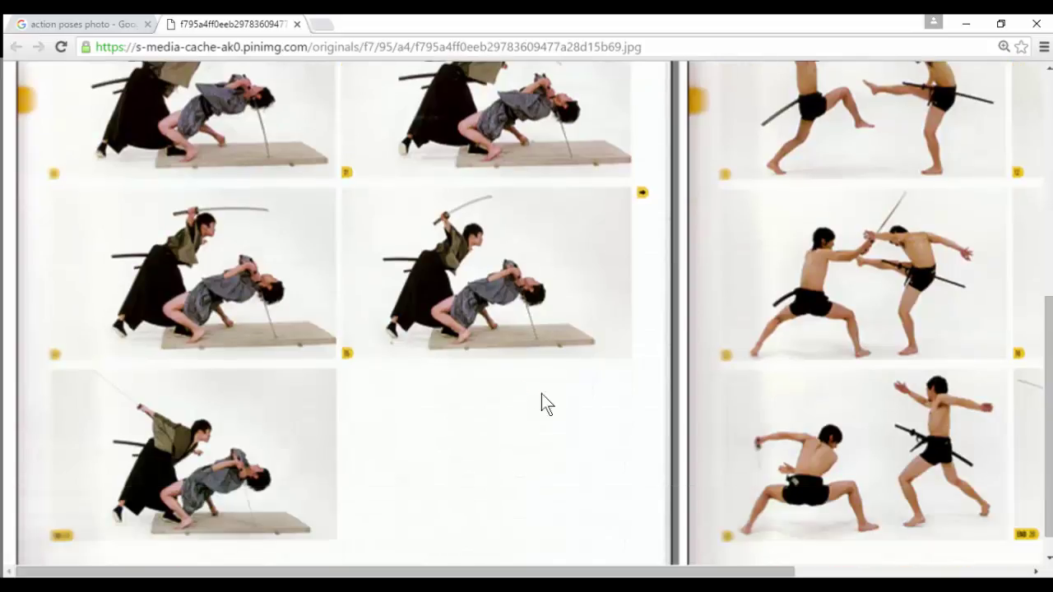
scroll(700, 411, "down", 1)
scroll(740, 395, "right", 4)
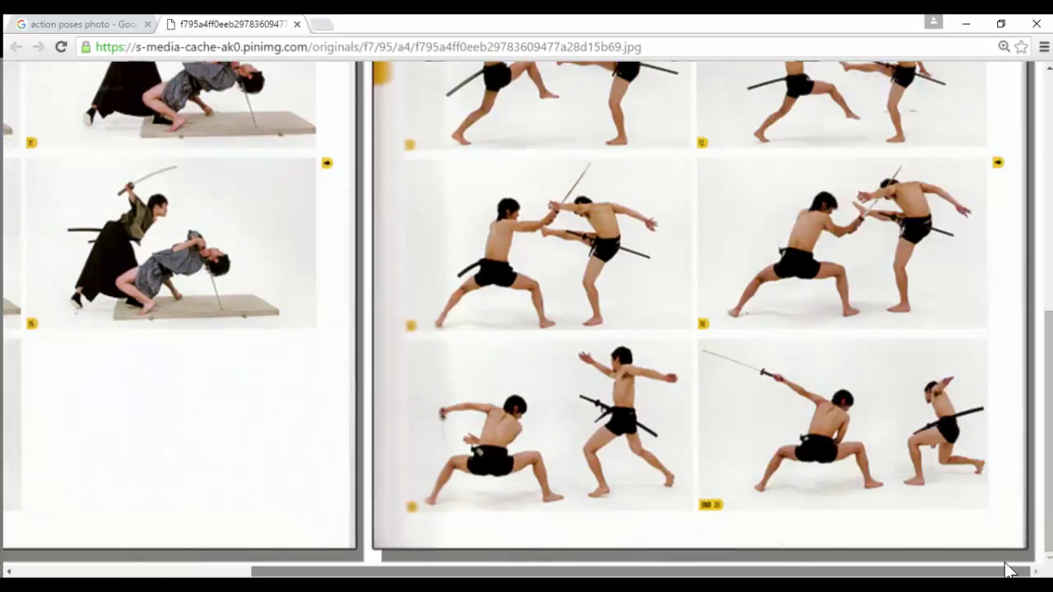
scroll(750, 387, "up", 5)
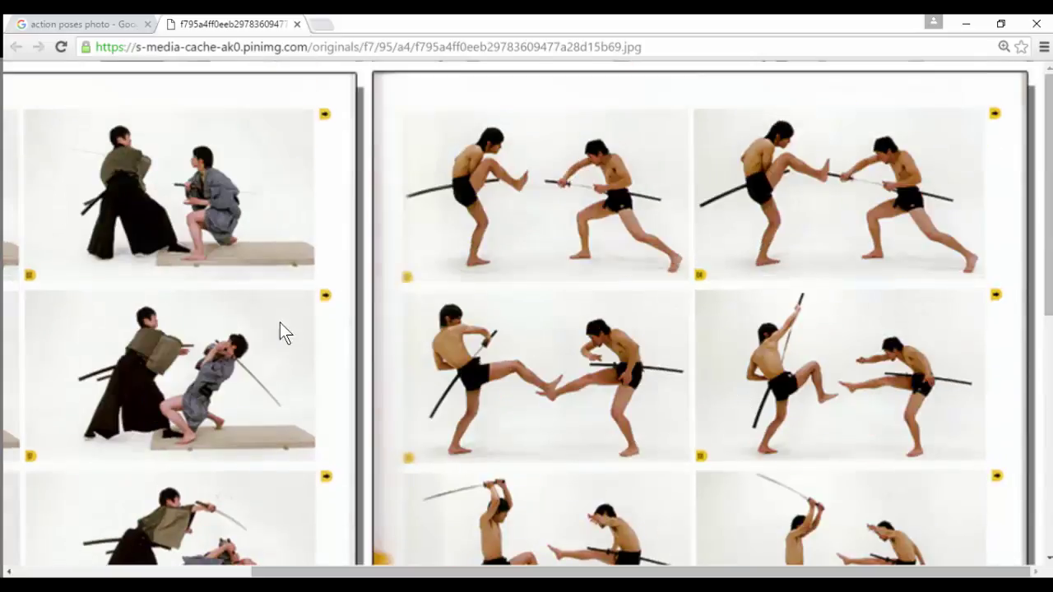
key("ctrl+w")
- Browse further through the action pose results and preview the Pinterest sheet of six photos of a woman in a teal top
scroll(956, 247, "down", 4)
scroll(956, 252, "down", 1)
scroll(322, 258, "down", 3)
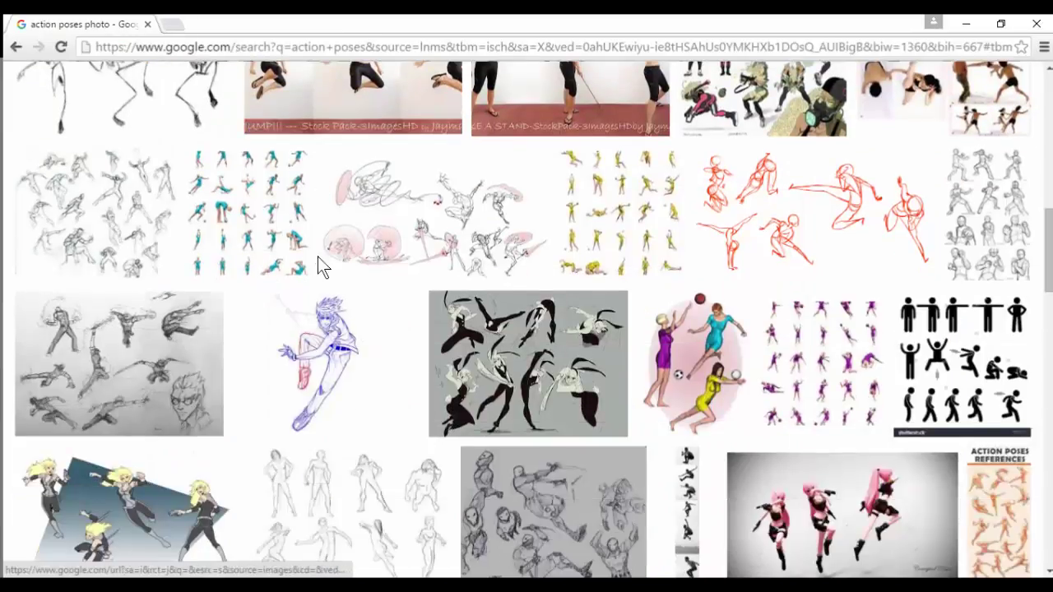
scroll(315, 265, "down", 2)
scroll(320, 296, "down", 4)
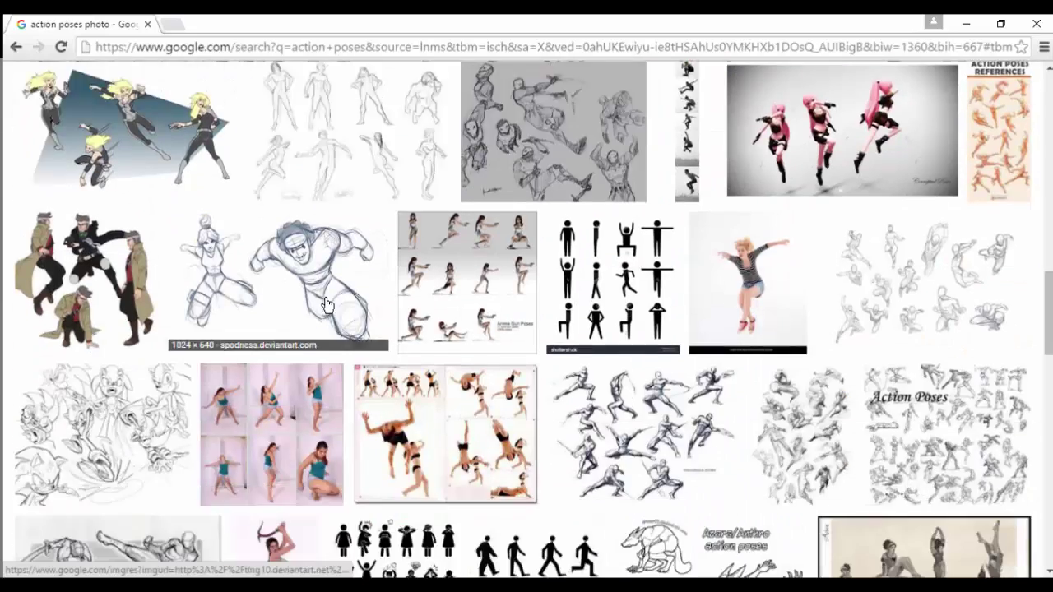
left_click(317, 304)
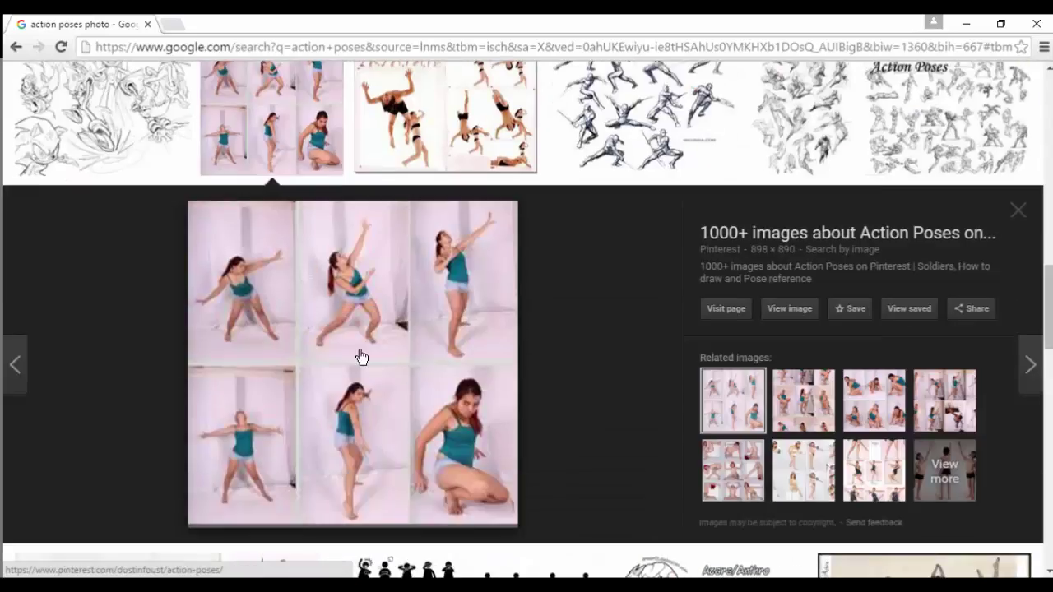
scroll(362, 357, "up", 10)
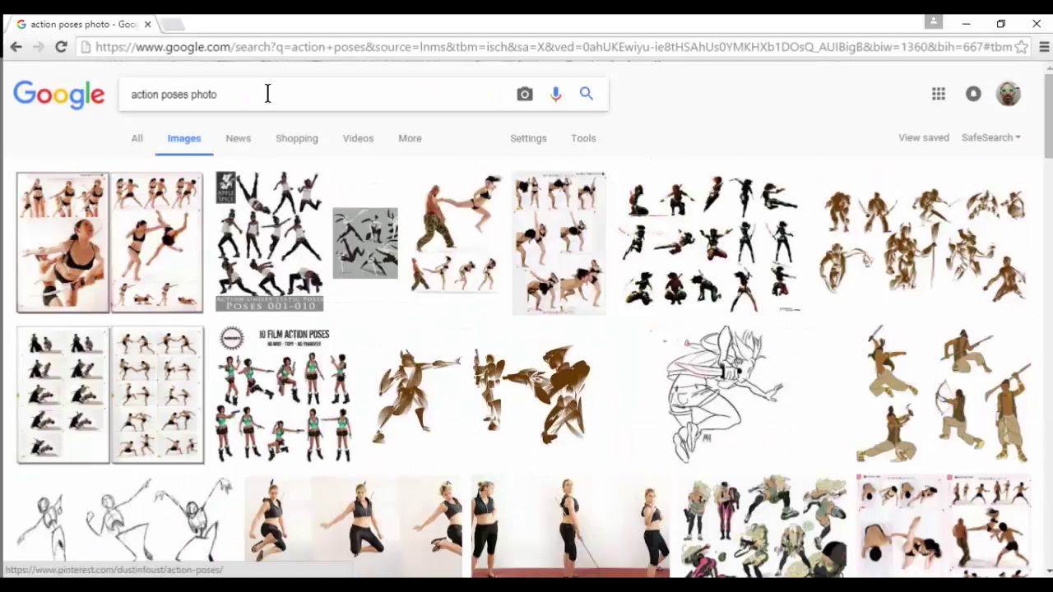
- Search Google Images for "yoga poses photo"
left_click_drag(267, 93, 66, 97)
type("yoga poses photo")
key("Return")
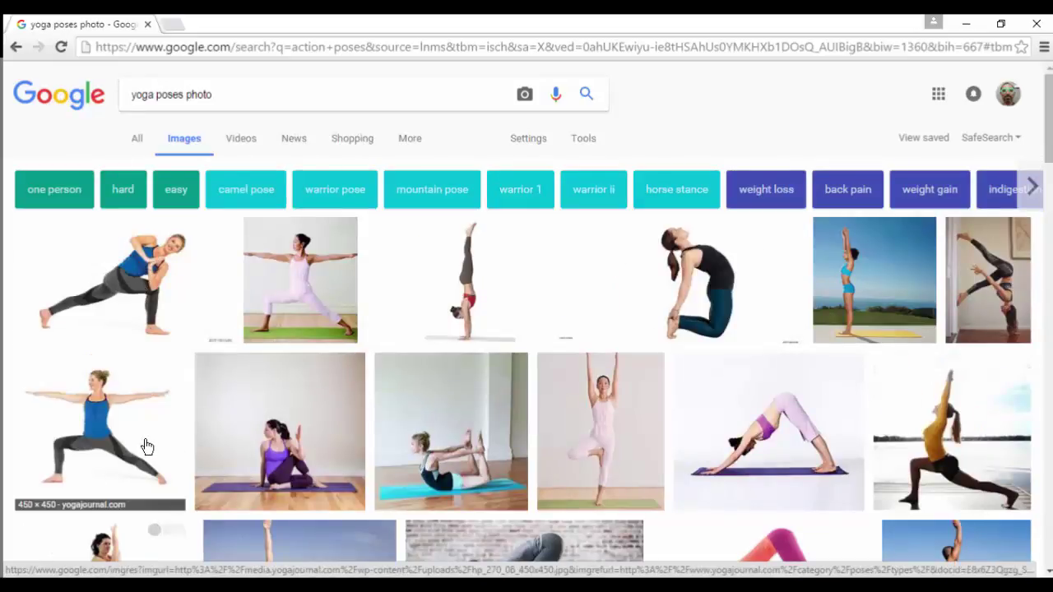
- Browse the yoga results, previewing the handstand, the inverted wall pose and the Destroyer of the Universe pose
left_click(495, 283)
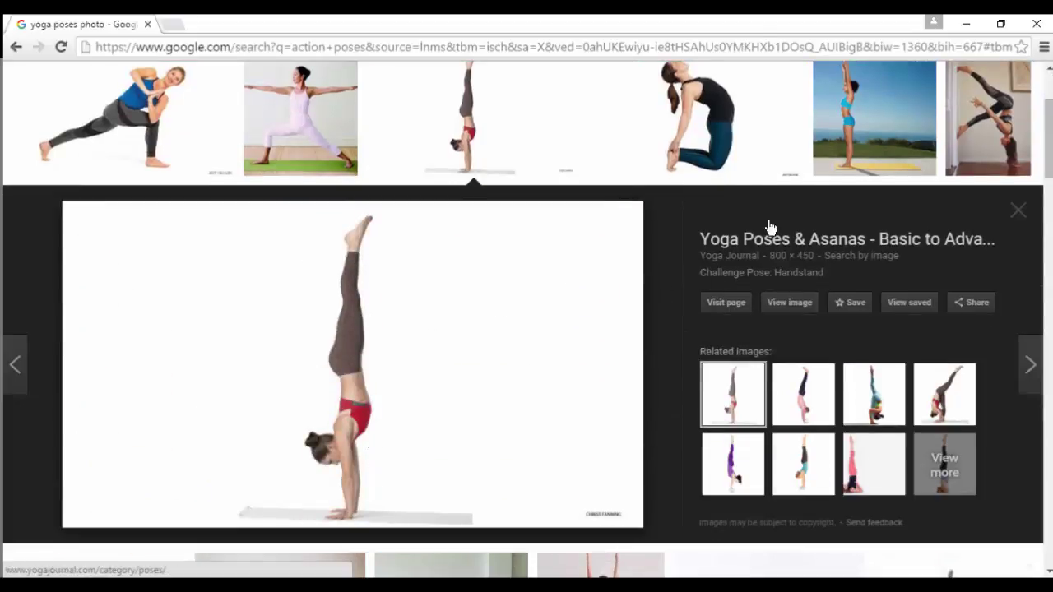
left_click(1009, 121)
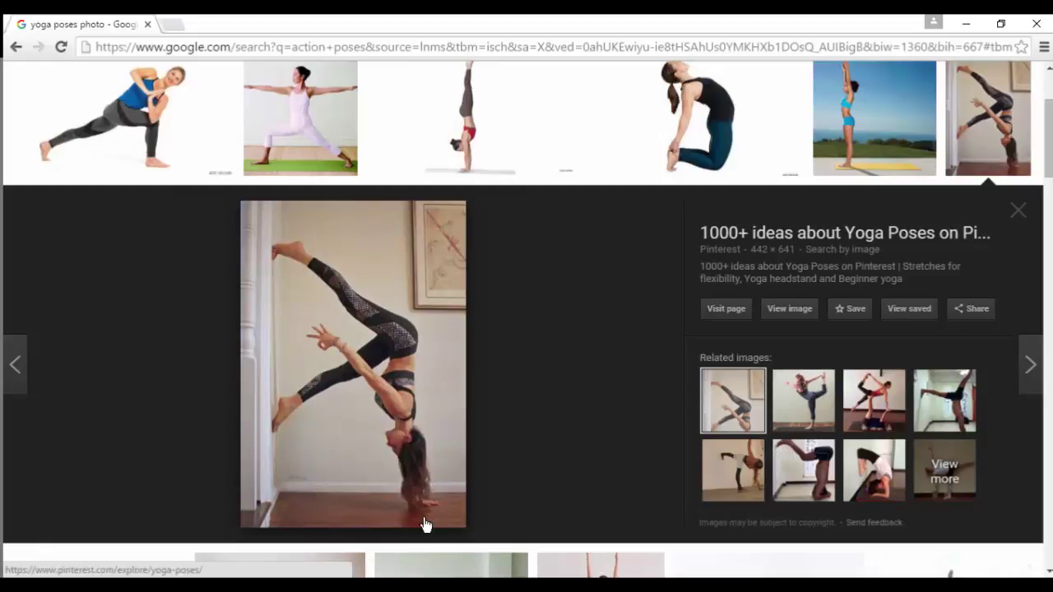
scroll(425, 508, "down", 5)
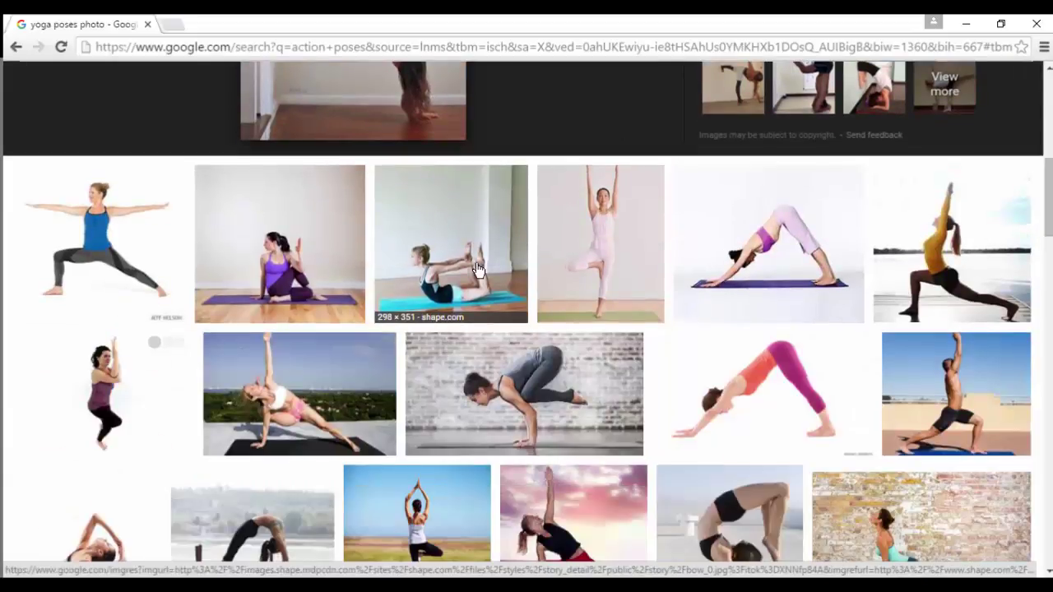
scroll(469, 272, "down", 2)
left_click(345, 252)
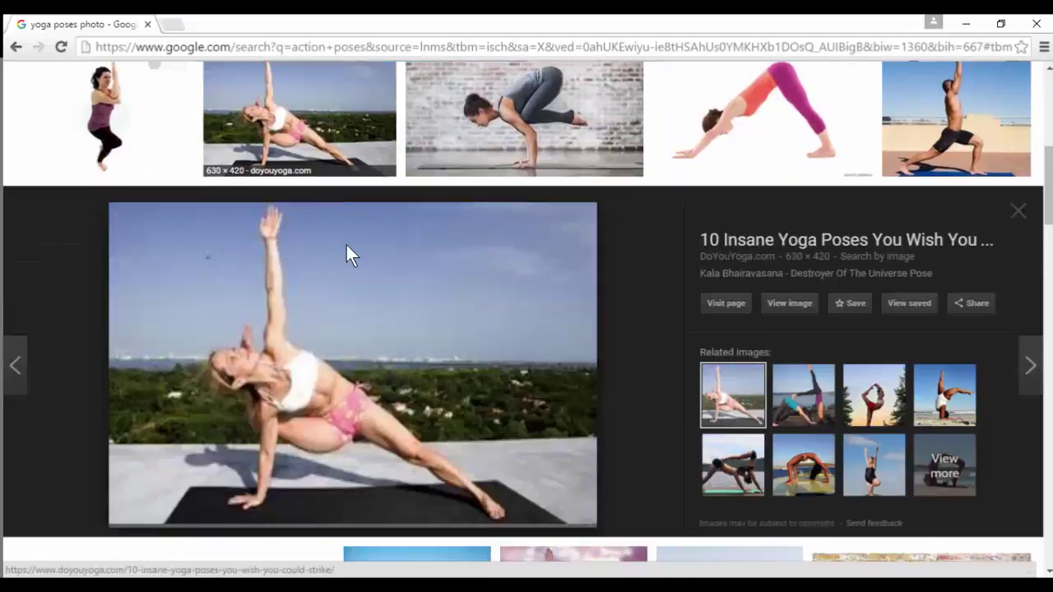
scroll(352, 313, "down", 5)
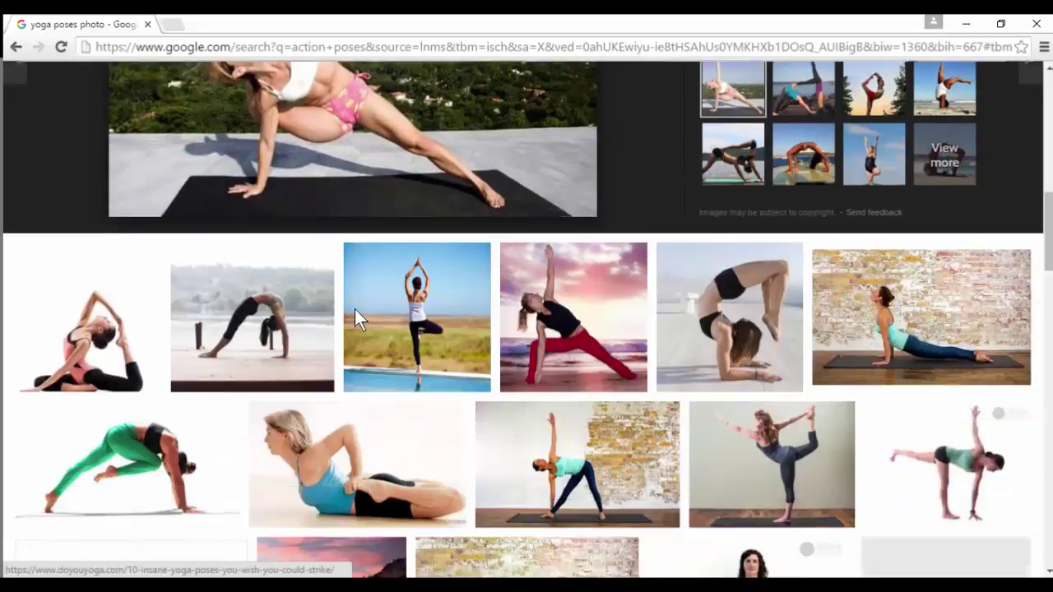
scroll(352, 312, "down", 7)
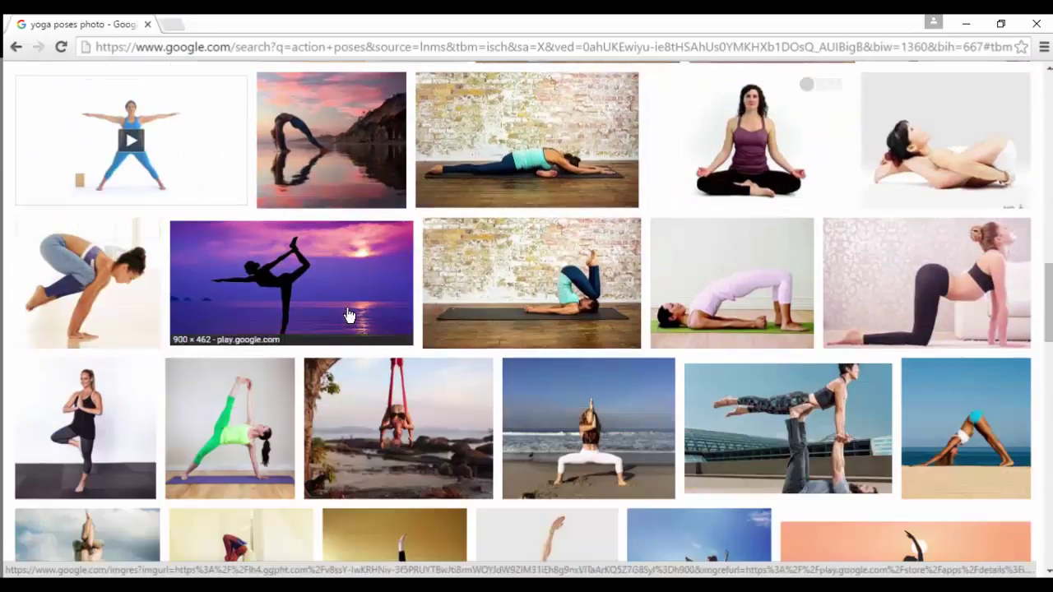
scroll(350, 312, "up", 15)
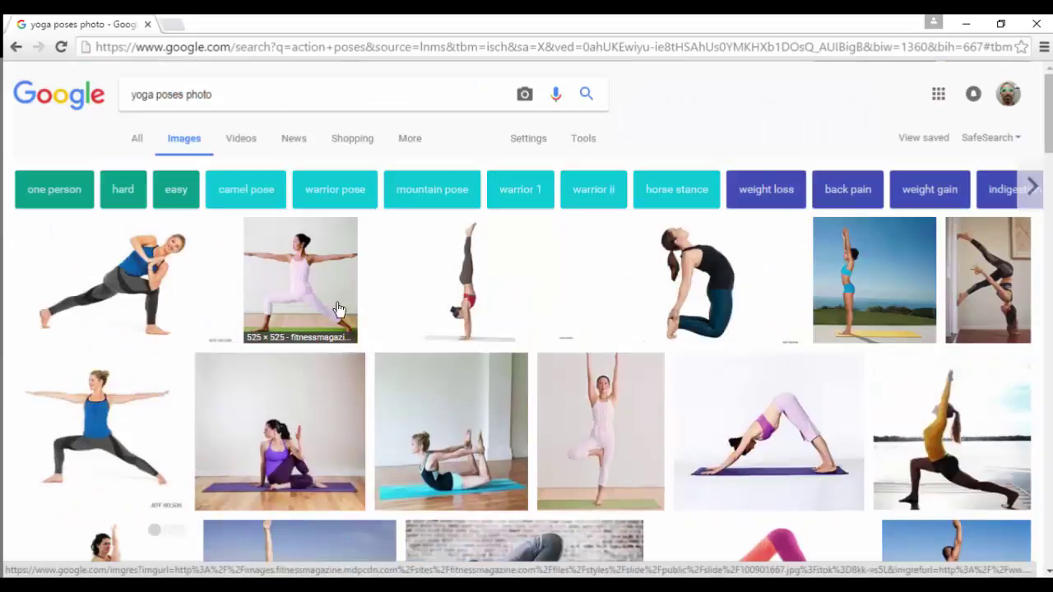
- Change the image search to "karate poses photo"
double_click(141, 95)
type("kara")
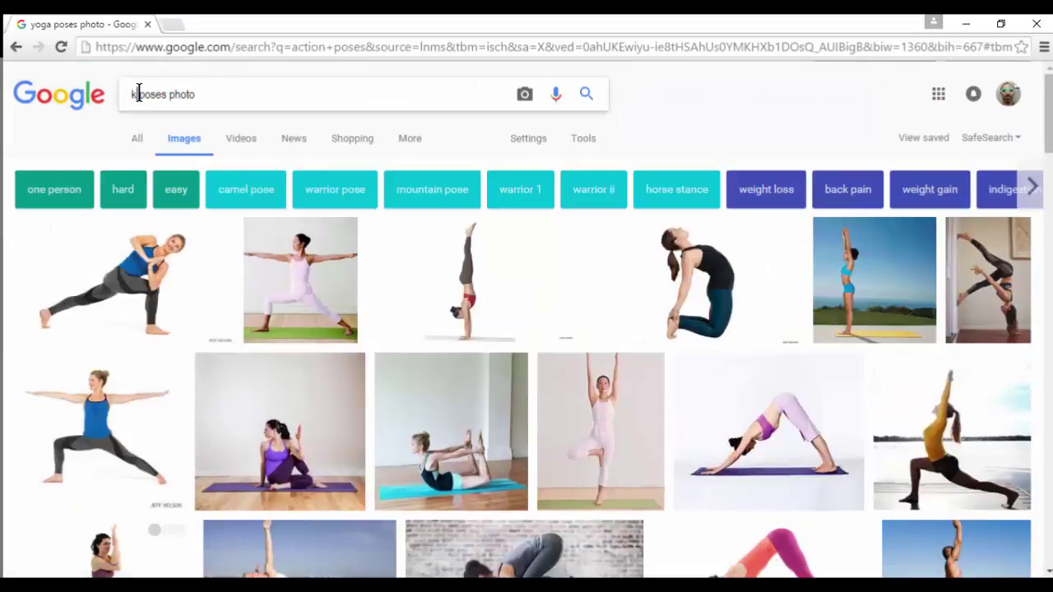
type("te")
key("Return")
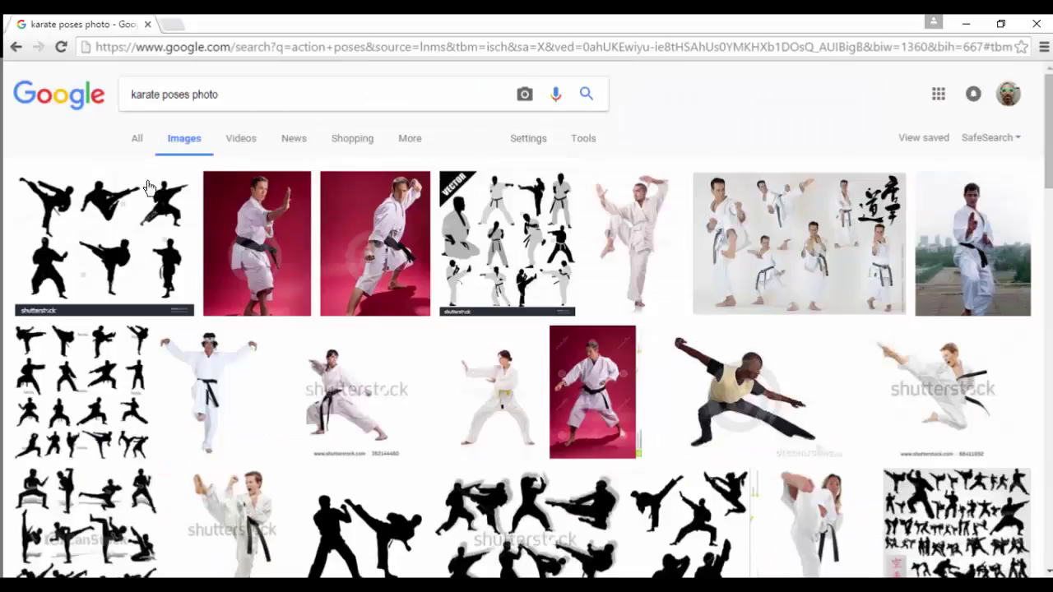
- Browse the karate pose results for a suitable reference, previewing the low crouching pose of the woman in pink
scroll(362, 386, "down", 2)
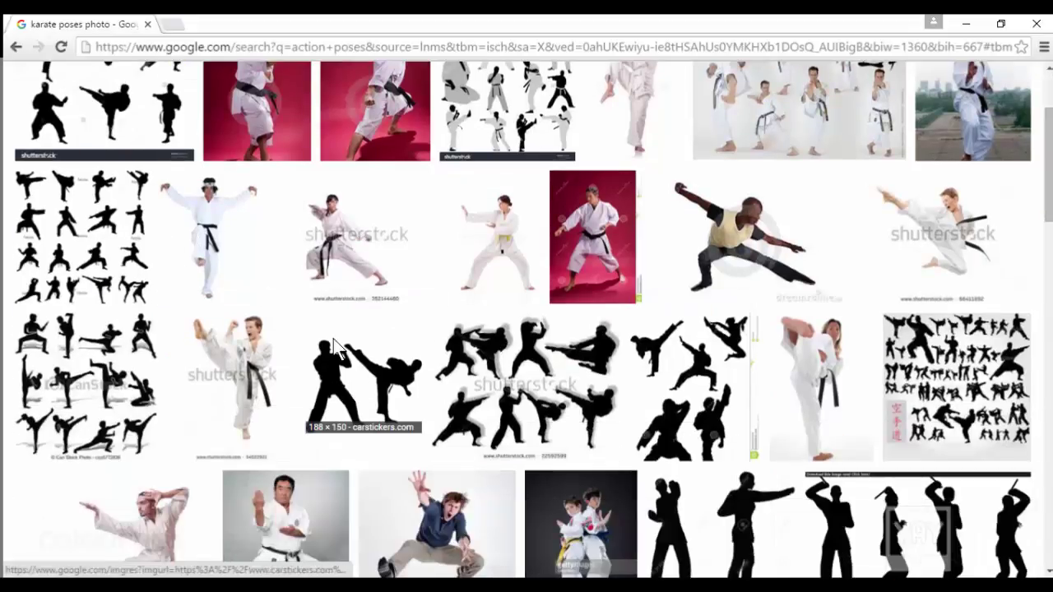
scroll(333, 350, "down", 2)
scroll(517, 375, "down", 5)
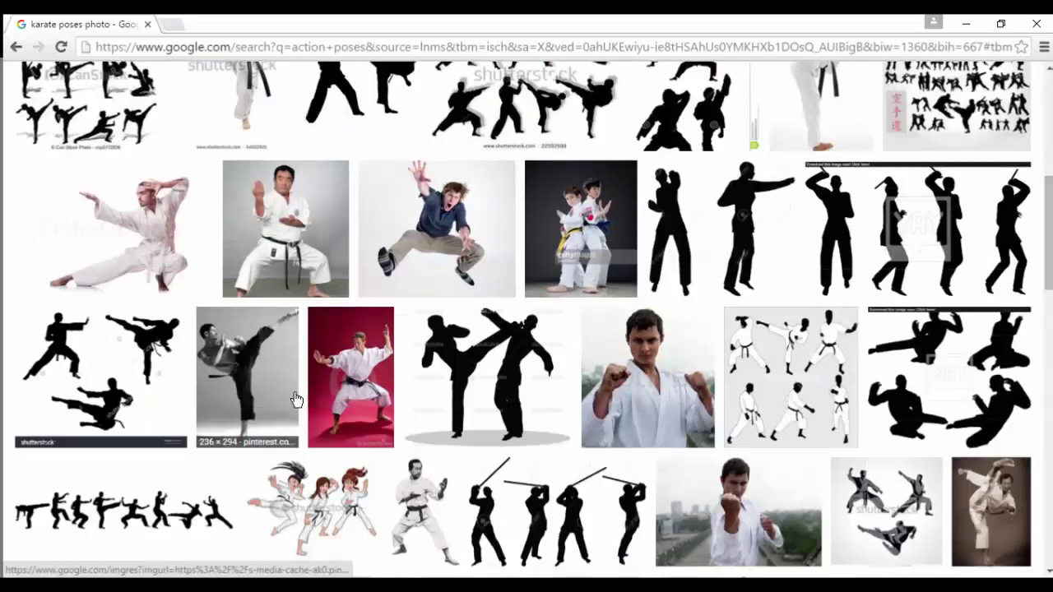
scroll(515, 374, "down", 2)
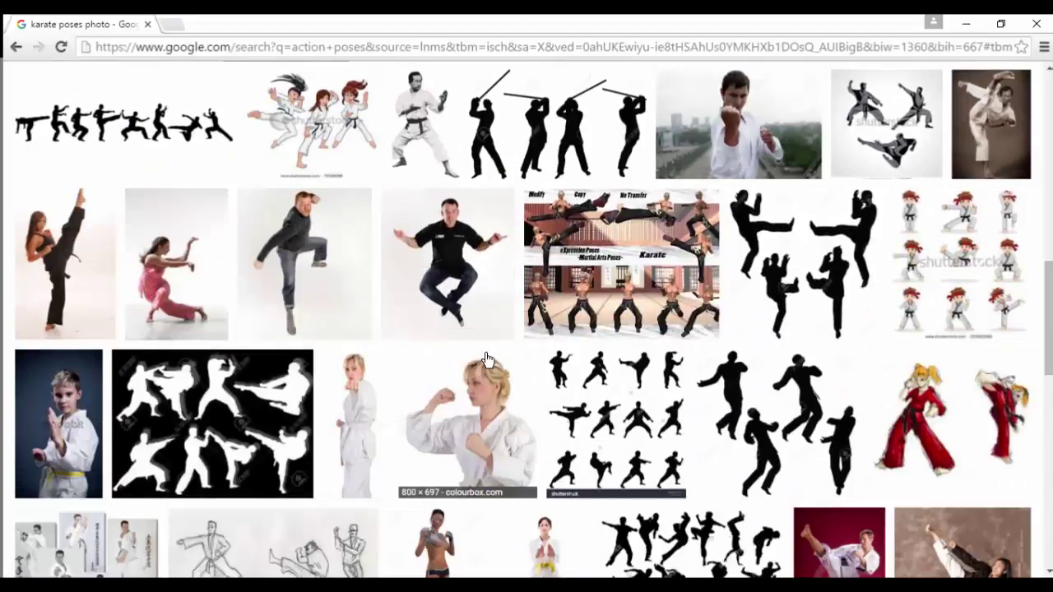
left_click(198, 273)
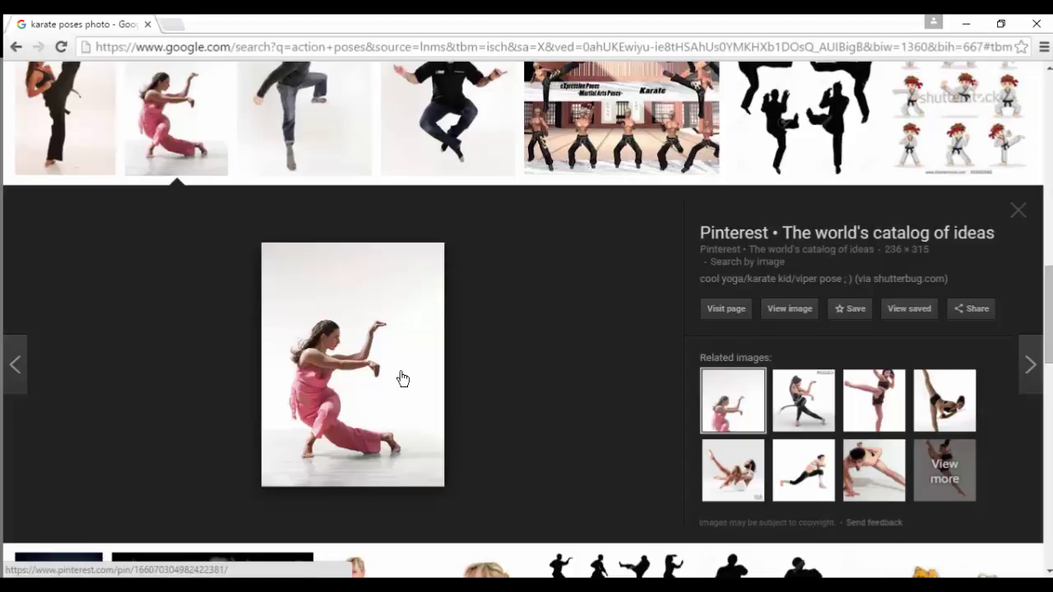
scroll(473, 358, "up", 1)
scroll(473, 359, "up", 10)
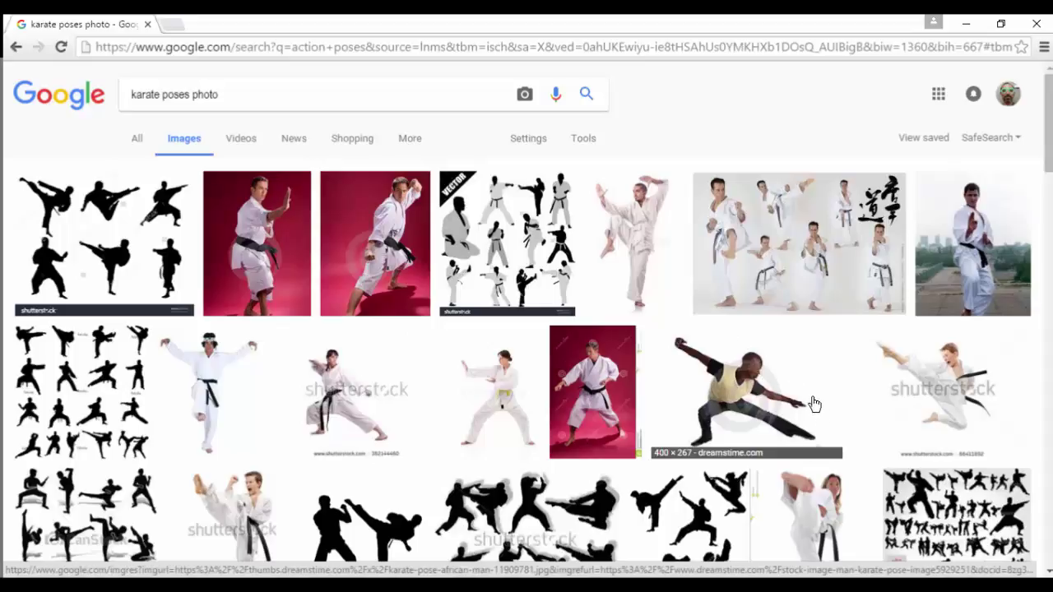
scroll(382, 398, "down", 10)
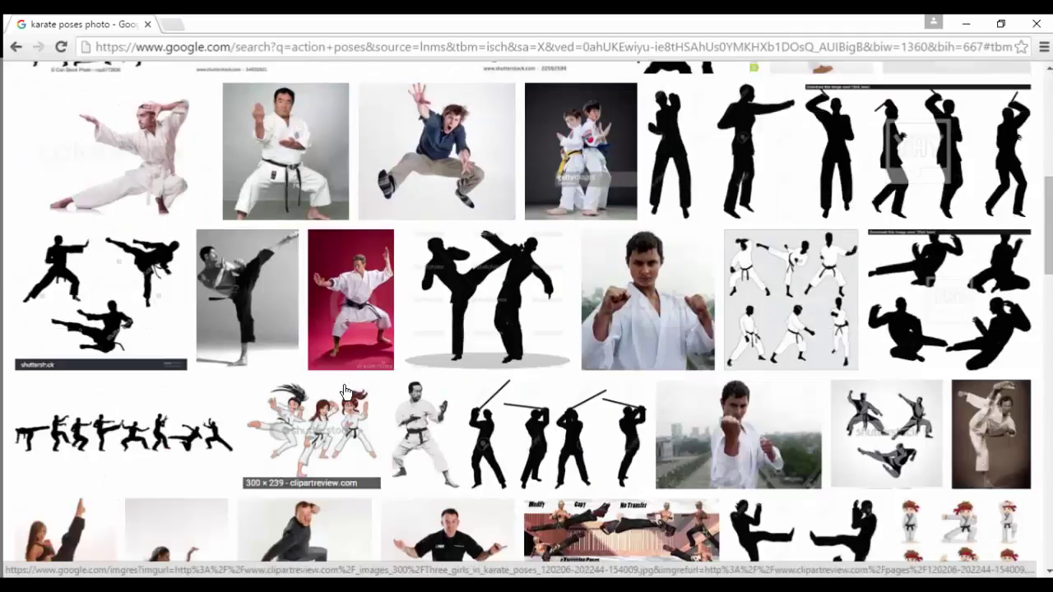
- Change the image search from karate poses to "fight poses photo"
scroll(568, 396, "down", 7)
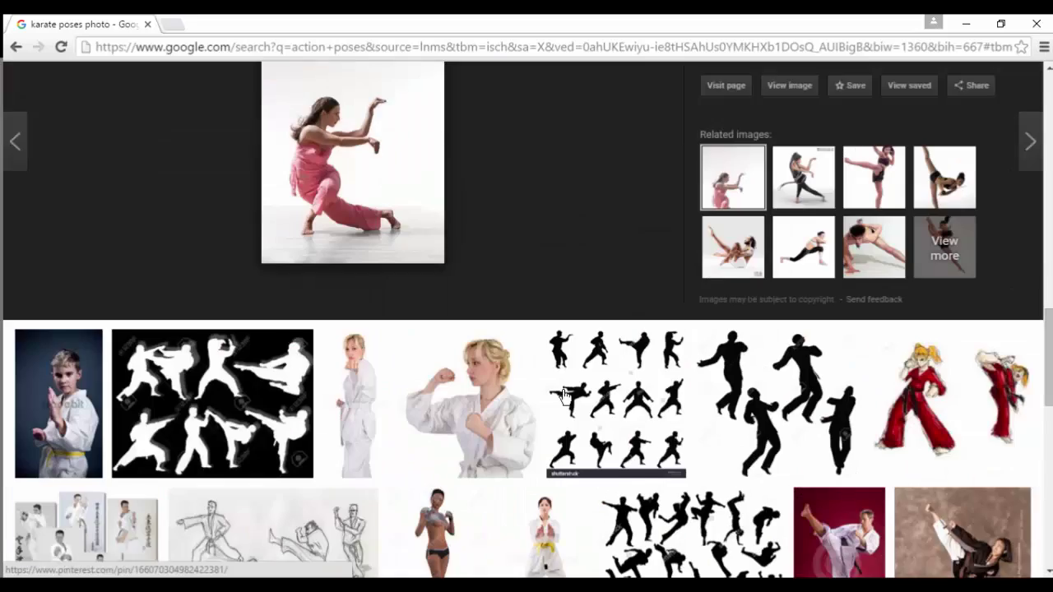
scroll(563, 398, "down", 5)
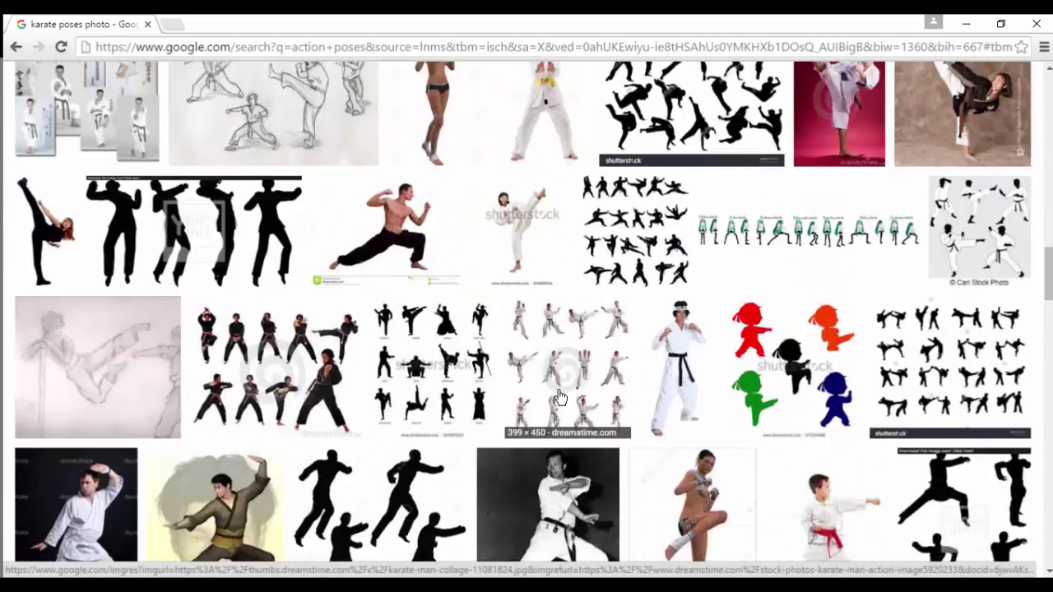
scroll(560, 397, "up", 20)
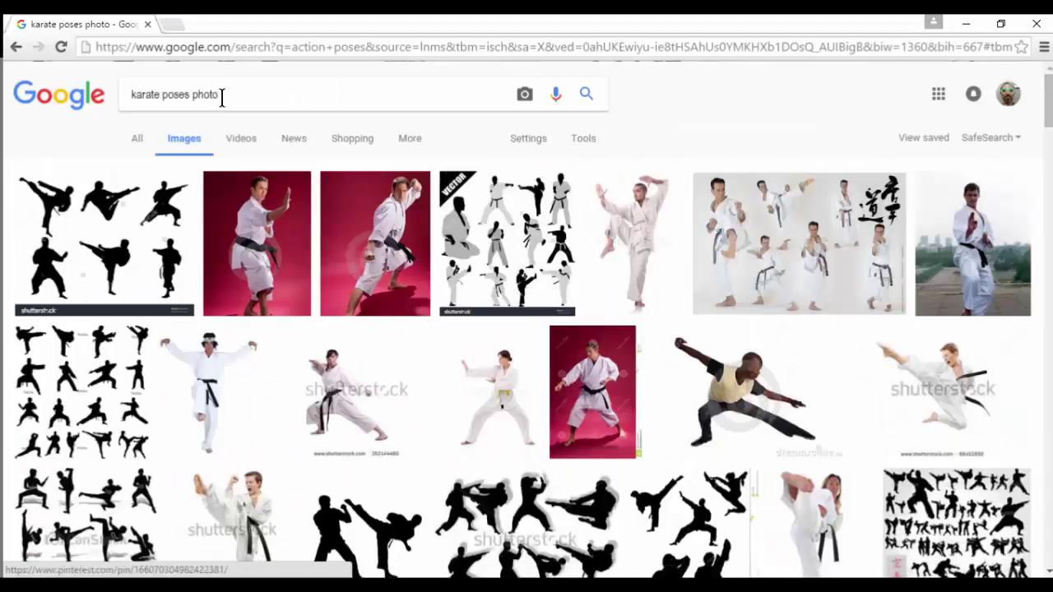
left_click(159, 95)
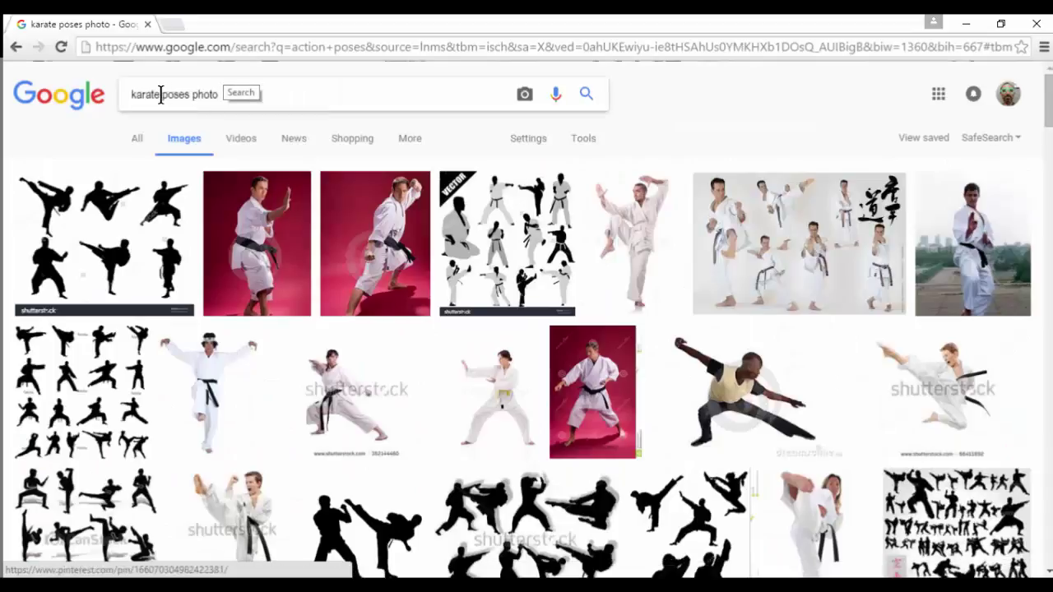
double_click(151, 94)
type("fight")
key("Return")
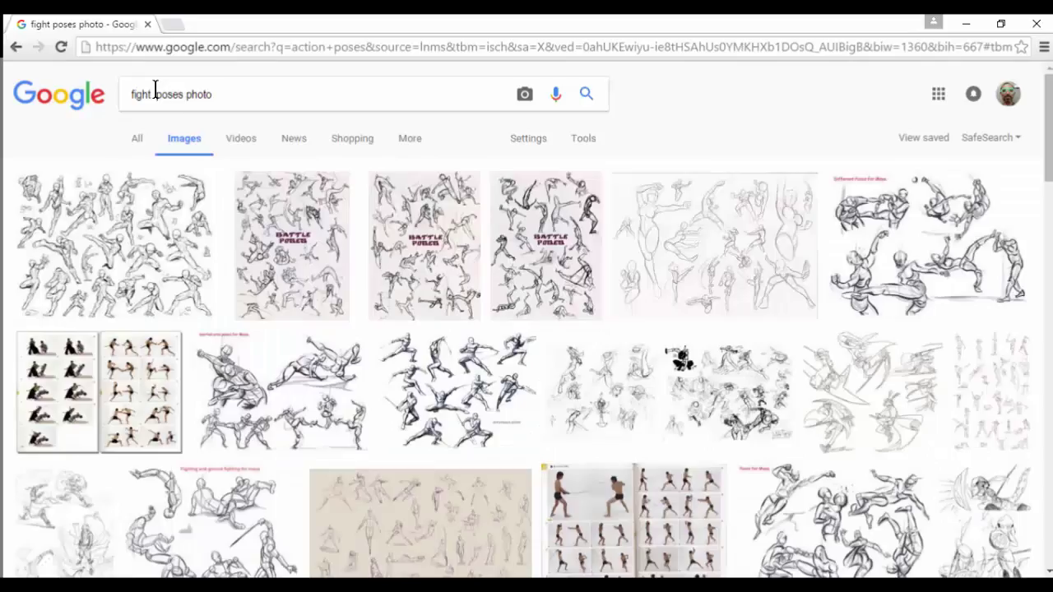
- Browse the fight pose results, previewing the two-man punching photo spread and the Bar Fight pose sheet
scroll(193, 159, "down", 7)
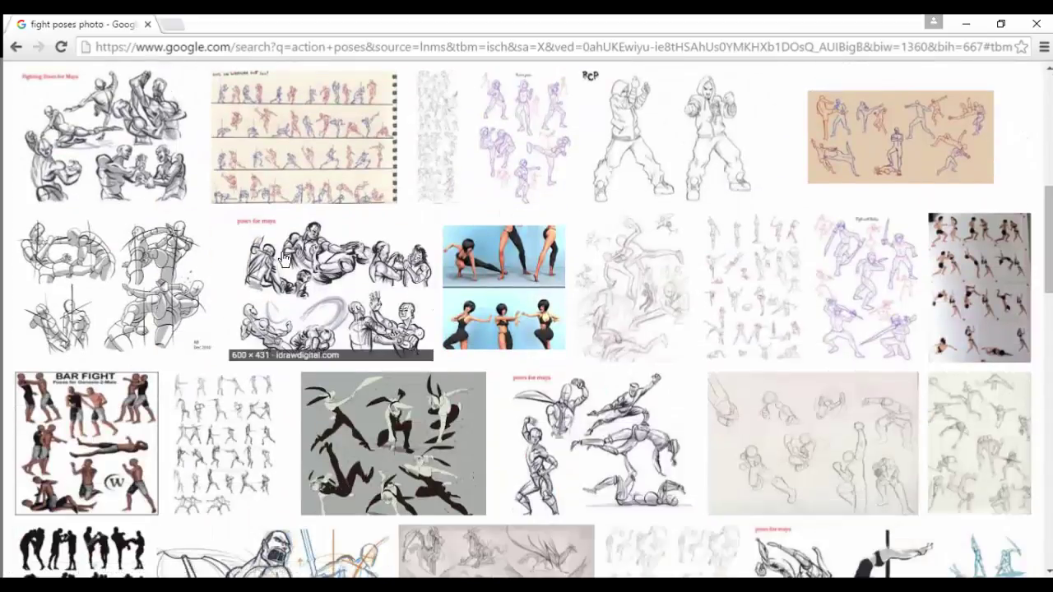
scroll(271, 249, "down", 10)
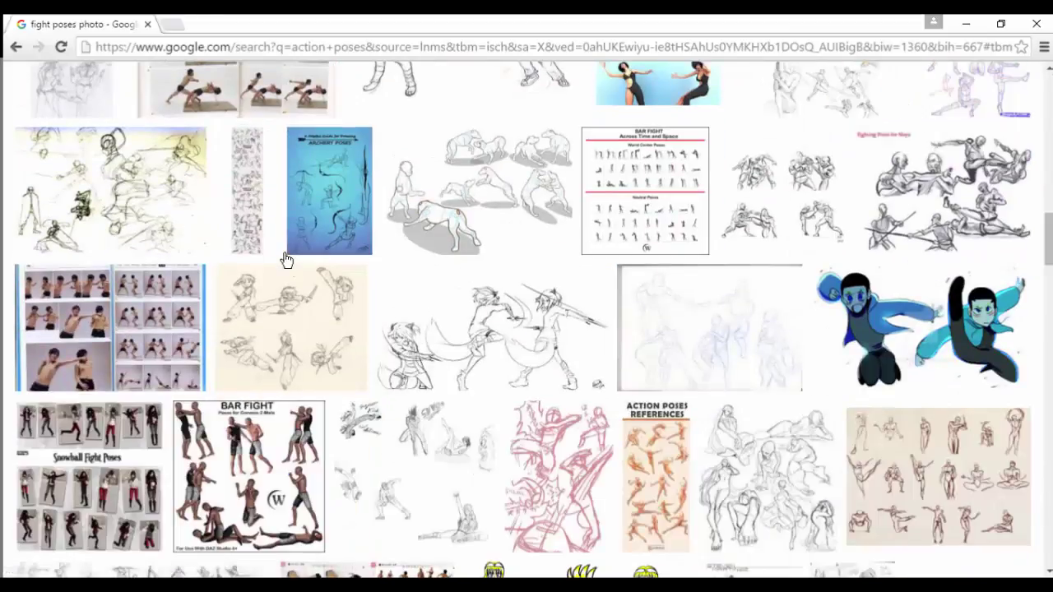
left_click(91, 333)
scroll(153, 337, "down", 4)
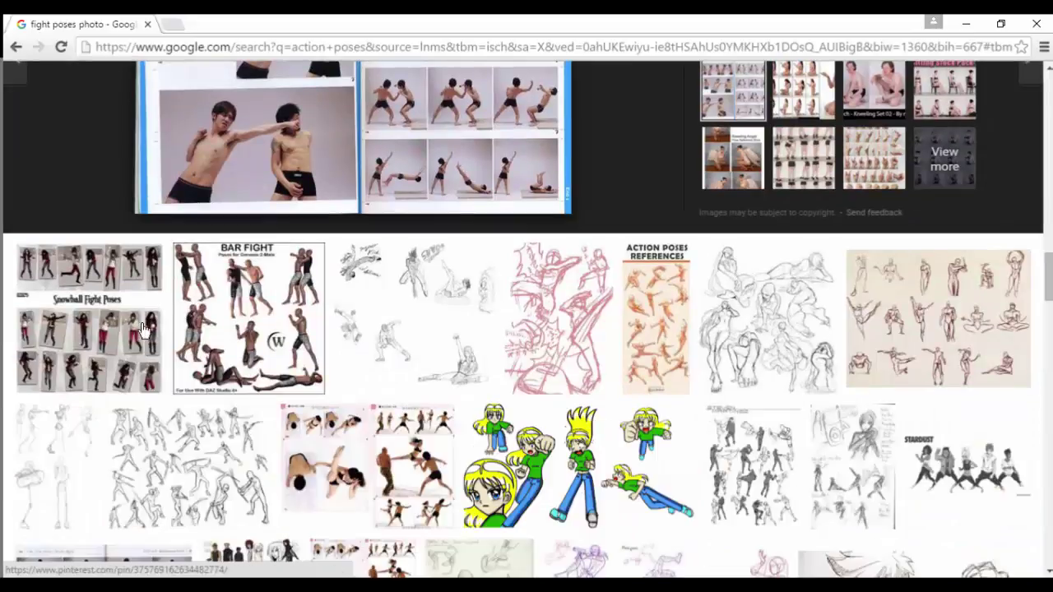
left_click(244, 339)
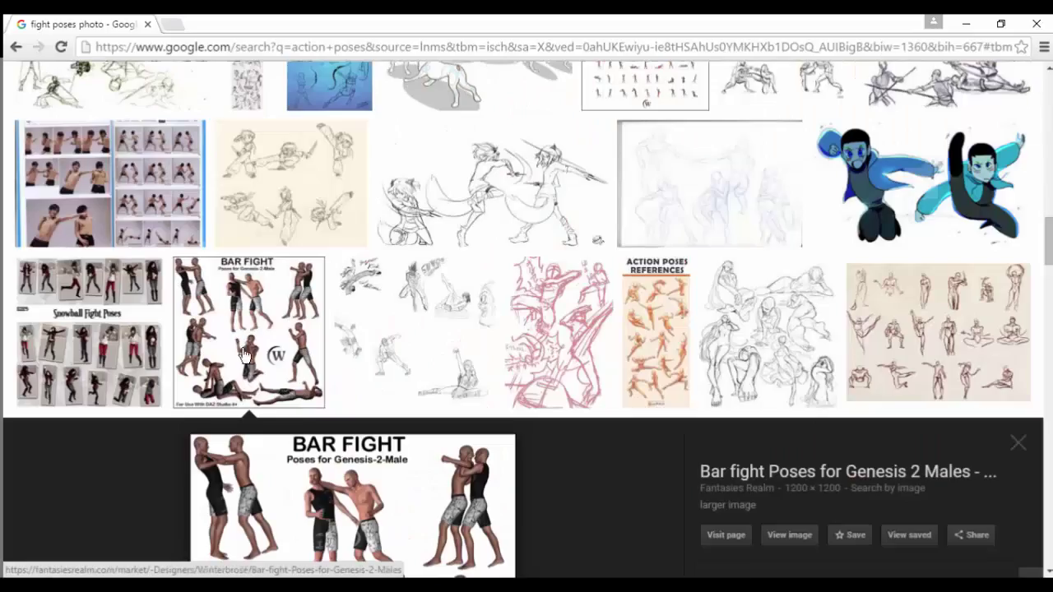
scroll(176, 206, "up", 3)
left_click(176, 206)
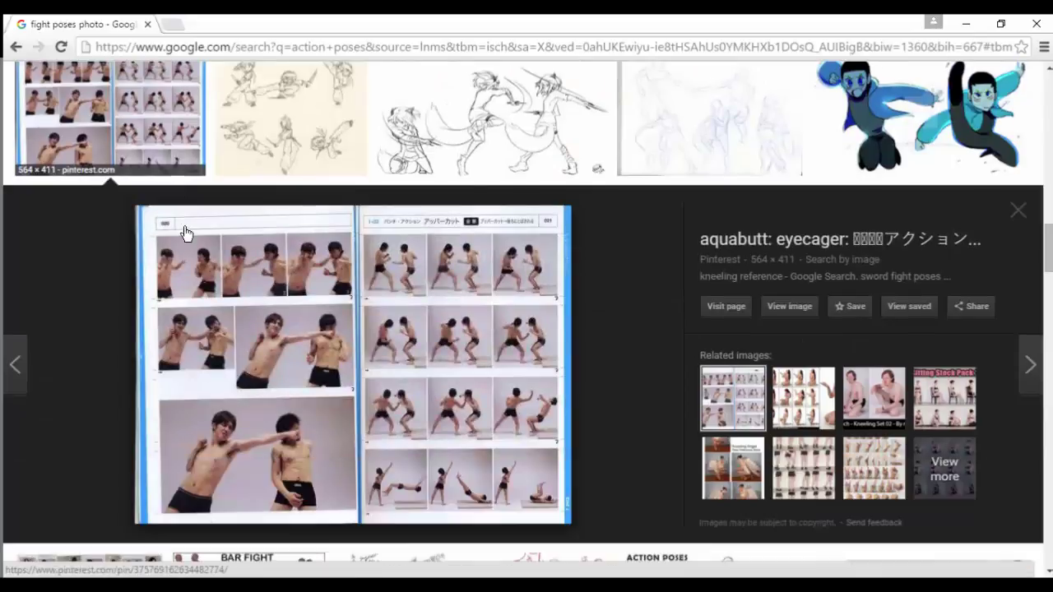
- View the two-man punching photo spread at full size, examine its poses up close, and return to the image results
left_click(781, 316)
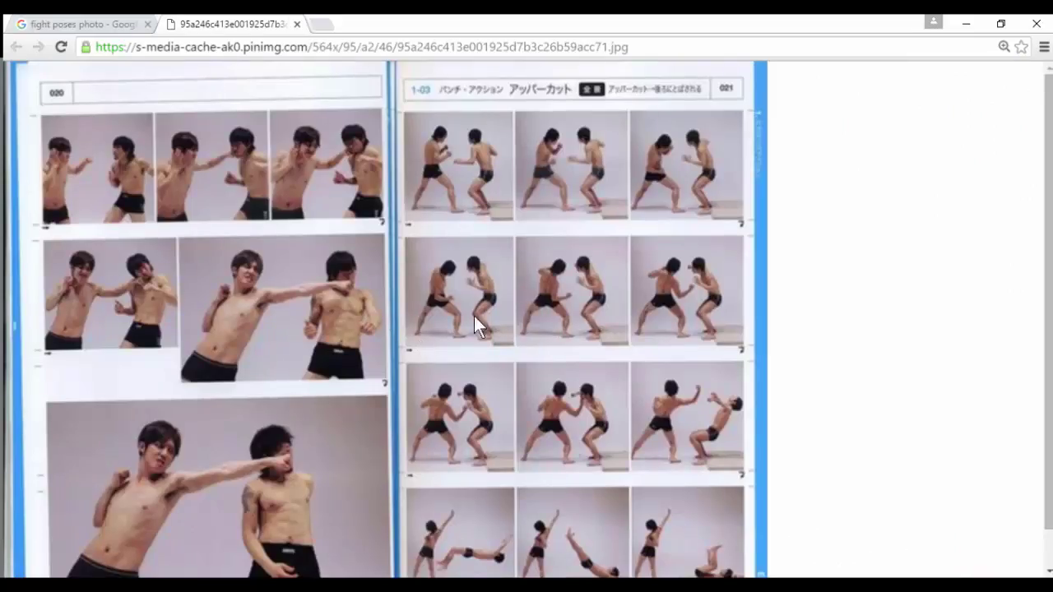
scroll(551, 348, "down", 1)
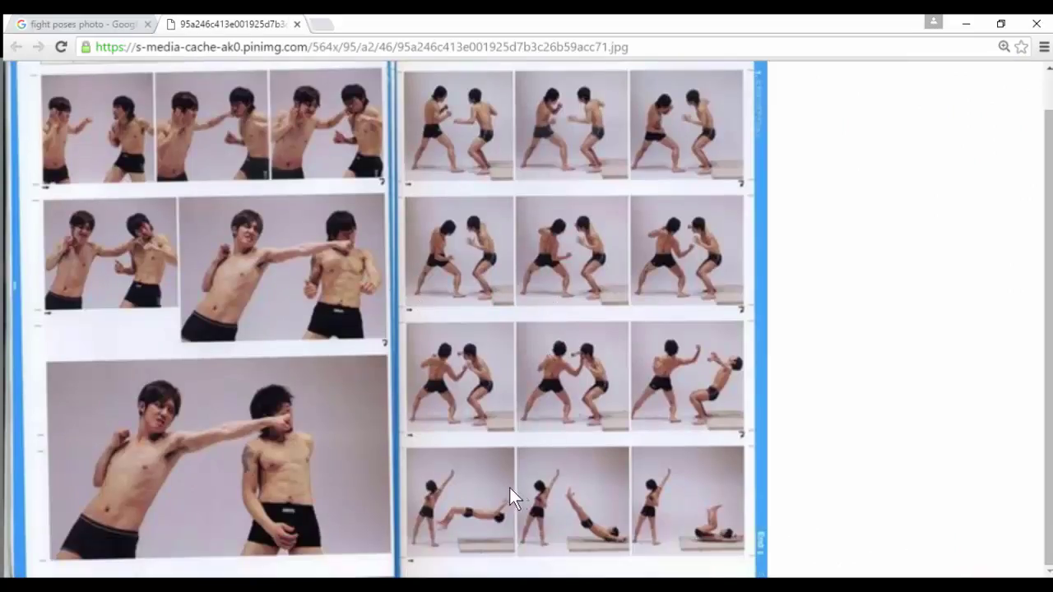
scroll(691, 371, "up", 1)
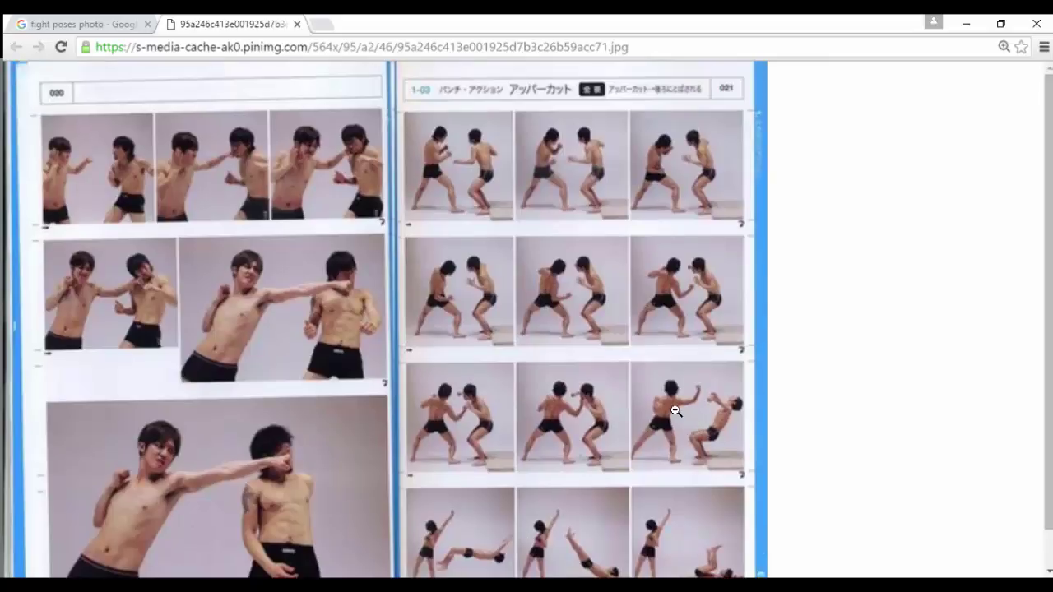
scroll(705, 436, "up", 1, "ctrl")
scroll(705, 436, "up", 1, "ctrl")
scroll(740, 445, "down", 1)
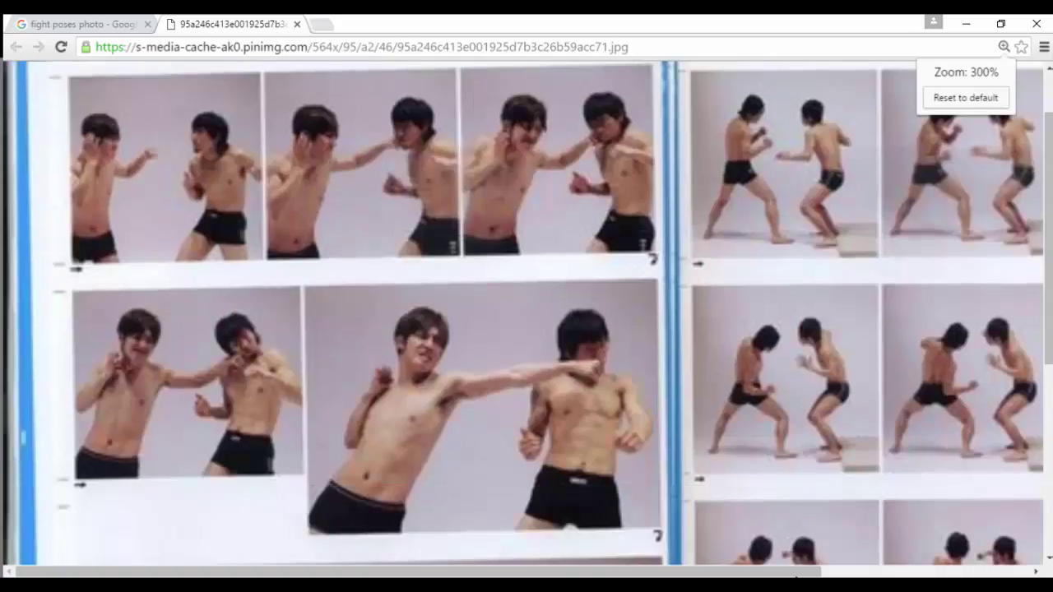
scroll(891, 454, "up", 1, "ctrl")
scroll(891, 454, "up", 1)
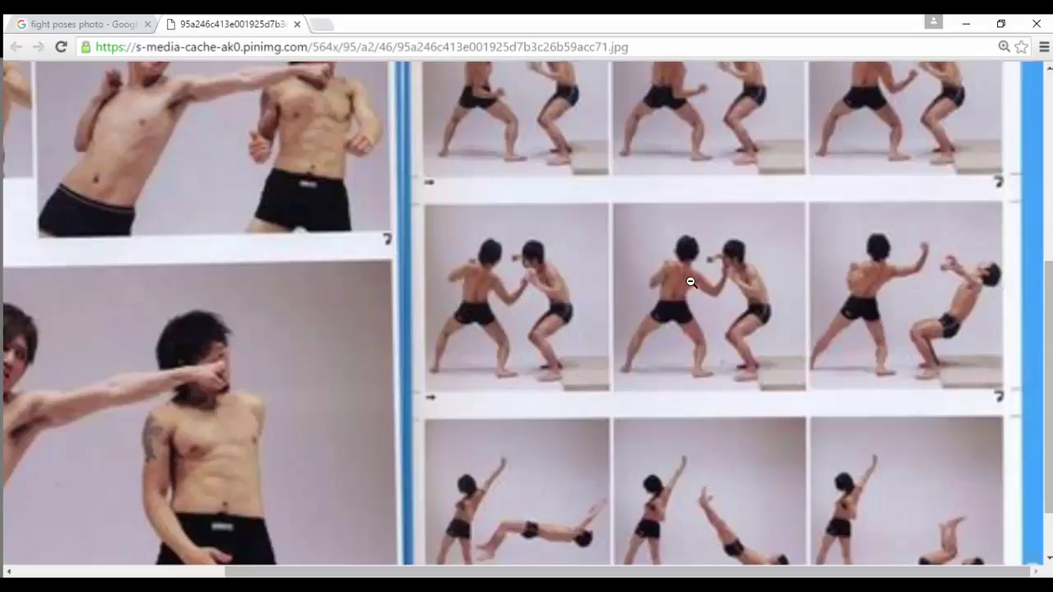
scroll(683, 282, "down", 1)
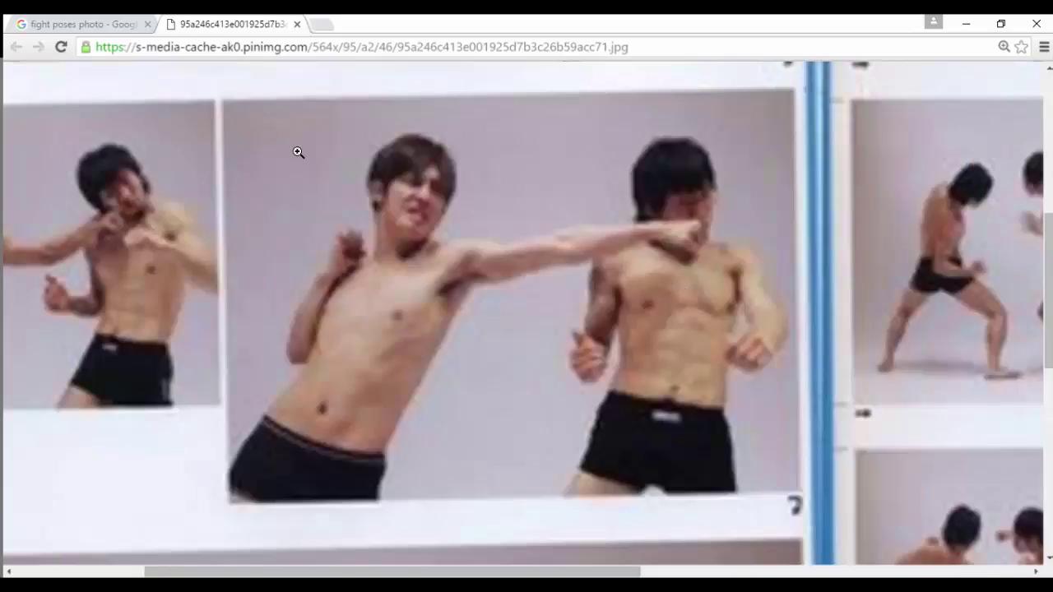
key("ctrl+w")
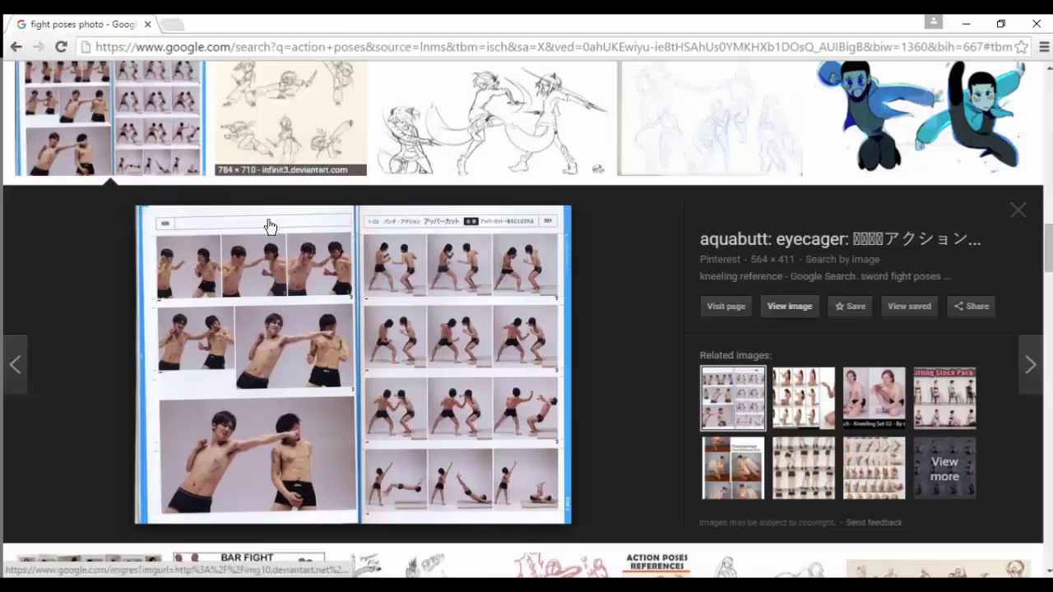
scroll(422, 344, "down", 5)
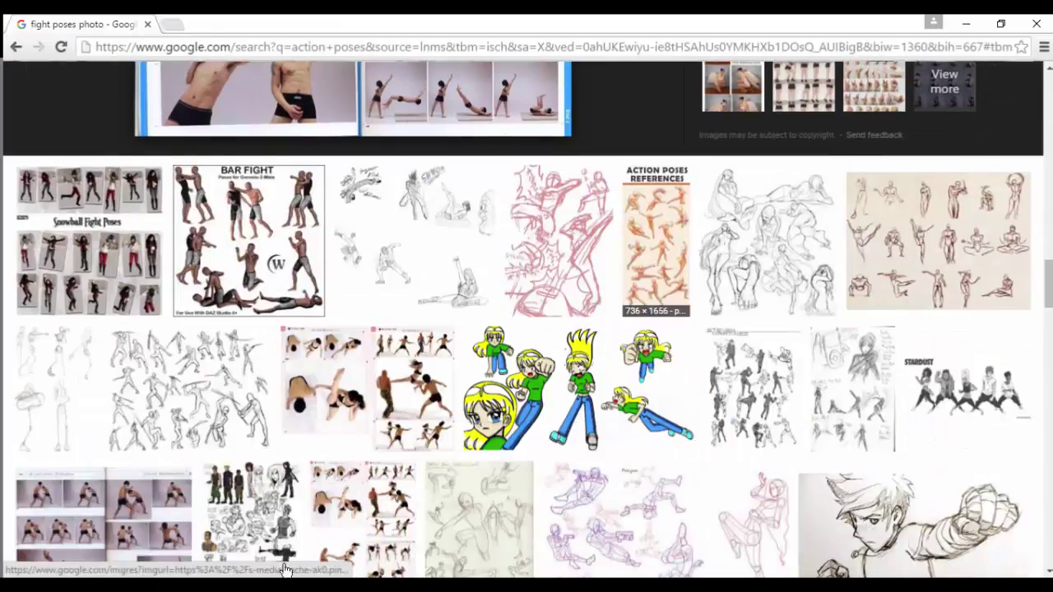
- Switch to Maya and save the HOMER_CharacterSetsSetup.mb scene
mouse_move(280, 572)
left_click(320, 522)
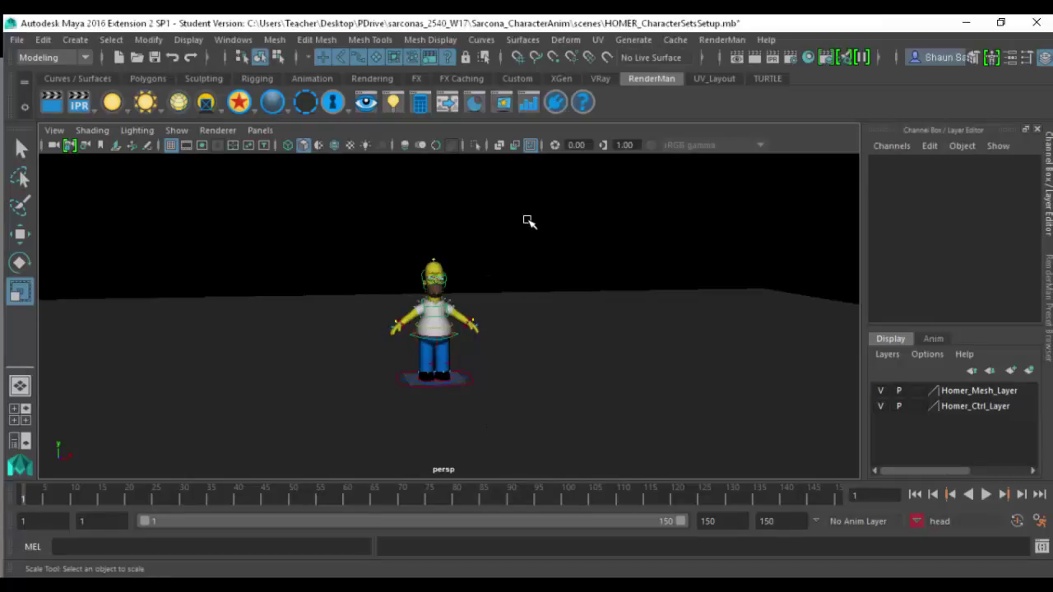
left_click(16, 40)
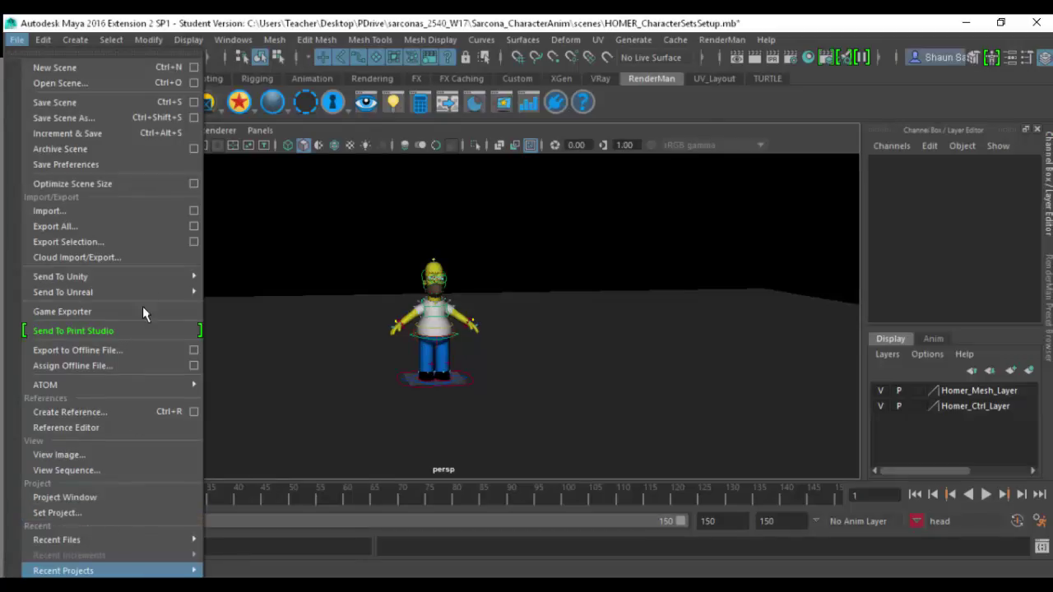
left_click(132, 104)
left_click(479, 321)
key("r")
left_click_drag(379, 248, 465, 410)
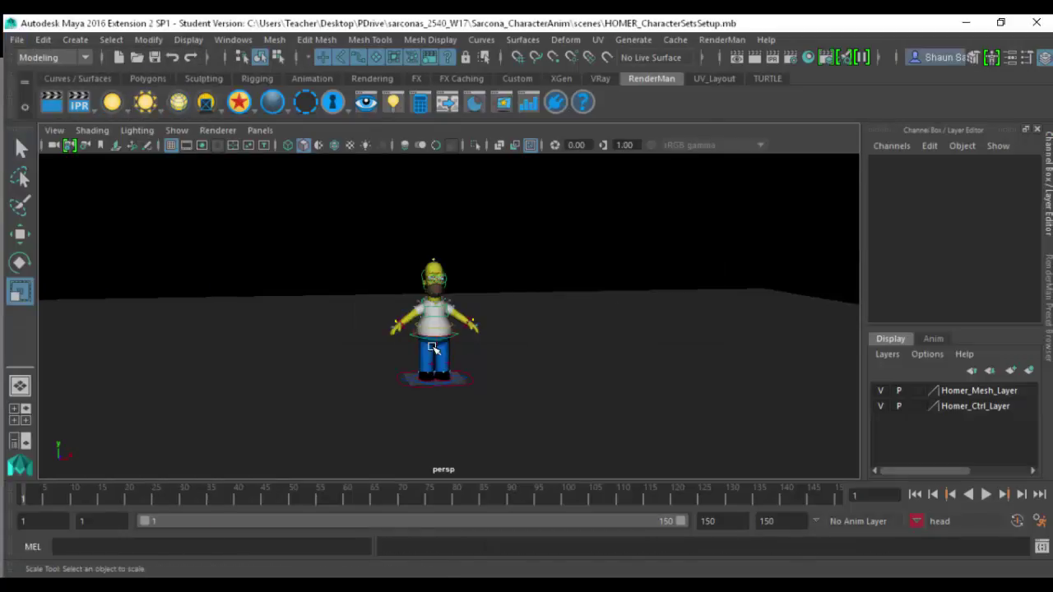
left_click(491, 237)
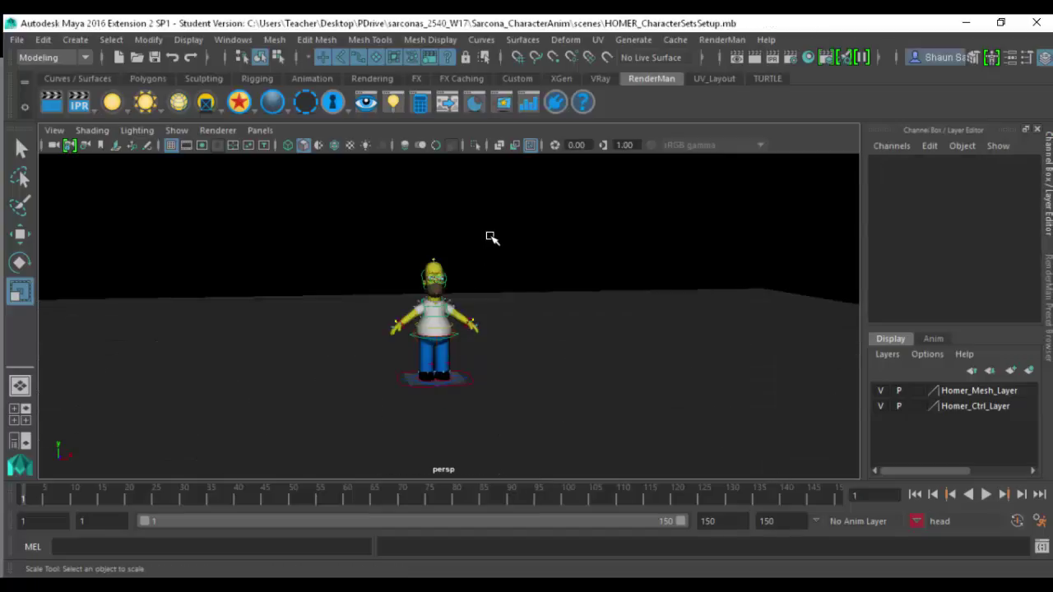